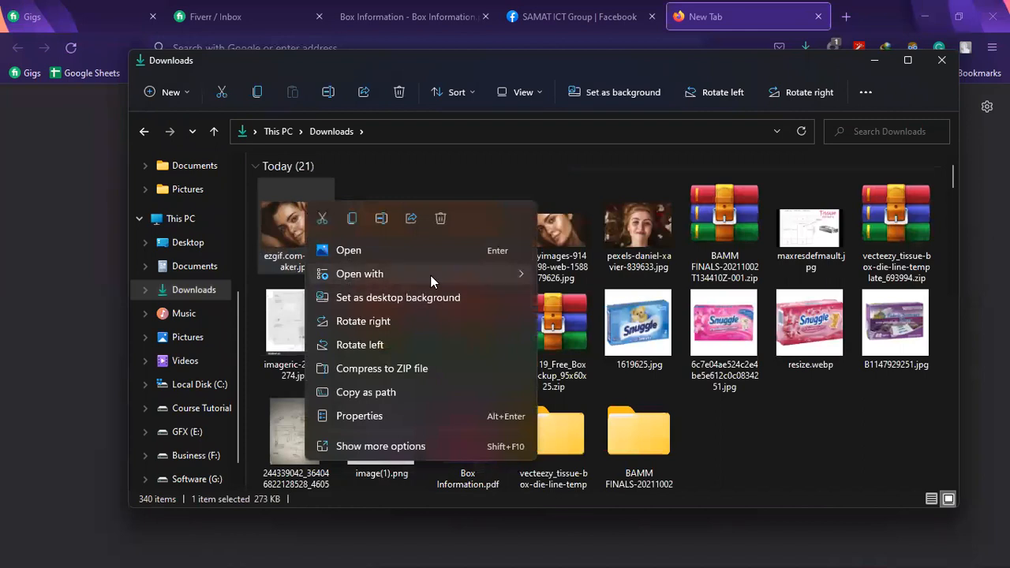
# Open ezgif.com-gif-maker.jpg in Photoshop and switch back to the portrait that has the Vivid Light layer
pyautogui.click(611, 297)
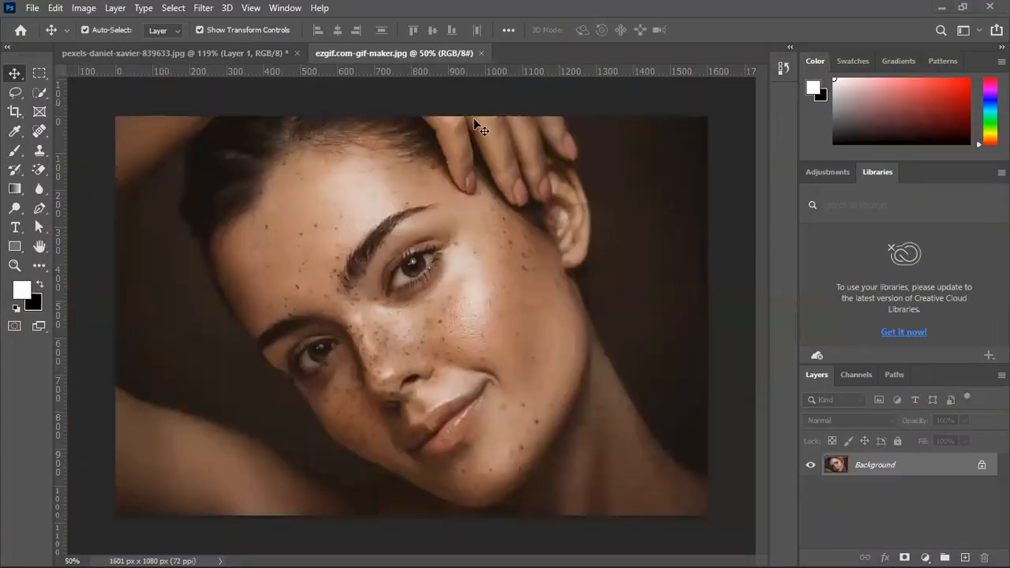
pyautogui.click(228, 53)
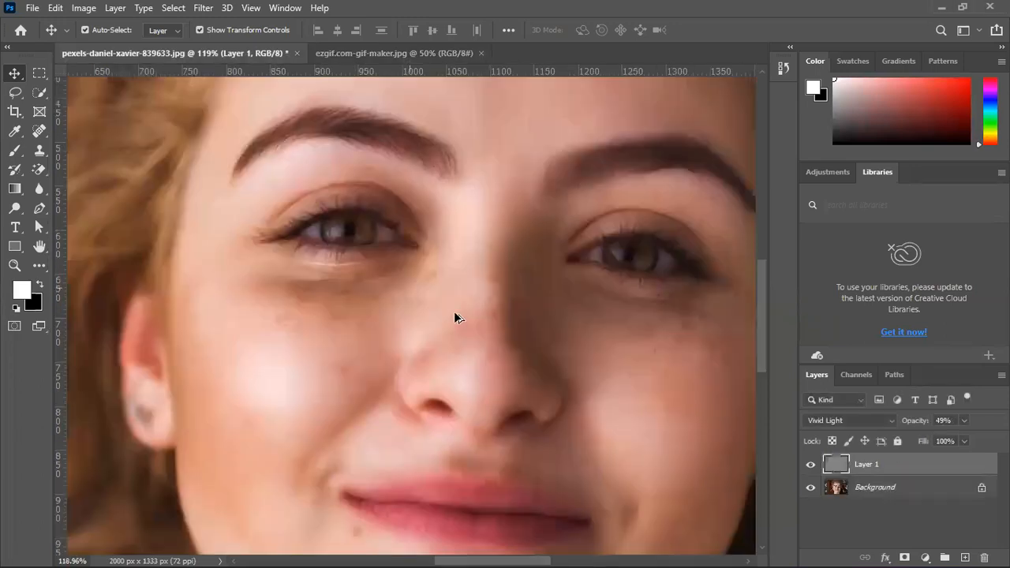
# Hide Layer 1 in the smiling woman's portrait to expose the unsmoothed skin on the cheek
pyautogui.scroll(-2, 473, 306)
pyautogui.scroll(-1, 614, 312)
pyautogui.click(810, 464)
pyautogui.scroll(2, 502, 110)
pyautogui.scroll(4, 492, 229)
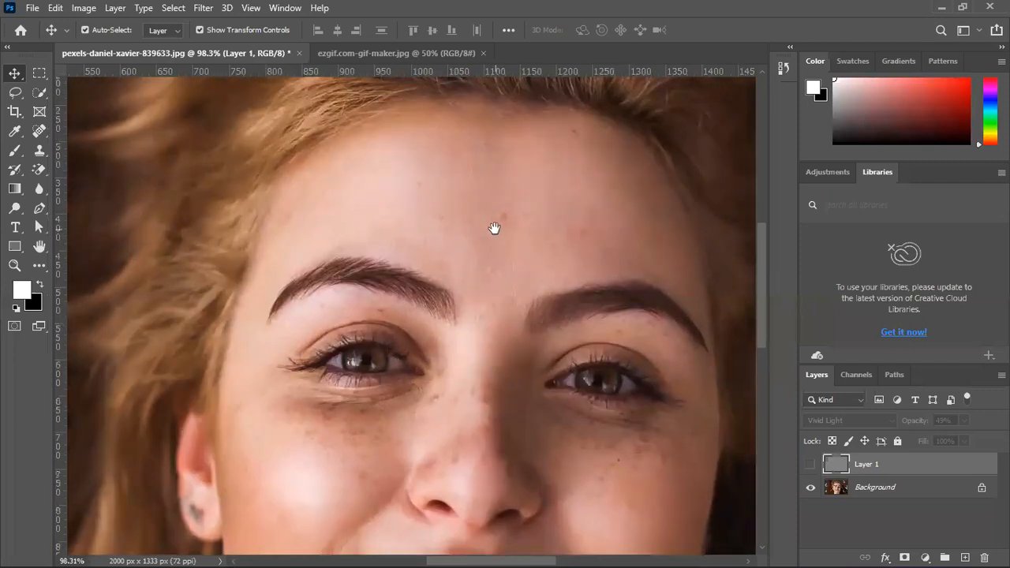
pyautogui.scroll(-10, 539, 208)
pyautogui.hscroll(-5, 539, 176)
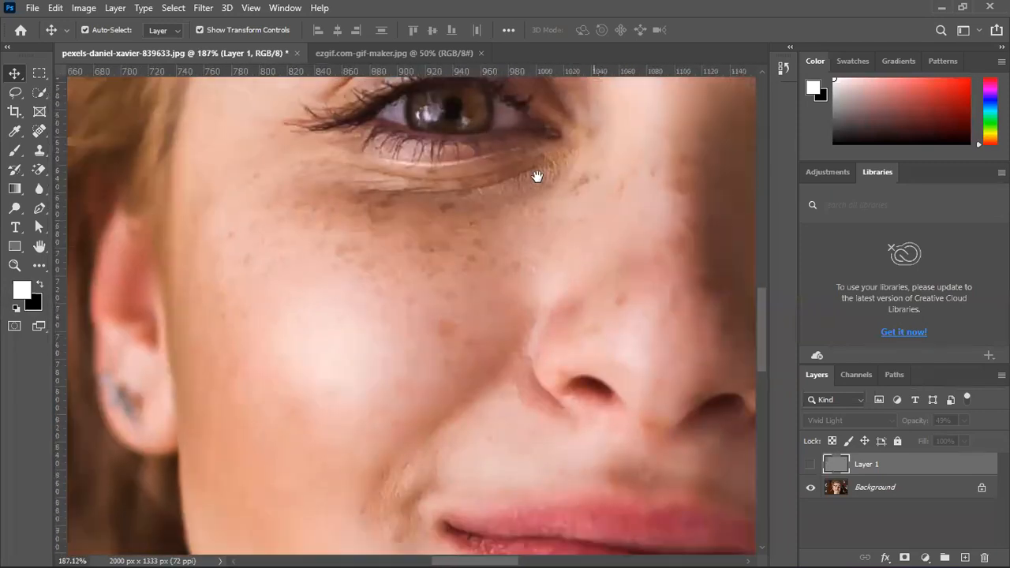
# Choose the Healing Brush Tool and unlock the Background layer for retouching
pyautogui.click(38, 132)
pyautogui.click(115, 145)
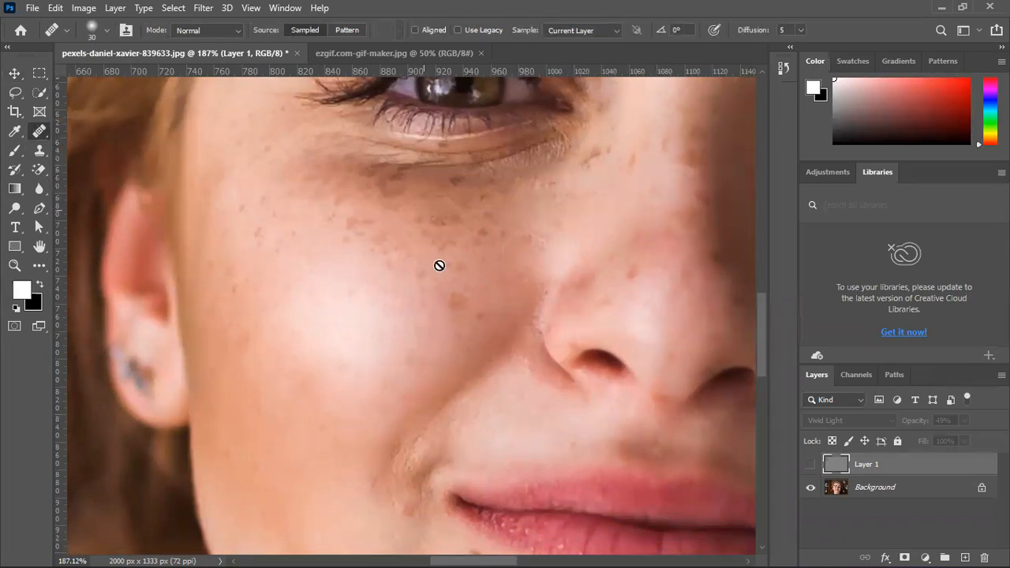
pyautogui.click(858, 487)
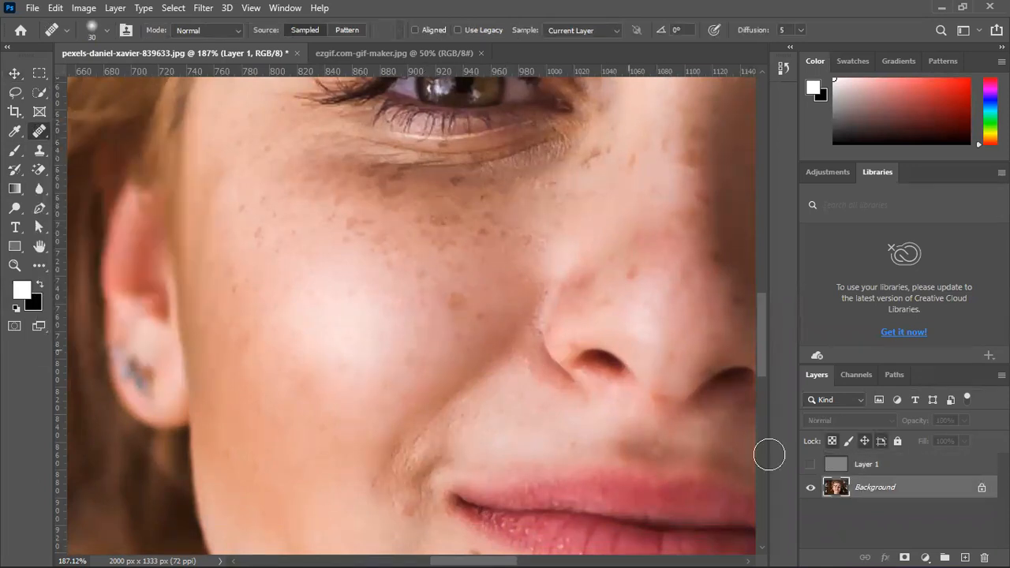
pyautogui.click(981, 486)
pyautogui.click(419, 214)
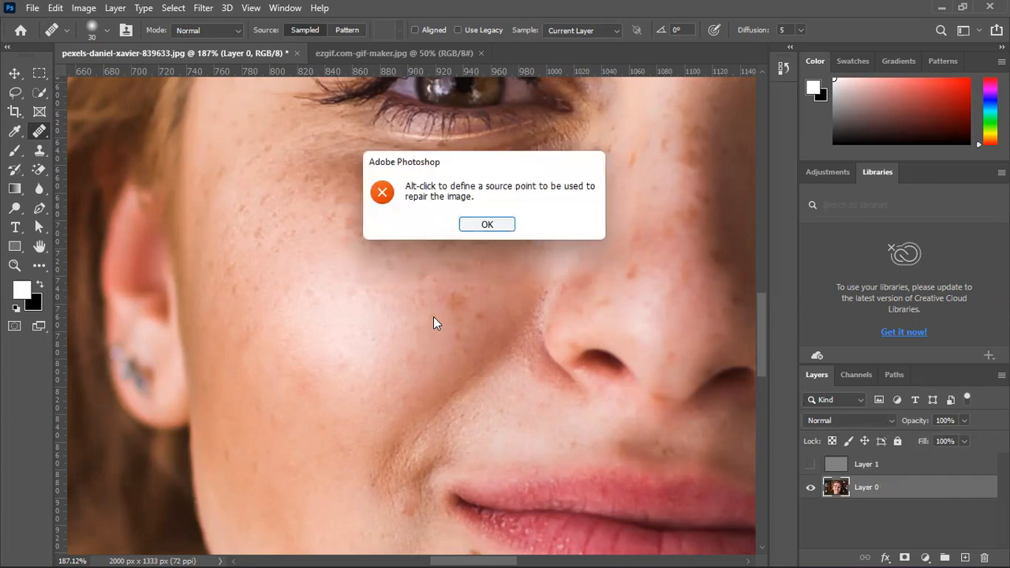
pyautogui.click(500, 225)
# Sample clean skin and heal the blemishes on the middle of the cheek beside the nose, undoing a stray stroke
pyautogui.keyDown('alt'); pyautogui.click(395, 330); pyautogui.keyUp('alt')
pyautogui.moveTo(452, 306)
pyautogui.mouseDown()
pyautogui.moveTo(340, 346)
pyautogui.moveTo(435, 333)
pyautogui.mouseUp()
pyautogui.keyDown('alt'); pyautogui.click(343, 352); pyautogui.keyUp('alt')
pyautogui.click(472, 346)
pyautogui.hotkey('ctrl', 'z')
pyautogui.keyDown('alt'); pyautogui.click(398, 333); pyautogui.keyUp('alt')
pyautogui.keyDown('alt'); pyautogui.click(388, 327); pyautogui.keyUp('alt')
# Heal the freckles across the upper cheek between the eye and the nose with the Healing Brush
pyautogui.moveTo(423, 277)
pyautogui.mouseDown()
pyautogui.moveTo(420, 263)
pyautogui.moveTo(418, 272)
pyautogui.moveTo(374, 271)
pyautogui.moveTo(408, 234)
pyautogui.moveTo(373, 261)
pyautogui.moveTo(434, 228)
pyautogui.mouseUp()
pyautogui.click(453, 283)
pyautogui.keyDown('alt'); pyautogui.click(432, 300); pyautogui.keyUp('alt')
pyautogui.click(460, 258)
pyautogui.click(476, 265)
pyautogui.keyDown('alt'); pyautogui.click(396, 300); pyautogui.keyUp('alt')
pyautogui.keyDown('alt'); pyautogui.click(437, 249); pyautogui.keyUp('alt')
pyautogui.keyDown('alt'); pyautogui.click(448, 254); pyautogui.keyUp('alt')
pyautogui.moveTo(513, 243); pyautogui.dragTo(528, 228)
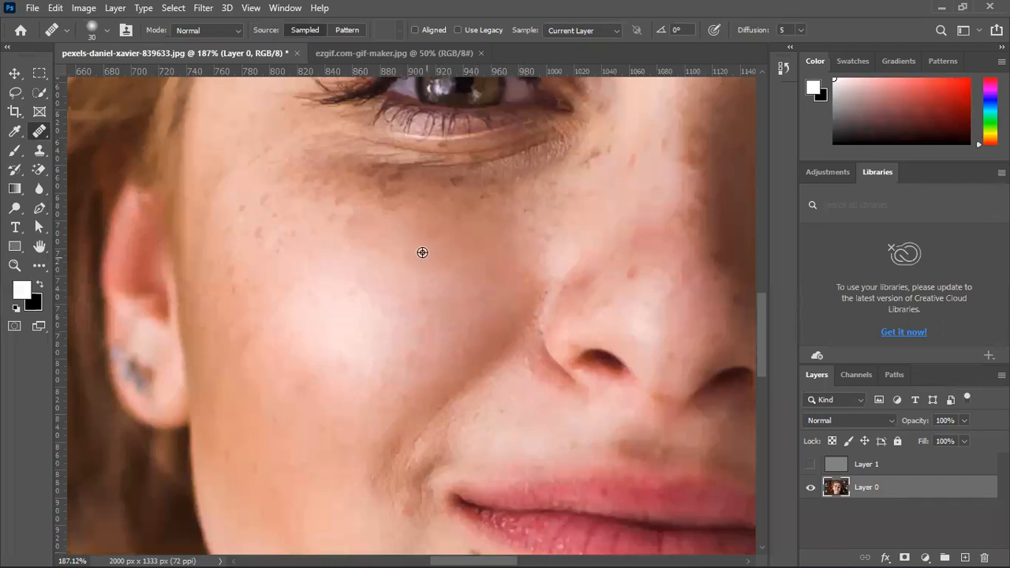
# Heal the freckles on the outer cheek below the eye, undoing the smudged stroke and resampling cleaner skin
pyautogui.moveTo(318, 245)
pyautogui.mouseDown()
pyautogui.moveTo(315, 232)
pyautogui.moveTo(255, 266)
pyautogui.moveTo(300, 191)
pyautogui.mouseUp()
pyautogui.moveTo(258, 248)
pyautogui.mouseDown()
pyautogui.moveTo(303, 185)
pyautogui.moveTo(229, 266)
pyautogui.moveTo(228, 314)
pyautogui.moveTo(283, 250)
pyautogui.mouseUp()
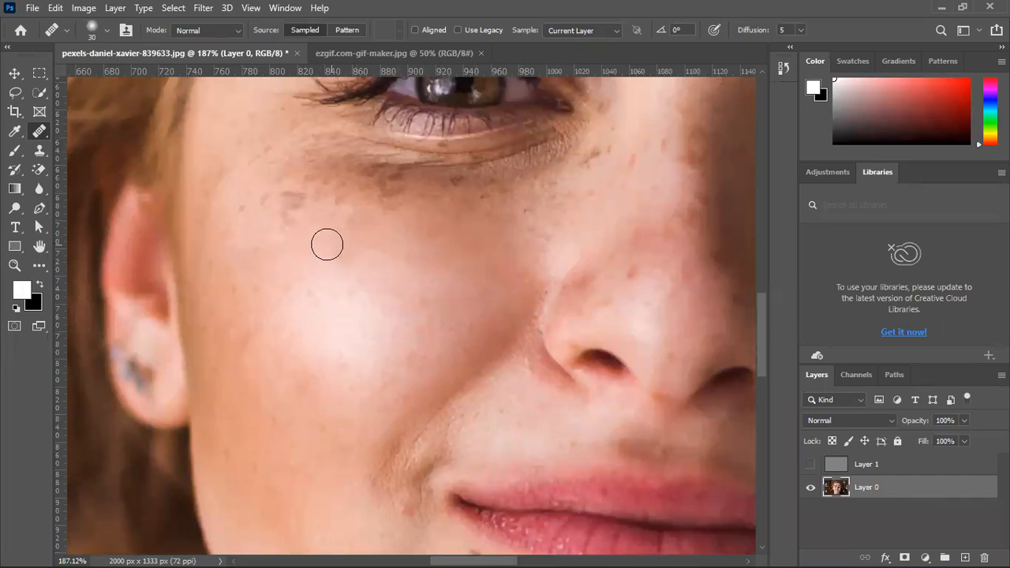
pyautogui.hotkey('ctrl', 'z')
pyautogui.keyDown('alt'); pyautogui.click(293, 228); pyautogui.keyUp('alt')
pyautogui.moveTo(308, 212)
pyautogui.mouseDown()
pyautogui.moveTo(307, 195)
pyautogui.moveTo(403, 202)
pyautogui.mouseUp()
pyautogui.moveTo(384, 205)
pyautogui.mouseDown()
pyautogui.moveTo(332, 209)
pyautogui.moveTo(406, 185)
pyautogui.moveTo(289, 189)
pyautogui.mouseUp()
pyautogui.keyDown('alt'); pyautogui.click(302, 220); pyautogui.keyUp('alt')
pyautogui.keyDown('alt'); pyautogui.click(301, 219); pyautogui.keyUp('alt')
# Retouch the remaining spots directly under the eye with the content-aware Spot Healing Brush
pyautogui.rightClick(38, 131)
pyautogui.click(145, 112)
pyautogui.hotkey('shift', 'j')
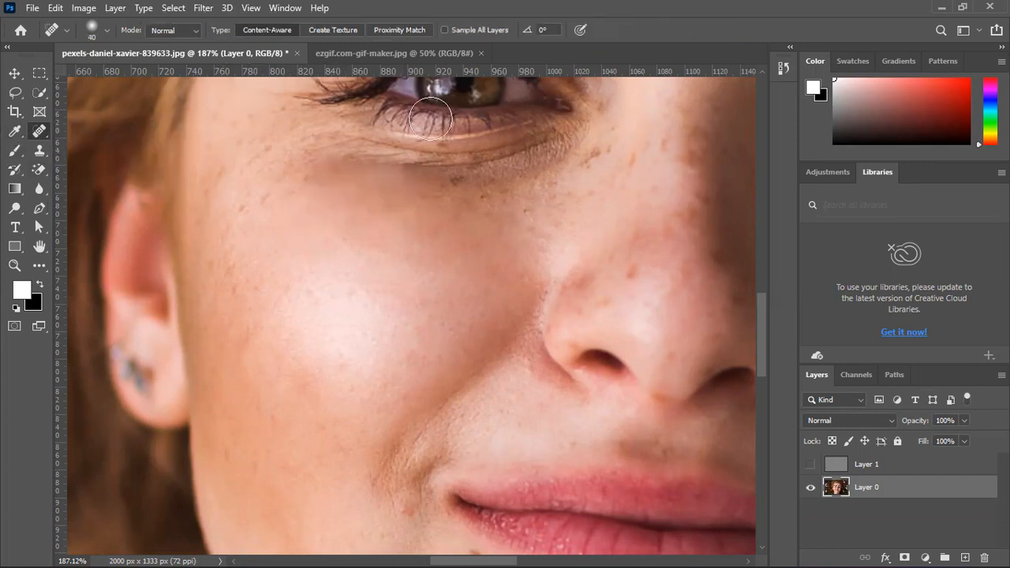
pyautogui.moveTo(361, 178); pyautogui.dragTo(525, 180)
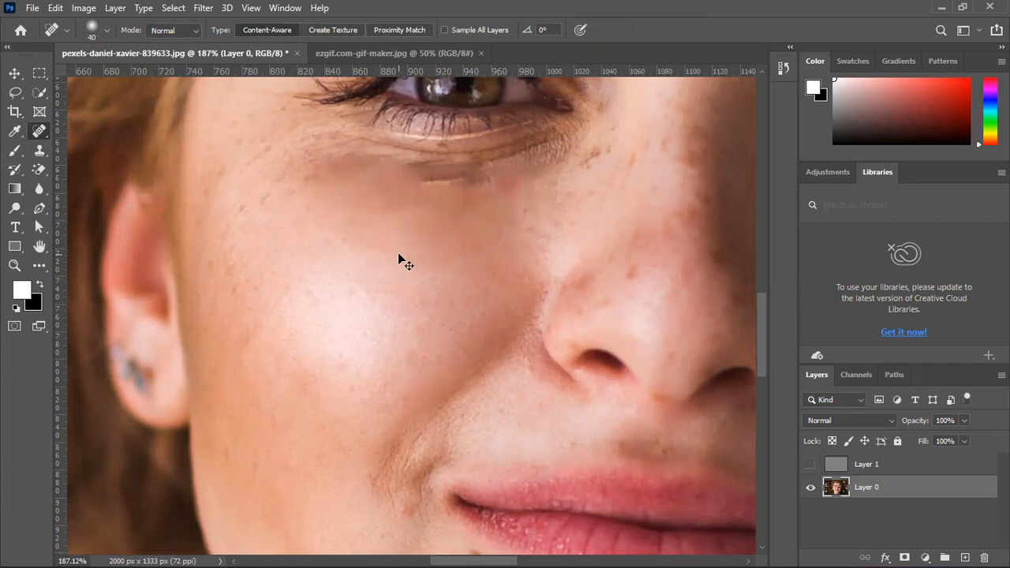
pyautogui.click(446, 193)
pyautogui.click(483, 172)
# Activate the Move Tool and show Layer 1 again to review the smoothed face
pyautogui.click(14, 74)
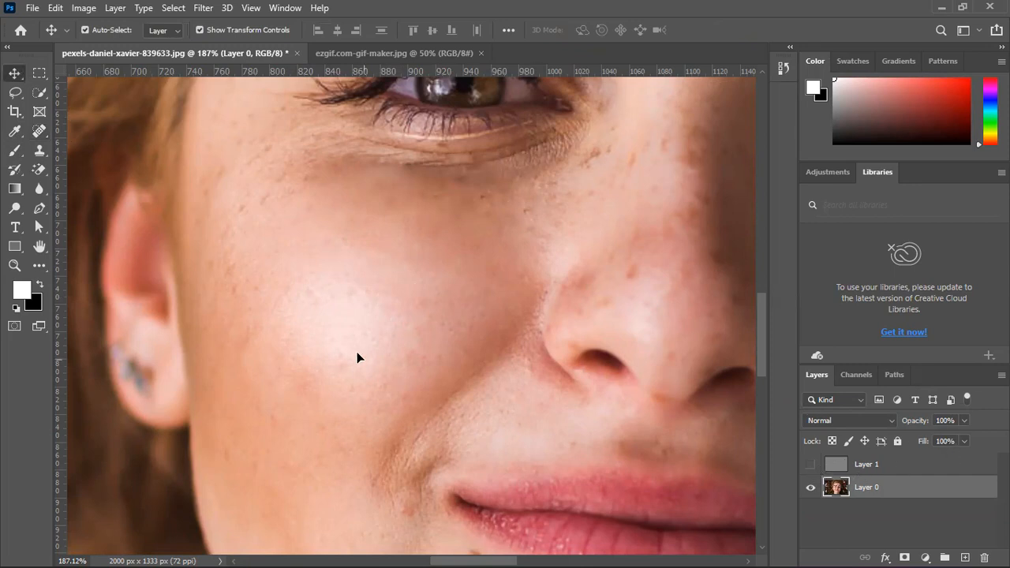
pyautogui.scroll(-3, 357, 358)
pyautogui.click(811, 465)
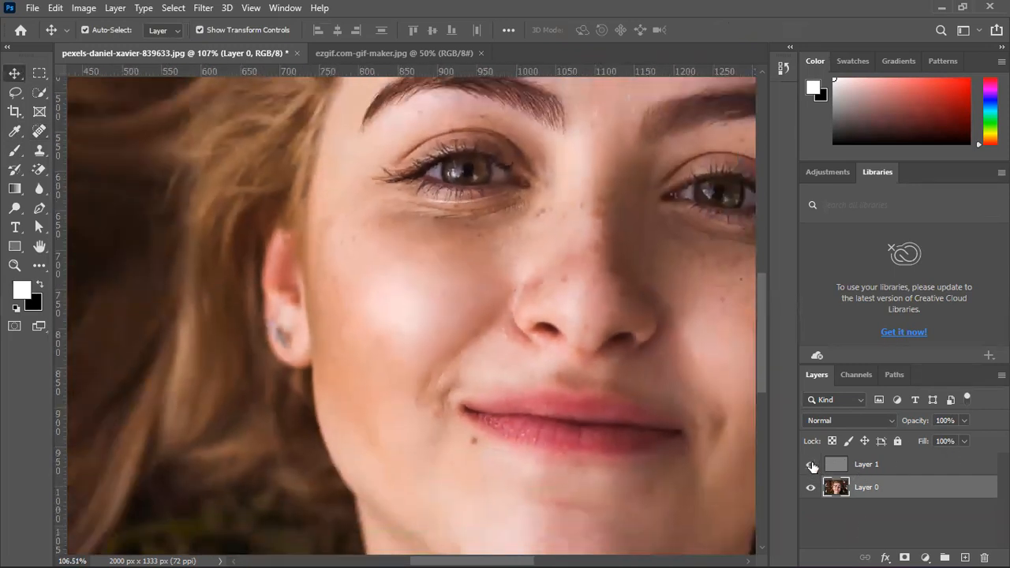
pyautogui.moveTo(500, 299); pyautogui.dragTo(327, 379)
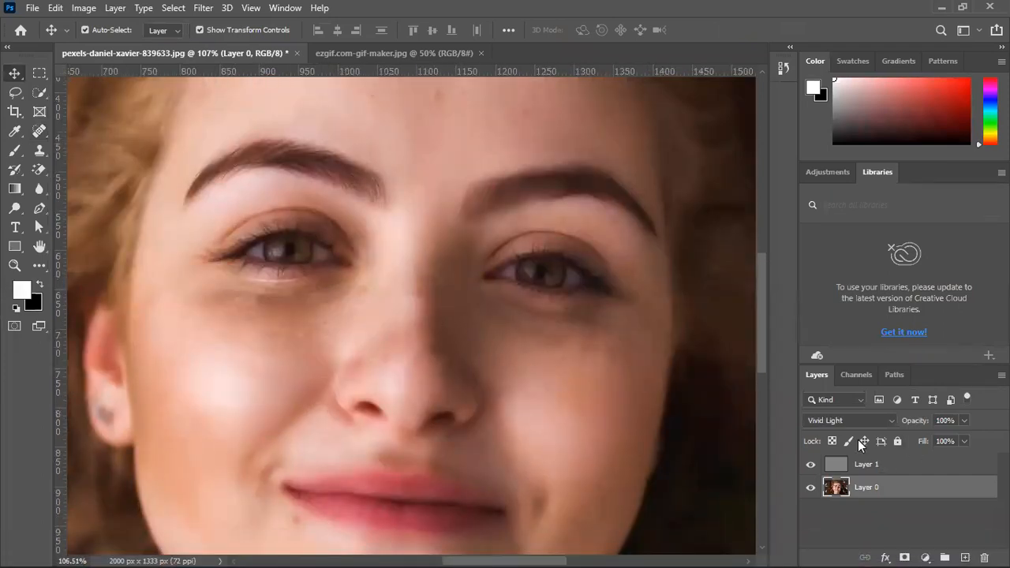
# Try Layer 1 at 100% opacity and settle on 61%
pyautogui.click(864, 464)
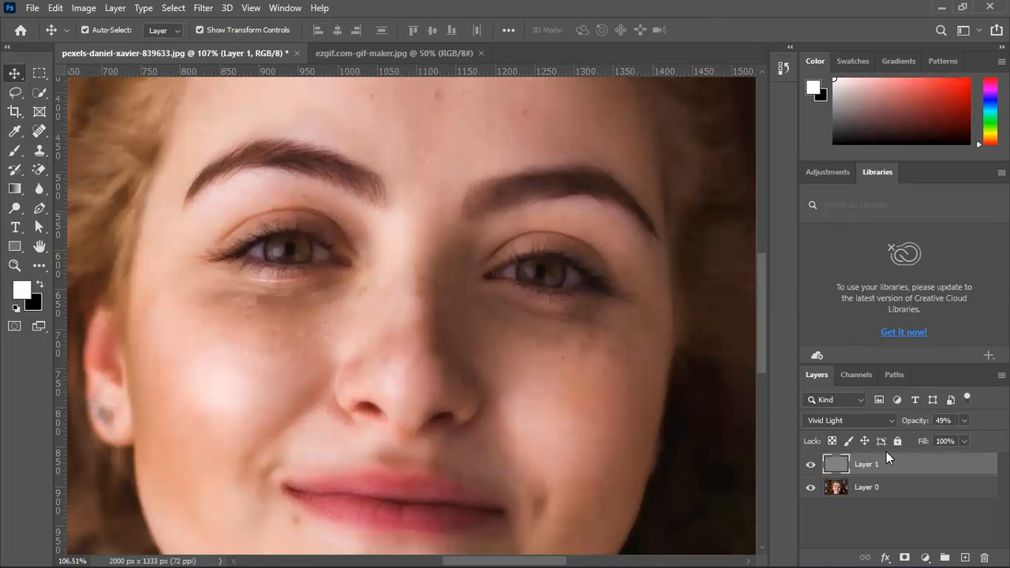
pyautogui.moveTo(899, 420); pyautogui.dragTo(925, 420)
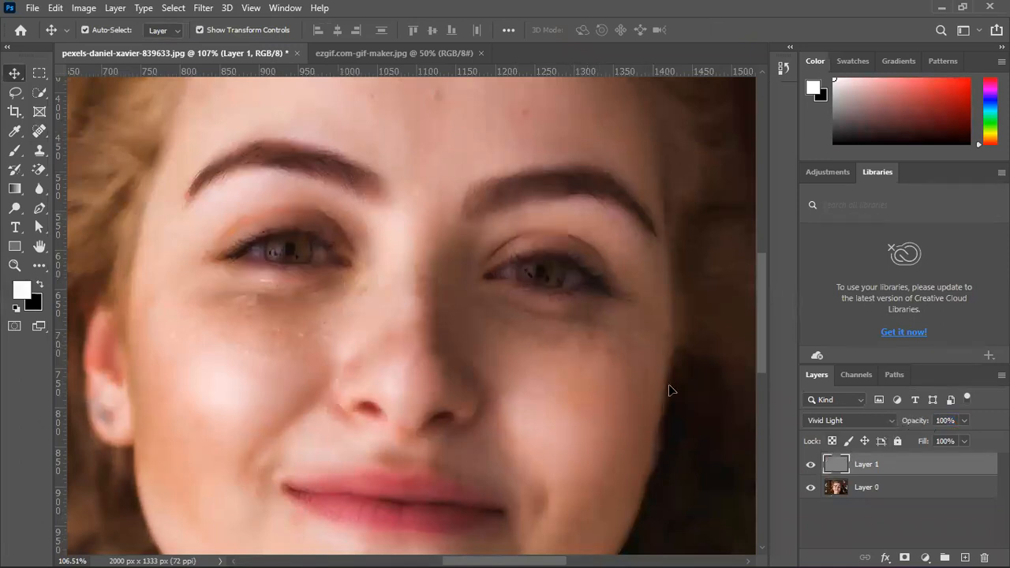
pyautogui.scroll(-5, 365, 268)
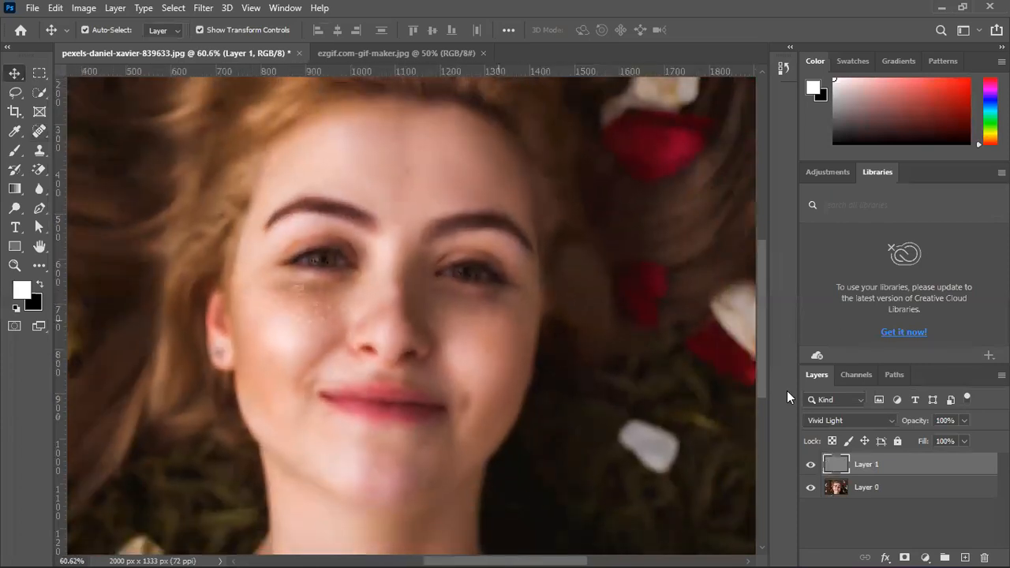
pyautogui.moveTo(920, 427); pyautogui.dragTo(893, 422)
pyautogui.scroll(6, 396, 199)
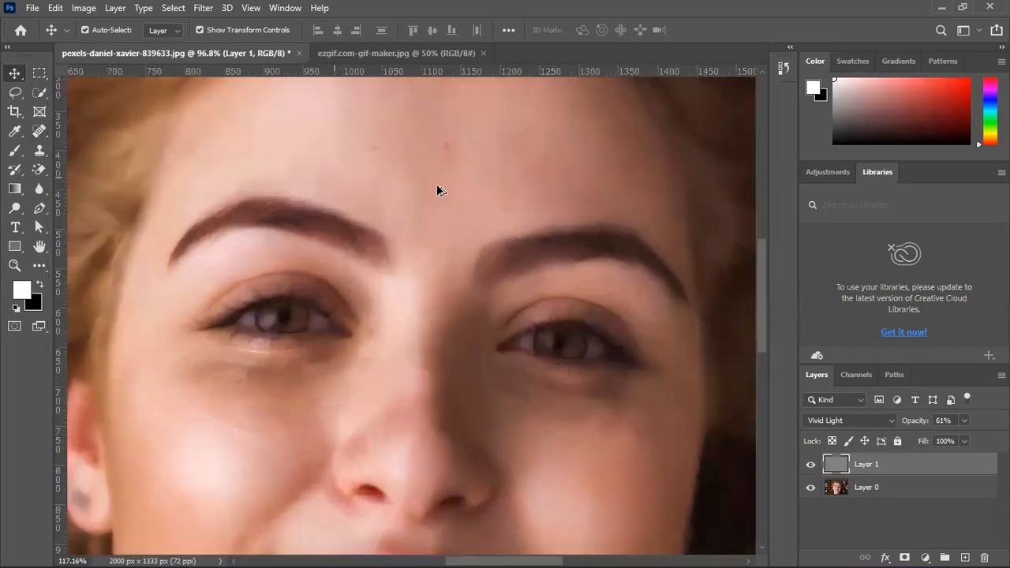
# Hide Layer 1 to expose the untreated skin around the other eye
pyautogui.moveTo(341, 452); pyautogui.dragTo(499, 244)
pyautogui.click(810, 464)
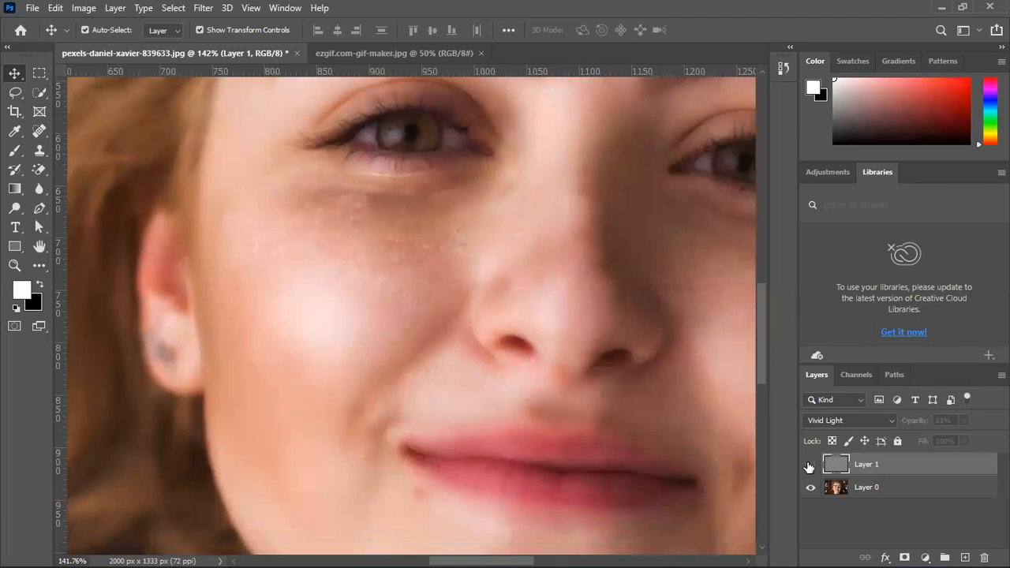
pyautogui.moveTo(595, 268); pyautogui.dragTo(404, 387)
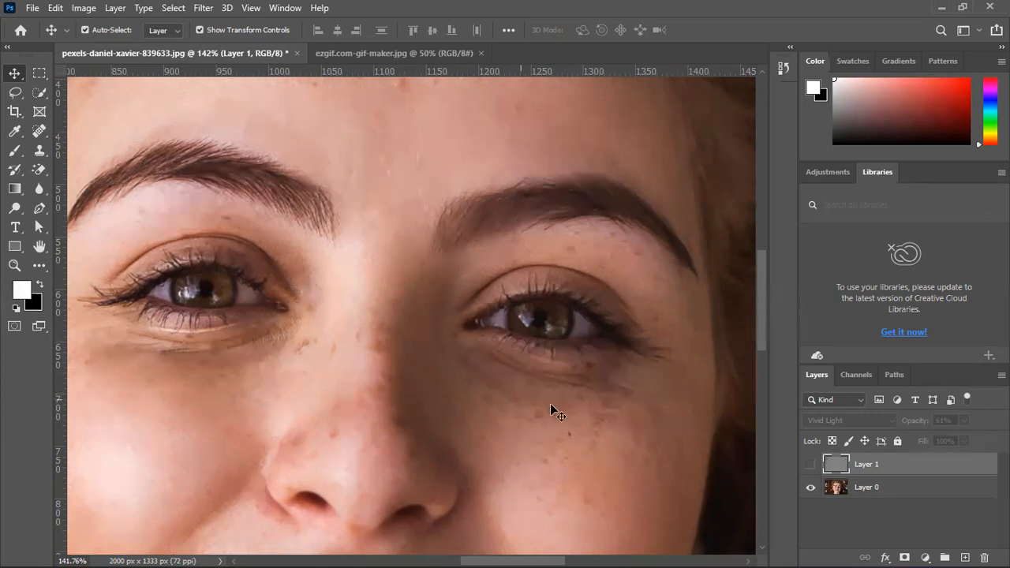
# Remove the freckles beneath the other eye on Layer 0 with the Spot Healing Brush
pyautogui.click(44, 125)
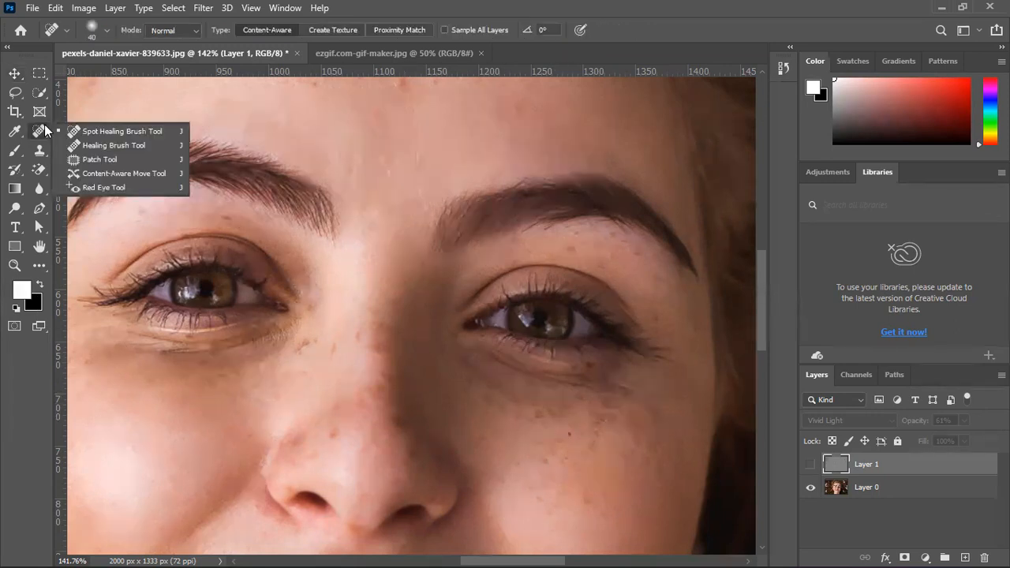
pyautogui.click(98, 131)
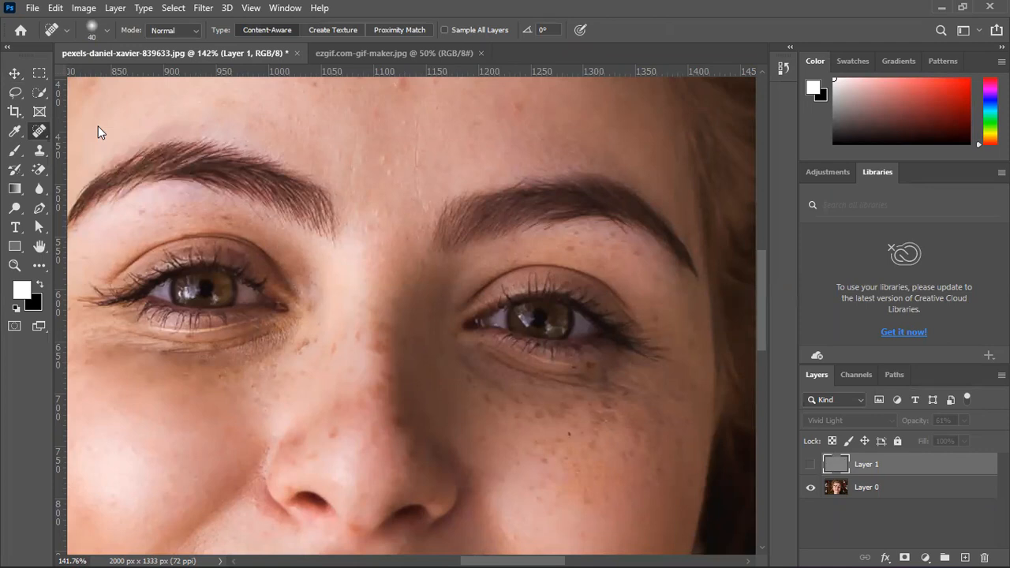
pyautogui.click(830, 489)
pyautogui.click(481, 398)
pyautogui.click(499, 406)
pyautogui.click(477, 384)
pyautogui.click(524, 416)
pyautogui.click(540, 420)
pyautogui.click(567, 415)
pyautogui.click(608, 419)
pyautogui.click(600, 416)
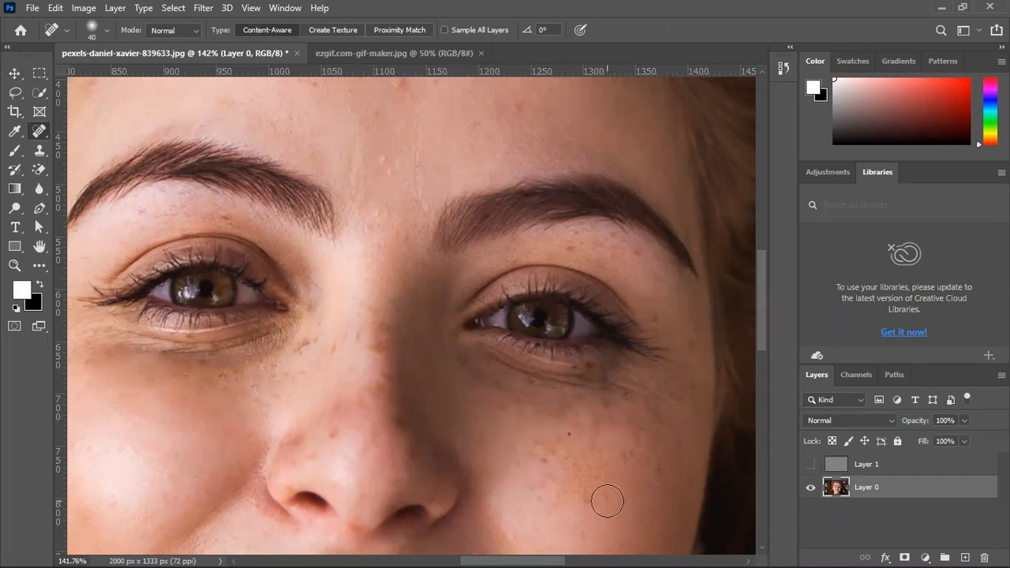
# Spot-heal the remaining blemishes on the upper cheek below that eye with further dabs and strokes
pyautogui.click(584, 446)
pyautogui.click(612, 402)
pyautogui.click(606, 403)
pyautogui.click(570, 413)
pyautogui.moveTo(494, 403); pyautogui.dragTo(567, 430)
pyautogui.moveTo(510, 401); pyautogui.dragTo(620, 433)
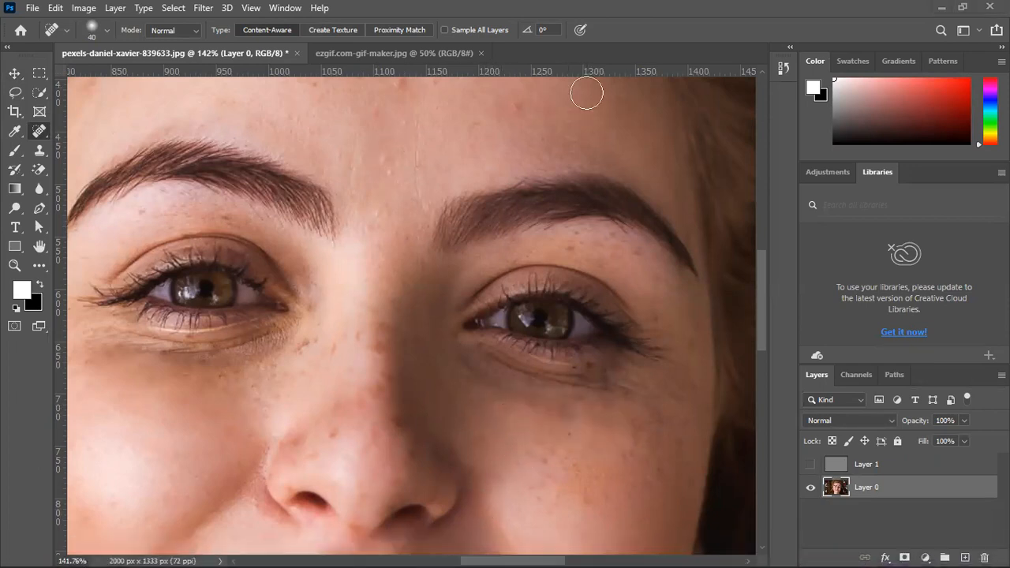
# Close the smiling woman's portrait and leave ezgif.com-gif-maker.jpg as the open document
pyautogui.click(348, 54)
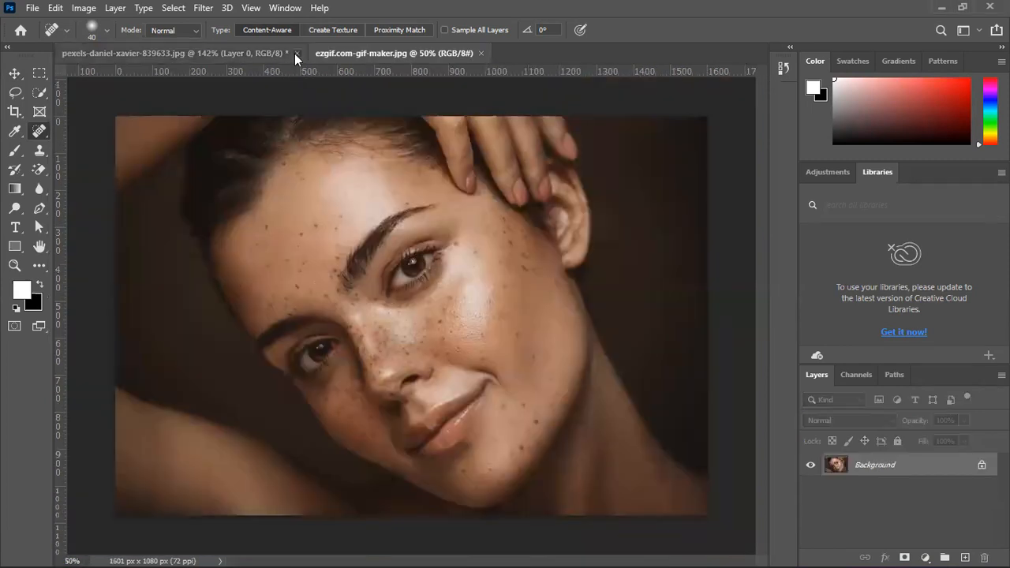
pyautogui.click(296, 54)
pyautogui.click(495, 226)
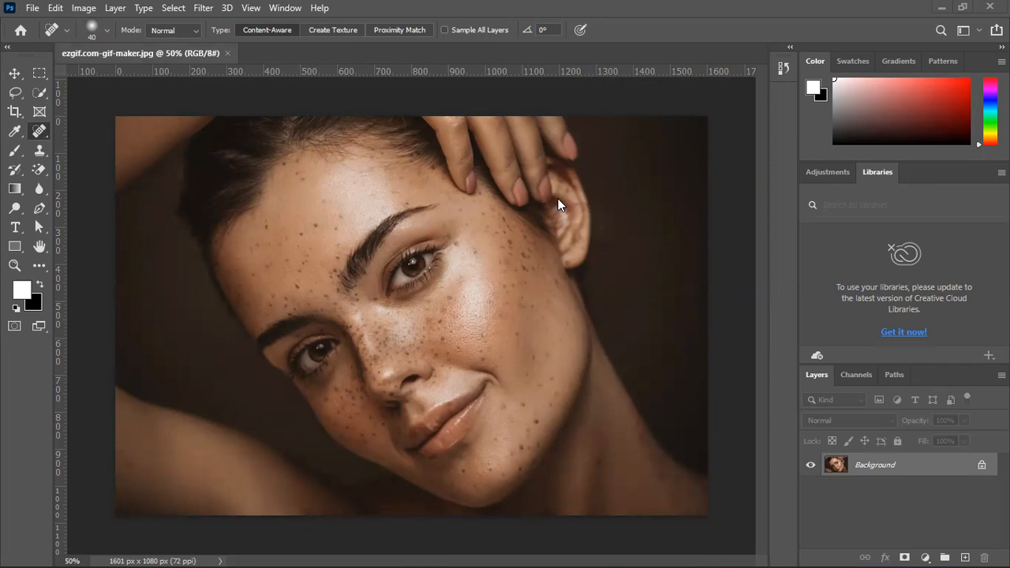
# Unlock the Background layer of ezgif.com-gif-maker.jpg and duplicate it
pyautogui.click(982, 467)
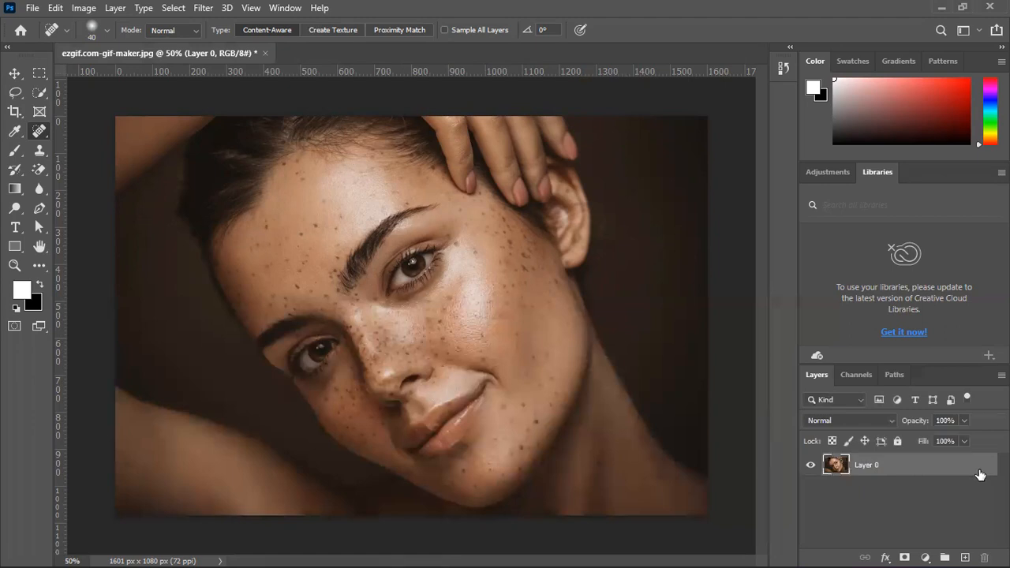
pyautogui.hotkey('ctrl', 'j')
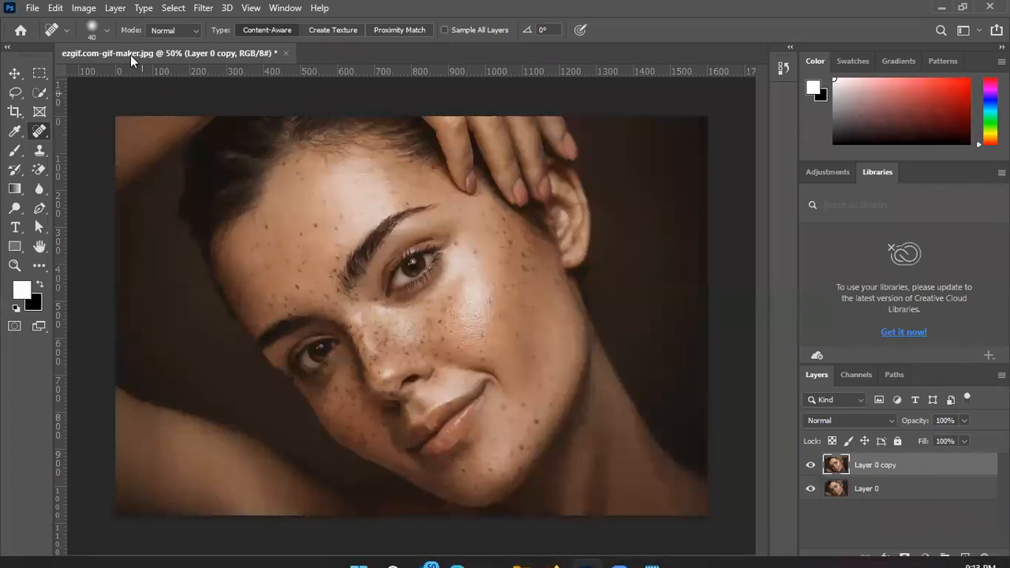
# Invert the colours of the duplicate layer and set its blend mode to Vivid Light
pyautogui.click(72, 10)
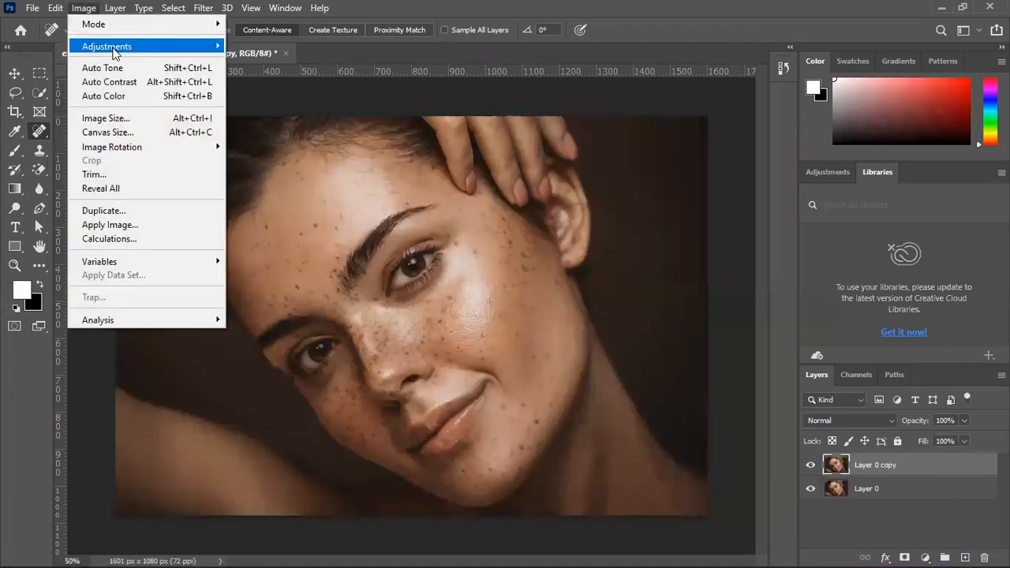
pyautogui.moveTo(124, 49)
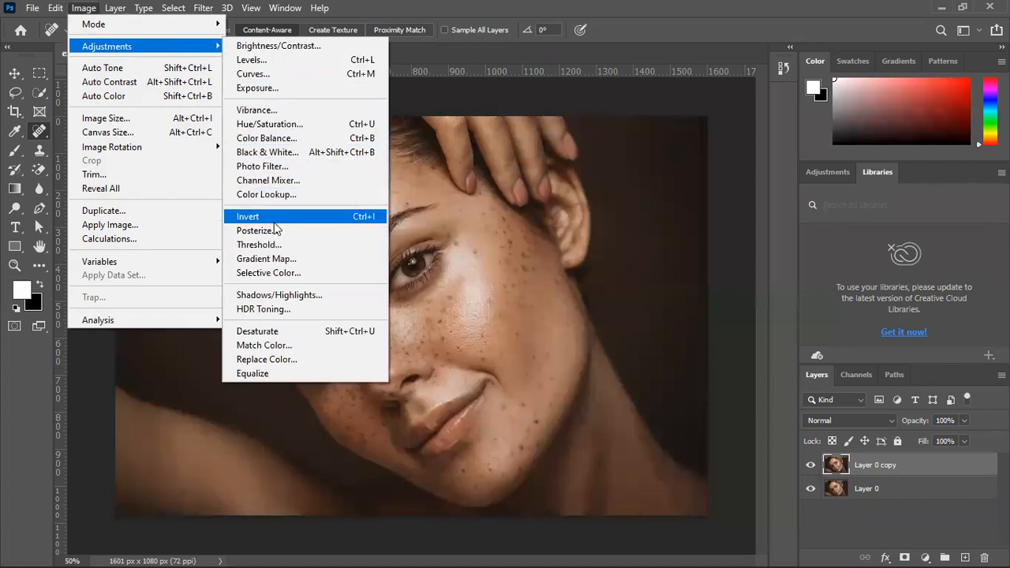
pyautogui.press('Escape')
pyautogui.press('Escape')
pyautogui.hotkey('ctrl', 'i')
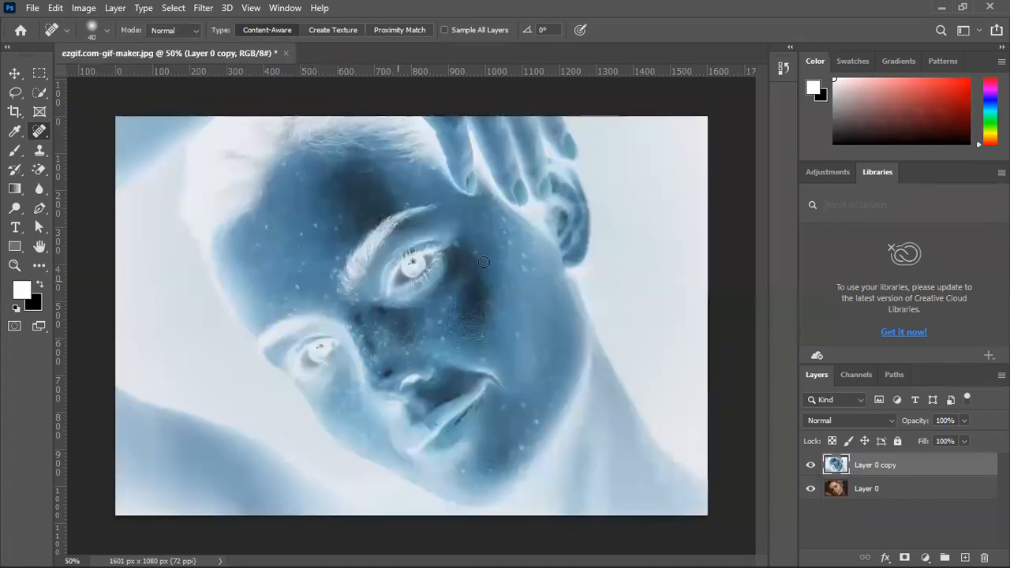
pyautogui.click(864, 426)
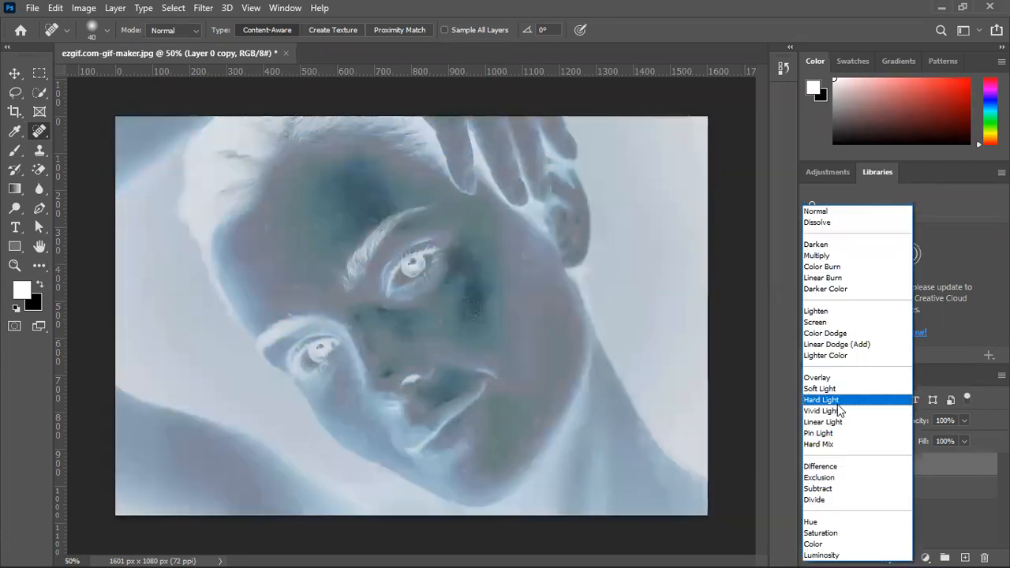
pyautogui.click(838, 412)
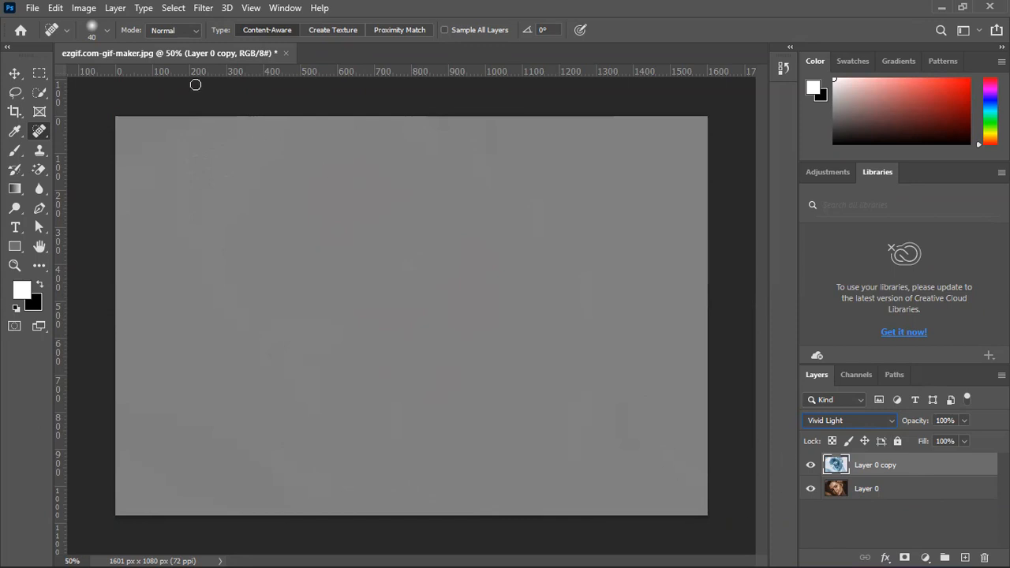
# Apply a High Pass filter with a radius of 9.6 pixels to the inverted Vivid Light layer
pyautogui.click(202, 8)
pyautogui.moveTo(275, 323)
pyautogui.click(416, 337)
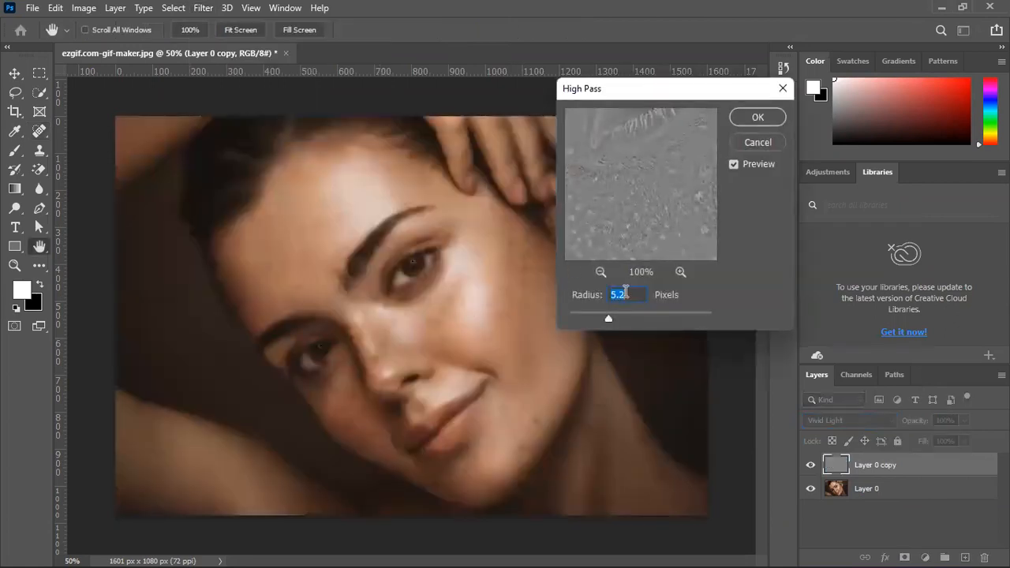
pyautogui.moveTo(616, 318); pyautogui.dragTo(625, 318)
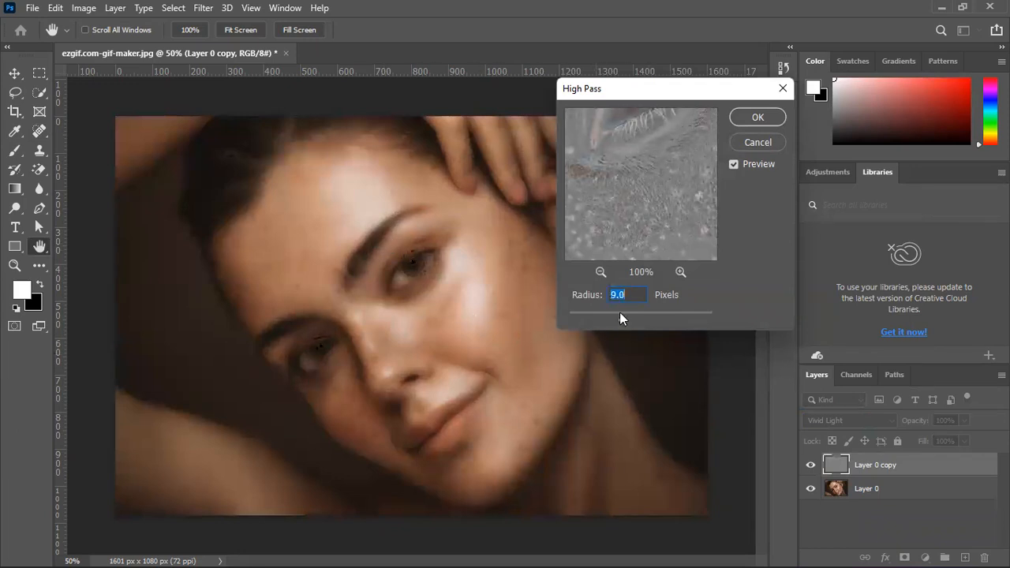
pyautogui.moveTo(610, 318); pyautogui.dragTo(629, 321)
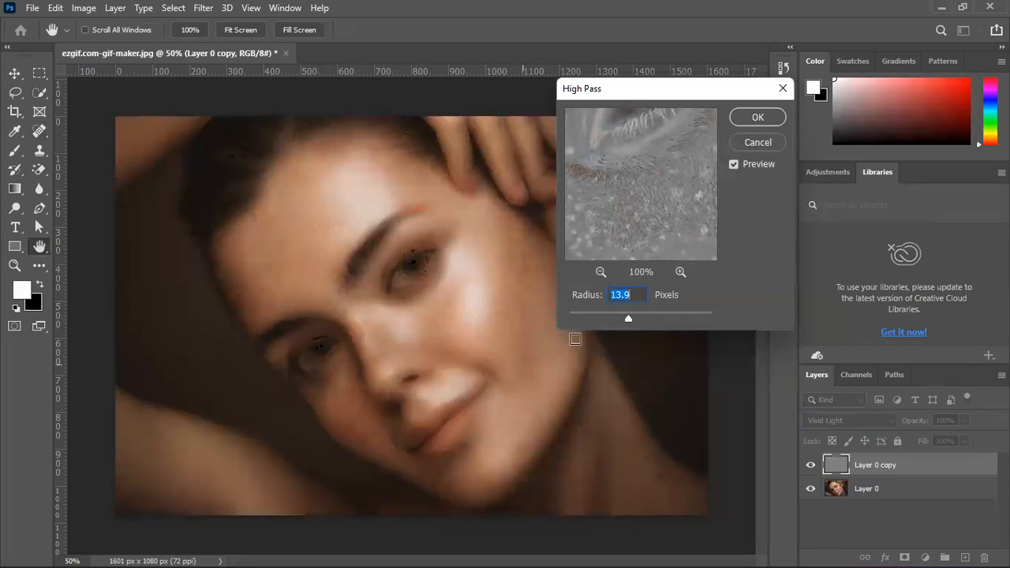
pyautogui.moveTo(627, 318); pyautogui.dragTo(629, 320)
pyautogui.moveTo(630, 319); pyautogui.dragTo(624, 319)
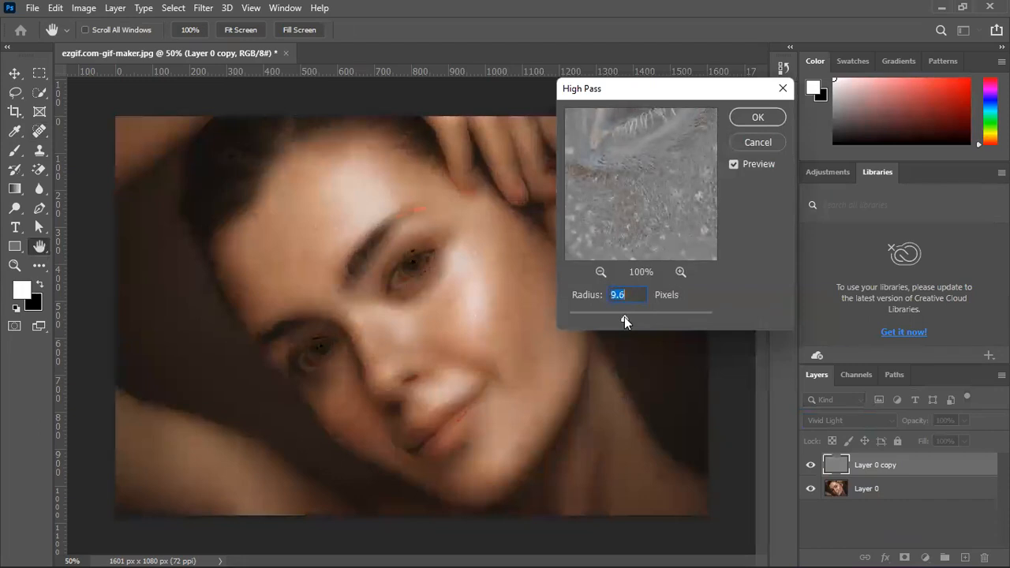
pyautogui.click(757, 118)
pyautogui.press('j')
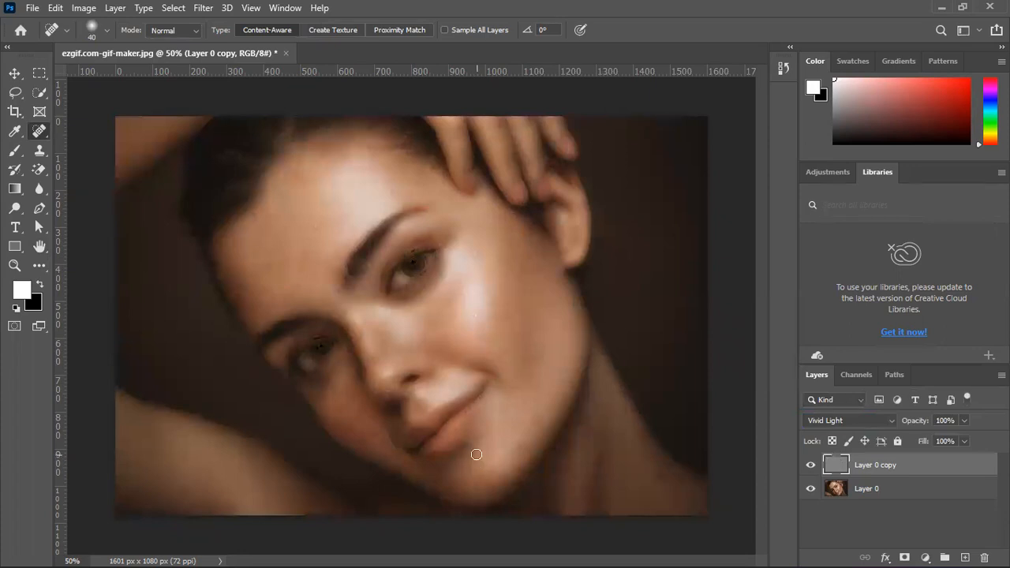
# Add a black layer mask to Layer 0 copy and get the Brush tool ready for painting on it
pyautogui.keyDown('alt'); pyautogui.click(904, 555); pyautogui.keyUp('alt')
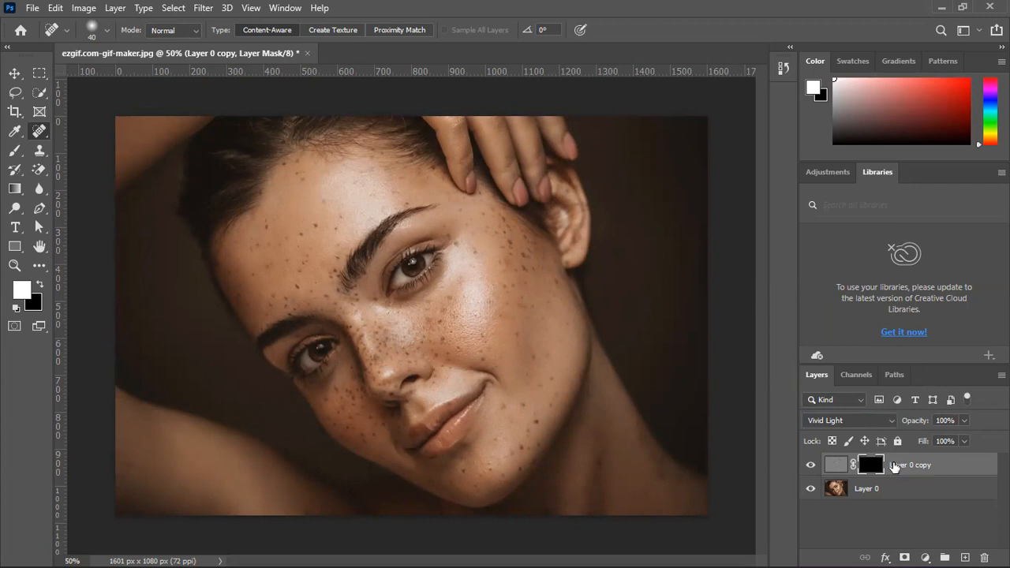
pyautogui.click(19, 151)
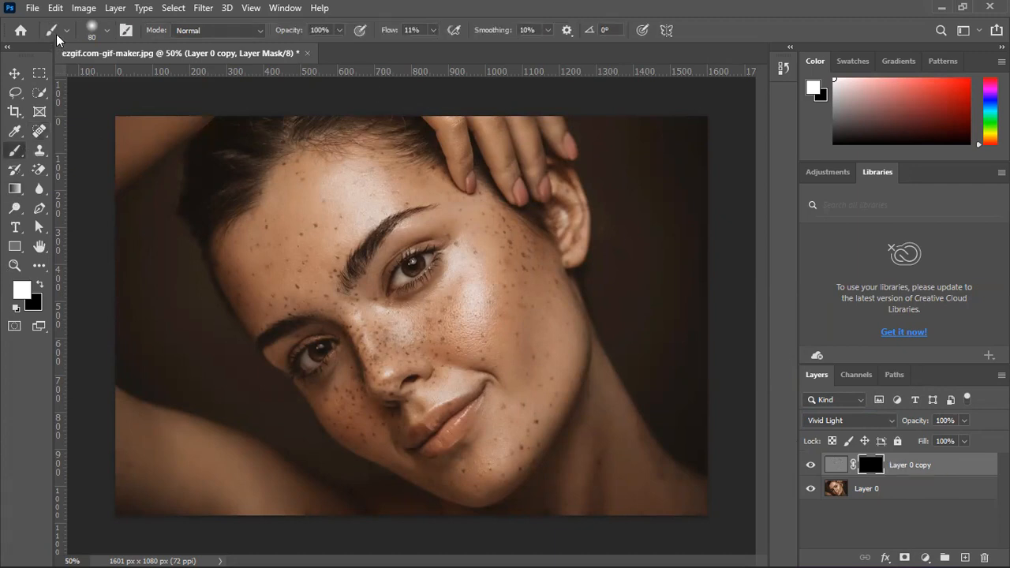
# Check the brush preset's size and hardness options and that the foreground colour is white (ffffff)
pyautogui.click(108, 30)
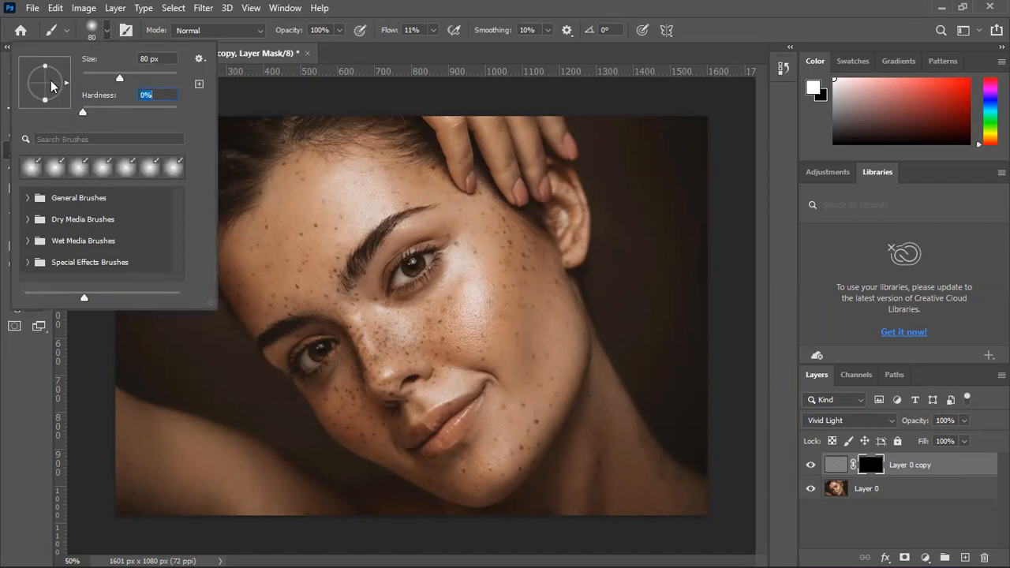
pyautogui.click(198, 60)
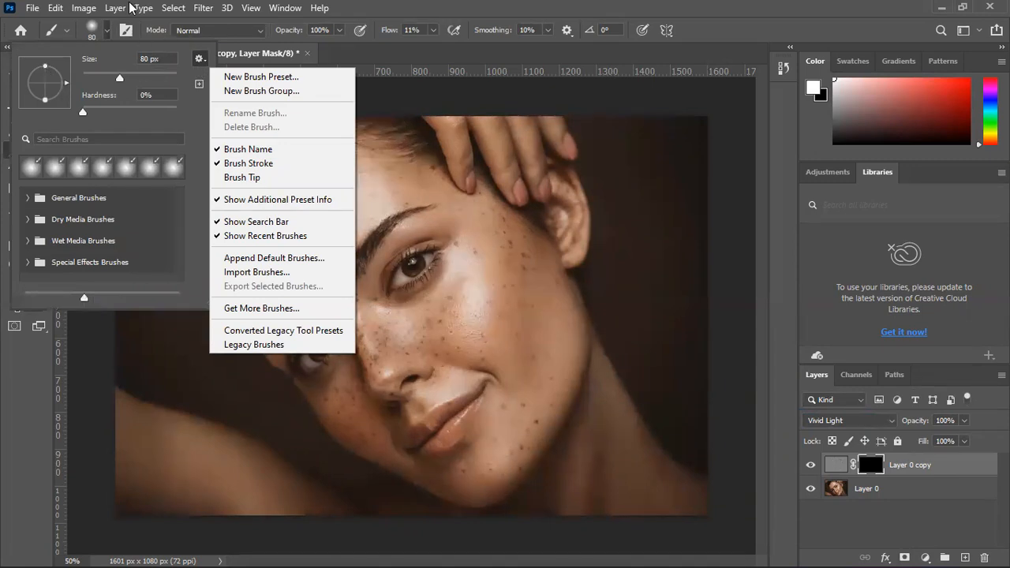
pyautogui.click(472, 6)
pyautogui.click(473, 6)
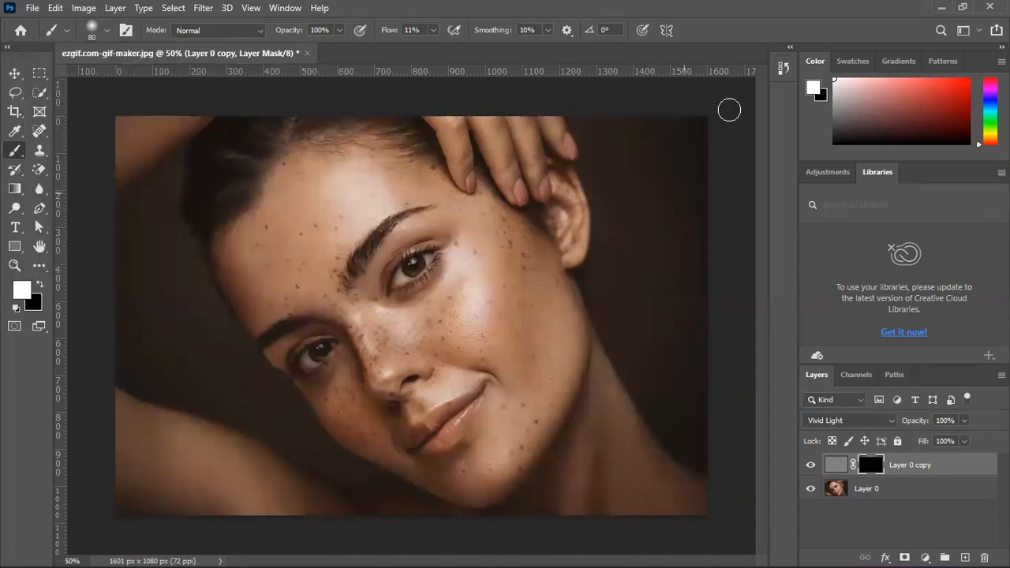
pyautogui.click(782, 77)
pyautogui.click(782, 77)
pyautogui.click(29, 291)
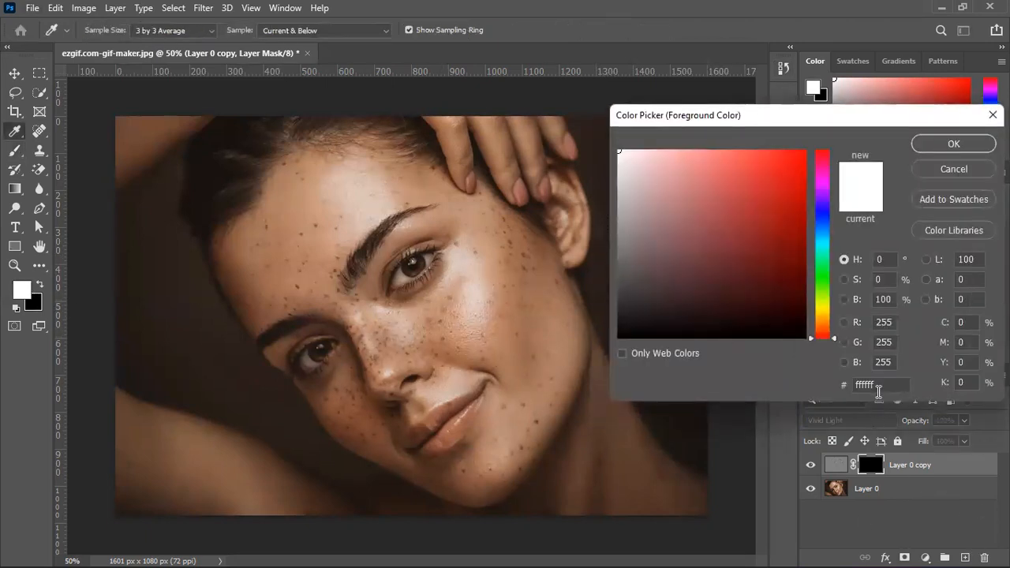
pyautogui.click(975, 143)
# Paint white on the layer mask at 11% flow over the freckles on the upper forehead near the hairline
pyautogui.scroll(5, 395, 183)
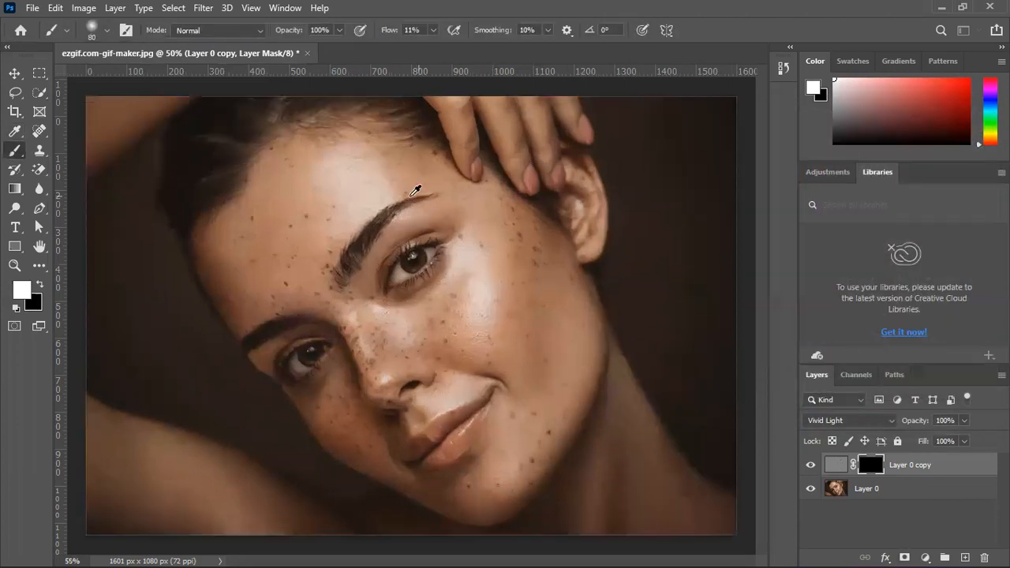
pyautogui.moveTo(321, 199)
pyautogui.mouseDown()
pyautogui.moveTo(429, 226)
pyautogui.moveTo(496, 218)
pyautogui.mouseUp()
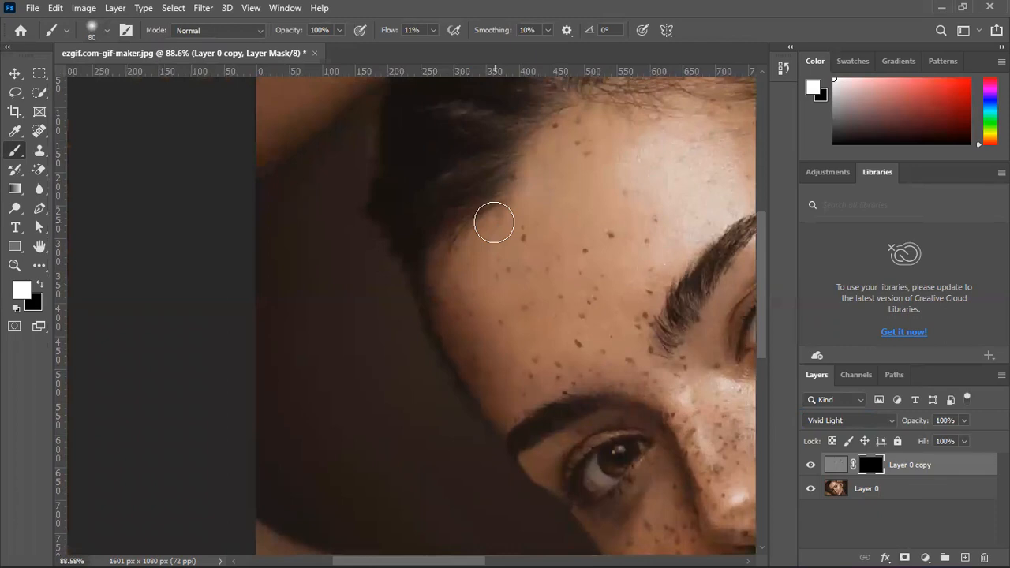
pyautogui.moveTo(500, 208)
pyautogui.mouseDown()
pyautogui.moveTo(375, 290)
pyautogui.moveTo(281, 326)
pyautogui.moveTo(299, 340)
pyautogui.moveTo(380, 294)
pyautogui.moveTo(411, 255)
pyautogui.moveTo(340, 312)
pyautogui.moveTo(335, 363)
pyautogui.moveTo(340, 350)
pyautogui.moveTo(326, 363)
pyautogui.moveTo(358, 331)
pyautogui.moveTo(365, 288)
pyautogui.moveTo(330, 320)
pyautogui.moveTo(358, 289)
pyautogui.moveTo(315, 320)
pyautogui.moveTo(290, 306)
pyautogui.moveTo(316, 293)
pyautogui.moveTo(329, 301)
pyautogui.moveTo(312, 297)
pyautogui.moveTo(317, 313)
pyautogui.moveTo(244, 394)
pyautogui.mouseUp()
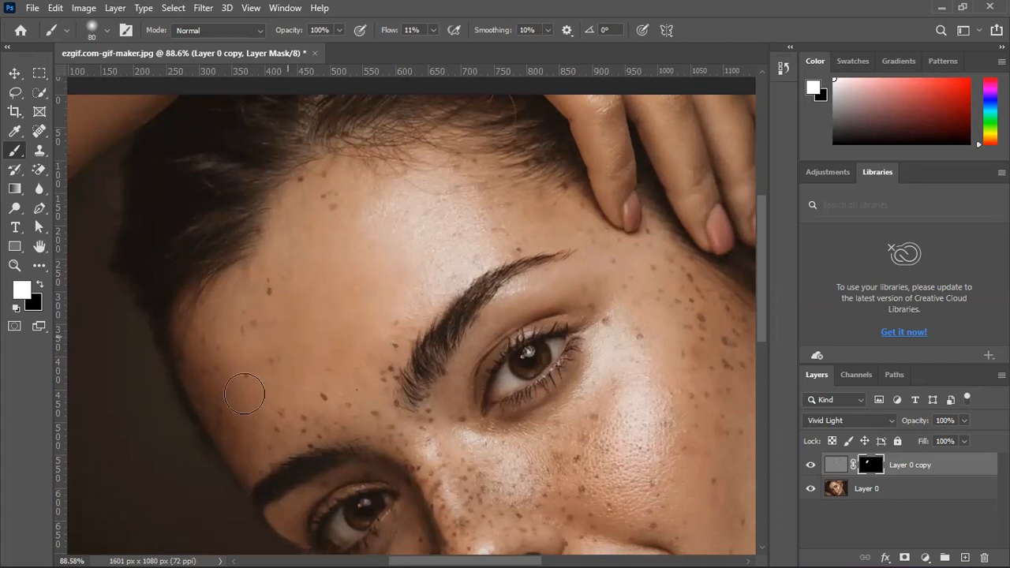
pyautogui.moveTo(292, 325)
pyautogui.mouseDown()
pyautogui.moveTo(227, 362)
pyautogui.moveTo(294, 252)
pyautogui.moveTo(277, 266)
pyautogui.moveTo(247, 333)
pyautogui.moveTo(333, 208)
pyautogui.moveTo(337, 181)
pyautogui.moveTo(321, 185)
pyautogui.moveTo(314, 226)
pyautogui.moveTo(317, 186)
pyautogui.moveTo(323, 194)
pyautogui.moveTo(334, 178)
pyautogui.moveTo(331, 208)
pyautogui.moveTo(324, 195)
pyautogui.moveTo(290, 193)
pyautogui.moveTo(316, 182)
pyautogui.moveTo(283, 204)
pyautogui.moveTo(318, 179)
pyautogui.mouseUp()
pyautogui.press('space')
pyautogui.moveTo(302, 276)
pyautogui.mouseDown()
pyautogui.moveTo(369, 241)
pyautogui.moveTo(435, 146)
pyautogui.mouseUp()
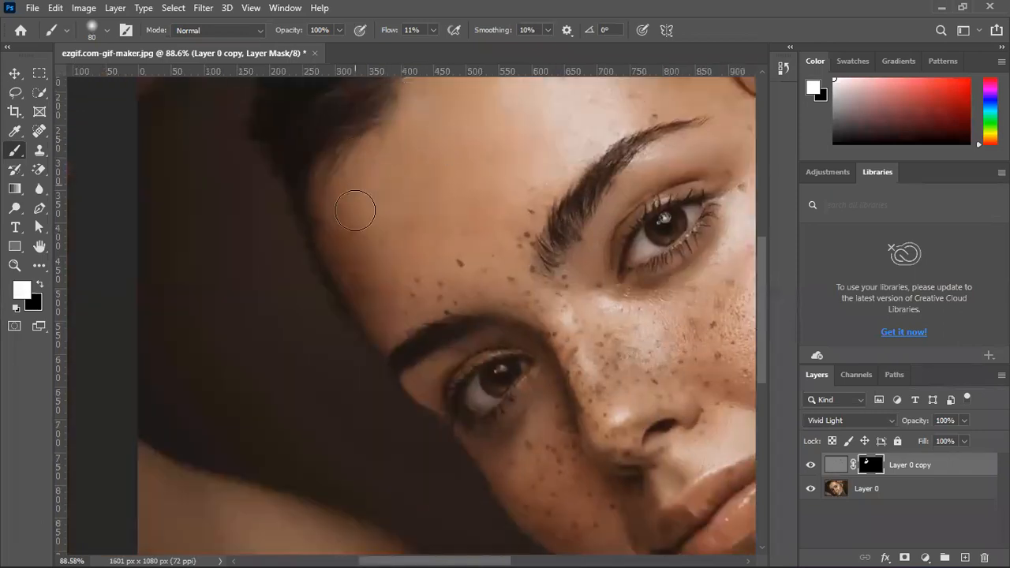
# Continue painting the mask white over the shadowed side of the forehead, above both eyebrows and between them
pyautogui.moveTo(339, 202)
pyautogui.mouseDown()
pyautogui.moveTo(333, 233)
pyautogui.moveTo(327, 206)
pyautogui.mouseUp()
pyautogui.moveTo(355, 295)
pyautogui.mouseDown()
pyautogui.moveTo(379, 329)
pyautogui.moveTo(372, 286)
pyautogui.moveTo(373, 303)
pyautogui.moveTo(416, 310)
pyautogui.moveTo(401, 311)
pyautogui.moveTo(473, 272)
pyautogui.mouseUp()
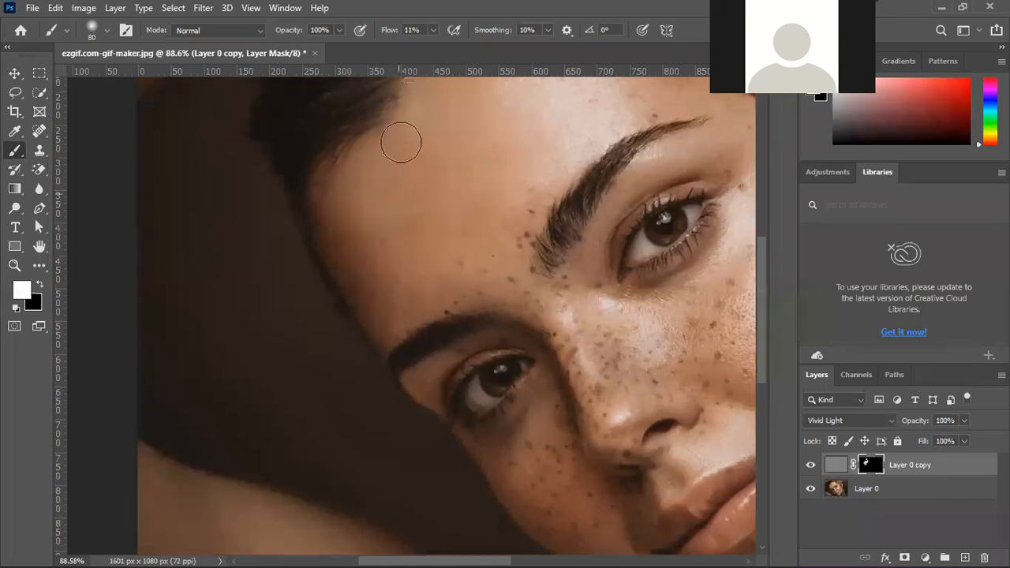
pyautogui.moveTo(419, 287)
pyautogui.mouseDown()
pyautogui.moveTo(239, 272)
pyautogui.moveTo(153, 328)
pyautogui.moveTo(341, 334)
pyautogui.moveTo(354, 372)
pyautogui.moveTo(367, 291)
pyautogui.moveTo(359, 287)
pyautogui.moveTo(352, 324)
pyautogui.moveTo(343, 306)
pyautogui.moveTo(345, 367)
pyautogui.moveTo(305, 394)
pyautogui.moveTo(332, 402)
pyautogui.moveTo(269, 399)
pyautogui.moveTo(388, 400)
pyautogui.moveTo(243, 413)
pyautogui.mouseUp()
pyautogui.press('space')
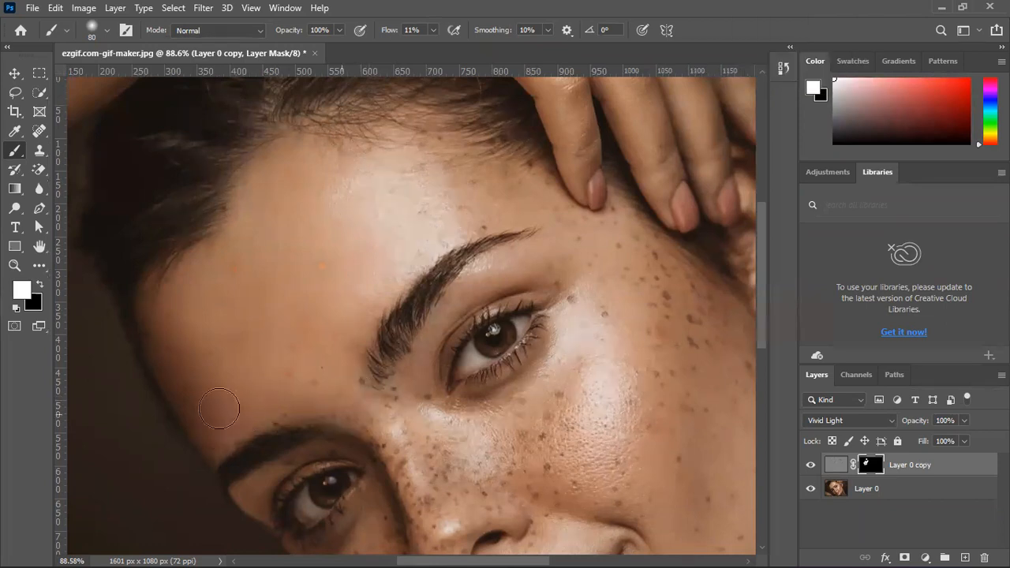
pyautogui.moveTo(292, 360); pyautogui.dragTo(354, 372)
pyautogui.moveTo(468, 163); pyautogui.dragTo(307, 229)
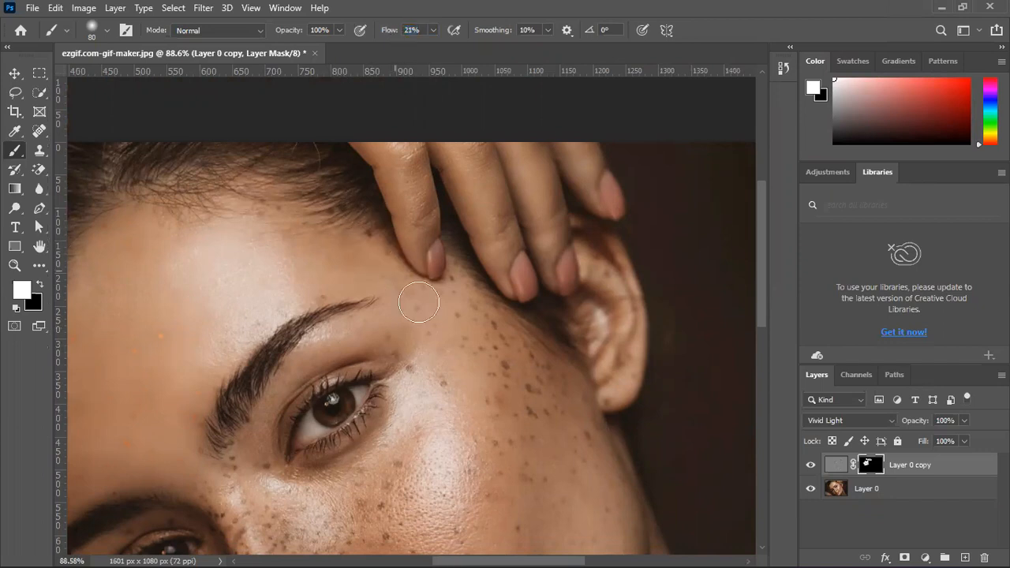
# Paint the mask white at 21% flow over the freckles on the temple, the cheek beside the ear and the jaw
pyautogui.moveTo(458, 296)
pyautogui.mouseDown()
pyautogui.moveTo(499, 338)
pyautogui.moveTo(497, 319)
pyautogui.moveTo(570, 444)
pyautogui.moveTo(565, 399)
pyautogui.moveTo(584, 398)
pyautogui.moveTo(588, 490)
pyautogui.moveTo(506, 340)
pyautogui.moveTo(495, 337)
pyautogui.moveTo(503, 351)
pyautogui.moveTo(515, 346)
pyautogui.moveTo(518, 370)
pyautogui.moveTo(494, 339)
pyautogui.moveTo(556, 368)
pyautogui.moveTo(526, 395)
pyautogui.mouseUp()
pyautogui.moveTo(510, 475); pyautogui.dragTo(556, 290)
pyautogui.moveTo(538, 218)
pyautogui.mouseDown()
pyautogui.moveTo(475, 169)
pyautogui.moveTo(469, 192)
pyautogui.moveTo(444, 148)
pyautogui.moveTo(445, 158)
pyautogui.moveTo(448, 135)
pyautogui.moveTo(500, 233)
pyautogui.moveTo(508, 207)
pyautogui.moveTo(547, 306)
pyautogui.moveTo(559, 299)
pyautogui.moveTo(561, 247)
pyautogui.moveTo(560, 362)
pyautogui.moveTo(576, 299)
pyautogui.moveTo(568, 258)
pyautogui.moveTo(578, 284)
pyautogui.moveTo(600, 259)
pyautogui.moveTo(598, 294)
pyautogui.moveTo(607, 263)
pyautogui.moveTo(627, 375)
pyautogui.mouseUp()
pyautogui.moveTo(666, 344)
pyautogui.mouseDown()
pyautogui.moveTo(605, 404)
pyautogui.moveTo(552, 354)
pyautogui.mouseUp()
pyautogui.press('space')
pyautogui.moveTo(536, 315); pyautogui.dragTo(541, 198)
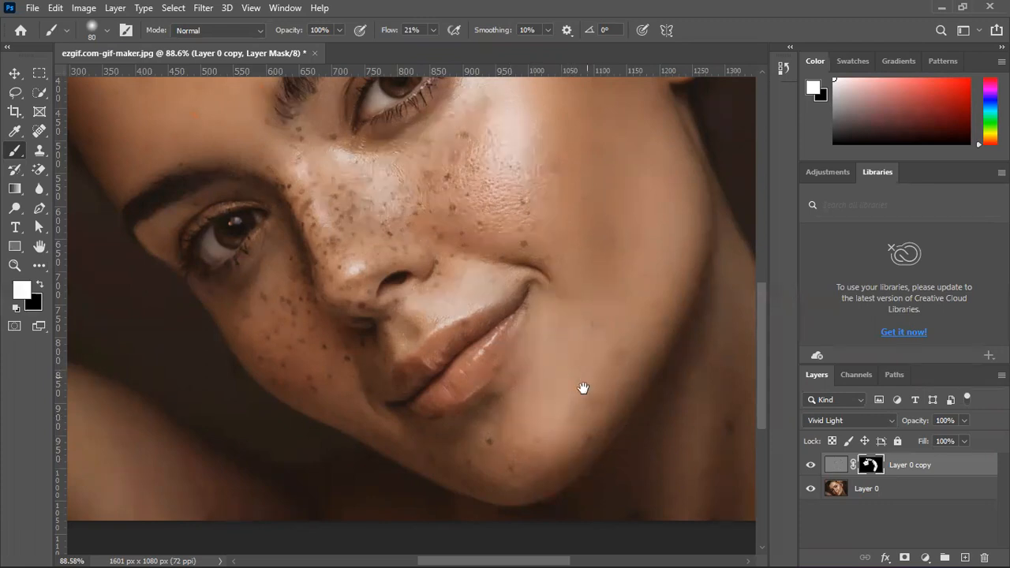
# Paint the mask white over the freckles on the chin and the shadowed cheek beneath the lower eye
pyautogui.moveTo(581, 387); pyautogui.dragTo(652, 304)
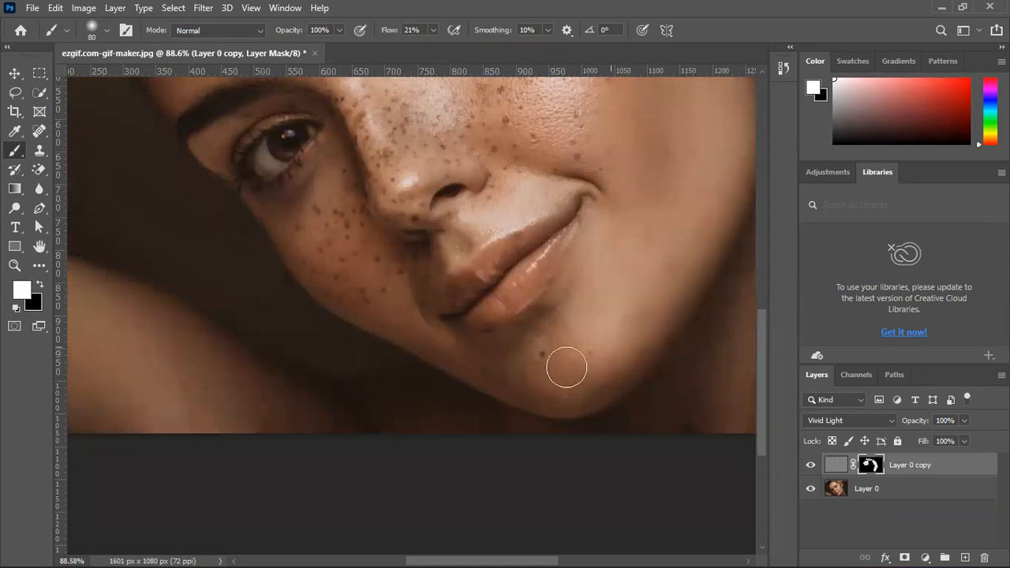
pyautogui.moveTo(479, 360)
pyautogui.mouseDown()
pyautogui.moveTo(543, 347)
pyautogui.moveTo(620, 261)
pyautogui.moveTo(587, 266)
pyautogui.moveTo(644, 308)
pyautogui.mouseUp()
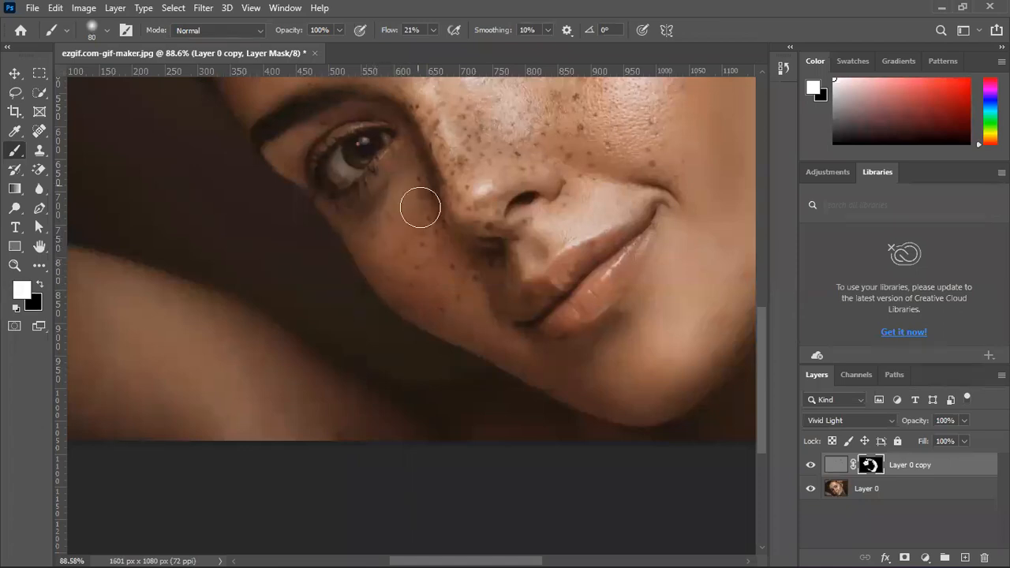
pyautogui.moveTo(383, 265)
pyautogui.mouseDown()
pyautogui.moveTo(387, 234)
pyautogui.moveTo(398, 280)
pyautogui.moveTo(389, 268)
pyautogui.moveTo(409, 292)
pyautogui.moveTo(433, 291)
pyautogui.moveTo(463, 268)
pyautogui.moveTo(478, 283)
pyautogui.moveTo(496, 272)
pyautogui.moveTo(504, 290)
pyautogui.moveTo(480, 308)
pyautogui.moveTo(493, 312)
pyautogui.moveTo(482, 332)
pyautogui.moveTo(508, 262)
pyautogui.moveTo(640, 187)
pyautogui.moveTo(542, 208)
pyautogui.moveTo(494, 234)
pyautogui.moveTo(558, 193)
pyautogui.mouseUp()
pyautogui.scroll(5, 523, 387)
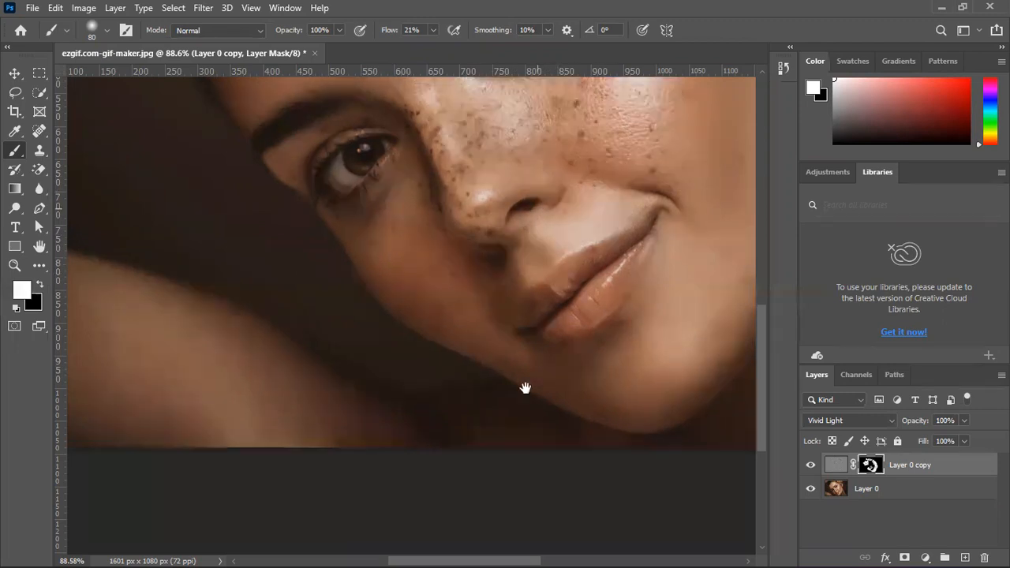
# Paint the mask white over the freckles on the nose, its sides and the adjoining bright cheek
pyautogui.moveTo(640, 326)
pyautogui.mouseDown()
pyautogui.moveTo(617, 302)
pyautogui.moveTo(598, 310)
pyautogui.moveTo(651, 299)
pyautogui.moveTo(594, 327)
pyautogui.moveTo(562, 328)
pyautogui.moveTo(547, 303)
pyautogui.moveTo(586, 314)
pyautogui.moveTo(611, 222)
pyautogui.moveTo(573, 235)
pyautogui.moveTo(587, 226)
pyautogui.moveTo(536, 274)
pyautogui.moveTo(556, 338)
pyautogui.moveTo(554, 312)
pyautogui.moveTo(466, 295)
pyautogui.moveTo(488, 317)
pyautogui.moveTo(452, 291)
pyautogui.moveTo(518, 348)
pyautogui.moveTo(472, 318)
pyautogui.moveTo(478, 311)
pyautogui.moveTo(426, 251)
pyautogui.moveTo(442, 305)
pyautogui.moveTo(428, 311)
pyautogui.moveTo(419, 293)
pyautogui.moveTo(447, 332)
pyautogui.moveTo(465, 298)
pyautogui.moveTo(454, 303)
pyautogui.moveTo(462, 327)
pyautogui.moveTo(460, 302)
pyautogui.moveTo(441, 321)
pyautogui.moveTo(399, 247)
pyautogui.moveTo(416, 238)
pyautogui.moveTo(420, 212)
pyautogui.moveTo(444, 237)
pyautogui.mouseUp()
pyautogui.moveTo(542, 381)
pyautogui.mouseDown()
pyautogui.moveTo(560, 347)
pyautogui.moveTo(484, 273)
pyautogui.moveTo(470, 244)
pyautogui.moveTo(442, 244)
pyautogui.moveTo(417, 273)
pyautogui.moveTo(389, 273)
pyautogui.moveTo(418, 306)
pyautogui.moveTo(411, 319)
pyautogui.moveTo(405, 298)
pyautogui.moveTo(426, 372)
pyautogui.moveTo(479, 365)
pyautogui.moveTo(472, 407)
pyautogui.moveTo(525, 406)
pyautogui.moveTo(553, 354)
pyautogui.mouseUp()
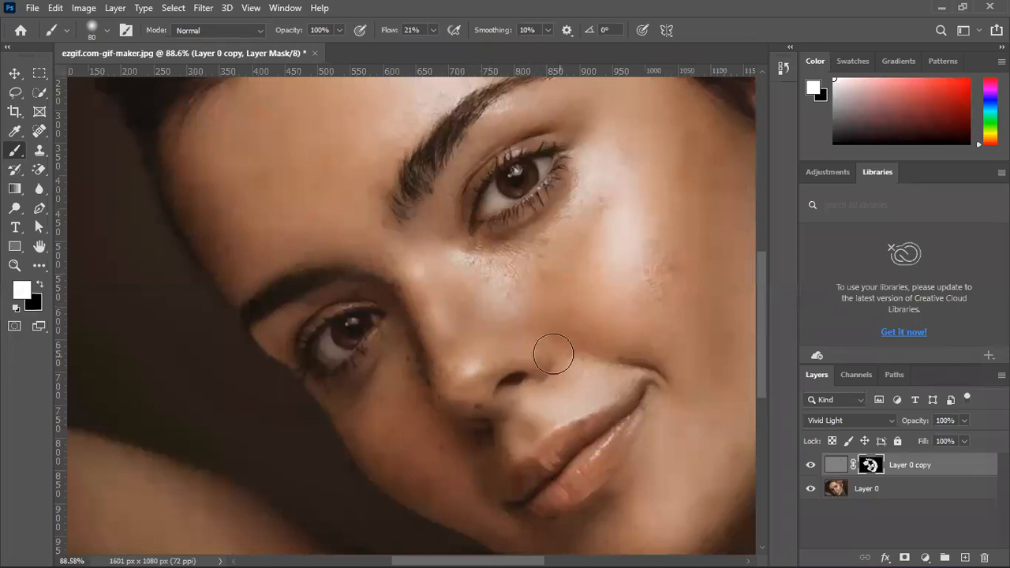
pyautogui.moveTo(420, 375)
pyautogui.mouseDown()
pyautogui.moveTo(440, 408)
pyautogui.moveTo(436, 433)
pyautogui.moveTo(424, 341)
pyautogui.moveTo(421, 353)
pyautogui.moveTo(412, 331)
pyautogui.moveTo(415, 379)
pyautogui.mouseUp()
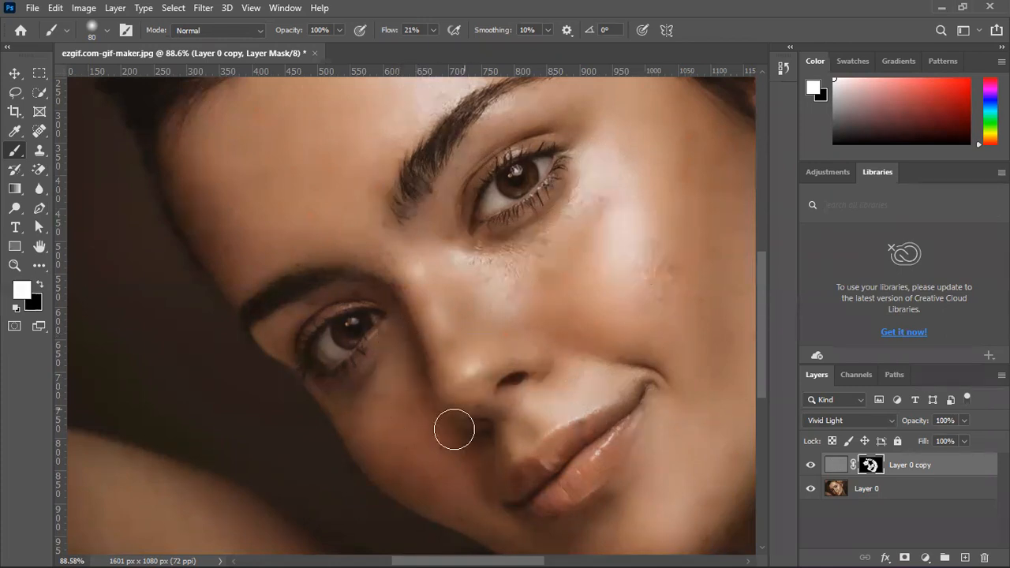
# Paint the mask white over the spots on the neck to finish smoothing the skin
pyautogui.moveTo(389, 285)
pyautogui.mouseDown()
pyautogui.moveTo(444, 216)
pyautogui.moveTo(465, 239)
pyautogui.mouseUp()
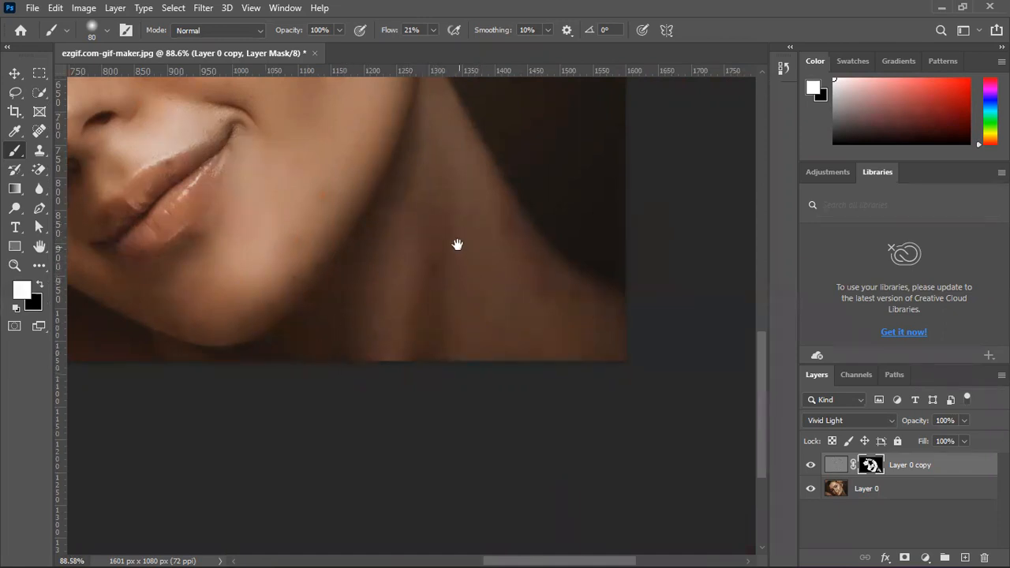
pyautogui.moveTo(370, 142); pyautogui.dragTo(591, 371)
pyautogui.moveTo(523, 186); pyautogui.dragTo(668, 459)
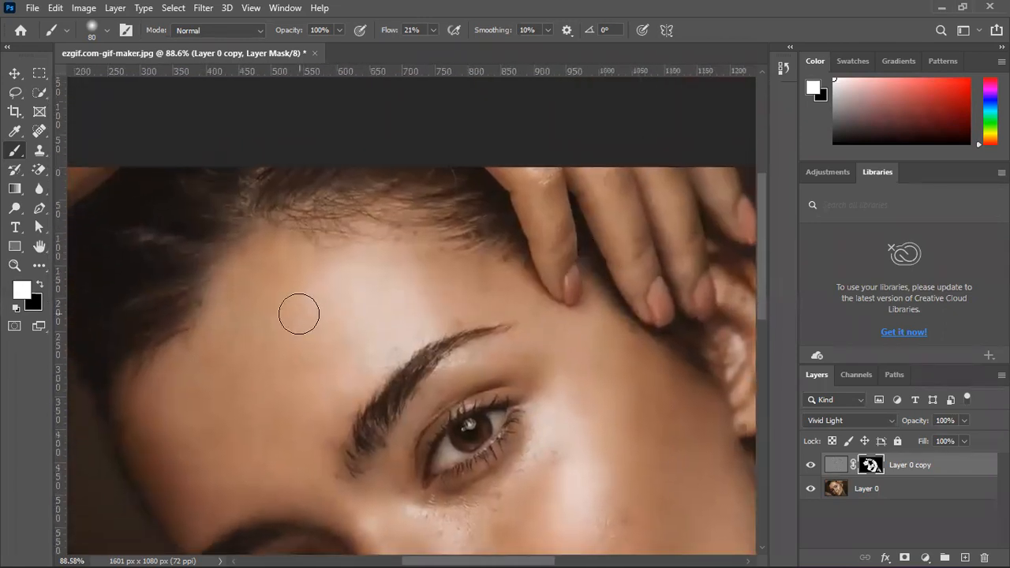
pyautogui.scroll(-3, 297, 310)
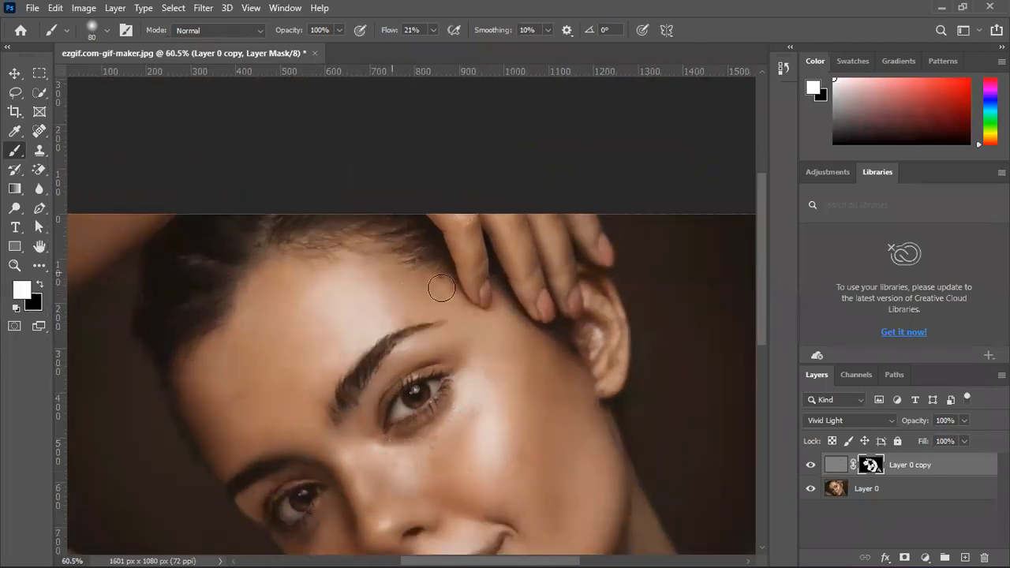
pyautogui.click(838, 464)
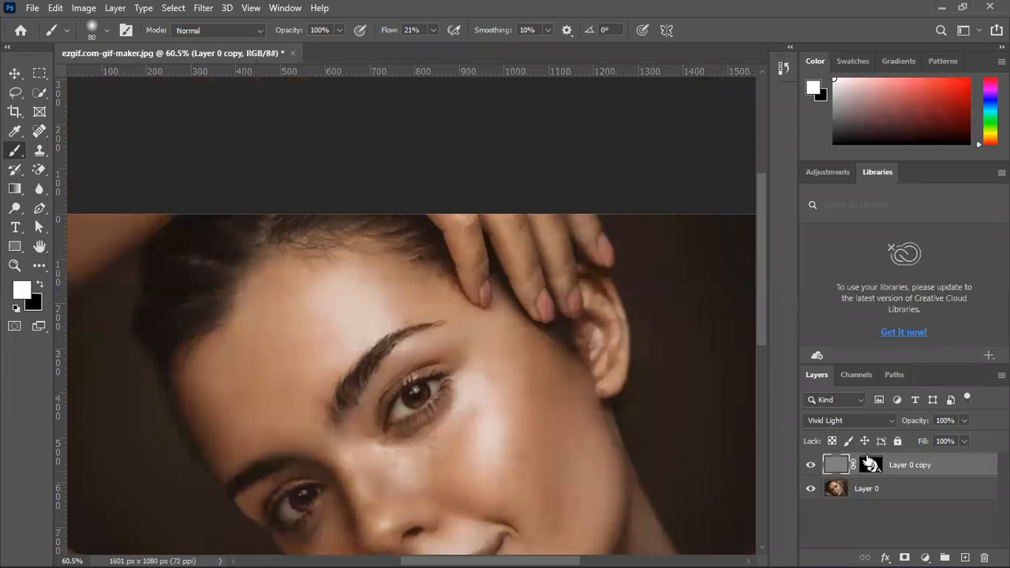
pyautogui.click(206, 10)
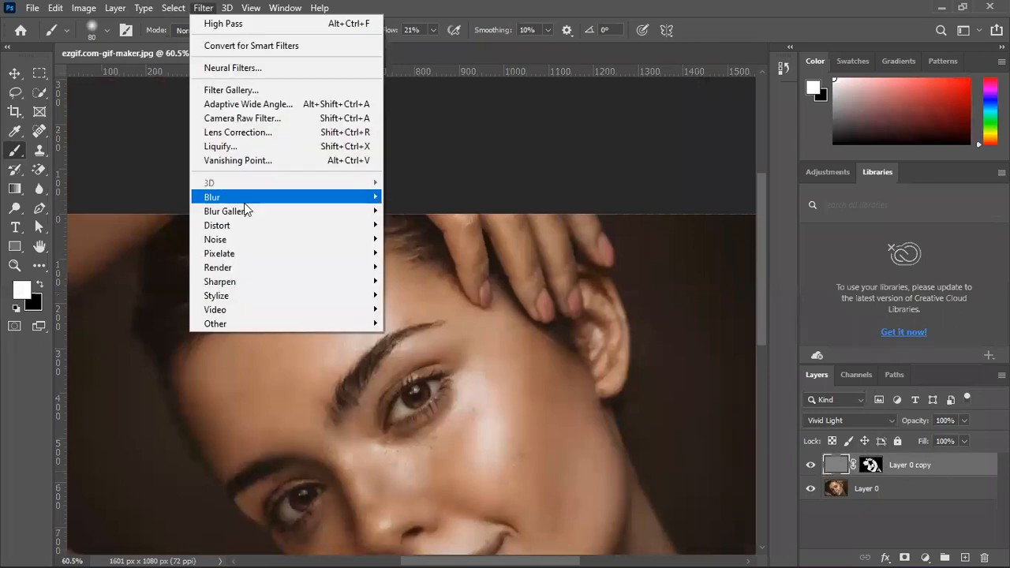
pyautogui.moveTo(245, 198)
pyautogui.click(404, 254)
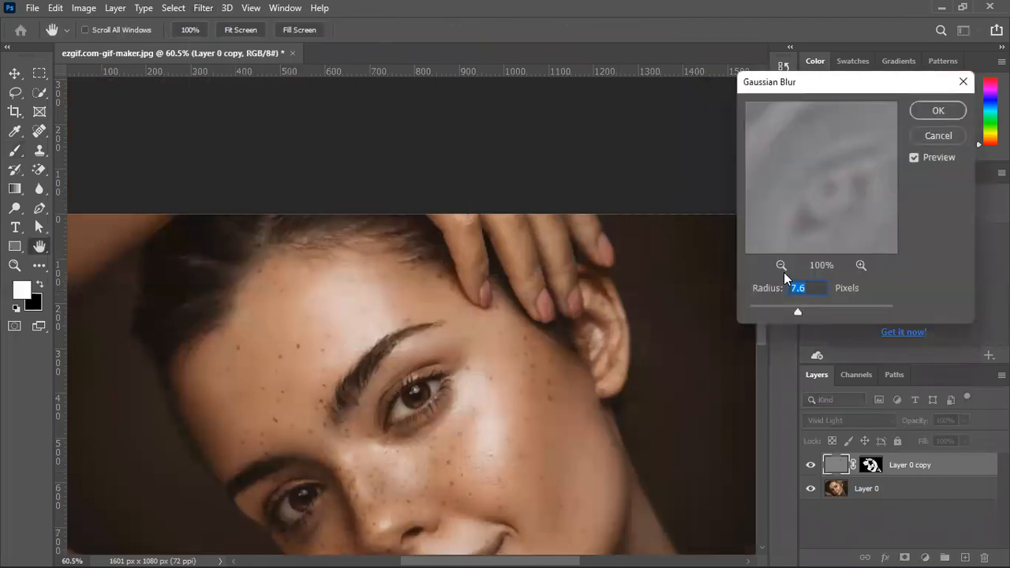
pyautogui.moveTo(802, 314)
pyautogui.mouseDown()
pyautogui.moveTo(819, 315)
pyautogui.moveTo(799, 314)
pyautogui.mouseUp()
pyautogui.click(925, 144)
# Soften the edges of Layer 0 copy's layer mask with a Gaussian Blur
pyautogui.click(871, 467)
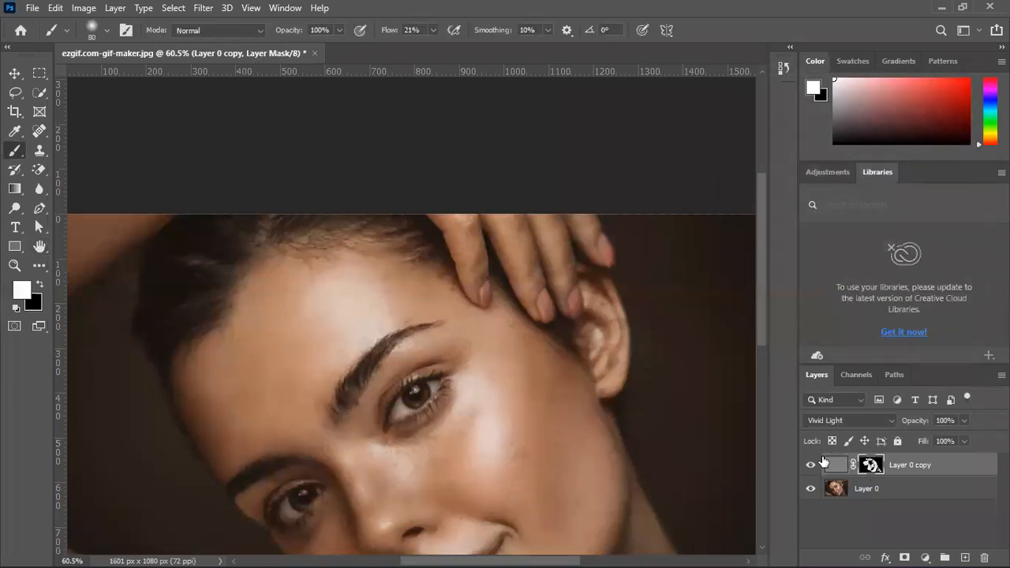
pyautogui.click(204, 10)
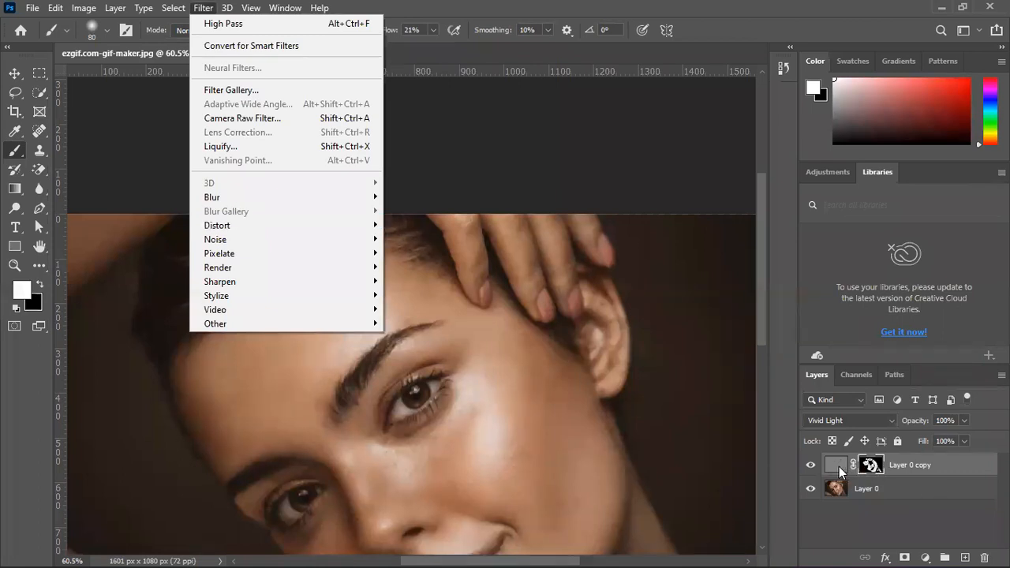
pyautogui.moveTo(237, 198)
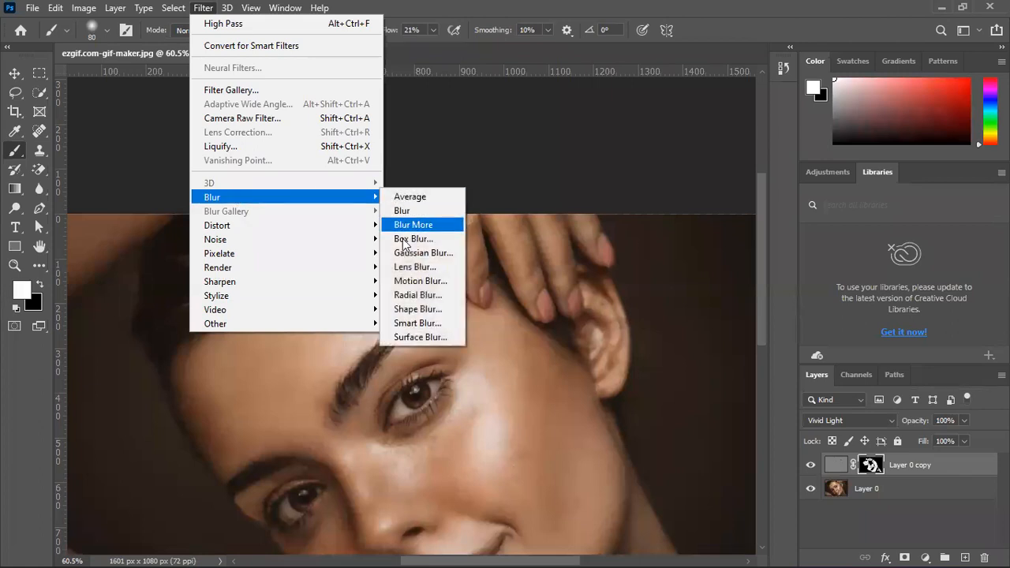
pyautogui.click(419, 253)
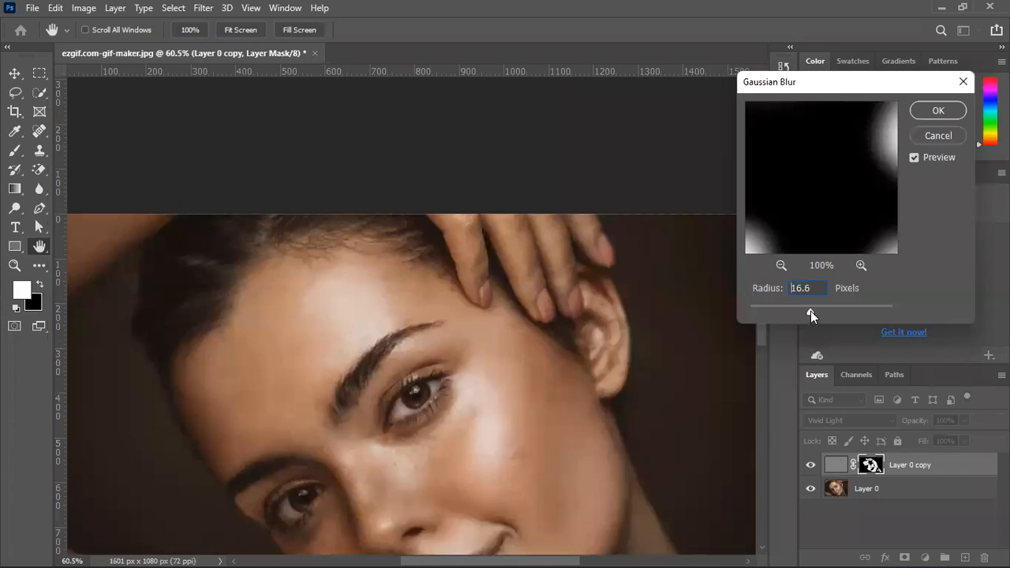
pyautogui.moveTo(810, 311)
pyautogui.mouseDown()
pyautogui.moveTo(826, 308)
pyautogui.moveTo(812, 307)
pyautogui.mouseUp()
pyautogui.moveTo(819, 312); pyautogui.dragTo(808, 308)
pyautogui.click(937, 111)
pyautogui.press('b')
pyautogui.scroll(-5, 428, 362)
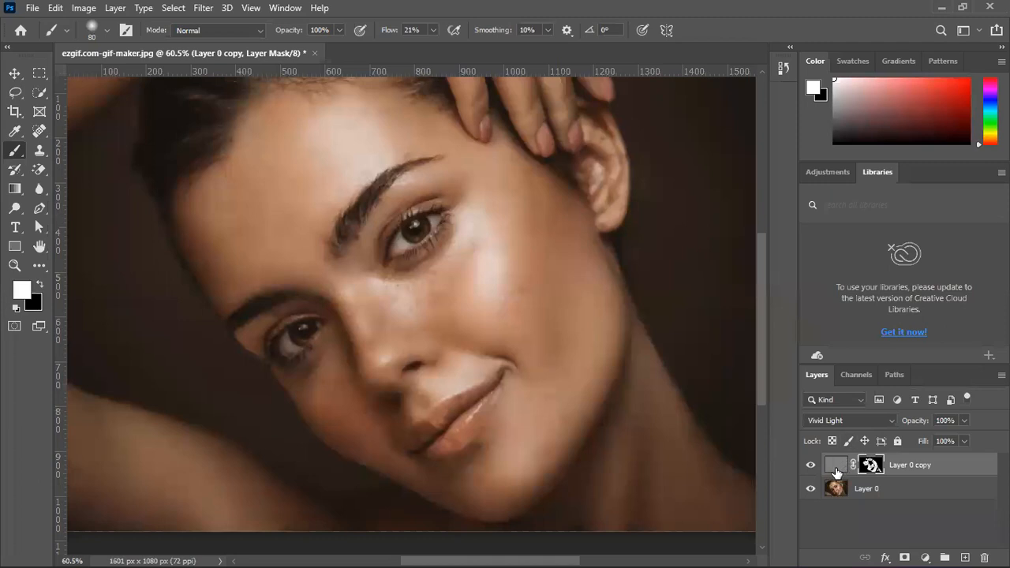
# Try to heal the bright forehead spot near the hairline on Layer 0 copy's mask with the Spot Healing Brush
pyautogui.click(837, 466)
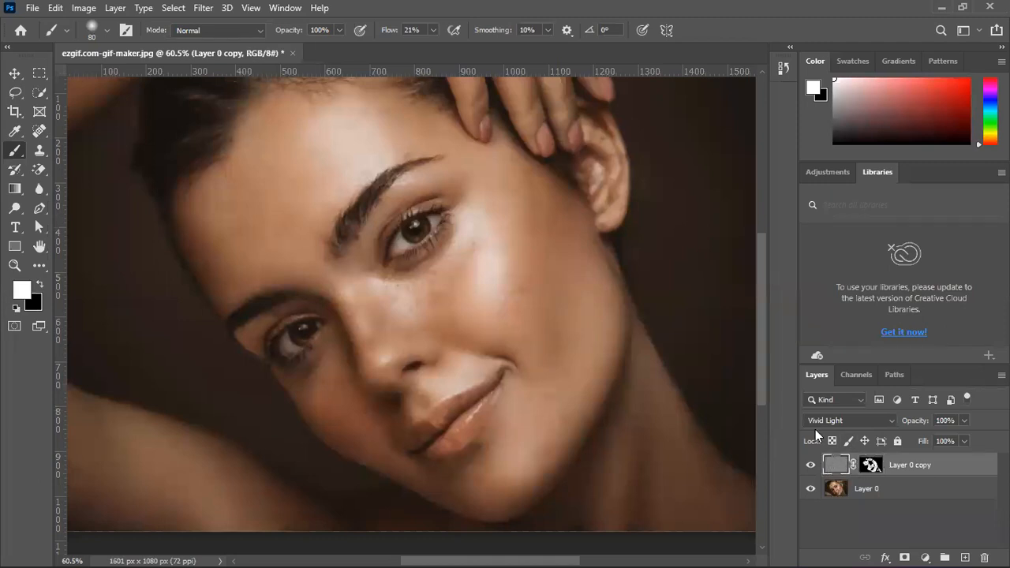
pyautogui.click(872, 466)
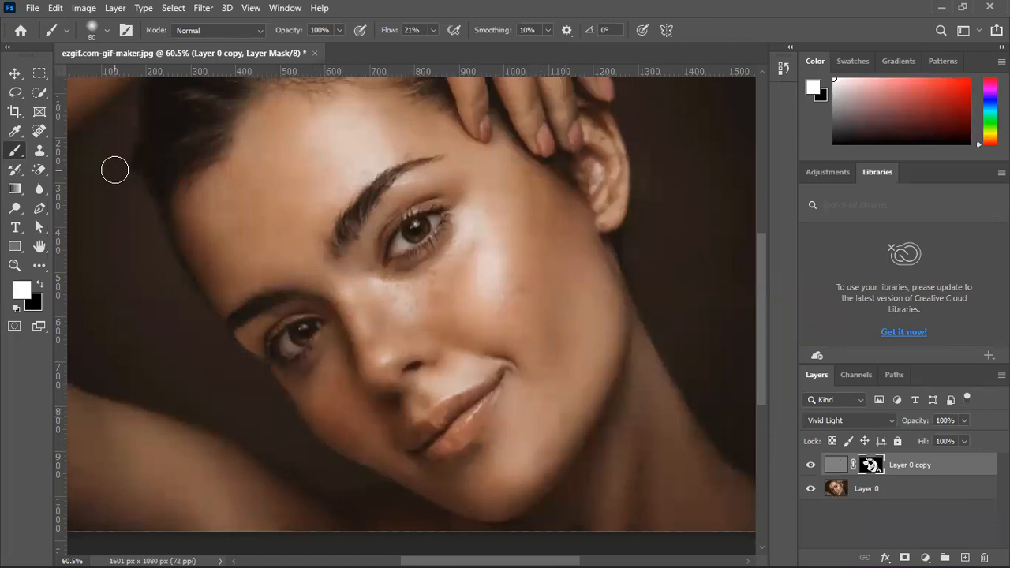
pyautogui.click(39, 128)
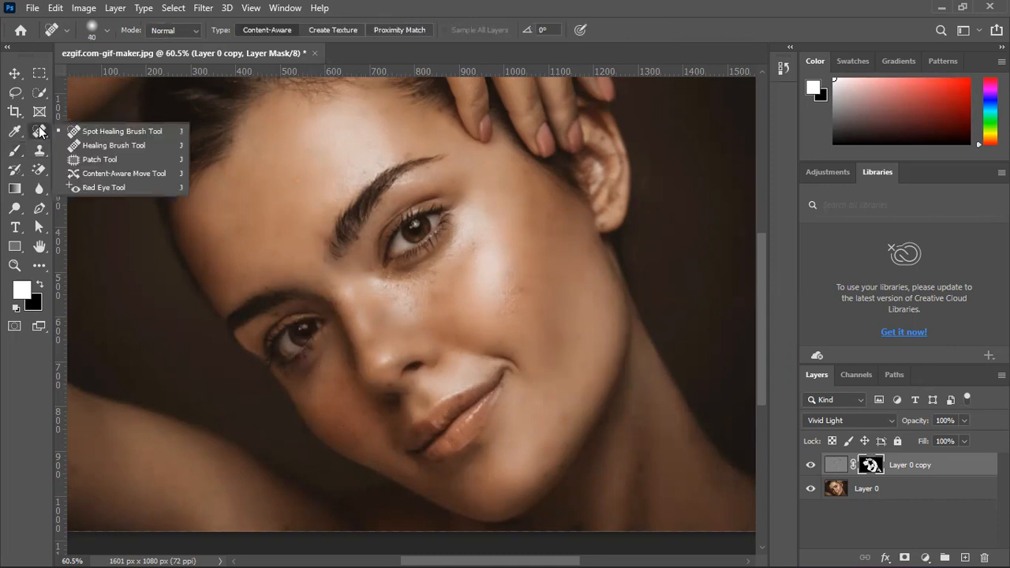
pyautogui.click(90, 131)
pyautogui.scroll(3, 264, 165)
pyautogui.scroll(3, 264, 165)
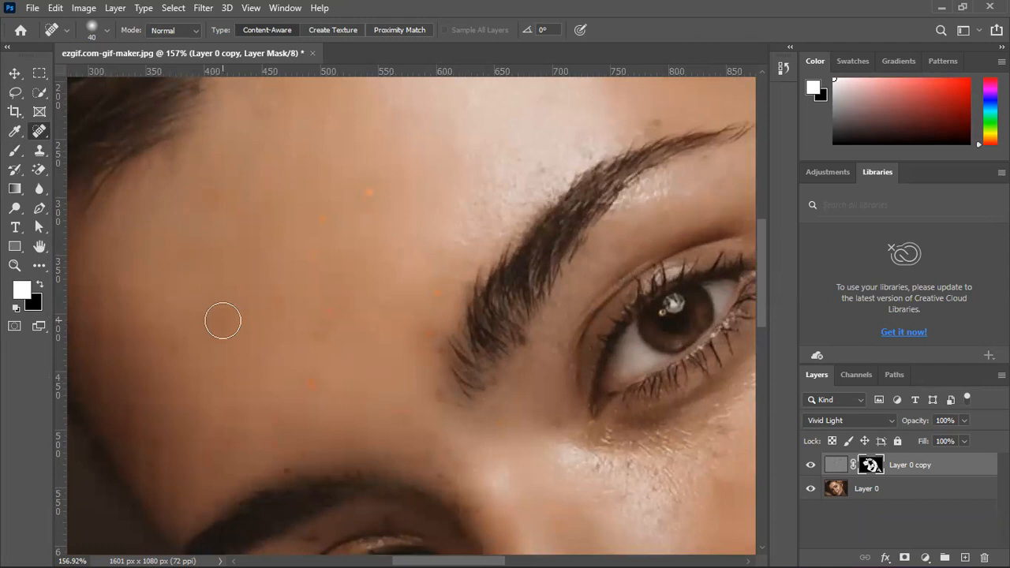
pyautogui.click(213, 198)
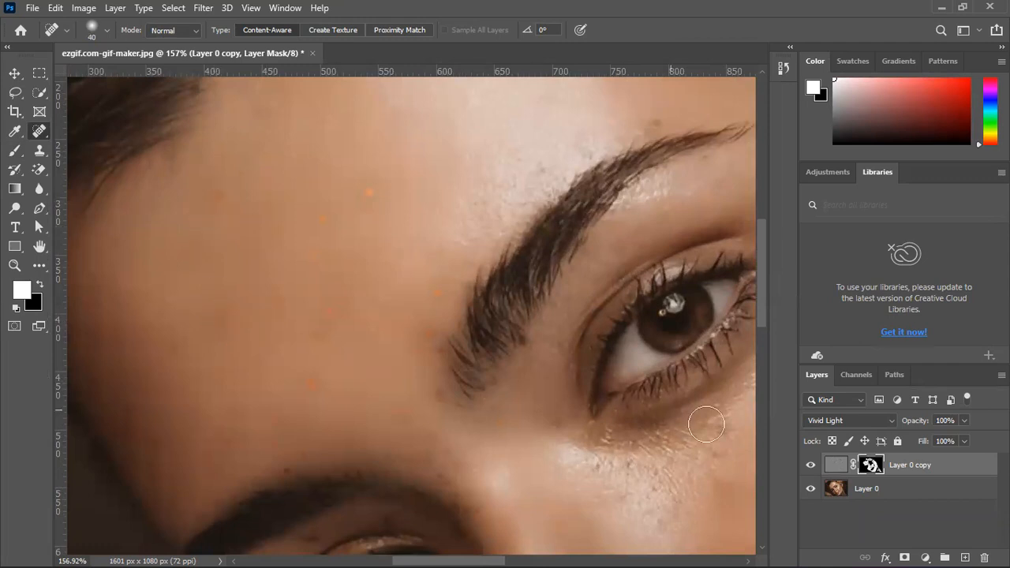
# Try to heal the forehead spot on Layer 0 with the Spot Healing Brush, comparing before and after
pyautogui.click(855, 495)
pyautogui.click(220, 189)
pyautogui.hotkey('ctrl', 'z')
pyautogui.hotkey('ctrl', 'shift', 'z')
pyautogui.hotkey('ctrl', 'z')
pyautogui.hotkey('ctrl', 'shift', 'z')
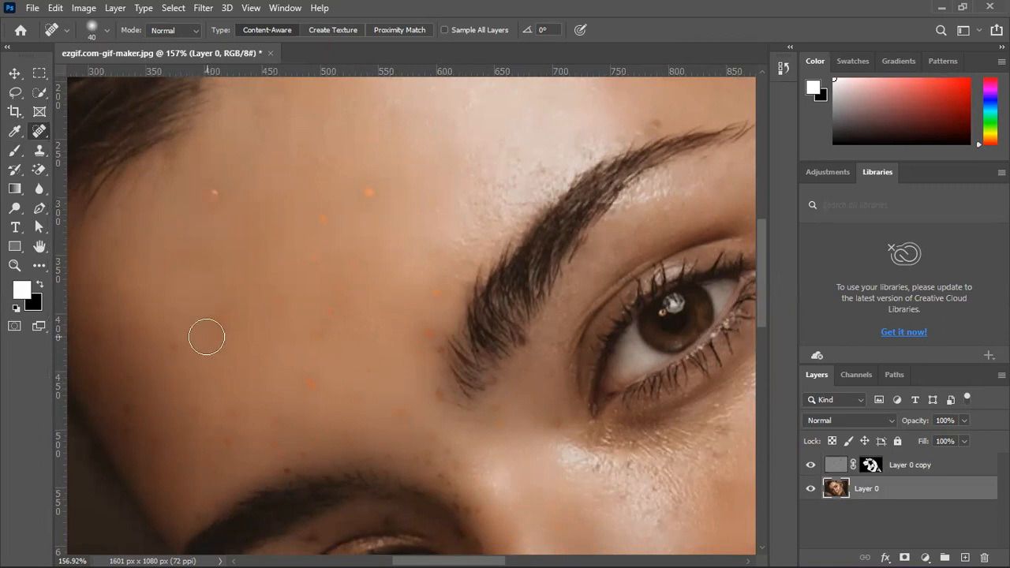
# Try to spot-heal the same forehead spot on the image content of Layer 0 copy
pyautogui.click(846, 464)
pyautogui.click(220, 191)
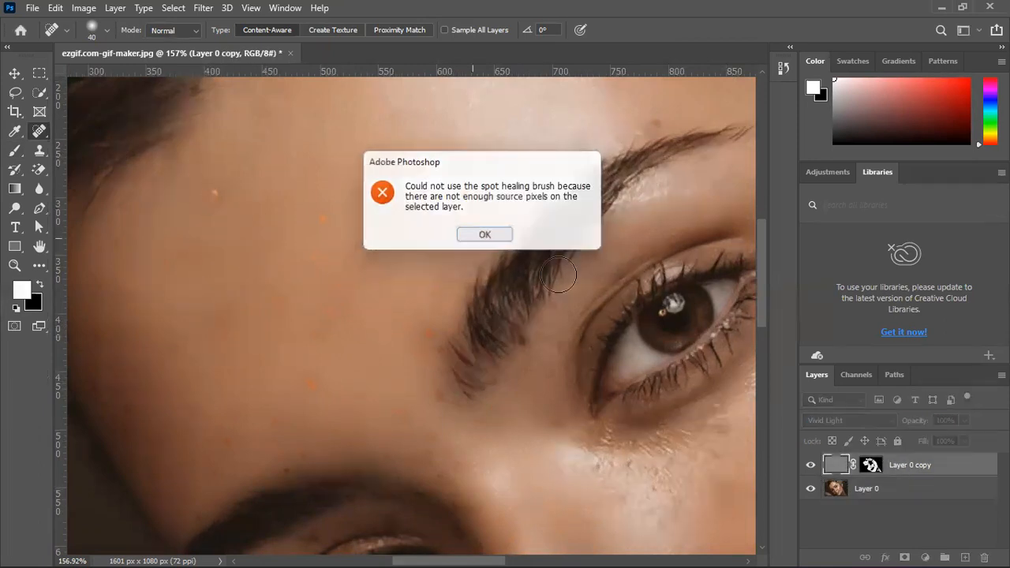
pyautogui.click(478, 235)
# Try to cover the forehead spot on Layer 0 copy's image content with the Healing Brush and sampled skin
pyautogui.click(38, 150)
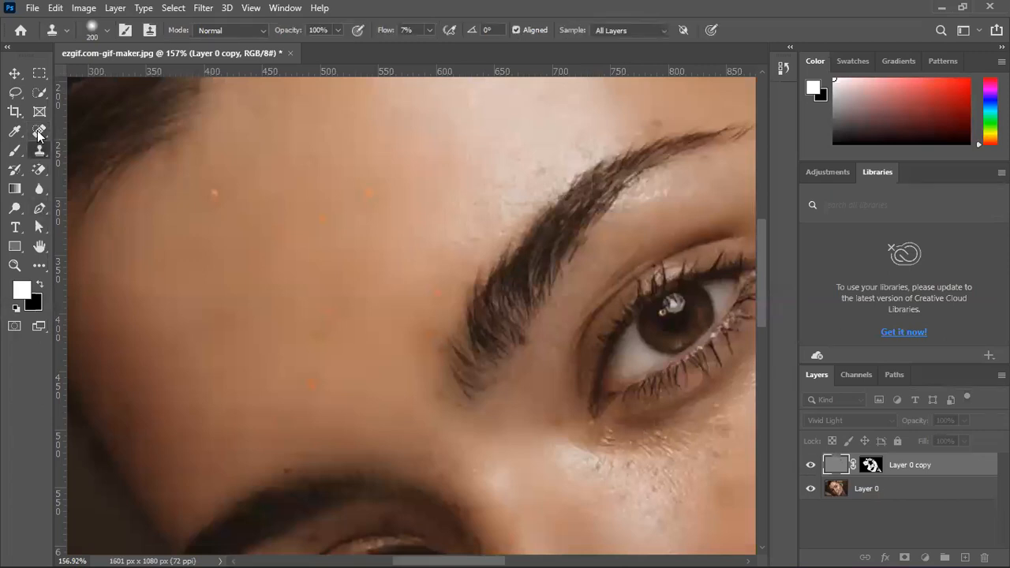
pyautogui.click(37, 130)
pyautogui.click(130, 144)
pyautogui.keyDown('alt'); pyautogui.click(271, 169); pyautogui.keyUp('alt')
pyautogui.moveTo(220, 196)
pyautogui.mouseDown()
pyautogui.moveTo(187, 307)
pyautogui.moveTo(225, 253)
pyautogui.moveTo(216, 194)
pyautogui.mouseUp()
pyautogui.moveTo(186, 259); pyautogui.dragTo(183, 278)
pyautogui.click(217, 194)
pyautogui.moveTo(212, 215); pyautogui.dragTo(209, 197)
pyautogui.click(190, 336)
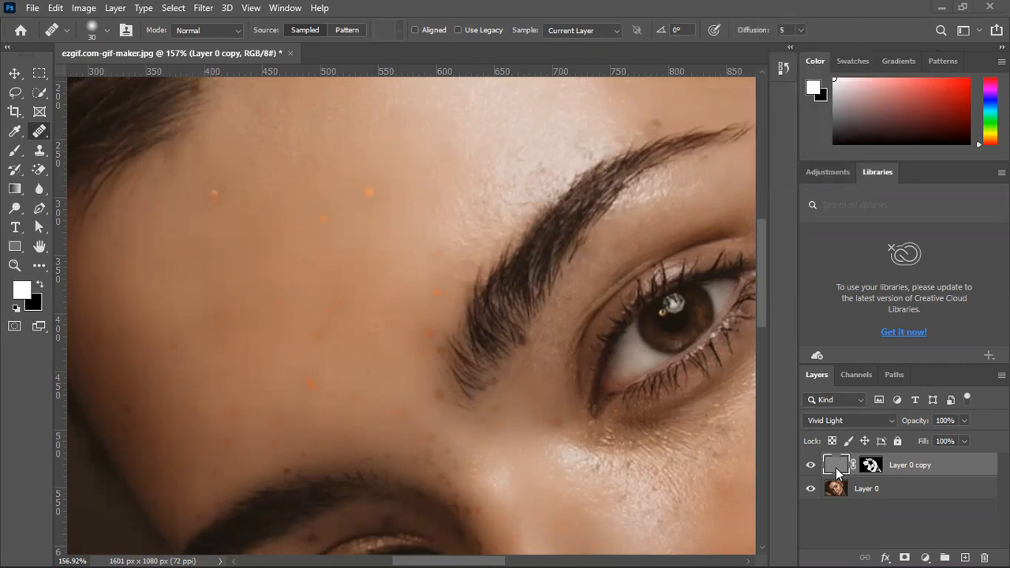
# Try to cover the forehead spot on Layer 0 copy's layer mask with the Healing Brush
pyautogui.click(872, 465)
pyautogui.click(302, 216)
pyautogui.click(209, 165)
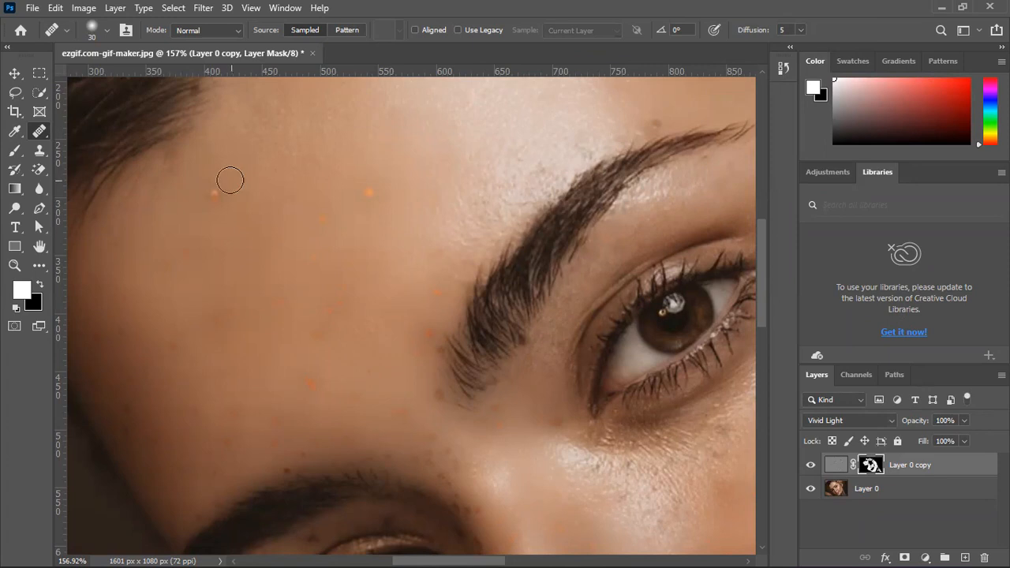
pyautogui.click(239, 308)
pyautogui.click(259, 237)
# Stamp the visible image into a new top layer, hide both layers beneath it and keep the stamped layer selected
pyautogui.scroll(-5, 302, 352)
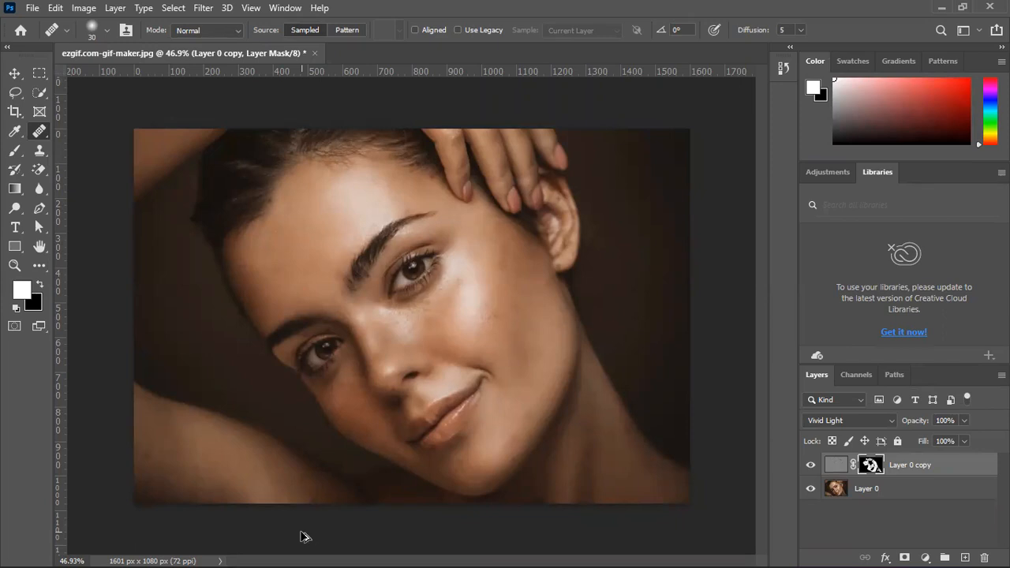
pyautogui.hotkey('ctrl', 'shift', 'alt', 'e')
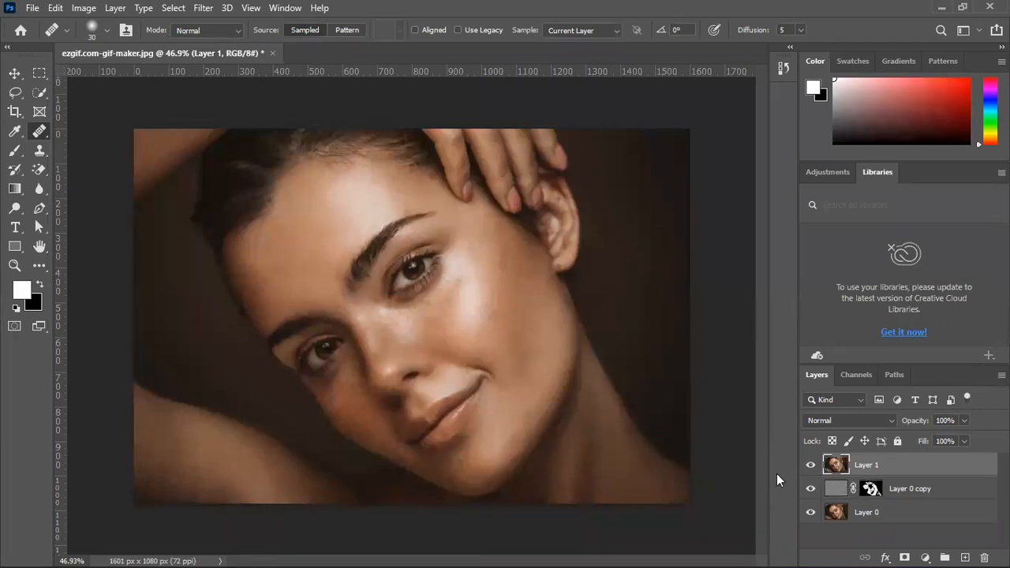
pyautogui.click(807, 466)
pyautogui.click(807, 466)
pyautogui.click(807, 466)
pyautogui.click(808, 466)
pyautogui.click(808, 467)
pyautogui.click(808, 466)
pyautogui.click(894, 491)
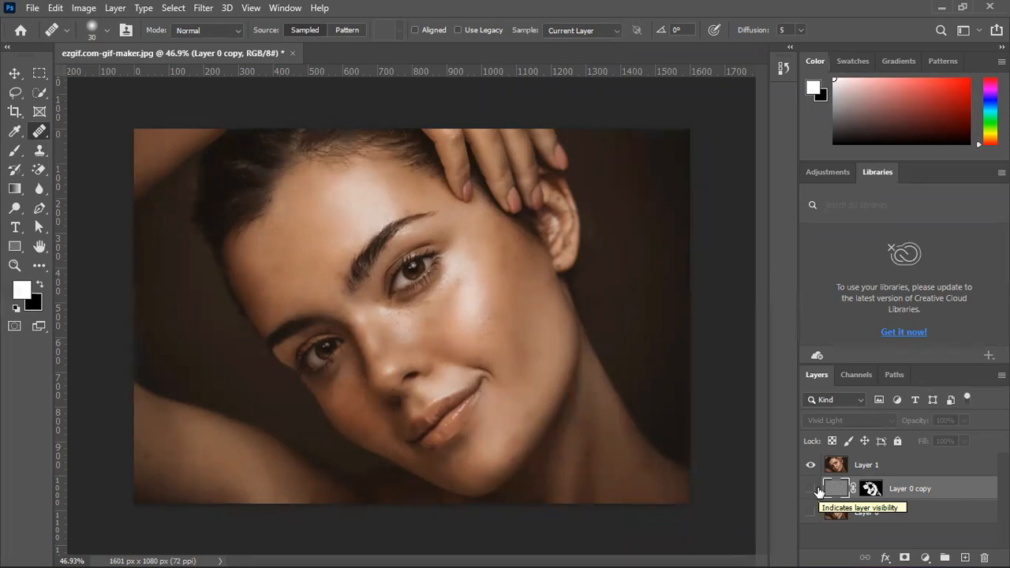
pyautogui.click(899, 469)
# Remove the forehead spot near the hairline on Layer 1 with the Spot Healing Brush
pyautogui.scroll(10, 259, 257)
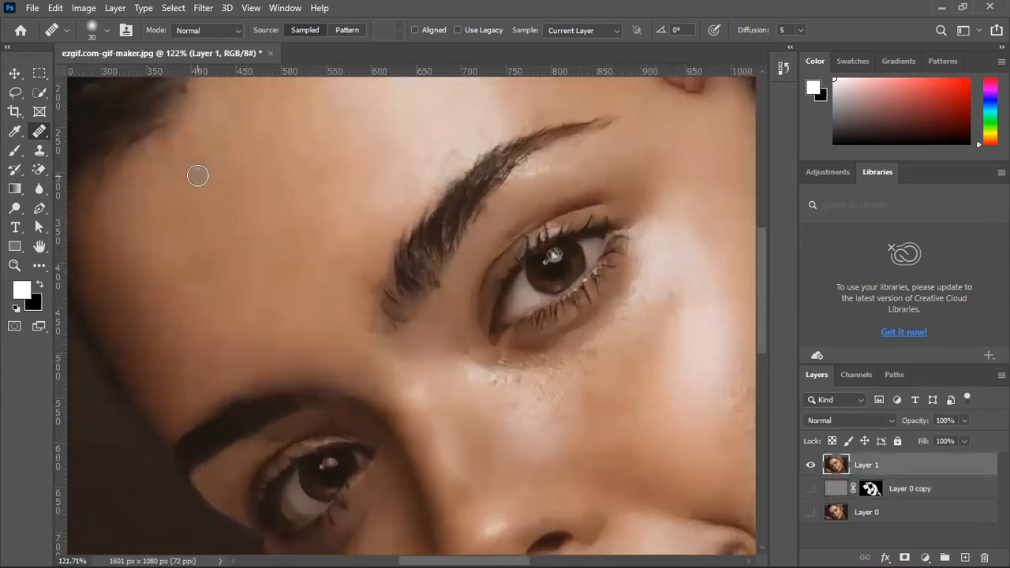
pyautogui.rightClick(38, 131)
pyautogui.click(76, 132)
pyautogui.click(194, 166)
pyautogui.click(191, 174)
pyautogui.click(203, 164)
pyautogui.click(202, 175)
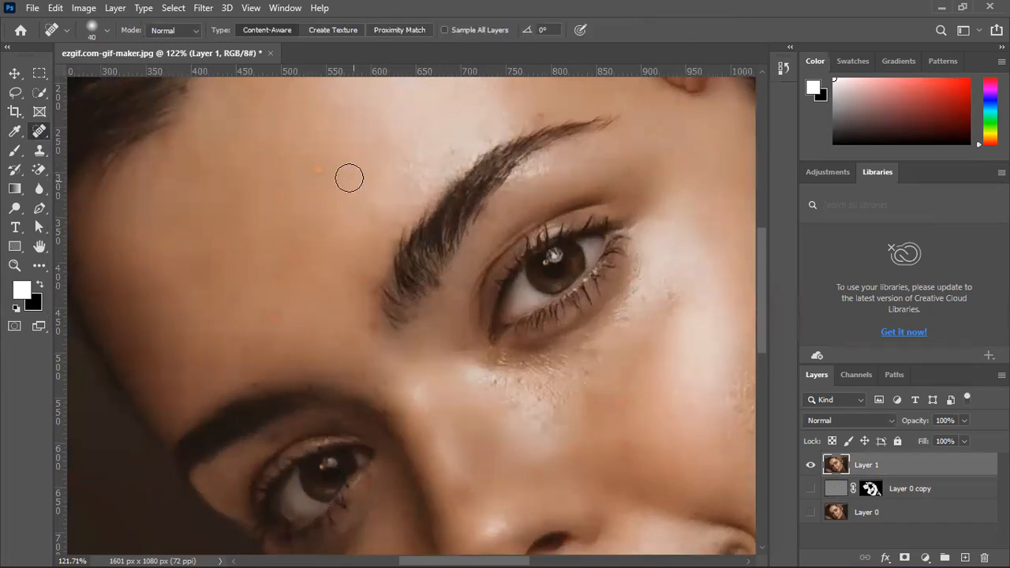
# Spot-heal the bright spot in the upper middle of the forehead and the small marks below it
pyautogui.click(320, 169)
pyautogui.click(318, 167)
pyautogui.click(280, 191)
pyautogui.click(295, 253)
pyautogui.click(281, 272)
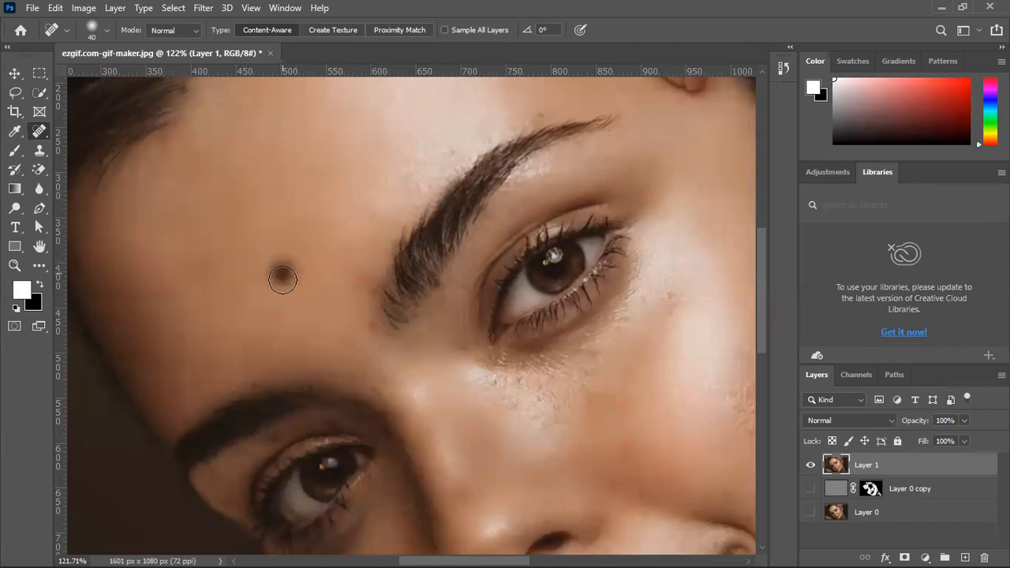
# Spot-heal the reddish spots on the lower middle of the forehead above the lower eyebrow
pyautogui.click(279, 304)
pyautogui.click(286, 260)
pyautogui.click(278, 316)
pyautogui.click(280, 274)
pyautogui.click(201, 267)
pyautogui.click(248, 255)
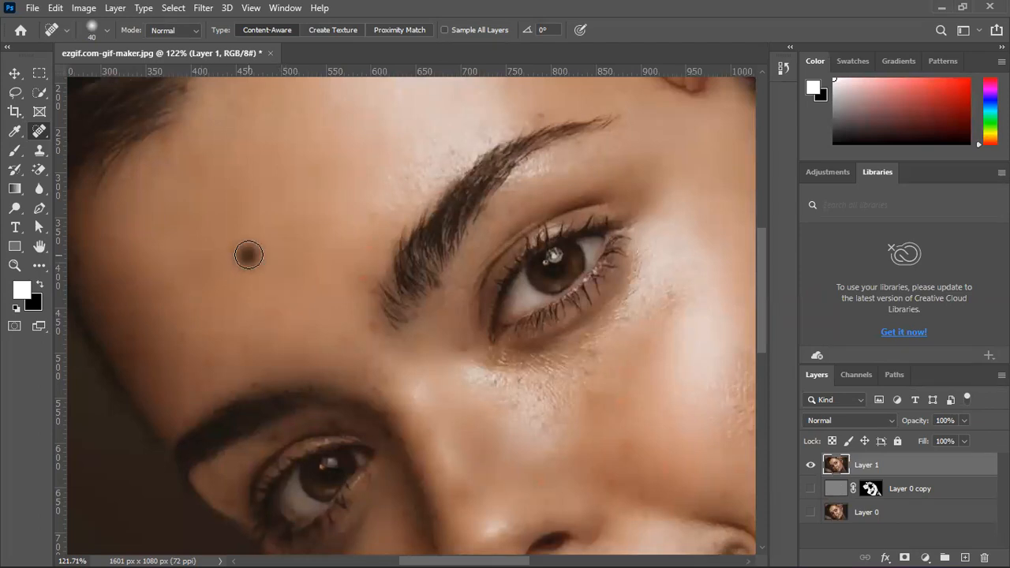
pyautogui.click(272, 321)
pyautogui.click(277, 316)
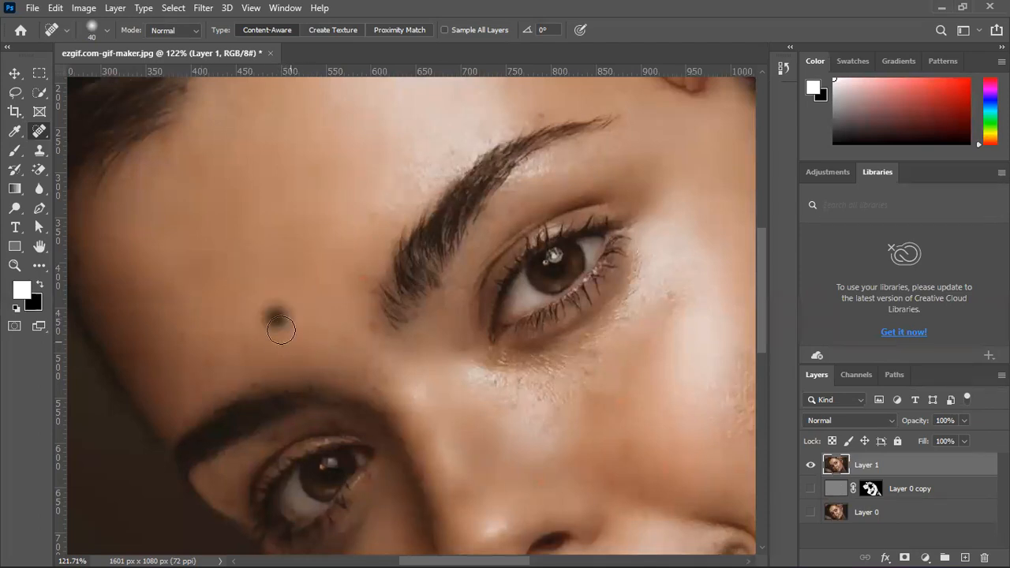
# Spot-heal the marks along the outer, shadowed side of the forehead down to the lower eyebrow
pyautogui.scroll(-2, 444, 276)
pyautogui.hscroll(-5, 449, 271)
pyautogui.moveTo(409, 299)
pyautogui.mouseDown()
pyautogui.moveTo(401, 304)
pyautogui.moveTo(422, 280)
pyautogui.mouseUp()
pyautogui.moveTo(421, 331); pyautogui.dragTo(449, 301)
pyautogui.moveTo(379, 340); pyautogui.dragTo(303, 204)
pyautogui.moveTo(357, 284); pyautogui.dragTo(349, 236)
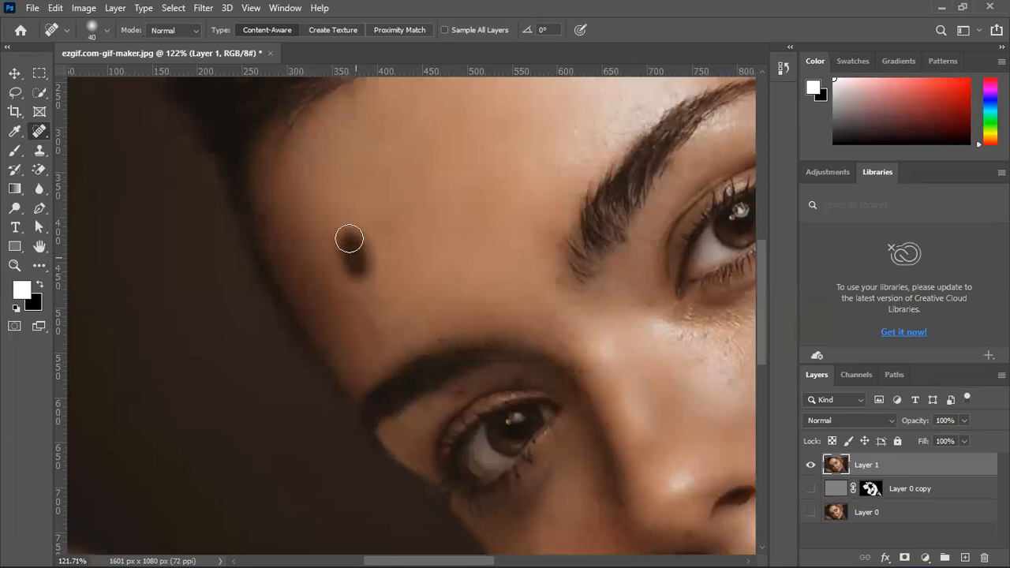
pyautogui.moveTo(370, 331)
pyautogui.mouseDown()
pyautogui.moveTo(360, 318)
pyautogui.moveTo(376, 338)
pyautogui.mouseUp()
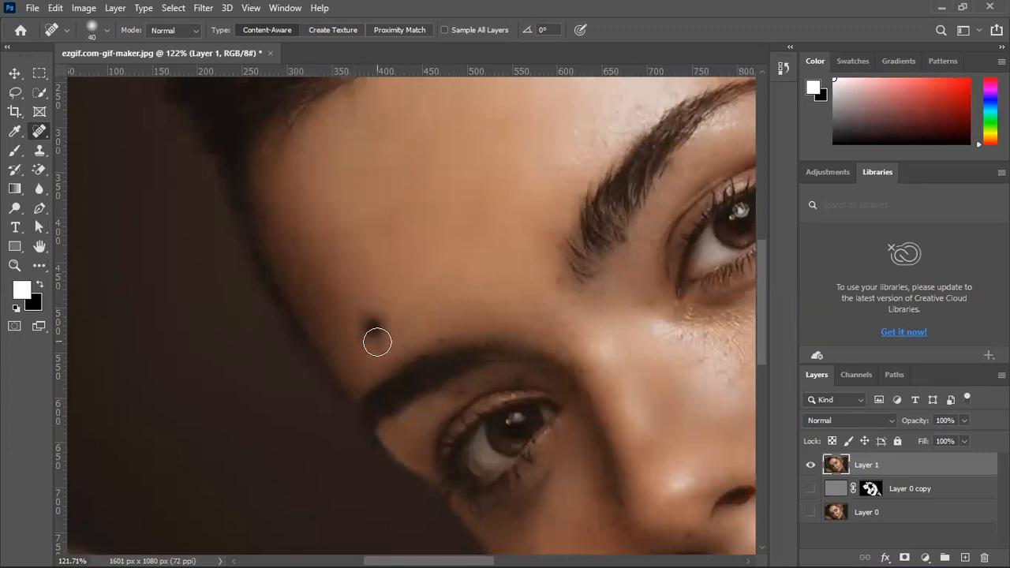
# Blend the forehead skin above the lower eyebrow with the Healing Brush at size 30
pyautogui.rightClick(40, 133)
pyautogui.click(126, 139)
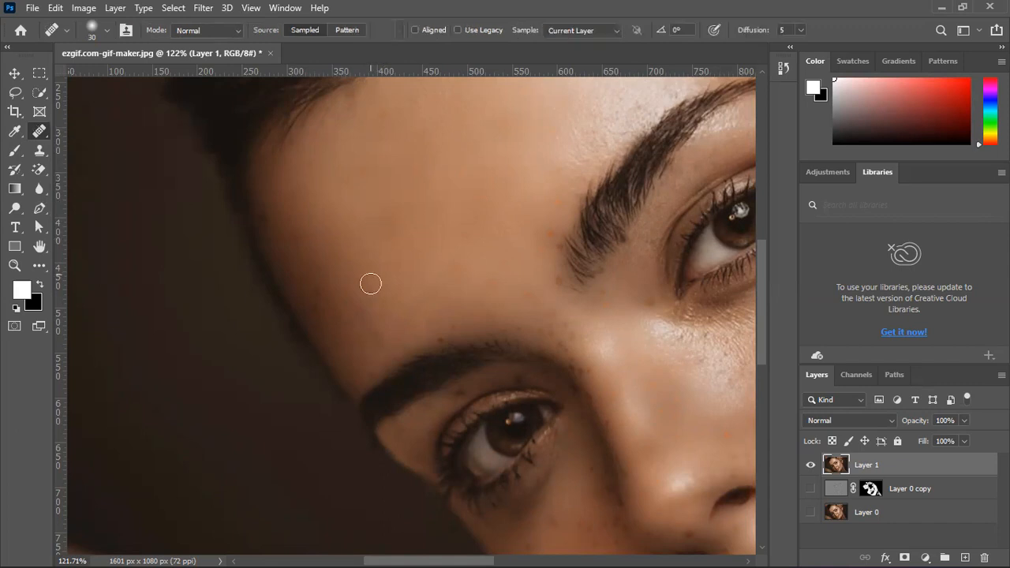
pyautogui.moveTo(361, 287)
pyautogui.mouseDown()
pyautogui.moveTo(354, 312)
pyautogui.moveTo(385, 334)
pyautogui.moveTo(433, 298)
pyautogui.mouseUp()
pyautogui.keyDown('alt'); pyautogui.click(391, 267); pyautogui.keyUp('alt')
pyautogui.moveTo(381, 335); pyautogui.dragTo(350, 304)
pyautogui.keyDown('alt'); pyautogui.click(374, 224); pyautogui.keyUp('alt')
# Smooth the uneven skin on the outer side of the forehead with sampled Healing Brush strokes
pyautogui.moveTo(332, 204); pyautogui.dragTo(356, 175)
pyautogui.keyDown('alt'); pyautogui.click(330, 200); pyautogui.keyUp('alt')
pyautogui.moveTo(298, 209); pyautogui.dragTo(285, 230)
pyautogui.moveTo(383, 158)
pyautogui.mouseDown()
pyautogui.moveTo(378, 224)
pyautogui.moveTo(313, 308)
pyautogui.moveTo(305, 271)
pyautogui.moveTo(323, 273)
pyautogui.mouseUp()
pyautogui.keyDown('alt'); pyautogui.click(333, 210); pyautogui.keyUp('alt')
pyautogui.moveTo(288, 239)
pyautogui.mouseDown()
pyautogui.moveTo(302, 279)
pyautogui.moveTo(322, 267)
pyautogui.moveTo(331, 313)
pyautogui.moveTo(316, 293)
pyautogui.mouseUp()
pyautogui.keyDown('alt'); pyautogui.click(323, 214); pyautogui.keyUp('alt')
pyautogui.keyDown('alt'); pyautogui.click(347, 240); pyautogui.keyUp('alt')
# Clean up the dark outer edge of the forehead where it meets the hairline with the Healing Brush
pyautogui.keyDown('alt'); pyautogui.click(335, 210); pyautogui.keyUp('alt')
pyautogui.moveTo(273, 223); pyautogui.dragTo(263, 204)
pyautogui.moveTo(302, 182)
pyautogui.mouseDown()
pyautogui.moveTo(295, 160)
pyautogui.moveTo(266, 171)
pyautogui.moveTo(306, 139)
pyautogui.moveTo(283, 157)
pyautogui.mouseUp()
pyautogui.keyDown('alt'); pyautogui.click(333, 184); pyautogui.keyUp('alt')
pyautogui.moveTo(265, 190); pyautogui.dragTo(266, 200)
# Heal the blemishes on the upper forehead along the hairline with sampled clean skin
pyautogui.moveTo(426, 206); pyautogui.dragTo(346, 378)
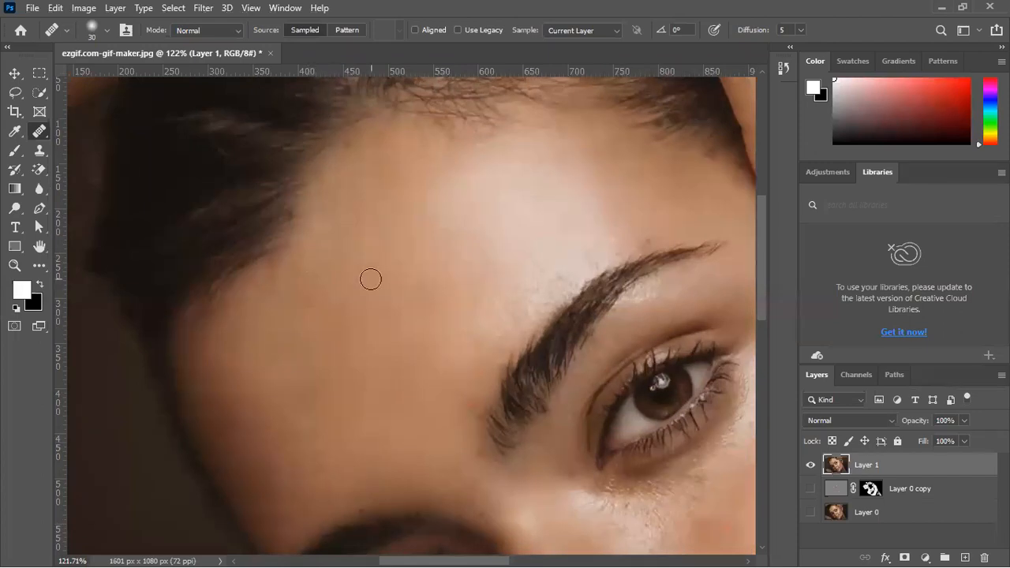
pyautogui.click(344, 243)
pyautogui.keyDown('alt'); pyautogui.click(357, 181); pyautogui.keyUp('alt')
pyautogui.click(350, 144)
pyautogui.keyDown('alt'); pyautogui.click(331, 178); pyautogui.keyUp('alt')
pyautogui.click(370, 171)
pyautogui.keyDown('alt'); pyautogui.click(341, 175); pyautogui.keyUp('alt')
pyautogui.moveTo(372, 169); pyautogui.dragTo(393, 186)
pyautogui.keyDown('alt'); pyautogui.click(347, 169); pyautogui.keyUp('alt')
pyautogui.moveTo(381, 151); pyautogui.dragTo(387, 137)
# Heal the marks on the bright central forehead and above the tail of the upper eyebrow
pyautogui.keyDown('alt'); pyautogui.click(412, 239); pyautogui.keyUp('alt')
pyautogui.click(454, 245)
pyautogui.moveTo(547, 295); pyautogui.dragTo(463, 316)
pyautogui.keyDown('alt'); pyautogui.click(415, 292); pyautogui.keyUp('alt')
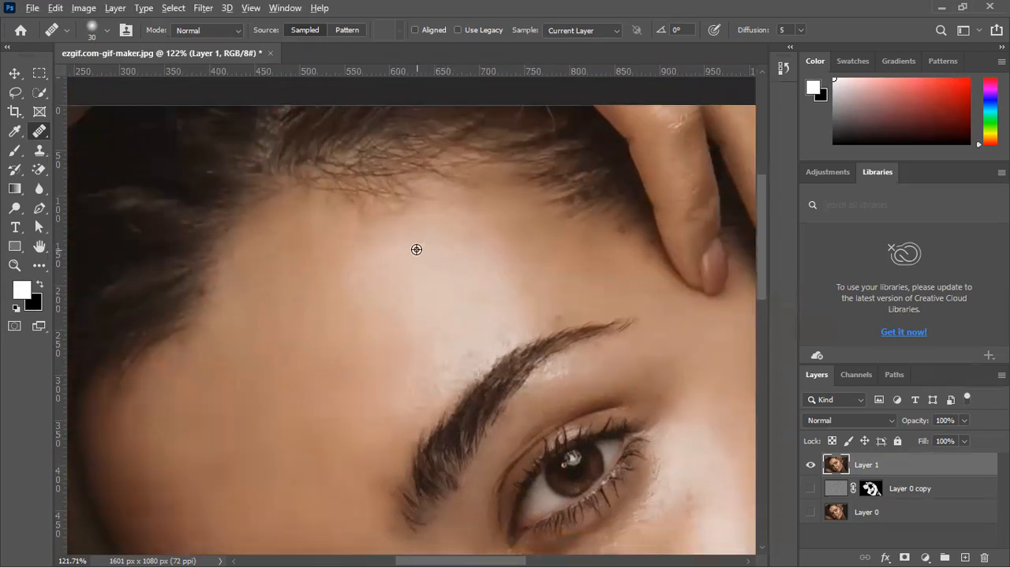
pyautogui.keyDown('alt'); pyautogui.click(509, 280); pyautogui.keyUp('alt')
pyautogui.moveTo(567, 298)
pyautogui.mouseDown()
pyautogui.moveTo(539, 325)
pyautogui.moveTo(614, 287)
pyautogui.moveTo(561, 300)
pyautogui.moveTo(613, 290)
pyautogui.mouseUp()
# Blend the lower forehead skin between the two eyebrows with the Healing Brush
pyautogui.moveTo(410, 368)
pyautogui.mouseDown()
pyautogui.moveTo(457, 293)
pyautogui.moveTo(403, 227)
pyautogui.mouseUp()
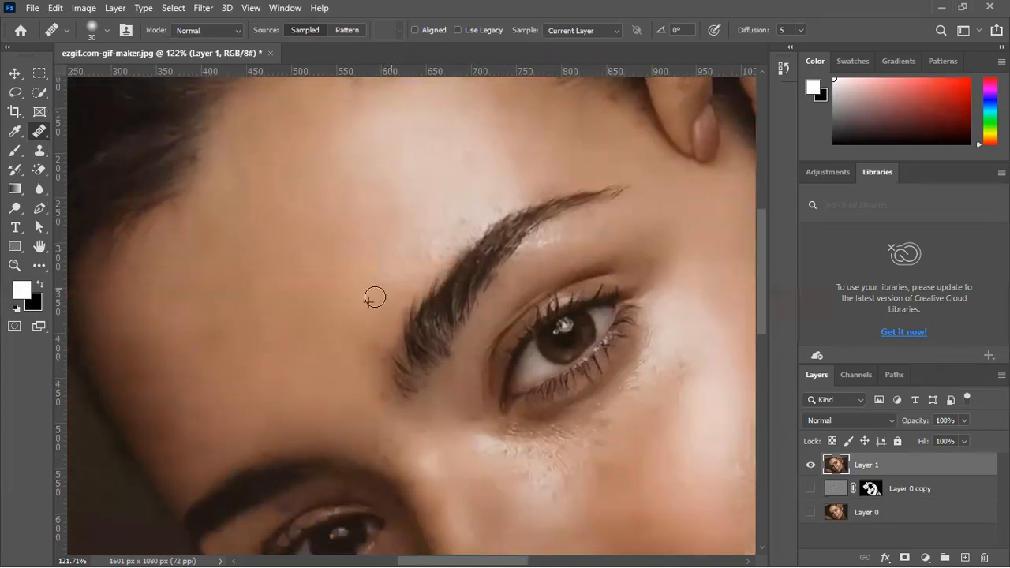
pyautogui.keyDown('alt'); pyautogui.click(323, 293); pyautogui.keyUp('alt')
pyautogui.moveTo(392, 305)
pyautogui.mouseDown()
pyautogui.moveTo(368, 361)
pyautogui.moveTo(365, 336)
pyautogui.mouseUp()
pyautogui.click(461, 179)
pyautogui.moveTo(320, 395)
pyautogui.mouseDown()
pyautogui.moveTo(290, 370)
pyautogui.moveTo(285, 386)
pyautogui.moveTo(312, 381)
pyautogui.mouseUp()
pyautogui.click(287, 386)
pyautogui.keyDown('alt'); pyautogui.click(317, 314); pyautogui.keyUp('alt')
pyautogui.moveTo(290, 345)
pyautogui.mouseDown()
pyautogui.moveTo(332, 381)
pyautogui.moveTo(346, 414)
pyautogui.moveTo(378, 401)
pyautogui.moveTo(371, 366)
pyautogui.mouseUp()
pyautogui.moveTo(372, 369); pyautogui.dragTo(385, 342)
pyautogui.moveTo(354, 405); pyautogui.dragTo(419, 271)
pyautogui.keyDown('alt'); pyautogui.click(339, 276); pyautogui.keyUp('alt')
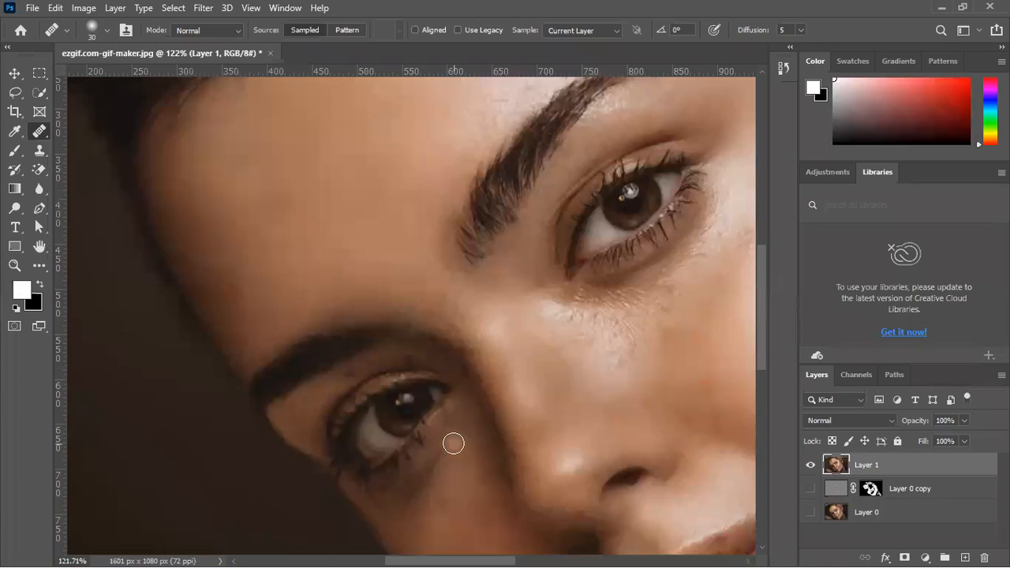
# Heal the reddish spot on the lower cheek near the jawline with the Healing Brush
pyautogui.moveTo(537, 353); pyautogui.dragTo(325, 473)
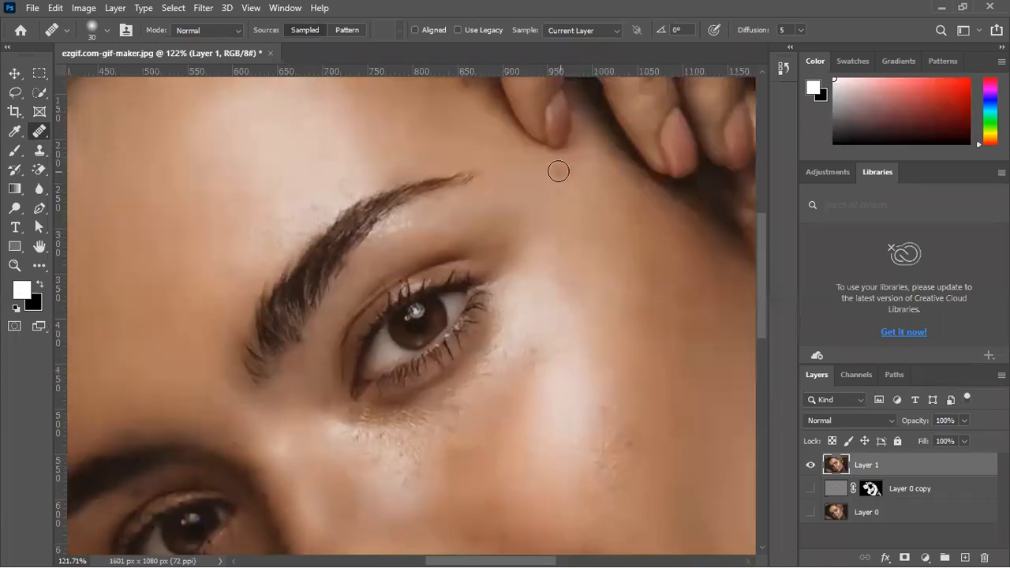
pyautogui.moveTo(557, 213); pyautogui.dragTo(559, 326)
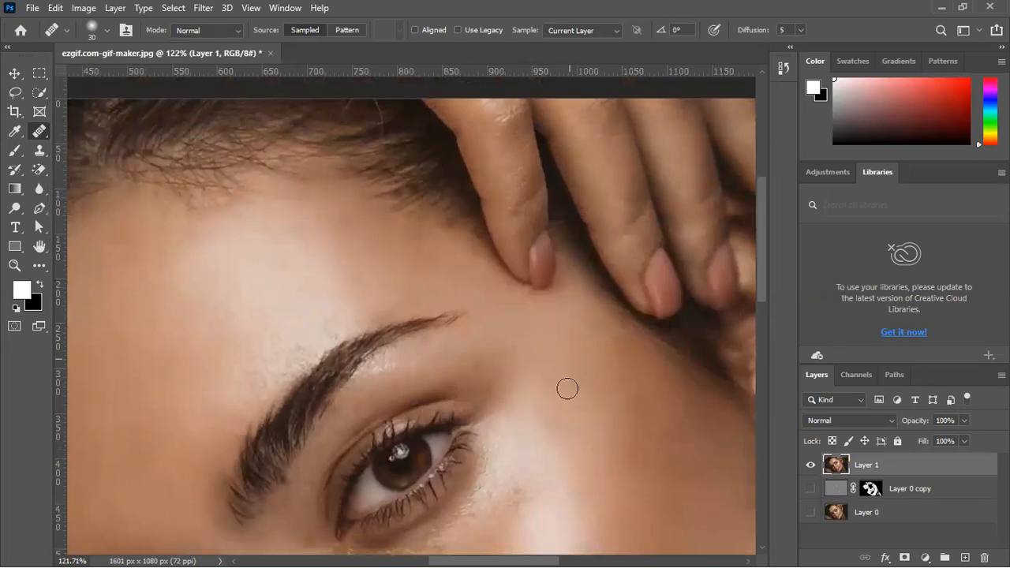
pyautogui.scroll(-10, 567, 388)
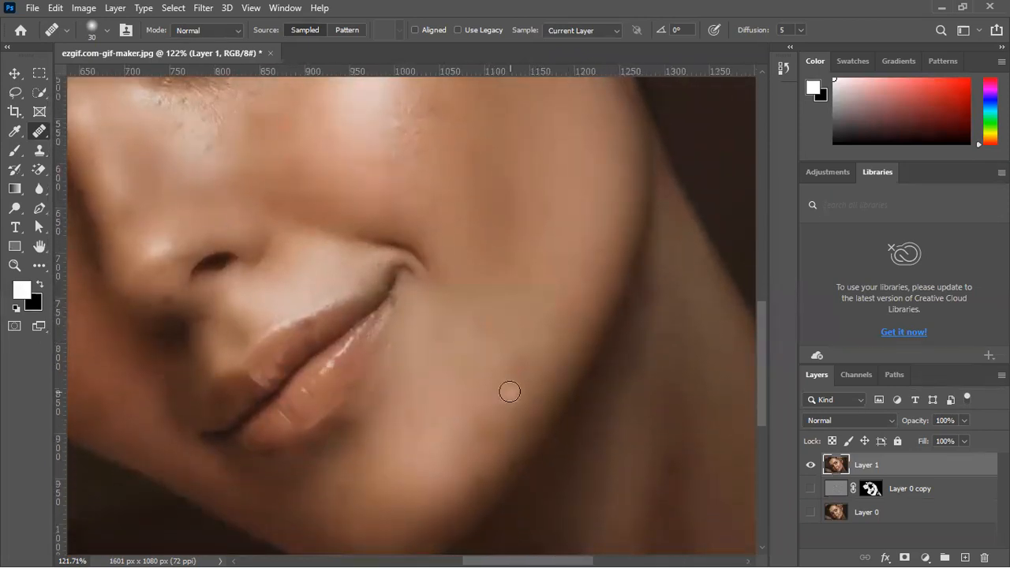
pyautogui.keyDown('alt'); pyautogui.click(493, 356); pyautogui.keyUp('alt')
pyautogui.moveTo(514, 366); pyautogui.dragTo(518, 371)
pyautogui.scroll(-4, 491, 368)
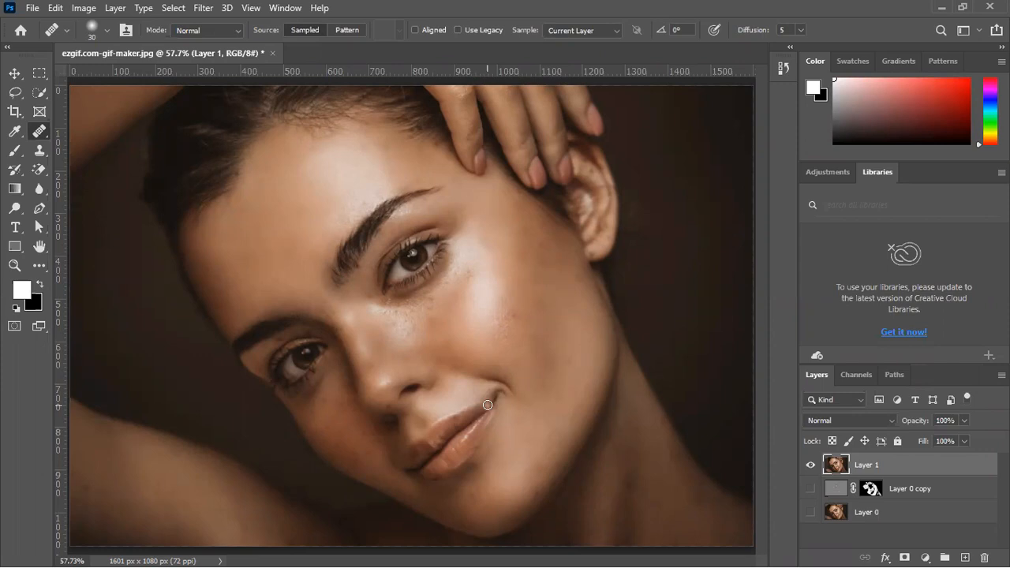
# Heal the small marks on the temple and upper cheek between the upper eye and the ear
pyautogui.scroll(5, 523, 288)
pyautogui.moveTo(491, 197)
pyautogui.mouseDown()
pyautogui.moveTo(474, 223)
pyautogui.moveTo(502, 205)
pyautogui.mouseUp()
pyautogui.keyDown('alt'); pyautogui.click(486, 199); pyautogui.keyUp('alt')
pyautogui.keyDown('alt'); pyautogui.click(478, 218); pyautogui.keyUp('alt')
pyautogui.click(503, 209)
pyautogui.keyDown('alt'); pyautogui.click(495, 188); pyautogui.keyUp('alt')
pyautogui.click(500, 238)
pyautogui.keyDown('alt'); pyautogui.click(483, 231); pyautogui.keyUp('alt')
pyautogui.click(495, 258)
# Smooth the skin of the upper temple just below the fingertips with sampled Healing Brush dabs
pyautogui.keyDown('alt'); pyautogui.click(466, 188); pyautogui.keyUp('alt')
pyautogui.click(489, 175)
pyautogui.keyDown('alt'); pyautogui.click(464, 186); pyautogui.keyUp('alt')
pyautogui.click(479, 173)
pyautogui.keyDown('alt'); pyautogui.click(487, 171); pyautogui.keyUp('alt')
pyautogui.click(503, 175)
pyautogui.keyDown('alt'); pyautogui.click(474, 157); pyautogui.keyUp('alt')
pyautogui.click(489, 148)
pyautogui.keyDown('alt'); pyautogui.click(485, 176); pyautogui.keyUp('alt')
pyautogui.moveTo(453, 167); pyautogui.dragTo(448, 176)
# Heal the uneven patches on the outer cheek level with the earlobe
pyautogui.keyDown('alt'); pyautogui.click(505, 277); pyautogui.keyUp('alt')
pyautogui.keyDown('alt'); pyautogui.click(539, 296); pyautogui.keyUp('alt')
pyautogui.moveTo(536, 282)
pyautogui.mouseDown()
pyautogui.moveTo(561, 285)
pyautogui.moveTo(538, 276)
pyautogui.mouseUp()
pyautogui.keyDown('alt'); pyautogui.click(505, 259); pyautogui.keyUp('alt')
pyautogui.click(529, 273)
pyautogui.keyDown('alt'); pyautogui.click(577, 275); pyautogui.keyUp('alt')
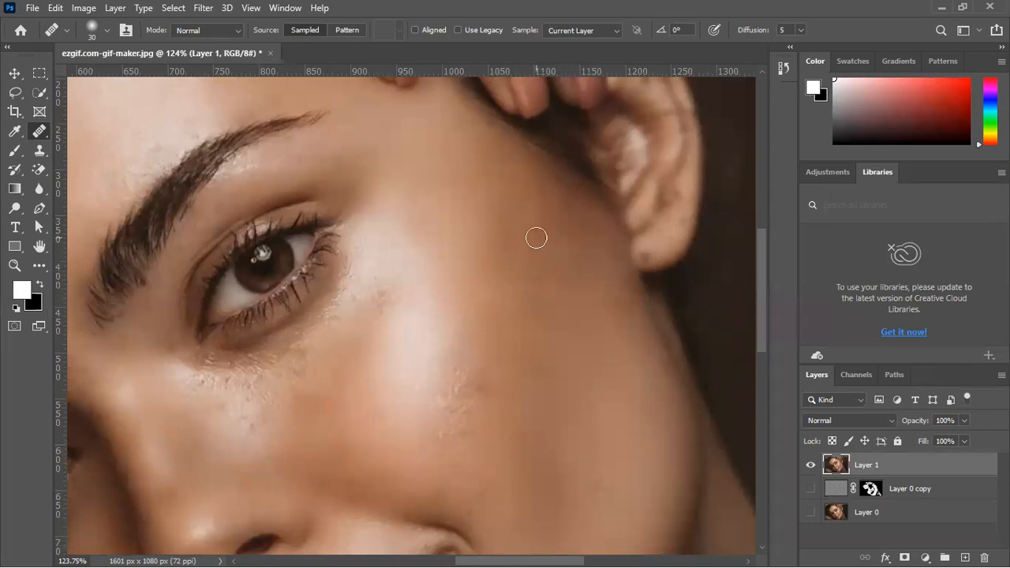
# Blend the skin in front of the ear and down the outer cheek with the Healing Brush
pyautogui.click(536, 196)
pyautogui.moveTo(561, 216); pyautogui.dragTo(568, 227)
pyautogui.moveTo(604, 291); pyautogui.dragTo(617, 316)
pyautogui.keyDown('alt'); pyautogui.click(610, 341); pyautogui.keyUp('alt')
pyautogui.click(576, 293)
pyautogui.keyDown('alt'); pyautogui.click(594, 374); pyautogui.keyUp('alt')
pyautogui.moveTo(533, 361); pyautogui.dragTo(523, 352)
pyautogui.moveTo(543, 350); pyautogui.dragTo(528, 310)
# Heal the dark spots on the upper inner part of the ear with the Healing Brush
pyautogui.scroll(-2, 452, 352)
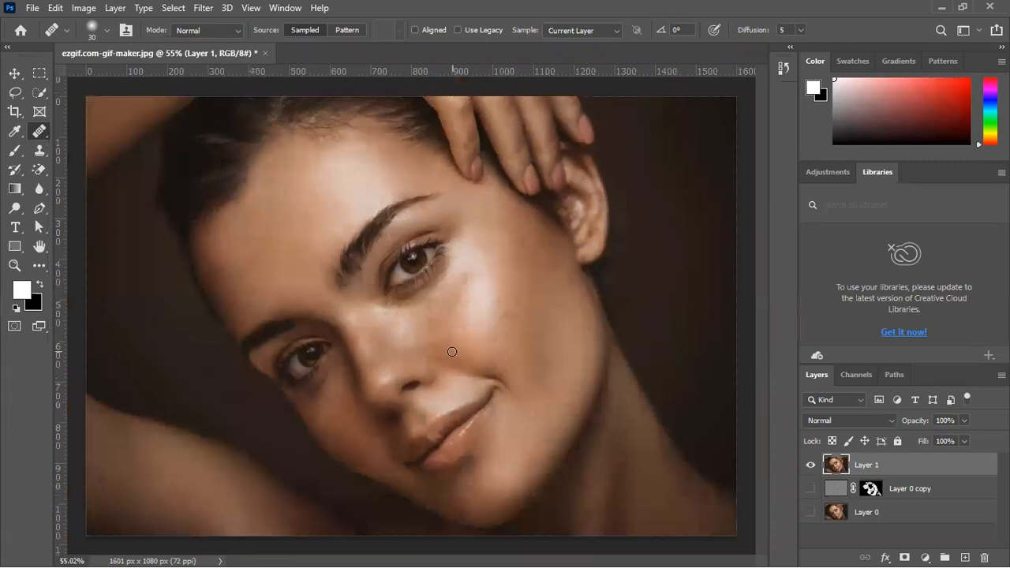
pyautogui.scroll(6, 643, 183)
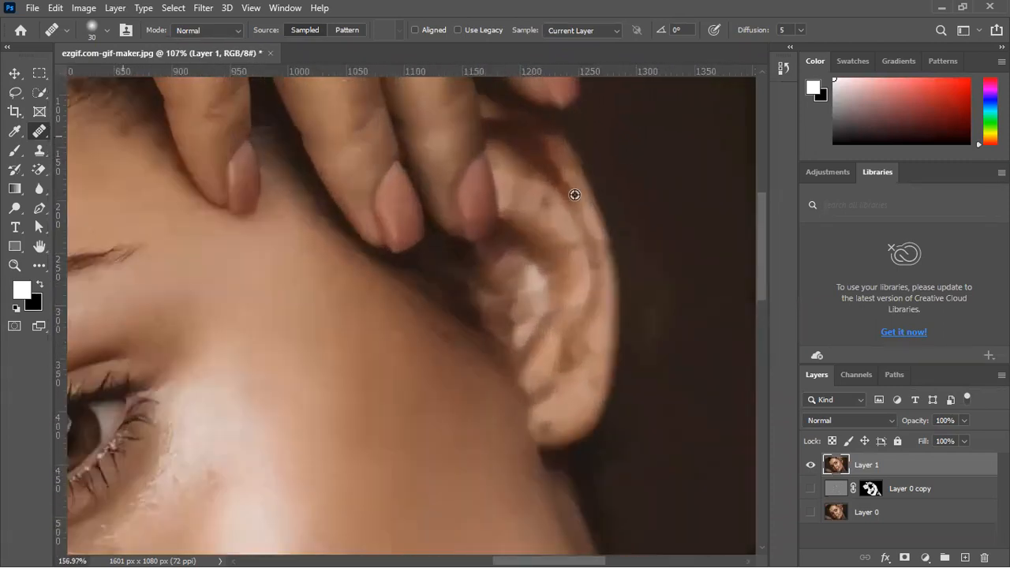
pyautogui.keyDown('alt'); pyautogui.click(557, 205); pyautogui.keyUp('alt')
pyautogui.moveTo(575, 329); pyautogui.dragTo(574, 314)
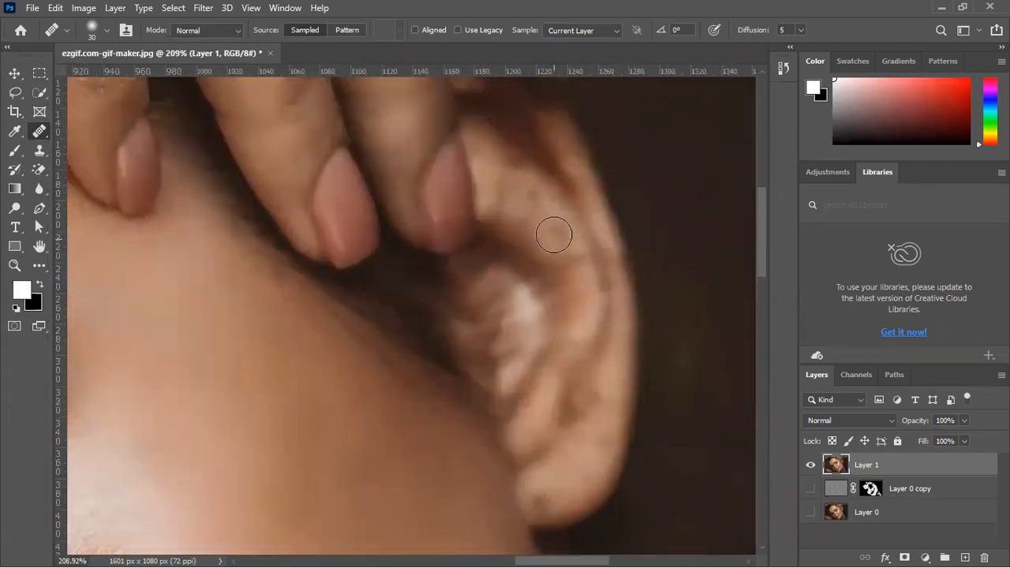
pyautogui.moveTo(541, 240); pyautogui.dragTo(544, 254)
pyautogui.scroll(-10, 557, 241)
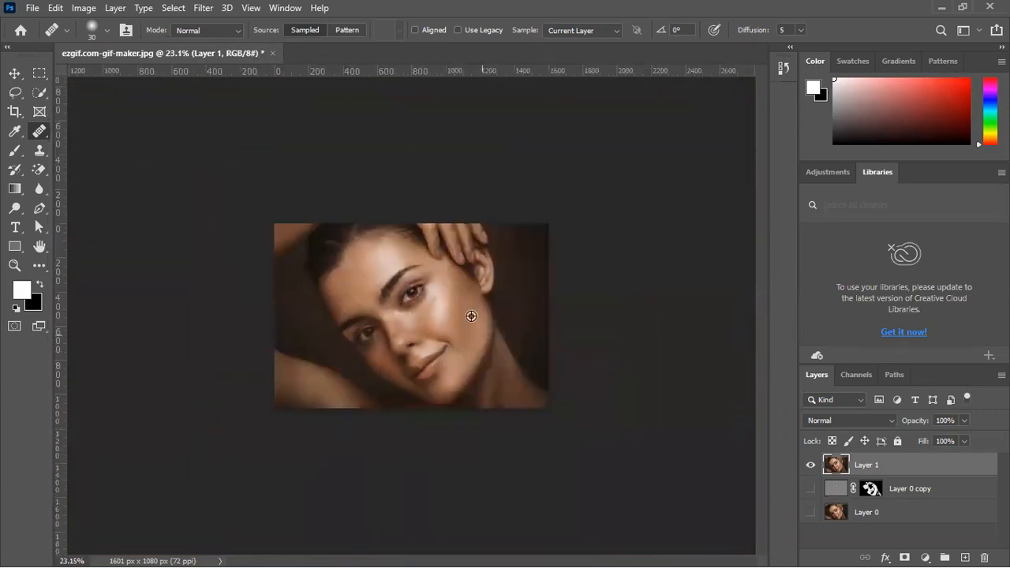
pyautogui.scroll(3, 471, 315)
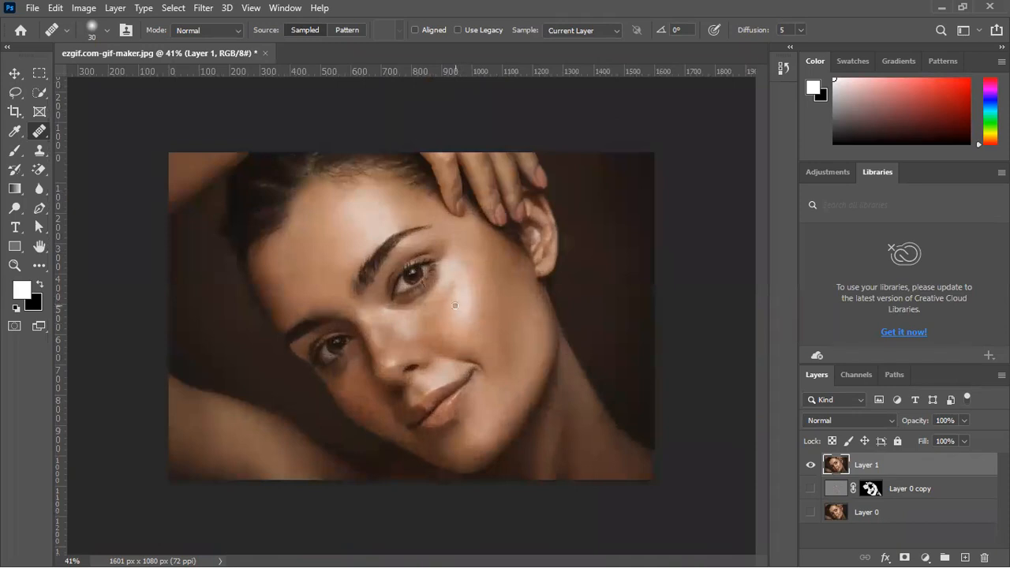
pyautogui.scroll(1, 456, 306)
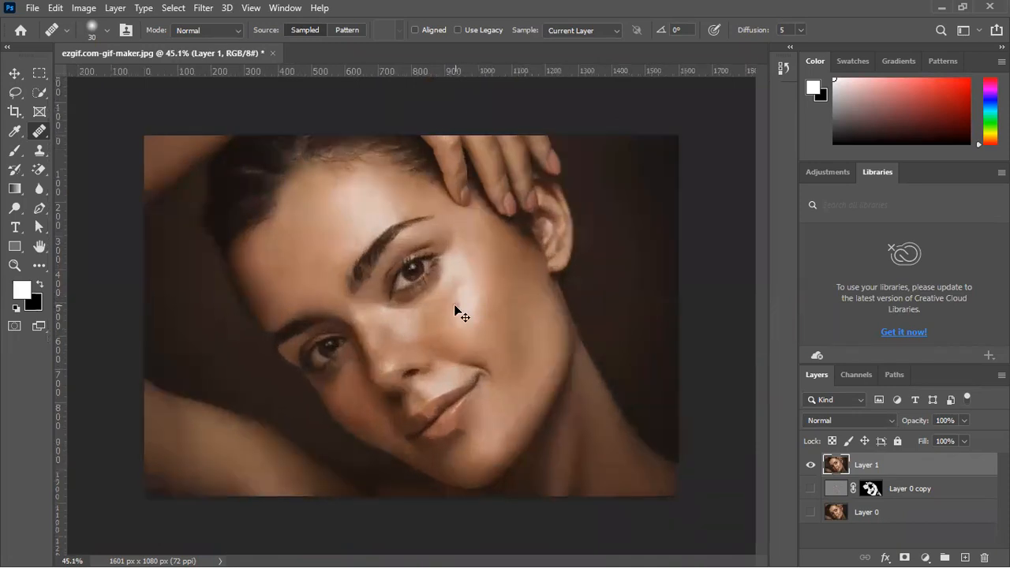
# Duplicate the healed Layer 1, invert the copy's colors and set its blend mode to Vivid Light
pyautogui.hotkey('ctrl', 'j')
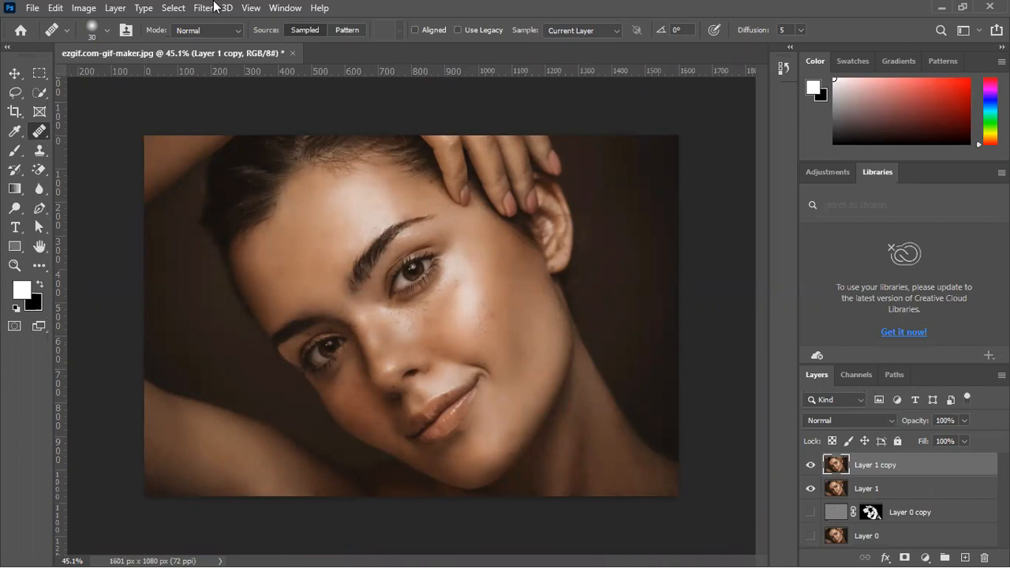
pyautogui.click(83, 8)
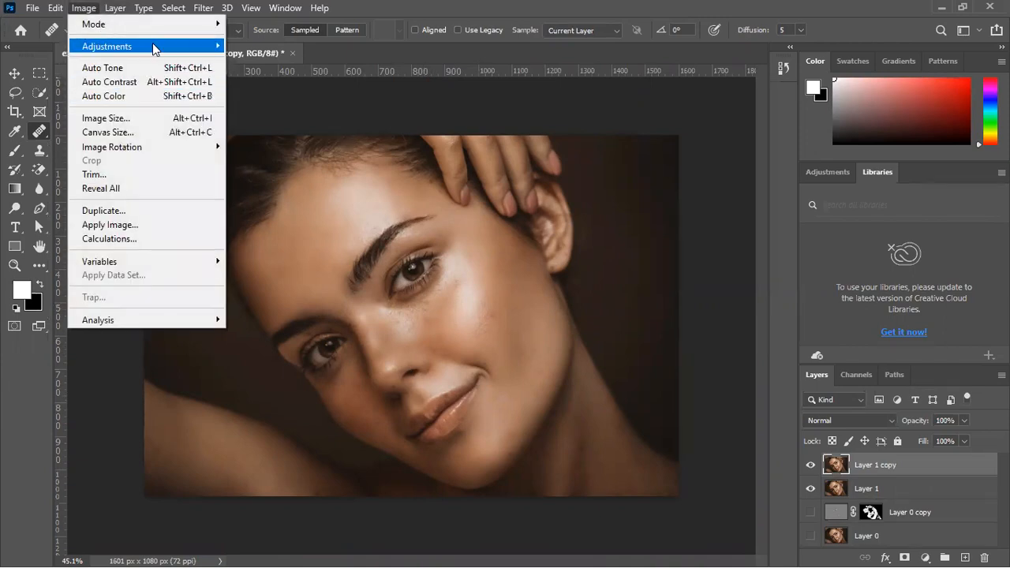
pyautogui.moveTo(153, 45)
pyautogui.click(283, 216)
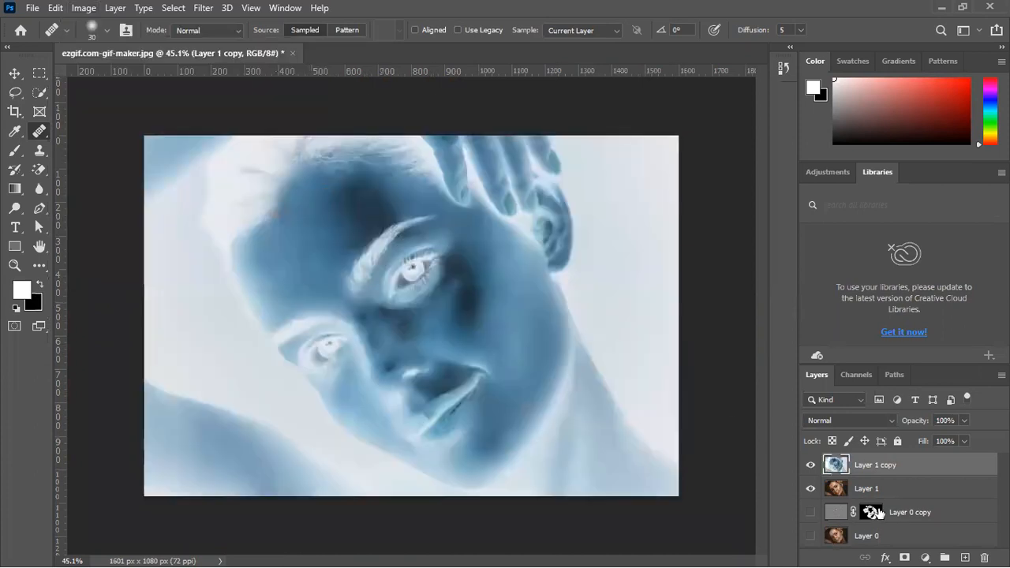
pyautogui.click(852, 420)
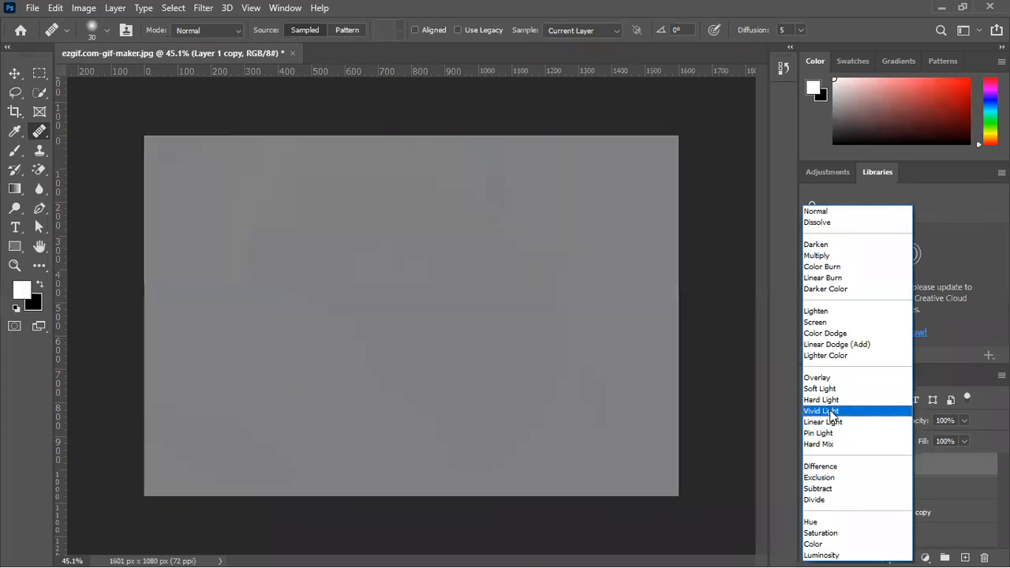
pyautogui.click(829, 411)
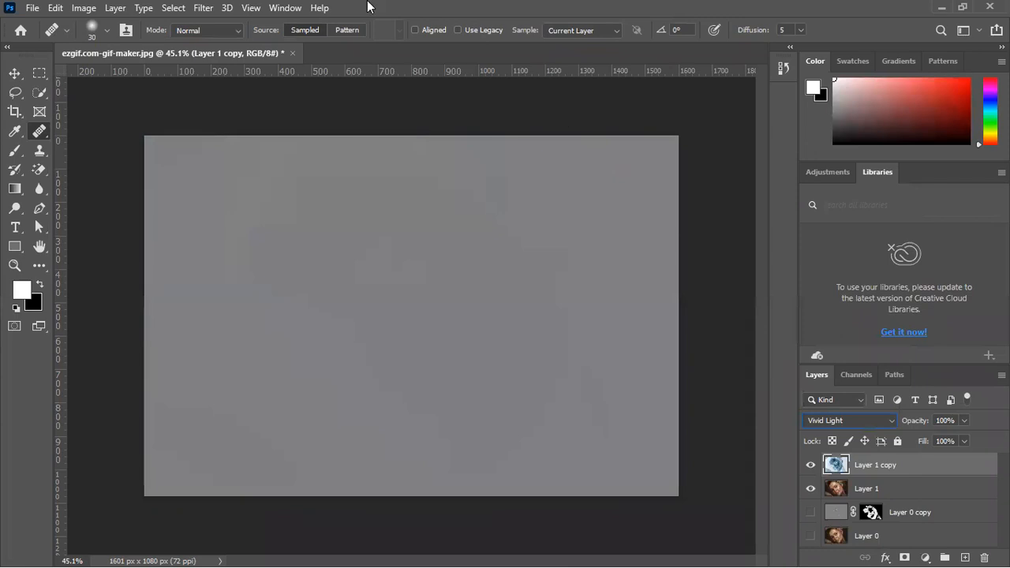
pyautogui.click(239, 9)
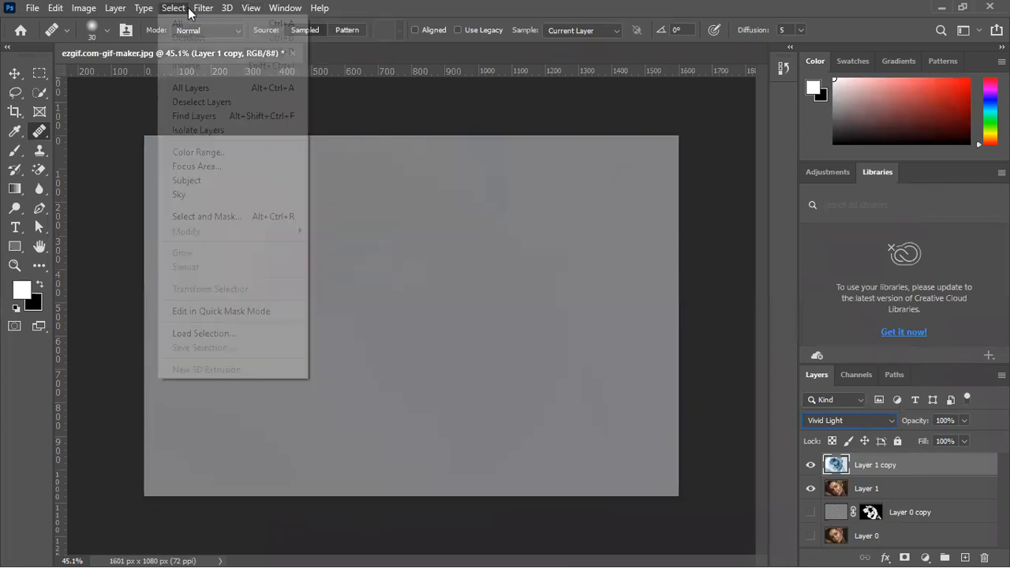
pyautogui.moveTo(234, 200)
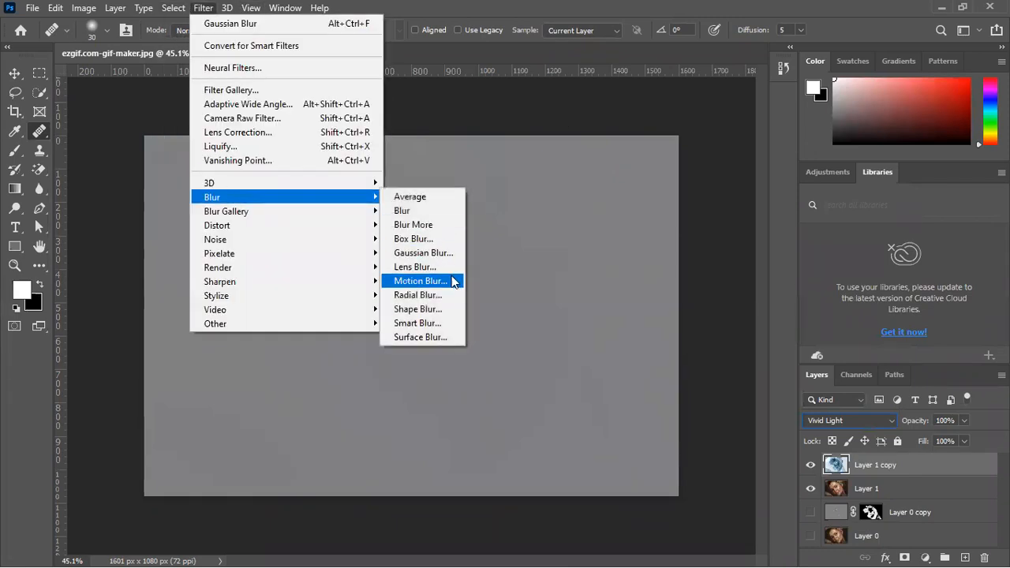
pyautogui.click(442, 253)
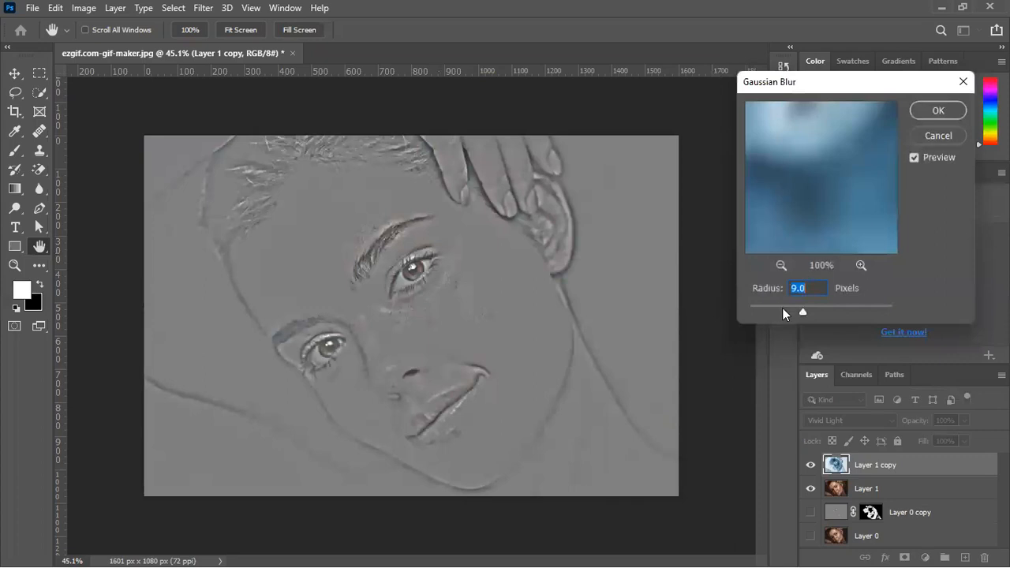
pyautogui.moveTo(791, 309); pyautogui.dragTo(794, 310)
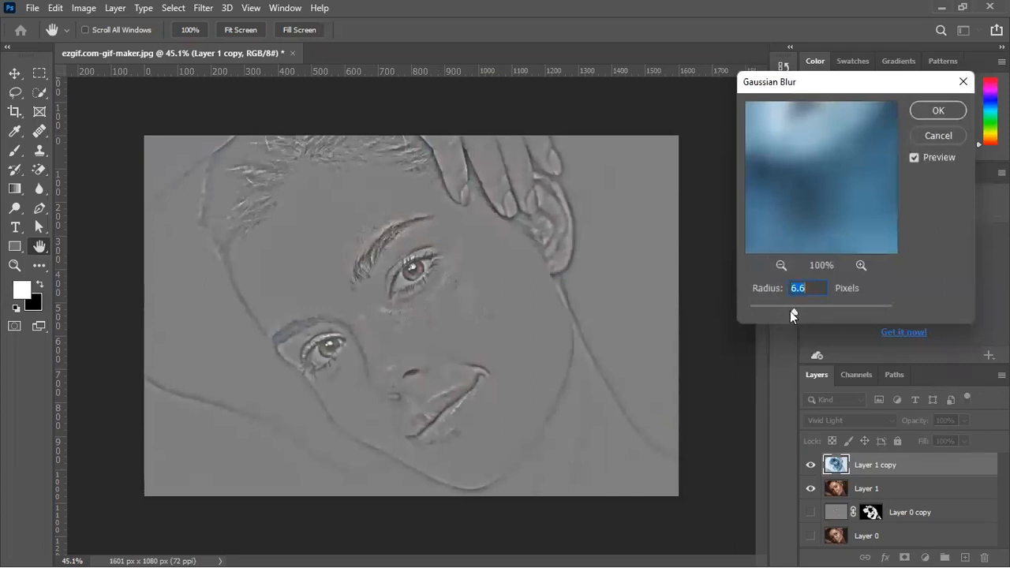
pyautogui.moveTo(810, 309); pyautogui.dragTo(795, 310)
pyautogui.click(936, 112)
pyautogui.press('j')
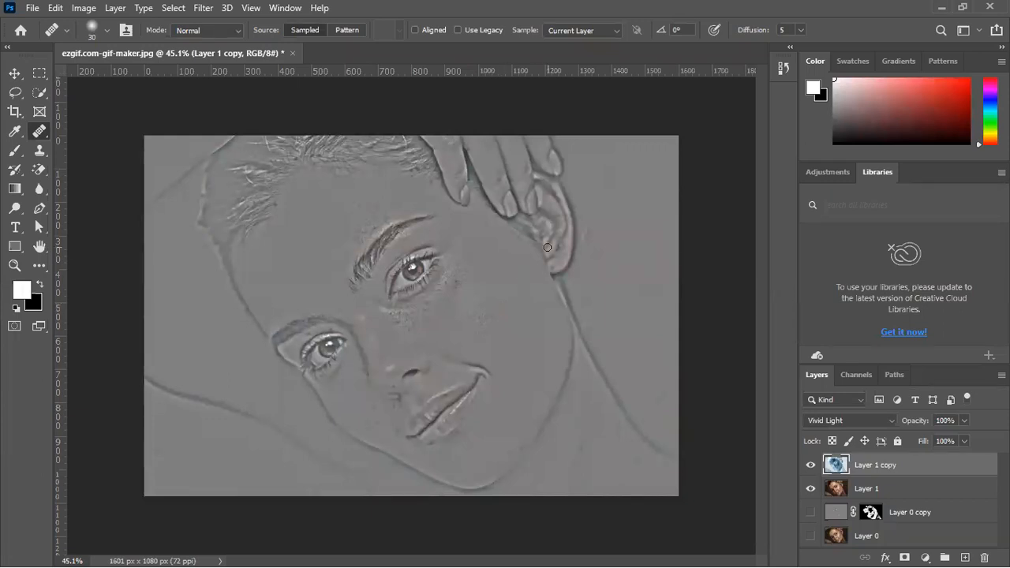
# Apply a High Pass filter with a radius of 6.6 pixels to Layer 1 copy
pyautogui.click(203, 8)
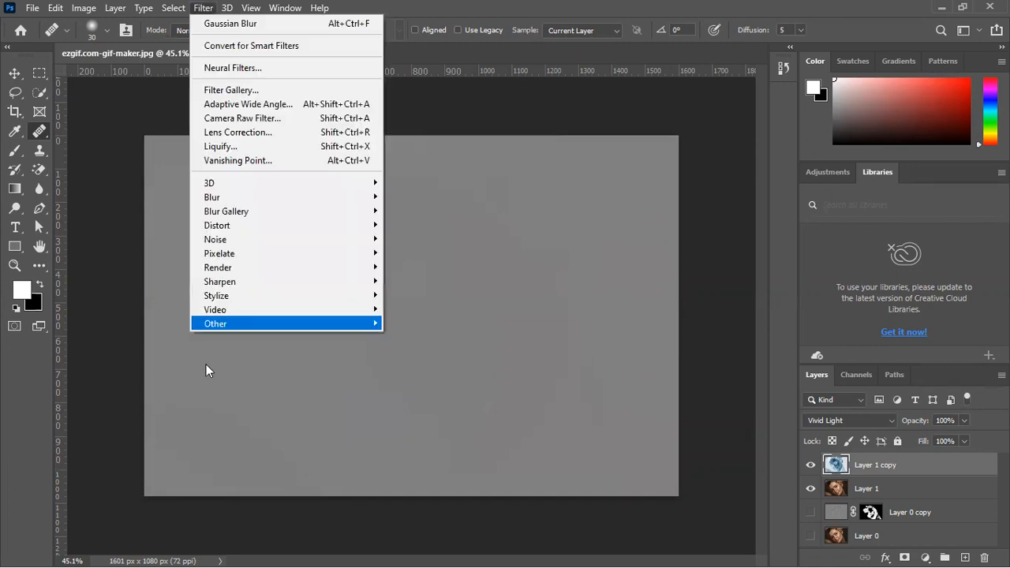
pyautogui.moveTo(234, 325)
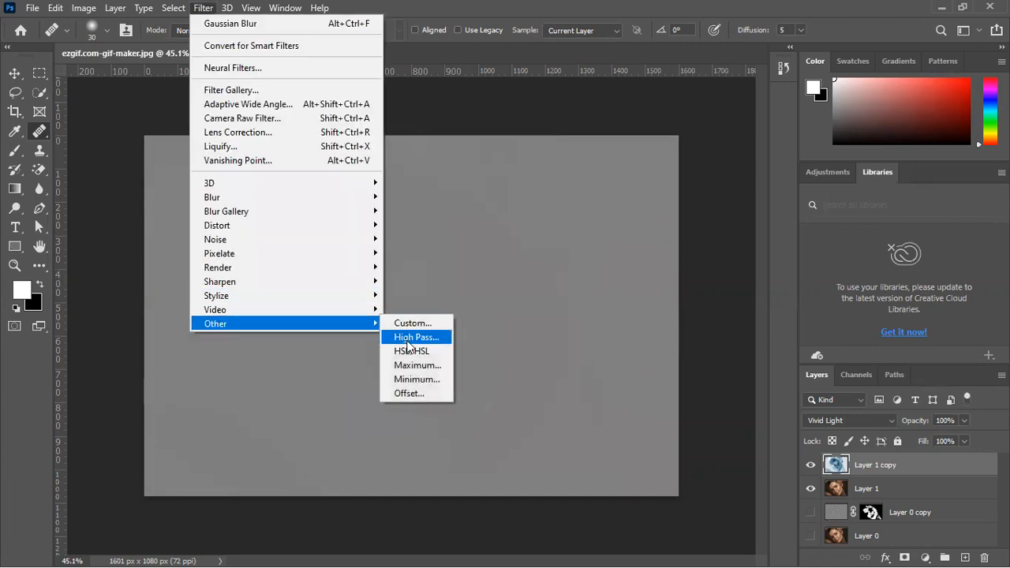
pyautogui.click(407, 342)
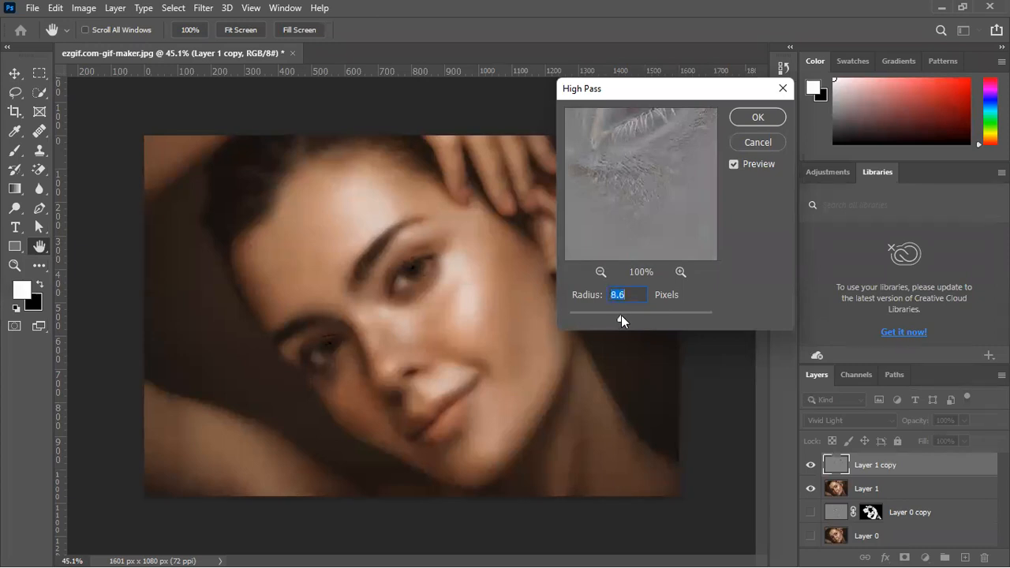
pyautogui.moveTo(620, 313); pyautogui.dragTo(609, 312)
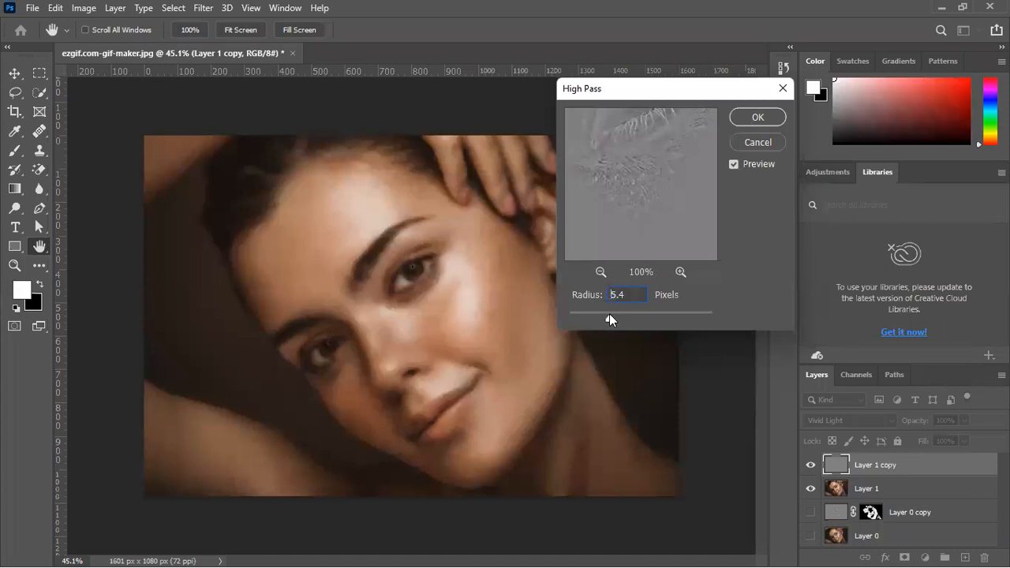
pyautogui.click(755, 118)
pyautogui.press('j')
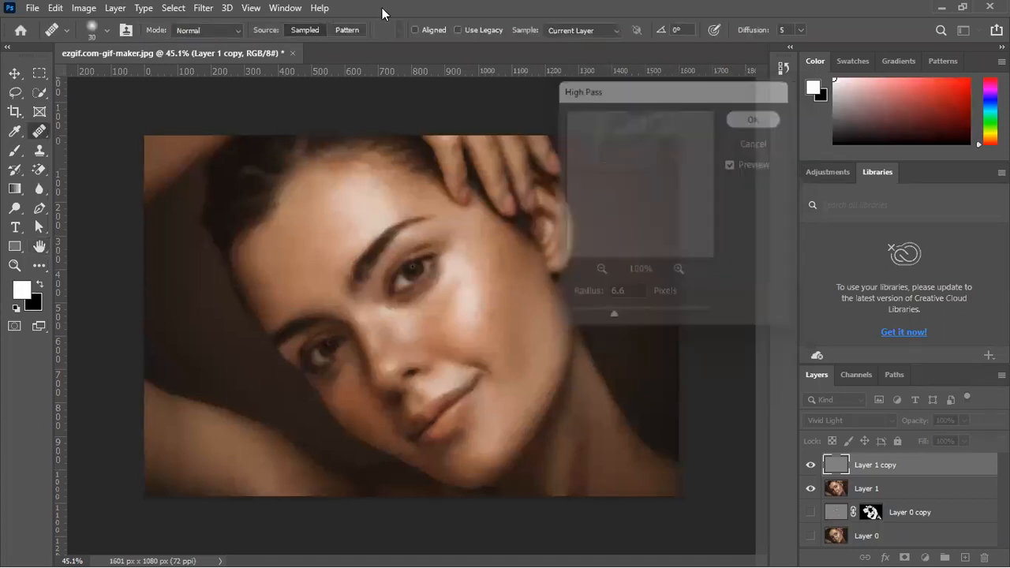
# Apply a Gaussian Blur to the High Pass layer, lowering the radius from the preset value to restore fine detail
pyautogui.click(203, 10)
pyautogui.moveTo(232, 196)
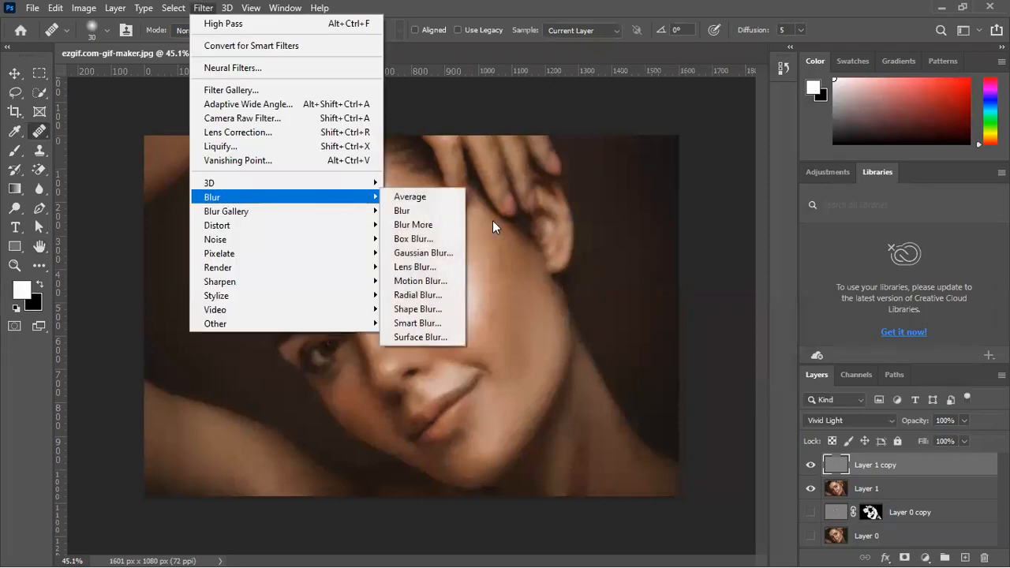
pyautogui.click(421, 254)
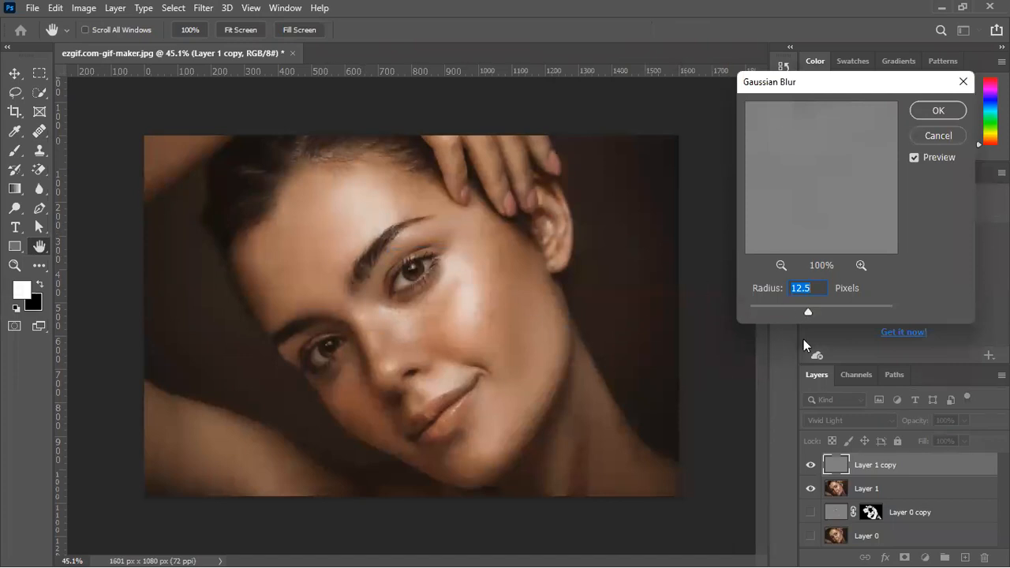
pyautogui.moveTo(807, 313)
pyautogui.mouseDown()
pyautogui.moveTo(842, 312)
pyautogui.moveTo(793, 313)
pyautogui.mouseUp()
pyautogui.click(925, 115)
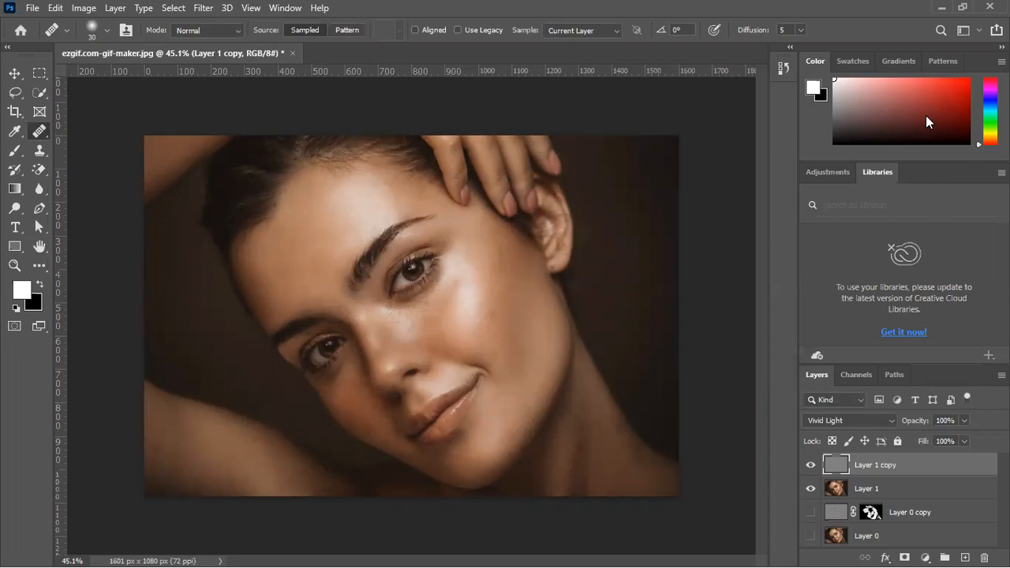
# Try lowering the opacity of the High Pass layer to 49% while viewing the face up close
pyautogui.scroll(4, 604, 295)
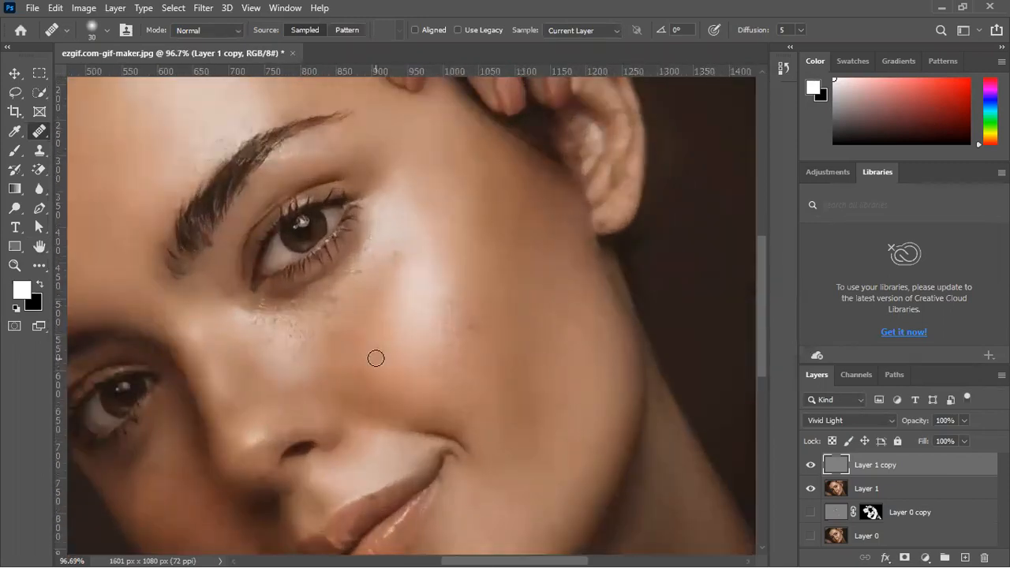
pyautogui.moveTo(916, 423); pyautogui.dragTo(900, 434)
pyautogui.scroll(-1, 561, 387)
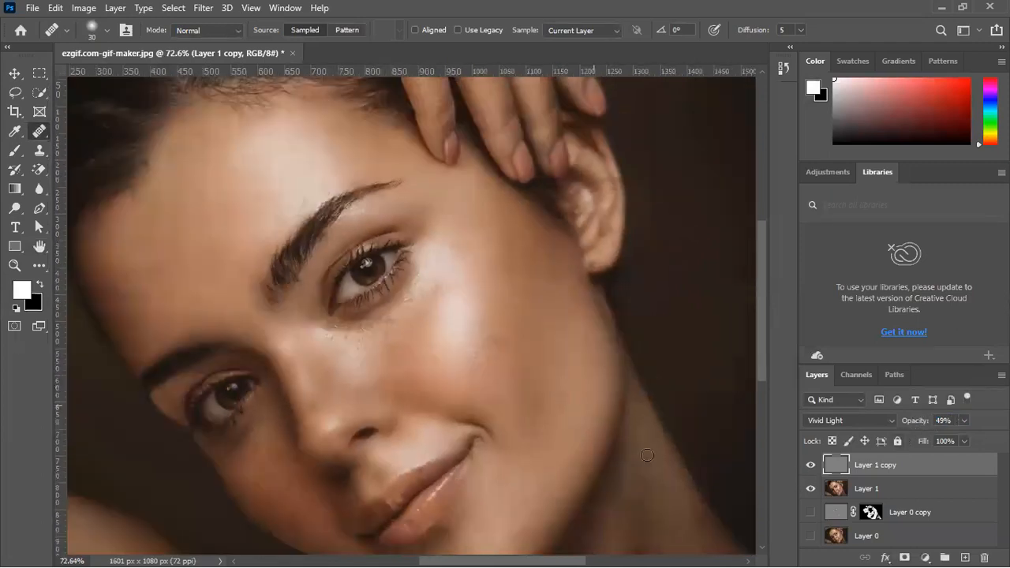
# Compare the portrait's skin with and without the High Pass layer by toggling its visibility
pyautogui.click(809, 467)
pyautogui.click(809, 466)
pyautogui.click(811, 465)
pyautogui.click(812, 466)
pyautogui.click(812, 466)
pyautogui.click(811, 466)
pyautogui.click(812, 466)
pyautogui.click(811, 466)
pyautogui.click(811, 466)
pyautogui.click(811, 466)
pyautogui.scroll(-3, 477, 319)
pyautogui.scroll(-2, 476, 319)
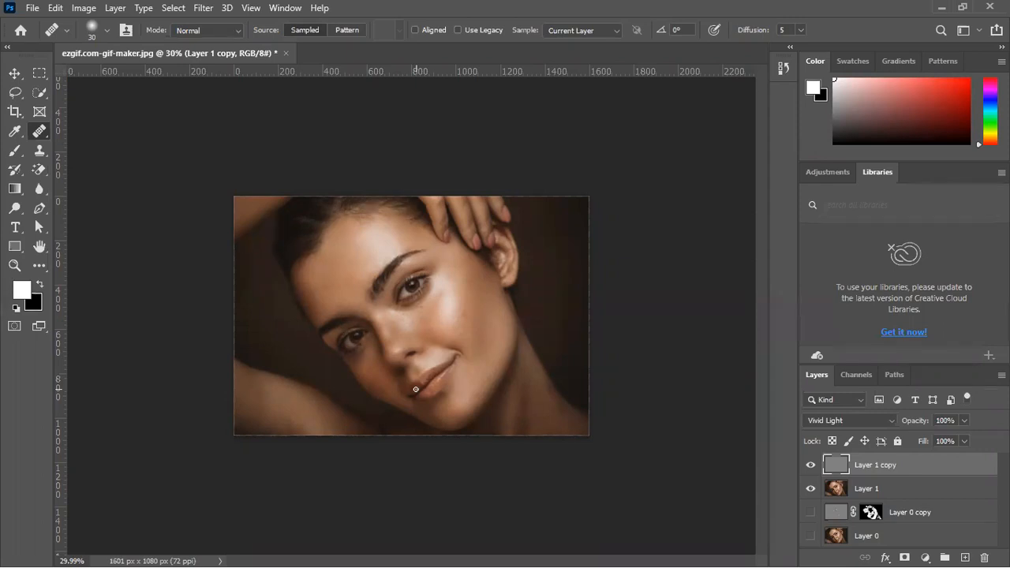
# Stamp all visible layers into a new layer above Layer 1 copy and hide the layers beneath it
pyautogui.click(14, 74)
pyautogui.click(634, 279)
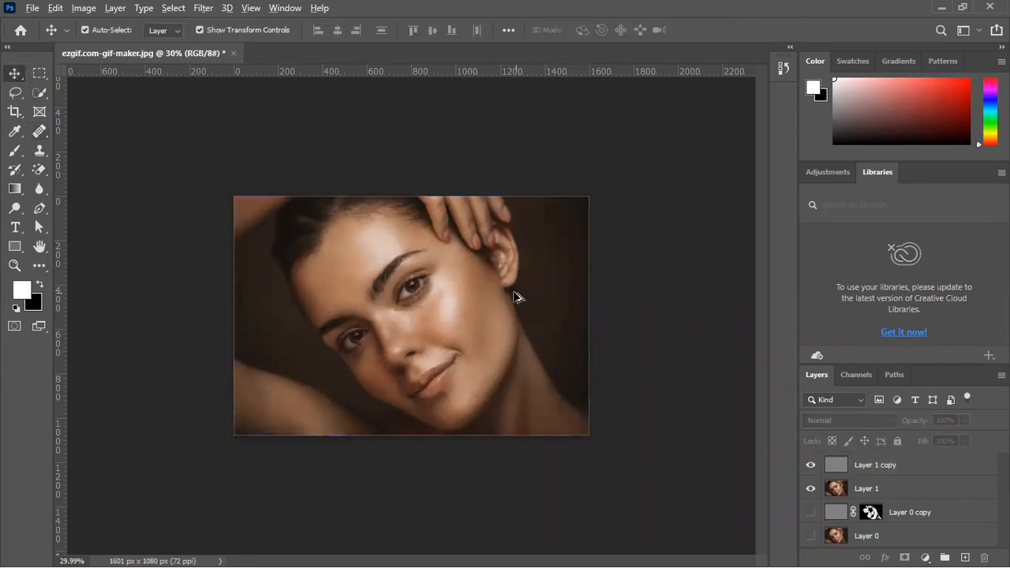
pyautogui.scroll(3, 513, 293)
pyautogui.scroll(1, 510, 290)
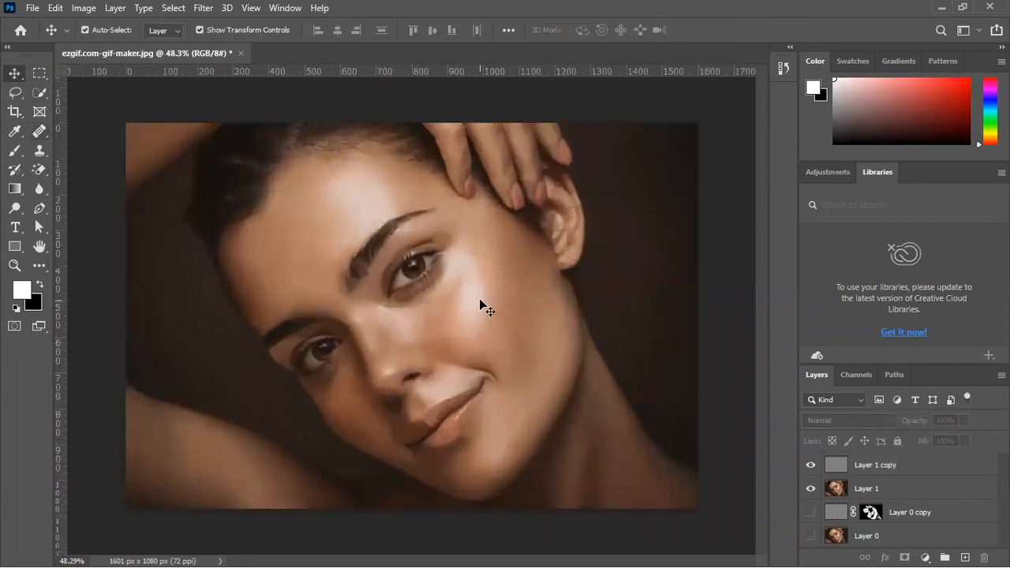
pyautogui.click(885, 471)
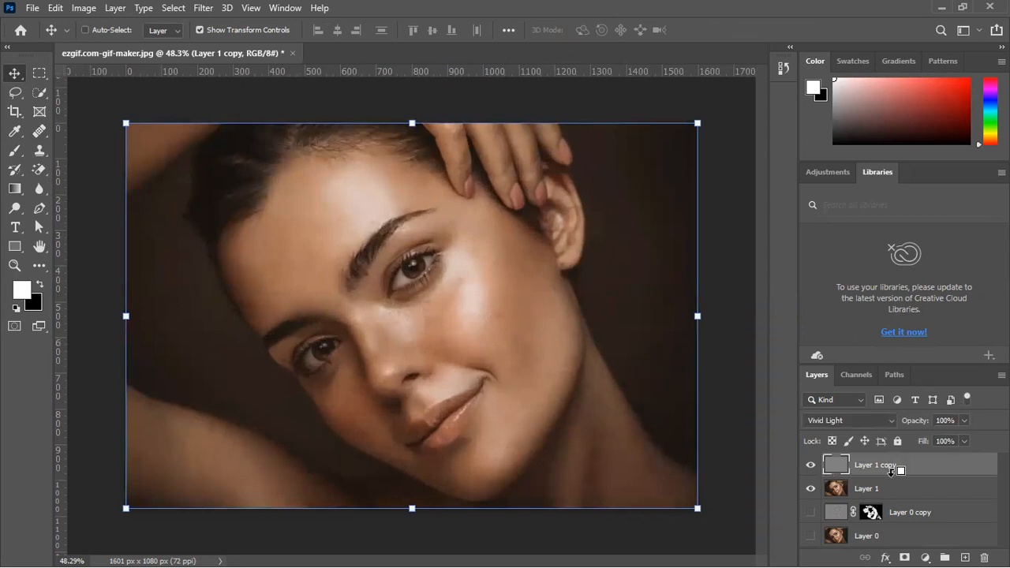
pyautogui.hotkey('ctrl', 'shift', 'alt', 'e')
pyautogui.moveTo(811, 489); pyautogui.dragTo(812, 512)
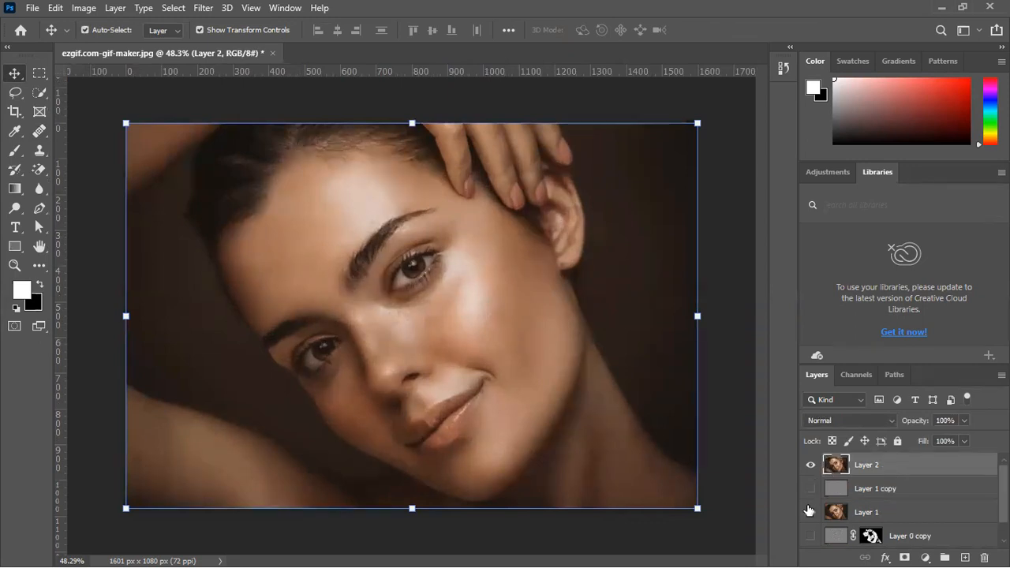
# Delete all layers from Layer 1 copy down to Layer 0, keeping only the stamped Layer 2
pyautogui.scroll(-1, 841, 537)
pyautogui.scroll(1, 839, 534)
pyautogui.click(871, 490)
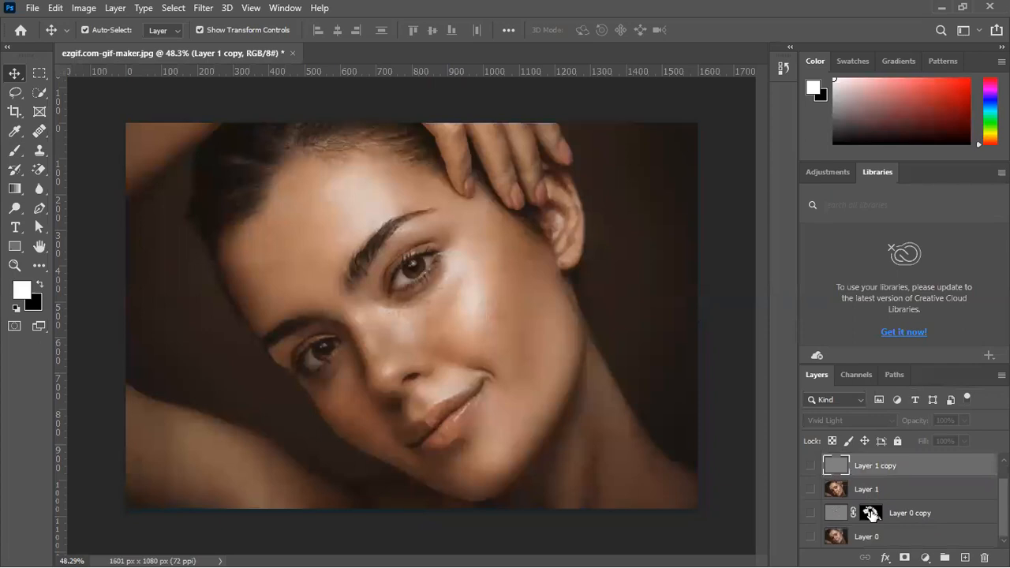
pyautogui.keyDown('shift'); pyautogui.click(872, 543); pyautogui.keyUp('shift')
pyautogui.press('Delete')
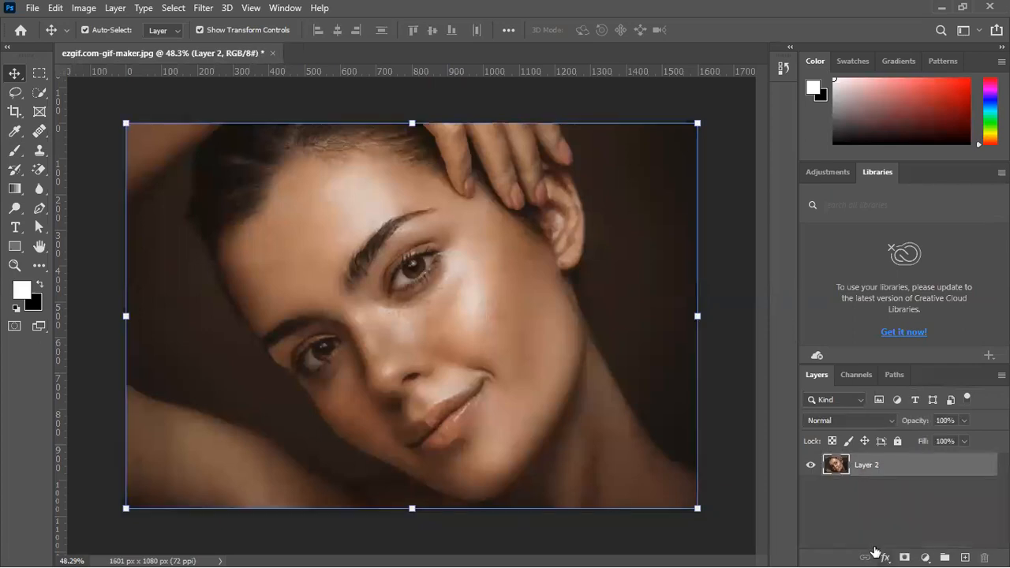
# Add a Curves adjustment clipped to Layer 2, darken the midtones with a point at input 135, output 118, and compare before and after
pyautogui.click(925, 555)
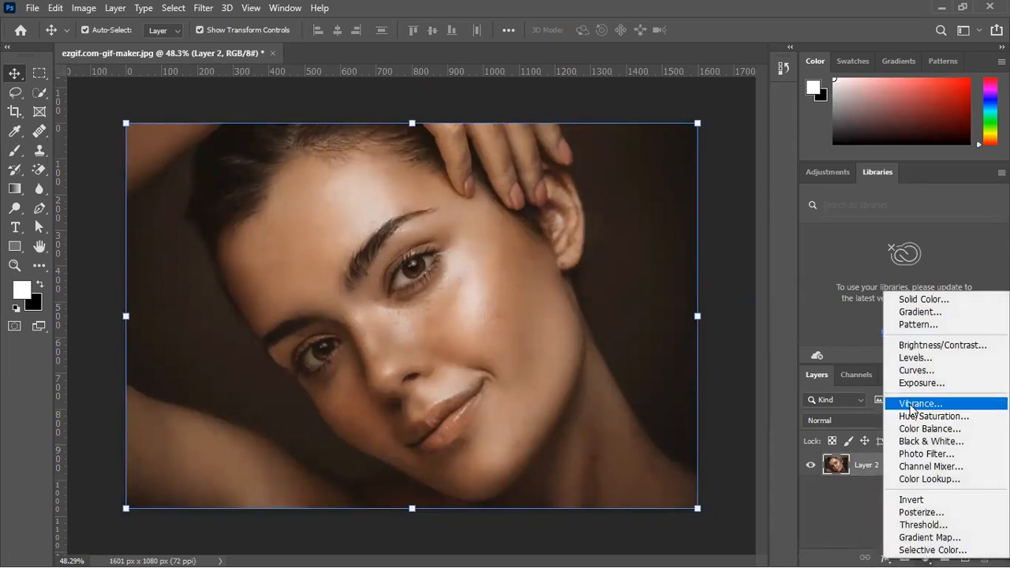
pyautogui.click(913, 370)
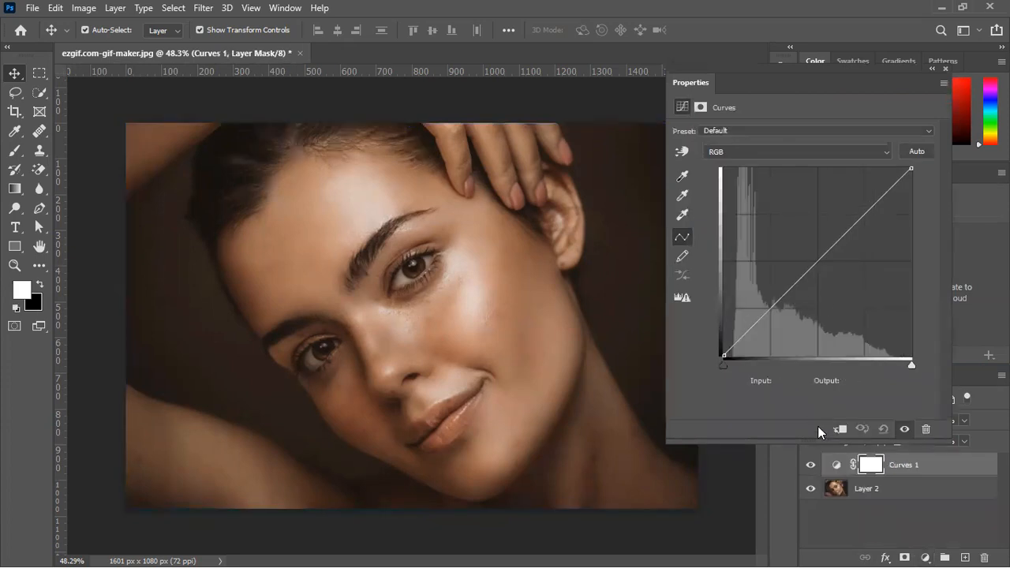
pyautogui.click(839, 430)
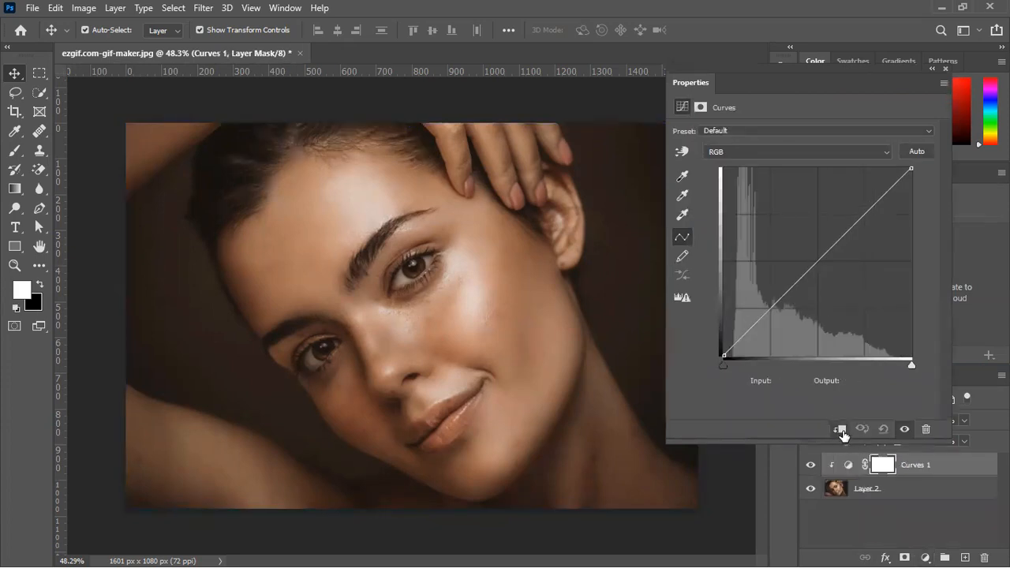
pyautogui.moveTo(816, 260)
pyautogui.mouseDown()
pyautogui.moveTo(822, 271)
pyautogui.moveTo(802, 240)
pyautogui.moveTo(823, 269)
pyautogui.mouseUp()
pyautogui.click(810, 464)
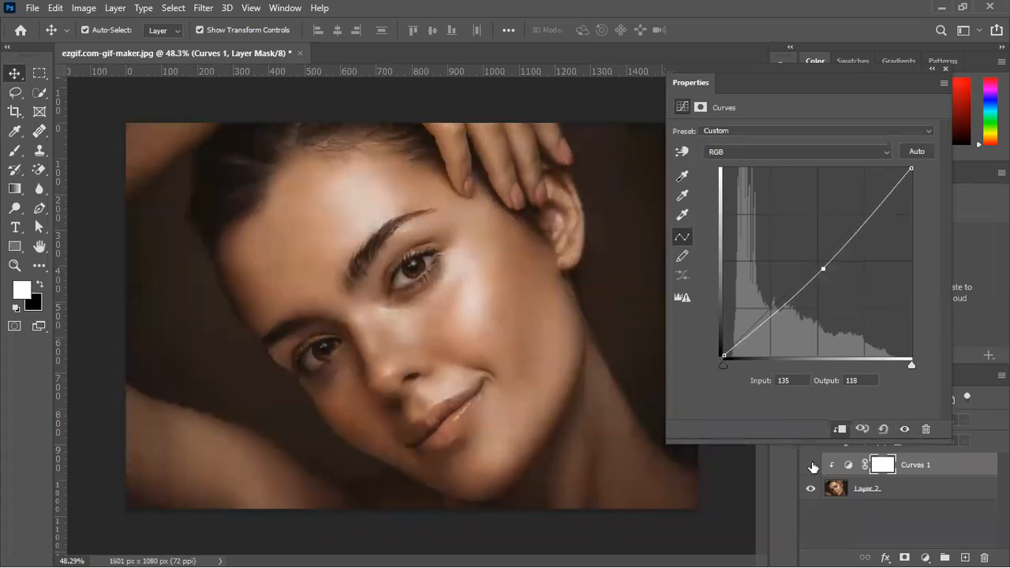
pyautogui.click(811, 465)
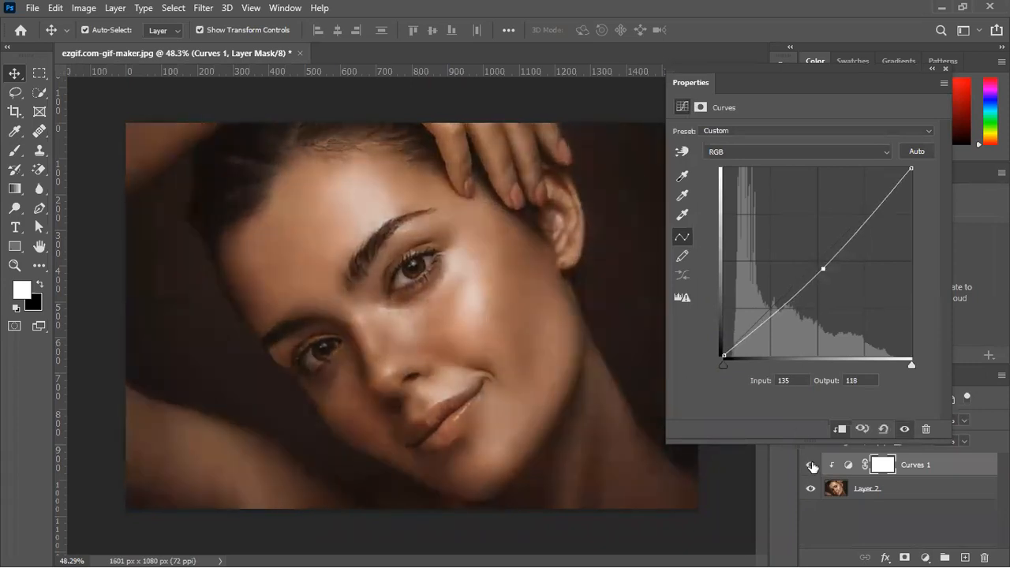
# Invert the Curves 1 mask to black and paint white over the cheek and forehead highlights with a soft brush at 21% flow
pyautogui.click(882, 465)
pyautogui.click(893, 306)
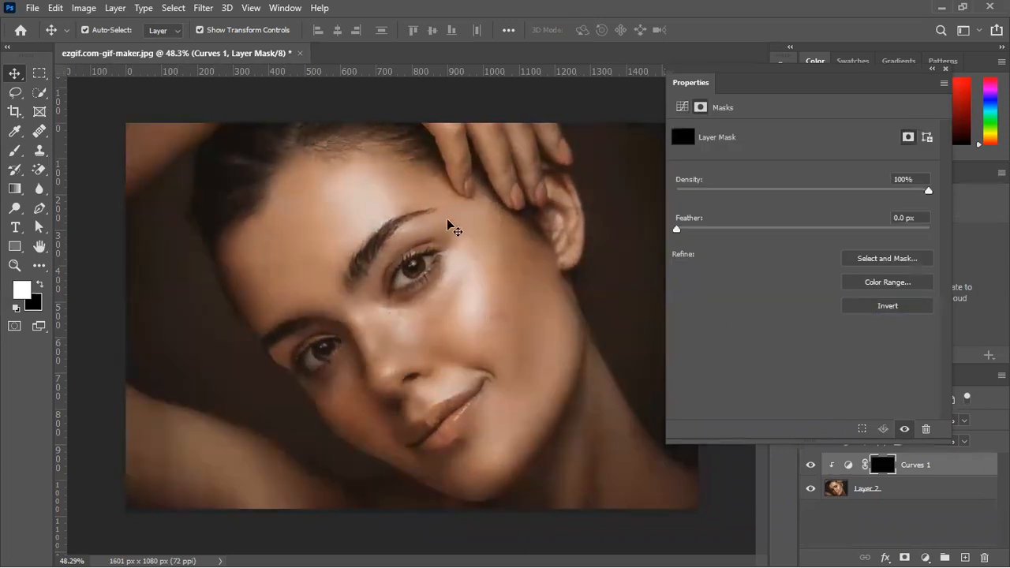
pyautogui.click(17, 153)
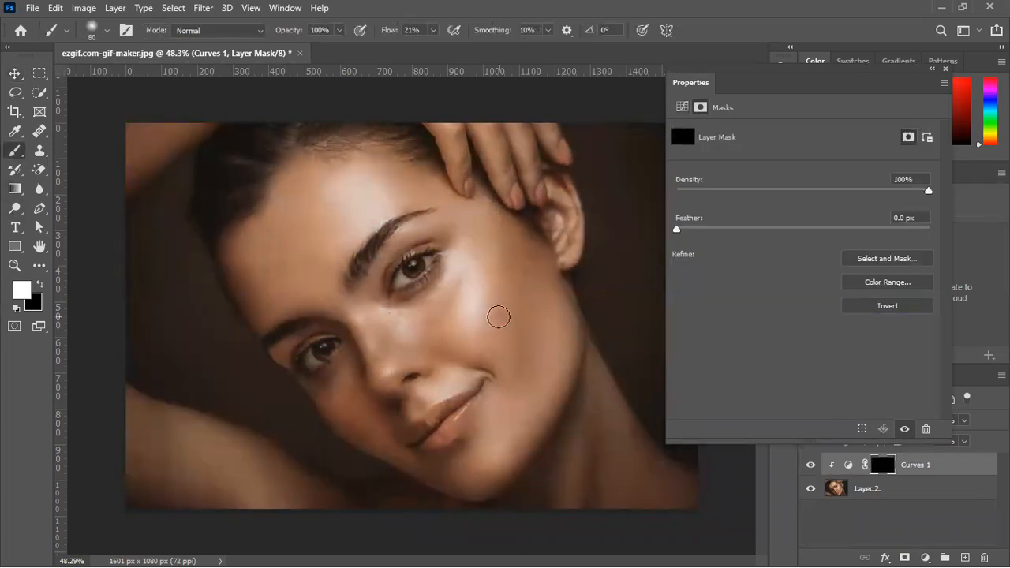
pyautogui.moveTo(474, 289)
pyautogui.mouseDown()
pyautogui.moveTo(465, 257)
pyautogui.moveTo(459, 263)
pyautogui.moveTo(478, 334)
pyautogui.mouseUp()
pyautogui.press(']')
pyautogui.press(']')
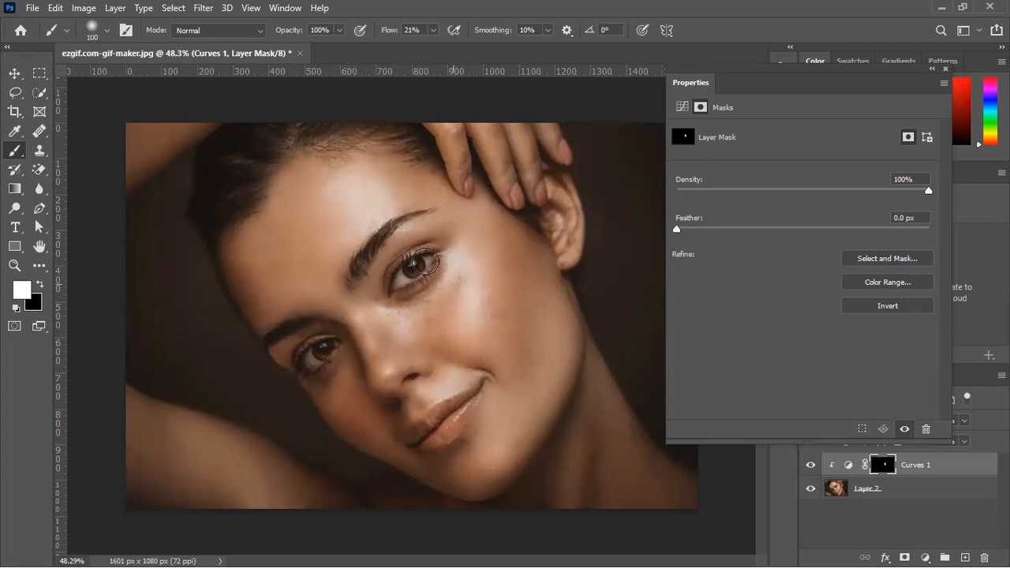
pyautogui.moveTo(405, 183)
pyautogui.mouseDown()
pyautogui.moveTo(352, 212)
pyautogui.moveTo(325, 241)
pyautogui.mouseUp()
# Move the Curves 1 midtone point to input 128, output 117, and compare the portrait with and without the adjustment
pyautogui.click(847, 465)
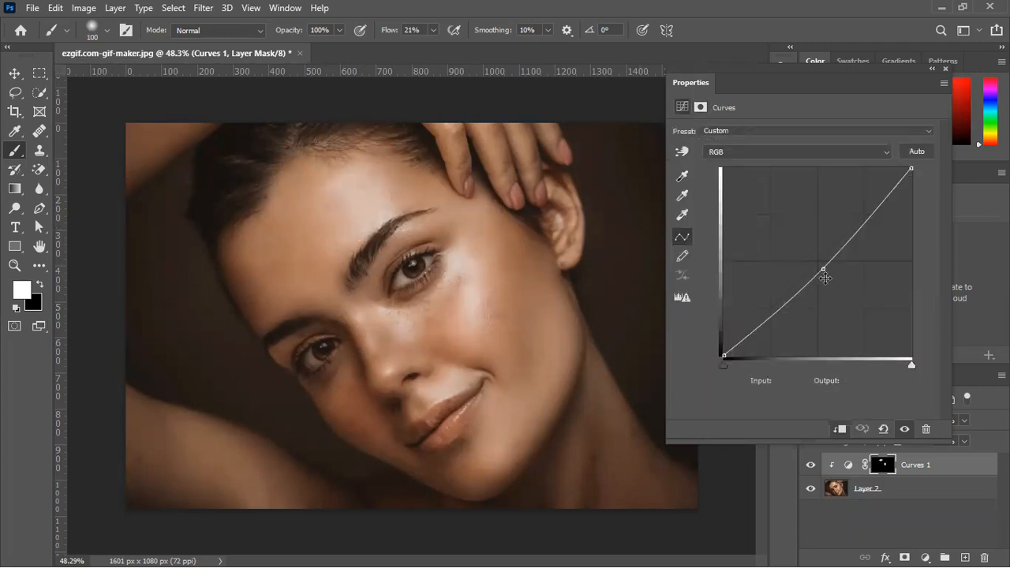
pyautogui.moveTo(825, 271)
pyautogui.mouseDown()
pyautogui.moveTo(832, 288)
pyautogui.moveTo(817, 270)
pyautogui.mouseUp()
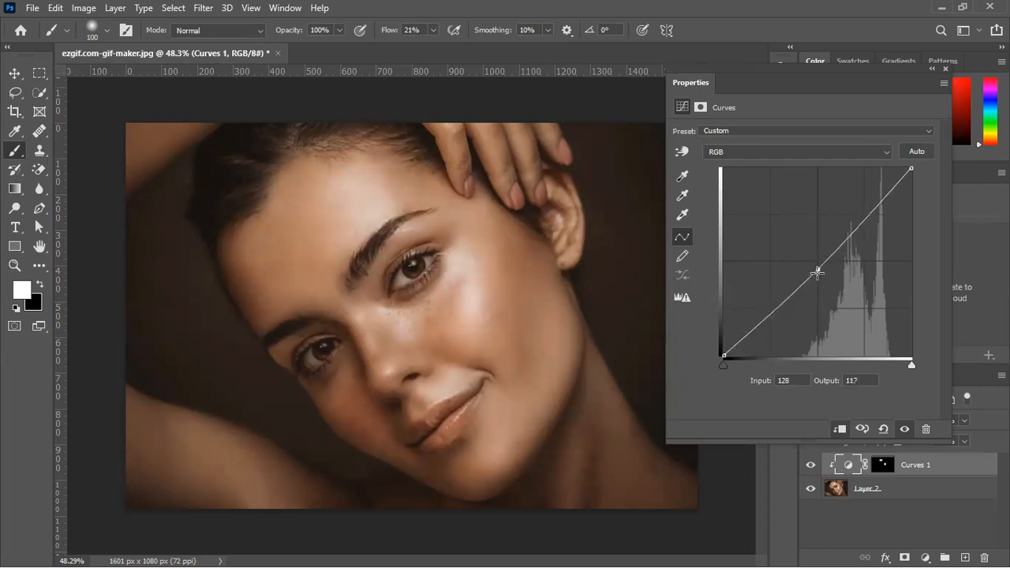
pyautogui.click(810, 464)
pyautogui.click(808, 466)
# Delete the Curves 1 adjustment layer, keeping only Layer 2
pyautogui.click(944, 70)
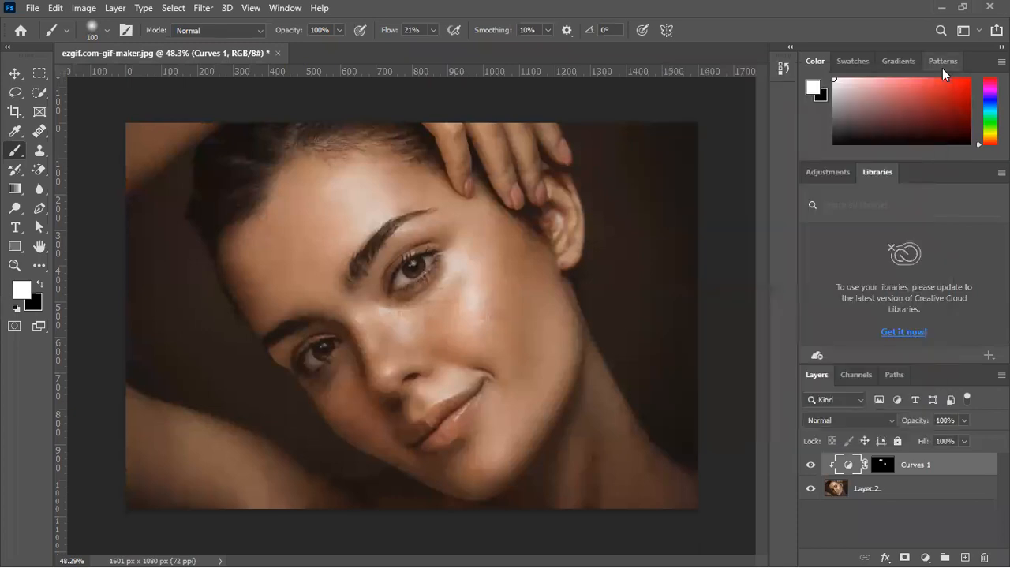
pyautogui.press('Delete')
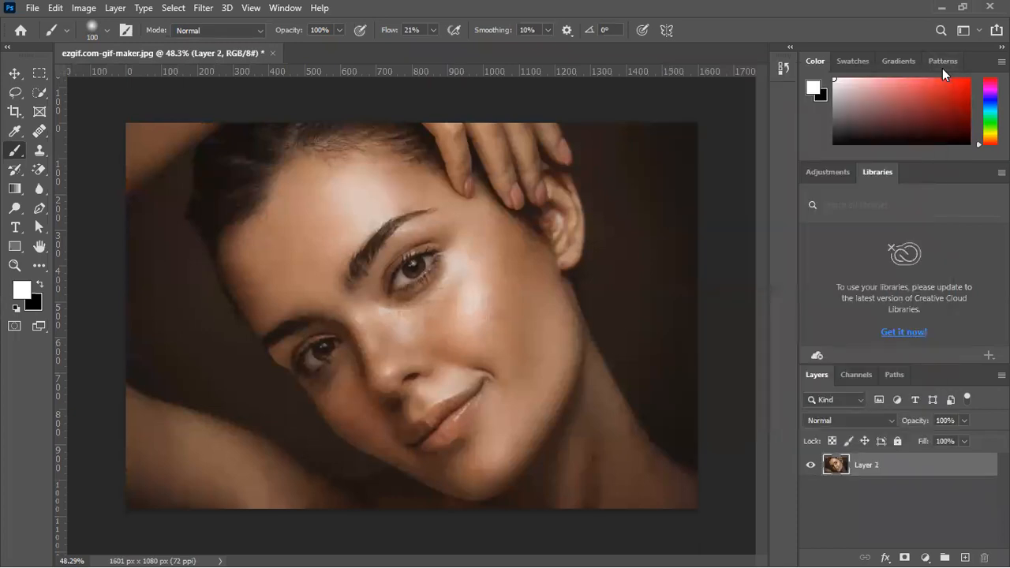
# Choose the Color Replacement Tool for the lips and set its brush size to 30 px
pyautogui.scroll(11, 422, 498)
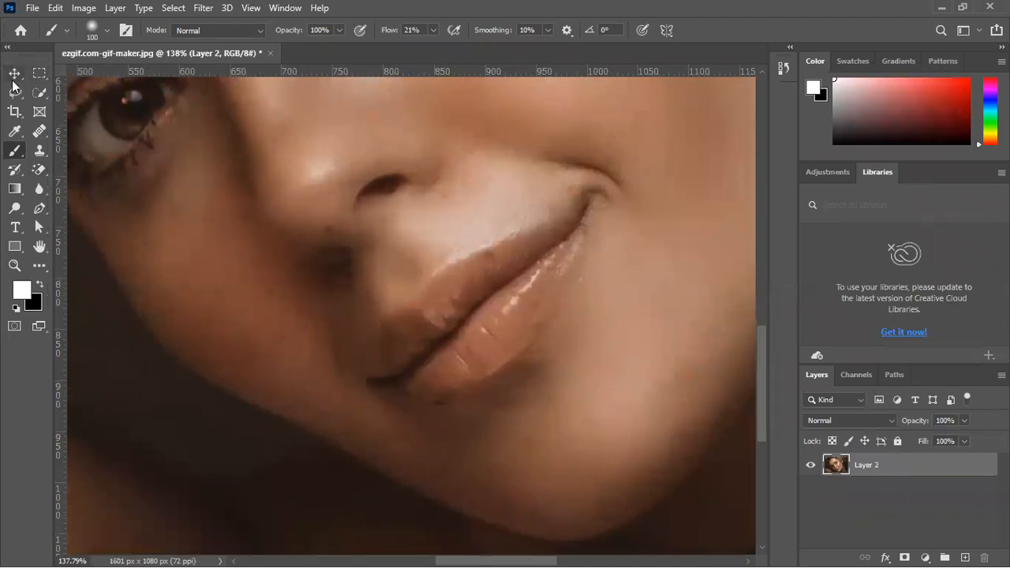
pyautogui.rightClick(20, 155)
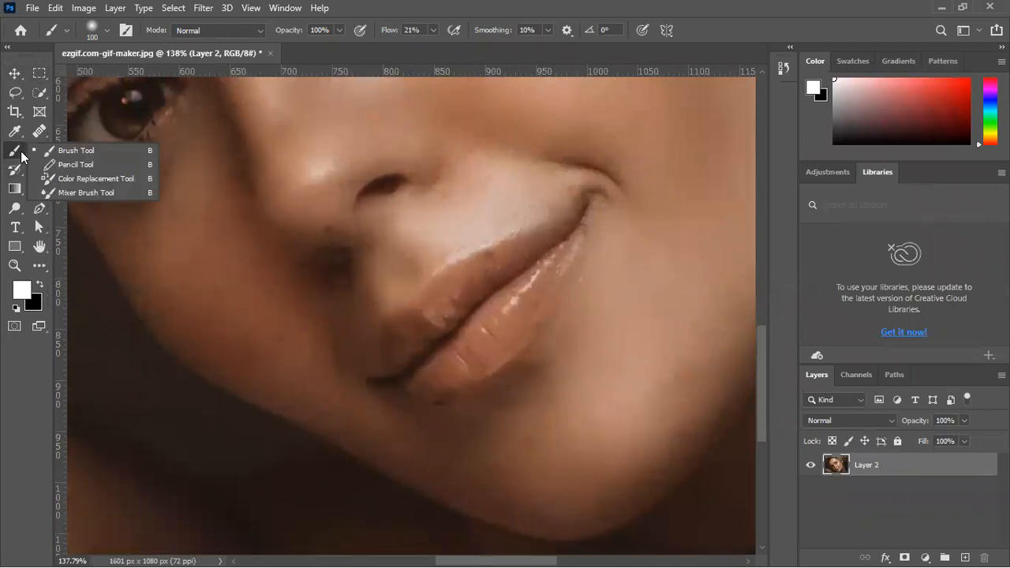
pyautogui.click(14, 73)
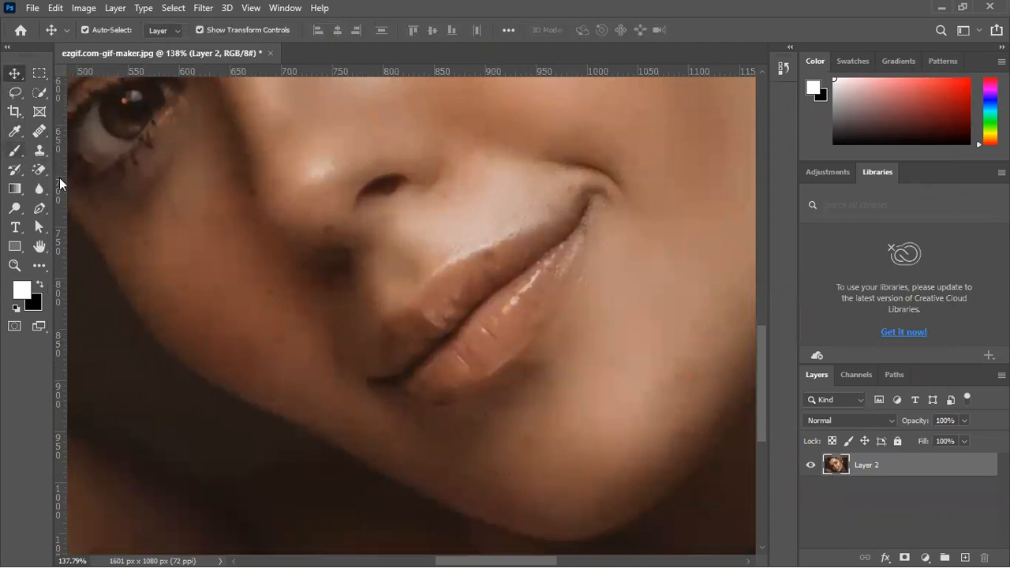
pyautogui.click(18, 171)
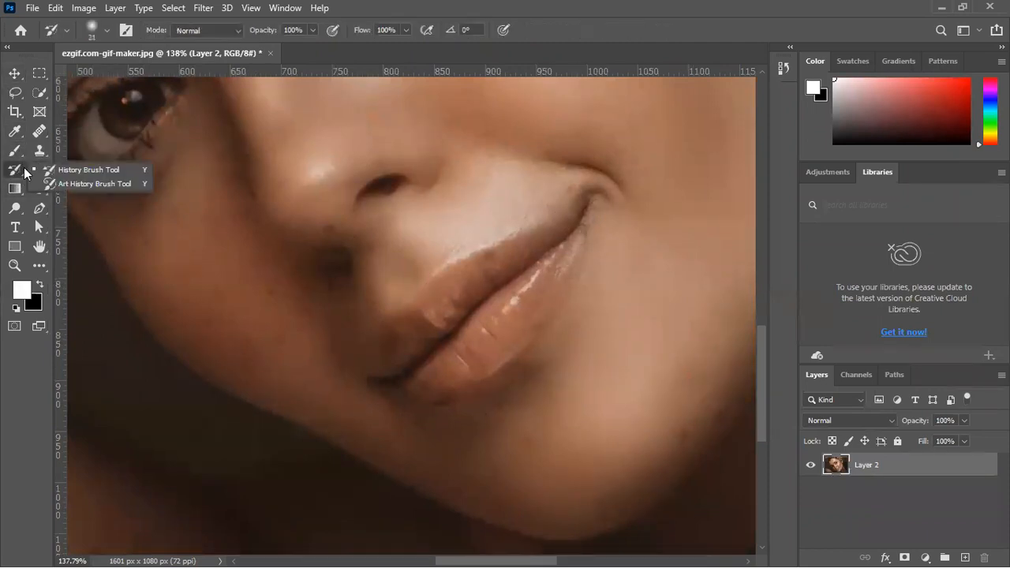
pyautogui.click(15, 151)
pyautogui.rightClick(15, 151)
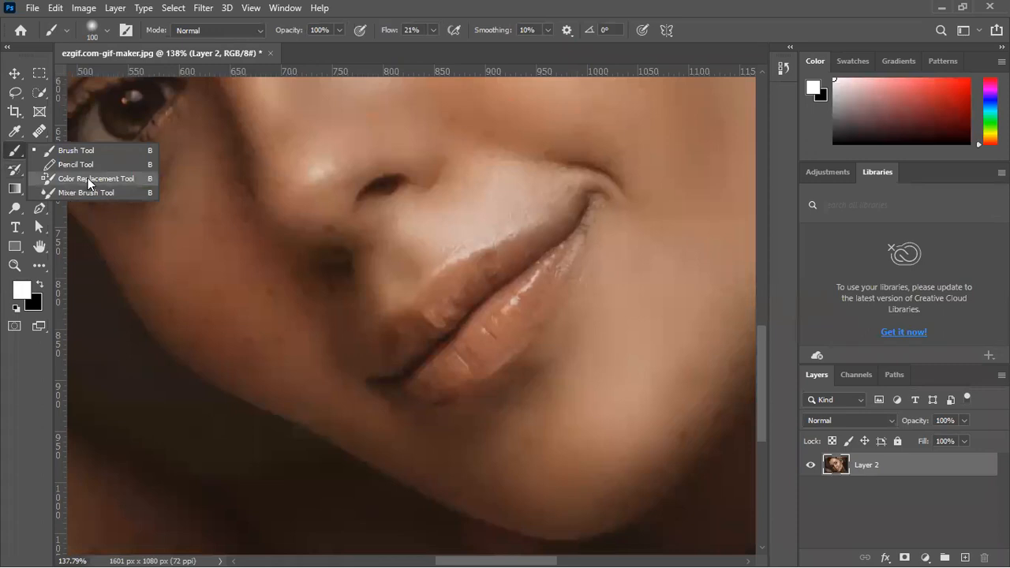
pyautogui.click(88, 178)
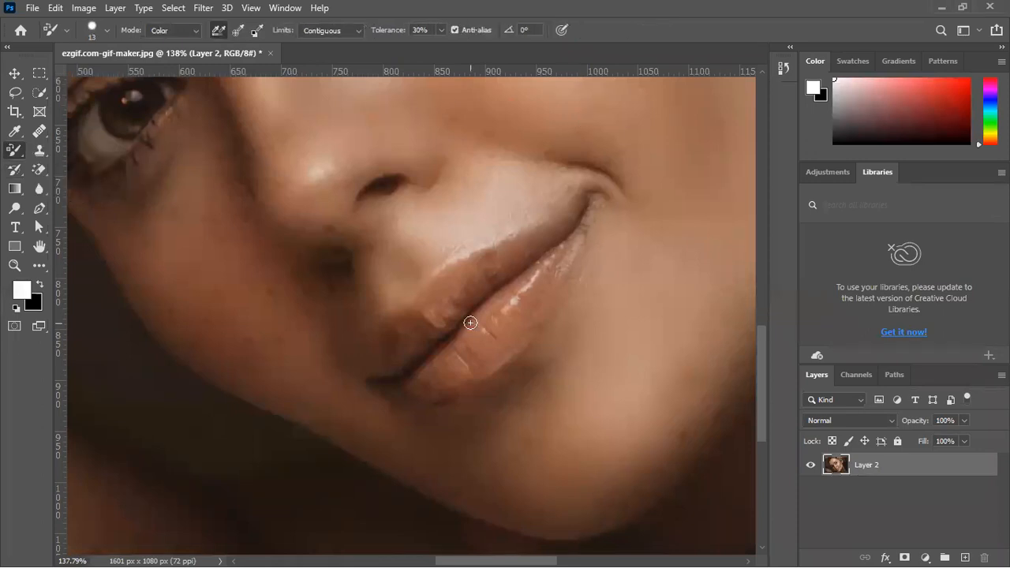
pyautogui.press(']')
pyautogui.press(']')
pyautogui.press(']')
pyautogui.press(']')
pyautogui.press(']')
# Try to recolor the lower lip with white using Once sampling, and undo the strokes
pyautogui.click(236, 34)
pyautogui.moveTo(521, 321)
pyautogui.mouseDown()
pyautogui.moveTo(483, 354)
pyautogui.moveTo(523, 303)
pyautogui.mouseUp()
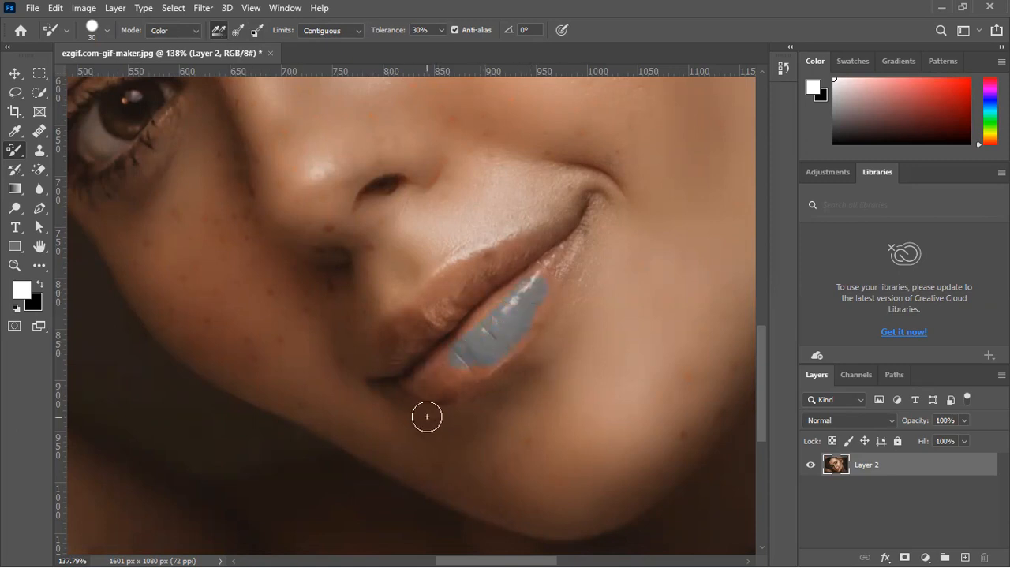
pyautogui.moveTo(437, 359)
pyautogui.mouseDown()
pyautogui.moveTo(531, 288)
pyautogui.moveTo(459, 366)
pyautogui.moveTo(500, 315)
pyautogui.moveTo(471, 365)
pyautogui.moveTo(506, 317)
pyautogui.mouseUp()
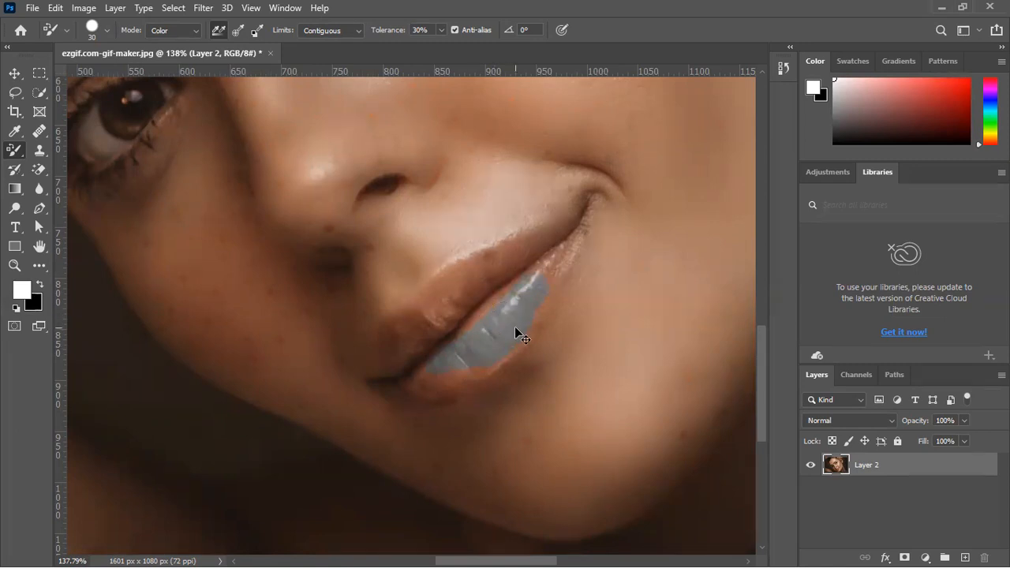
pyautogui.hotkey('ctrl', 'z')
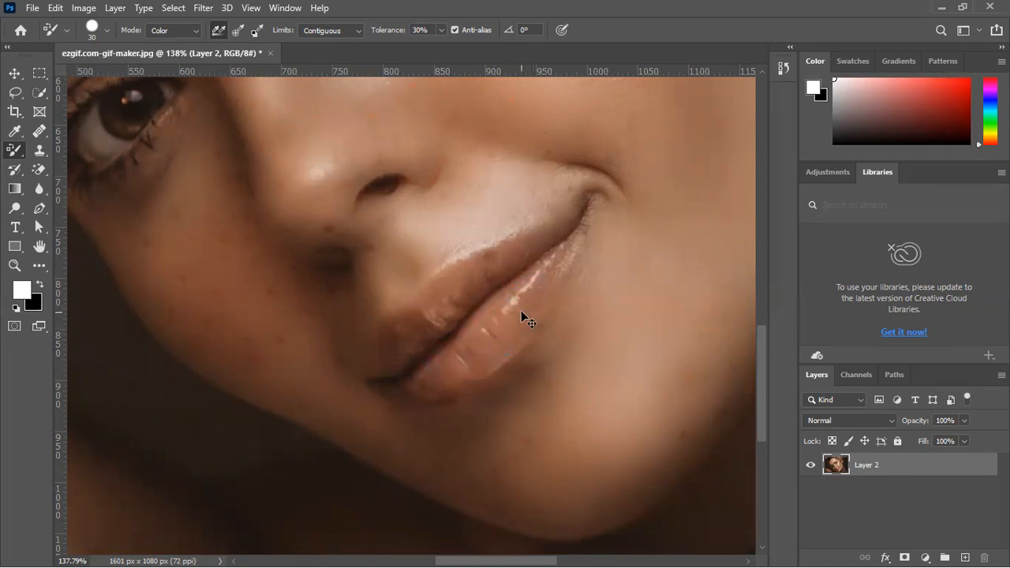
pyautogui.click(240, 34)
pyautogui.moveTo(539, 304)
pyautogui.mouseDown()
pyautogui.moveTo(482, 356)
pyautogui.moveTo(534, 297)
pyautogui.moveTo(511, 325)
pyautogui.mouseUp()
pyautogui.hotkey('ctrl', 'z')
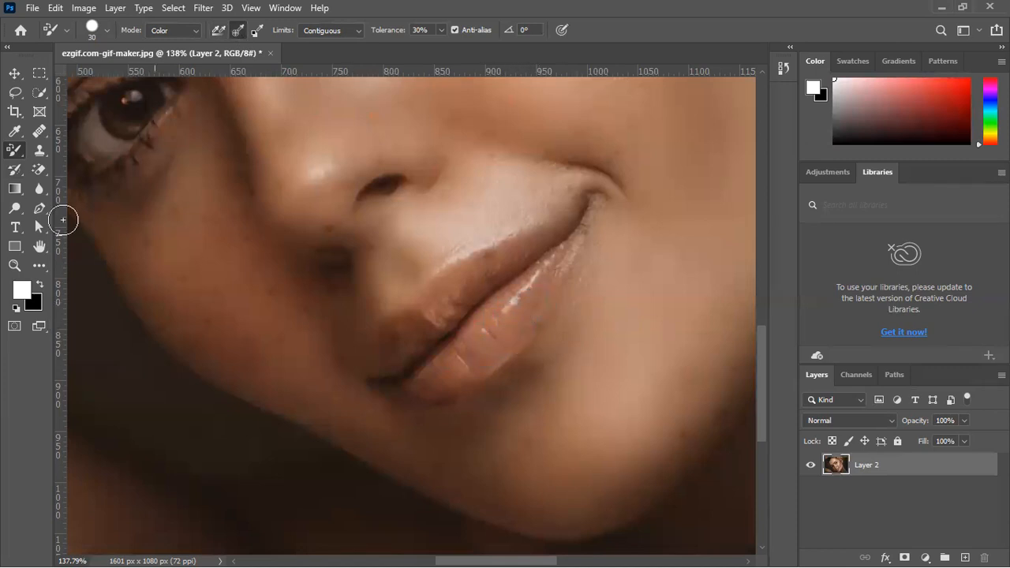
# Set the Color Replacement sampling to Continuous and the foreground color to coral red ff4e4e
pyautogui.click(257, 30)
pyautogui.click(218, 30)
pyautogui.click(22, 291)
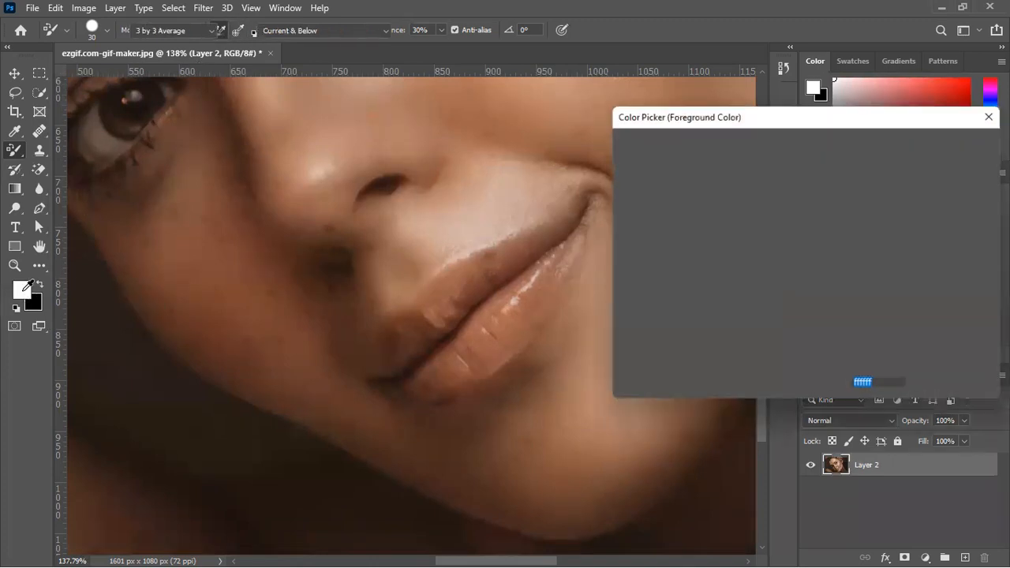
pyautogui.moveTo(713, 203); pyautogui.dragTo(748, 149)
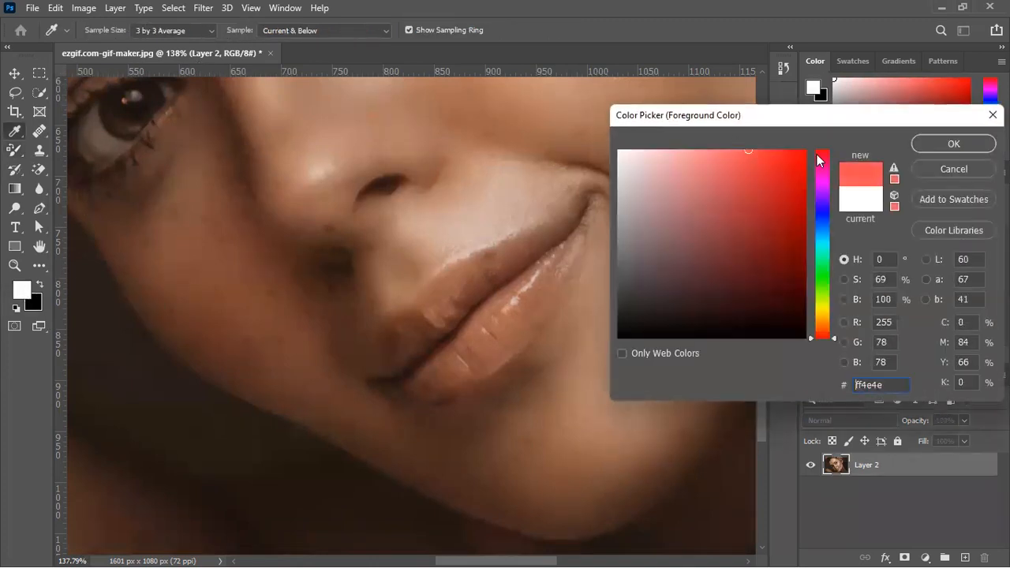
pyautogui.click(939, 142)
# Try to recolor the upper and lower lips with ff4e4e using the Color Replacement Tool
pyautogui.moveTo(511, 307); pyautogui.dragTo(476, 357)
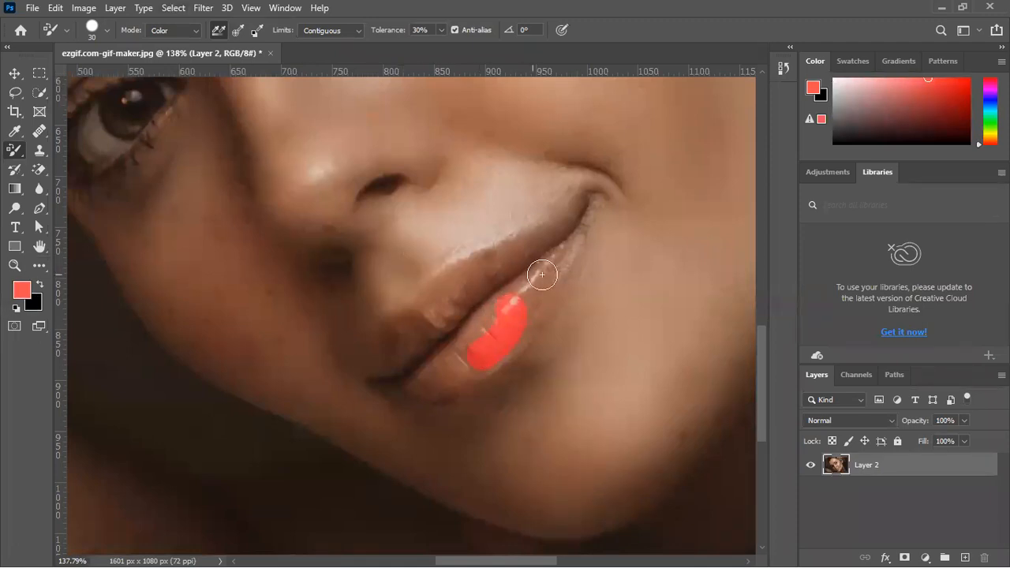
pyautogui.moveTo(561, 243)
pyautogui.mouseDown()
pyautogui.moveTo(511, 305)
pyautogui.moveTo(515, 283)
pyautogui.moveTo(433, 343)
pyautogui.moveTo(486, 289)
pyautogui.moveTo(444, 363)
pyautogui.moveTo(439, 340)
pyautogui.moveTo(408, 329)
pyautogui.moveTo(462, 279)
pyautogui.moveTo(563, 226)
pyautogui.moveTo(548, 268)
pyautogui.moveTo(481, 348)
pyautogui.moveTo(416, 382)
pyautogui.moveTo(480, 333)
pyautogui.moveTo(477, 359)
pyautogui.moveTo(511, 344)
pyautogui.mouseUp()
pyautogui.moveTo(548, 282); pyautogui.dragTo(586, 190)
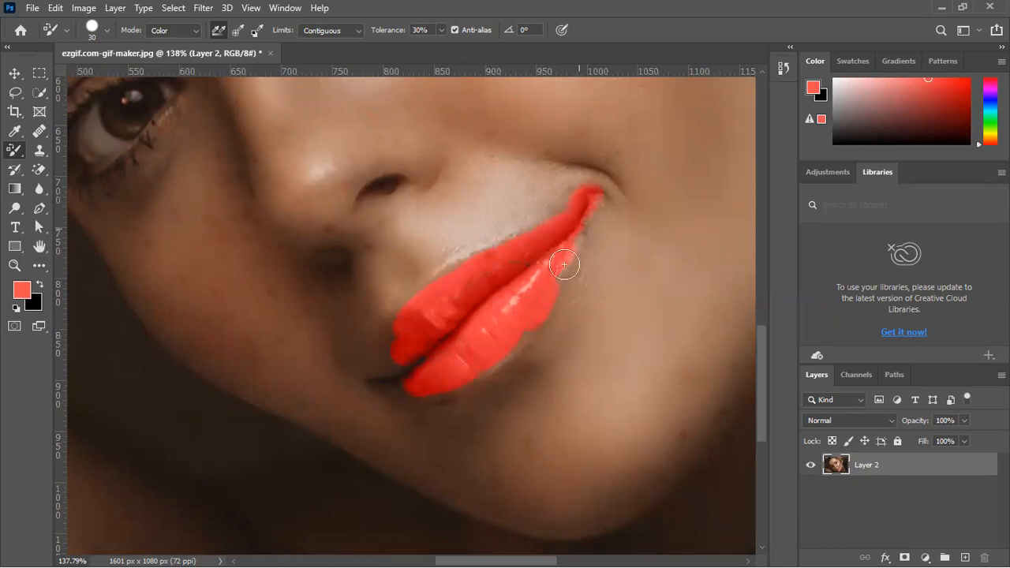
pyautogui.moveTo(581, 241)
pyautogui.mouseDown()
pyautogui.moveTo(521, 314)
pyautogui.moveTo(576, 261)
pyautogui.moveTo(603, 190)
pyautogui.moveTo(549, 293)
pyautogui.moveTo(591, 241)
pyautogui.moveTo(564, 277)
pyautogui.mouseUp()
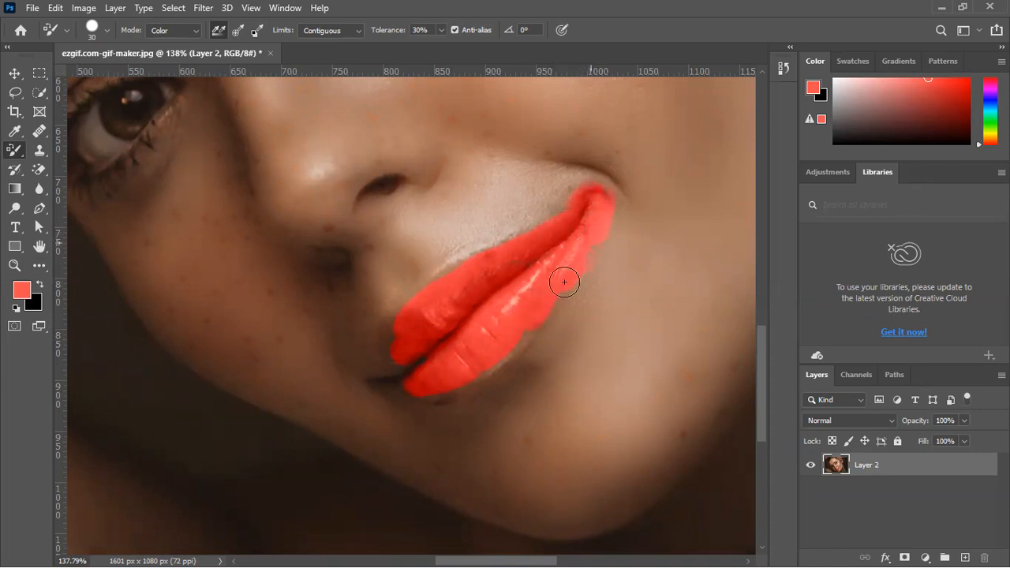
pyautogui.moveTo(471, 383)
pyautogui.mouseDown()
pyautogui.moveTo(373, 388)
pyautogui.moveTo(454, 366)
pyautogui.mouseUp()
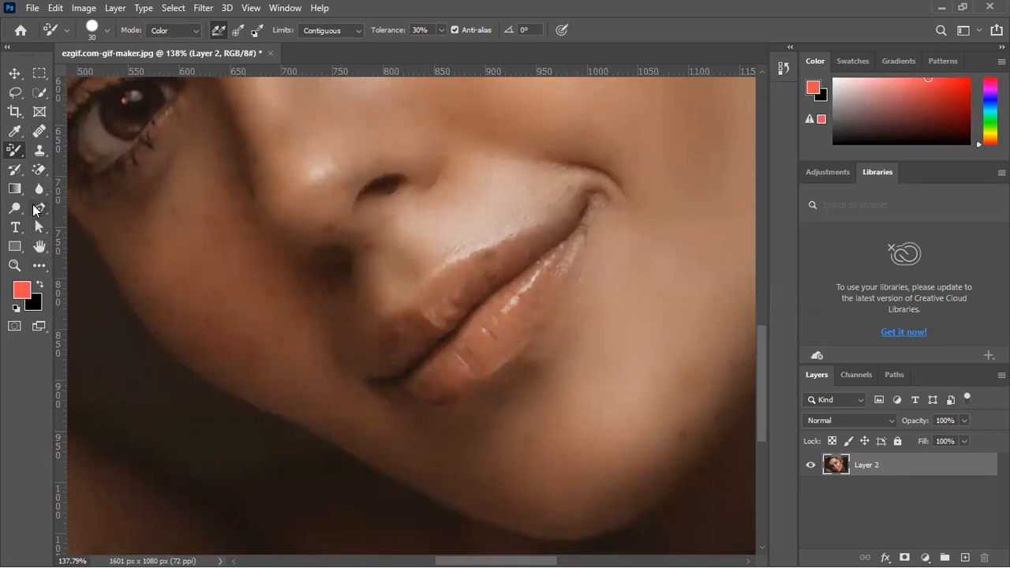
# Start a Pen tool path with its first anchor at the smiling corner of the mouth
pyautogui.click(40, 208)
pyautogui.click(79, 210)
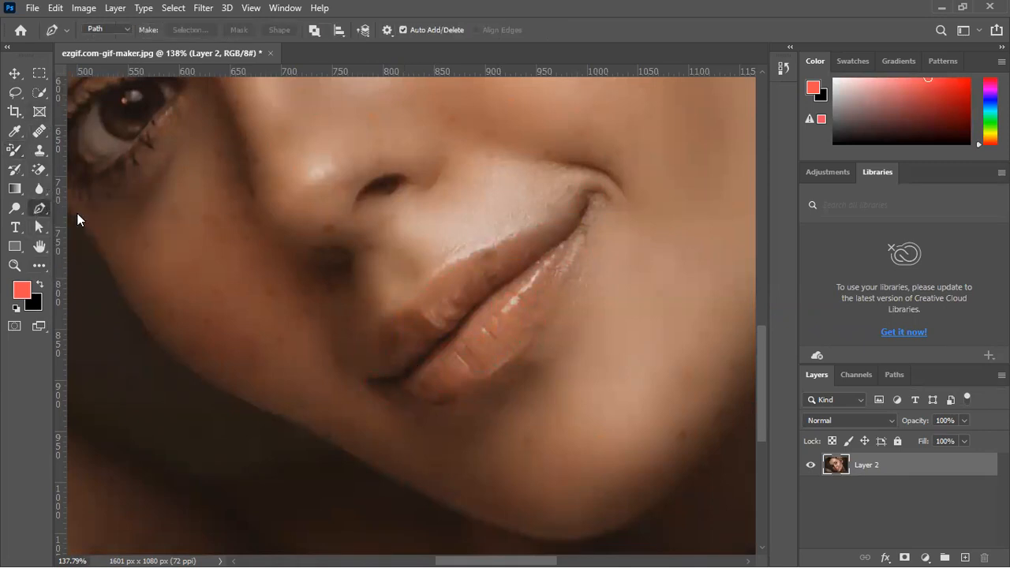
pyautogui.scroll(5, 552, 259)
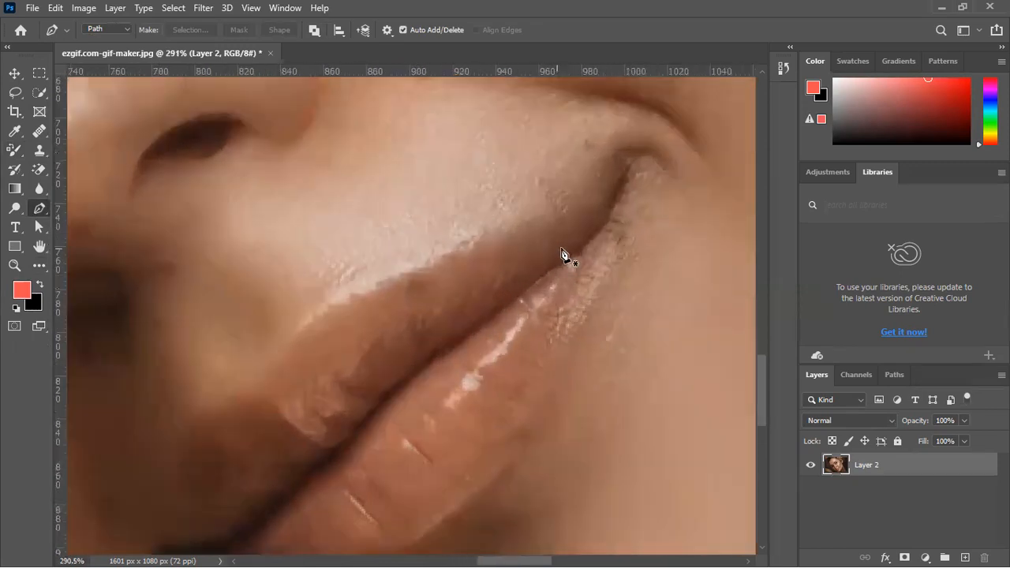
pyautogui.click(645, 169)
pyautogui.hotkey('ctrl', 'z')
pyautogui.click(635, 175)
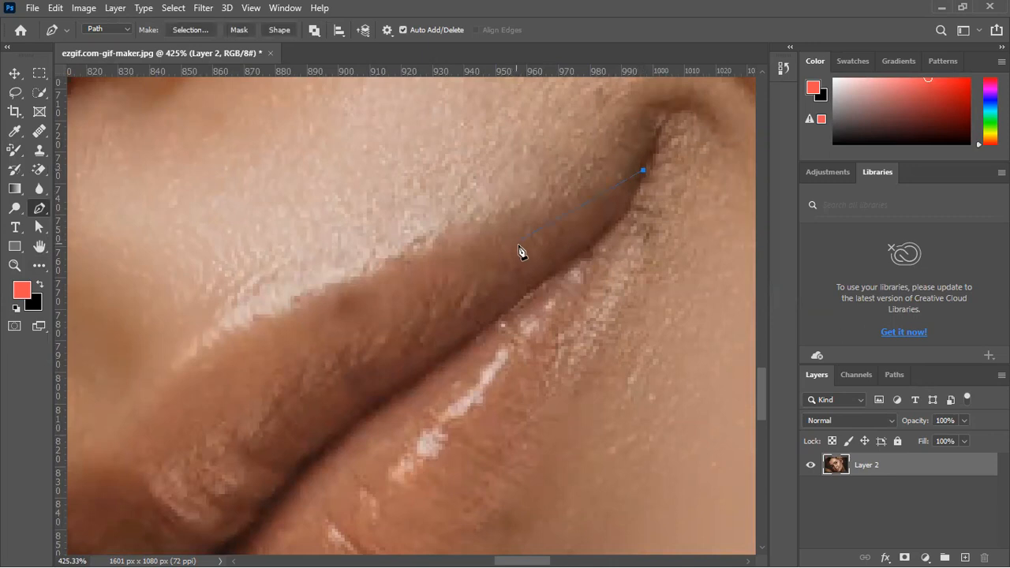
pyautogui.scroll(-2, 523, 251)
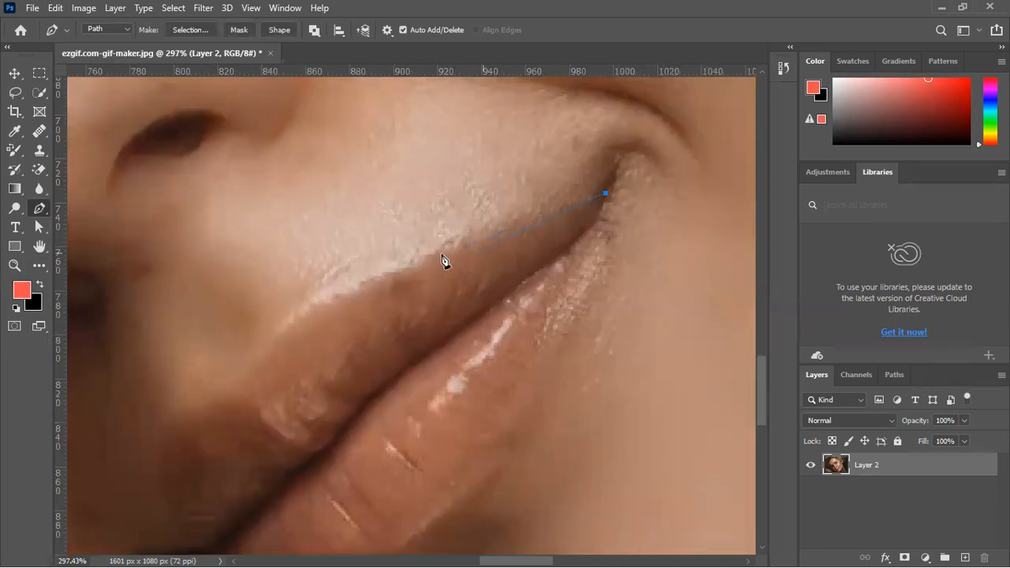
# Trace the upper lip's outer edge with curved path segments to the opposite corner of the mouth
pyautogui.moveTo(385, 279); pyautogui.dragTo(309, 319)
pyautogui.keyDown('alt'); pyautogui.click(387, 273); pyautogui.keyUp('alt')
pyautogui.moveTo(328, 390); pyautogui.dragTo(587, 286)
pyautogui.moveTo(504, 274); pyautogui.dragTo(465, 344)
pyautogui.keyDown('alt'); pyautogui.click(505, 274); pyautogui.keyUp('alt')
pyautogui.moveTo(420, 425); pyautogui.dragTo(459, 426)
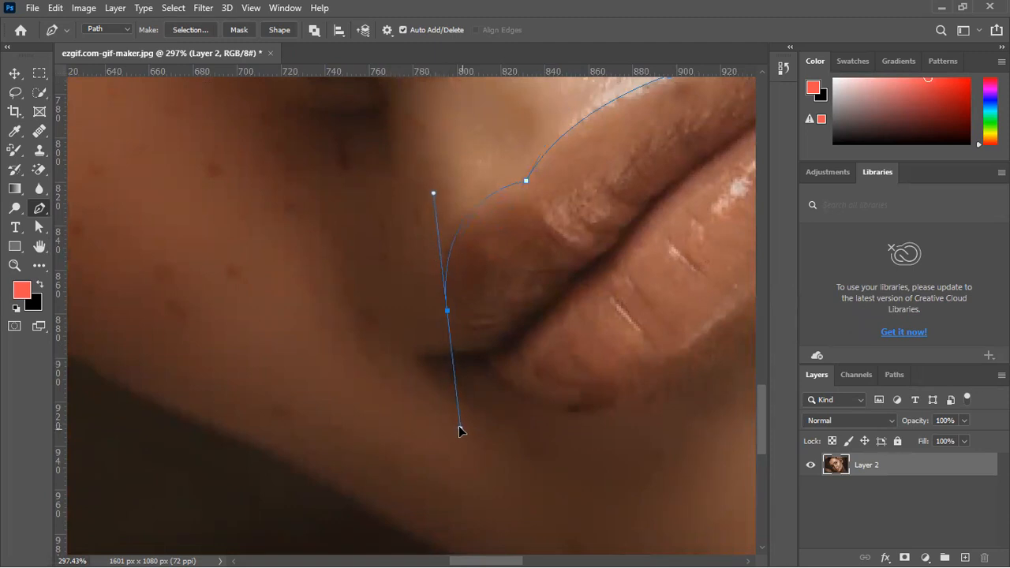
pyautogui.click(447, 311)
pyautogui.moveTo(417, 361); pyautogui.dragTo(402, 377)
# Continue the path along the lower lip's outer edge and close it at the starting anchor
pyautogui.scroll(-8, 460, 368)
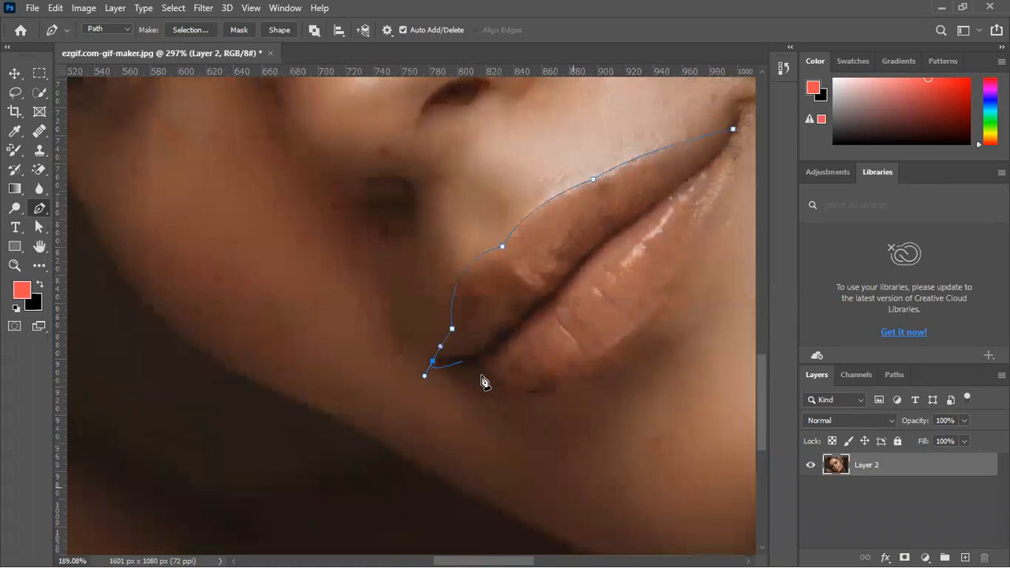
pyautogui.scroll(5, 335, 415)
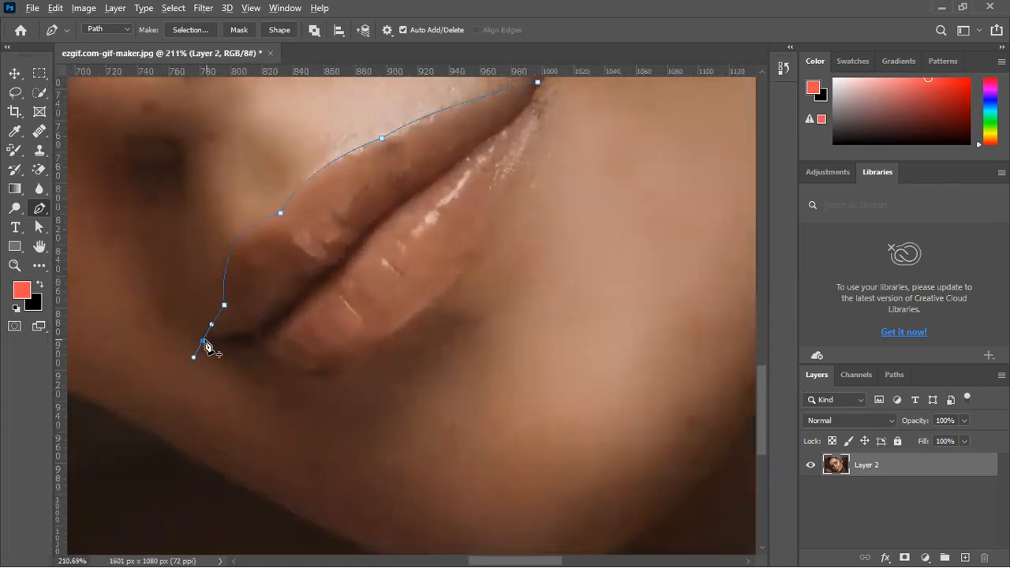
pyautogui.click(203, 342)
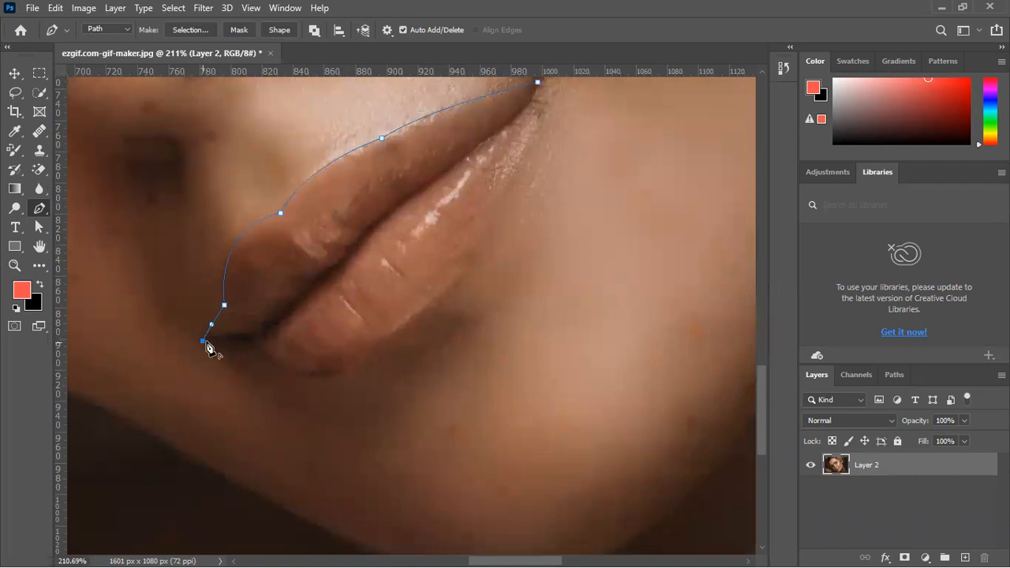
pyautogui.click(246, 337)
pyautogui.moveTo(334, 375); pyautogui.dragTo(398, 366)
pyautogui.keyDown('alt'); pyautogui.click(334, 375); pyautogui.keyUp('alt')
pyautogui.moveTo(463, 295); pyautogui.dragTo(365, 368)
pyautogui.click(350, 353)
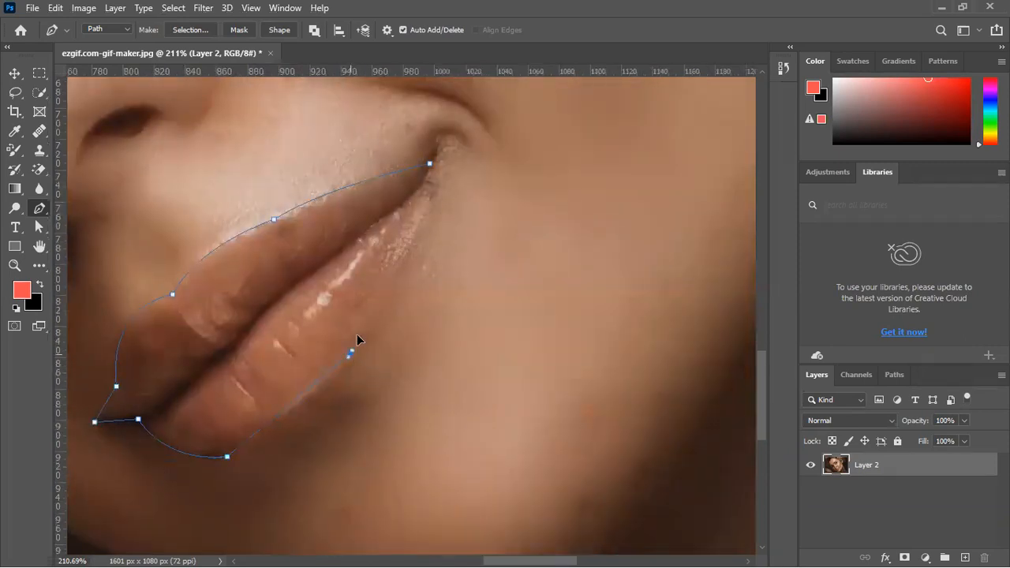
pyautogui.moveTo(371, 317); pyautogui.dragTo(370, 339)
pyautogui.keyDown('alt'); pyautogui.click(350, 353); pyautogui.keyUp('alt')
pyautogui.moveTo(430, 164); pyautogui.dragTo(419, 138)
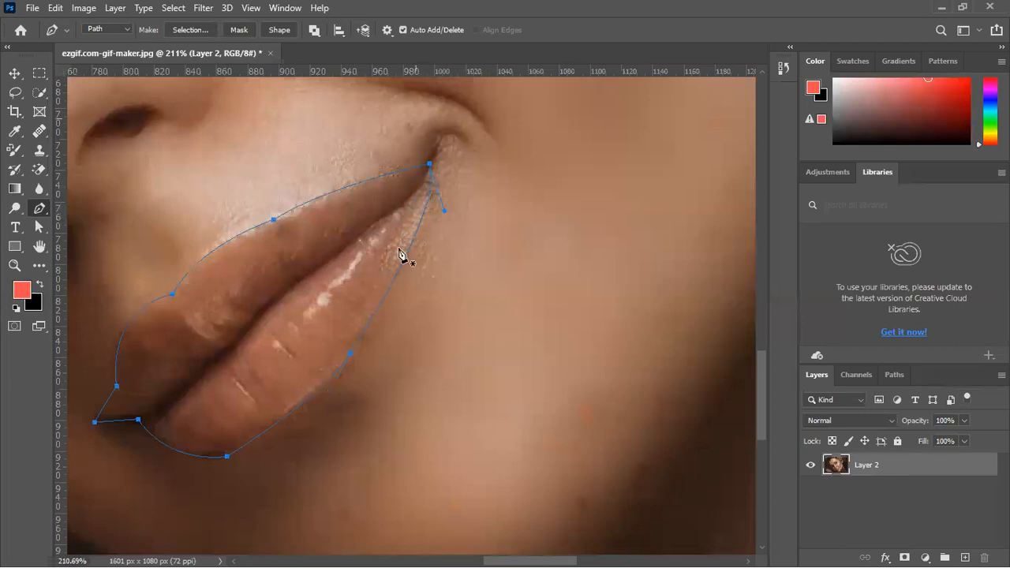
# Convert the closed lip path into a selection
pyautogui.scroll(-4, 359, 328)
pyautogui.scroll(-3, 359, 328)
pyautogui.hotkey('ctrl', 'Return')
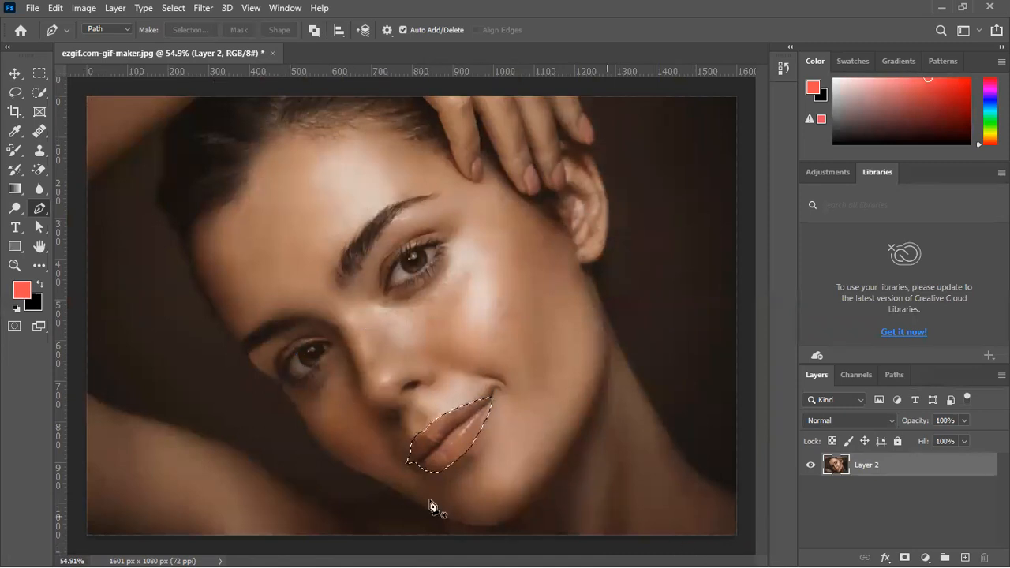
# Try adding an empty layer above Layer 2 with the lips selected, and undo it
pyautogui.scroll(4, 500, 401)
pyautogui.scroll(-3, 509, 407)
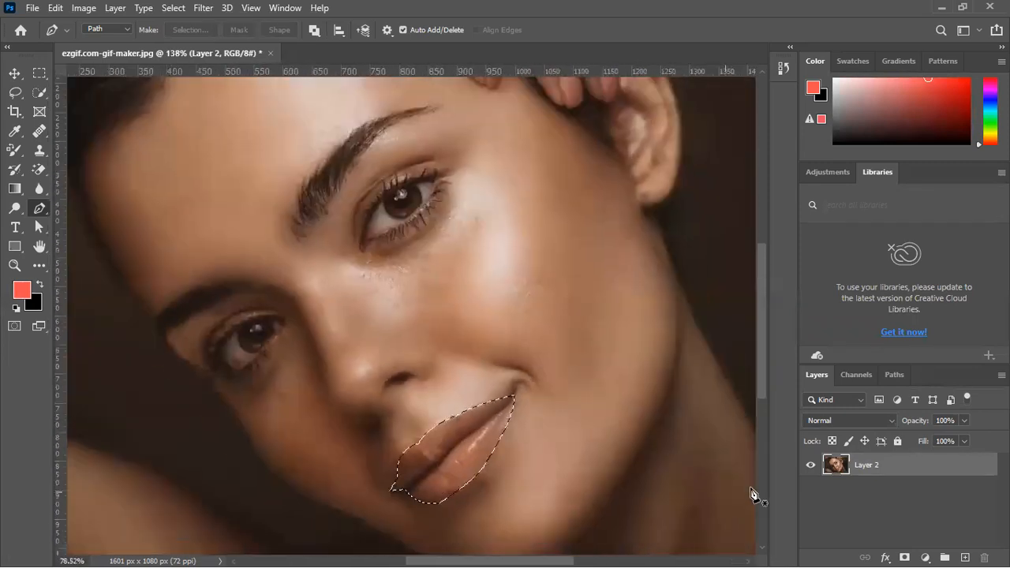
pyautogui.scroll(-2, 753, 496)
pyautogui.click(964, 557)
pyautogui.scroll(2, 500, 453)
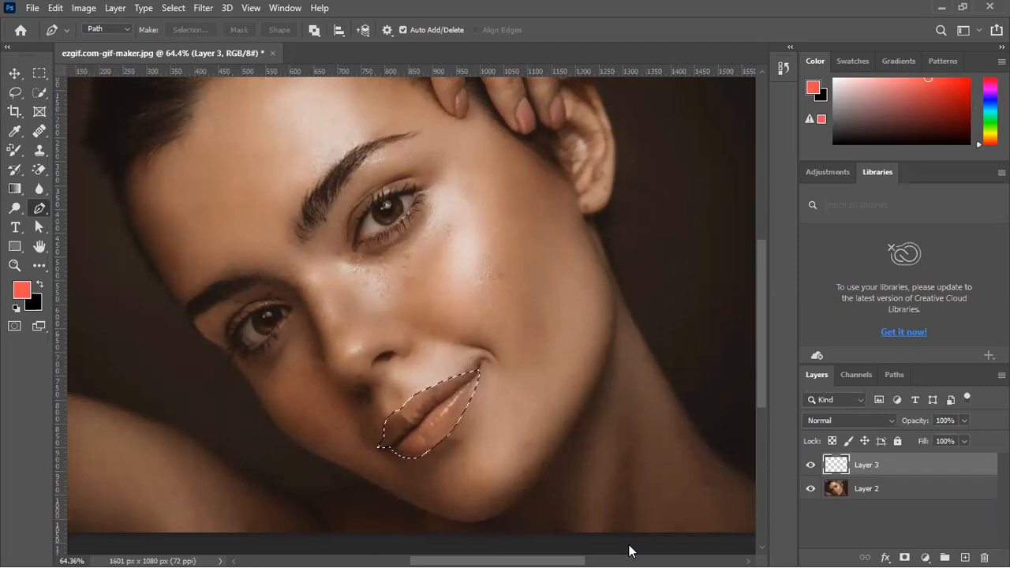
pyautogui.hotkey('ctrl', 'z')
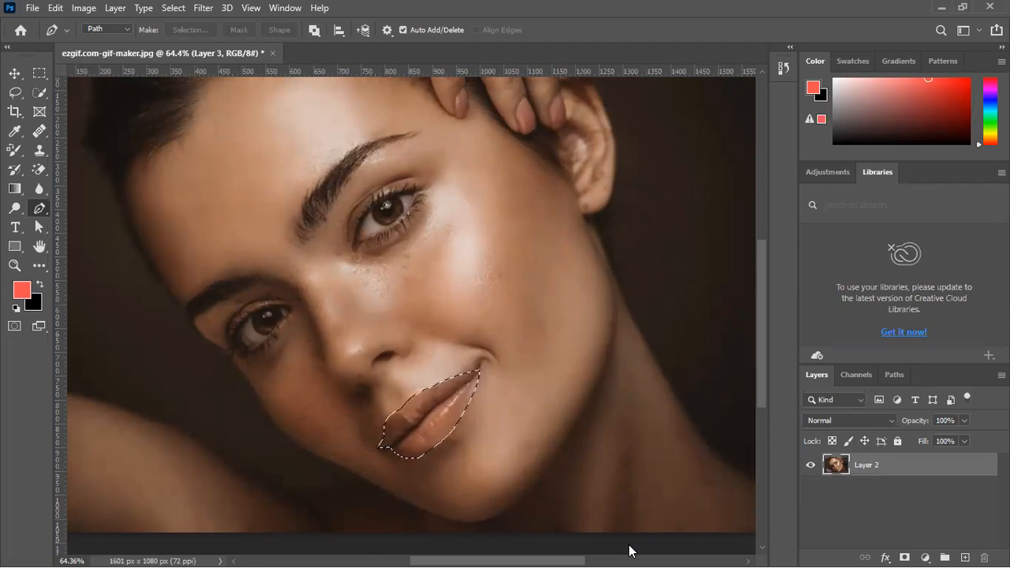
# Add a Solid Color fill layer masked to the lip selection, using coral red ff4d4d
pyautogui.click(925, 557)
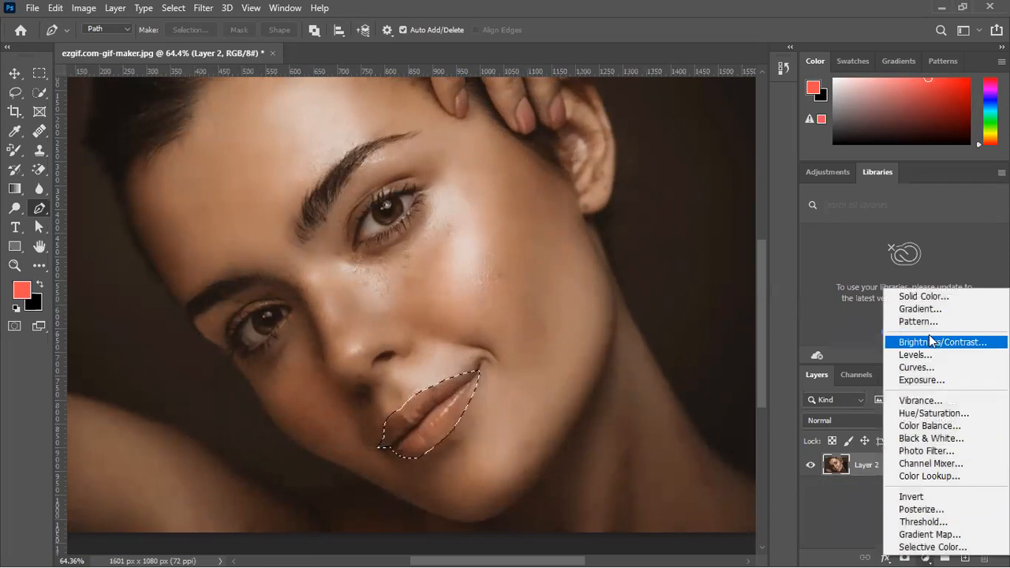
pyautogui.click(923, 299)
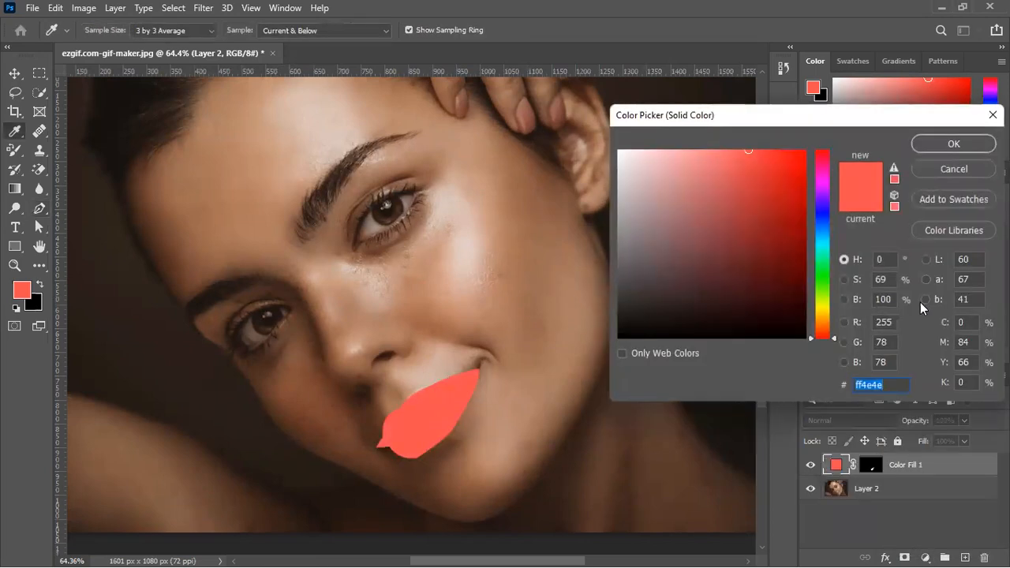
pyautogui.click(822, 149)
pyautogui.click(764, 156)
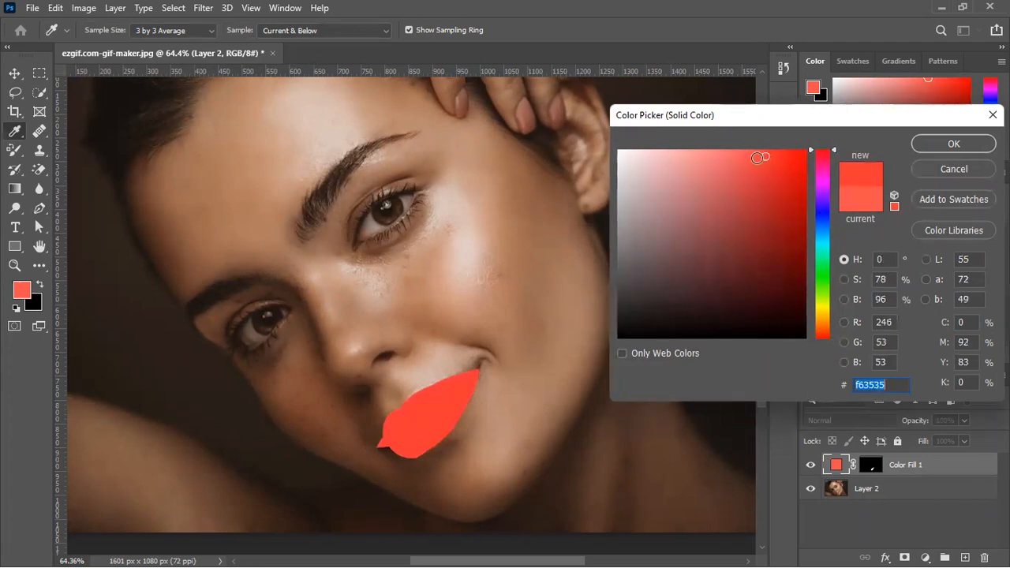
pyautogui.click(723, 155)
pyautogui.moveTo(722, 156); pyautogui.dragTo(748, 150)
pyautogui.click(943, 149)
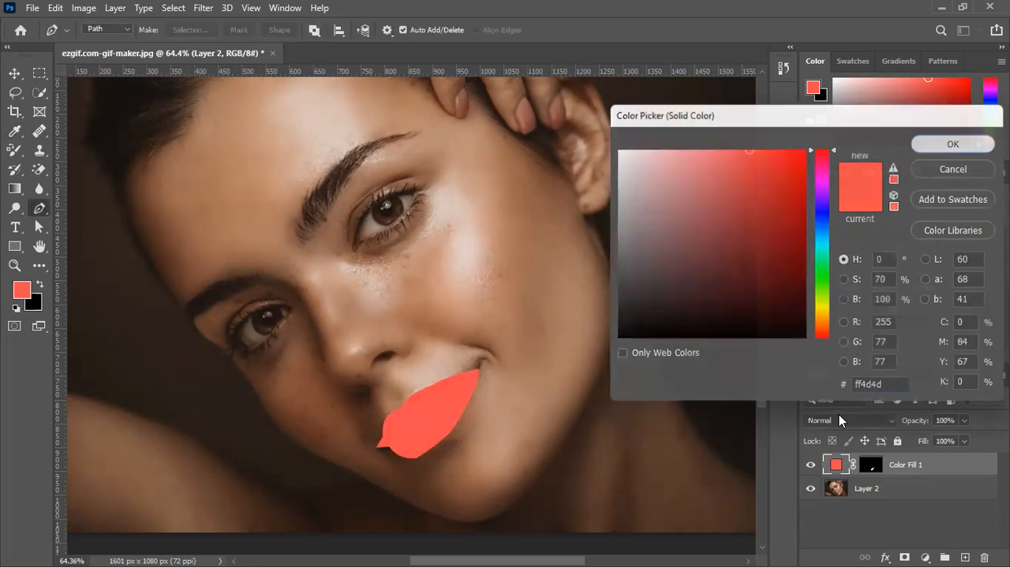
# Set the lip color fill's blend mode to Soft Light and inspect the lips up close
pyautogui.click(839, 420)
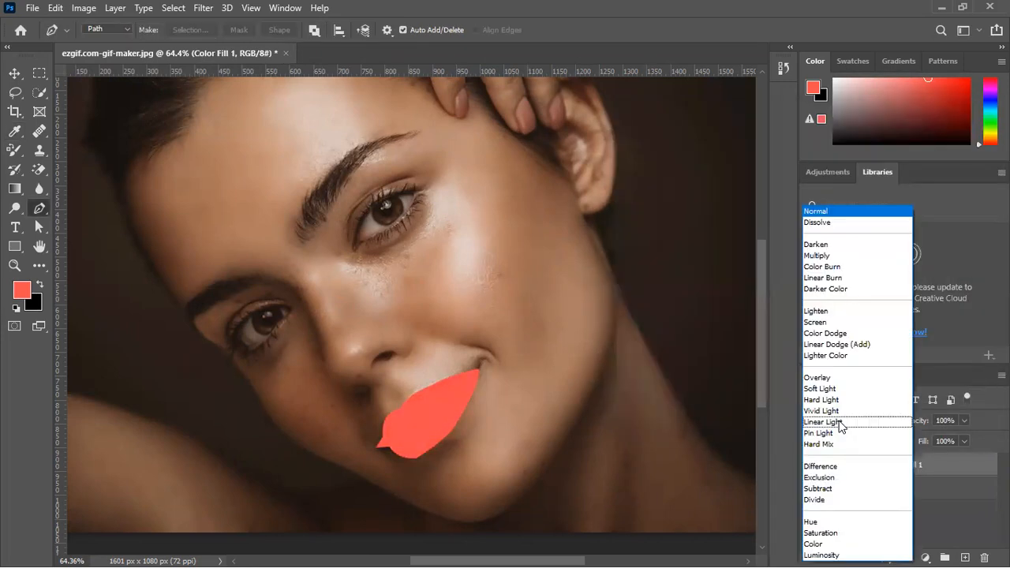
pyautogui.click(826, 391)
pyautogui.click(14, 72)
pyautogui.click(633, 204)
pyautogui.scroll(12, 379, 415)
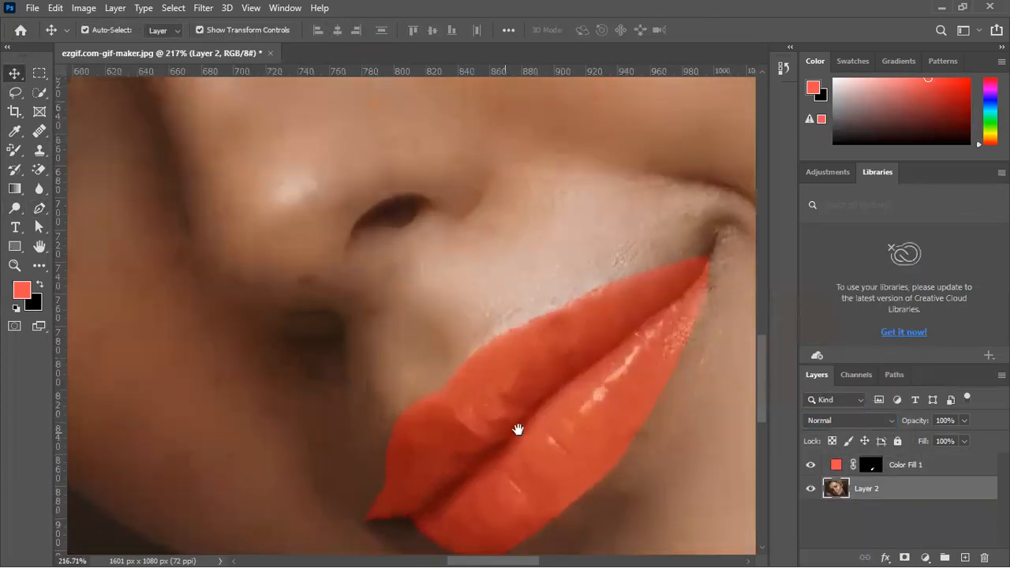
pyautogui.moveTo(517, 429); pyautogui.dragTo(462, 322)
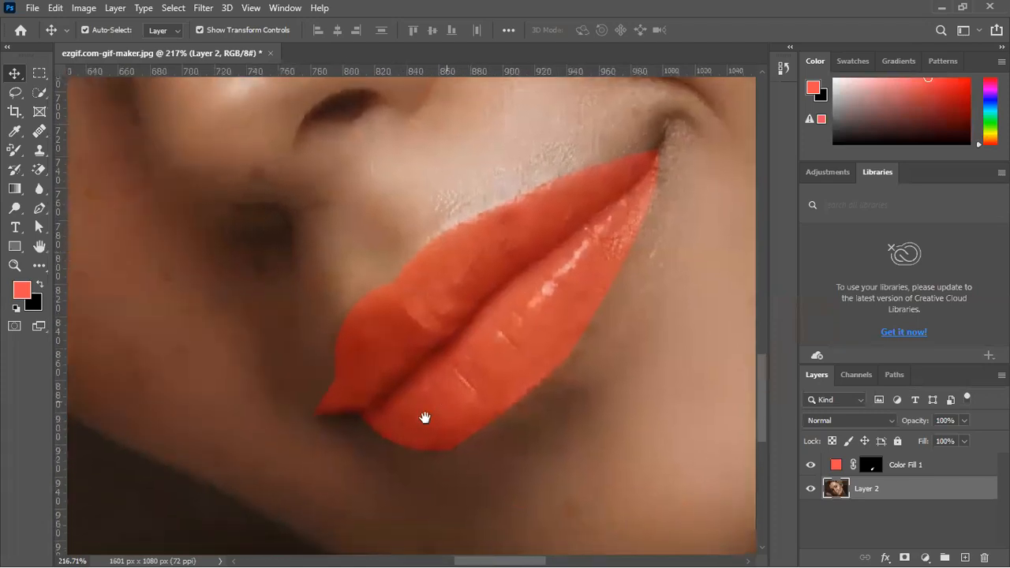
pyautogui.moveTo(424, 417); pyautogui.dragTo(385, 441)
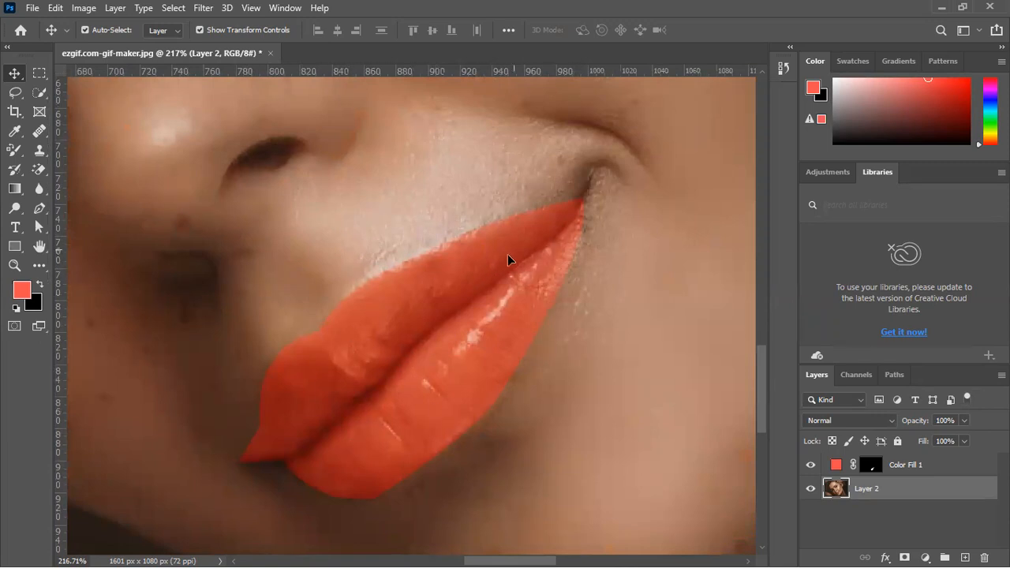
pyautogui.scroll(-3, 533, 318)
# In the lip fill's blending options, split the Underlying Layer Blend If sliders to 0/186 and 206/255
pyautogui.click(943, 464)
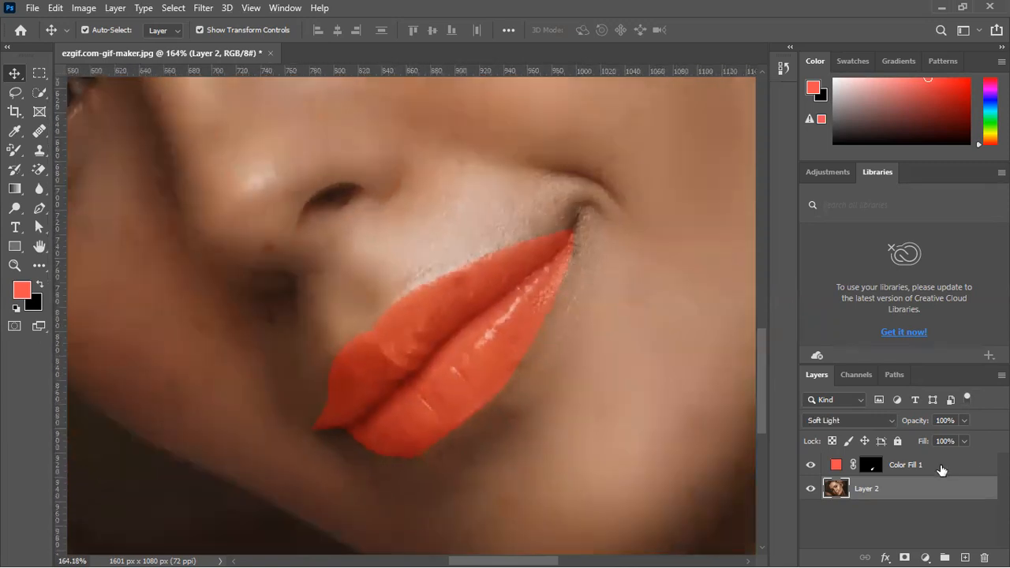
pyautogui.click(886, 555)
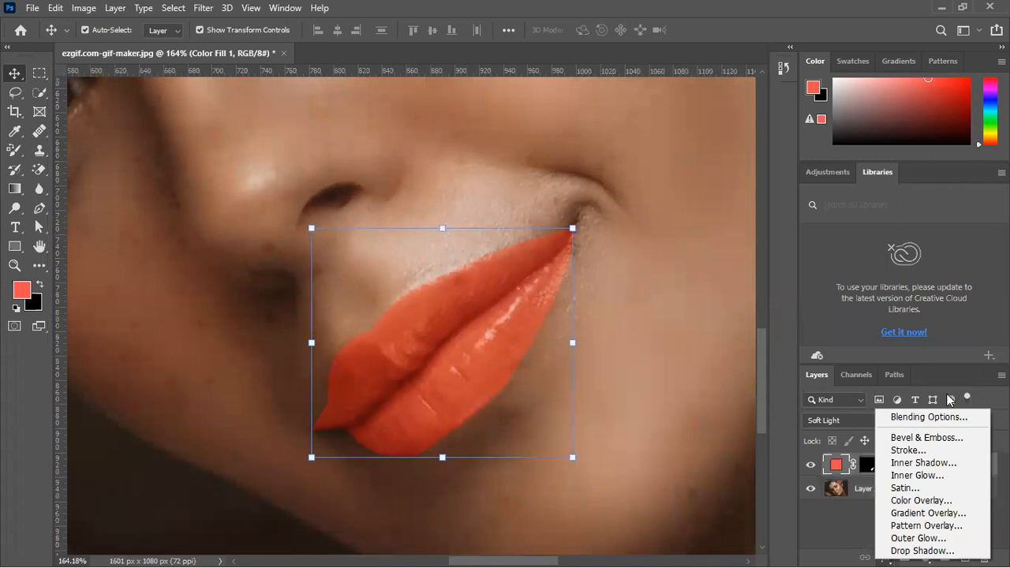
pyautogui.click(917, 417)
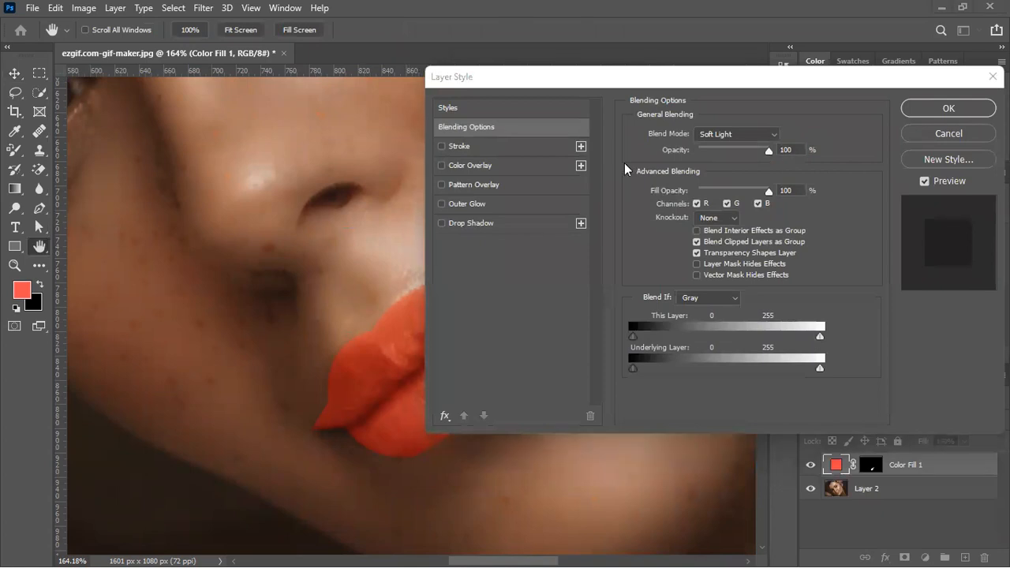
pyautogui.moveTo(762, 79); pyautogui.dragTo(899, 65)
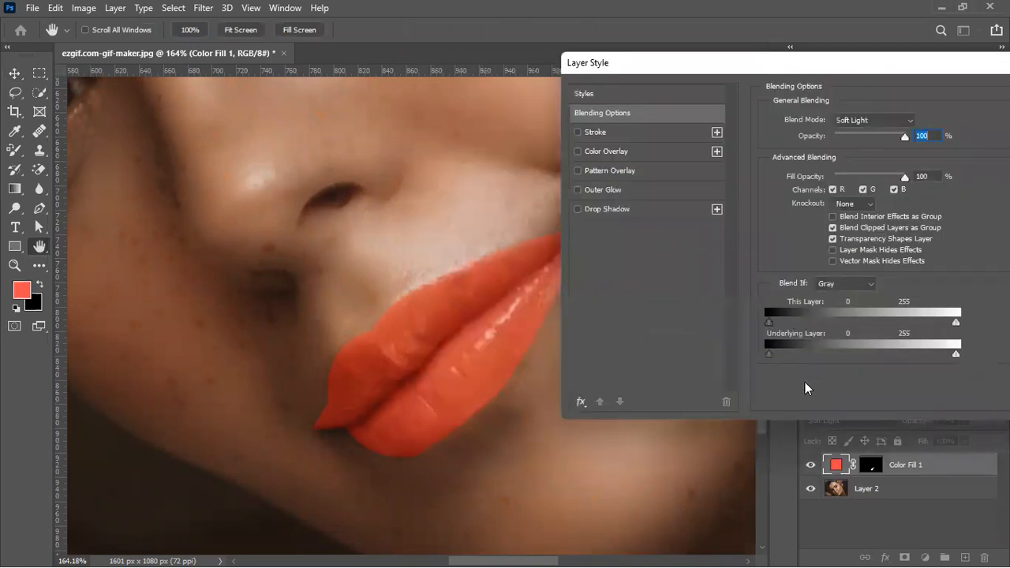
pyautogui.press('alt')
pyautogui.moveTo(773, 353); pyautogui.dragTo(787, 355)
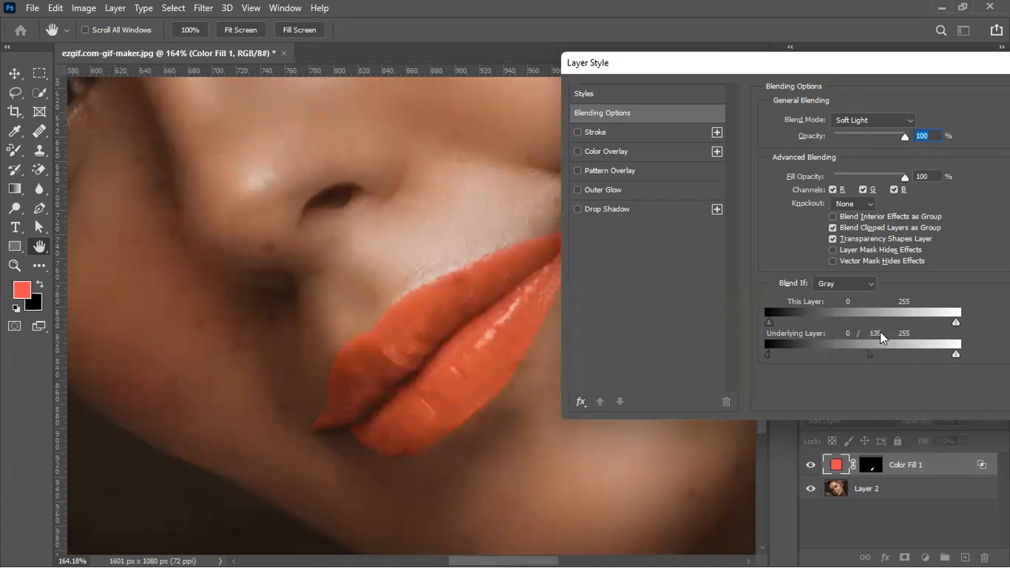
pyautogui.moveTo(890, 329); pyautogui.dragTo(695, 376)
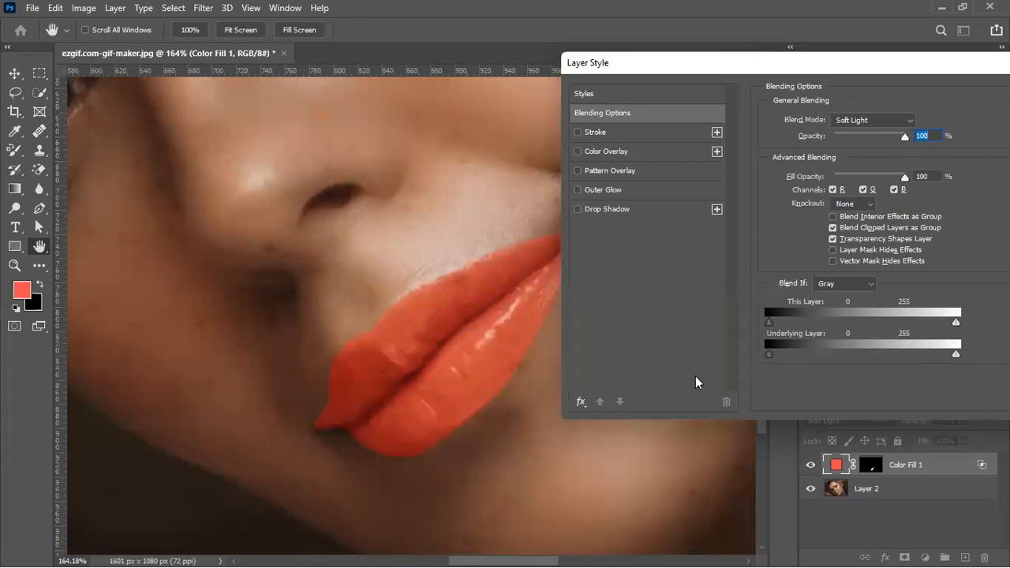
pyautogui.moveTo(769, 354); pyautogui.dragTo(695, 373)
pyautogui.moveTo(774, 353); pyautogui.dragTo(944, 335)
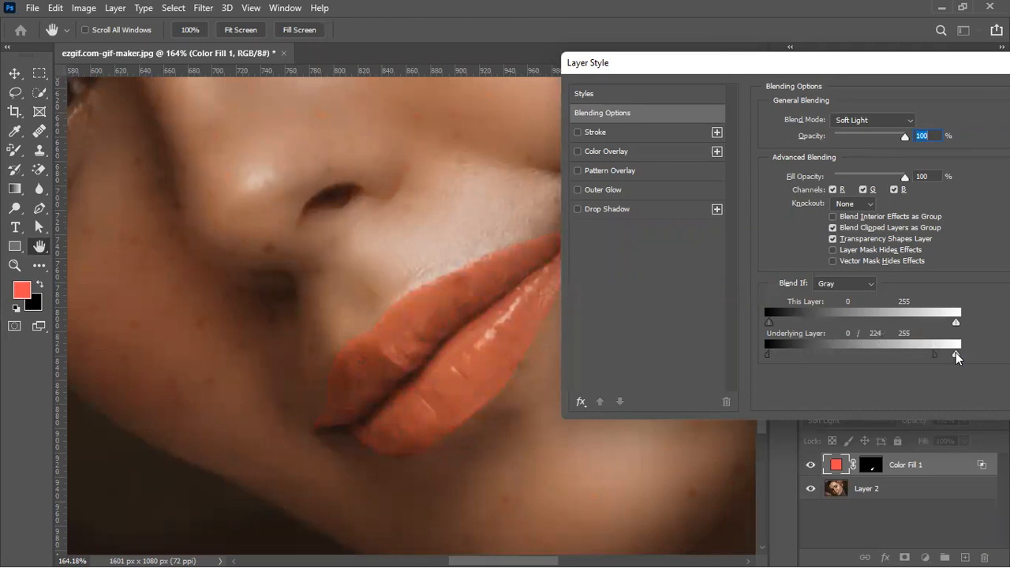
pyautogui.moveTo(954, 353); pyautogui.dragTo(929, 353)
pyautogui.moveTo(792, 354); pyautogui.dragTo(816, 354)
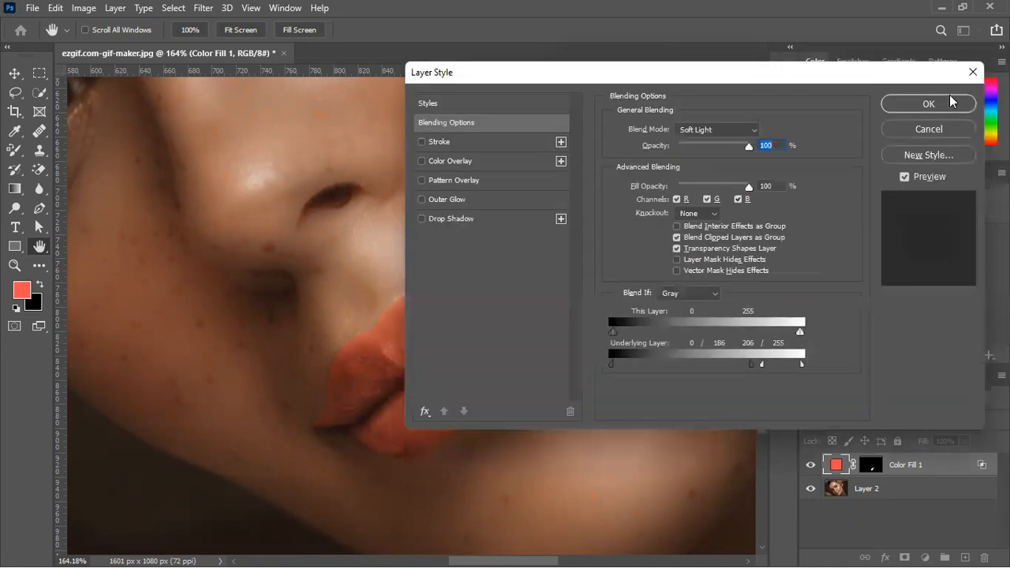
pyautogui.click(949, 103)
# Compare the lips with and without the color fill, leaving no layer selected
pyautogui.click(809, 466)
pyautogui.click(808, 467)
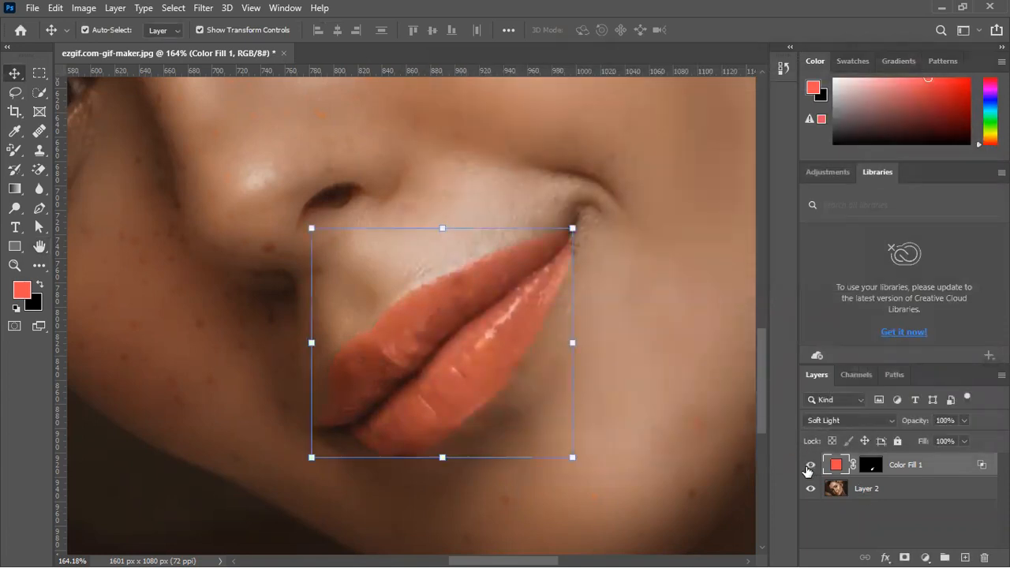
pyautogui.click(952, 527)
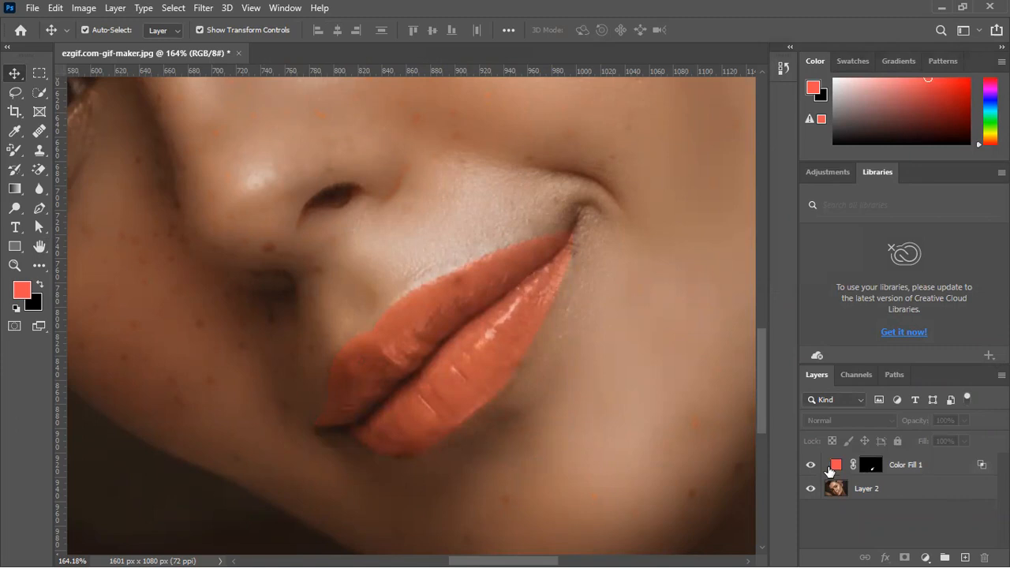
# Try other hues for the lip fill and change its color to bright green 05ff51
pyautogui.doubleClick(838, 468)
pyautogui.moveTo(748, 181)
pyautogui.mouseDown()
pyautogui.moveTo(686, 189)
pyautogui.moveTo(762, 226)
pyautogui.moveTo(686, 246)
pyautogui.moveTo(641, 226)
pyautogui.moveTo(701, 284)
pyautogui.moveTo(708, 198)
pyautogui.moveTo(683, 273)
pyautogui.moveTo(620, 232)
pyautogui.moveTo(599, 204)
pyautogui.mouseUp()
pyautogui.click(597, 198)
pyautogui.click(628, 193)
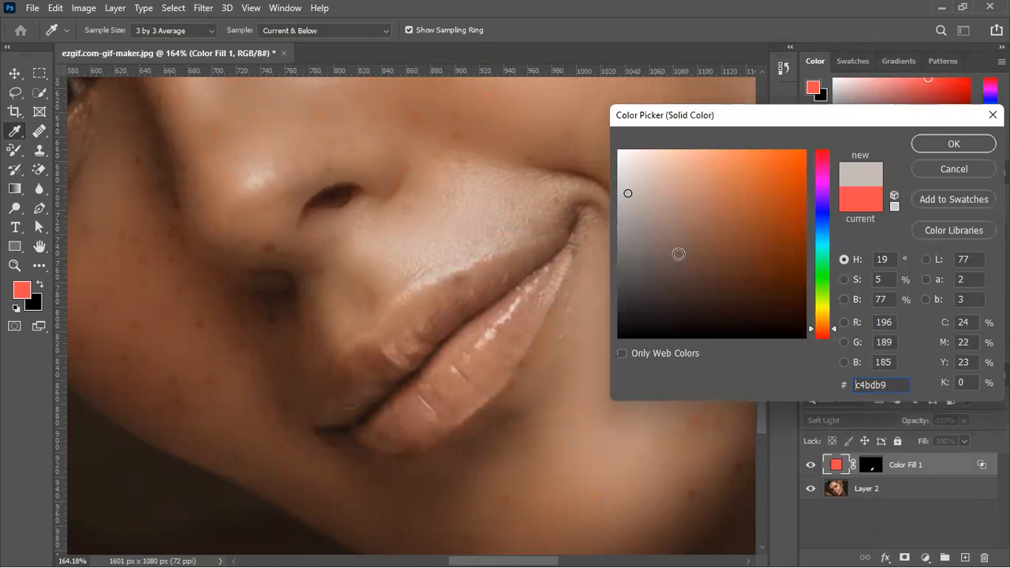
pyautogui.click(794, 153)
pyautogui.click(820, 239)
pyautogui.moveTo(818, 257)
pyautogui.mouseDown()
pyautogui.moveTo(828, 306)
pyautogui.moveTo(838, 254)
pyautogui.moveTo(837, 266)
pyautogui.mouseUp()
pyautogui.moveTo(769, 210); pyautogui.dragTo(803, 108)
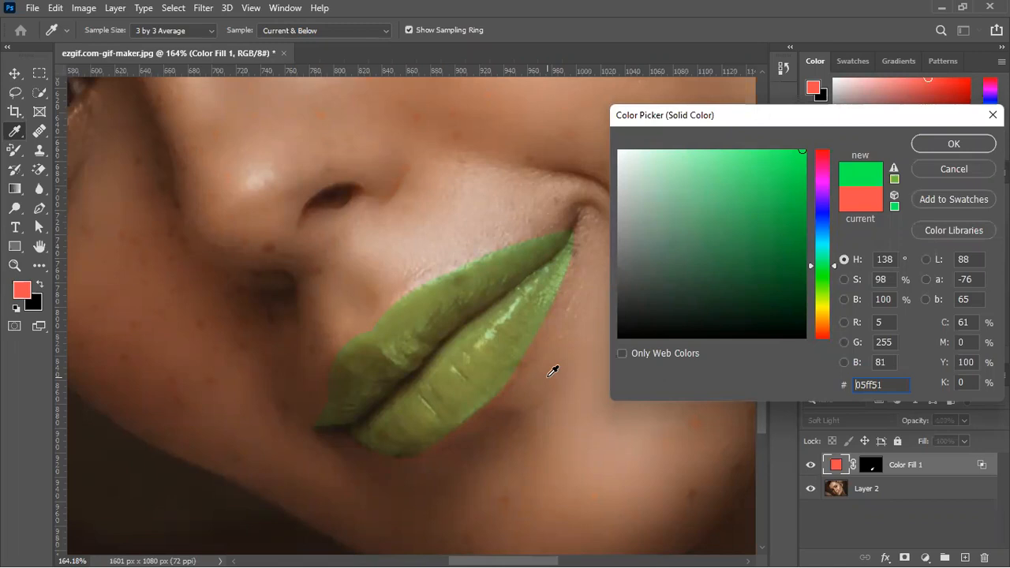
pyautogui.click(953, 144)
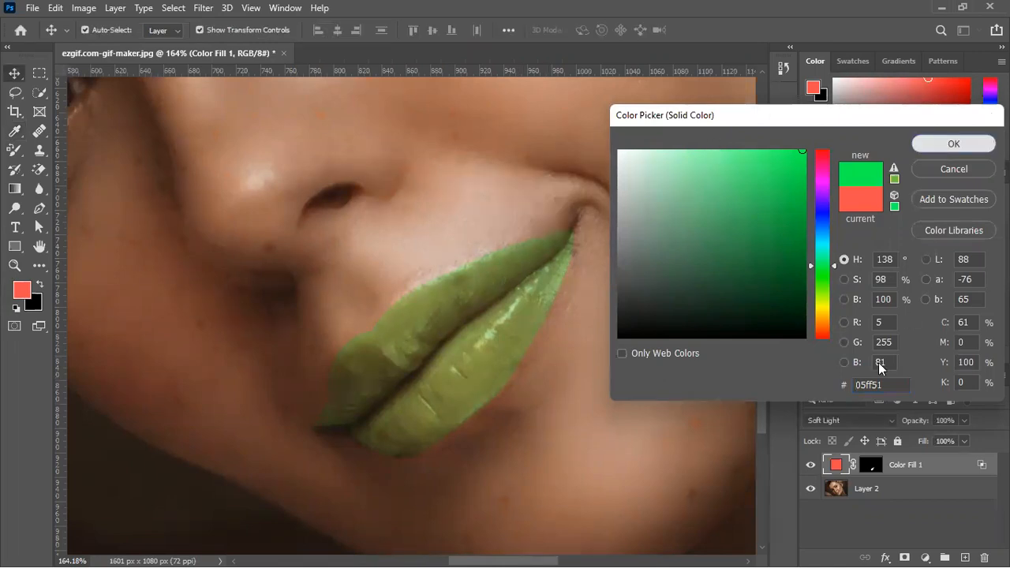
# Reapply Soft Light blending to the green lip fill and bring its opacity to 100%
pyautogui.click(826, 420)
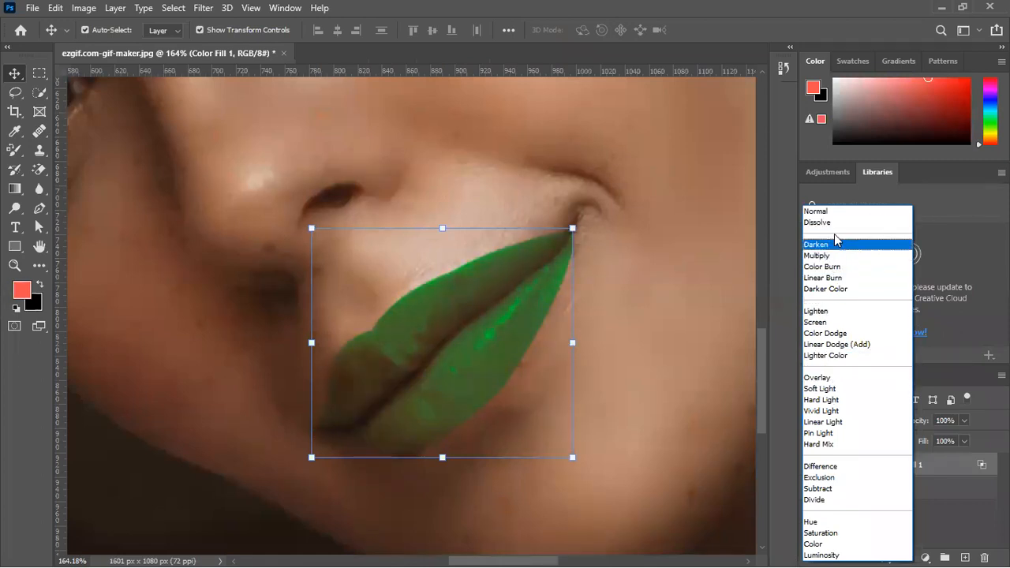
pyautogui.click(819, 388)
pyautogui.moveTo(917, 423); pyautogui.dragTo(978, 423)
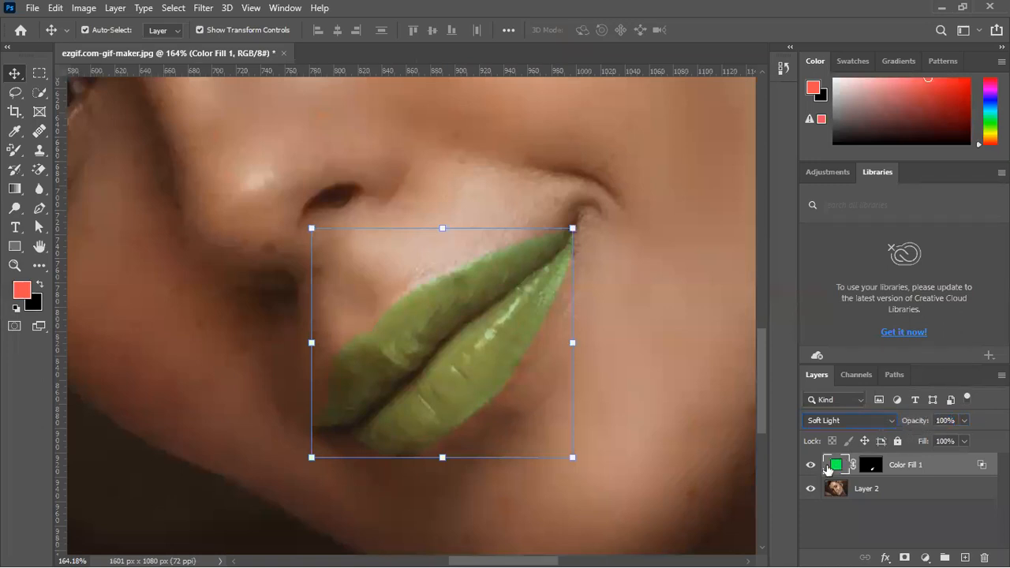
# Change the lip fill's color to muted red cb5454 and lower the layer's opacity to about 68%
pyautogui.doubleClick(830, 466)
pyautogui.moveTo(823, 161); pyautogui.dragTo(821, 124)
pyautogui.moveTo(755, 169); pyautogui.dragTo(728, 188)
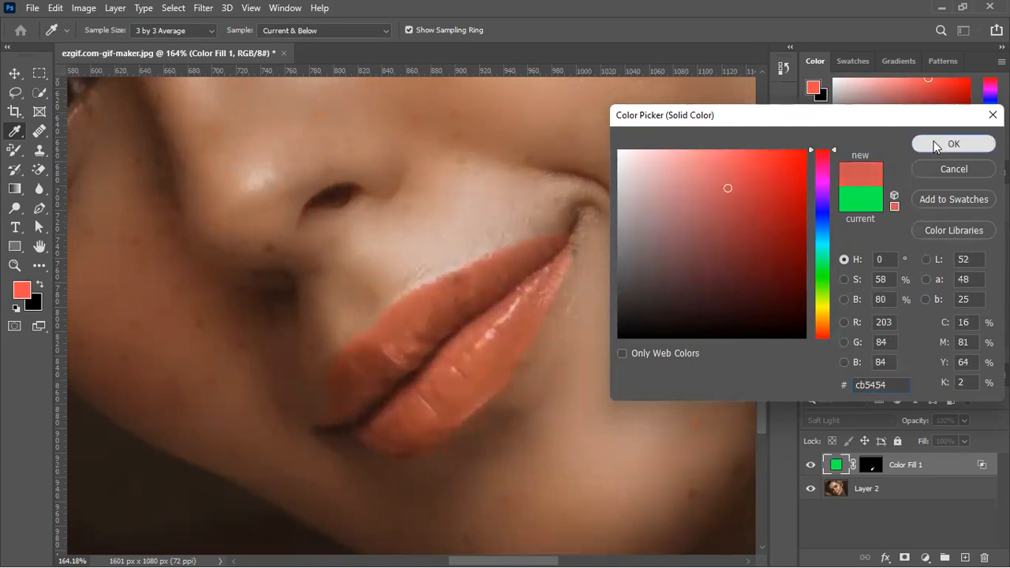
pyautogui.click(946, 143)
pyautogui.moveTo(924, 425)
pyautogui.mouseDown()
pyautogui.moveTo(900, 436)
pyautogui.moveTo(916, 425)
pyautogui.mouseUp()
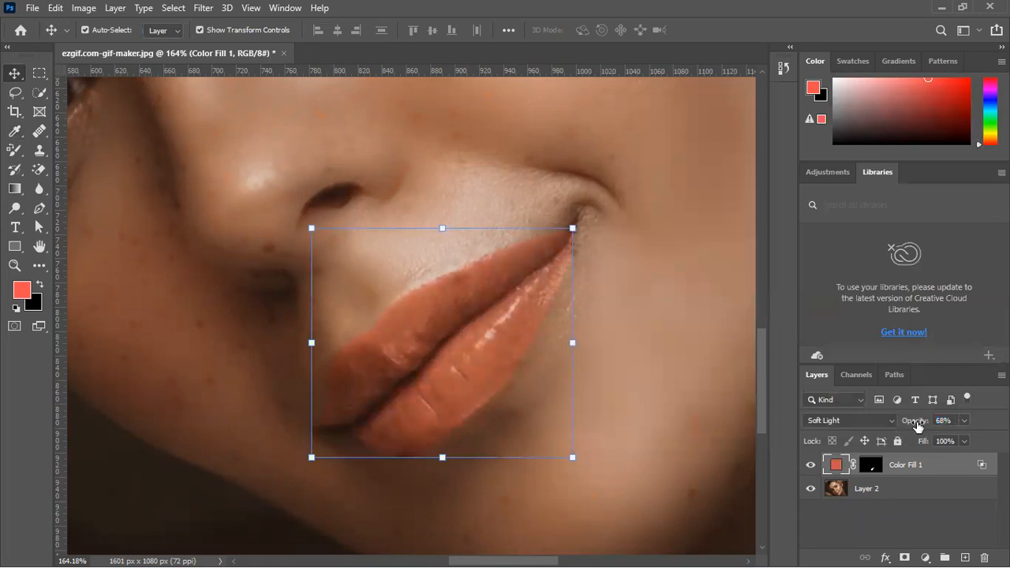
# Review the recolored lips against the whole portrait and deselect all layers
pyautogui.click(690, 348)
pyautogui.hotkey('ctrl', '0')
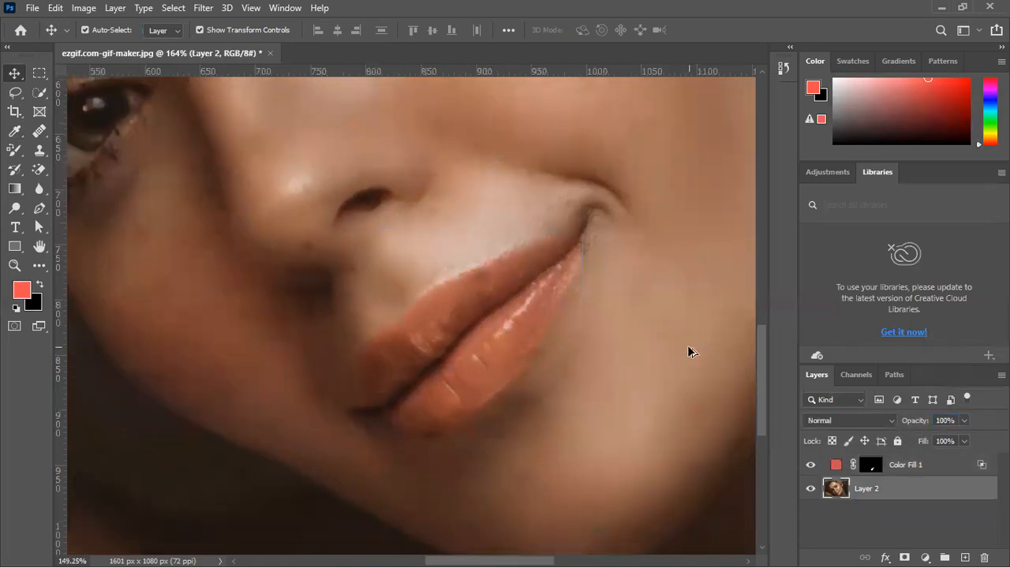
pyautogui.scroll(-5, 702, 358)
pyautogui.scroll(4, 701, 366)
pyautogui.click(814, 465)
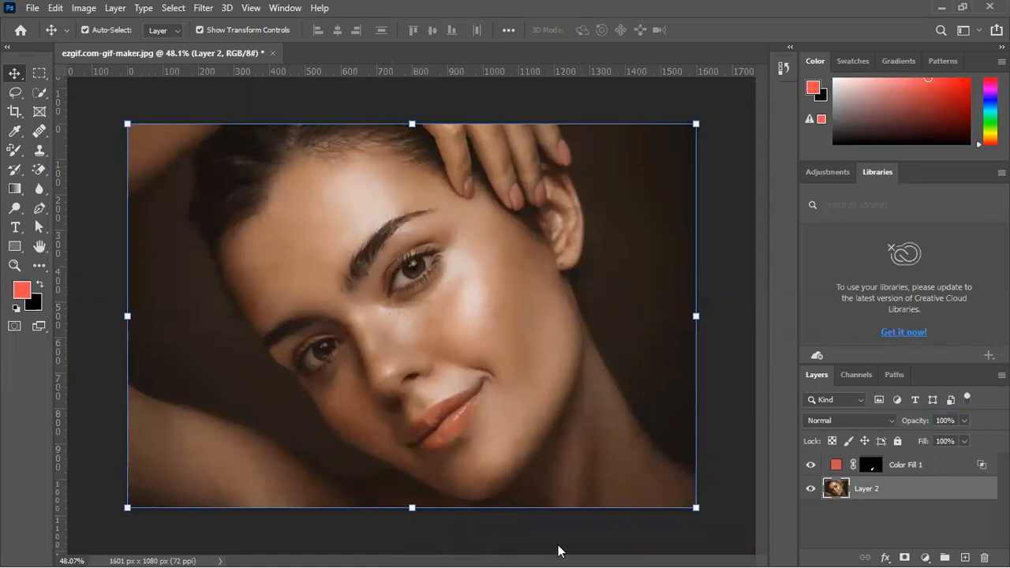
pyautogui.click(729, 150)
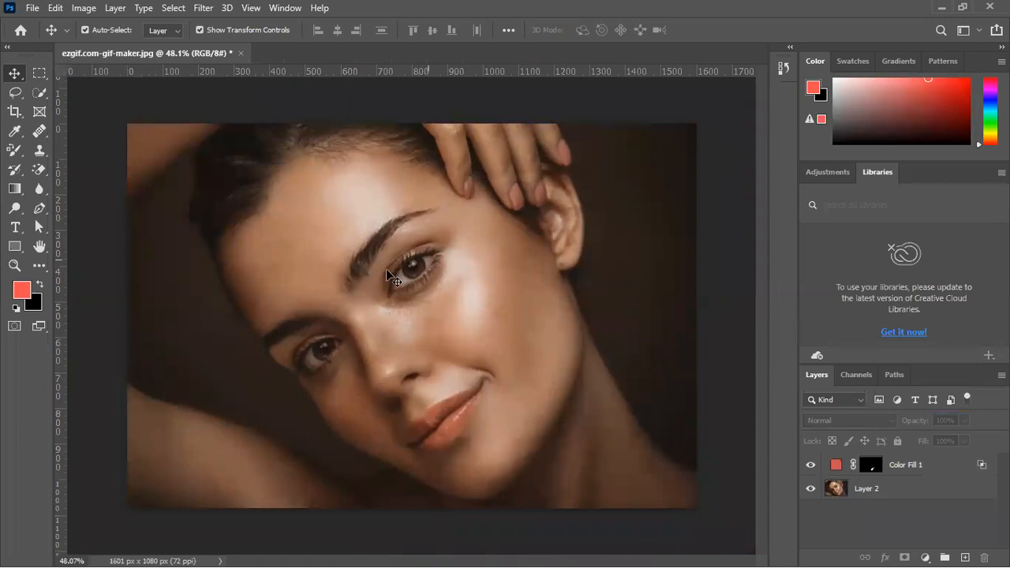
# Start a Pen path at the outer corner of the higher eye, try a curve along the lower lid, and undo that curve
pyautogui.scroll(5, 374, 272)
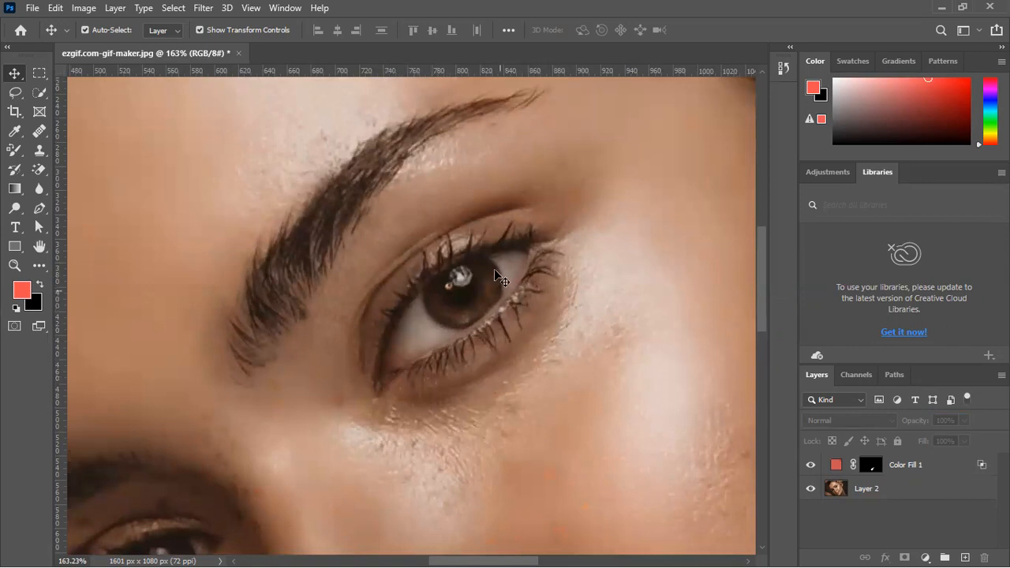
pyautogui.moveTo(422, 308); pyautogui.dragTo(365, 298)
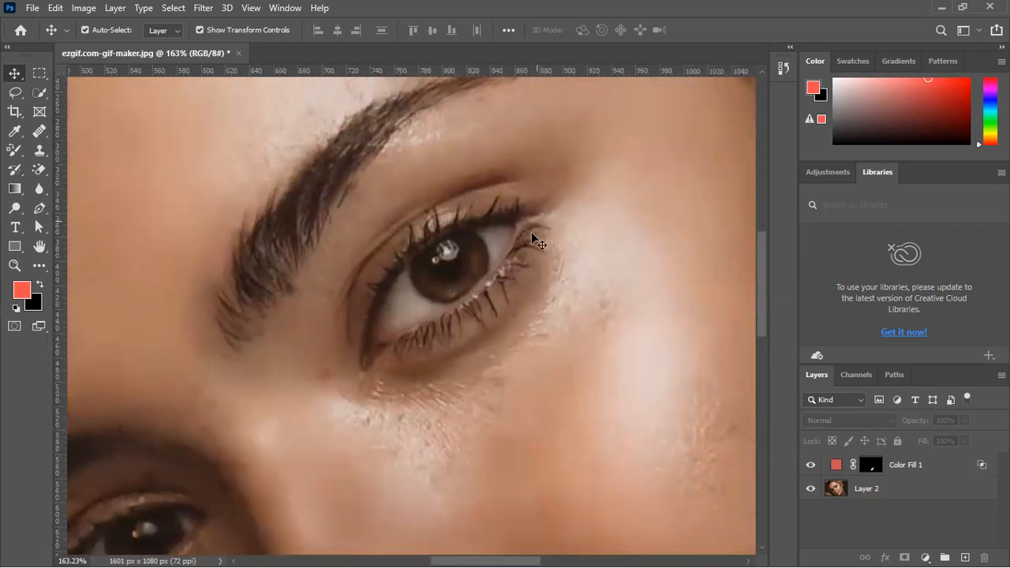
pyautogui.scroll(7, 490, 337)
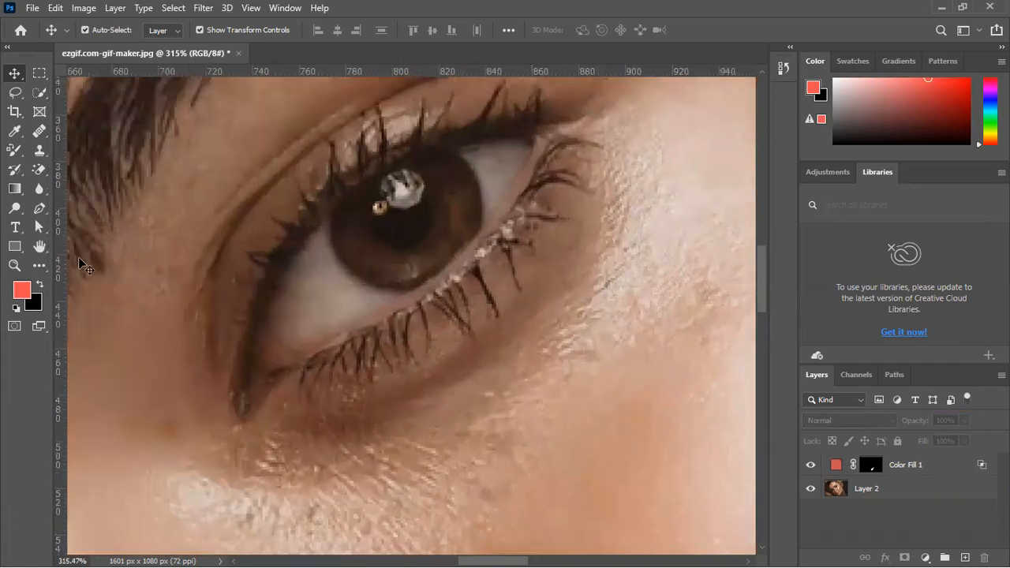
pyautogui.click(39, 208)
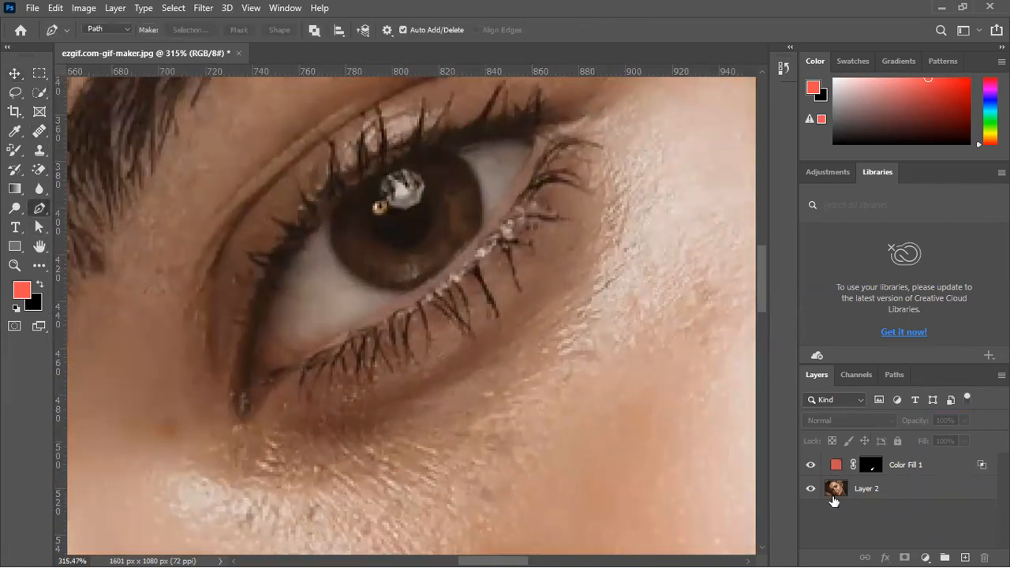
pyautogui.scroll(3, 539, 178)
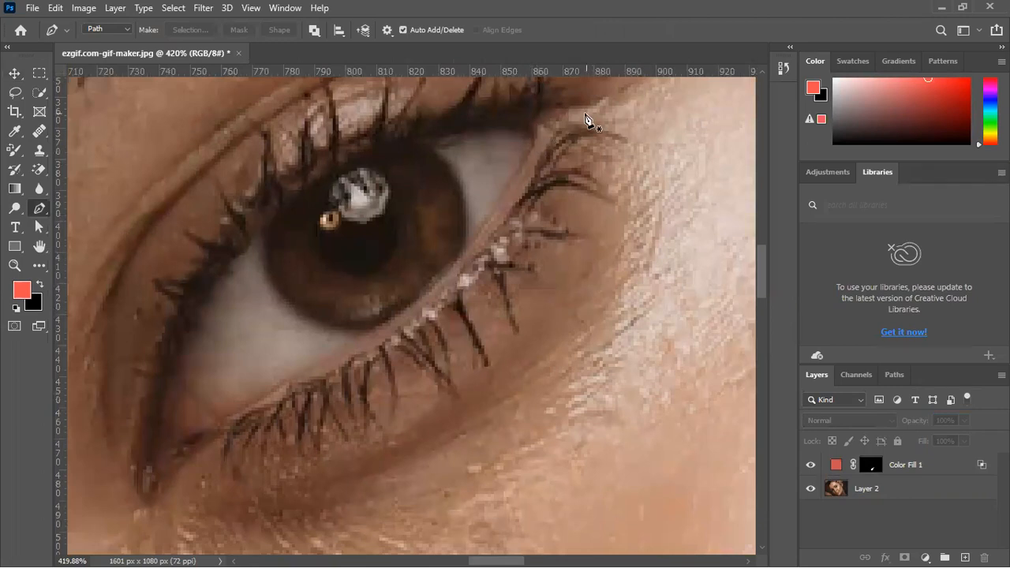
pyautogui.scroll(-2, 592, 117)
pyautogui.click(601, 103)
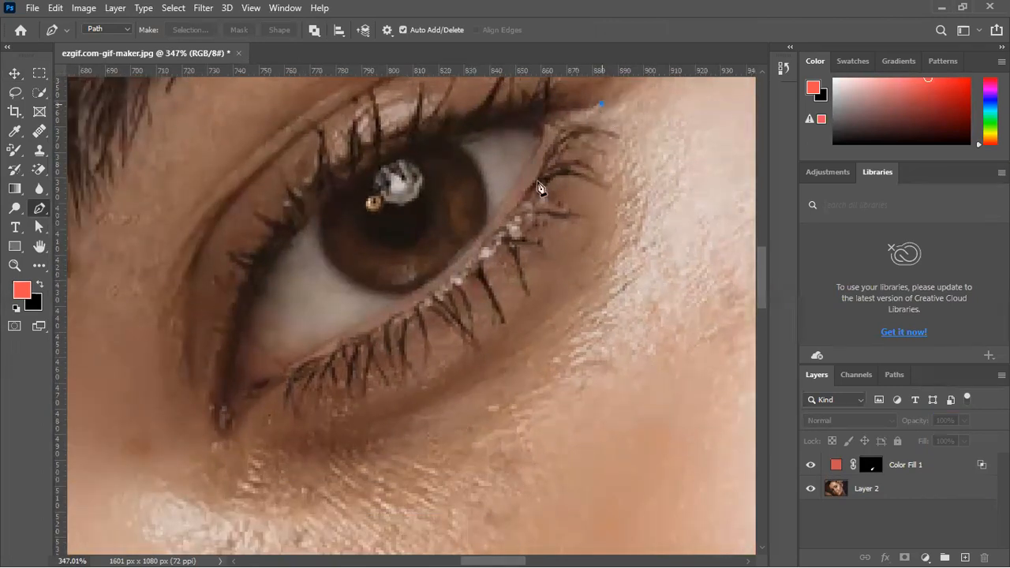
pyautogui.moveTo(506, 228); pyautogui.dragTo(450, 319)
pyautogui.scroll(-4, 562, 186)
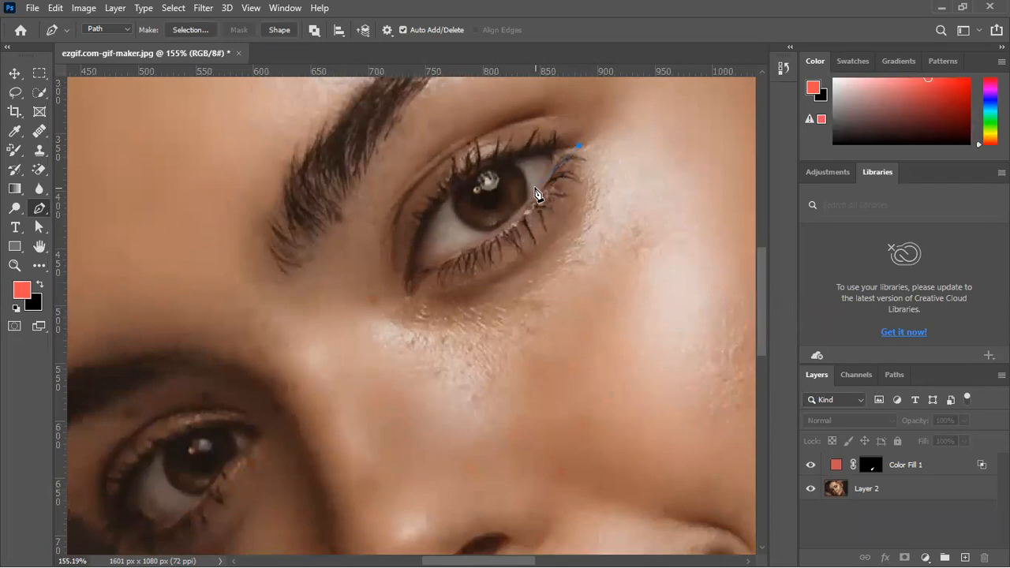
pyautogui.scroll(4, 548, 181)
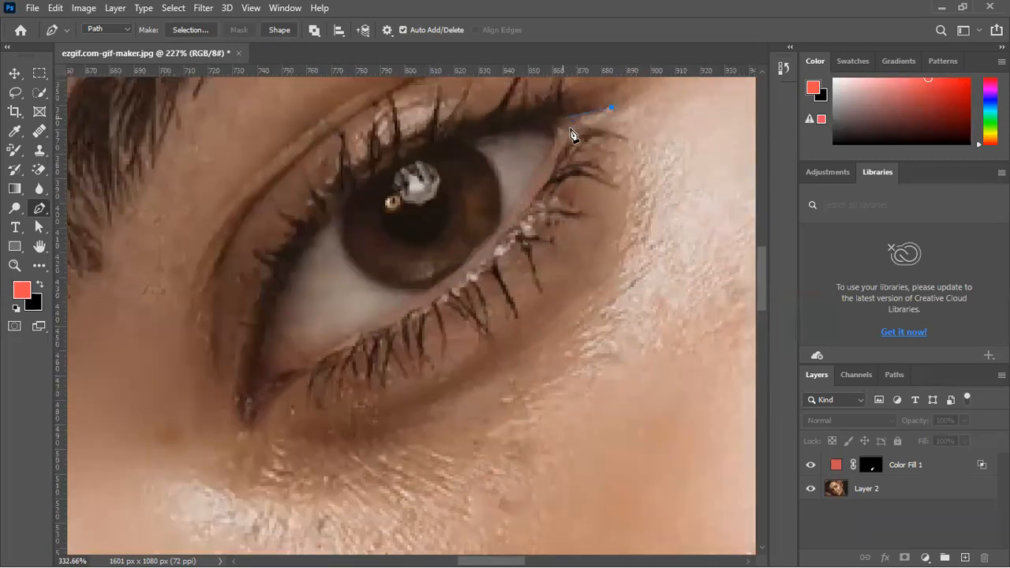
pyautogui.hotkey('ctrl', 'z')
# Outline a small pointed eyeliner wing with the Pen tool at the outer corner of the eye
pyautogui.click(558, 117)
pyautogui.moveTo(610, 113); pyautogui.dragTo(617, 105)
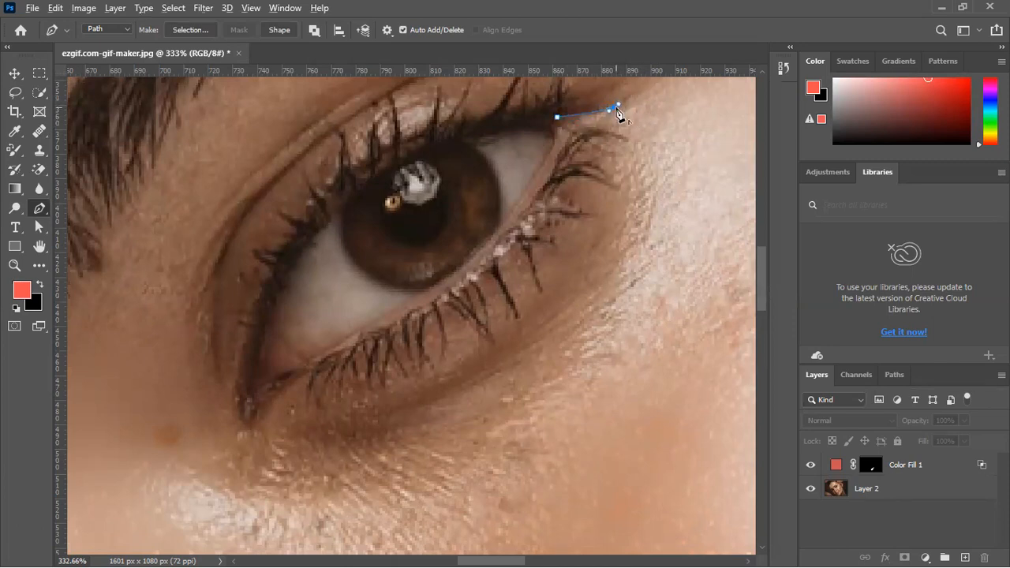
pyautogui.keyDown('alt'); pyautogui.click(613, 109); pyautogui.keyUp('alt')
pyautogui.keyDown('alt'); pyautogui.click(575, 132); pyautogui.keyUp('alt')
# Continue the path in curves along the lower lash line and end it in a point at the inner corner of the eye
pyautogui.scroll(-1, 475, 354)
pyautogui.moveTo(449, 378); pyautogui.dragTo(543, 347)
pyautogui.moveTo(411, 338); pyautogui.dragTo(219, 410)
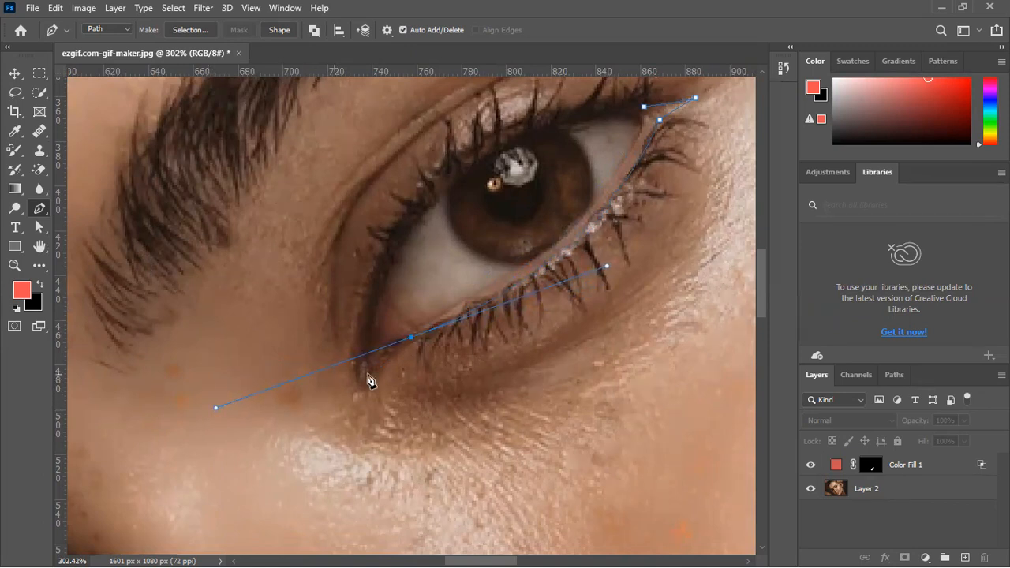
pyautogui.keyDown('alt'); pyautogui.click(411, 338); pyautogui.keyUp('alt')
pyautogui.moveTo(365, 389); pyautogui.dragTo(332, 423)
pyautogui.hotkey('ctrl', 'z')
pyautogui.moveTo(370, 384); pyautogui.dragTo(372, 402)
pyautogui.keyDown('alt'); pyautogui.click(371, 384); pyautogui.keyUp('alt')
# Trace the path back along the lower lid to close it at the outer corner, and convert it into a selection
pyautogui.moveTo(415, 328); pyautogui.dragTo(459, 306)
pyautogui.moveTo(631, 181); pyautogui.dragTo(550, 153)
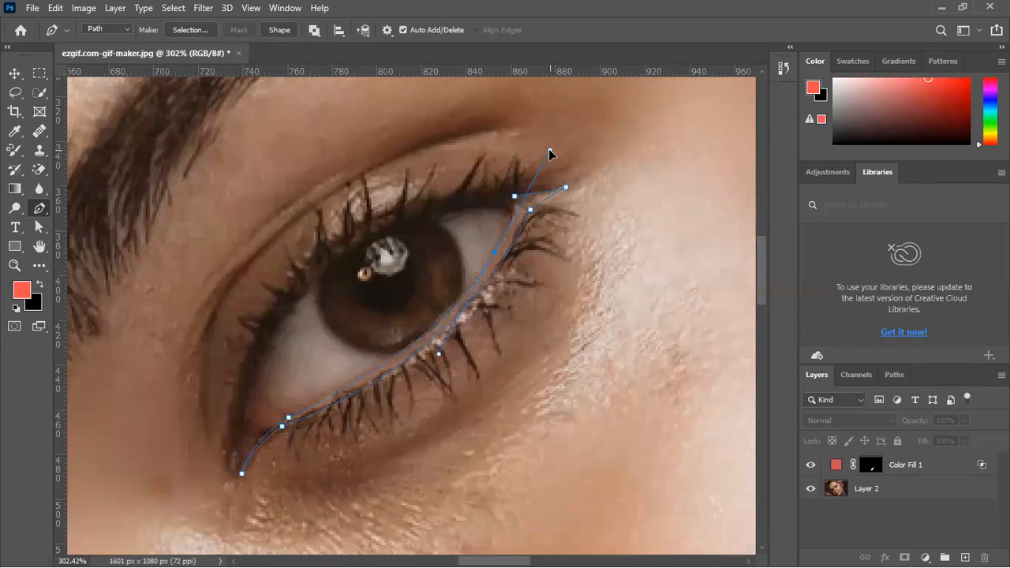
pyautogui.moveTo(550, 152); pyautogui.dragTo(549, 149)
pyautogui.click(495, 253)
pyautogui.click(513, 199)
pyautogui.scroll(-10, 505, 219)
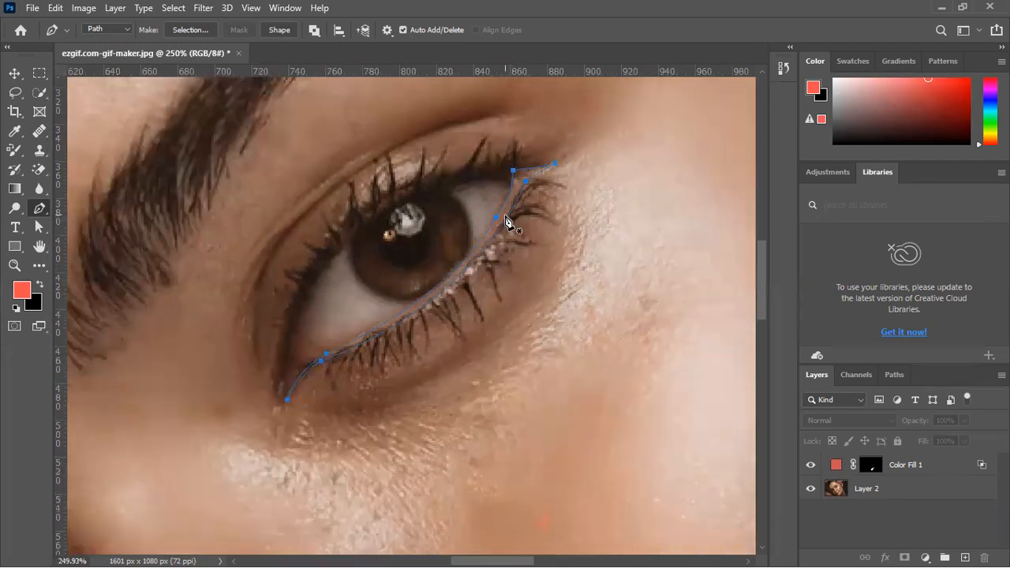
pyautogui.press('Return')
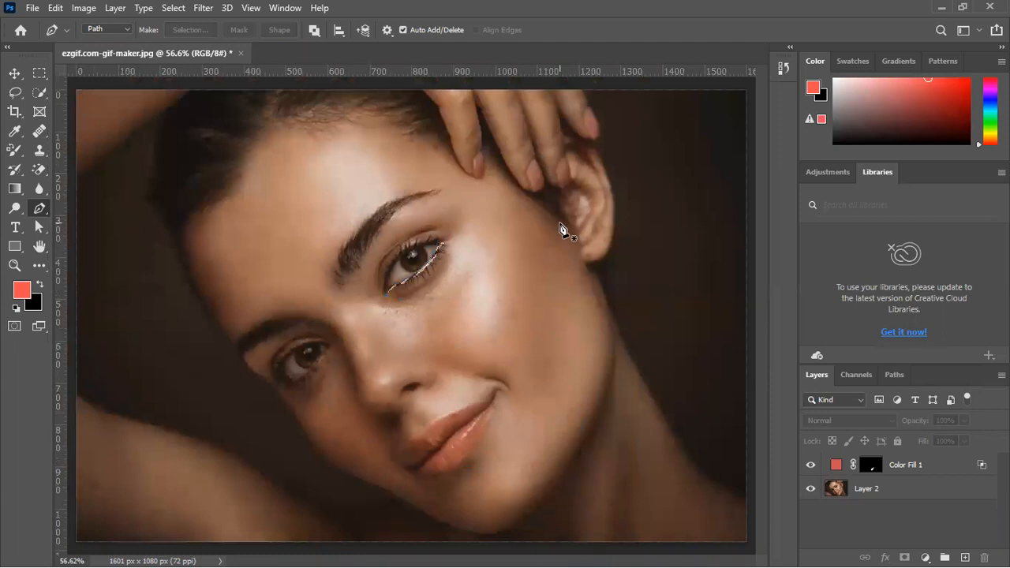
# Add a black Solid Color fill layer to the selected eyeliner shape
pyautogui.click(926, 557)
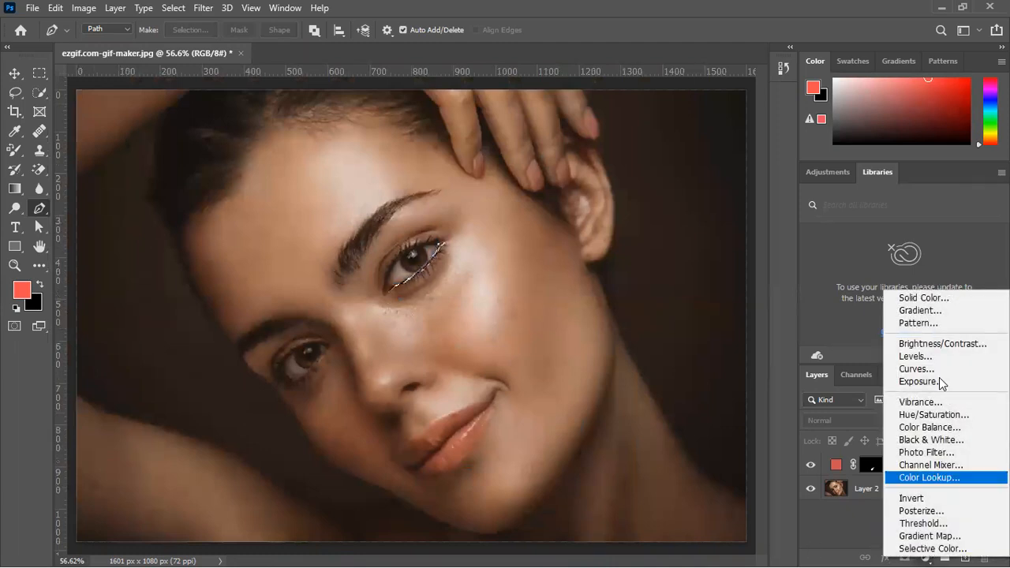
pyautogui.click(935, 297)
pyautogui.moveTo(733, 293); pyautogui.dragTo(722, 341)
pyautogui.moveTo(732, 213)
pyautogui.mouseDown()
pyautogui.moveTo(748, 149)
pyautogui.moveTo(637, 165)
pyautogui.moveTo(585, 201)
pyautogui.moveTo(702, 298)
pyautogui.moveTo(700, 349)
pyautogui.mouseUp()
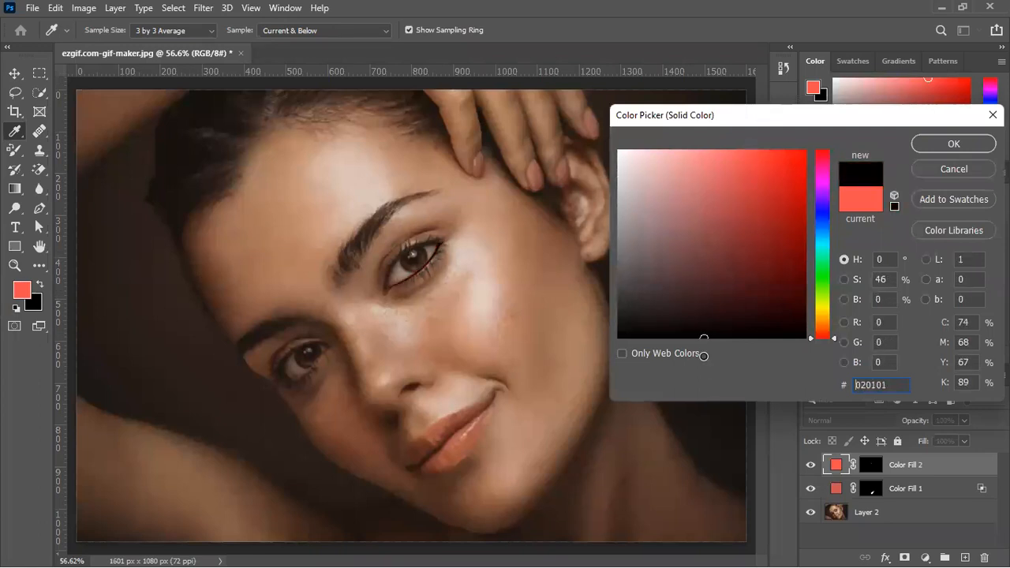
pyautogui.click(951, 143)
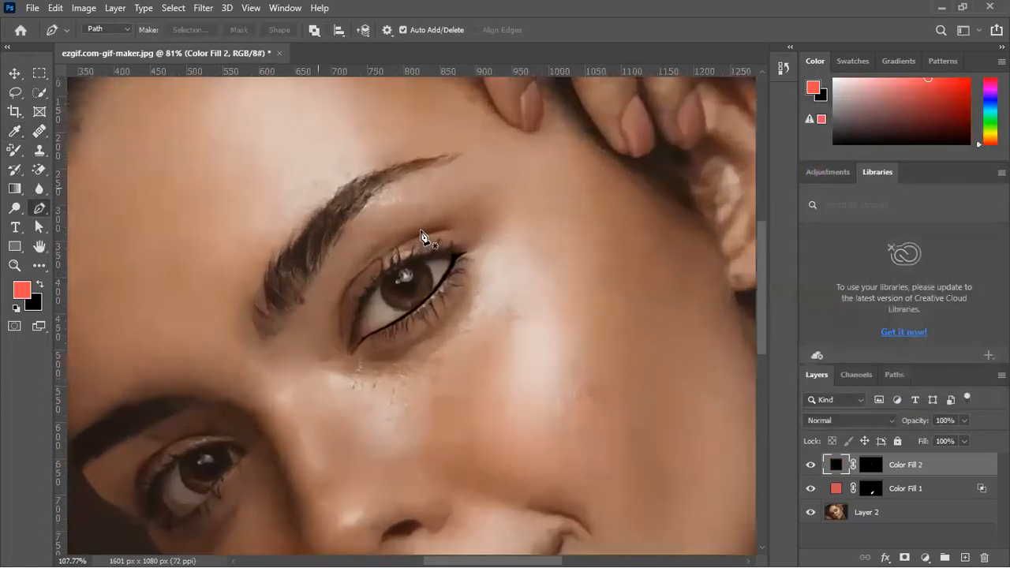
# Try Soft Light blending on the black eyeliner fill and return its blend mode to Normal
pyautogui.scroll(2, 429, 237)
pyautogui.click(861, 420)
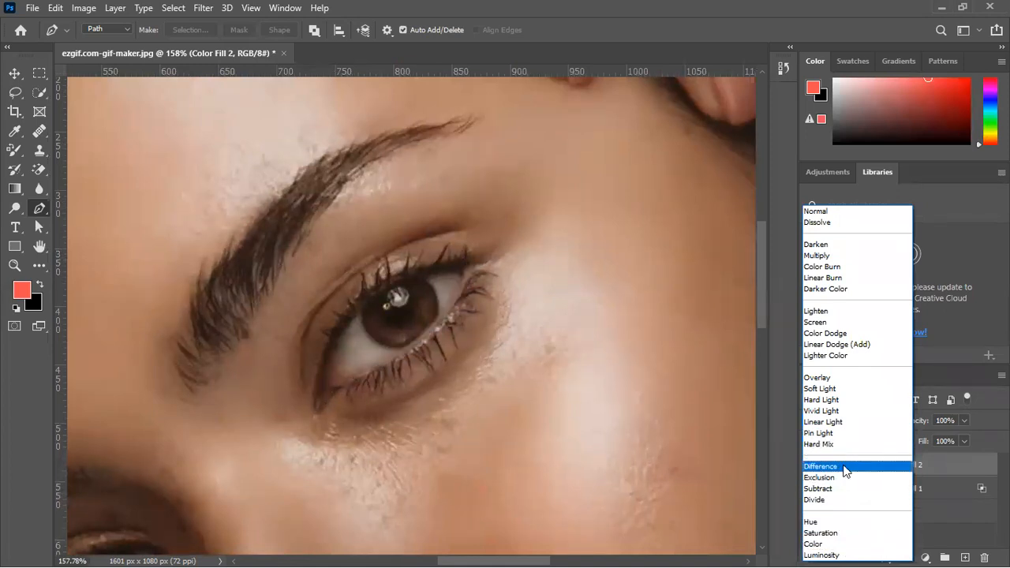
pyautogui.click(837, 390)
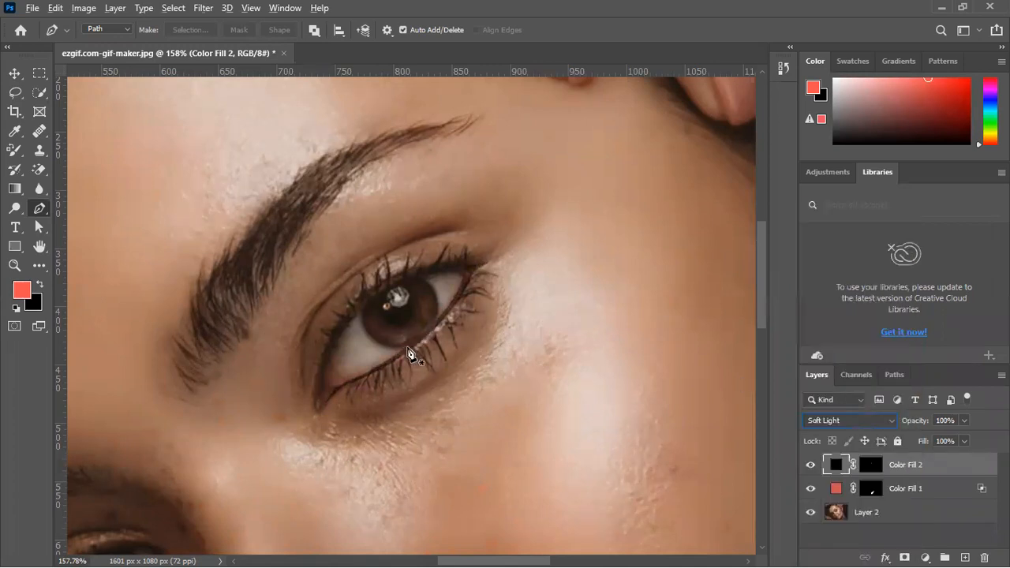
pyautogui.click(14, 74)
pyautogui.scroll(5, 380, 352)
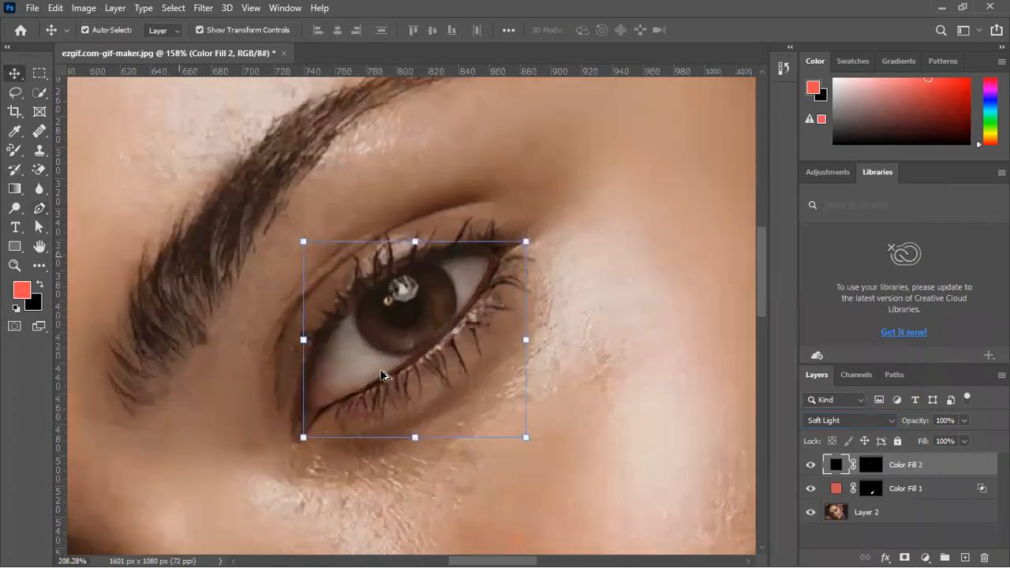
pyautogui.click(858, 421)
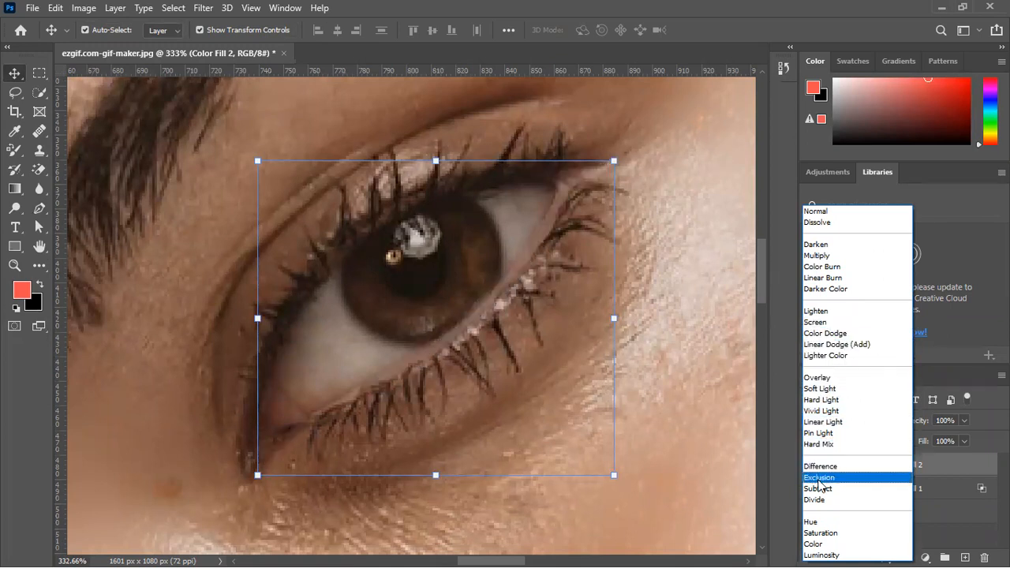
pyautogui.click(818, 208)
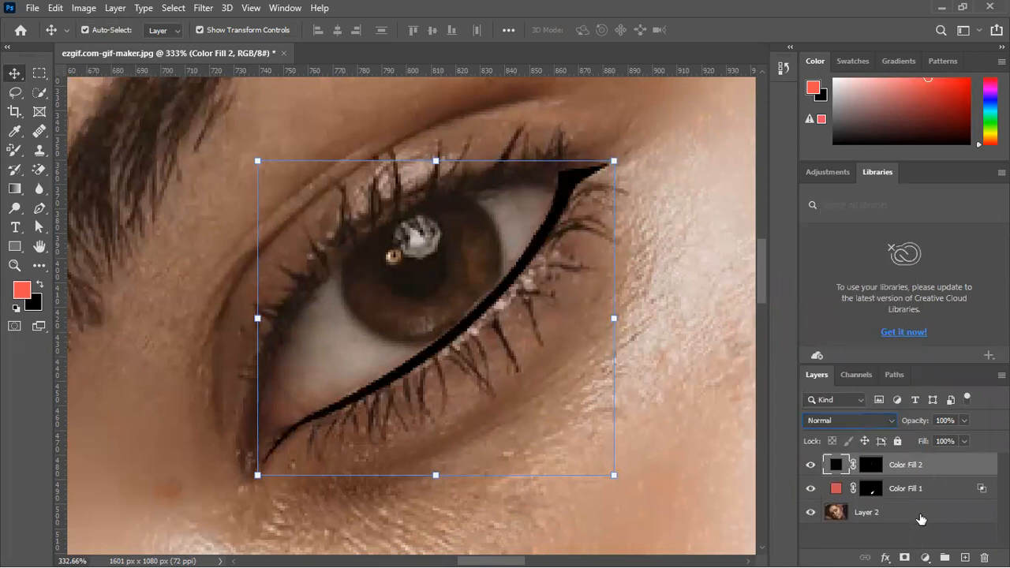
# Set the eyeliner fill's Blend If for the underlying layer to a split black point of 0 / 148
pyautogui.click(887, 552)
pyautogui.click(915, 423)
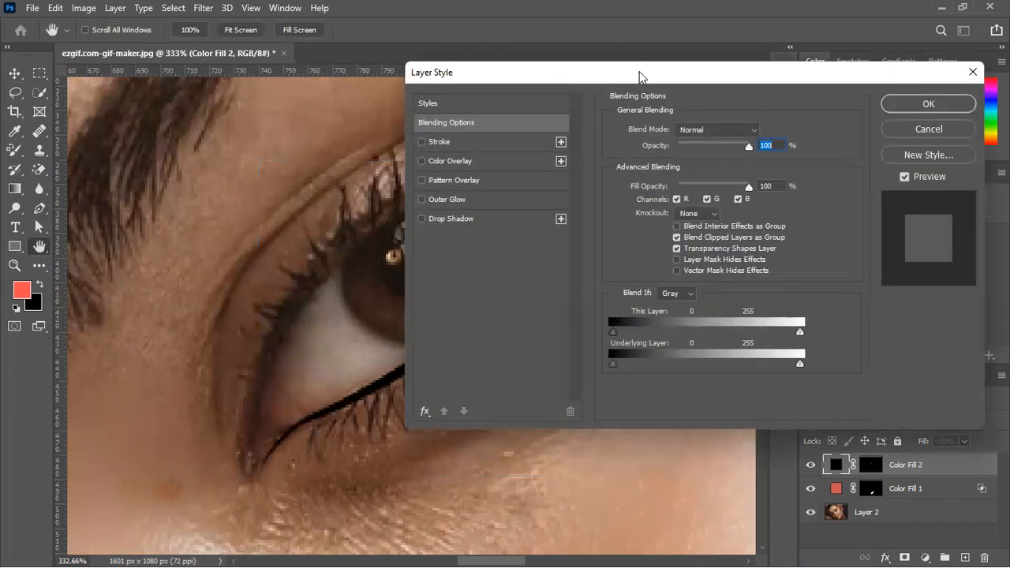
pyautogui.moveTo(639, 77); pyautogui.dragTo(826, 86)
pyautogui.moveTo(800, 371); pyautogui.dragTo(904, 375)
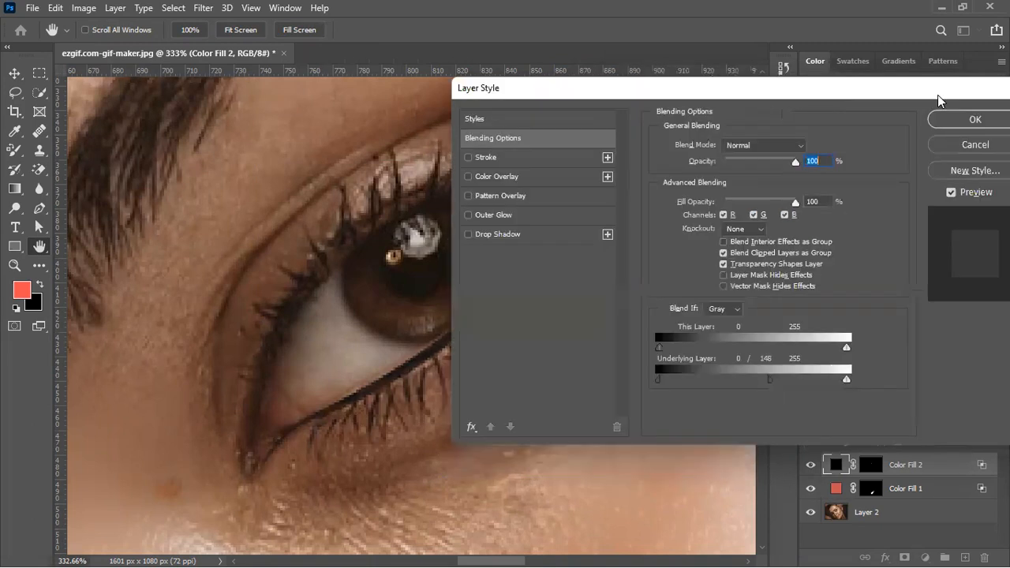
pyautogui.click(964, 120)
# Check the eyeliner against the whole portrait and lower the black fill layer's opacity to 88%
pyautogui.scroll(-2, 667, 320)
pyautogui.scroll(-2, 667, 320)
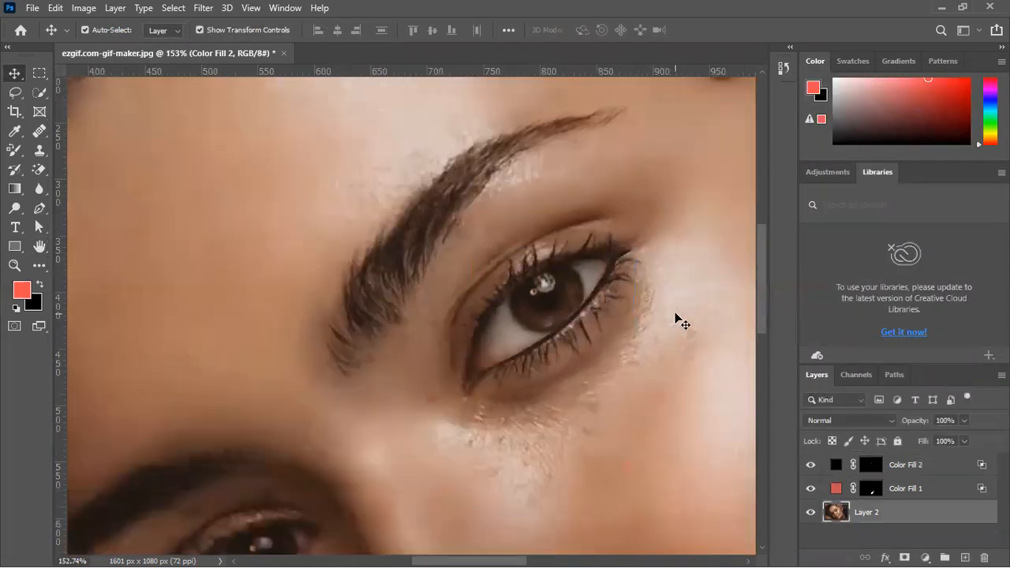
pyautogui.click(660, 374)
pyautogui.scroll(-4, 660, 374)
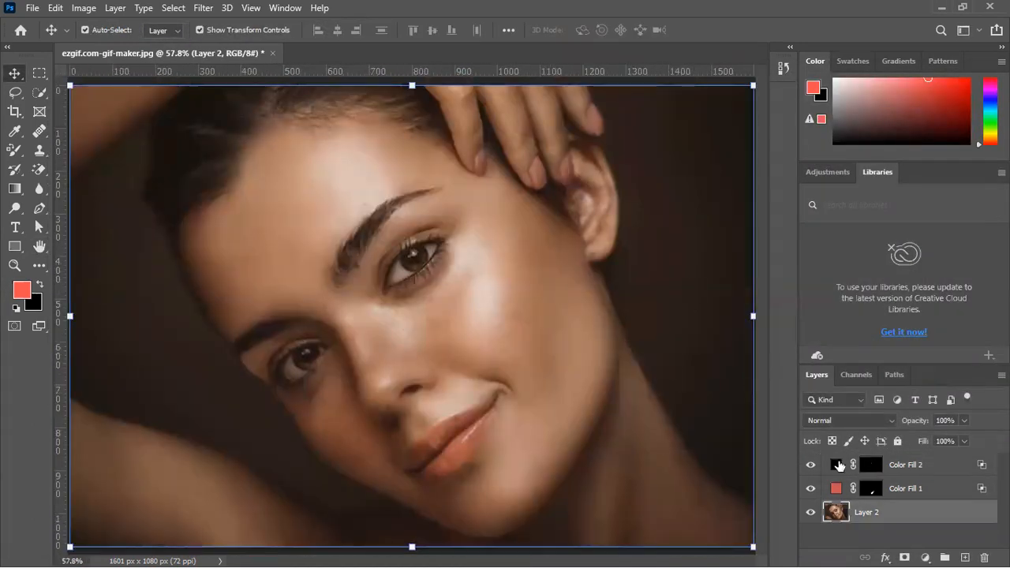
pyautogui.click(913, 468)
pyautogui.moveTo(916, 420); pyautogui.dragTo(900, 439)
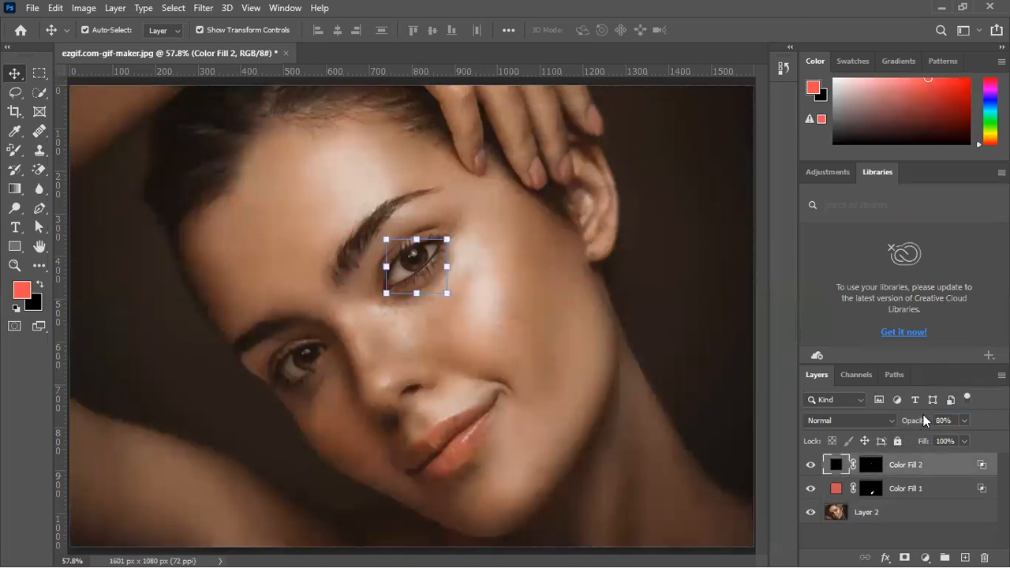
pyautogui.moveTo(911, 419); pyautogui.dragTo(920, 427)
pyautogui.click(660, 288)
# Warp the eyeliner fill slightly outward at its lower outer corner to fit the lash line, and review the whole portrait
pyautogui.scroll(4, 416, 278)
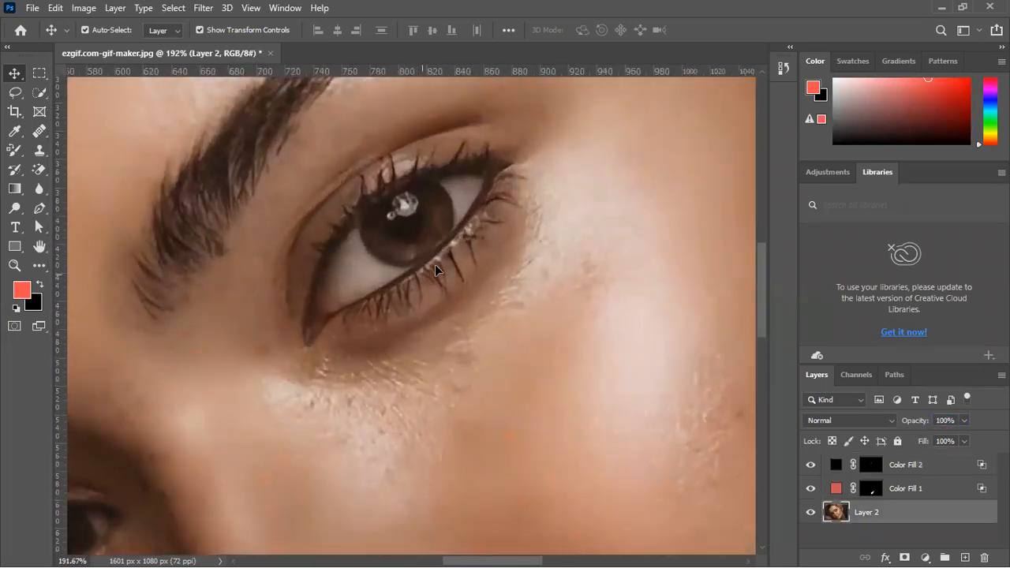
pyautogui.scroll(4, 435, 264)
pyautogui.click(443, 227)
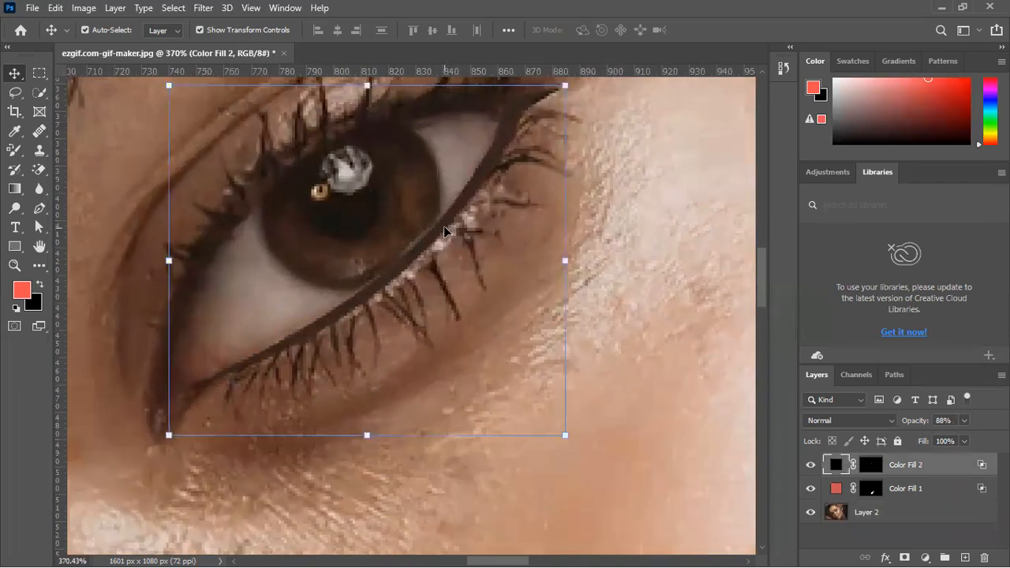
pyautogui.rightClick(444, 227)
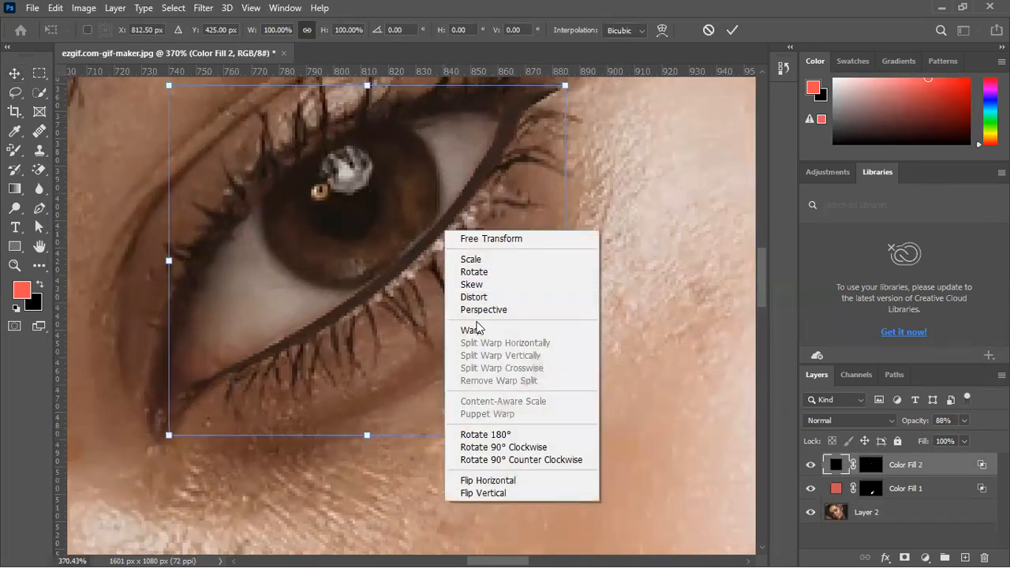
pyautogui.click(473, 331)
pyautogui.moveTo(565, 435); pyautogui.dragTo(581, 436)
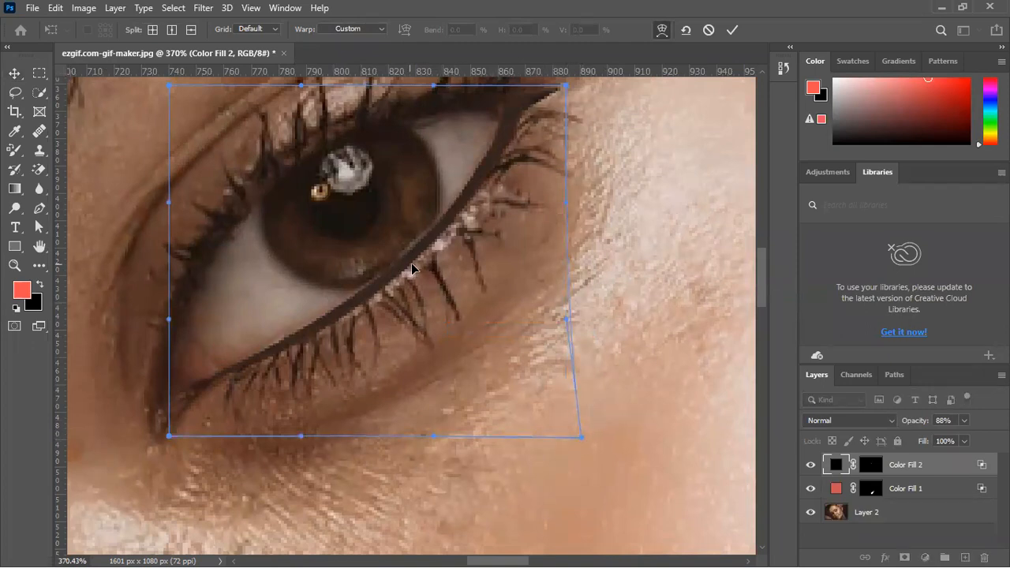
pyautogui.moveTo(573, 319); pyautogui.dragTo(594, 332)
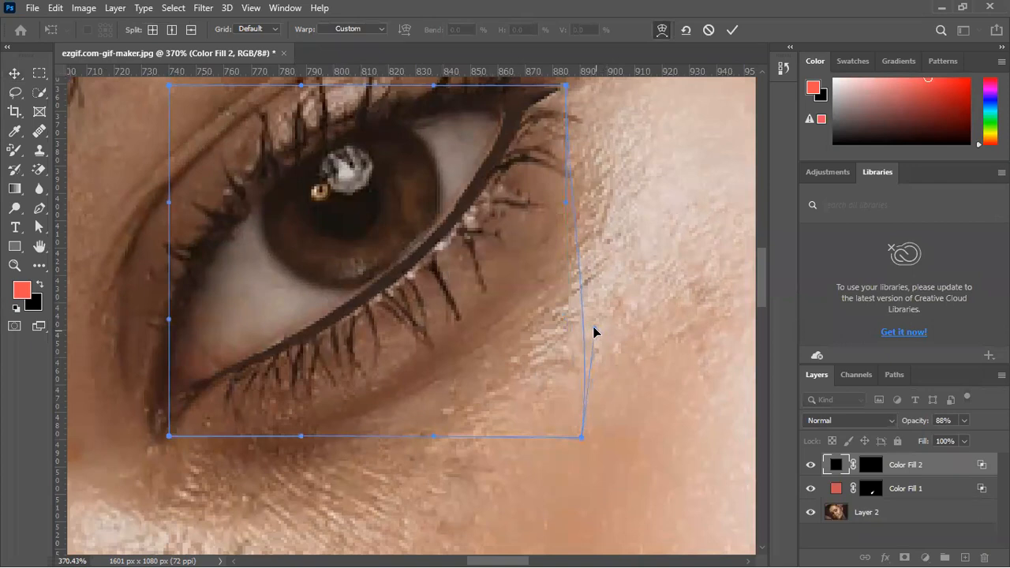
pyautogui.press('Escape')
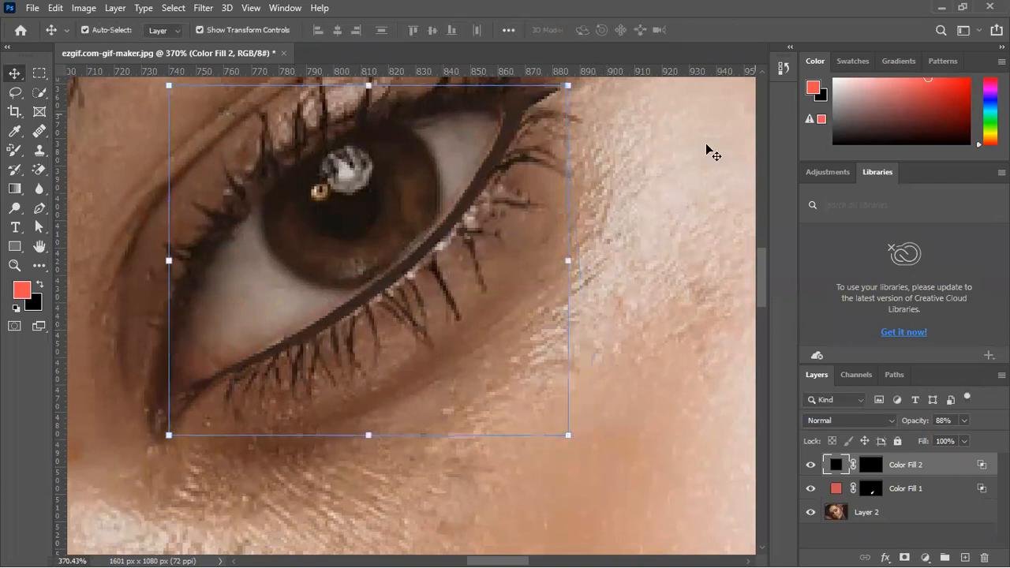
pyautogui.click(671, 176)
pyautogui.scroll(-5, 671, 176)
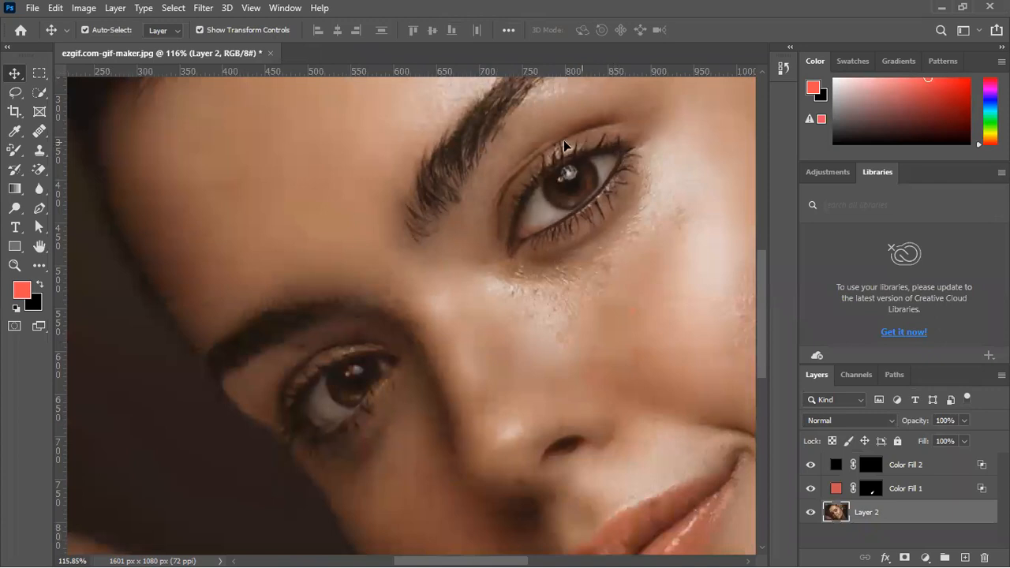
pyautogui.scroll(-5, 467, 188)
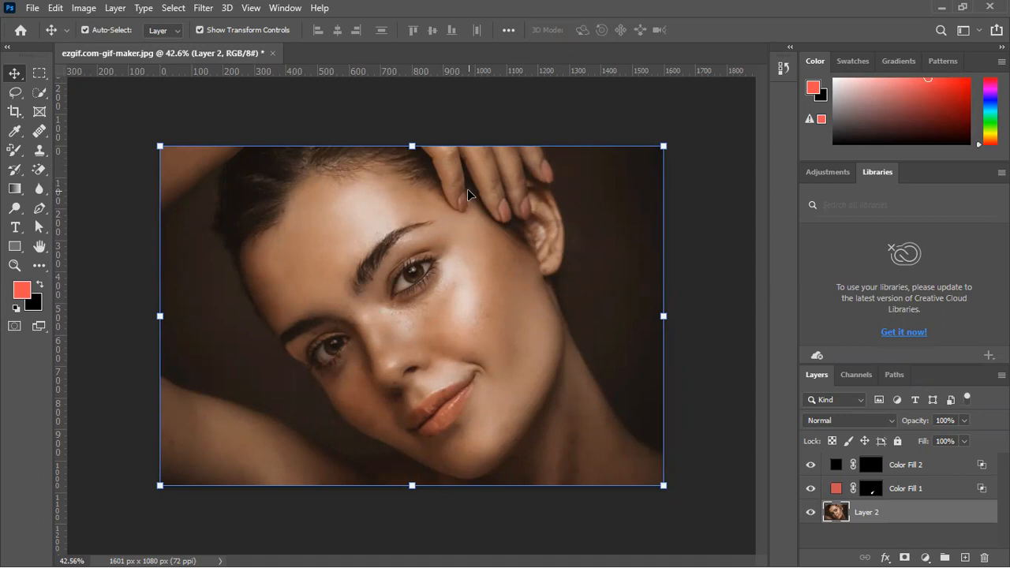
# Select the upper eye's iris with the Quick Selection tool and reduce the selection brush to size 15
pyautogui.scroll(10, 420, 270)
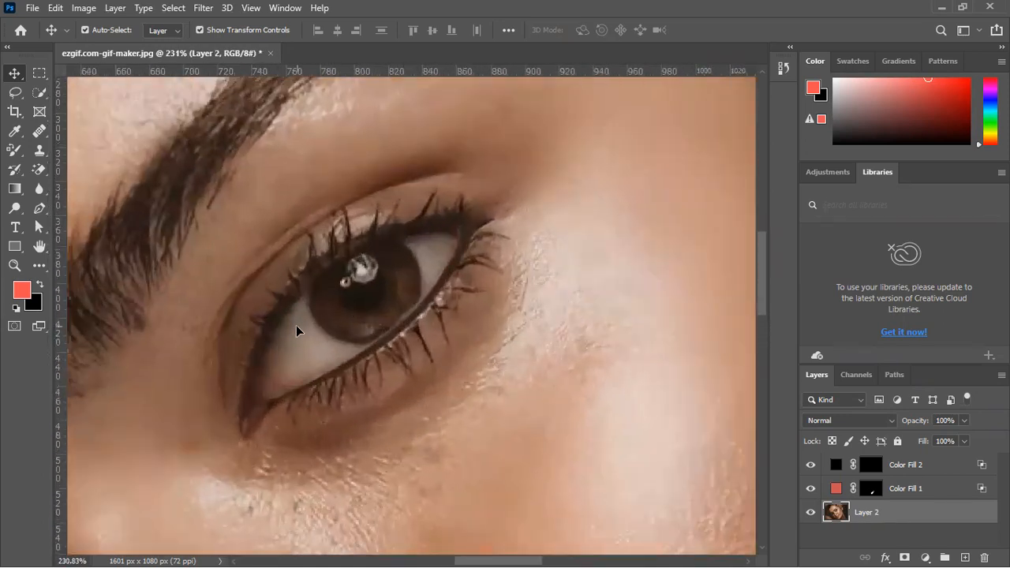
pyautogui.scroll(2, 295, 331)
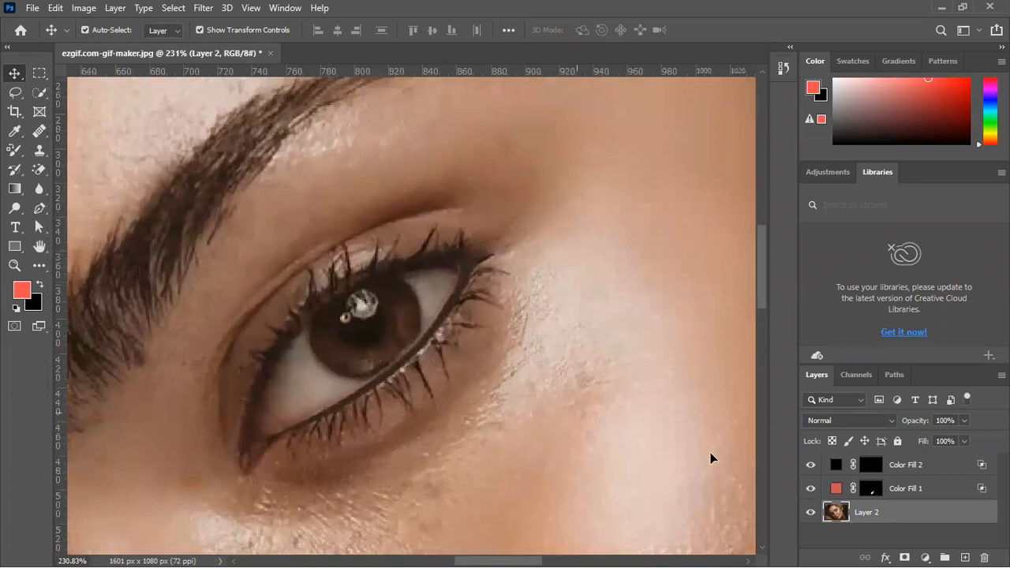
pyautogui.click(919, 470)
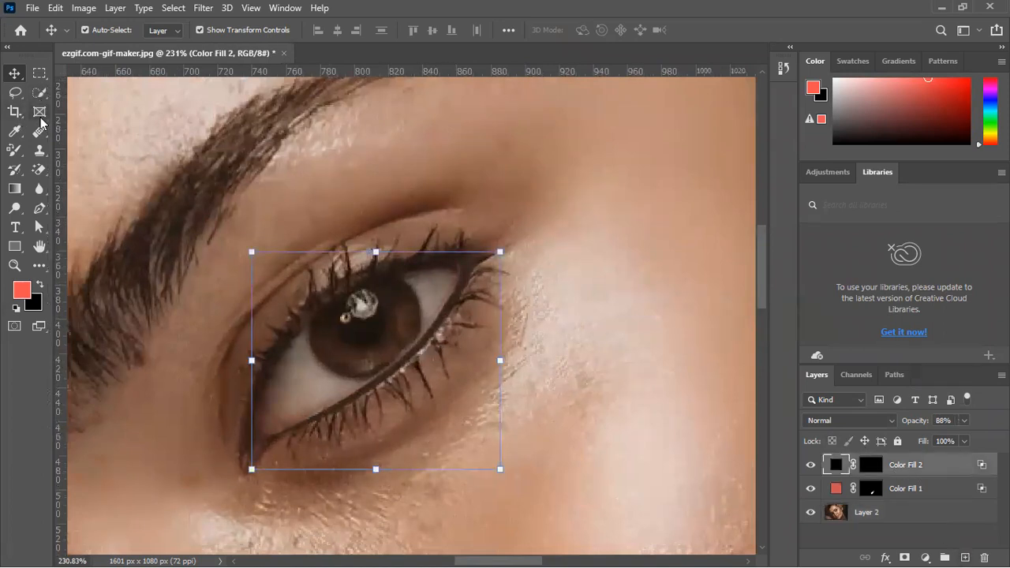
pyautogui.click(39, 92)
pyautogui.click(103, 107)
pyautogui.moveTo(347, 324)
pyautogui.mouseDown()
pyautogui.moveTo(361, 324)
pyautogui.moveTo(350, 323)
pyautogui.moveTo(357, 260)
pyautogui.mouseUp()
pyautogui.press('alt')
pyautogui.press('[')
pyautogui.press('[')
pyautogui.press('[')
pyautogui.press('[')
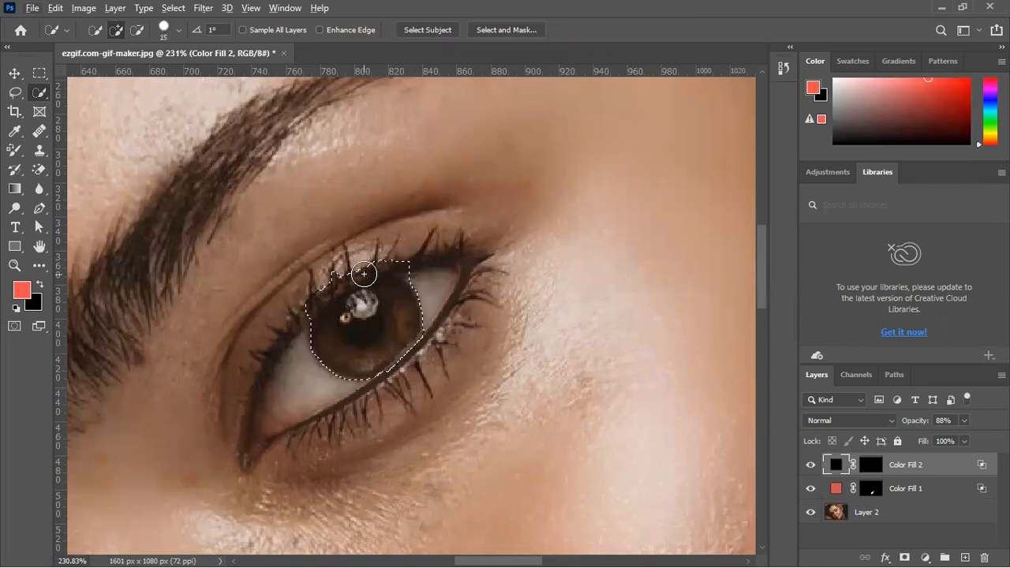
# Try trimming the iris selection along the upper lashes and re-adding the iris's upper part, and clear the selection
pyautogui.press('alt')
pyautogui.moveTo(302, 303)
pyautogui.mouseDown()
pyautogui.moveTo(324, 285)
pyautogui.moveTo(419, 244)
pyautogui.mouseUp()
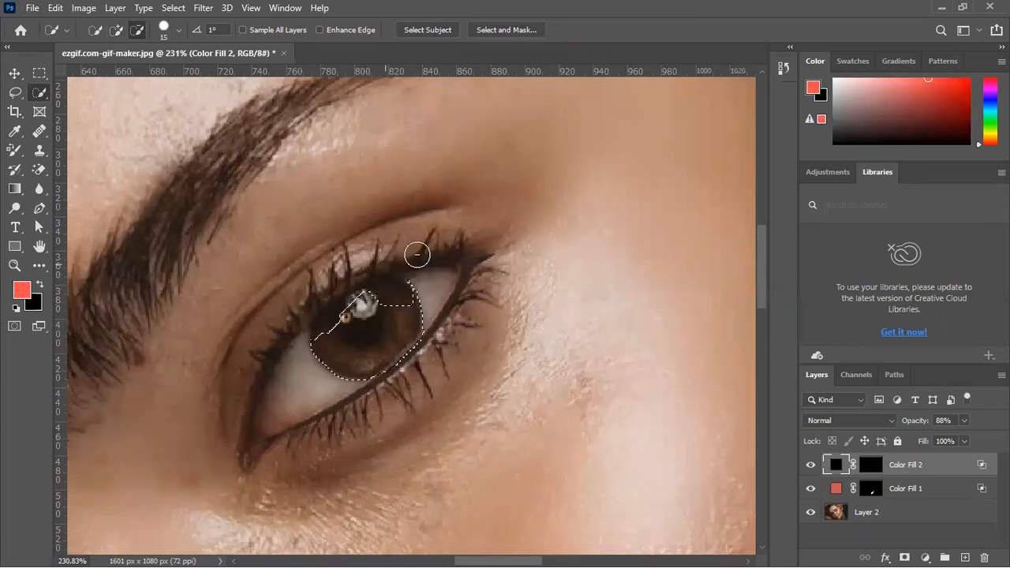
pyautogui.click(384, 297)
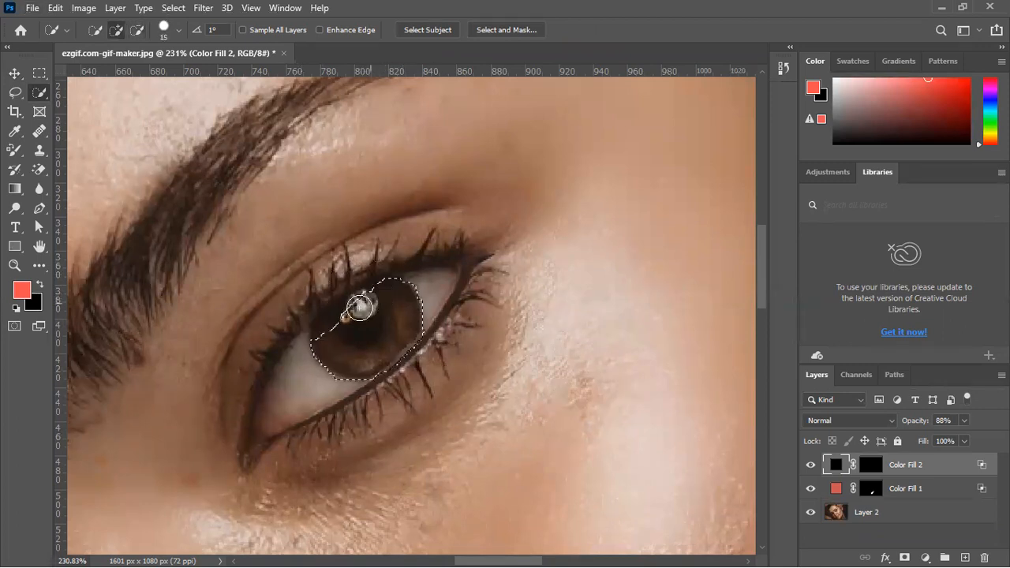
pyautogui.moveTo(331, 323); pyautogui.dragTo(360, 300)
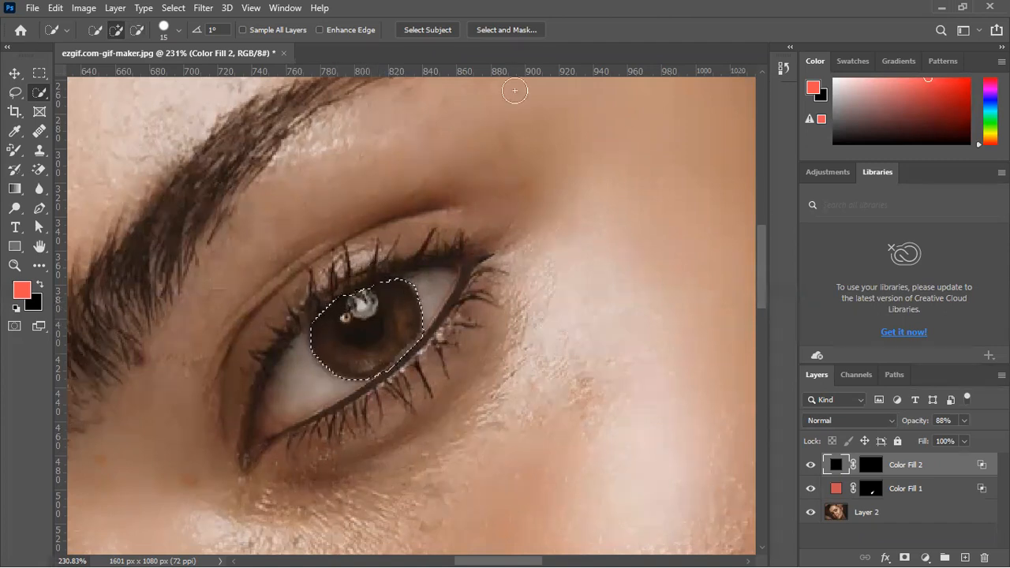
pyautogui.hotkey('ctrl', 'd')
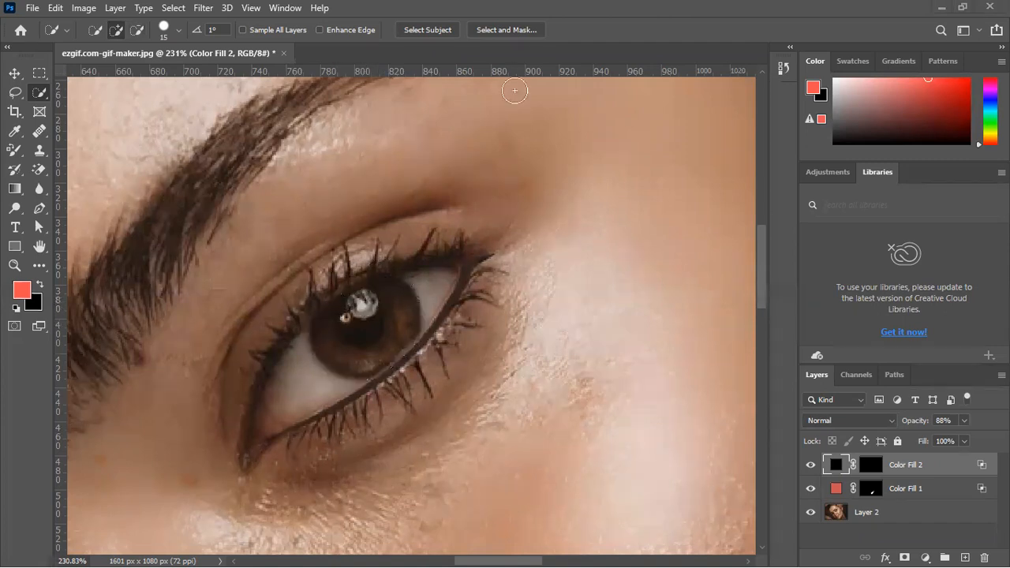
# Quick-select the iris again and cover it with a Solid Color fill in cyan 0ce5ff
pyautogui.moveTo(381, 345); pyautogui.dragTo(350, 328)
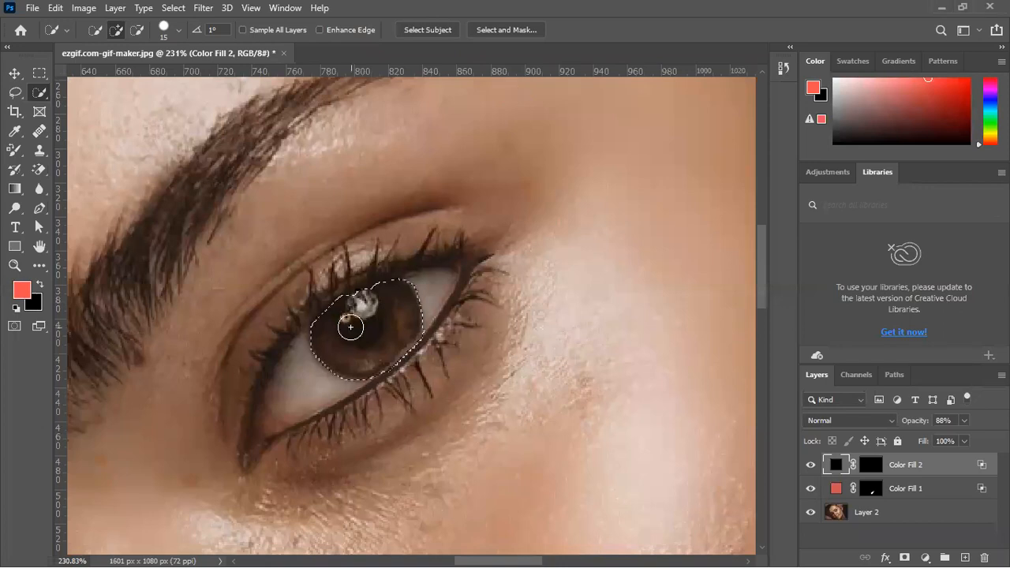
pyautogui.press('alt')
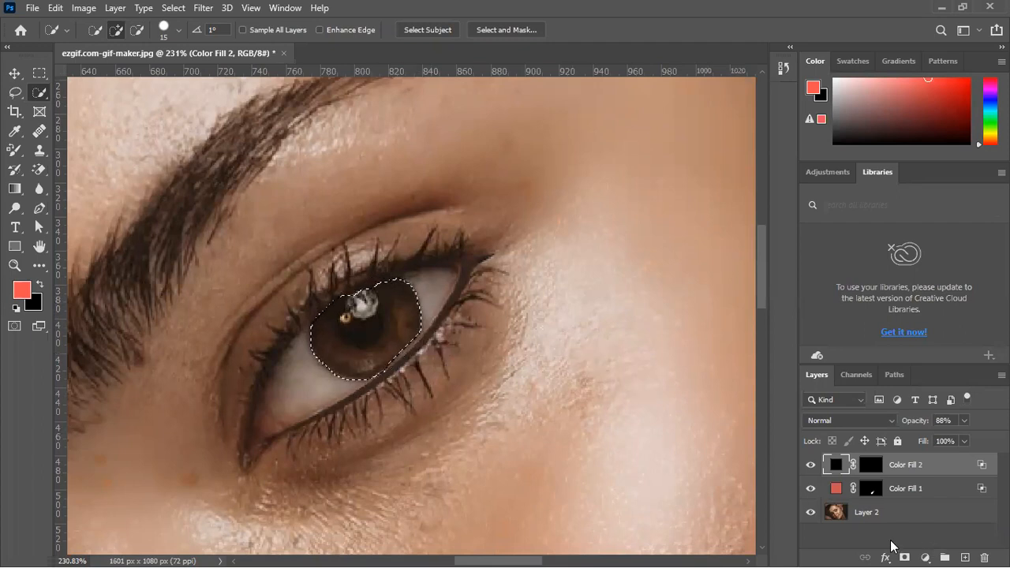
pyautogui.click(927, 556)
pyautogui.click(907, 293)
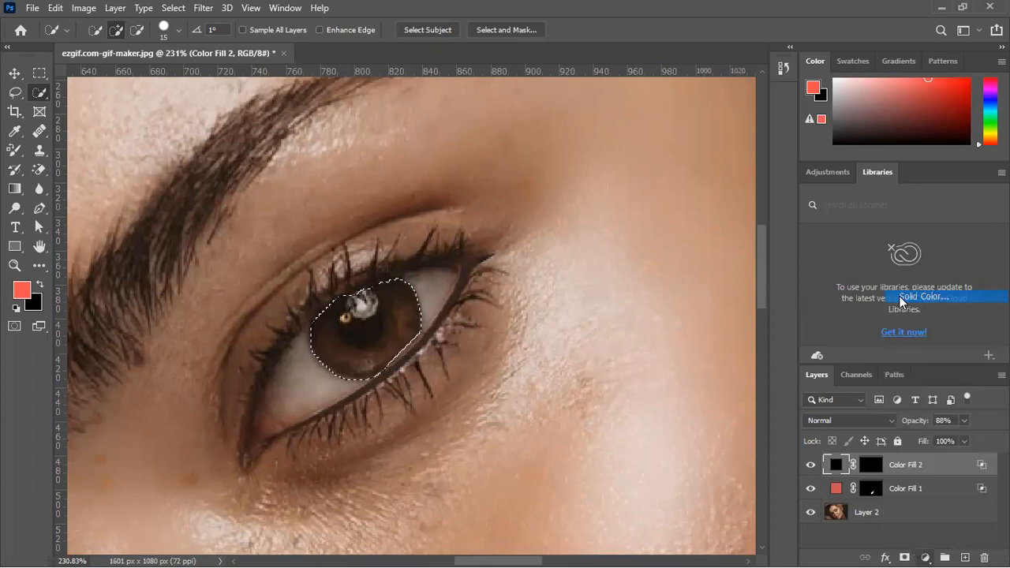
pyautogui.click(824, 235)
pyautogui.moveTo(824, 238); pyautogui.dragTo(825, 223)
pyautogui.moveTo(794, 167); pyautogui.dragTo(797, 136)
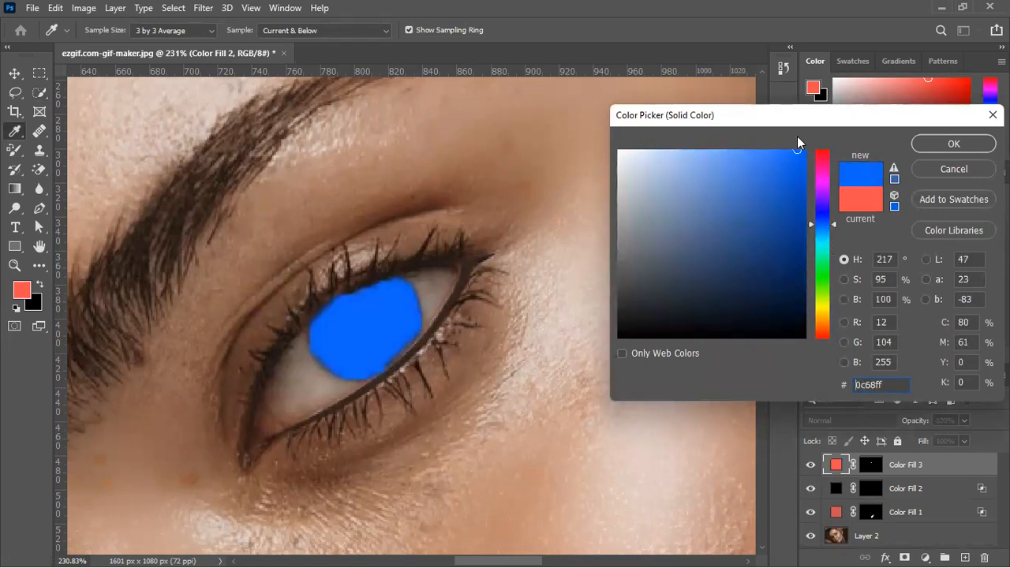
pyautogui.moveTo(823, 245)
pyautogui.mouseDown()
pyautogui.moveTo(824, 231)
pyautogui.moveTo(829, 240)
pyautogui.mouseUp()
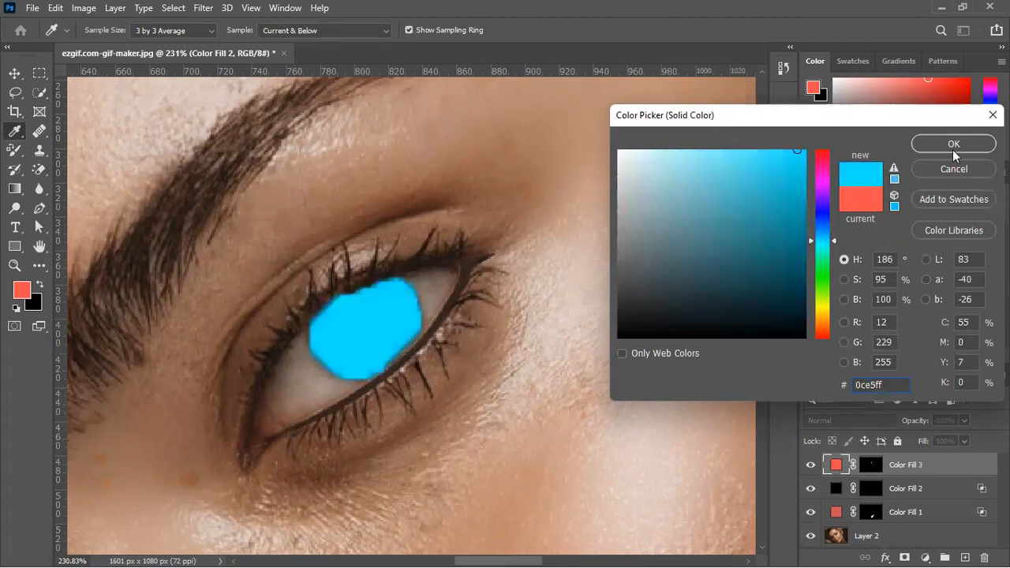
pyautogui.click(952, 146)
# Set the cyan iris fill's blend mode to Darken
pyautogui.click(852, 417)
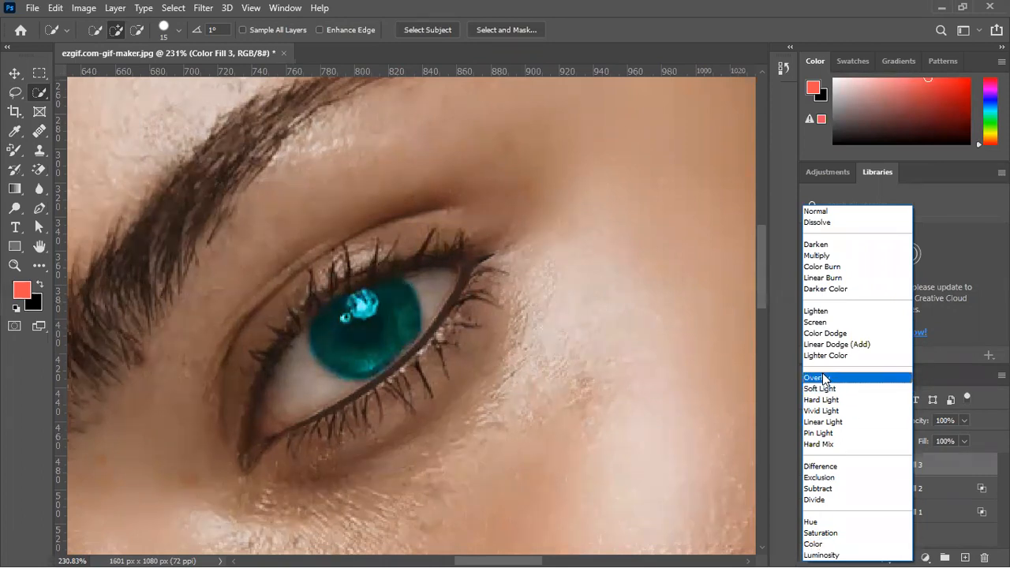
pyautogui.click(820, 247)
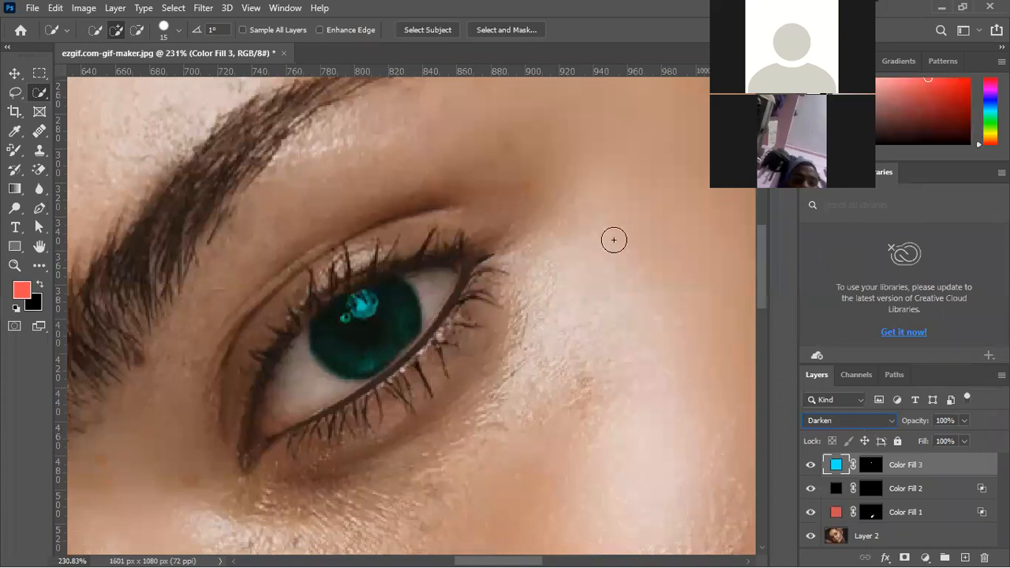
pyautogui.click(362, 301)
# In the iris fill's Blend If settings, split the underlying layer's black point to 0 / 33 and white point to 0 / 255
pyautogui.click(887, 555)
pyautogui.click(908, 418)
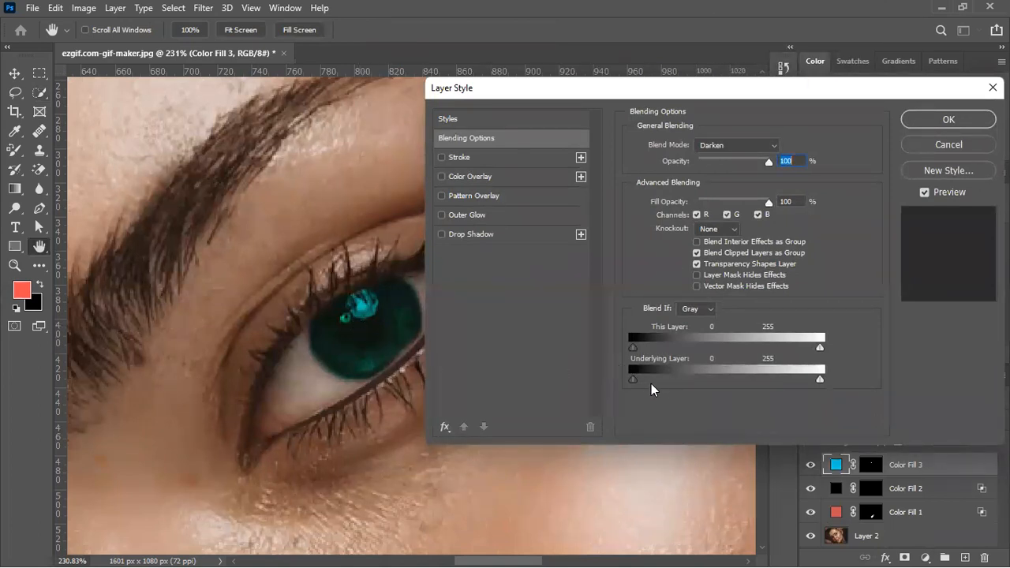
pyautogui.press('alt')
pyautogui.press('alt')
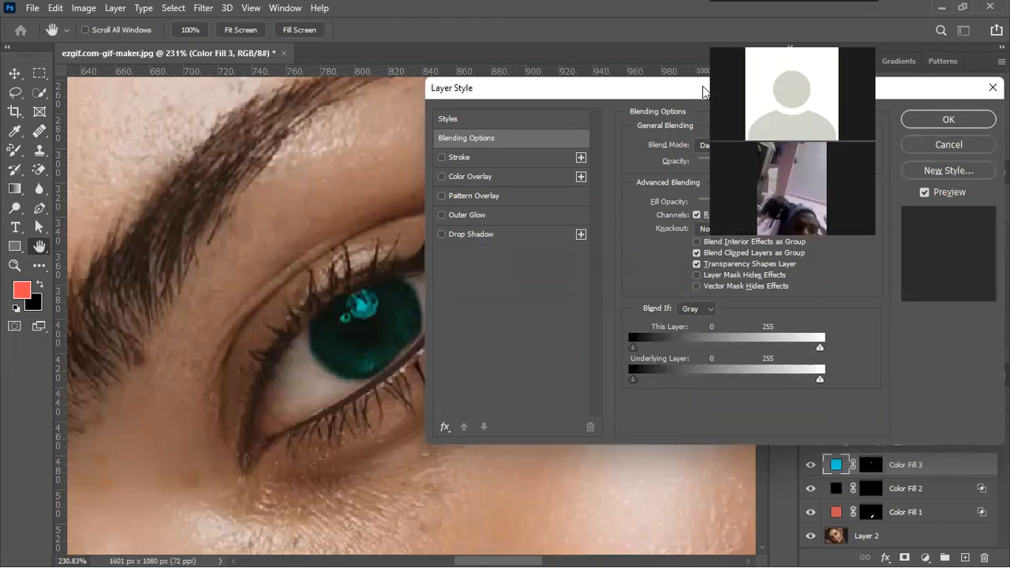
pyautogui.moveTo(634, 378); pyautogui.dragTo(718, 375)
pyautogui.moveTo(773, 361); pyautogui.dragTo(658, 382)
pyautogui.press('alt')
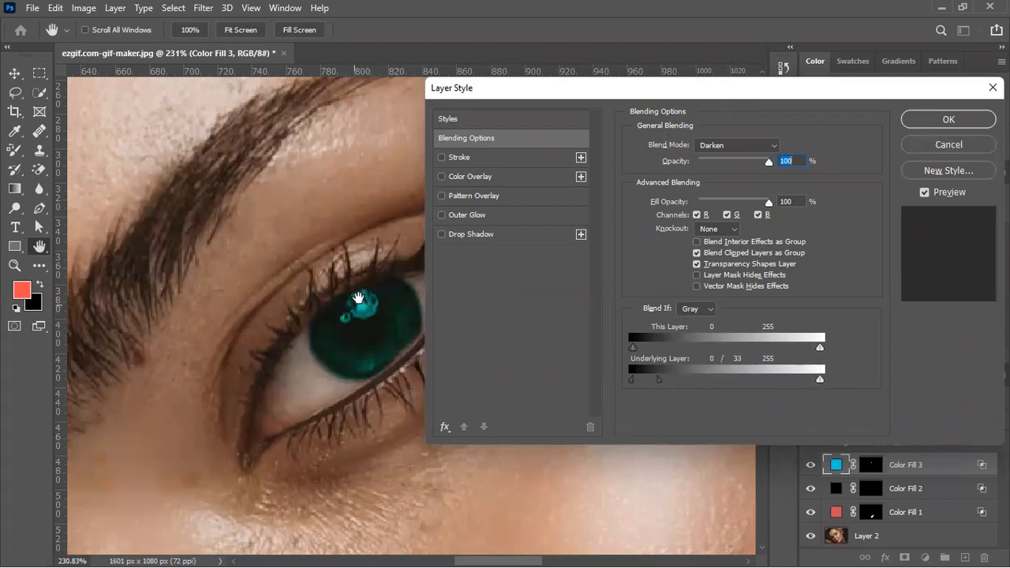
pyautogui.press('alt')
pyautogui.moveTo(818, 381); pyautogui.dragTo(817, 380)
pyautogui.moveTo(756, 380); pyautogui.dragTo(587, 382)
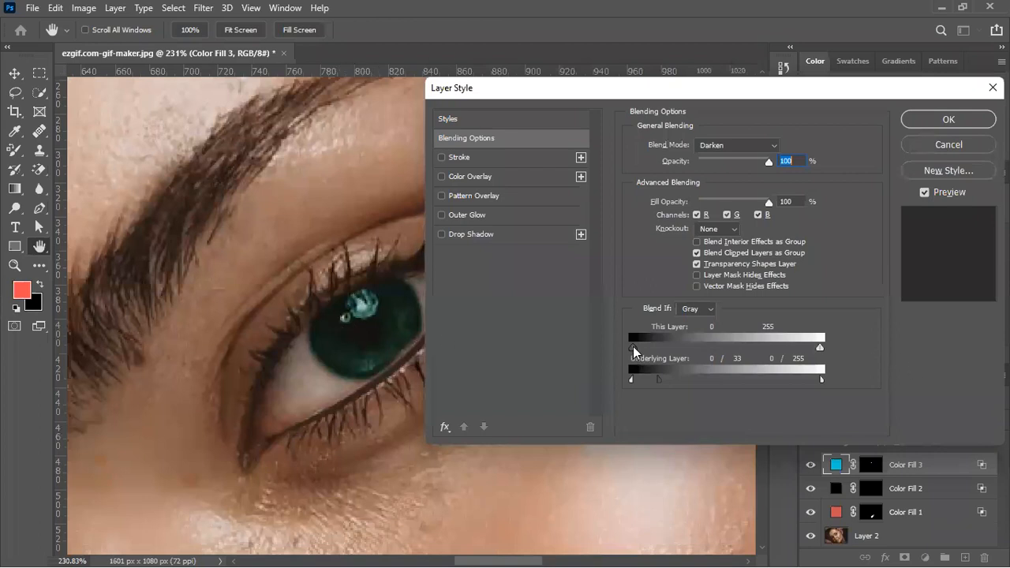
# Split the iris fill's This Layer black point in Blend If, move it toward white, and apply the blending options
pyautogui.press('alt')
pyautogui.moveTo(635, 347); pyautogui.dragTo(764, 340)
pyautogui.press('alt')
pyautogui.moveTo(765, 348); pyautogui.dragTo(769, 348)
pyautogui.click(948, 119)
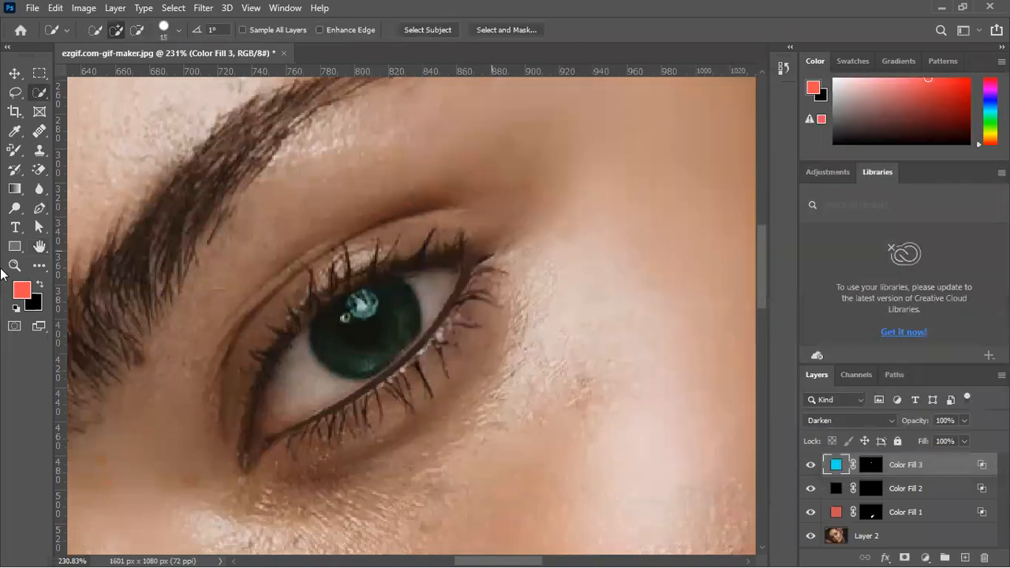
# Compare the eye color with the iris fill hidden and shown, both close up and across the whole portrait
pyautogui.click(12, 75)
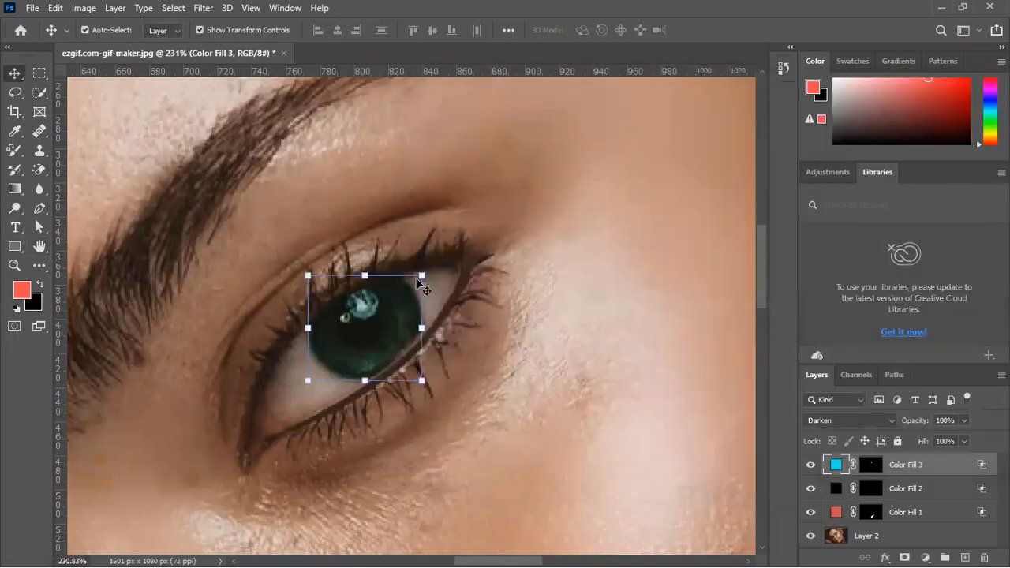
pyautogui.click(810, 466)
pyautogui.click(810, 467)
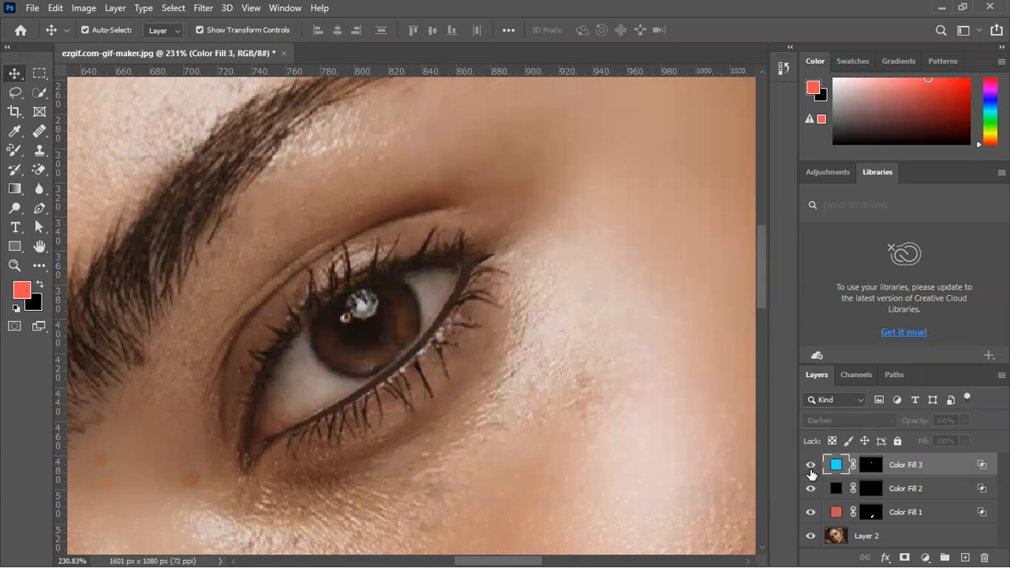
pyautogui.click(645, 450)
pyautogui.scroll(-4, 645, 454)
pyautogui.scroll(-6, 646, 456)
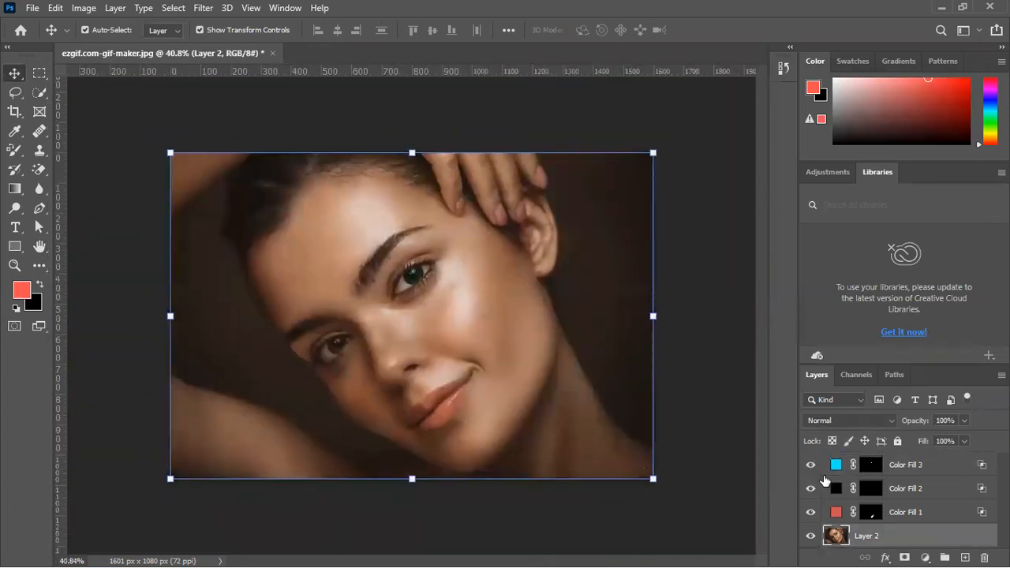
pyautogui.click(810, 467)
# Lower the iris fill's opacity to 70% and compare the portrait with the fill hidden and shown
pyautogui.click(911, 457)
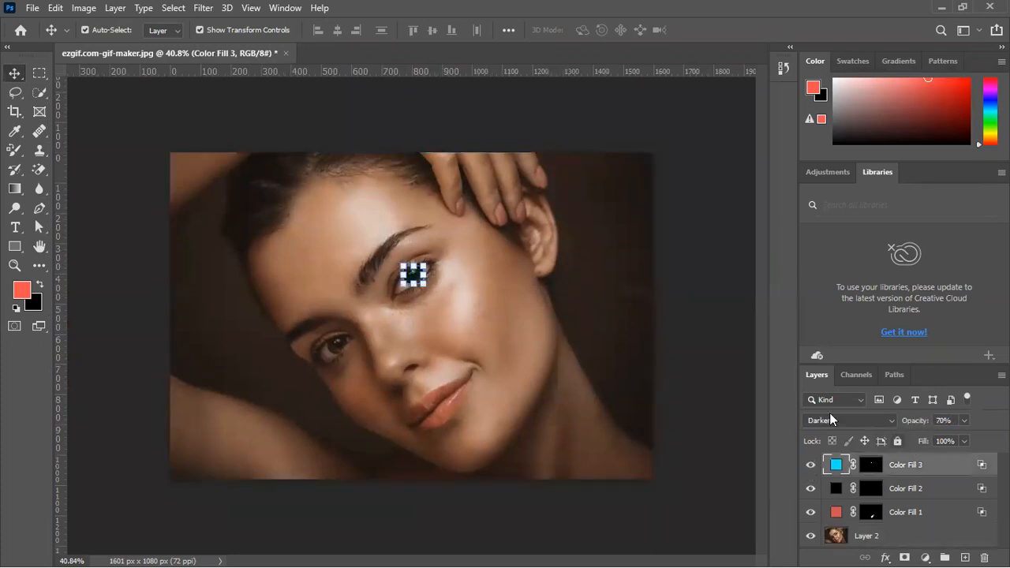
pyautogui.click(679, 332)
pyautogui.click(917, 466)
pyautogui.click(739, 418)
pyautogui.click(808, 466)
pyautogui.click(809, 467)
# Lower the iris fill's opacity to 46% and check the portrait with the fill hidden and shown
pyautogui.click(905, 465)
pyautogui.moveTo(910, 427); pyautogui.dragTo(924, 422)
pyautogui.click(746, 442)
pyautogui.click(810, 465)
pyautogui.click(809, 466)
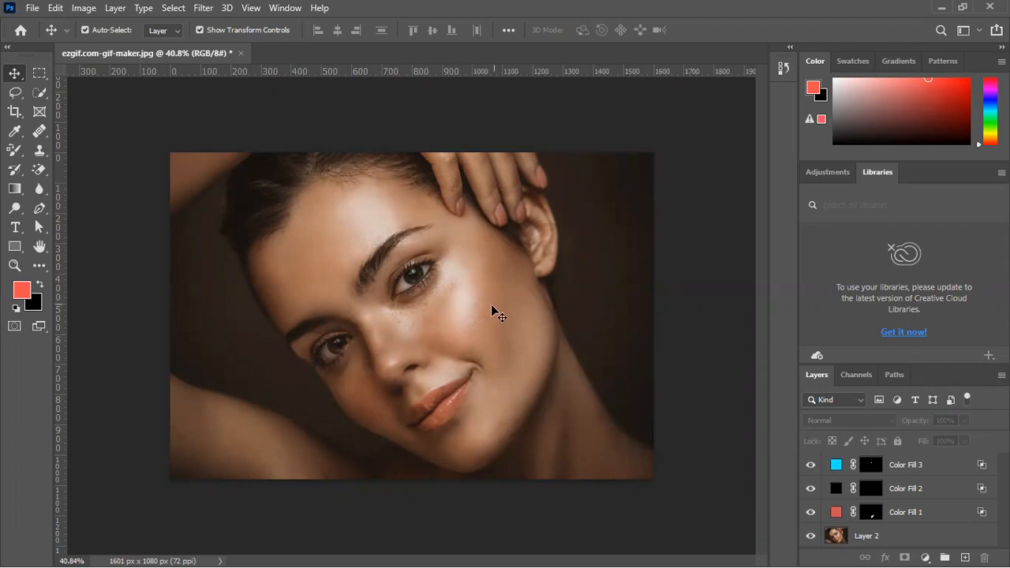
# Set the foreground color to a slightly pinker coral red for the blush and switch to the Brush tool
pyautogui.click(942, 471)
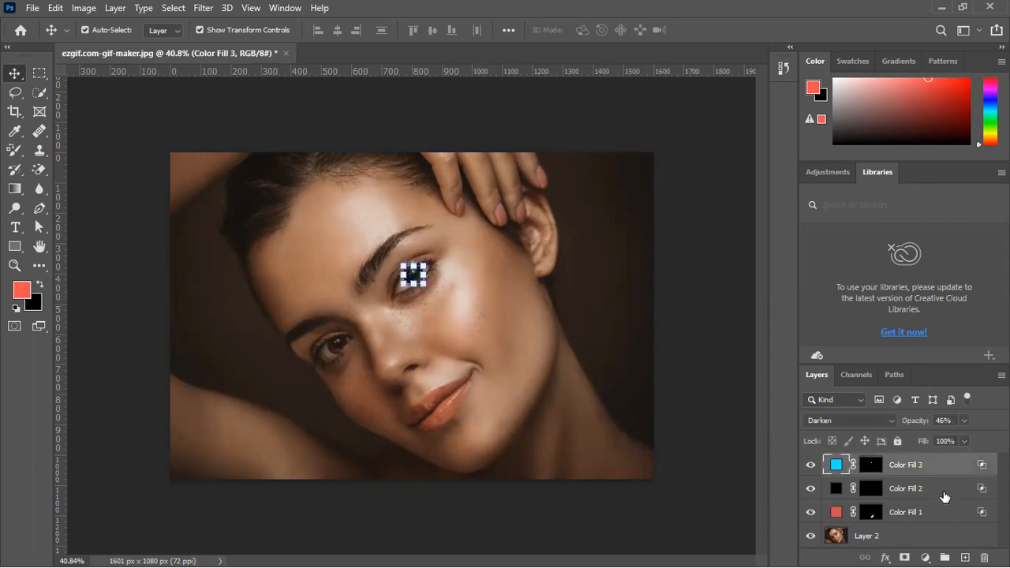
pyautogui.click(15, 131)
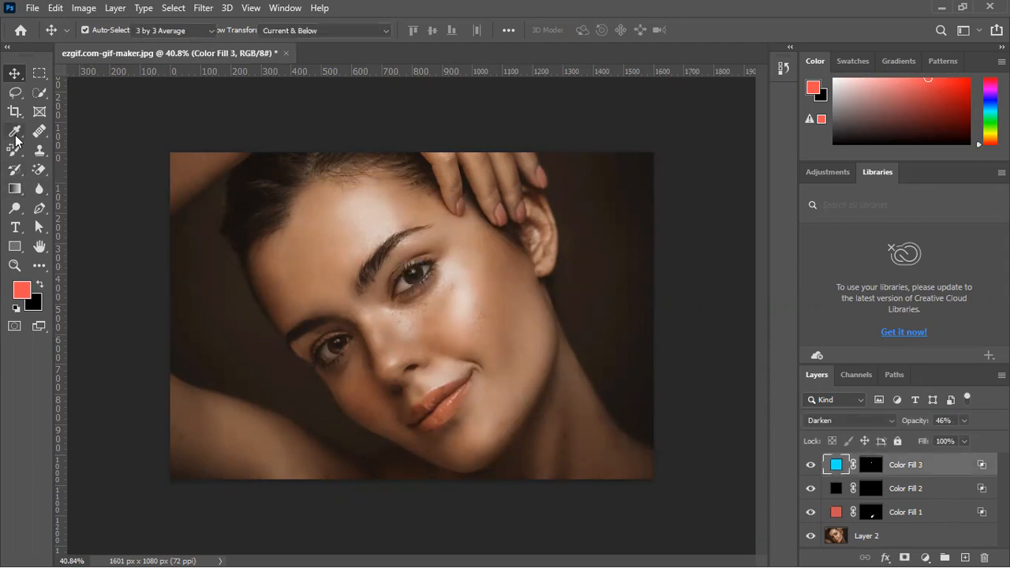
pyautogui.click(14, 151)
pyautogui.click(16, 175)
pyautogui.click(12, 154)
pyautogui.click(63, 151)
pyautogui.click(21, 288)
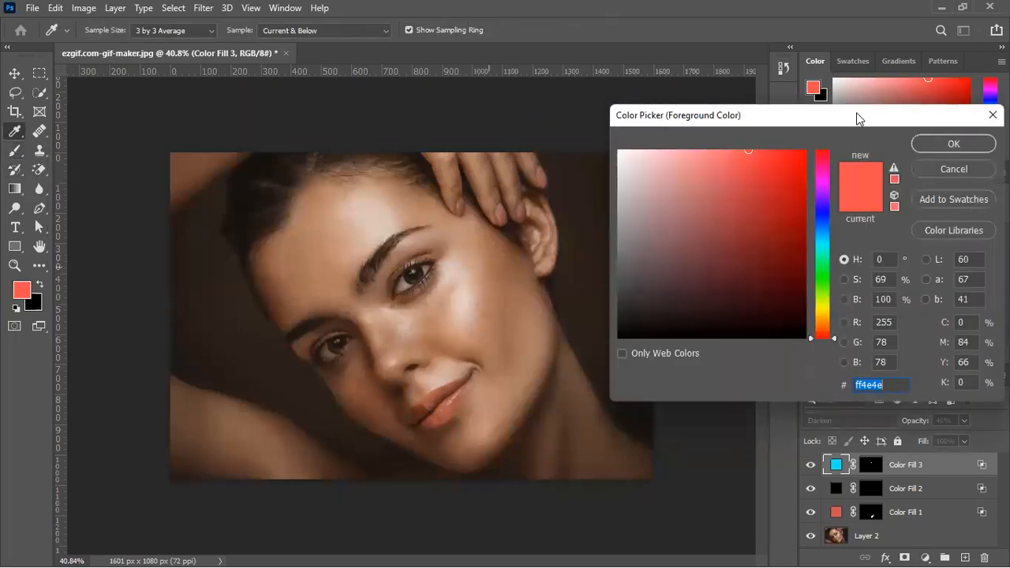
pyautogui.moveTo(680, 177); pyautogui.dragTo(692, 137)
pyautogui.moveTo(760, 180); pyautogui.dragTo(749, 134)
pyautogui.moveTo(818, 163); pyautogui.dragTo(815, 122)
pyautogui.moveTo(769, 170)
pyautogui.mouseDown()
pyautogui.moveTo(777, 155)
pyautogui.moveTo(762, 140)
pyautogui.mouseUp()
pyautogui.click(819, 155)
pyautogui.press('Return')
pyautogui.press('b')
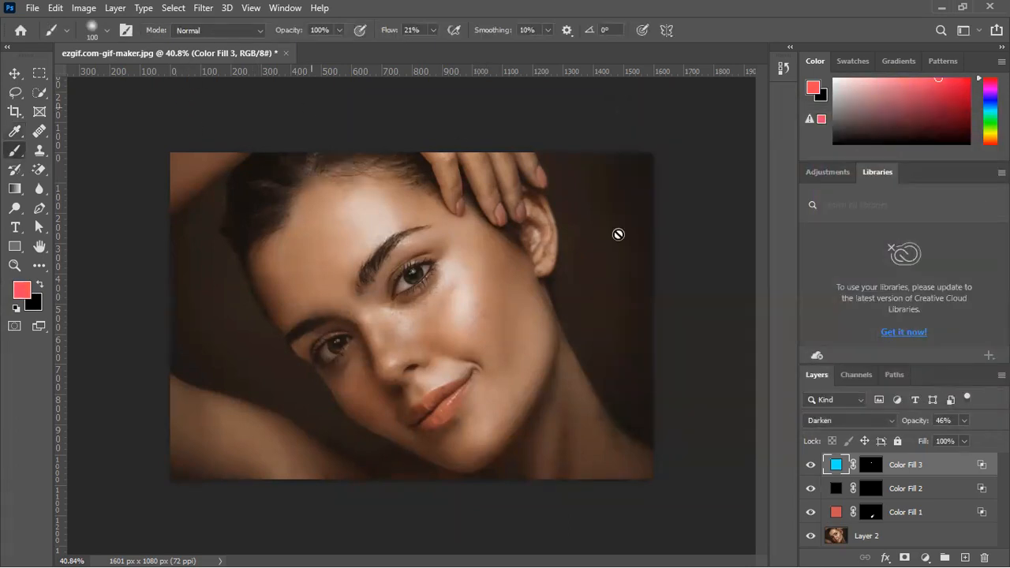
# Add a new layer above the iris fill, and set the brush flow to 14% and its size to 125
pyautogui.click(964, 557)
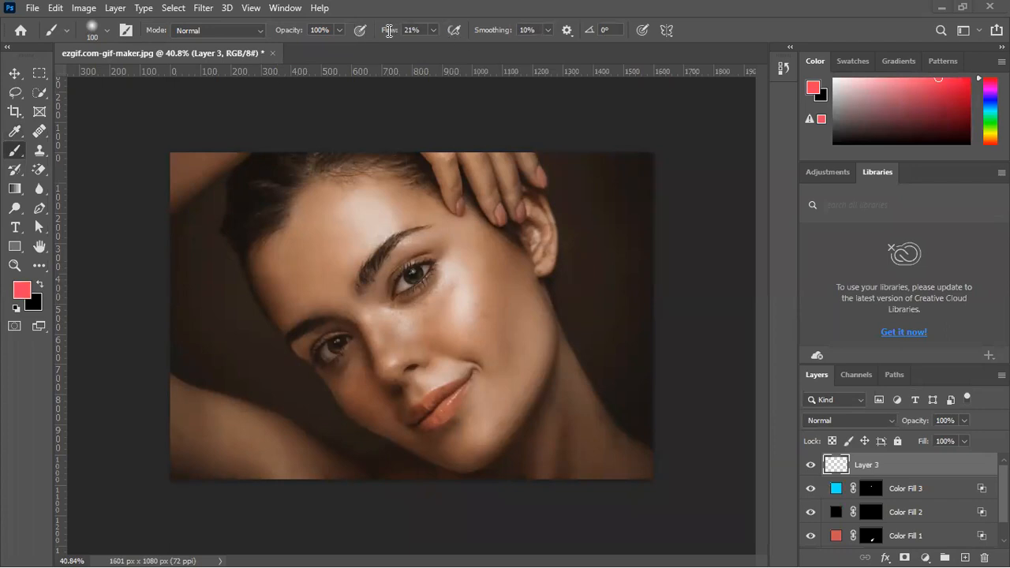
pyautogui.moveTo(397, 30); pyautogui.dragTo(394, 31)
pyautogui.click(107, 33)
pyautogui.click(300, 7)
pyautogui.click(582, 3)
pyautogui.press(']')
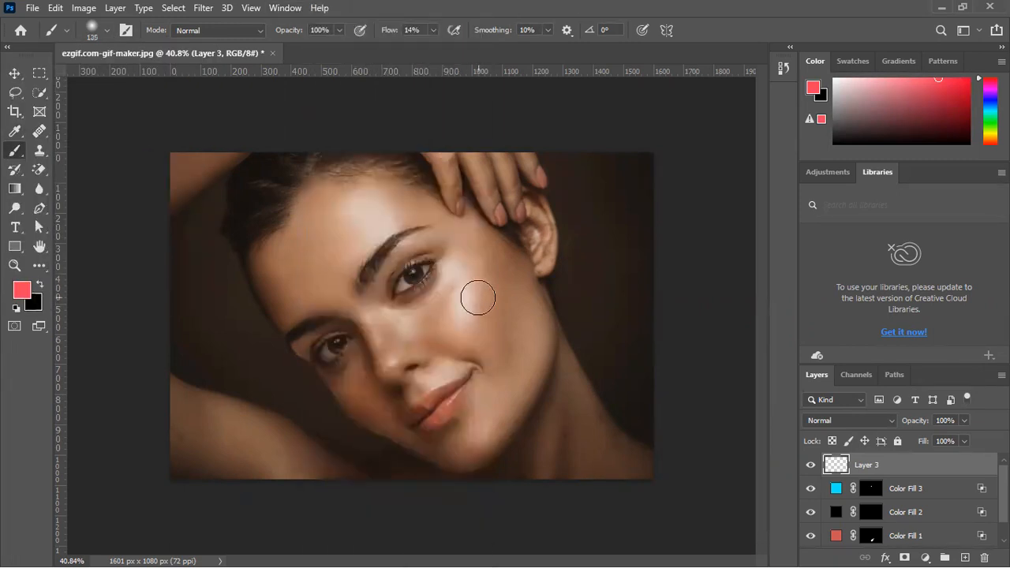
# Paint a soft round coral blush spot on the cheek below the upper eye and set its layer to Soft Light
pyautogui.moveTo(478, 300)
pyautogui.mouseDown()
pyautogui.moveTo(502, 324)
pyautogui.moveTo(457, 318)
pyautogui.moveTo(495, 306)
pyautogui.moveTo(468, 295)
pyautogui.moveTo(490, 329)
pyautogui.moveTo(469, 292)
pyautogui.moveTo(470, 337)
pyautogui.mouseUp()
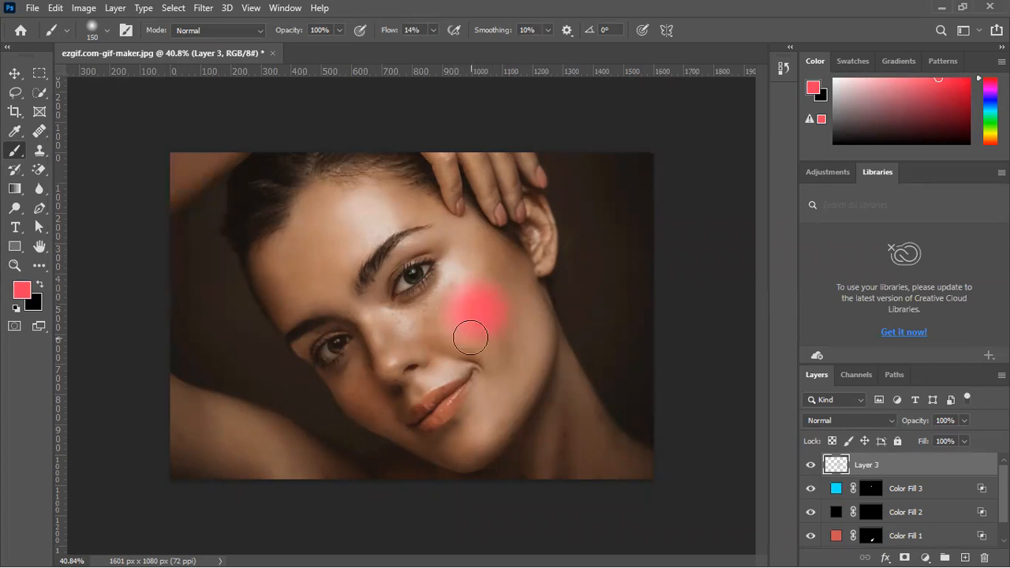
pyautogui.scroll(-3, 478, 329)
pyautogui.scroll(10, 483, 316)
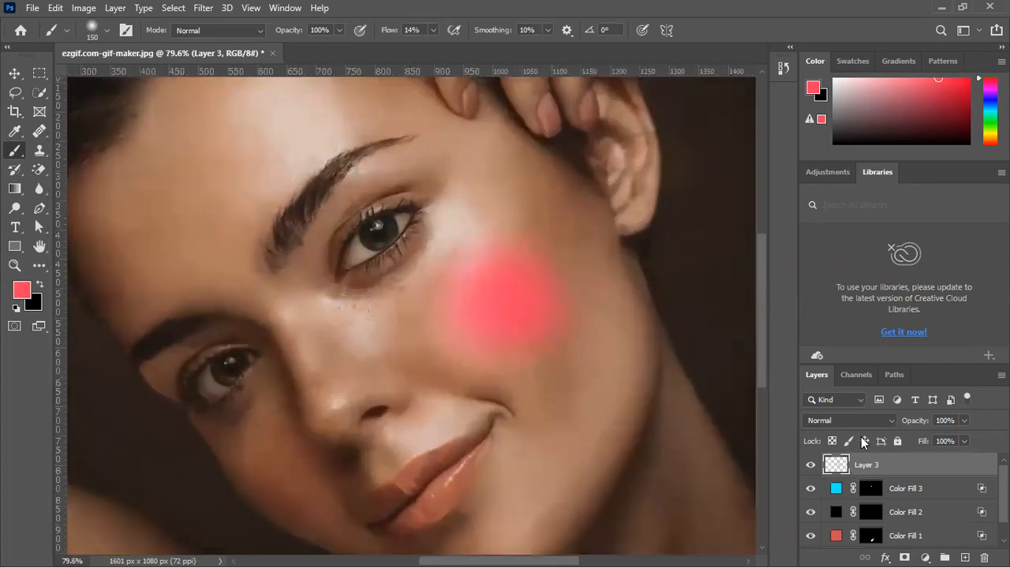
pyautogui.click(856, 423)
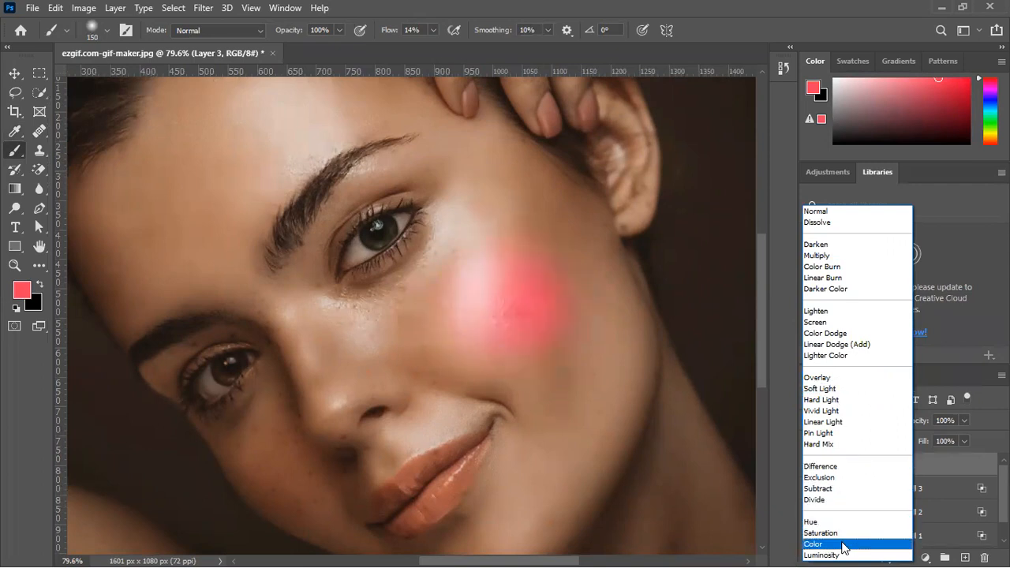
pyautogui.click(819, 389)
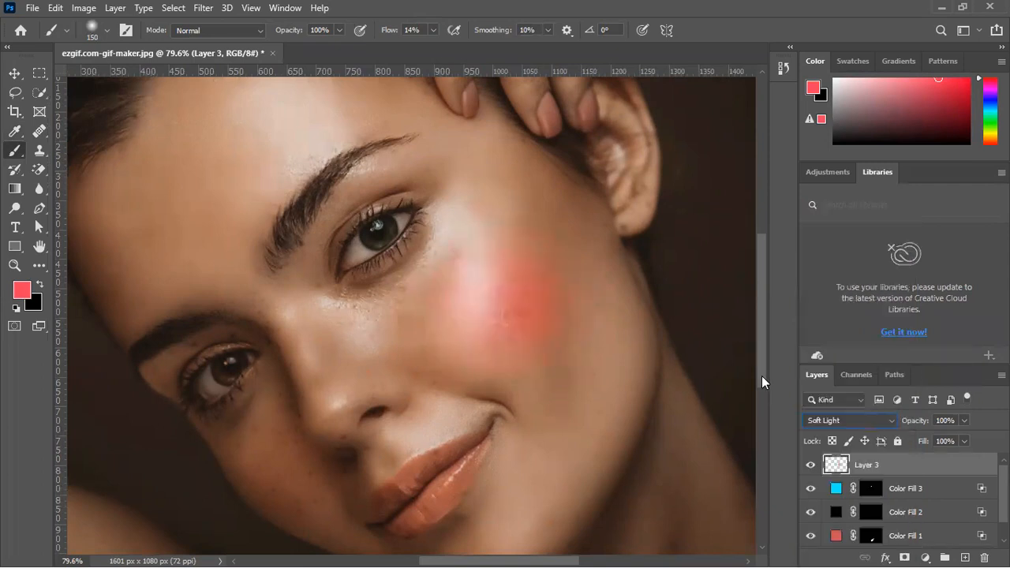
# In the blush layer's blending options, split the underlying layer's black Blend If slider to 0 / 209
pyautogui.click(888, 555)
pyautogui.click(907, 420)
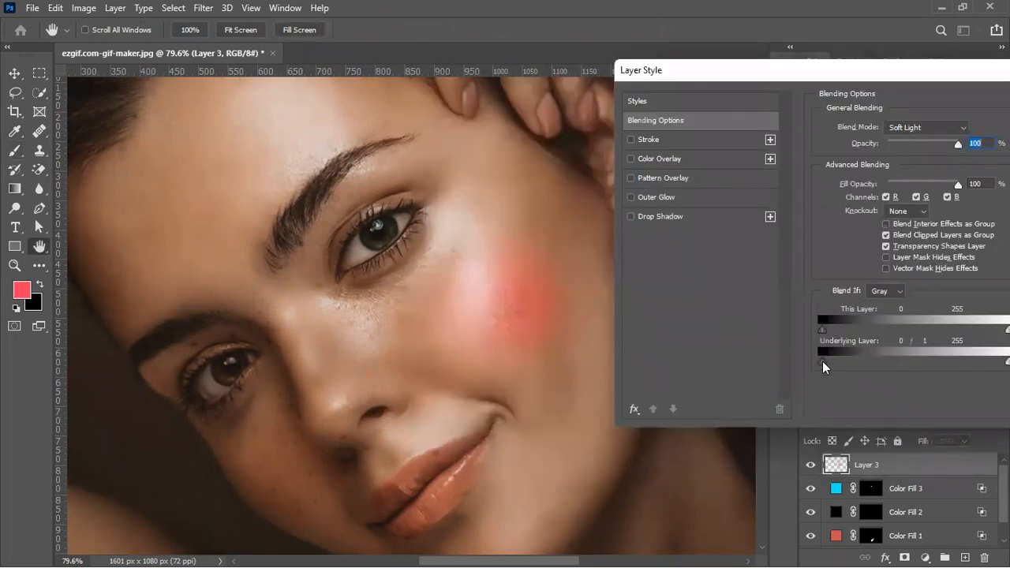
pyautogui.moveTo(826, 362); pyautogui.dragTo(978, 364)
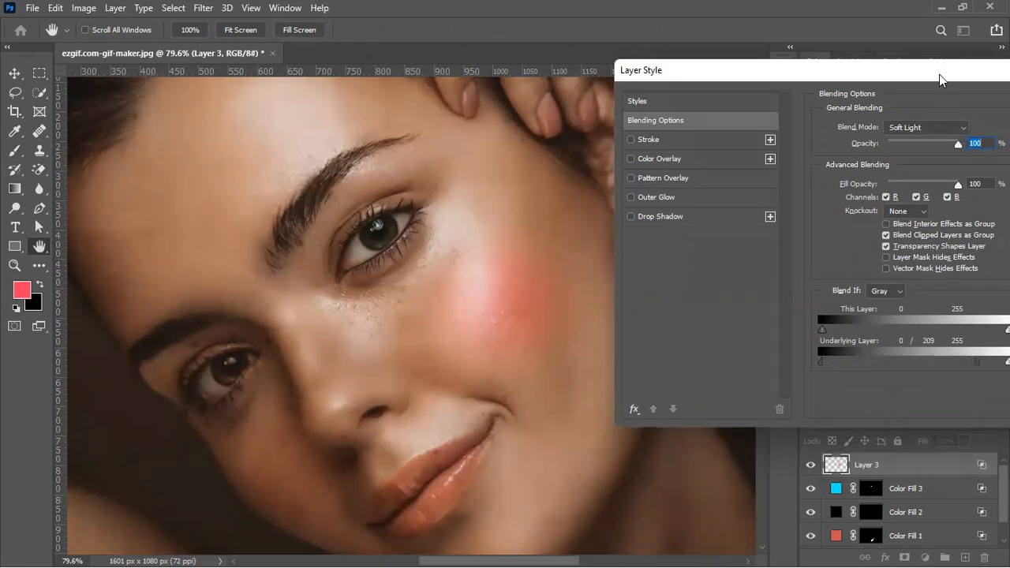
pyautogui.moveTo(949, 78); pyautogui.dragTo(911, 92)
pyautogui.moveTo(663, 94); pyautogui.dragTo(791, 108)
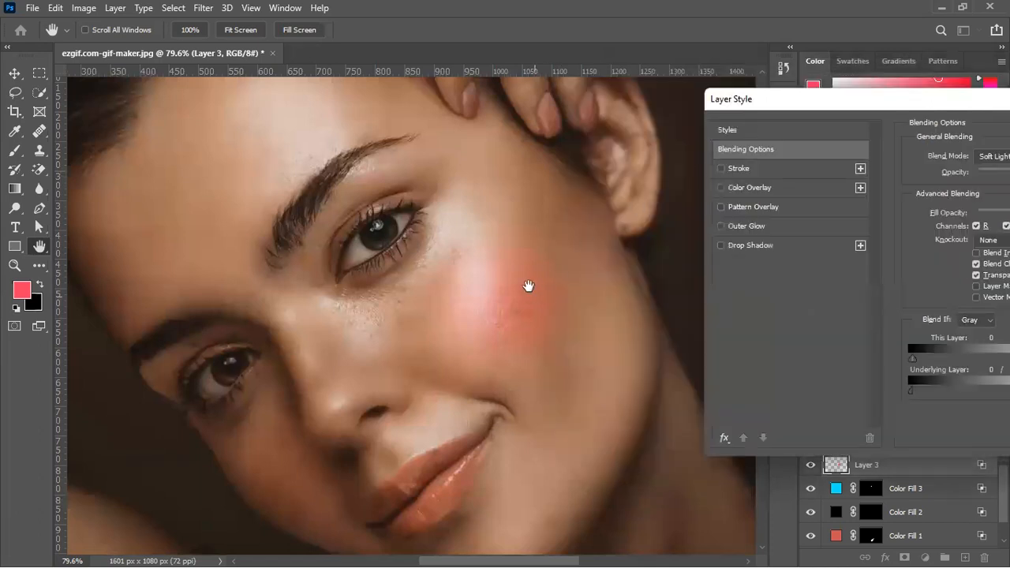
# Try a pale green color overlay on the blush in Normal, Overlay and Color modes, disable it, and confirm the layer style
pyautogui.click(749, 187)
pyautogui.moveTo(890, 102); pyautogui.dragTo(805, 98)
pyautogui.click(977, 155)
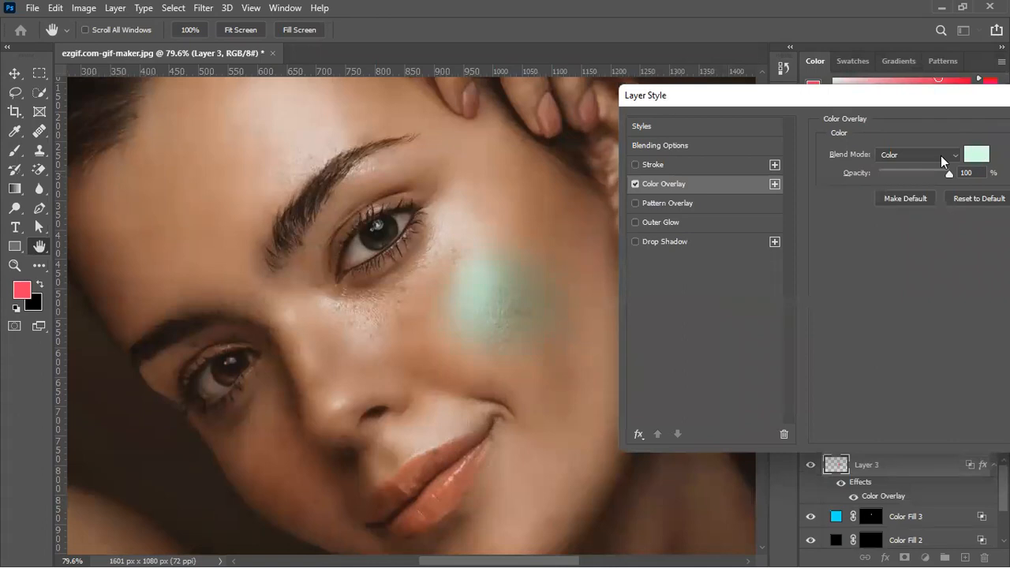
pyautogui.click(940, 156)
pyautogui.click(915, 167)
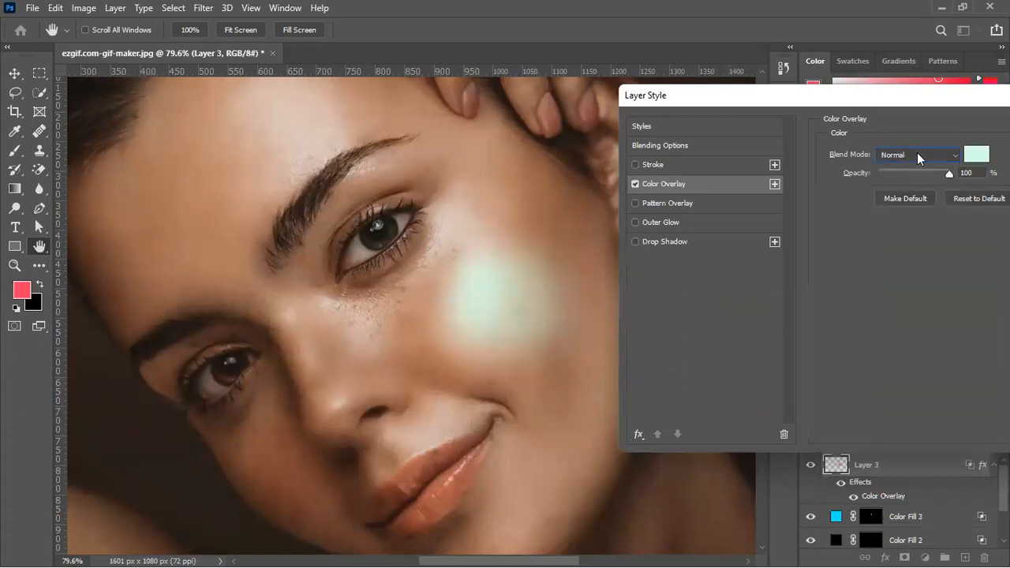
pyautogui.click(917, 153)
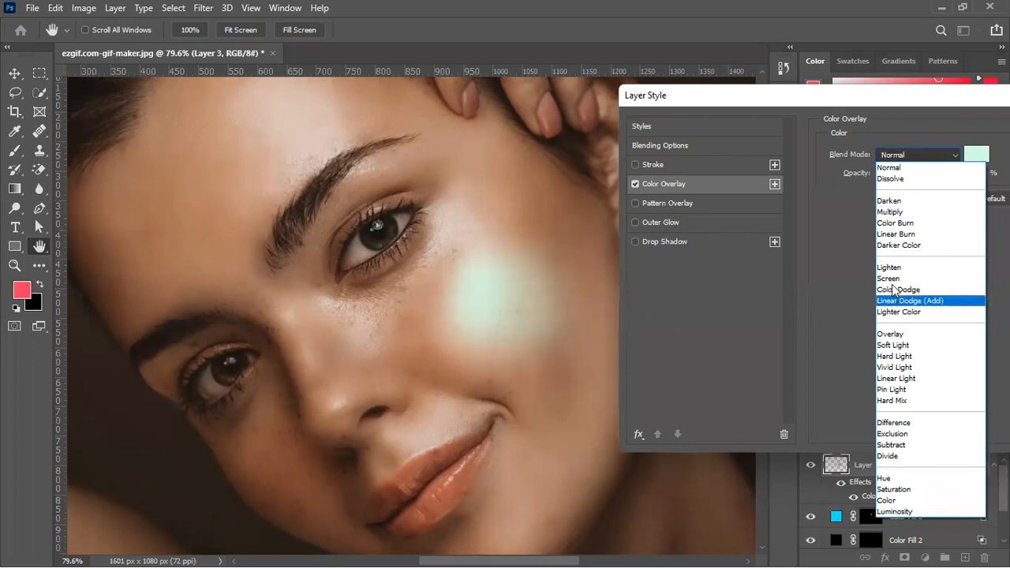
pyautogui.click(890, 334)
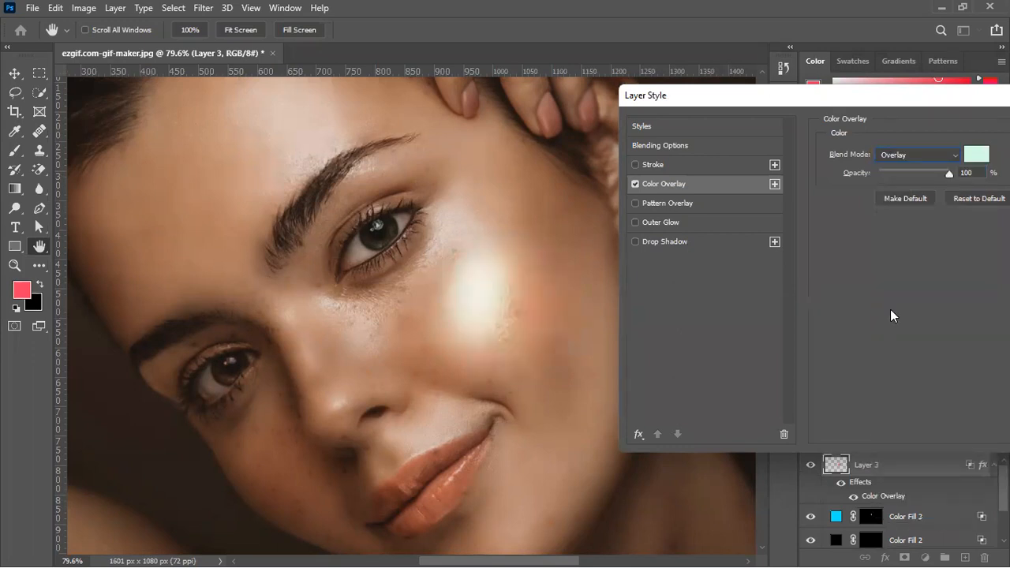
pyautogui.click(922, 148)
pyautogui.click(894, 505)
pyautogui.click(976, 155)
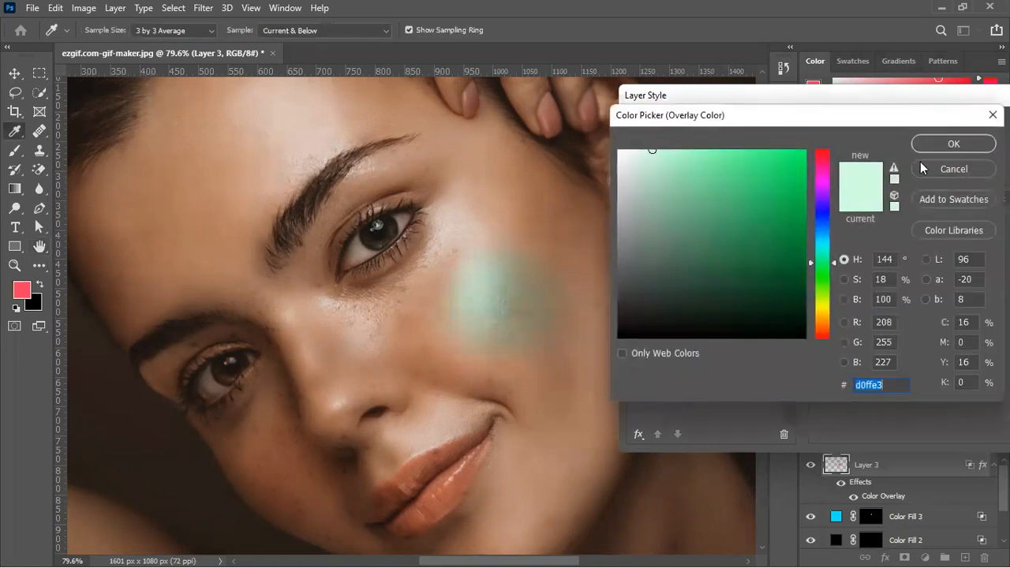
pyautogui.press('Return')
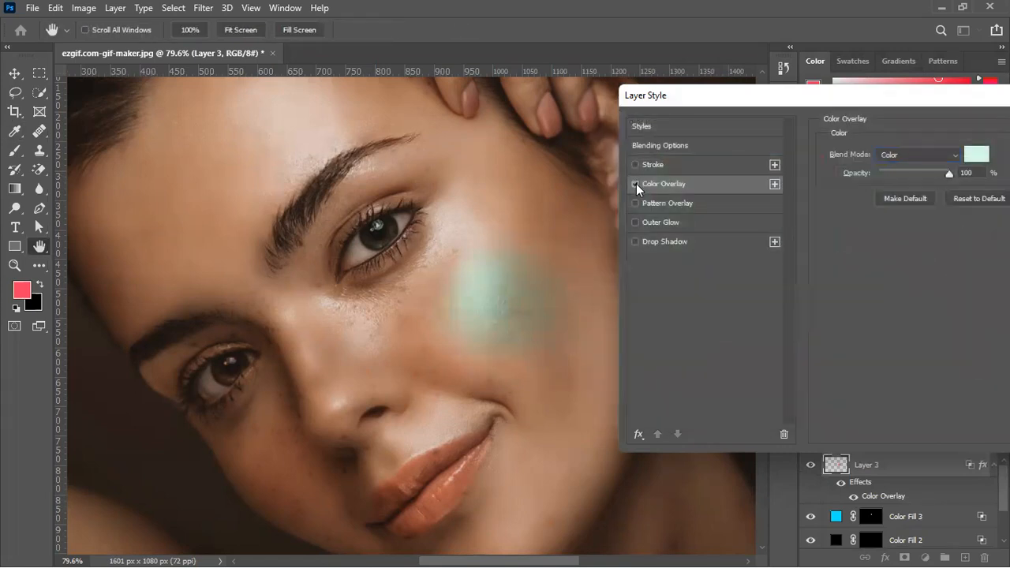
pyautogui.click(636, 184)
pyautogui.moveTo(856, 99); pyautogui.dragTo(722, 99)
pyautogui.click(942, 124)
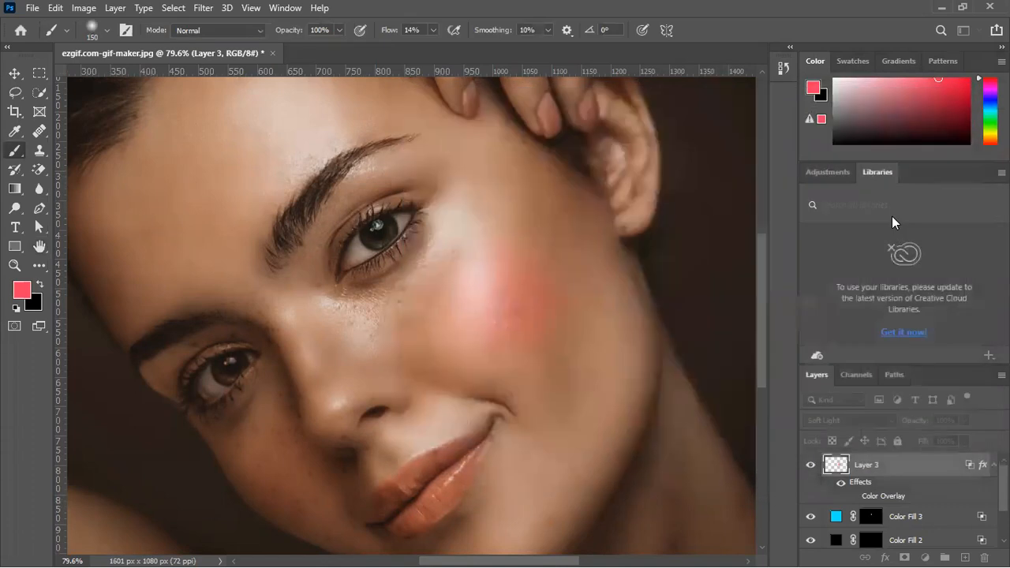
# Add a Color Overlay to the blush layer with its blend mode set to Soft Light
pyautogui.click(885, 557)
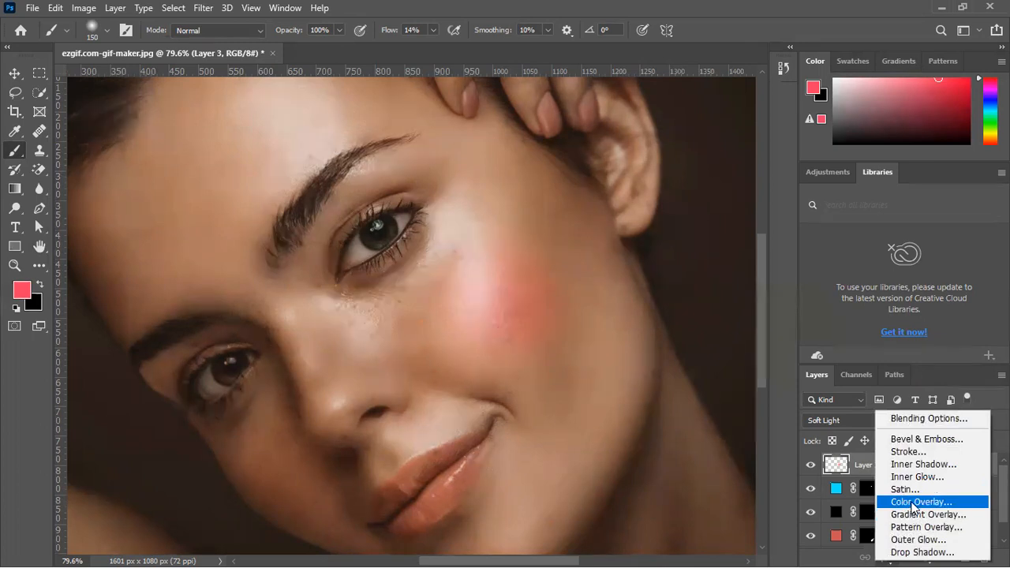
pyautogui.click(914, 502)
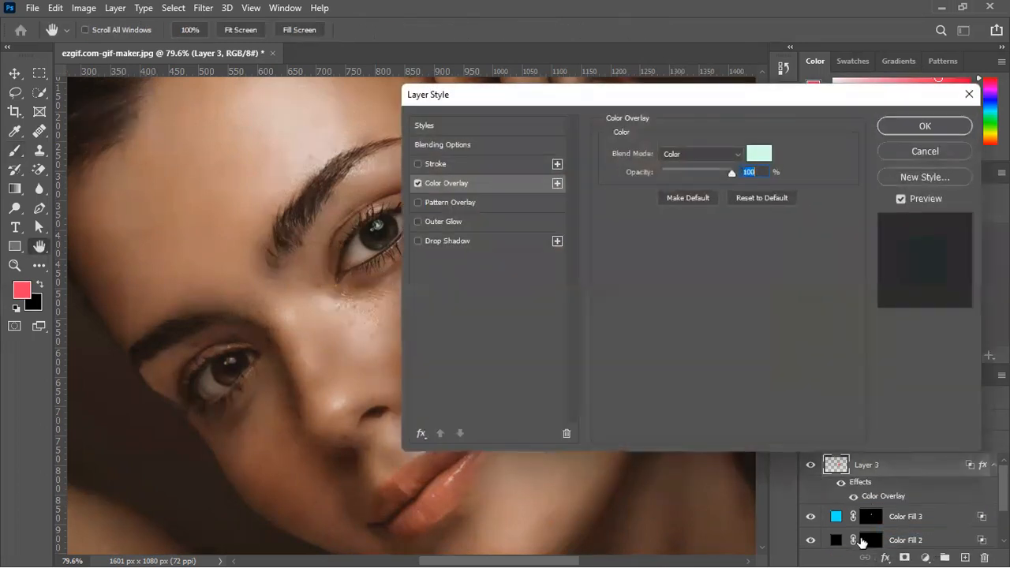
pyautogui.moveTo(665, 103); pyautogui.dragTo(880, 110)
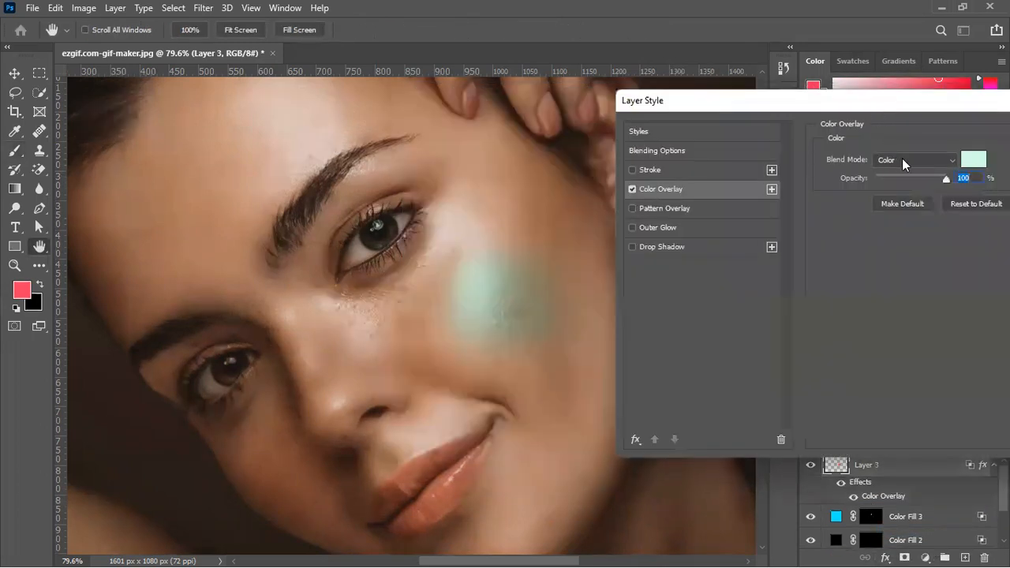
pyautogui.click(902, 160)
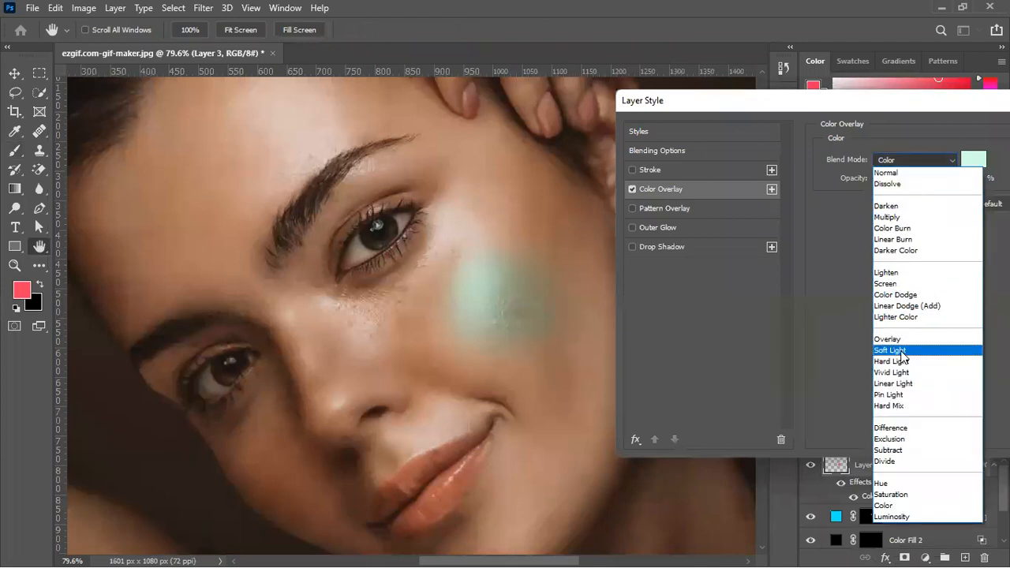
pyautogui.click(896, 350)
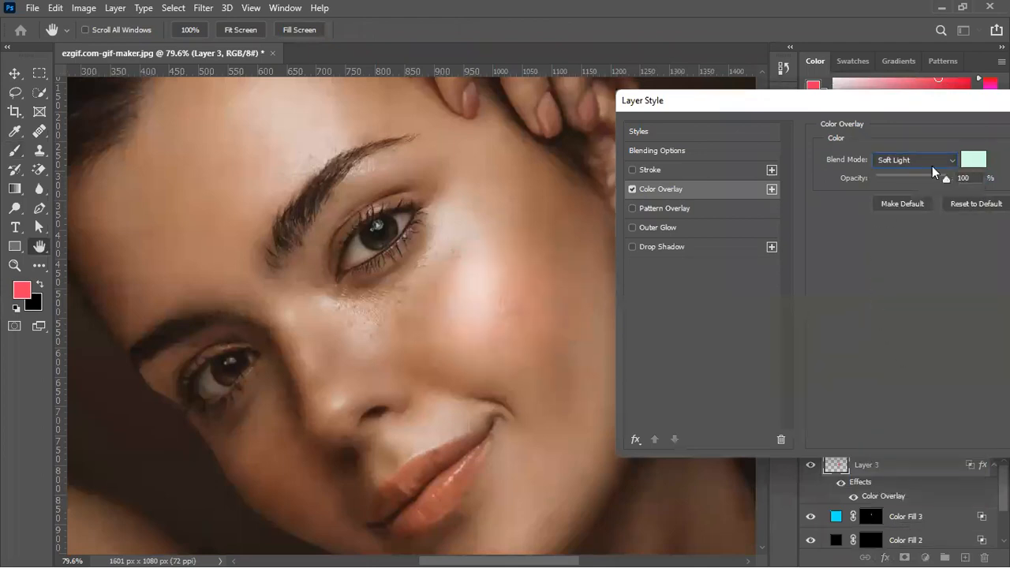
# Set the blush overlay's color to the coral red ff4052
pyautogui.click(978, 157)
pyautogui.moveTo(785, 195); pyautogui.dragTo(760, 141)
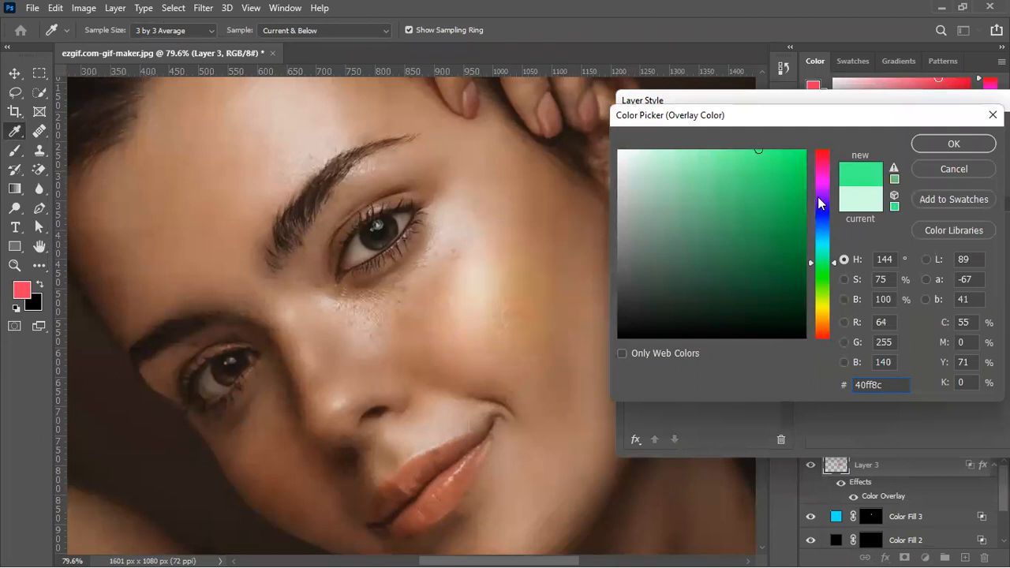
pyautogui.moveTo(827, 227); pyautogui.dragTo(823, 159)
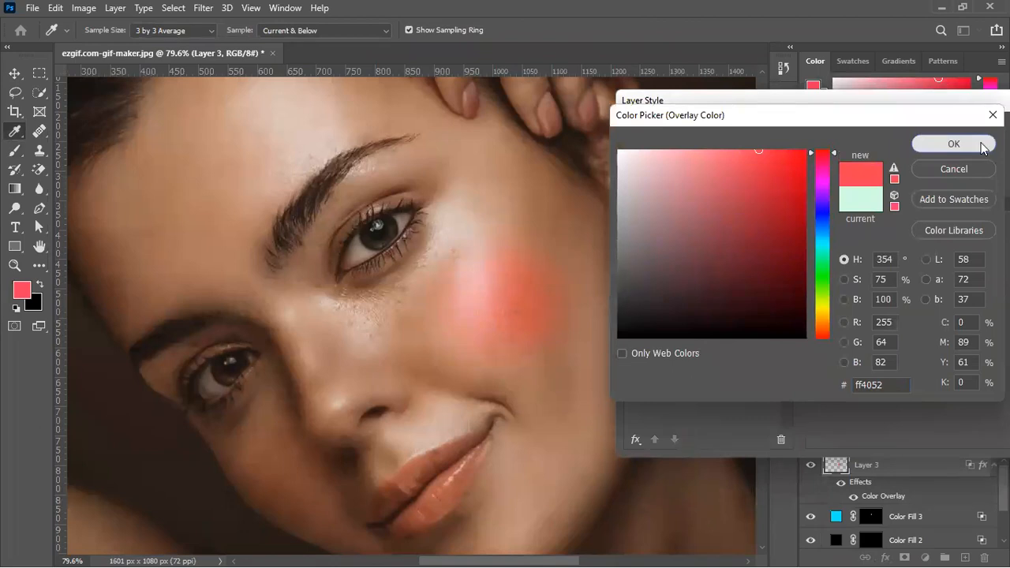
pyautogui.click(953, 143)
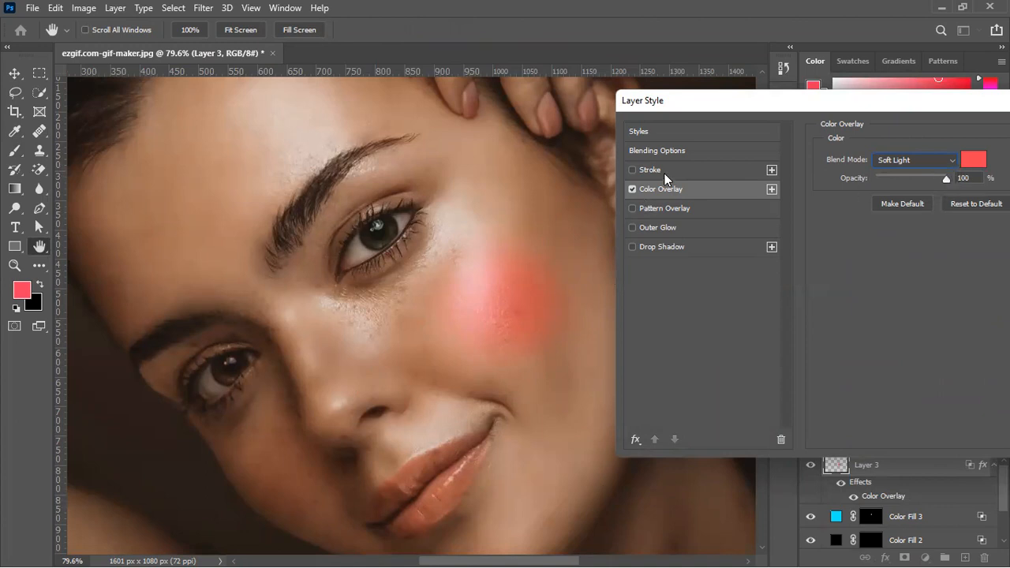
# Check the blush layer's blending options, keep the color overlay at 100% opacity, and confirm the layer style
pyautogui.click(671, 131)
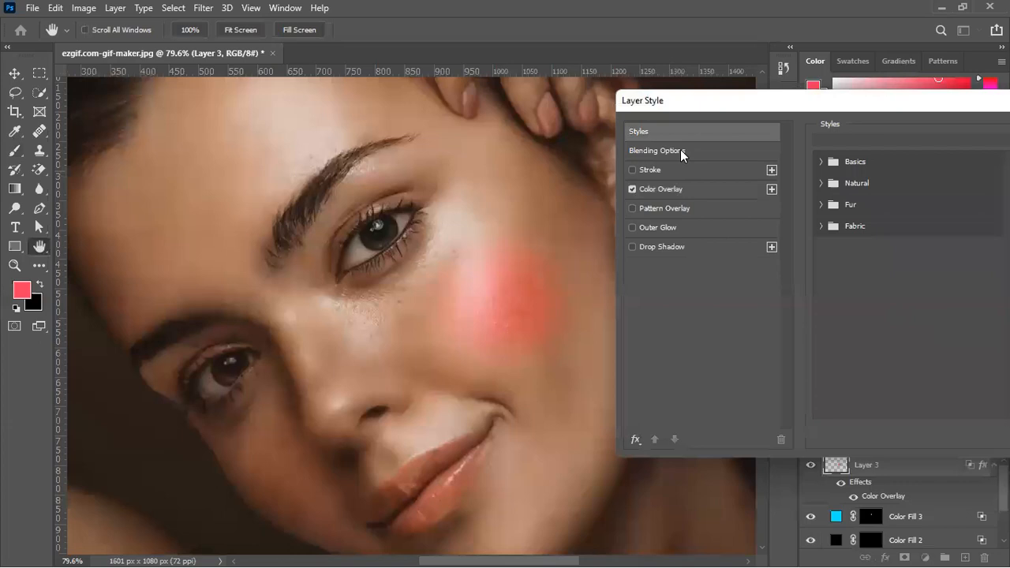
pyautogui.click(680, 150)
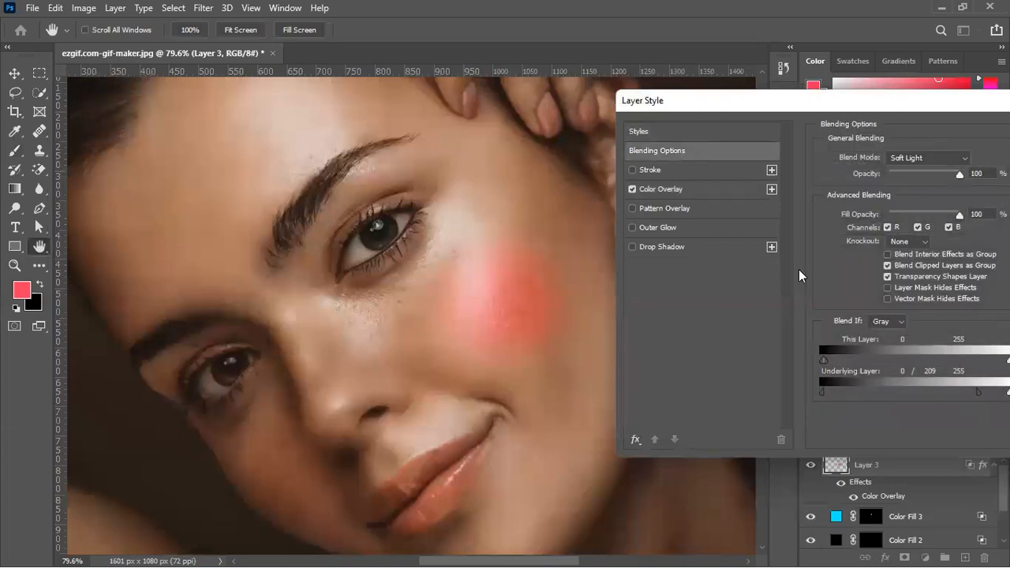
pyautogui.click(710, 192)
pyautogui.moveTo(942, 177); pyautogui.dragTo(971, 180)
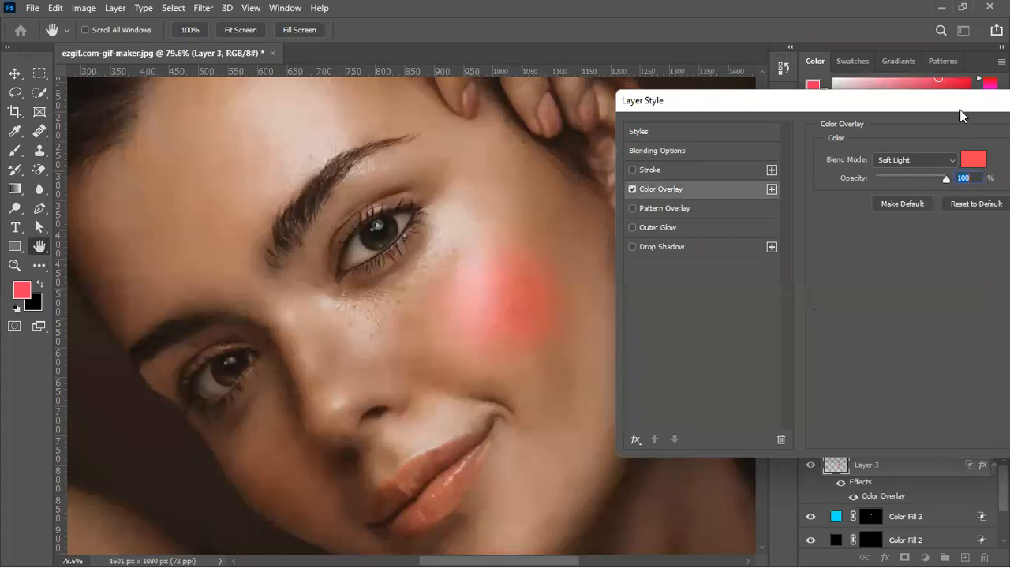
pyautogui.moveTo(959, 108); pyautogui.dragTo(813, 112)
pyautogui.press('b')
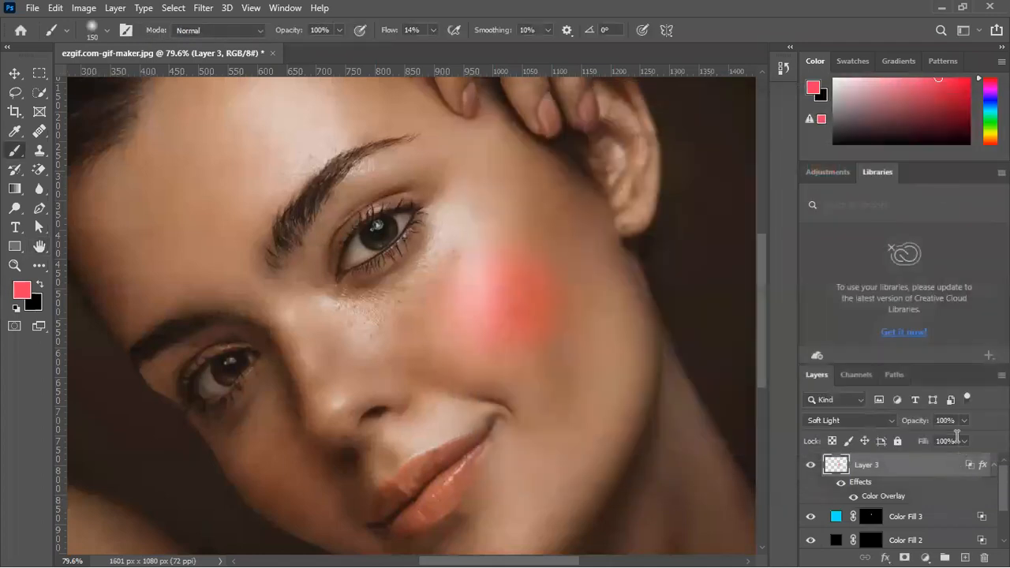
# Lower the blush layer's opacity to 34%, comparing the portrait with the blush hidden and shown, and switch to the Move tool
pyautogui.moveTo(918, 422)
pyautogui.mouseDown()
pyautogui.moveTo(881, 443)
pyautogui.moveTo(915, 426)
pyautogui.mouseUp()
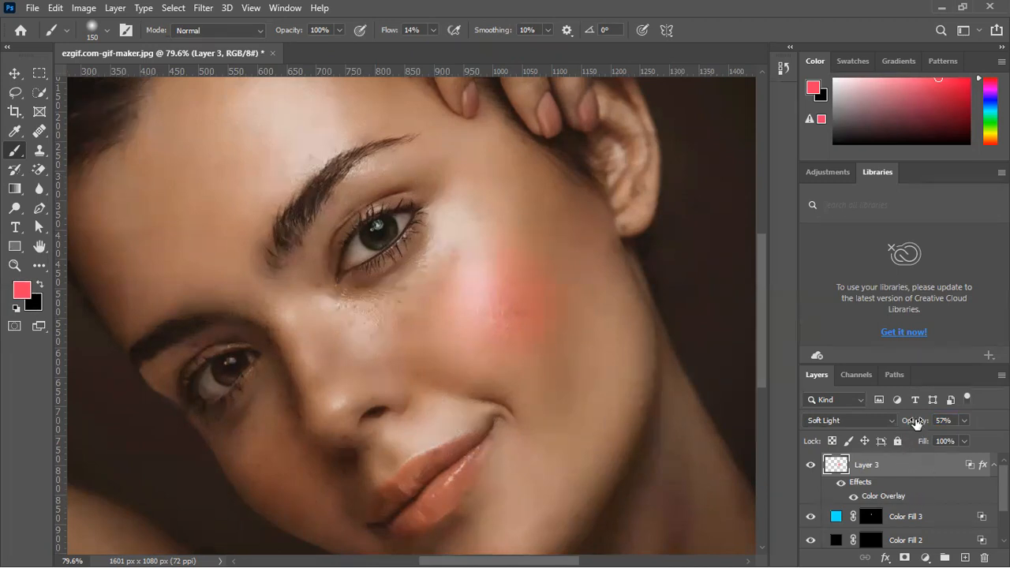
pyautogui.moveTo(915, 424); pyautogui.dragTo(911, 425)
pyautogui.click(809, 466)
pyautogui.click(810, 466)
pyautogui.click(809, 466)
pyautogui.click(810, 466)
pyautogui.moveTo(923, 426); pyautogui.dragTo(909, 426)
pyautogui.scroll(-9, 366, 359)
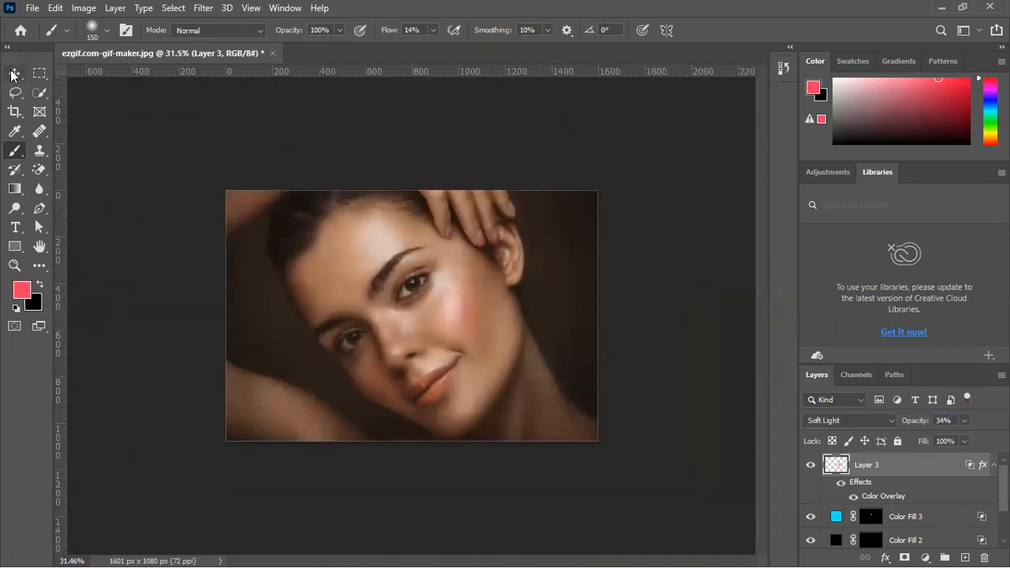
pyautogui.click(12, 74)
pyautogui.click(395, 153)
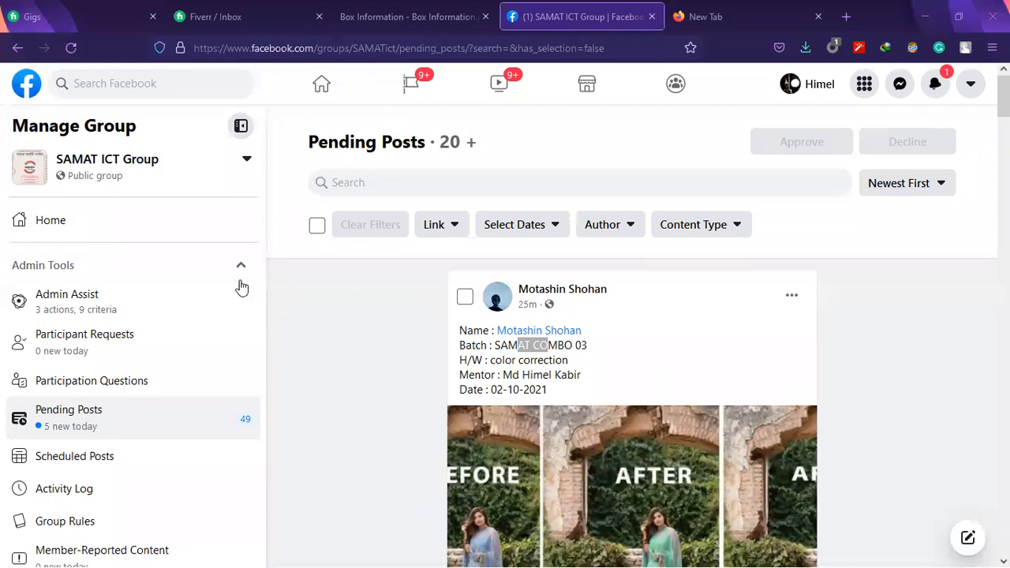
# In the Facebook group's pending posts, examine each photo of the color correction homework that starts with the green dress
pyautogui.scroll(-1, 484, 420)
pyautogui.scroll(-5, 481, 379)
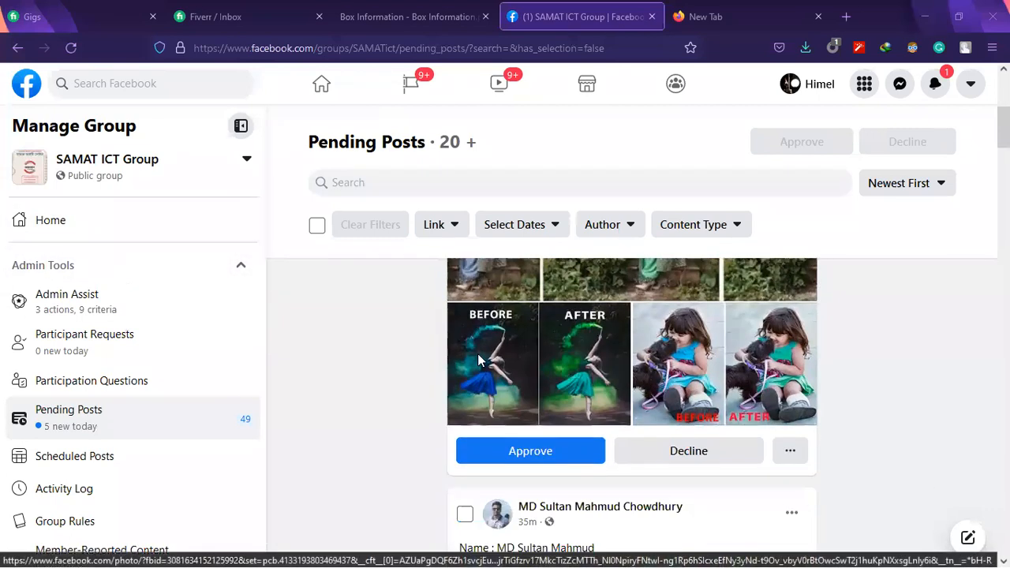
pyautogui.scroll(2, 579, 360)
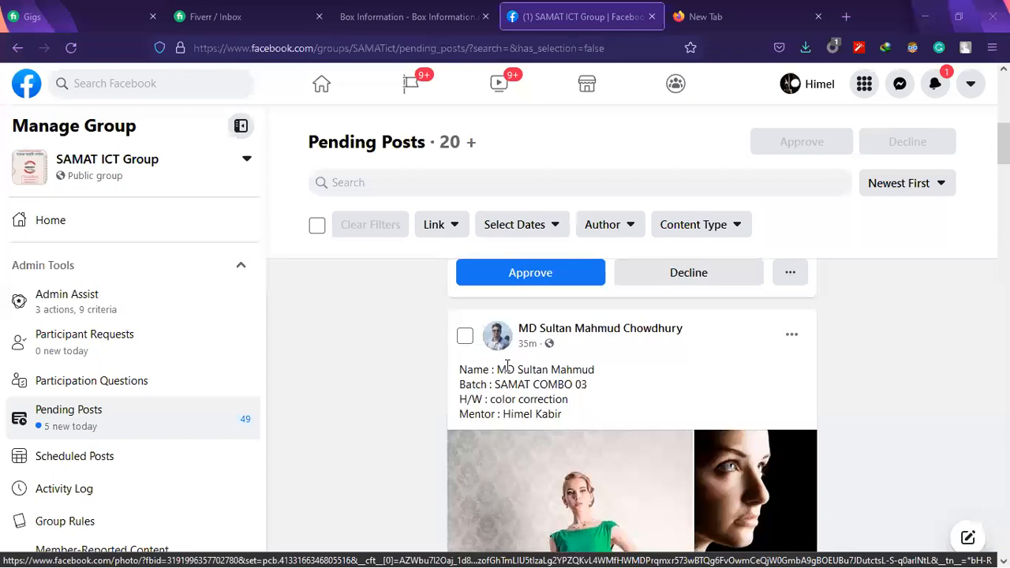
pyautogui.scroll(-6, 579, 363)
pyautogui.scroll(3, 579, 363)
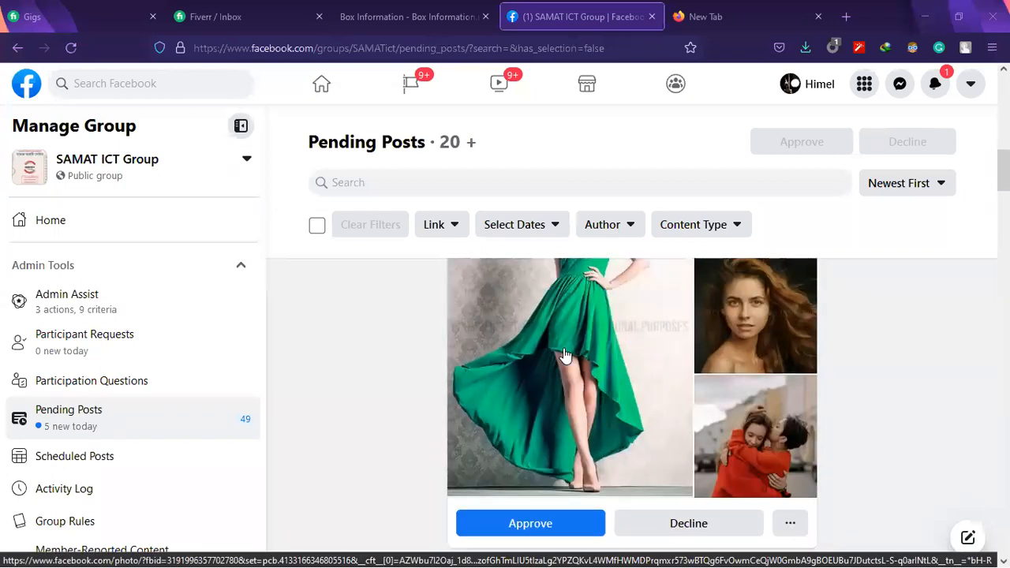
pyautogui.click(565, 356)
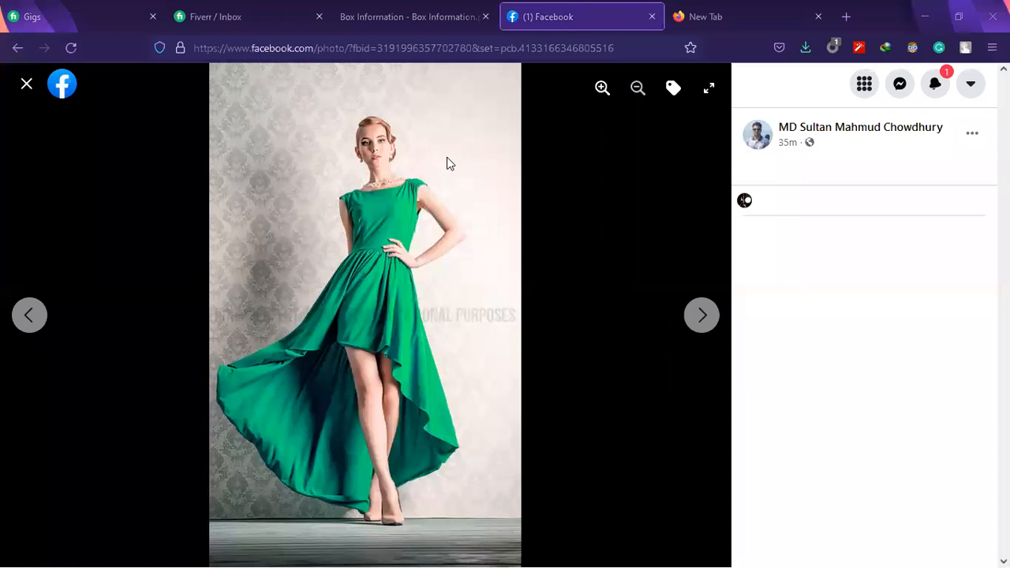
pyautogui.click(690, 319)
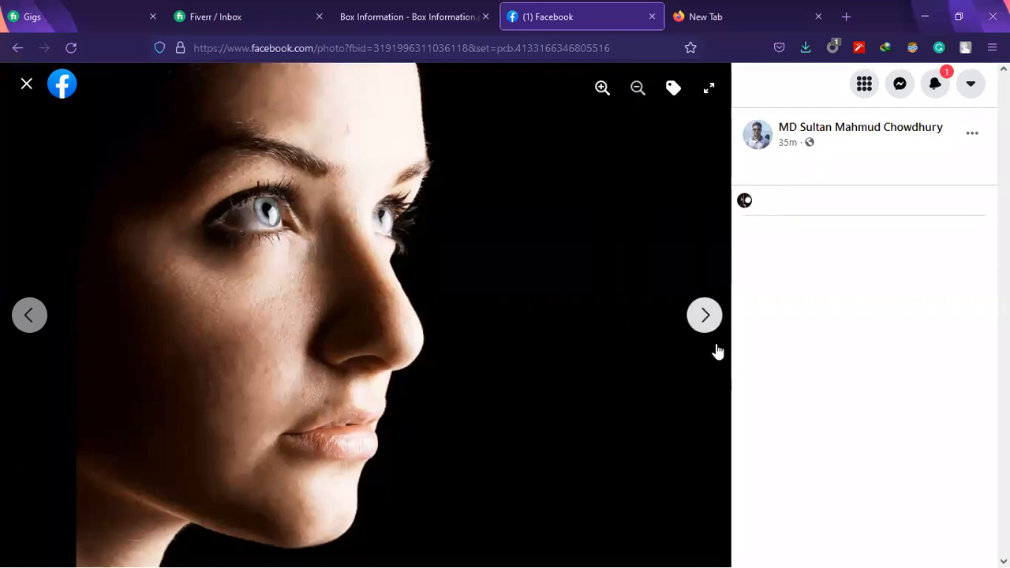
pyautogui.click(702, 315)
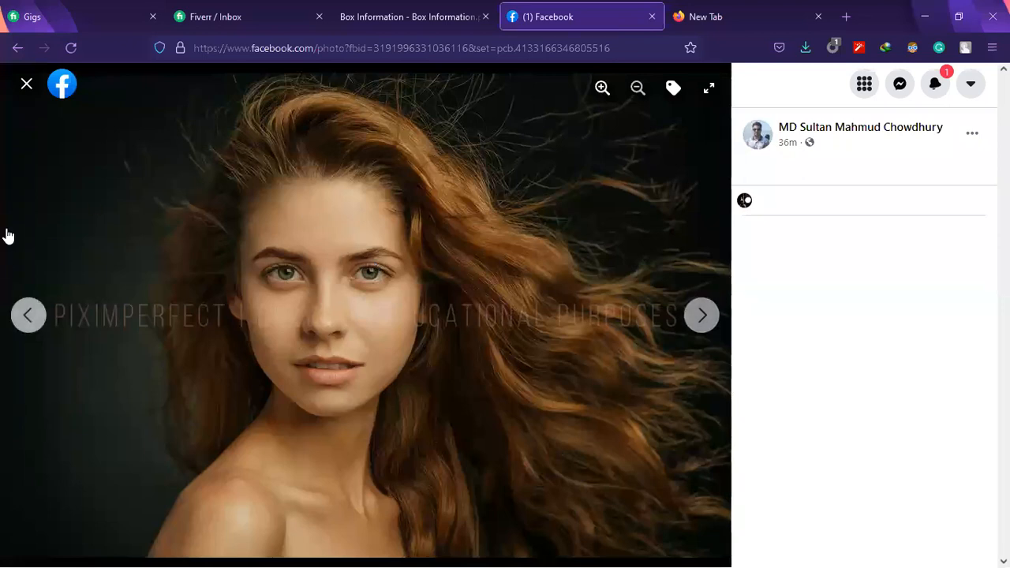
pyautogui.click(702, 315)
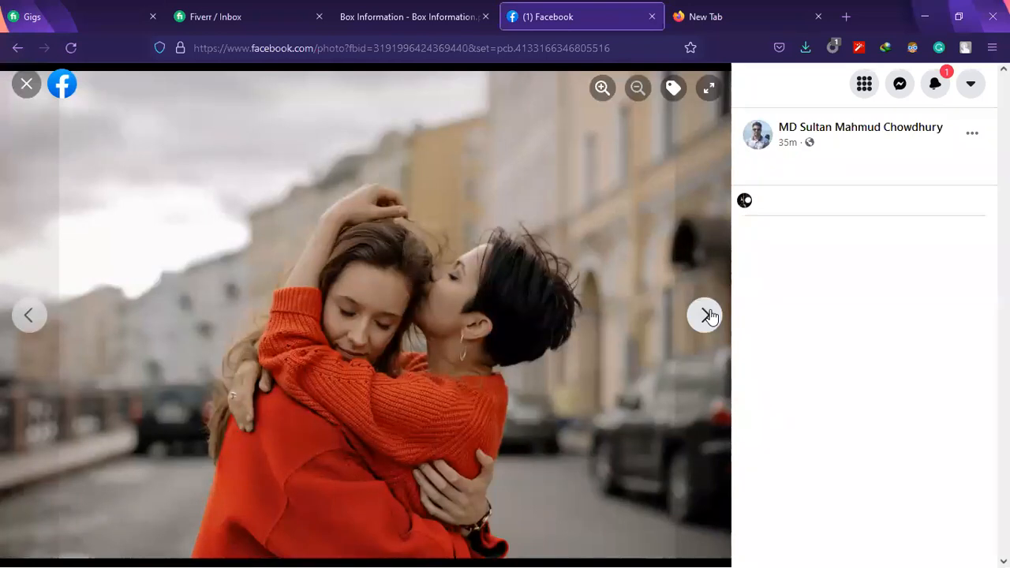
pyautogui.click(706, 315)
pyautogui.click(26, 84)
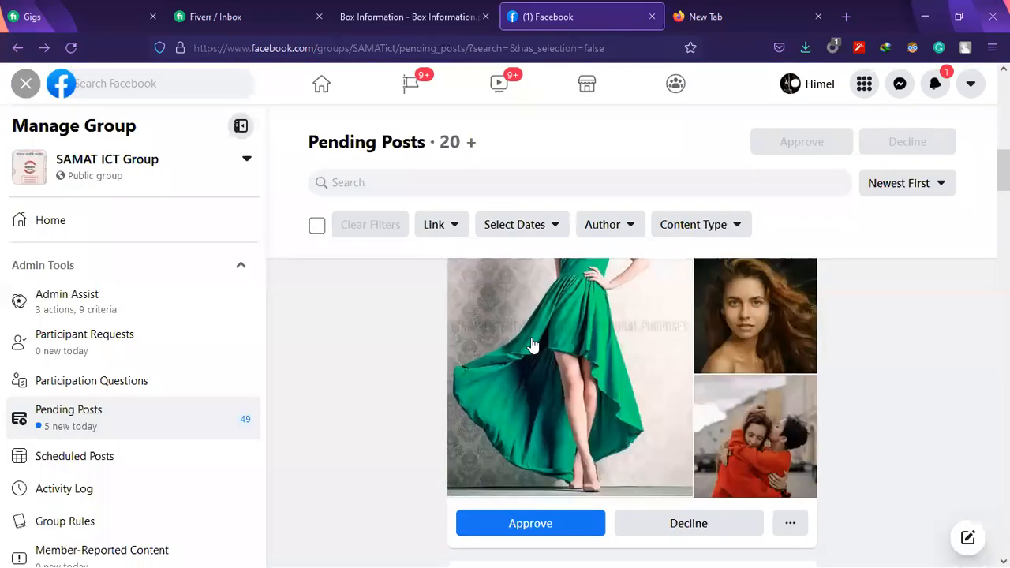
# Approve the pending color correction post containing the green dress photo
pyautogui.scroll(-4, 544, 344)
pyautogui.scroll(2, 506, 356)
pyautogui.click(505, 371)
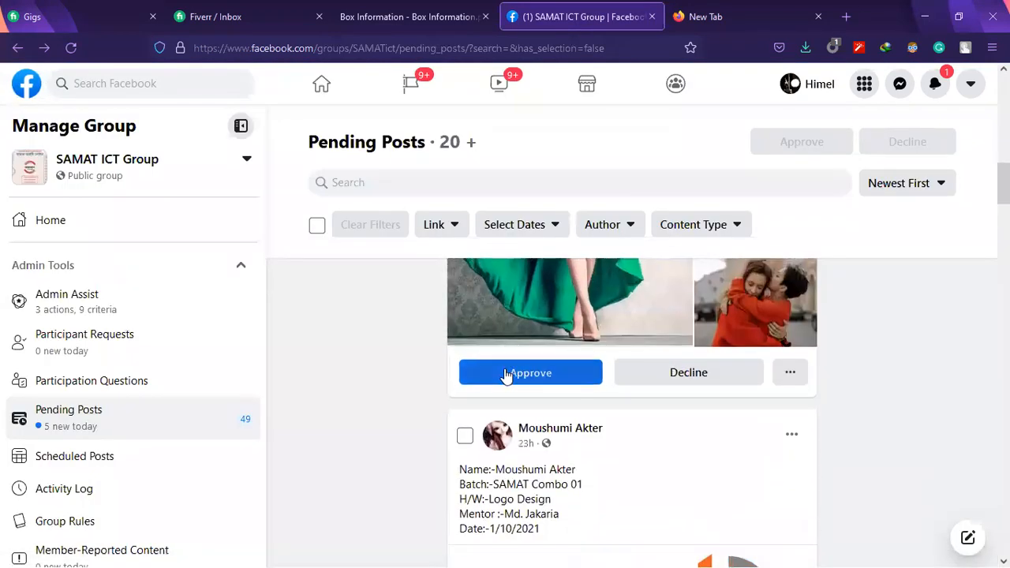
# Open the before-and-after outfit photo from the color correction post dated 02-10-2021
pyautogui.scroll(-5, 521, 387)
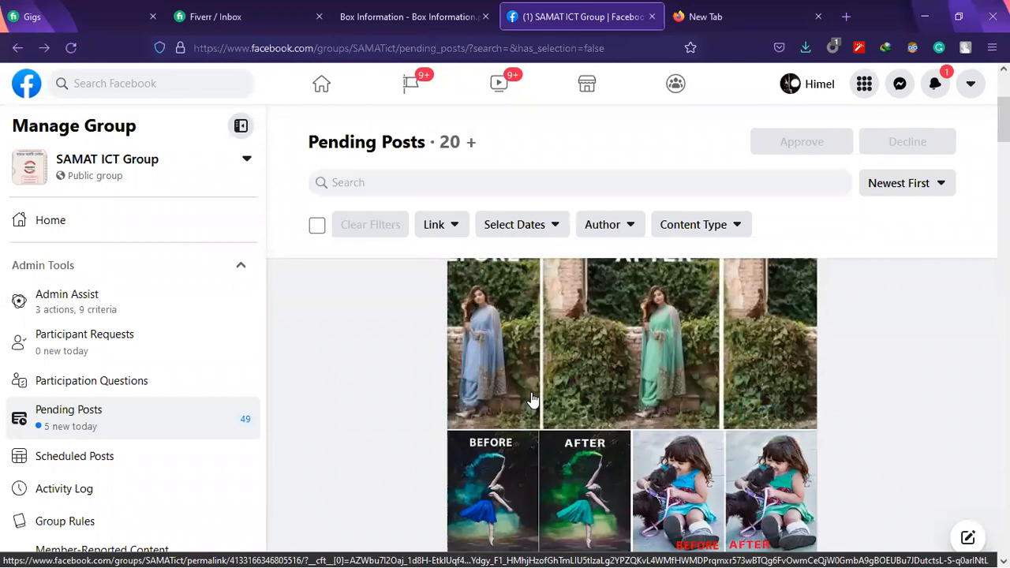
pyautogui.scroll(3, 532, 400)
pyautogui.scroll(-1, 520, 371)
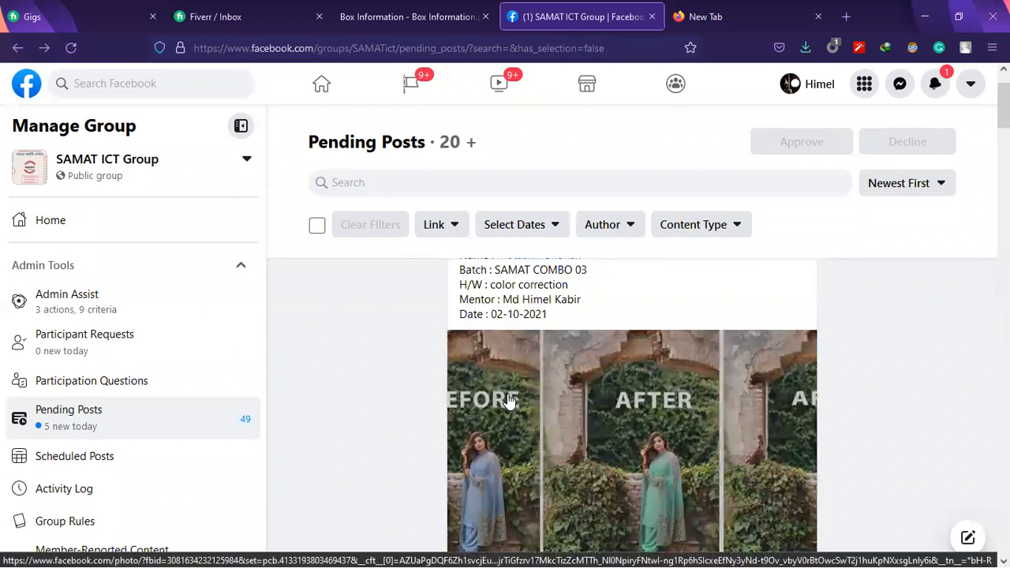
pyautogui.click(509, 401)
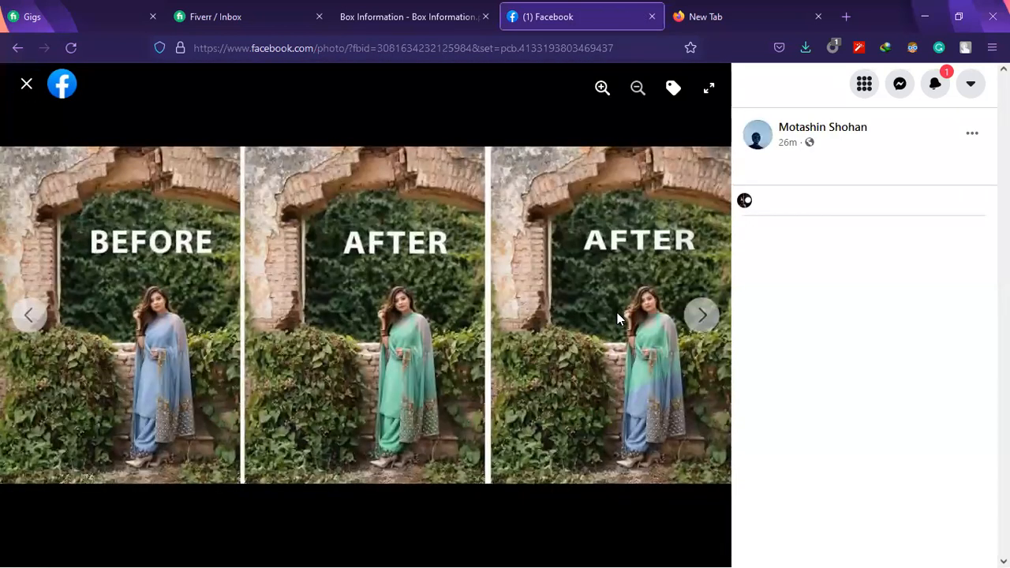
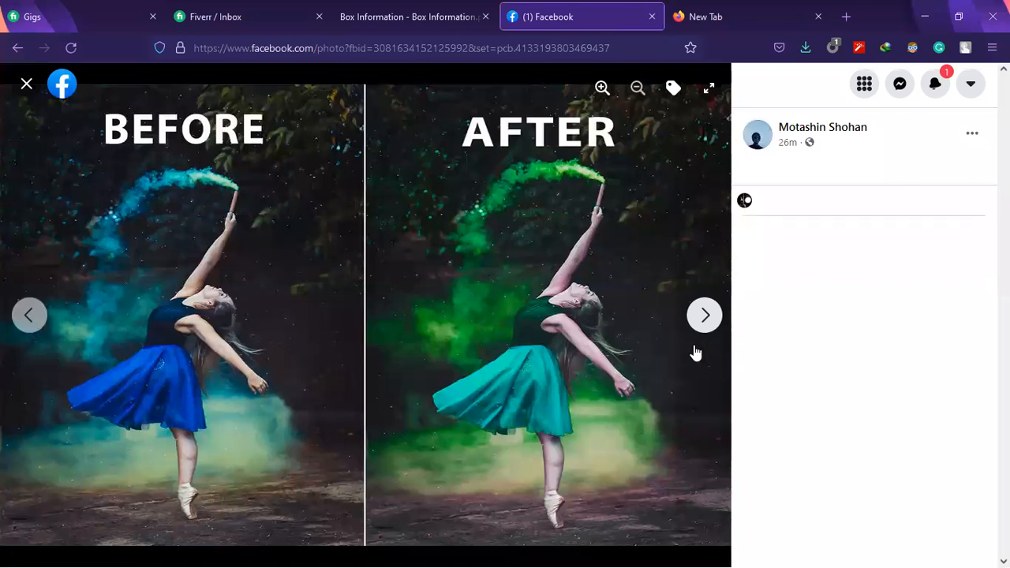
# Look through the remaining before-and-after photos of the color correction post dated 02-10-2021 and approve the pending post
pyautogui.click(706, 314)
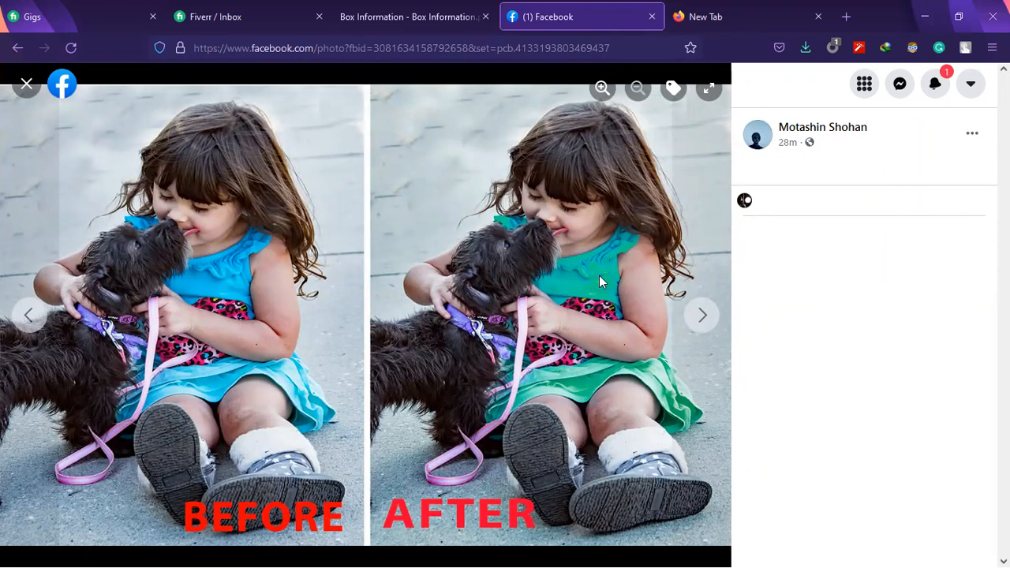
pyautogui.click(703, 317)
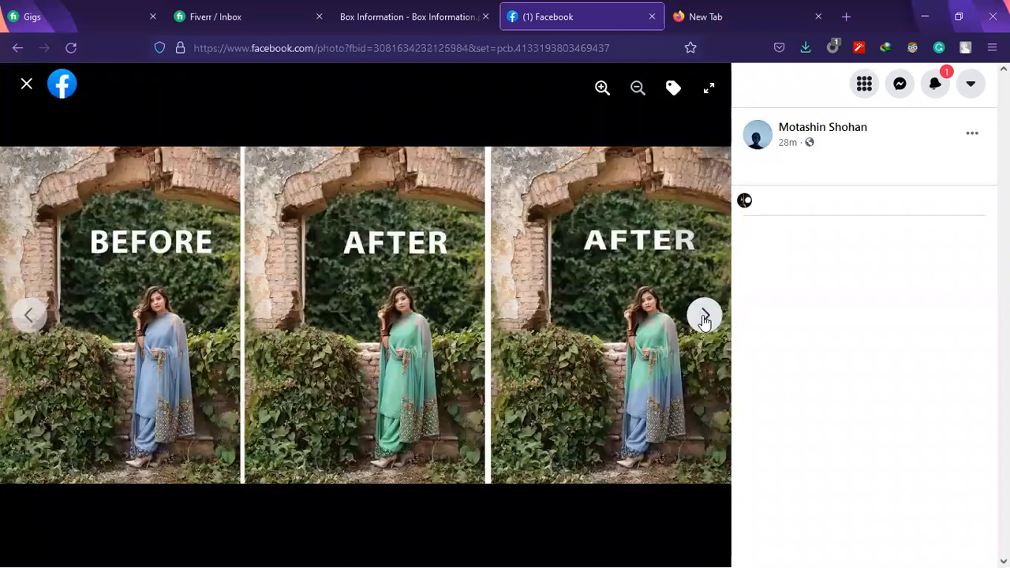
pyautogui.click(20, 85)
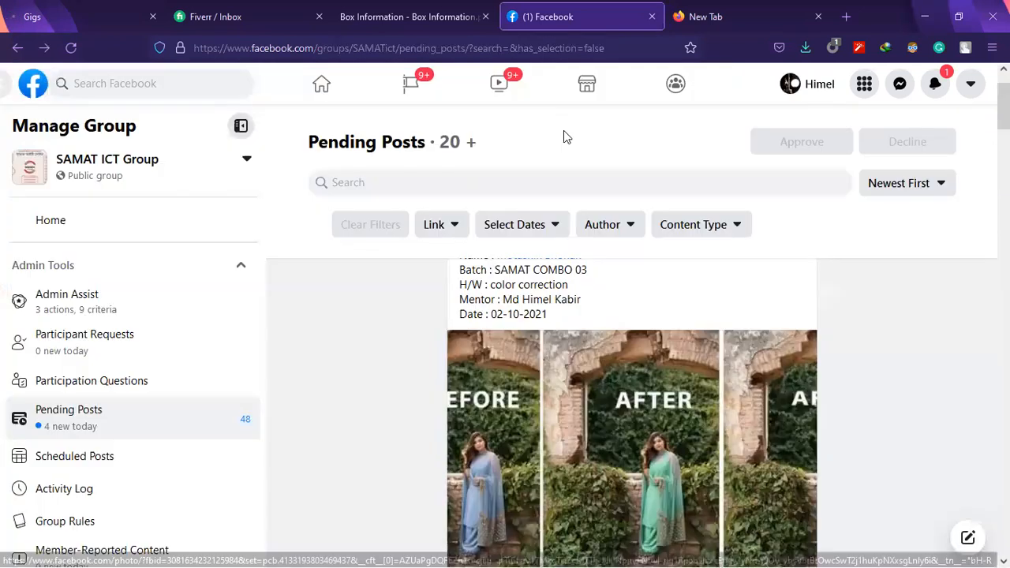
pyautogui.scroll(-5, 741, 382)
pyautogui.click(559, 427)
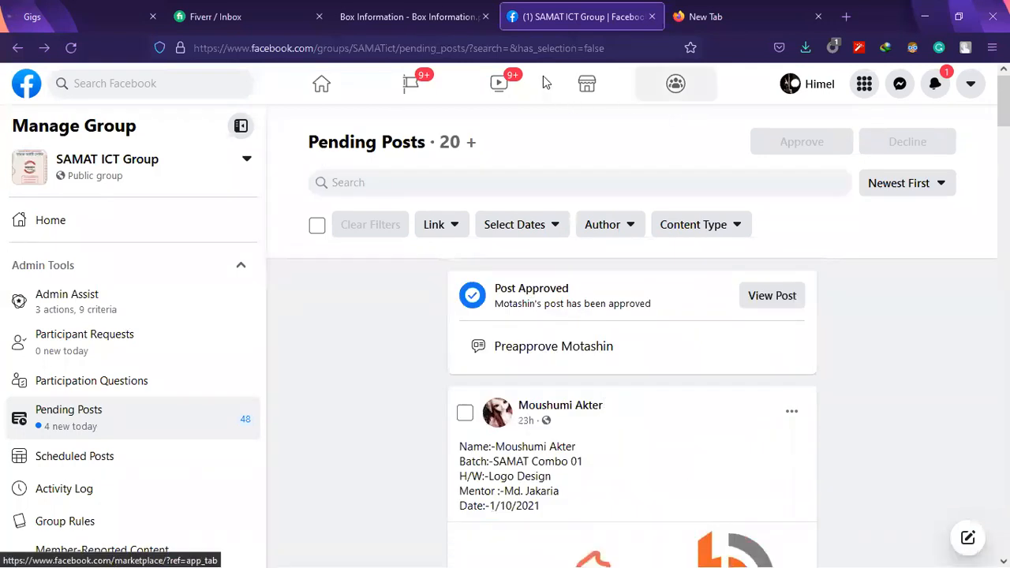
# Switch to Logo keyword.txt in Notepad and indent item 6, Image Retouch, to align with the entries above it
pyautogui.click(733, 10)
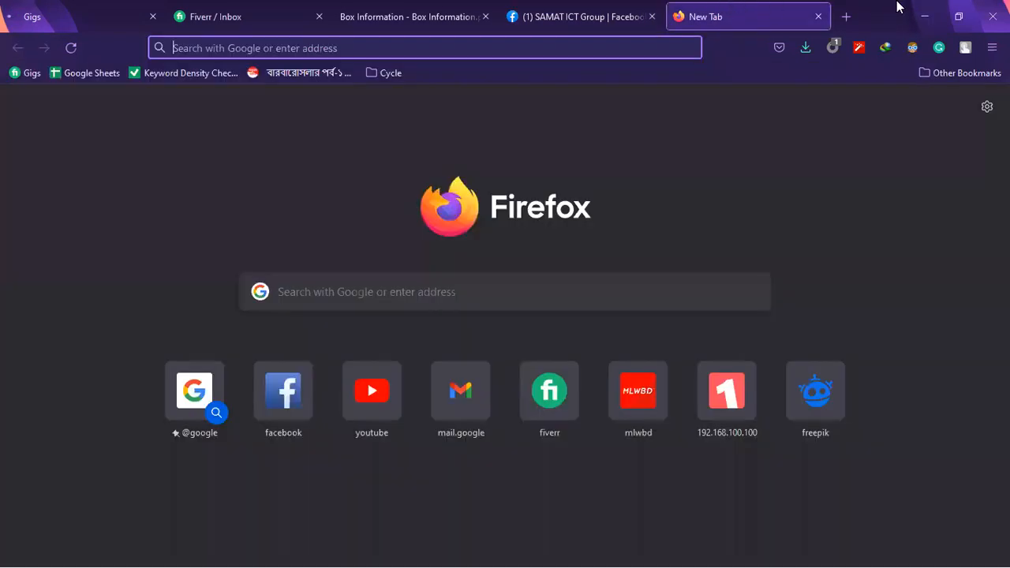
pyautogui.click(925, 16)
pyautogui.hotkey('alt', 'Tab')
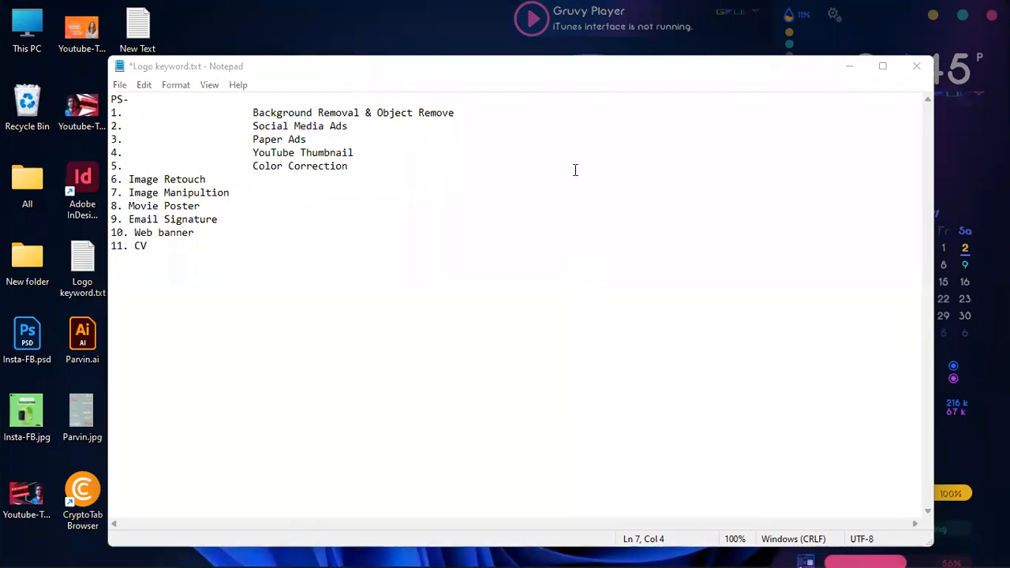
pyautogui.click(125, 181)
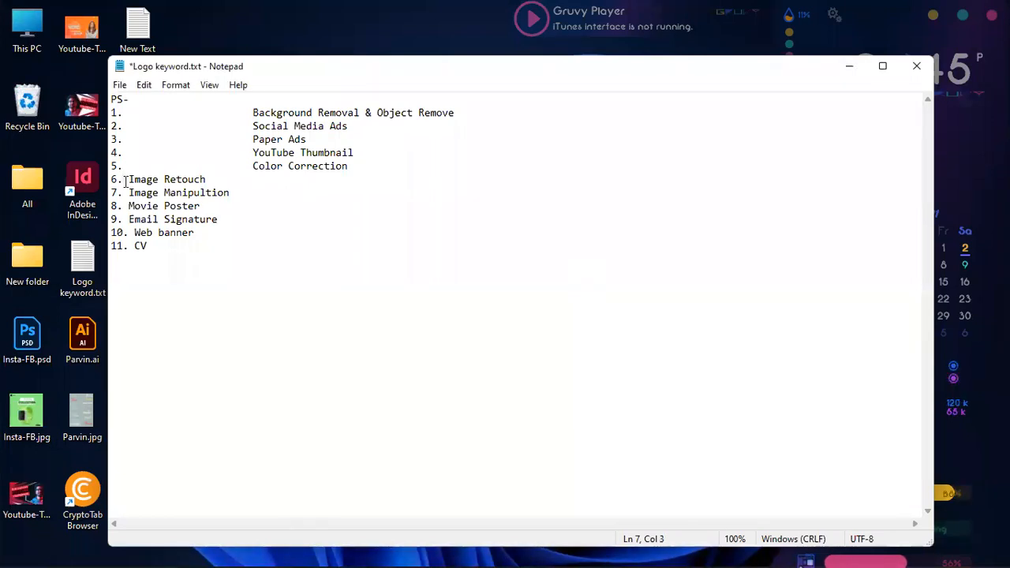
pyautogui.click(131, 181)
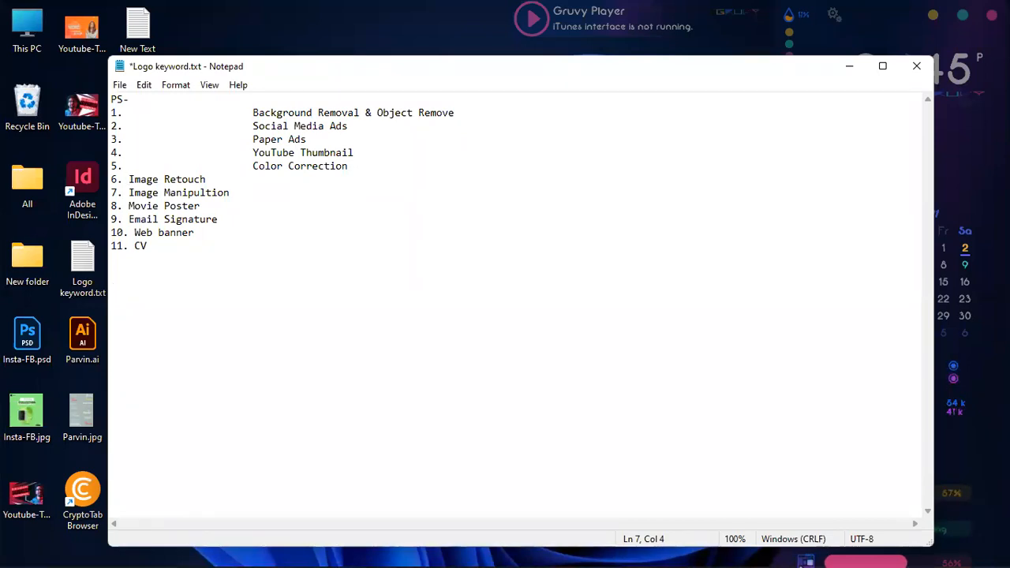
pyautogui.press('Tab')
pyautogui.press('Tab')
pyautogui.press('Tab')
pyautogui.click(307, 254)
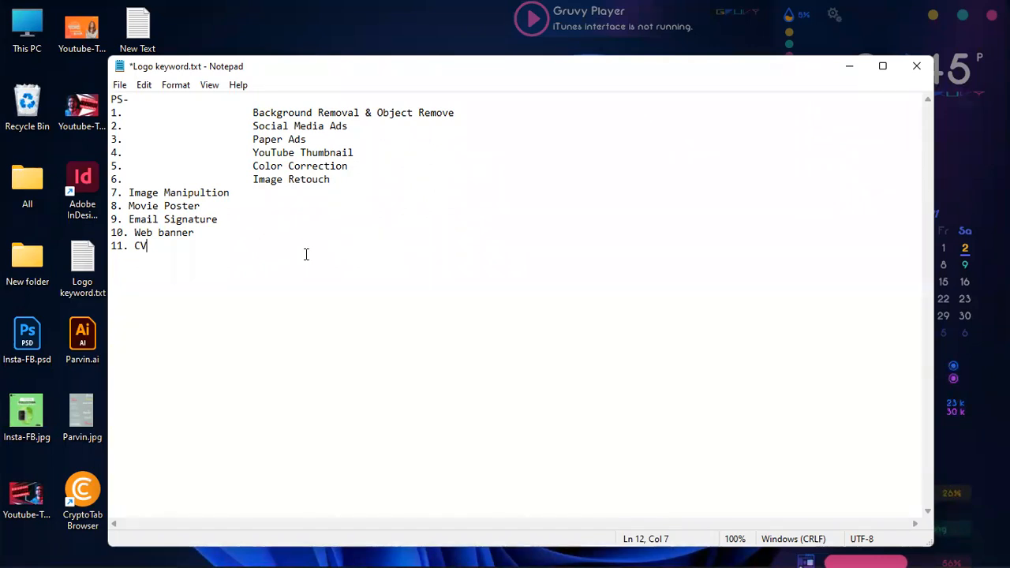
# Switch to Photoshop and reset the Essentials workspace to its default layout
pyautogui.moveTo(666, 546)
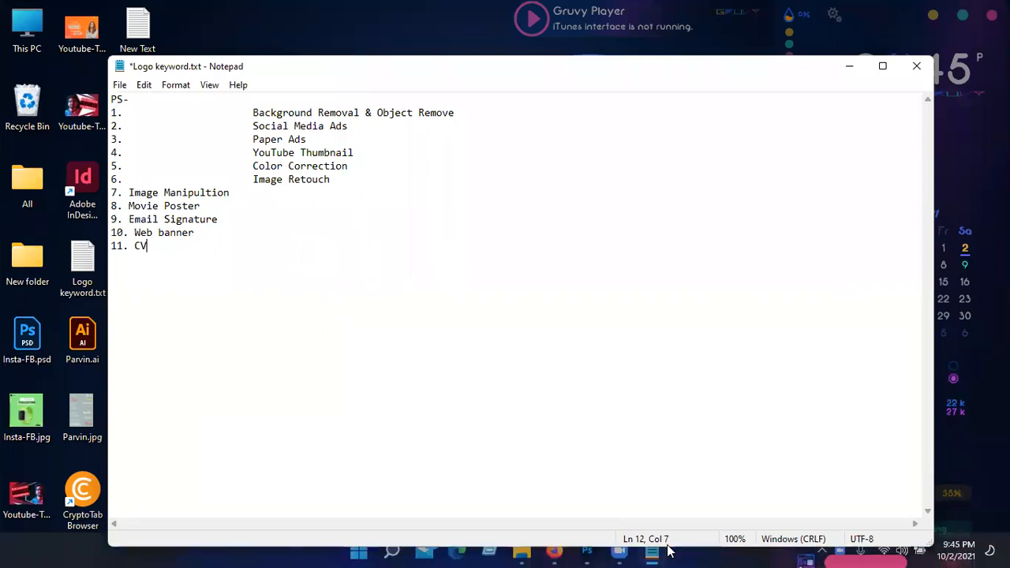
pyautogui.click(592, 552)
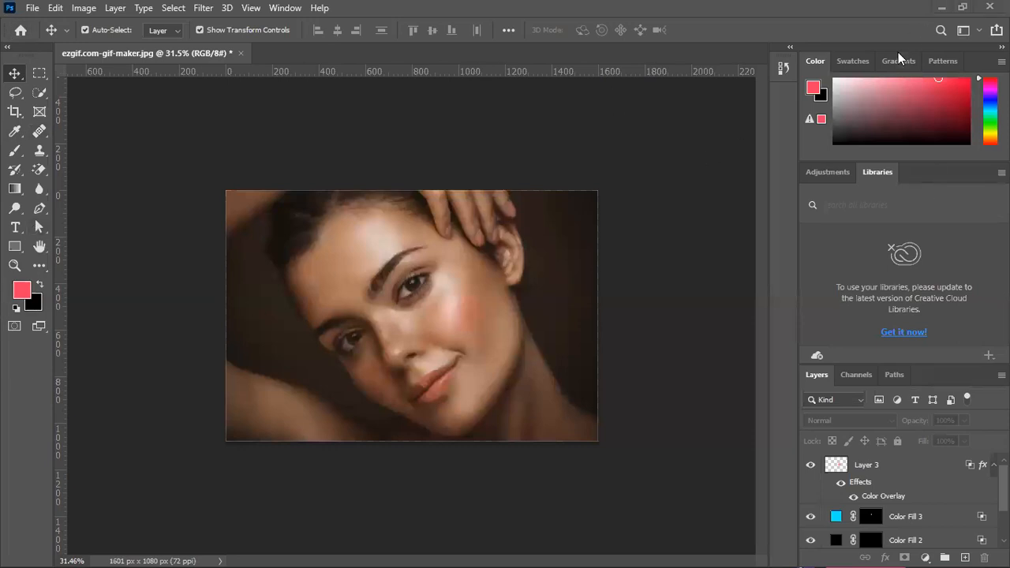
pyautogui.click(977, 31)
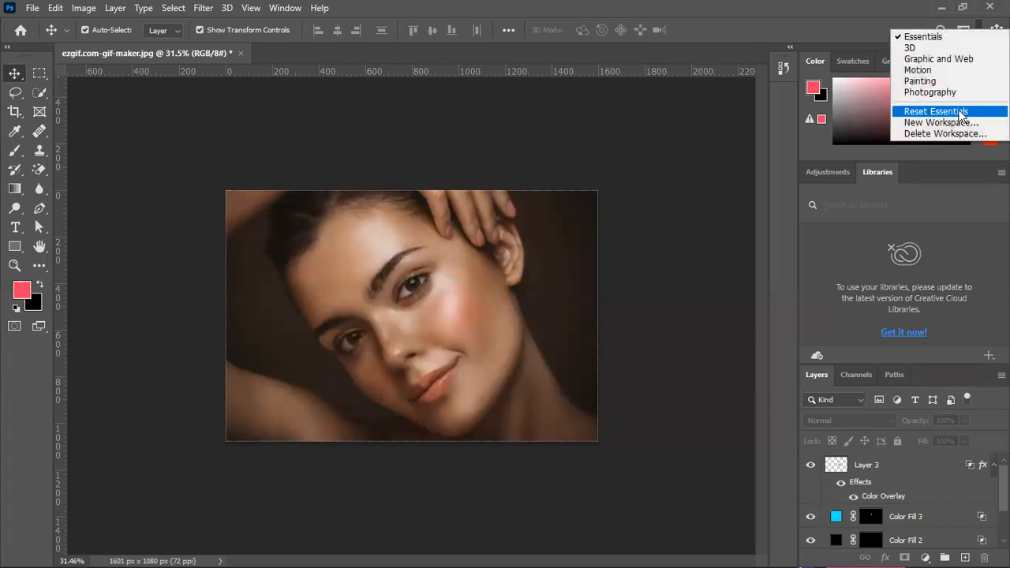
pyautogui.click(846, 103)
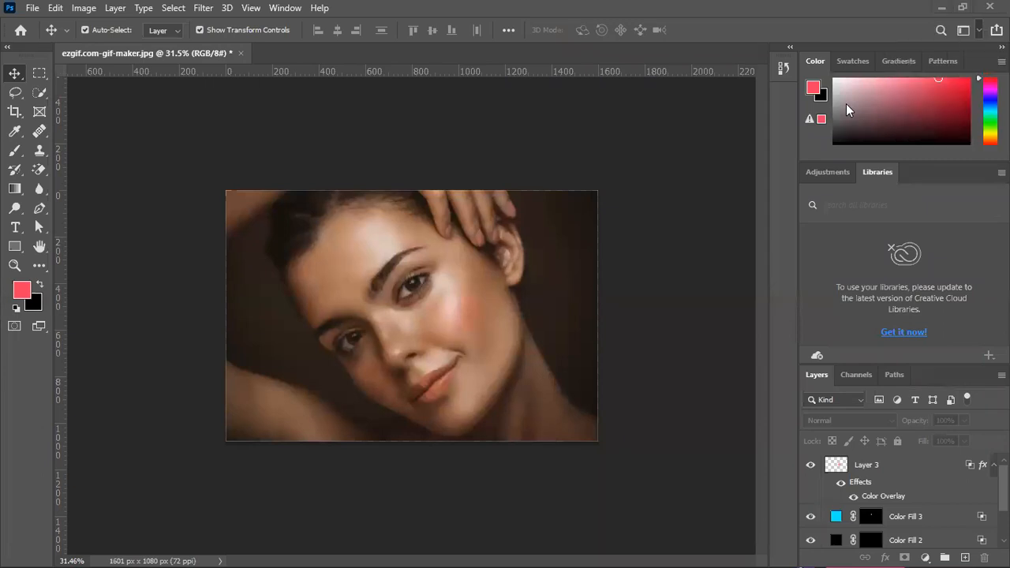
pyautogui.click(285, 10)
pyautogui.moveTo(371, 38)
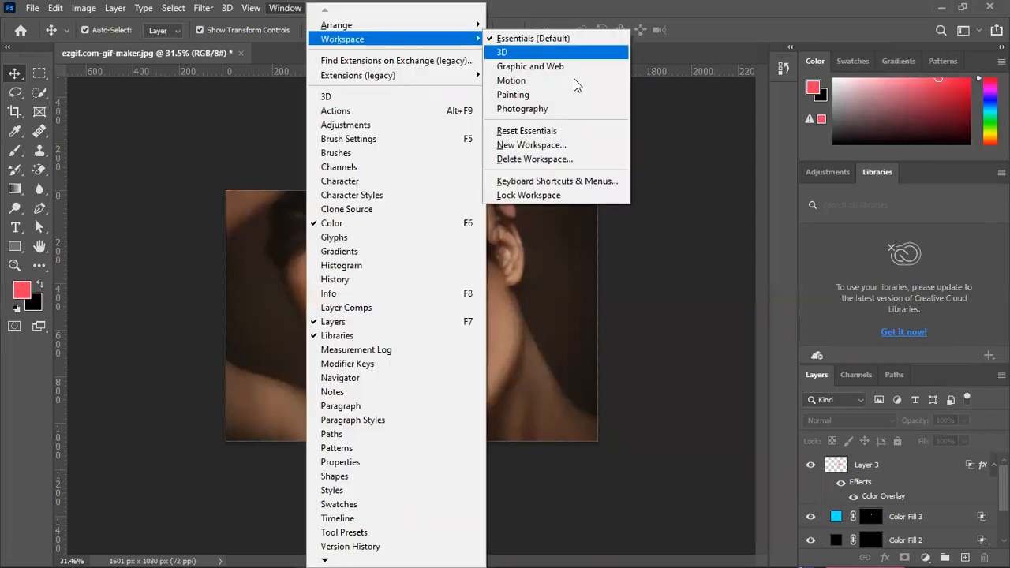
pyautogui.click(557, 134)
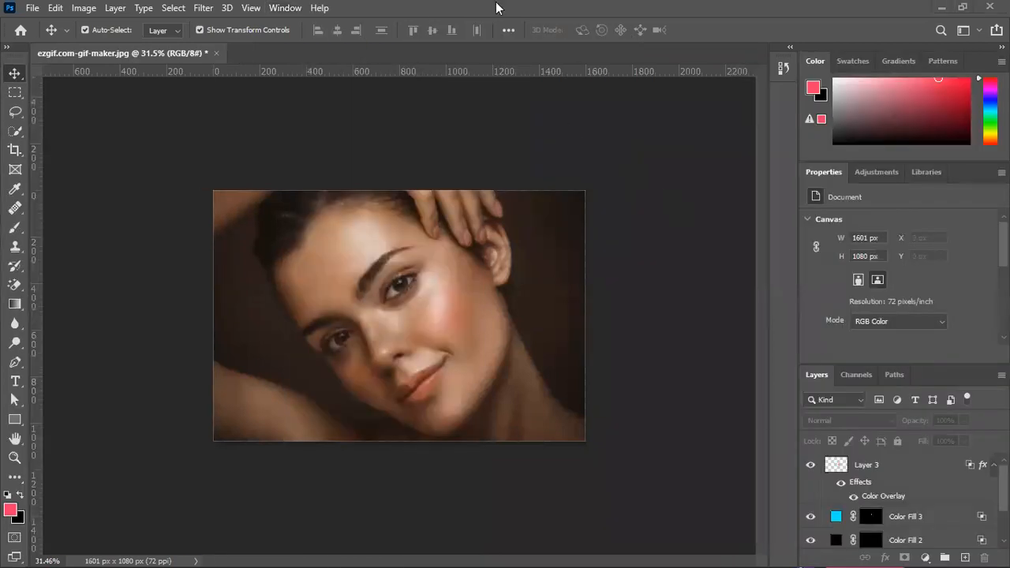
# Return to the Notepad list and highlight the Background Removal & Object Remove entry
pyautogui.click(941, 7)
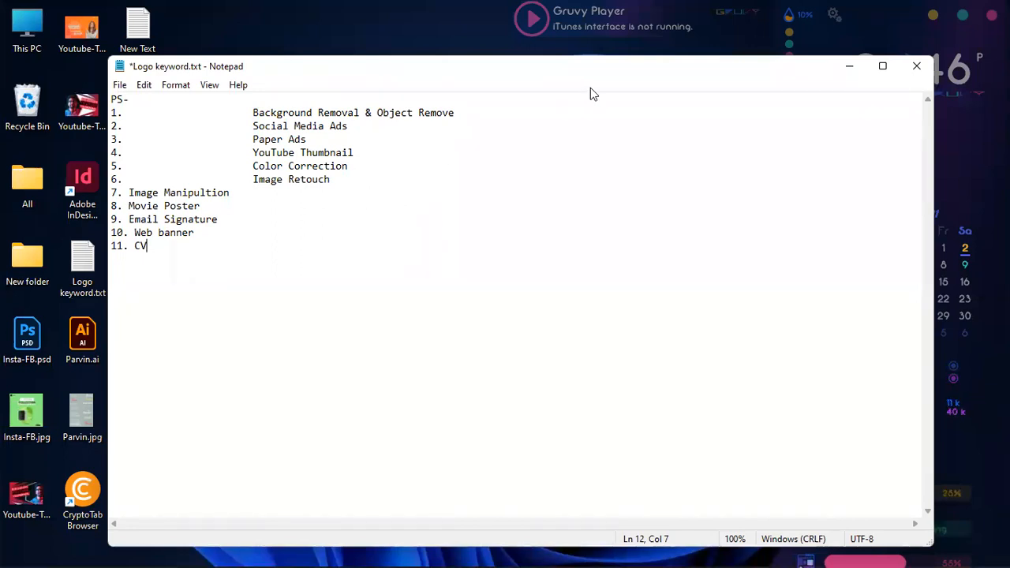
pyautogui.click(253, 113)
pyautogui.moveTo(252, 113); pyautogui.dragTo(463, 113)
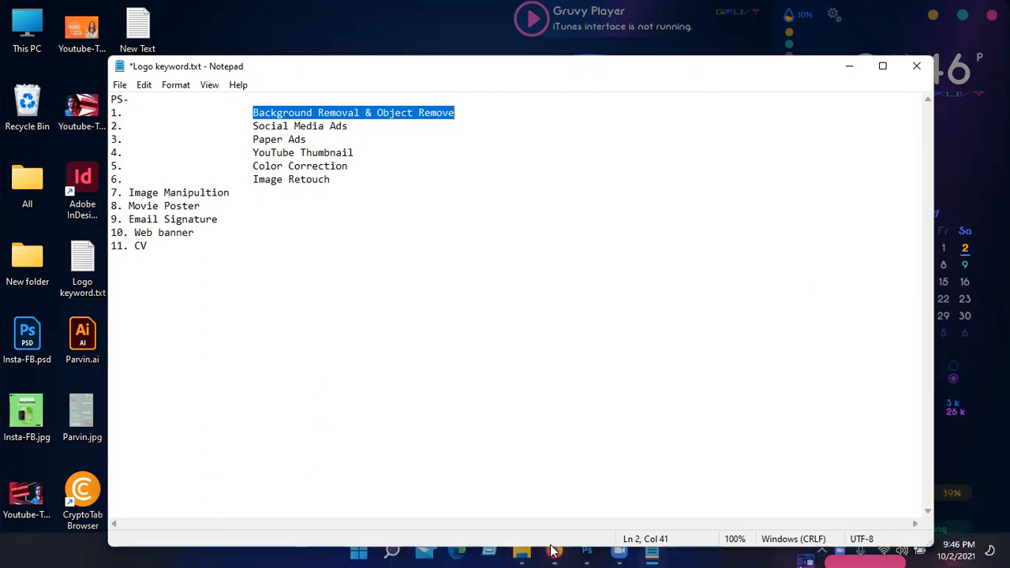
# Switch to Fiverr in Firefox, change to buying mode, and search the services for "image retouch"
pyautogui.click(552, 552)
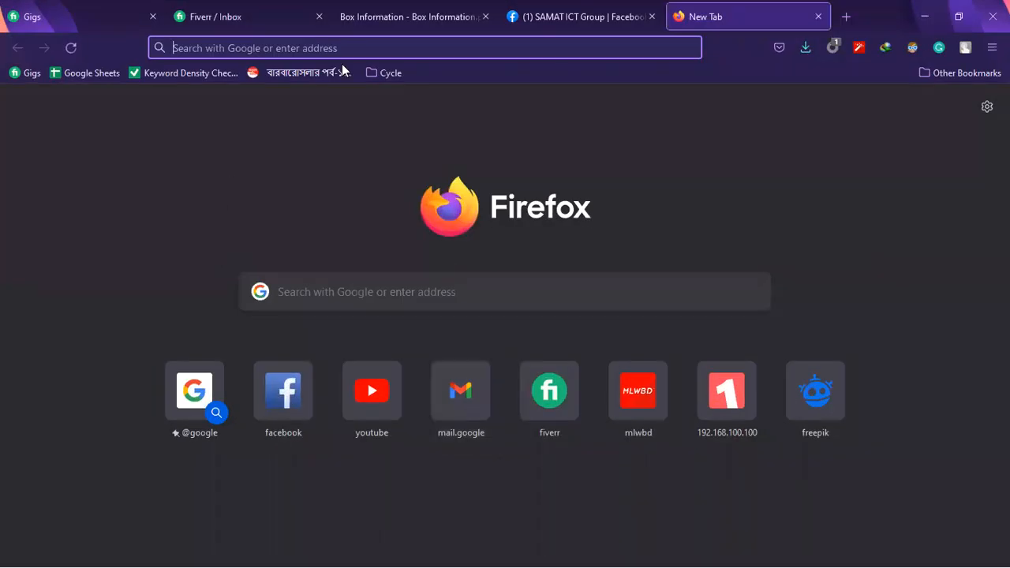
pyautogui.click(269, 7)
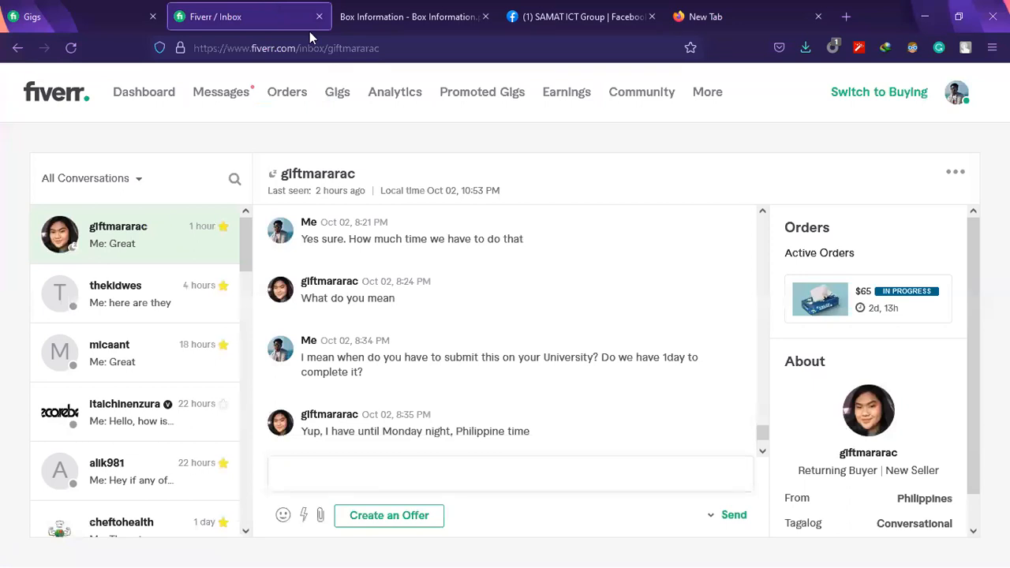
pyautogui.click(868, 93)
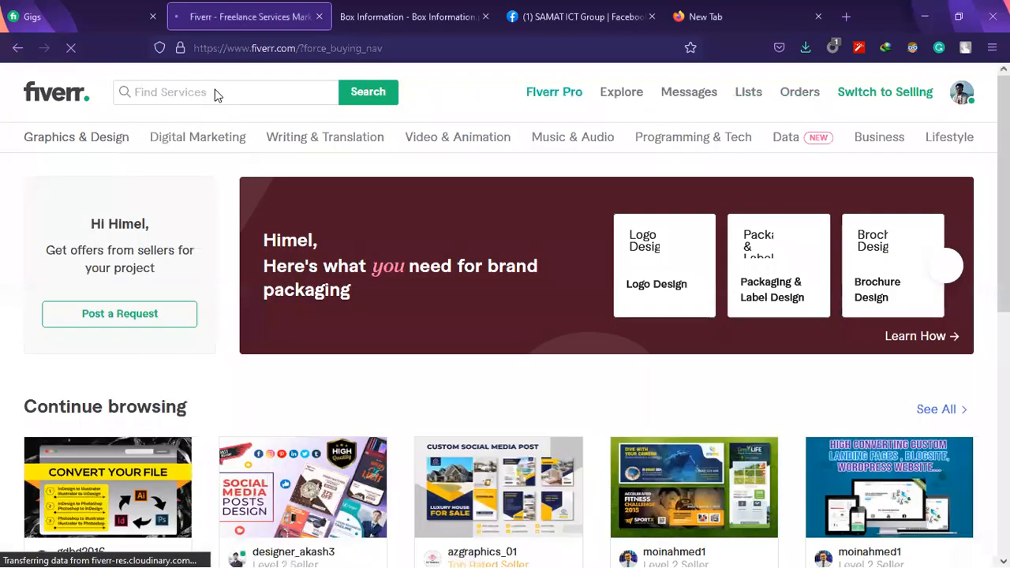
pyautogui.click(257, 98)
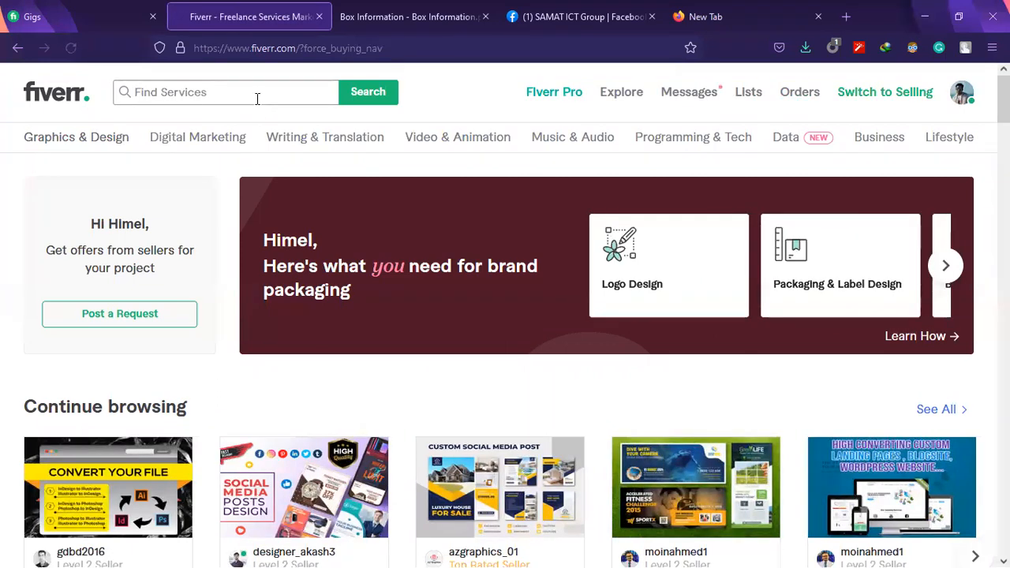
pyautogui.write('image')
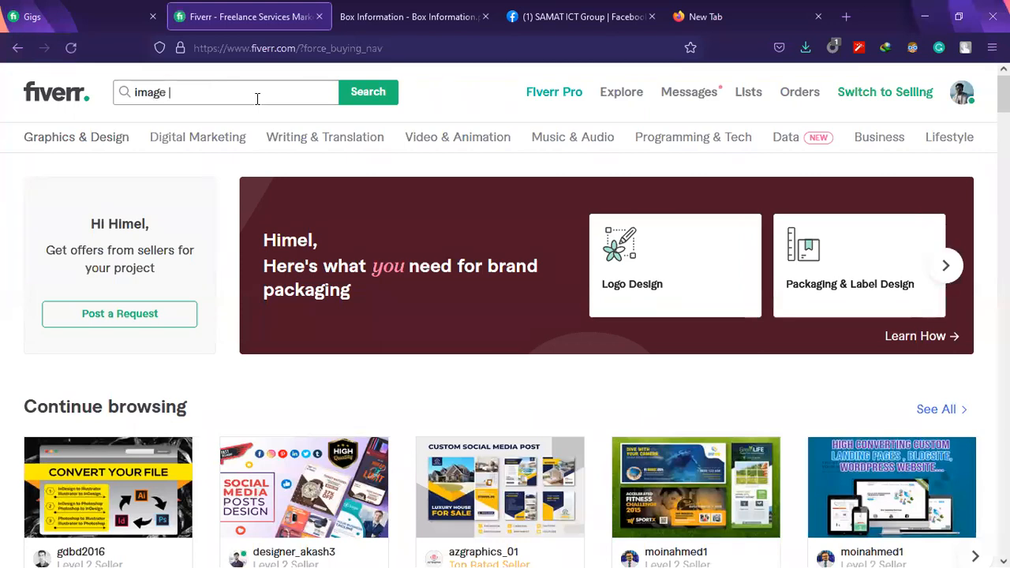
pyautogui.write(' retouch')
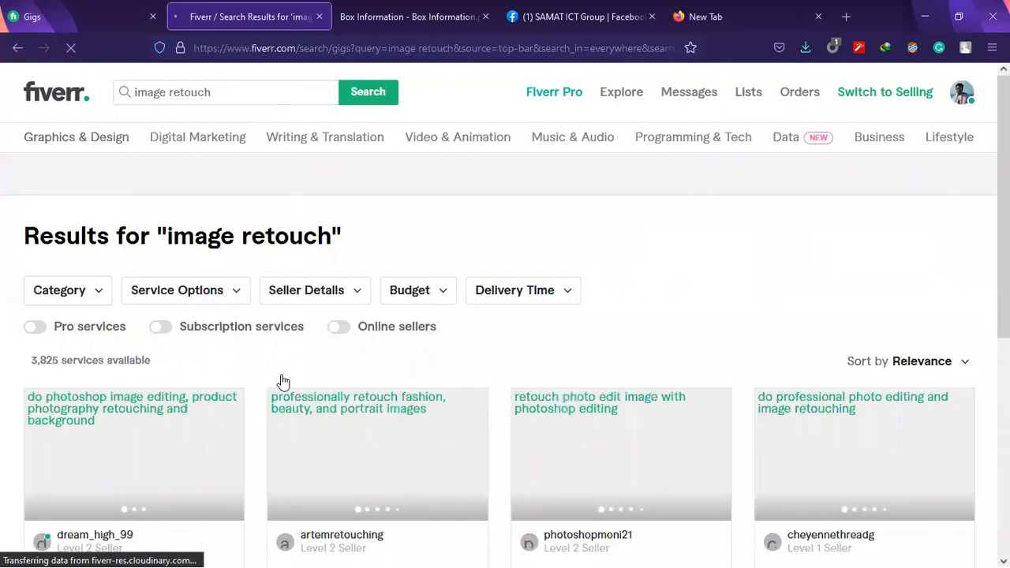
# Compare the image retouch gigs and open the headshot retouch gig and the fast-delivery photo retouch gig in new tabs
pyautogui.scroll(-2, 284, 373)
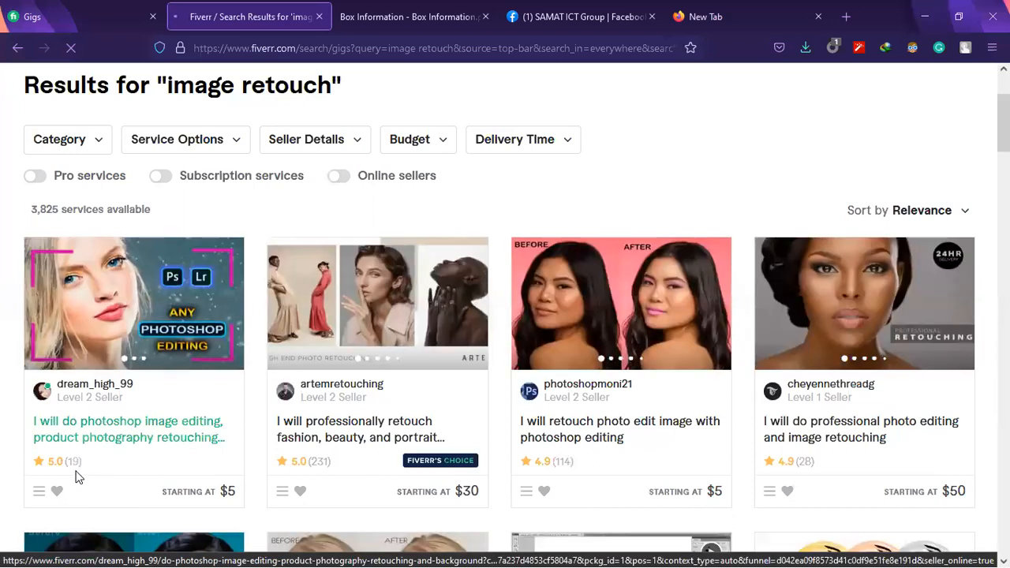
pyautogui.moveTo(324, 467)
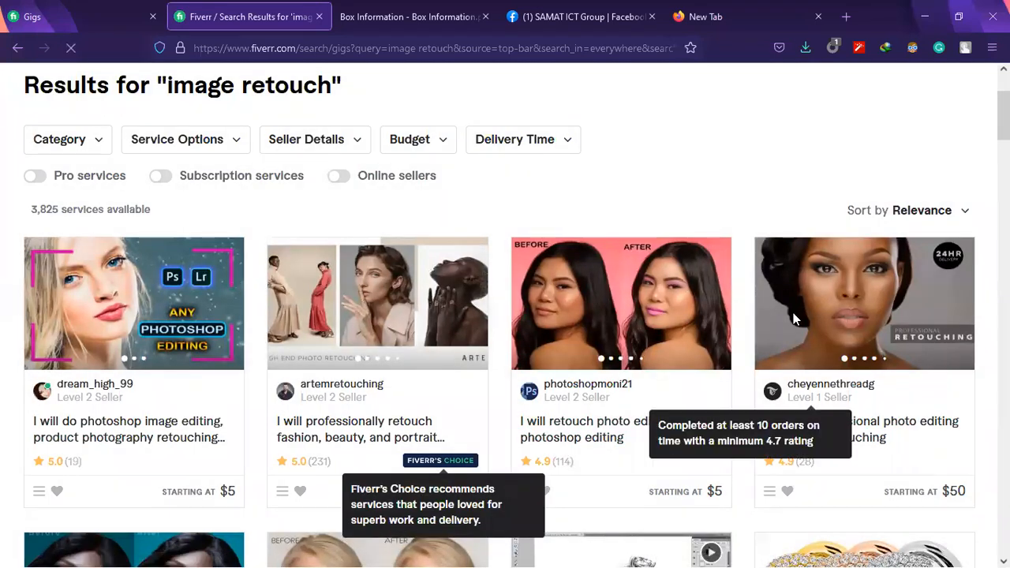
pyautogui.scroll(-2, 795, 318)
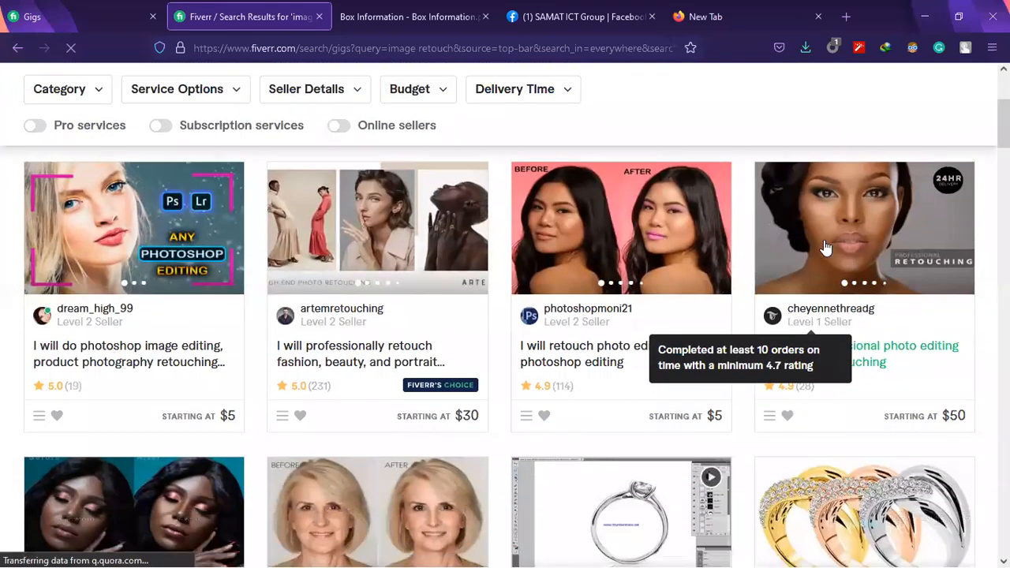
pyautogui.scroll(-3, 819, 336)
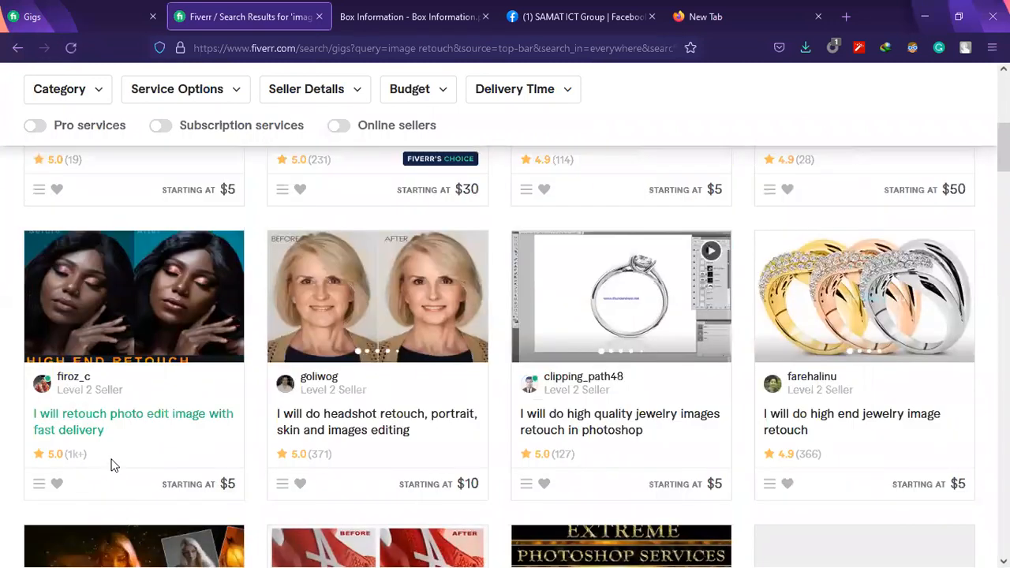
pyautogui.scroll(2, 809, 264)
pyautogui.scroll(-3, 95, 435)
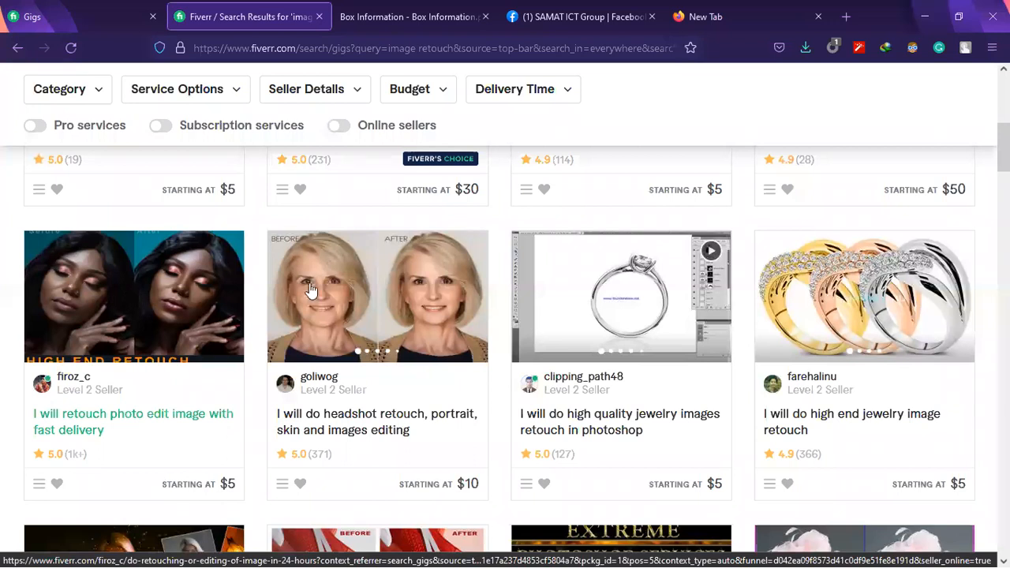
pyautogui.middleClick(358, 286)
pyautogui.scroll(1, 120, 304)
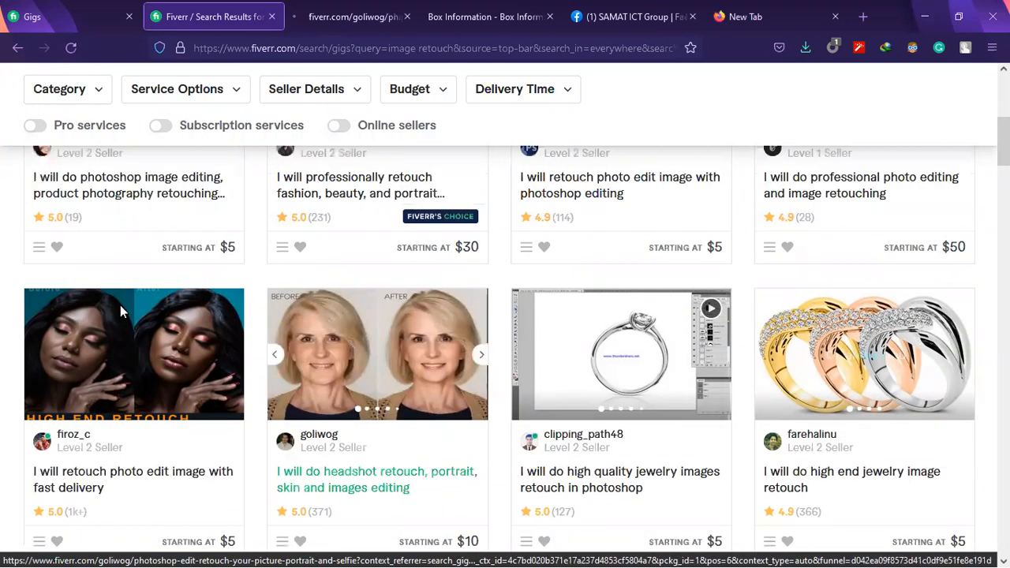
pyautogui.middleClick(140, 349)
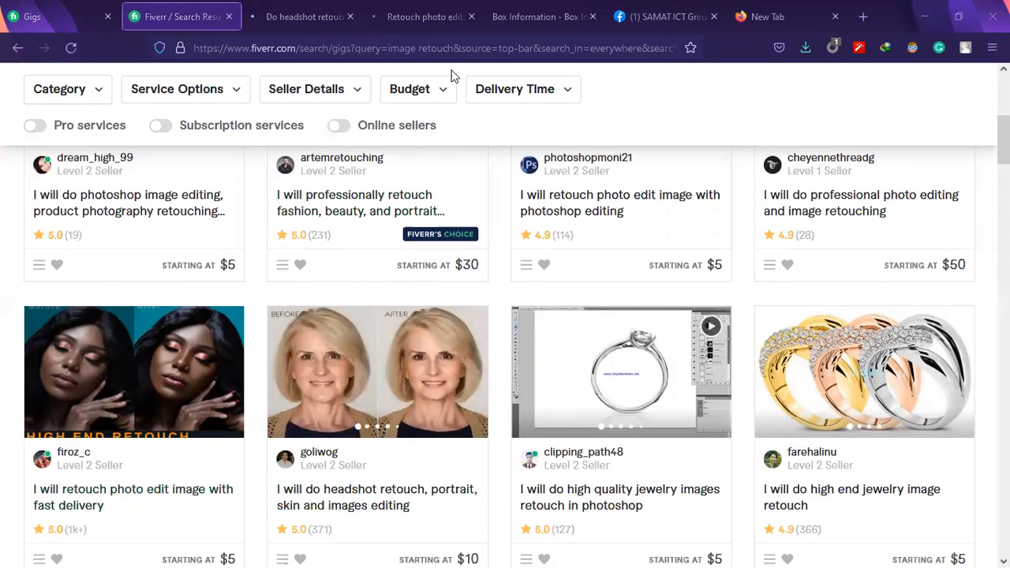
# Examine the headshot retouch gig's page and advance its gallery to the second before-and-after photo
pyautogui.click(306, 16)
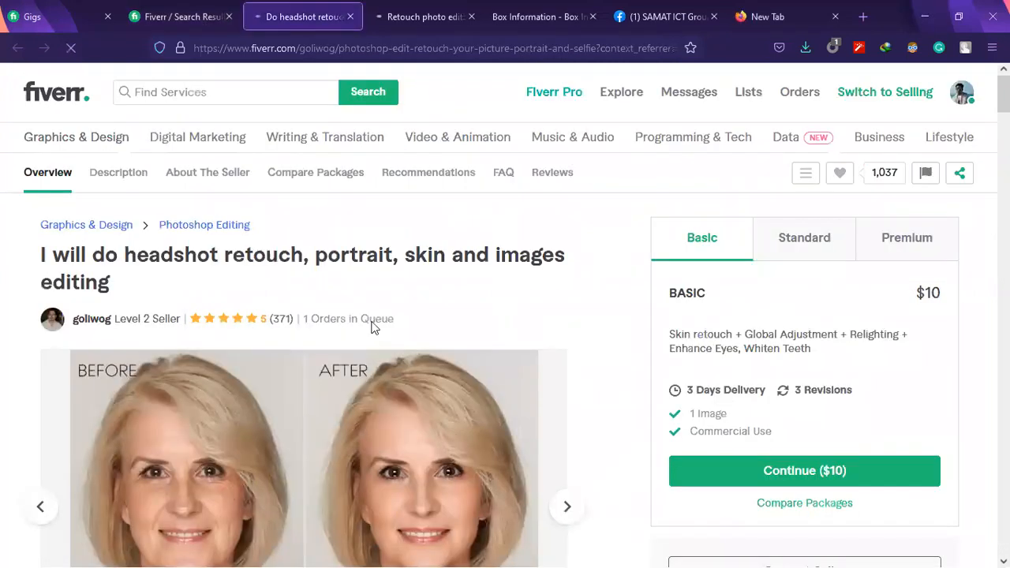
pyautogui.scroll(-3, 373, 327)
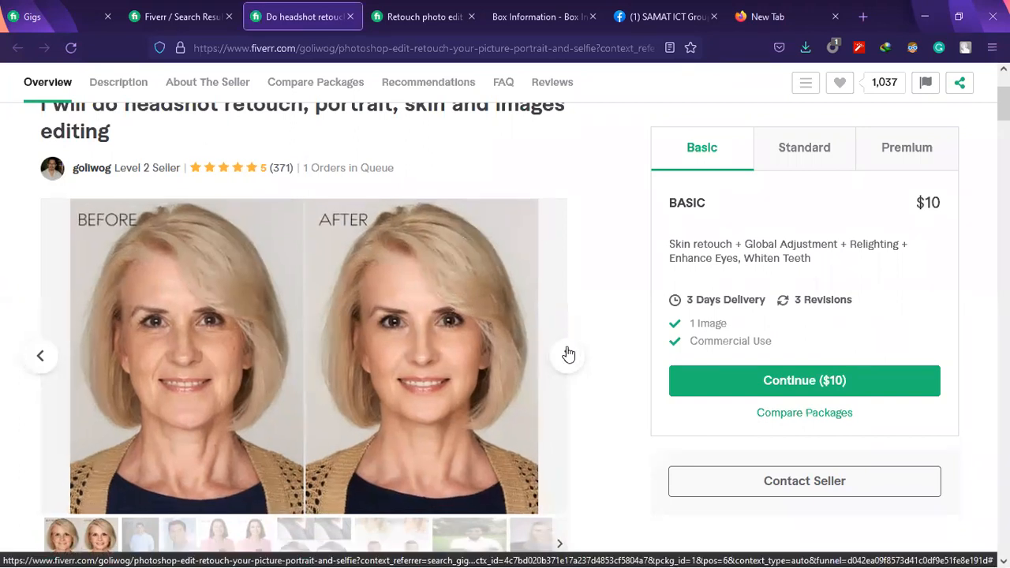
pyautogui.scroll(-1, 496, 367)
pyautogui.scroll(1, 258, 324)
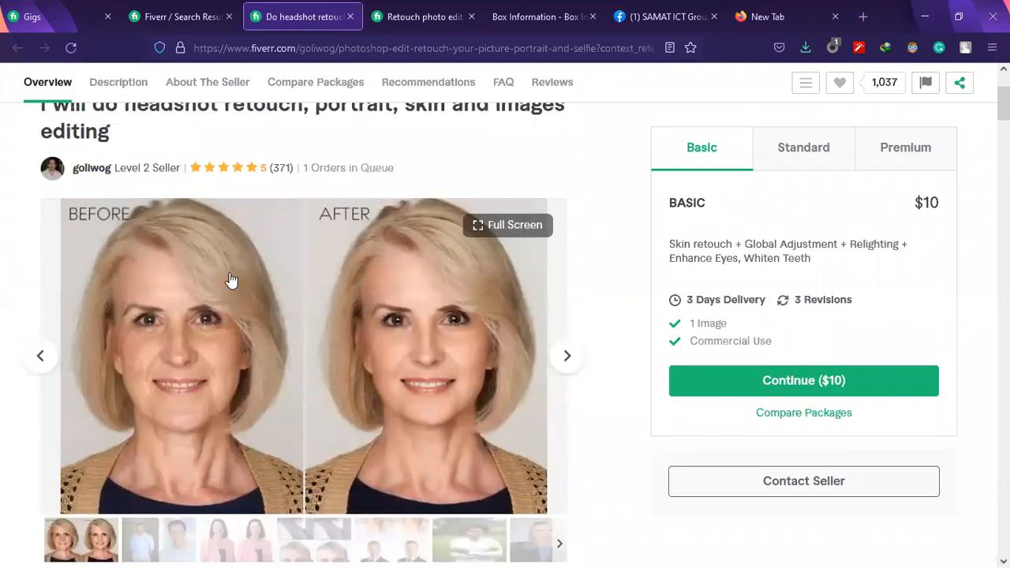
pyautogui.scroll(-1, 180, 342)
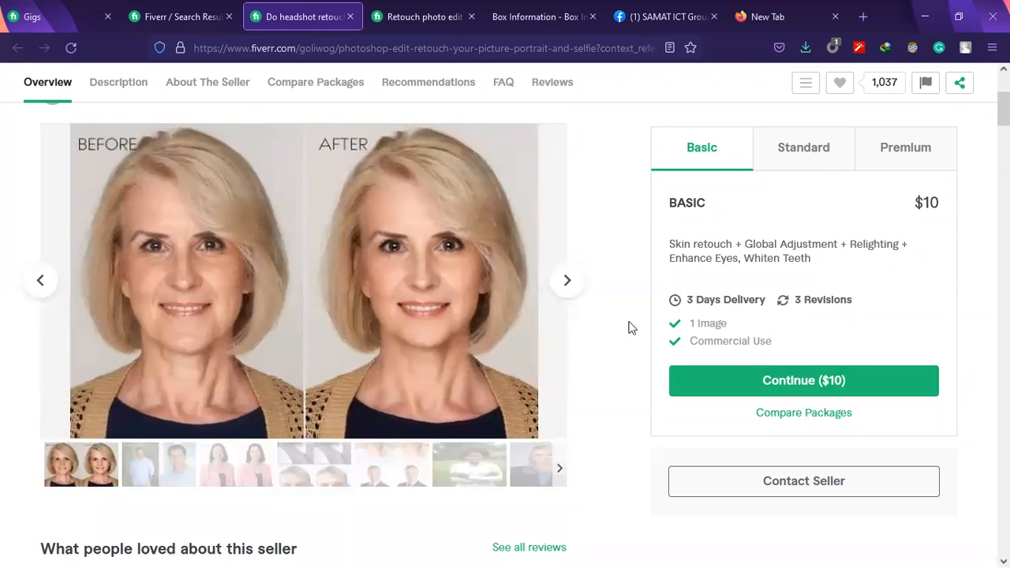
pyautogui.click(576, 291)
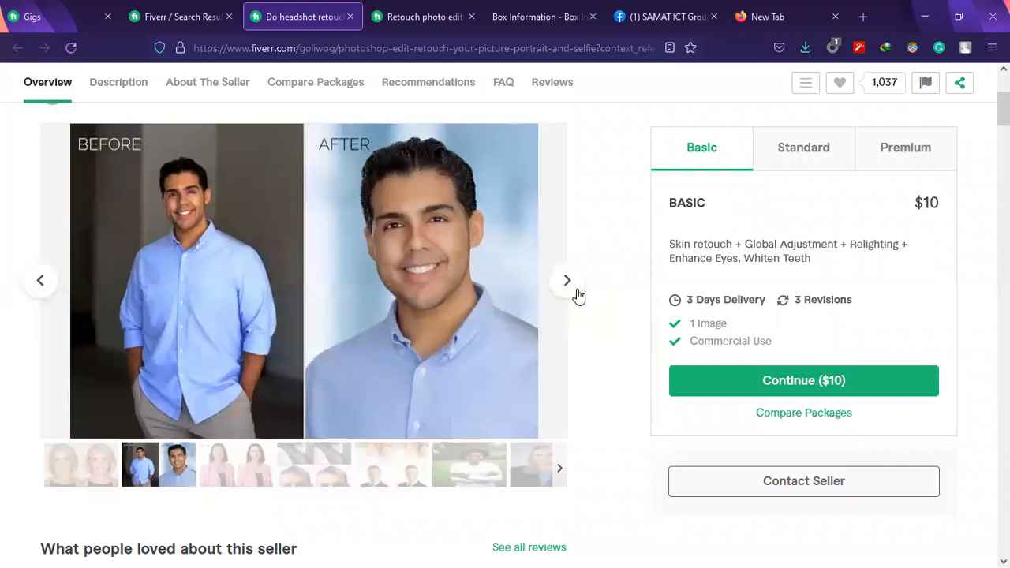
# Review the Basic package's services, highlighting Relighting, Enhance Eyes and Global Adjustment, and finally the whole description
pyautogui.moveTo(466, 320)
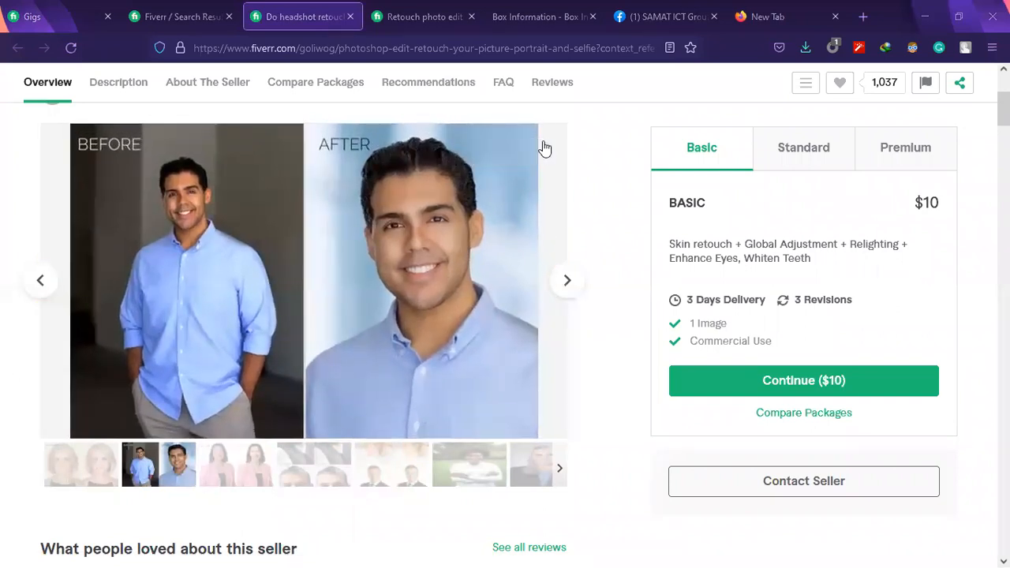
pyautogui.doubleClick(721, 243)
pyautogui.moveTo(744, 244); pyautogui.dragTo(896, 243)
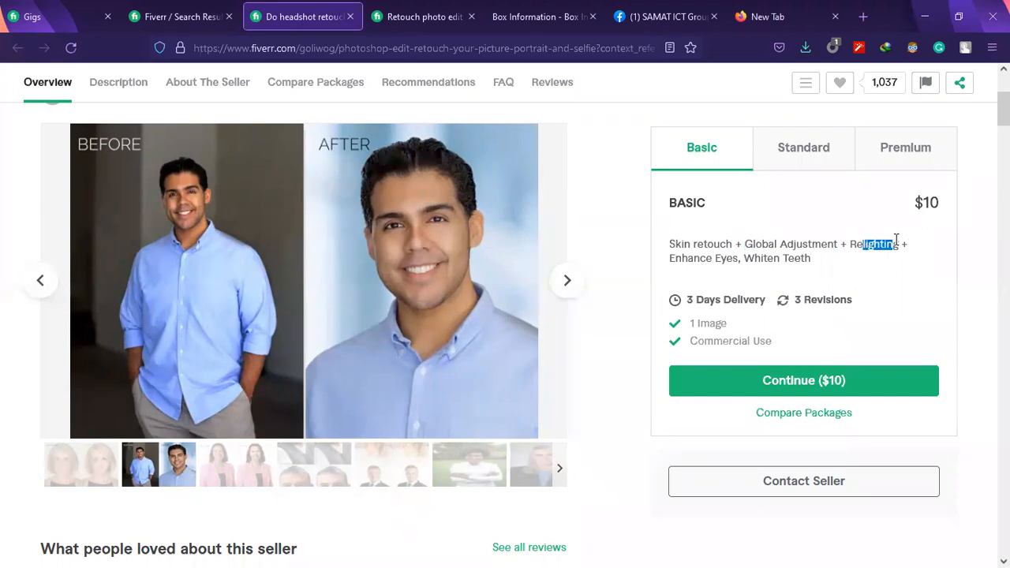
pyautogui.moveTo(738, 265); pyautogui.dragTo(675, 264)
pyautogui.moveTo(746, 260); pyautogui.dragTo(690, 258)
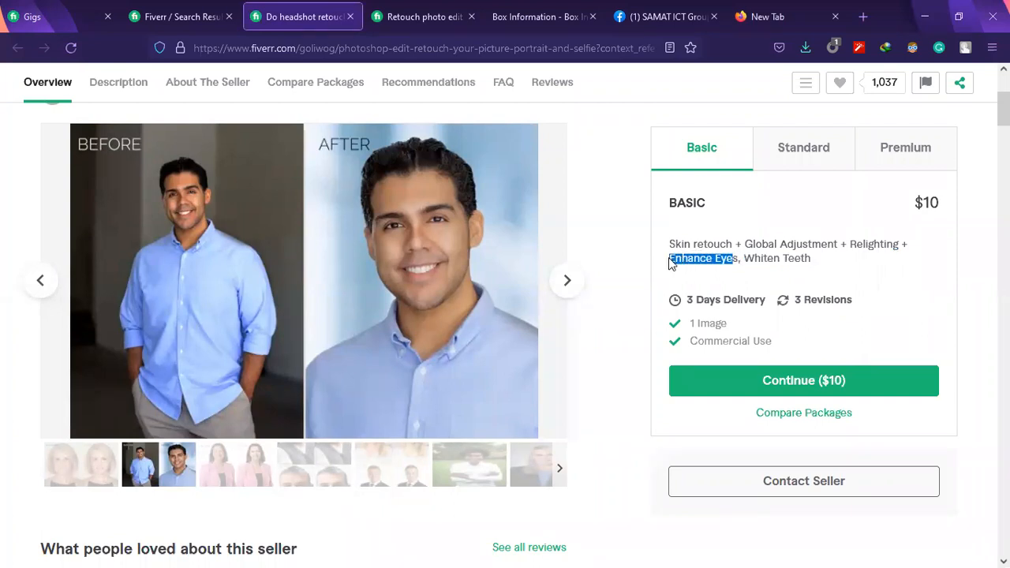
pyautogui.moveTo(896, 244); pyautogui.dragTo(847, 244)
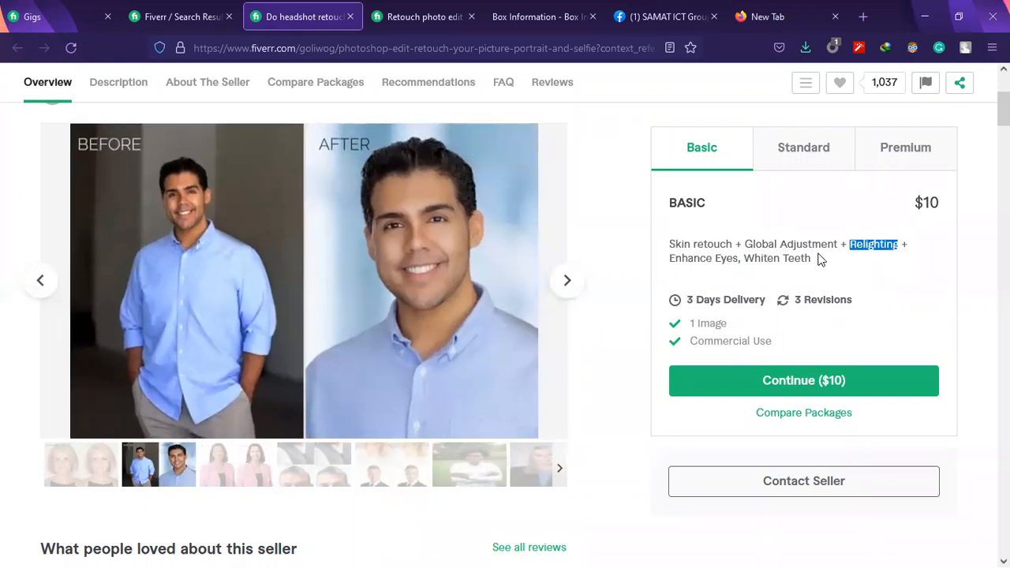
pyautogui.moveTo(775, 241); pyautogui.dragTo(834, 242)
pyautogui.click(773, 243)
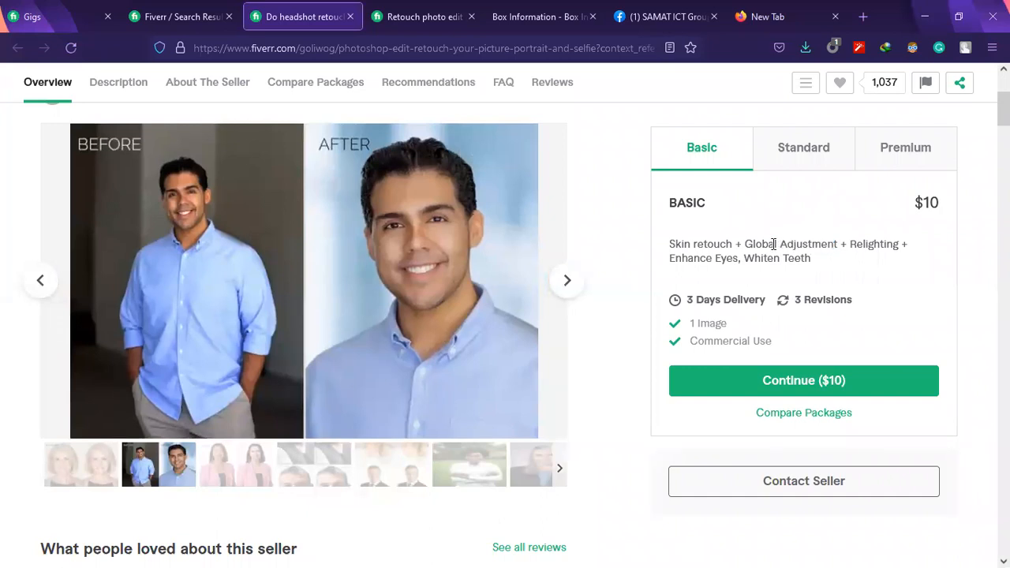
pyautogui.moveTo(732, 244)
pyautogui.mouseDown()
pyautogui.moveTo(671, 242)
pyautogui.moveTo(800, 246)
pyautogui.moveTo(817, 261)
pyautogui.mouseUp()
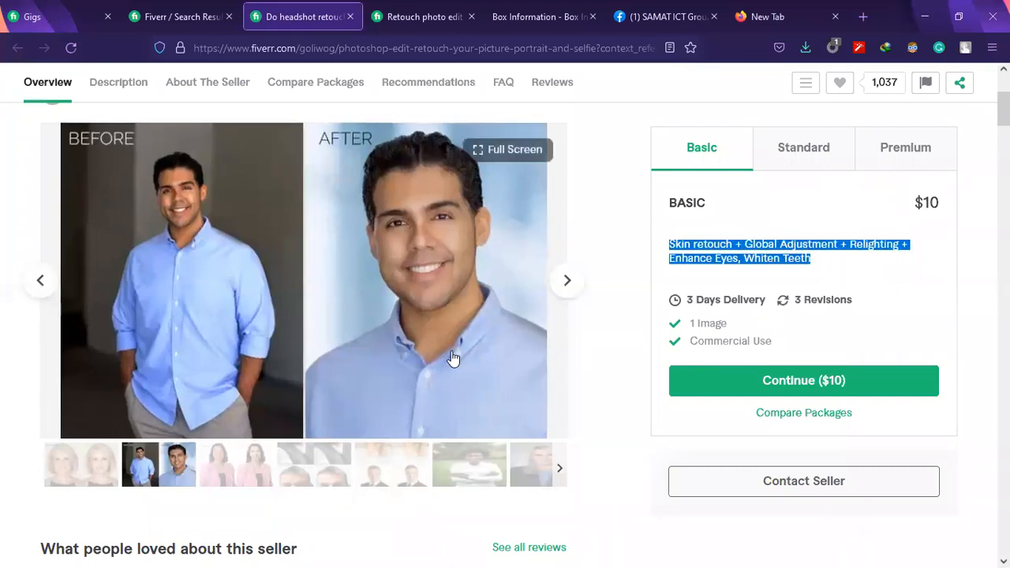
# Examine the remaining before-and-after headshots in the gig gallery, advancing to the first customer-reviewed photo
pyautogui.scroll(-2, 453, 359)
pyautogui.scroll(5, 454, 359)
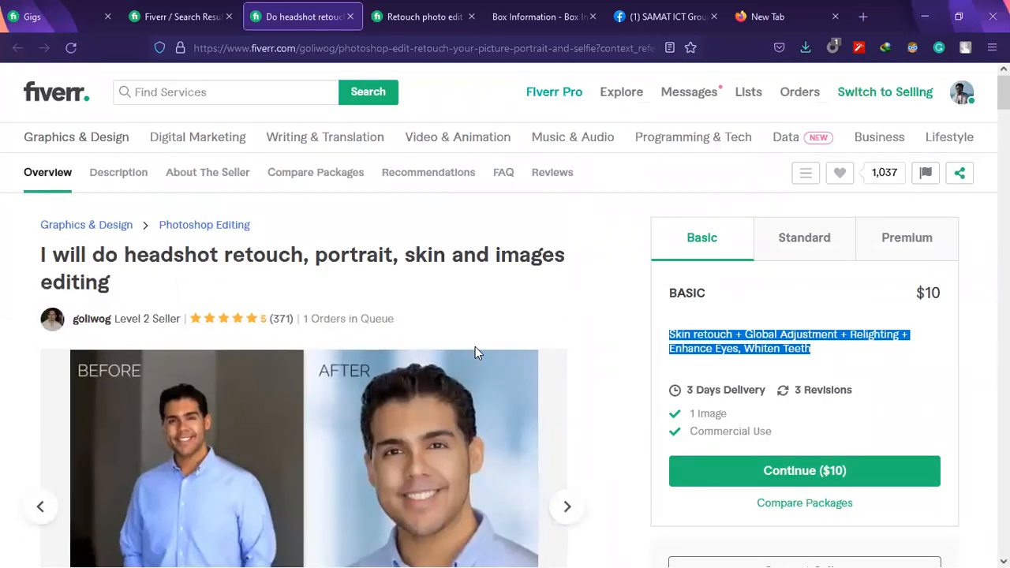
pyautogui.scroll(-1, 394, 327)
pyautogui.scroll(-2, 451, 315)
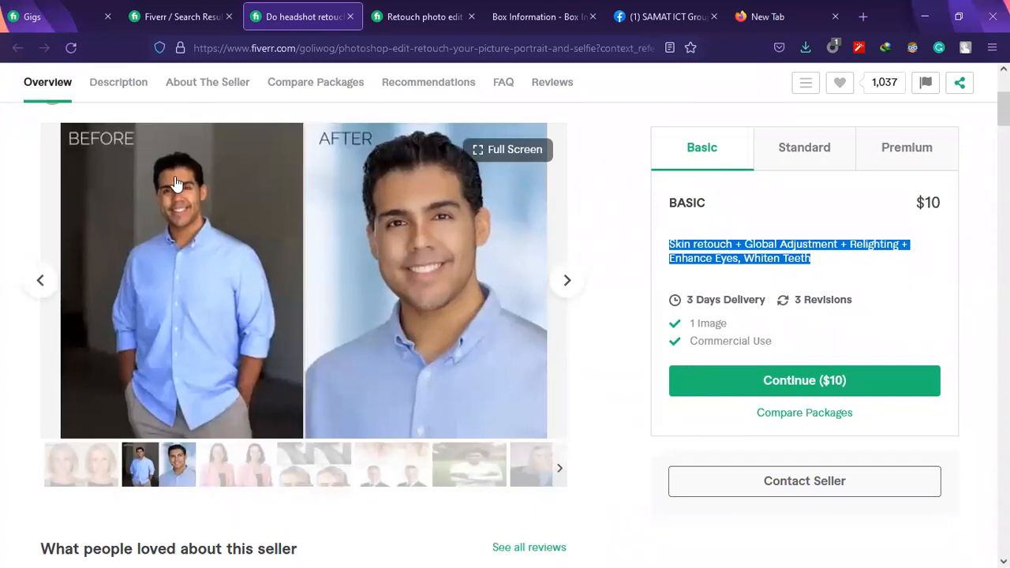
pyautogui.click(560, 280)
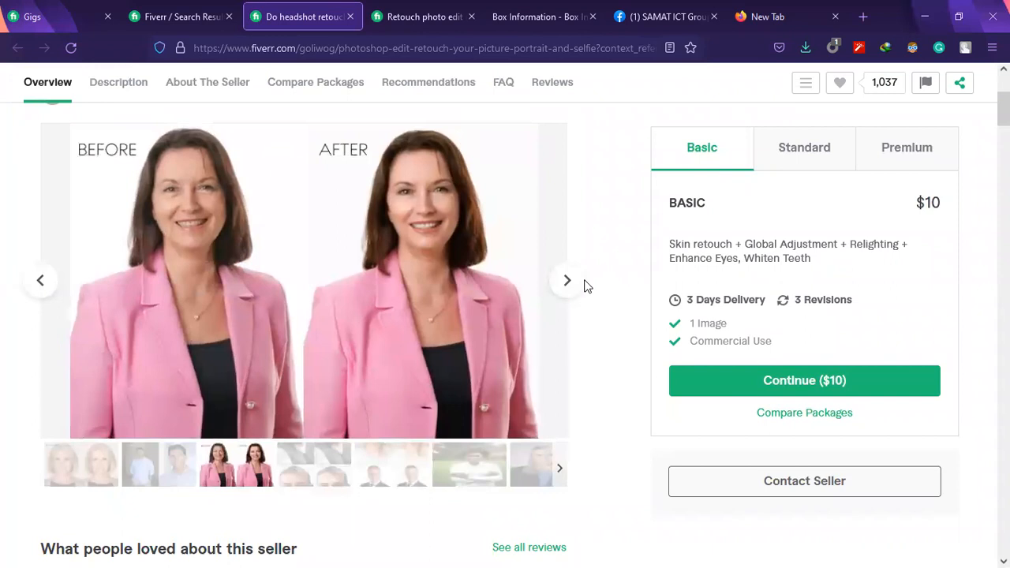
pyautogui.click(577, 284)
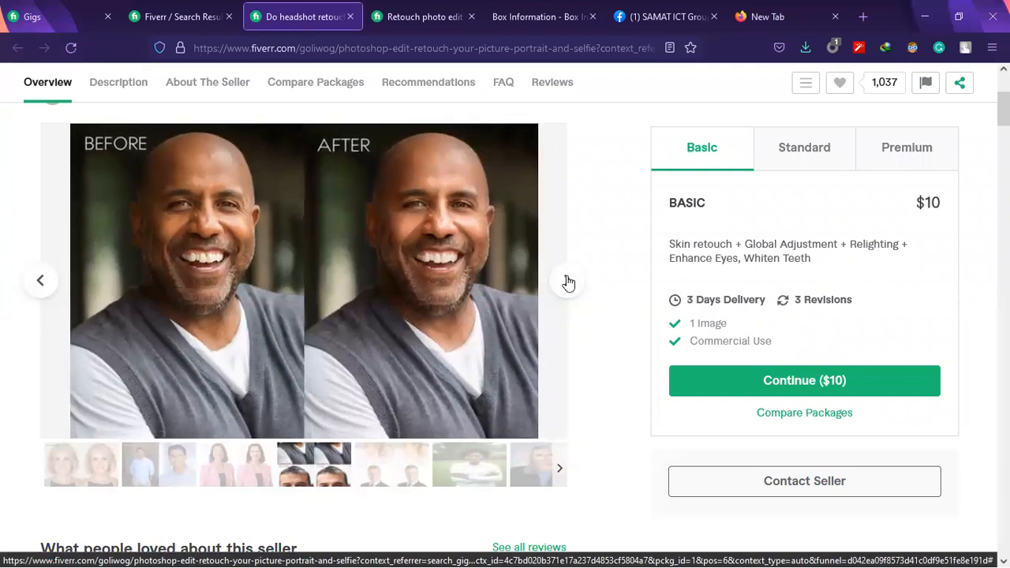
pyautogui.click(566, 280)
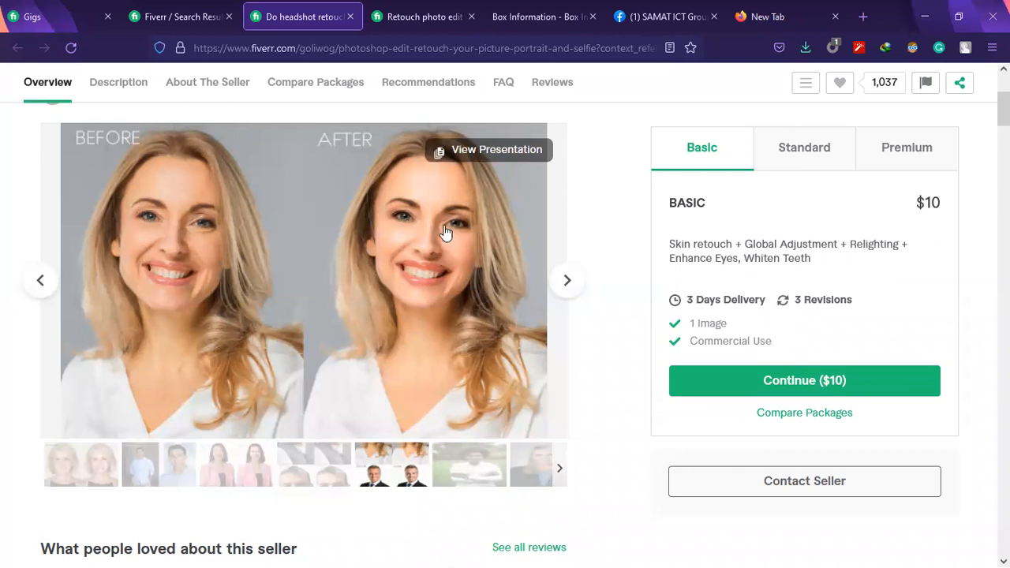
pyautogui.click(565, 290)
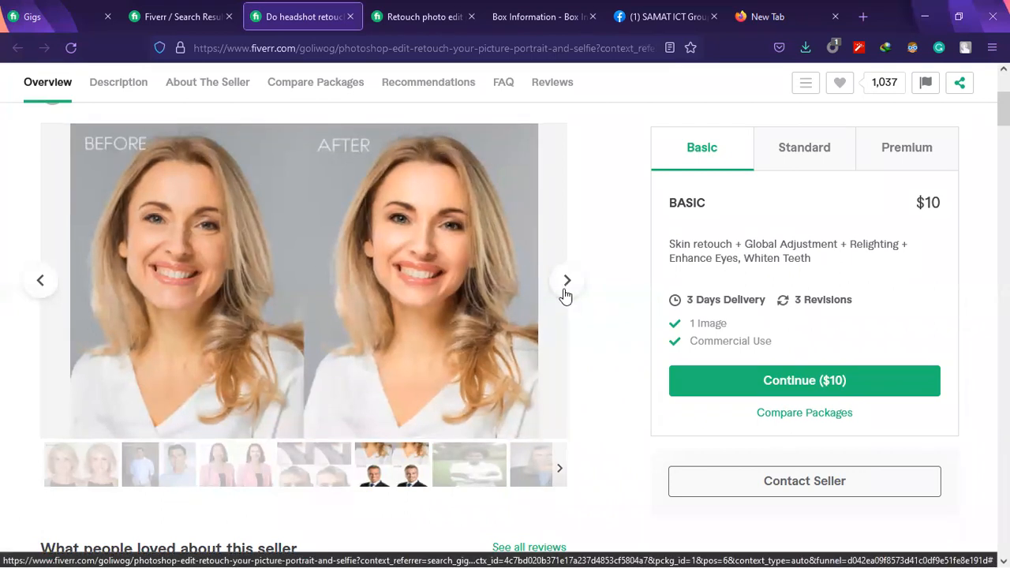
pyautogui.click(566, 292)
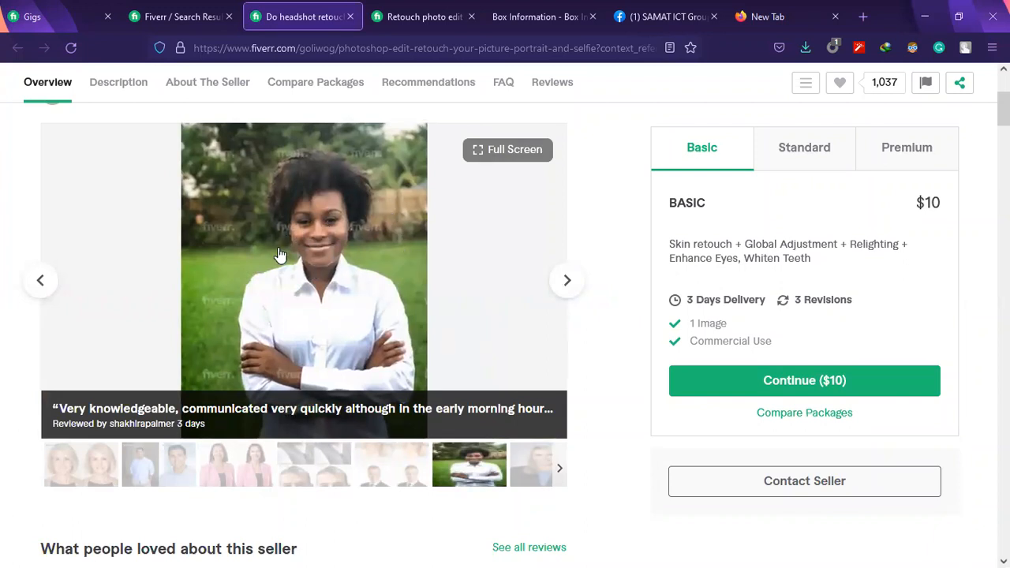
# Browse the delivered customer portraits through the gallery thumbnails, up to the man in the white shirt
pyautogui.click(541, 472)
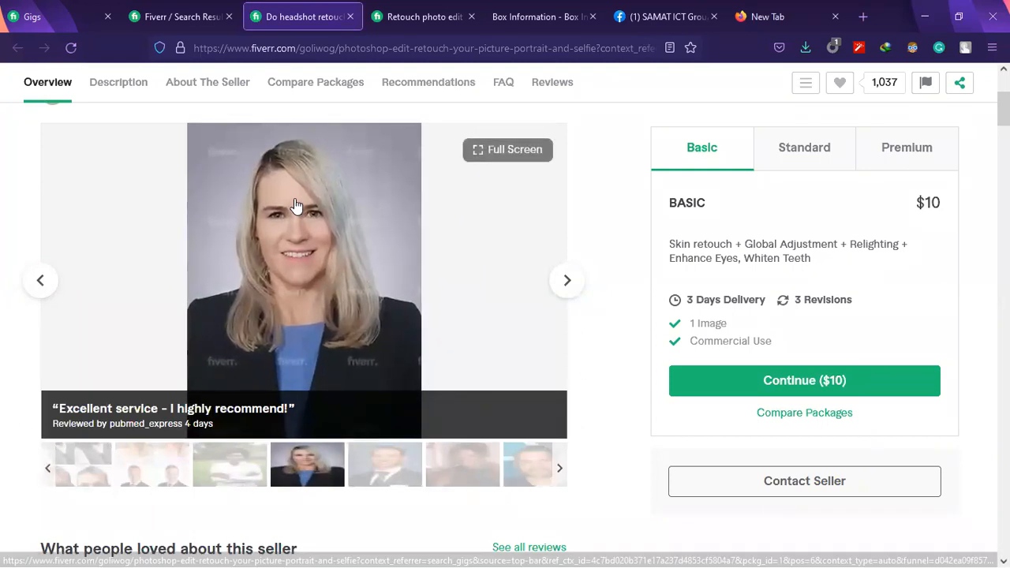
pyautogui.click(393, 481)
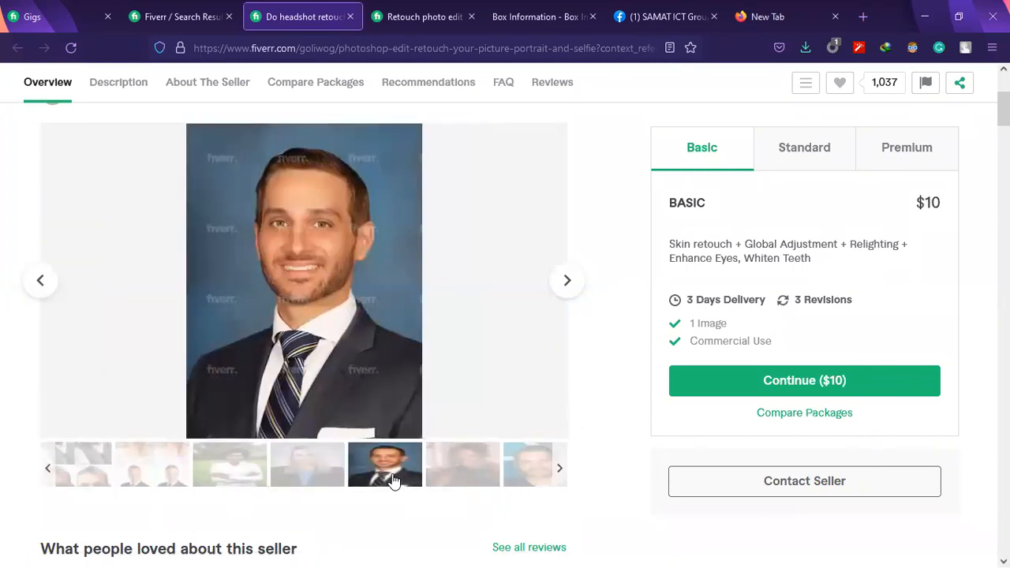
pyautogui.click(447, 479)
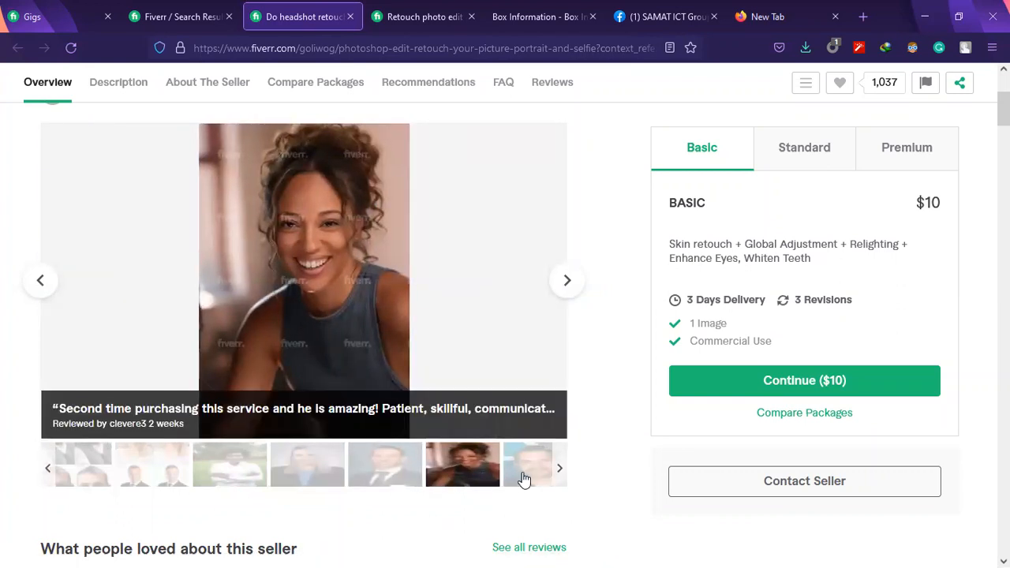
pyautogui.click(522, 478)
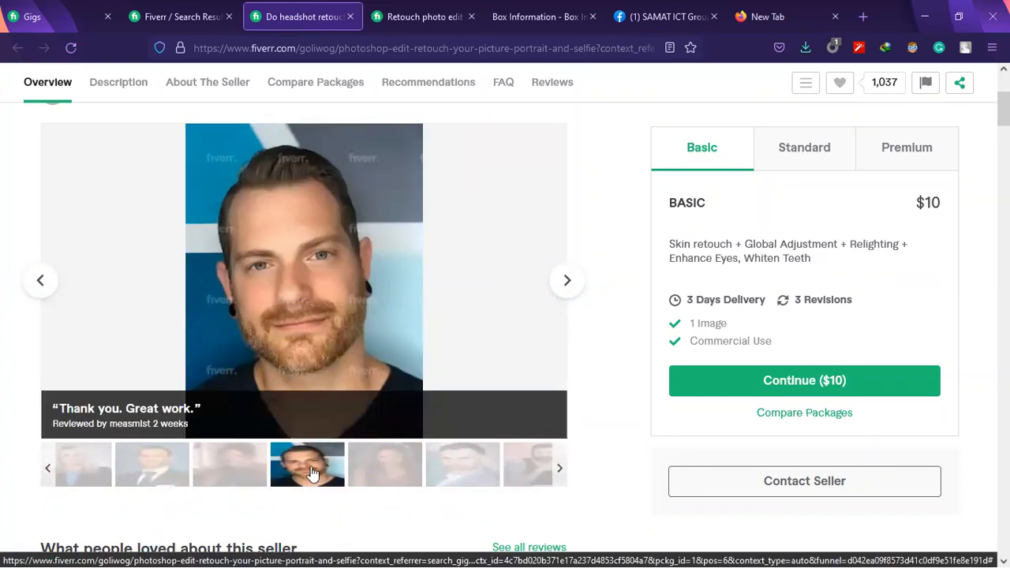
pyautogui.click(236, 473)
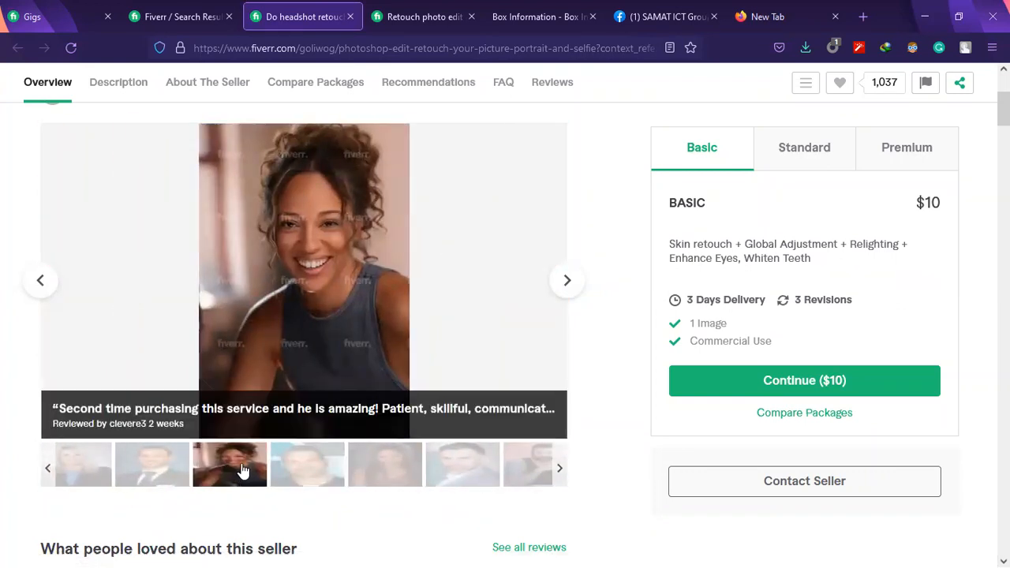
pyautogui.click(292, 466)
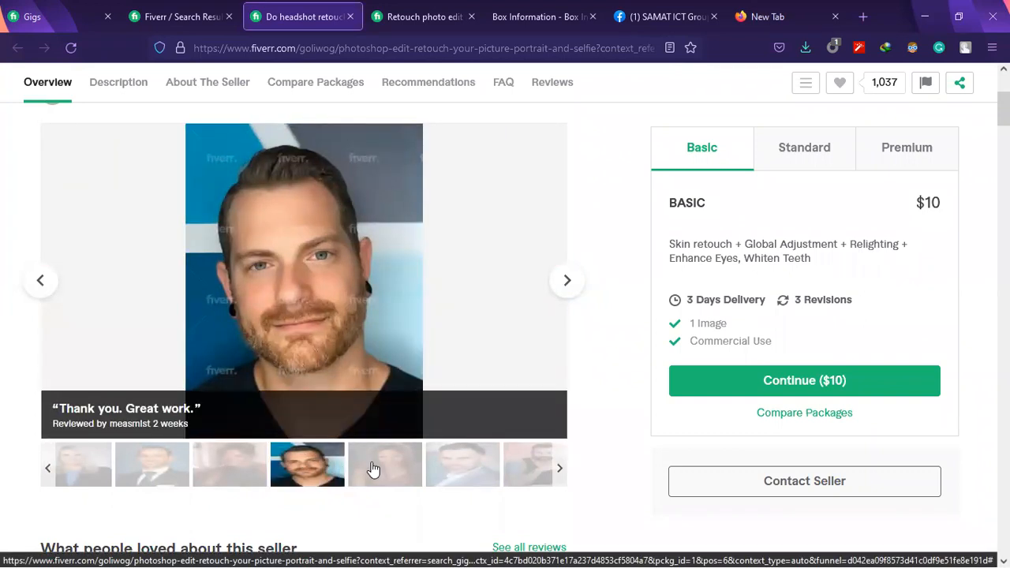
pyautogui.click(373, 469)
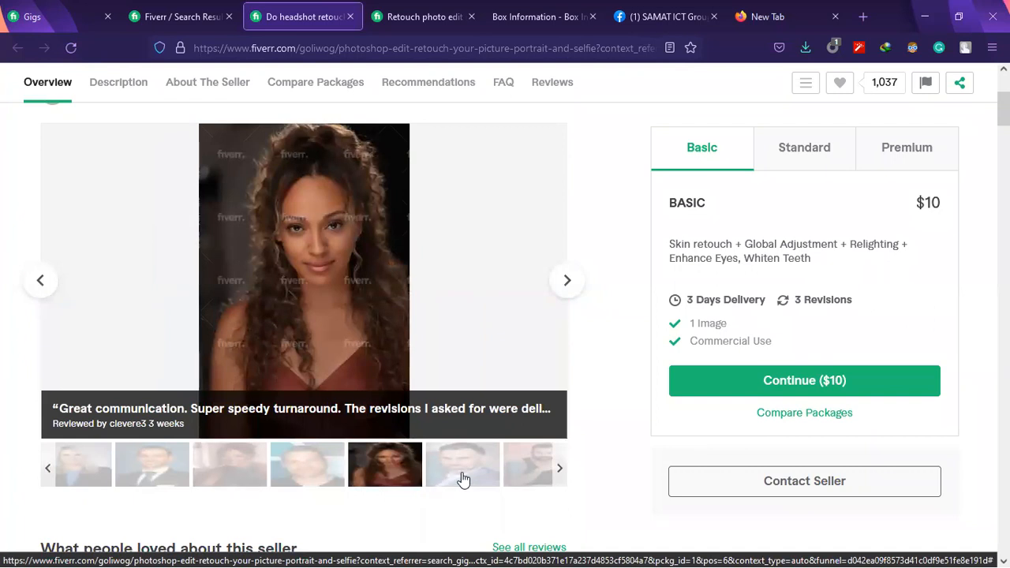
pyautogui.click(464, 479)
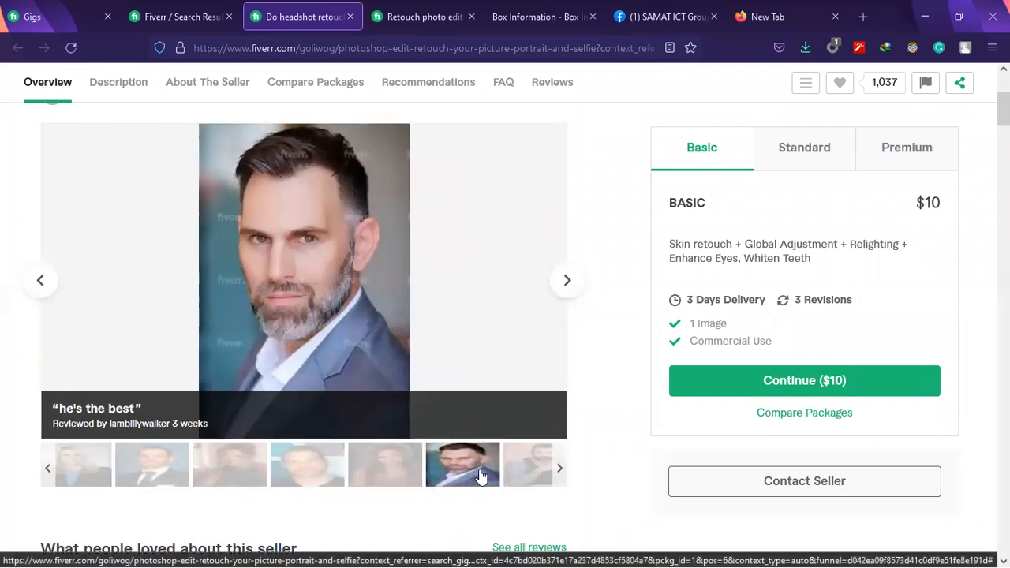
pyautogui.click(526, 465)
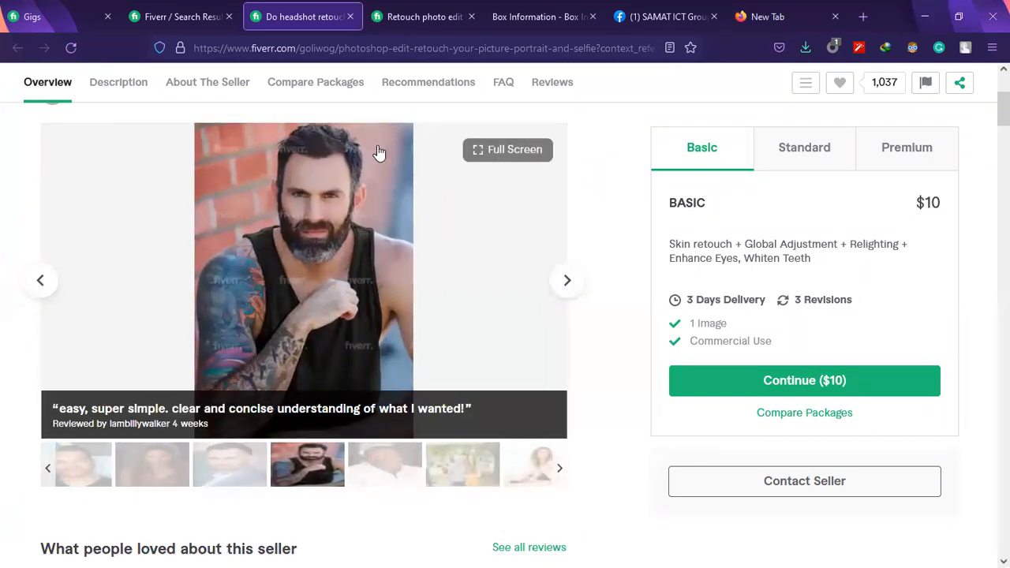
pyautogui.click(386, 481)
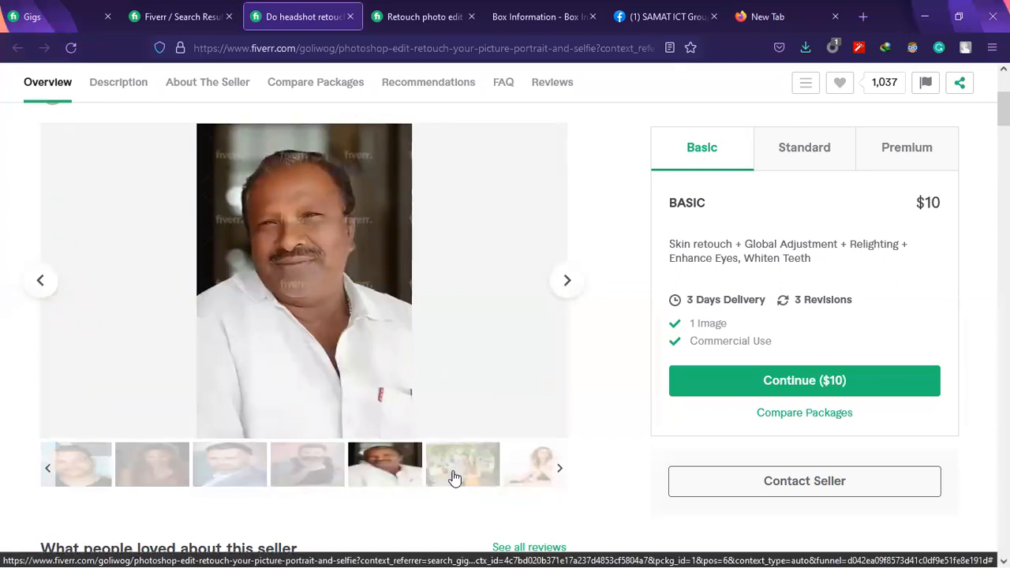
# Advance the gallery to the close-up portrait of the man in the dark sweater, view it enlarged and close the enlarged view
pyautogui.click(569, 278)
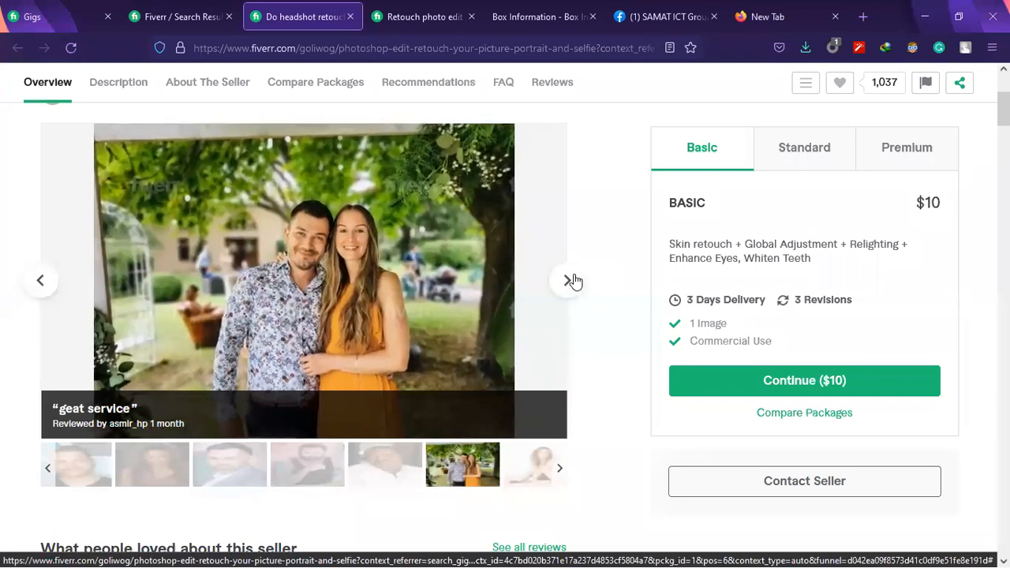
pyautogui.click(570, 280)
pyautogui.click(569, 280)
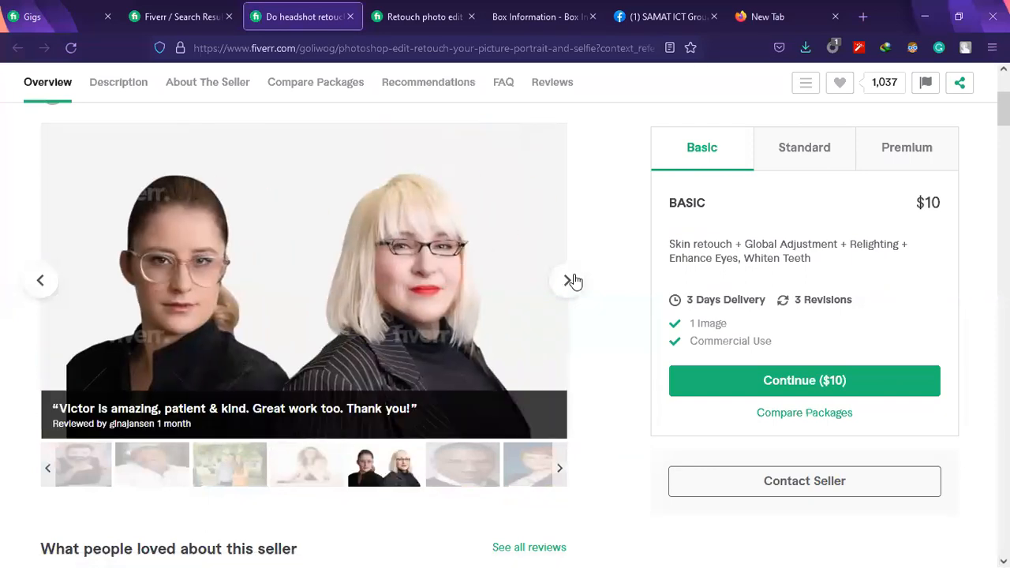
pyautogui.click(569, 280)
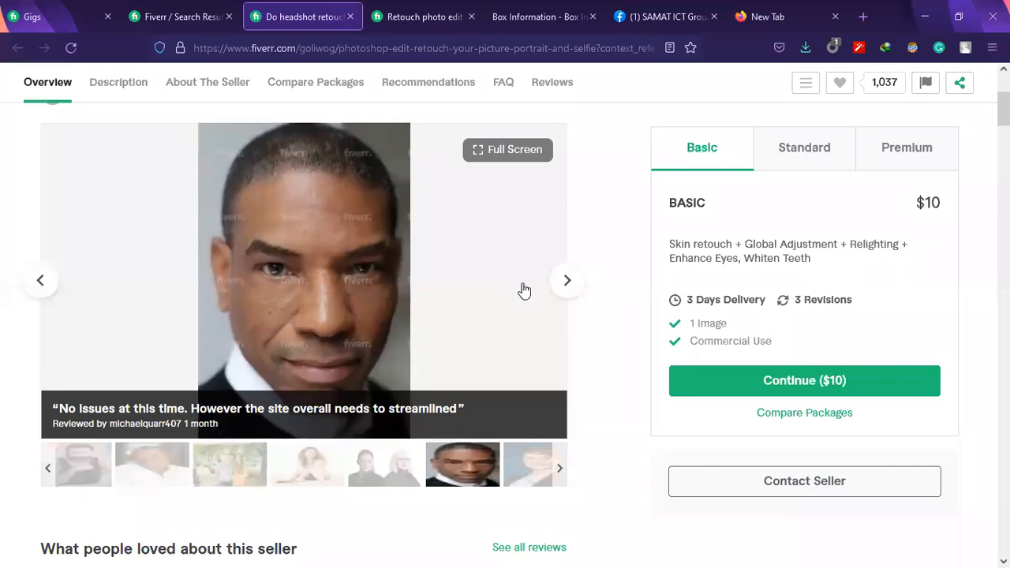
pyautogui.click(565, 282)
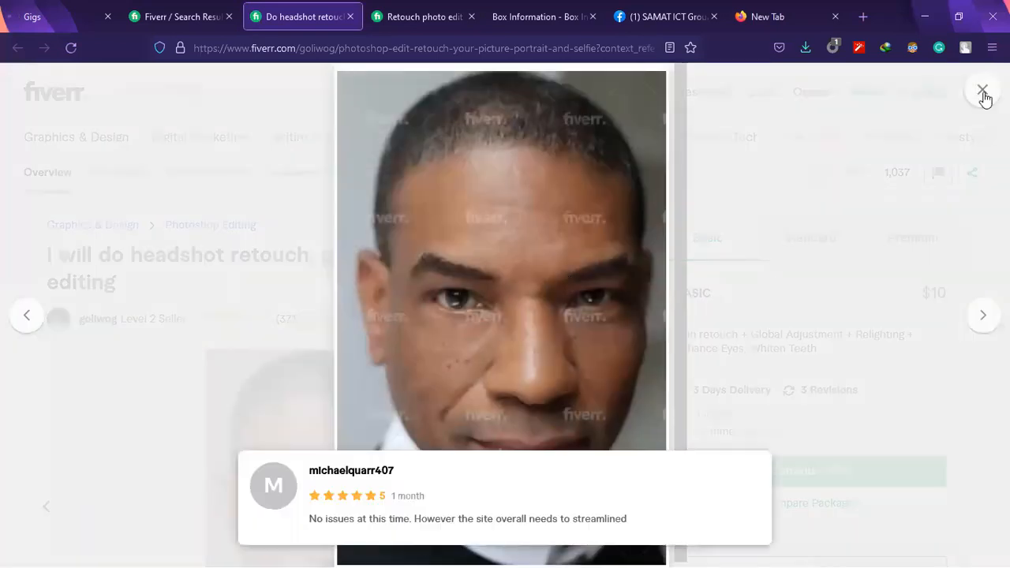
pyautogui.click(982, 93)
pyautogui.scroll(-3, 405, 304)
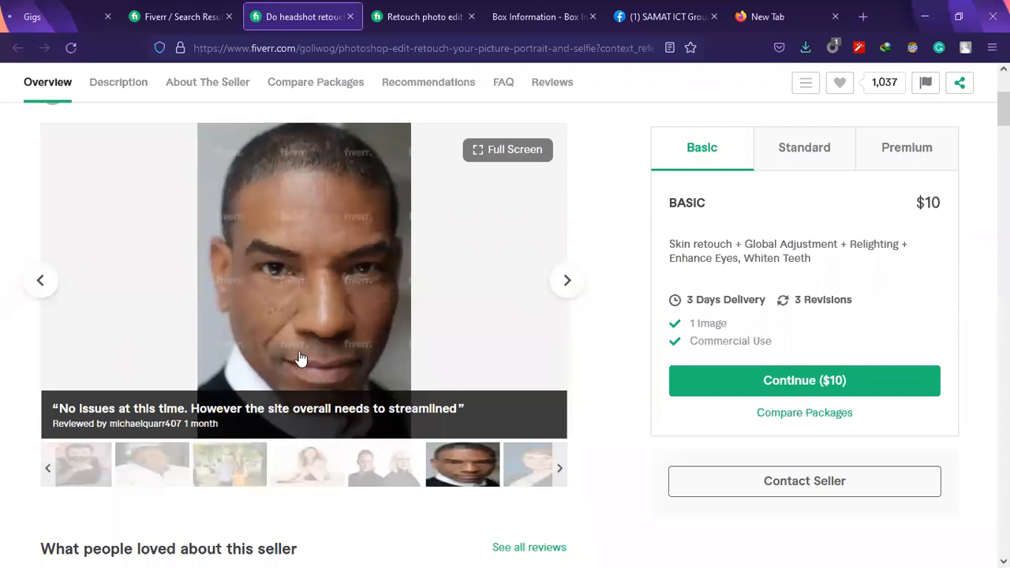
# Advance past the last customer photos to return the gallery to its first before-and-after image
pyautogui.click(563, 282)
pyautogui.click(580, 281)
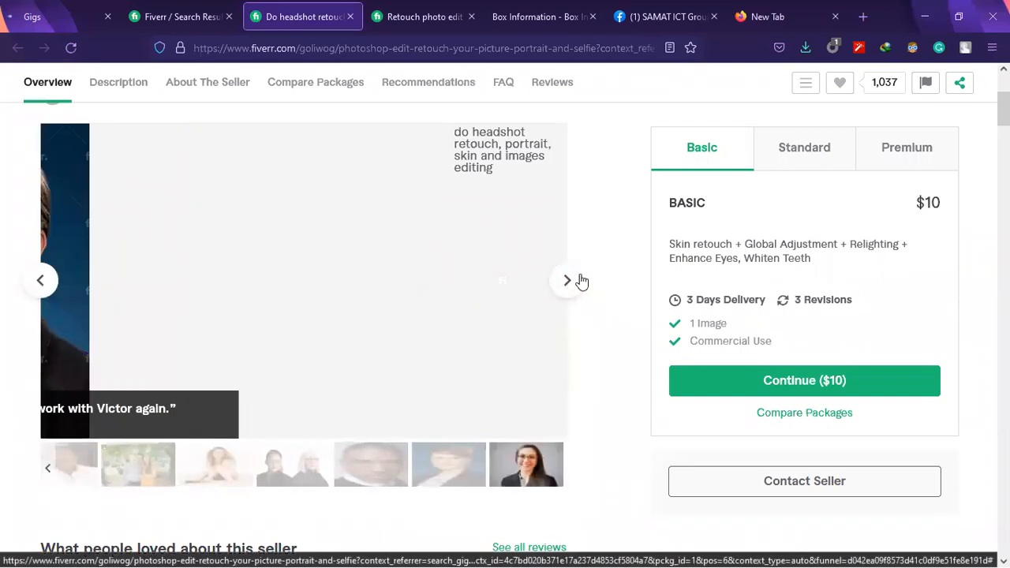
pyautogui.click(579, 282)
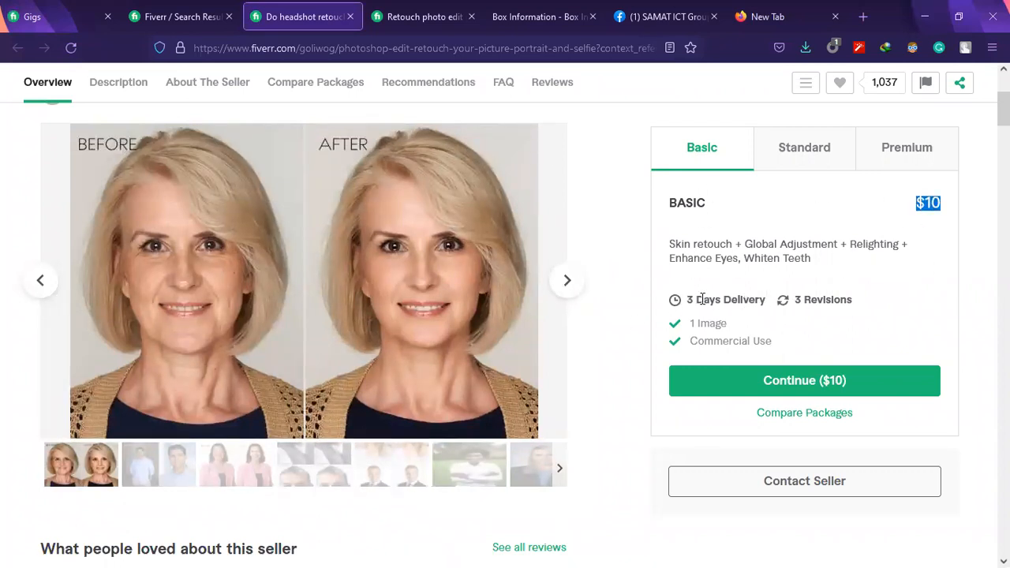
# Compare the price, delivery time, revisions and image count of the Basic, Standard and Premium packages, ending on Premium
pyautogui.moveTo(701, 299); pyautogui.dragTo(729, 299)
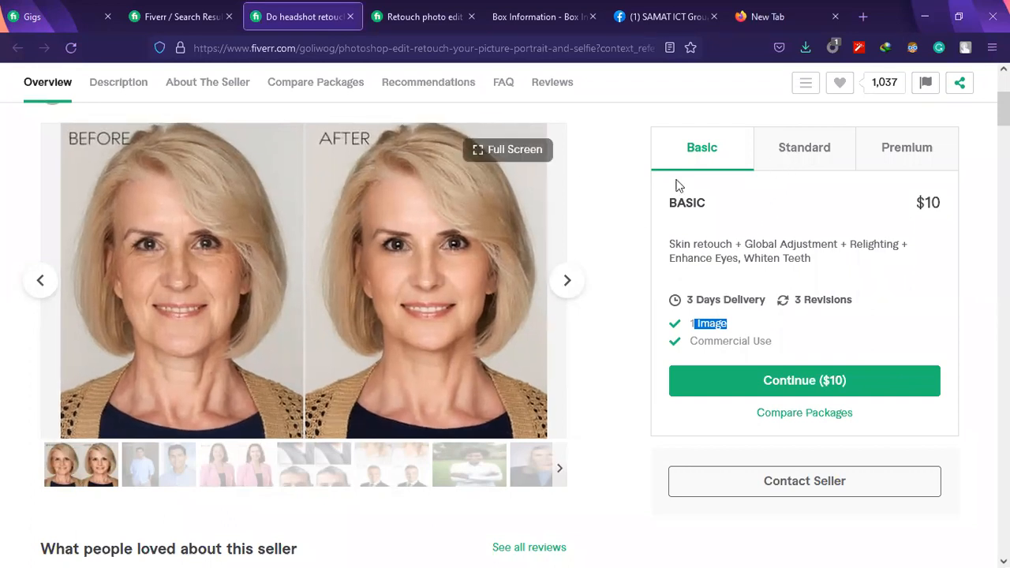
pyautogui.click(820, 164)
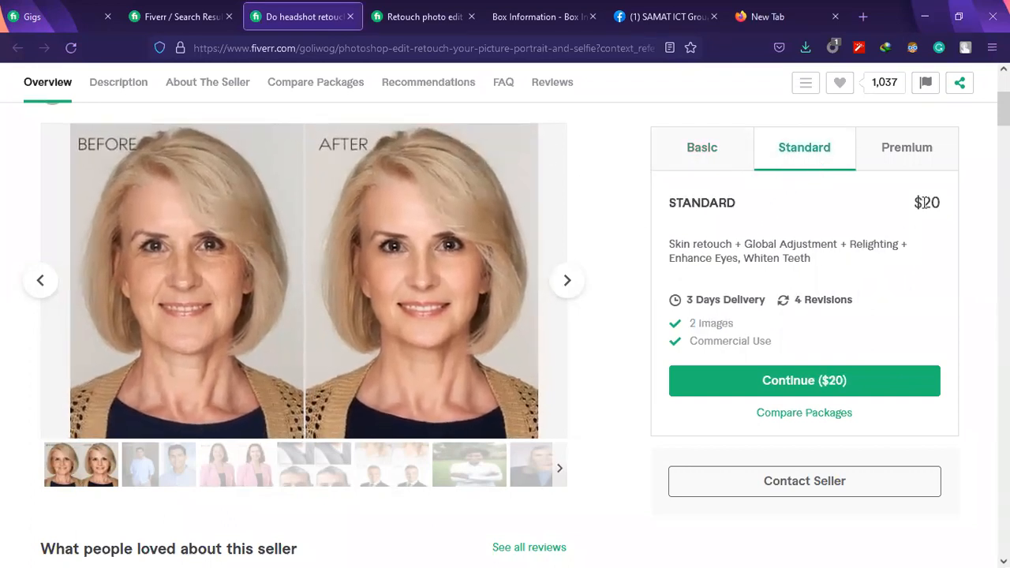
pyautogui.moveTo(733, 324); pyautogui.dragTo(698, 313)
pyautogui.click(875, 151)
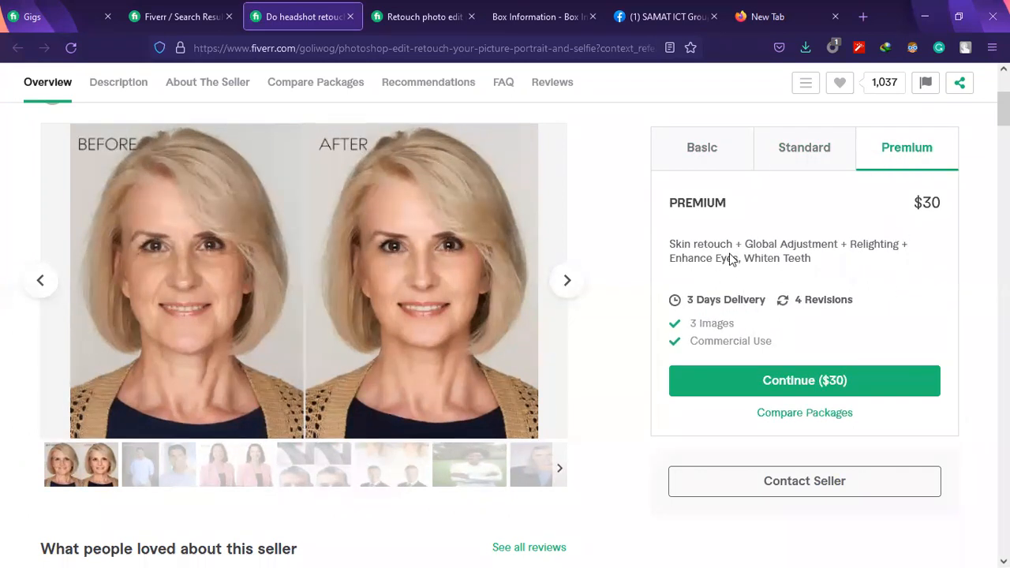
pyautogui.click(713, 145)
pyautogui.scroll(-3, 553, 234)
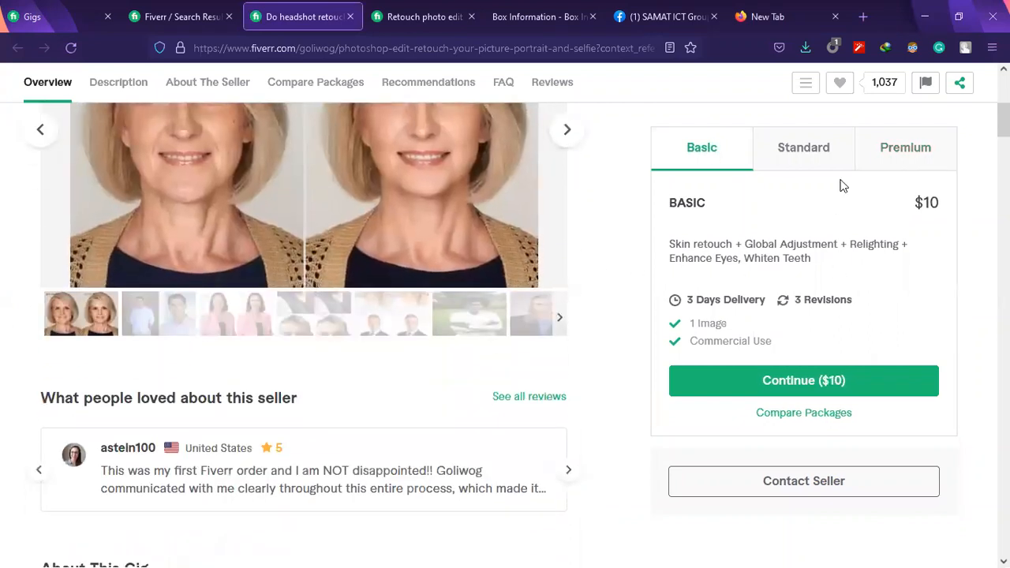
pyautogui.click(827, 150)
pyautogui.click(896, 155)
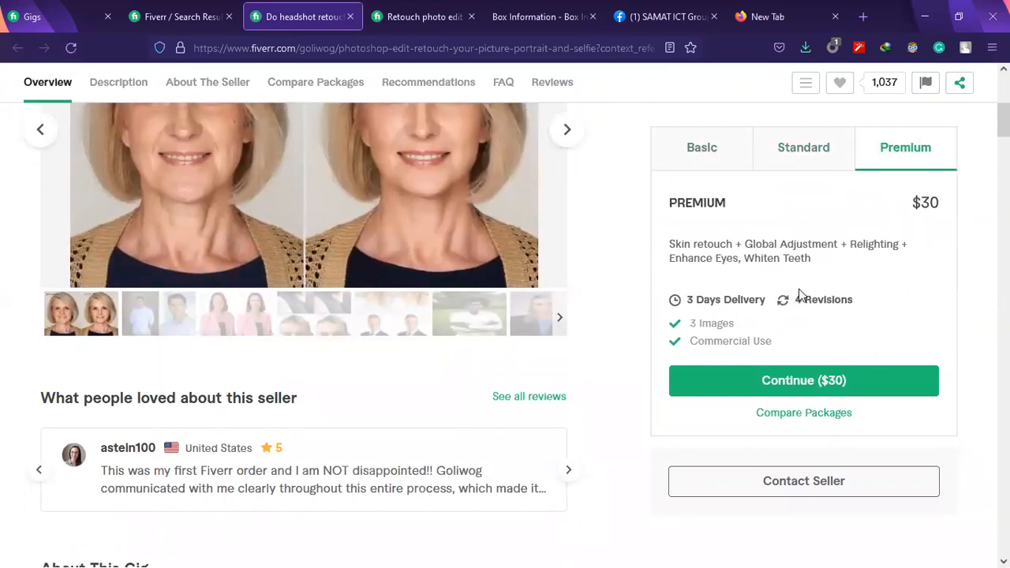
# Show the Basic package again and read the gig description, highlighting the phrase "$5 basic Gig"
pyautogui.click(700, 148)
pyautogui.scroll(-5, 32, 426)
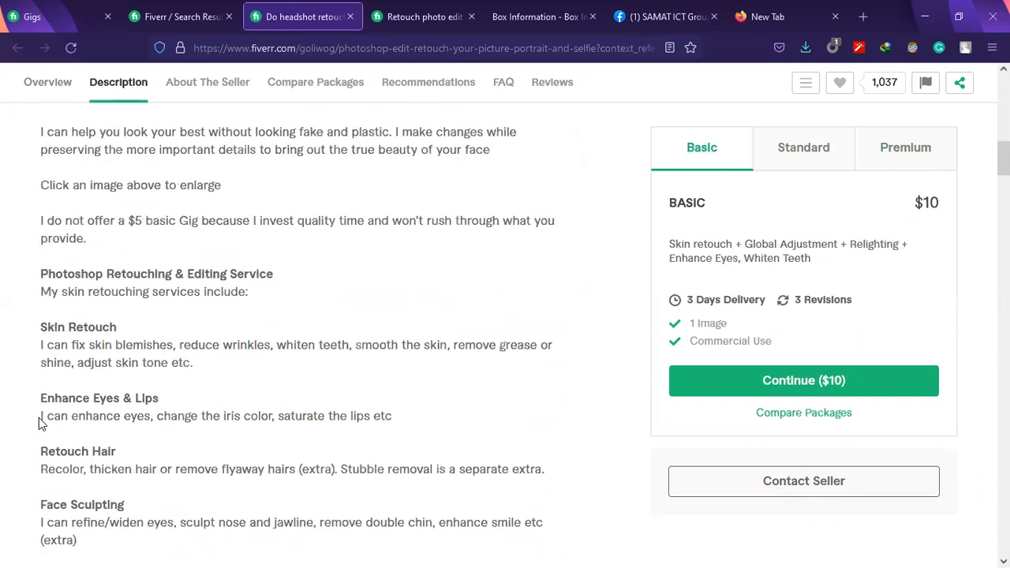
pyautogui.scroll(-2, 39, 418)
pyautogui.scroll(3, 39, 418)
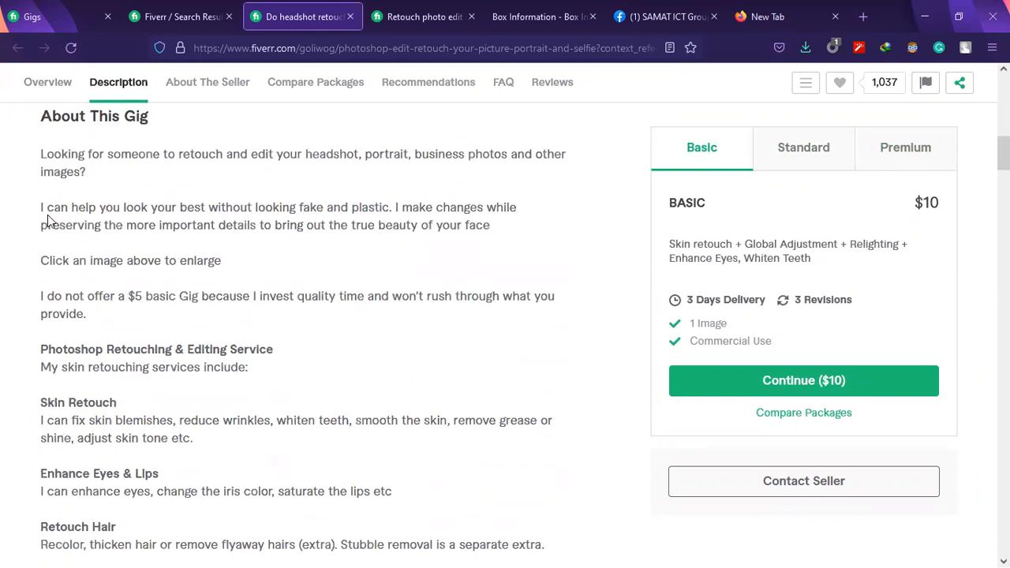
pyautogui.moveTo(128, 295); pyautogui.dragTo(205, 293)
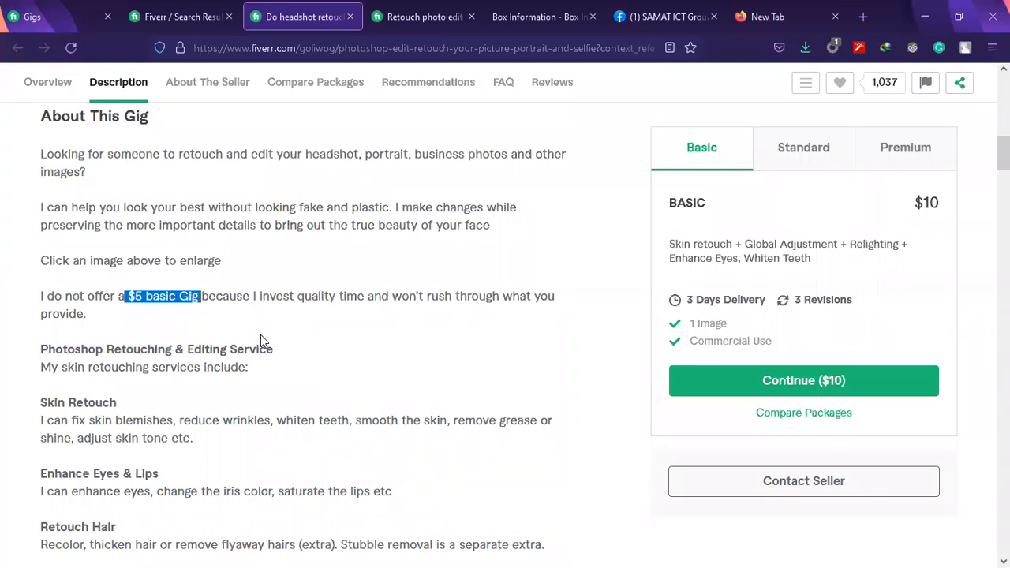
# Examine the seller's profile on the headshot gig, highlighting the country, joining year and review count
pyautogui.scroll(-3, 261, 339)
pyautogui.scroll(-5, 260, 351)
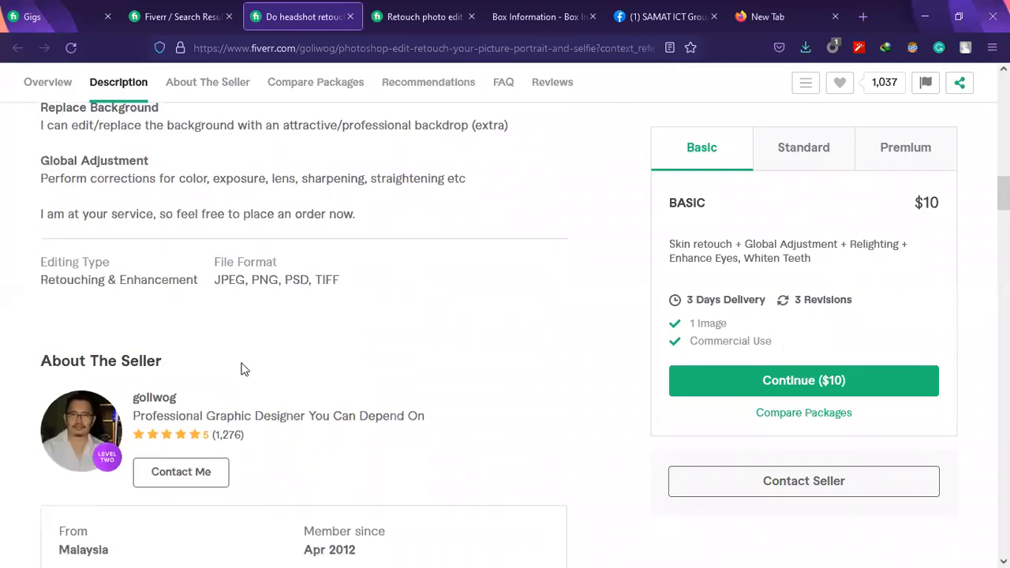
pyautogui.scroll(-2, 244, 368)
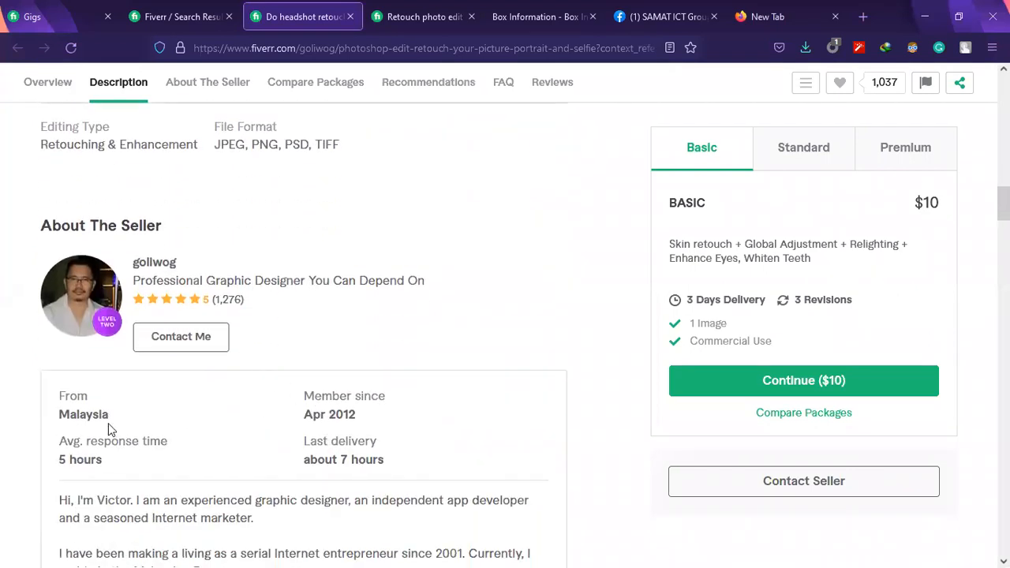
pyautogui.moveTo(109, 426); pyautogui.dragTo(44, 414)
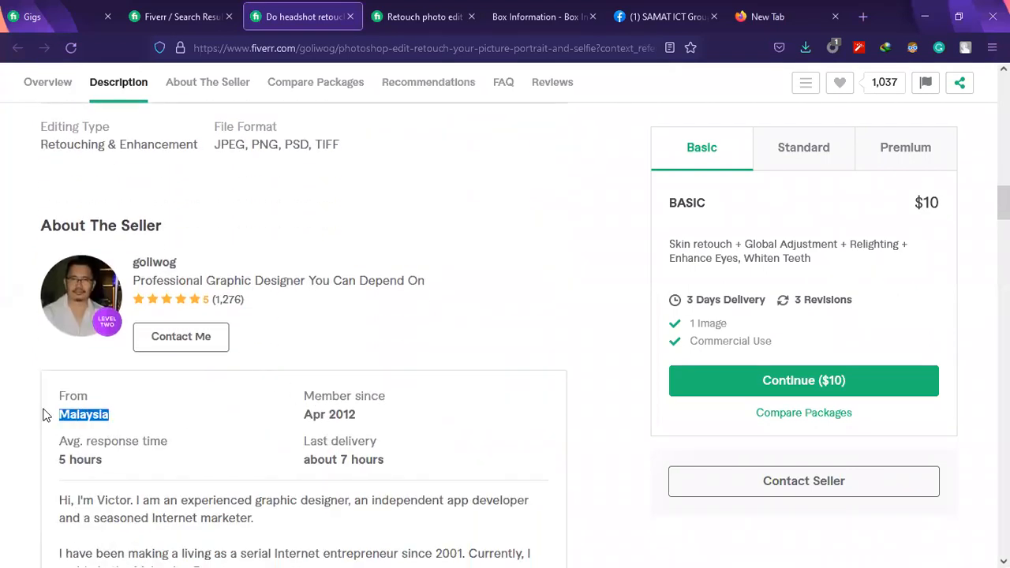
pyautogui.click(334, 411)
pyautogui.doubleClick(331, 411)
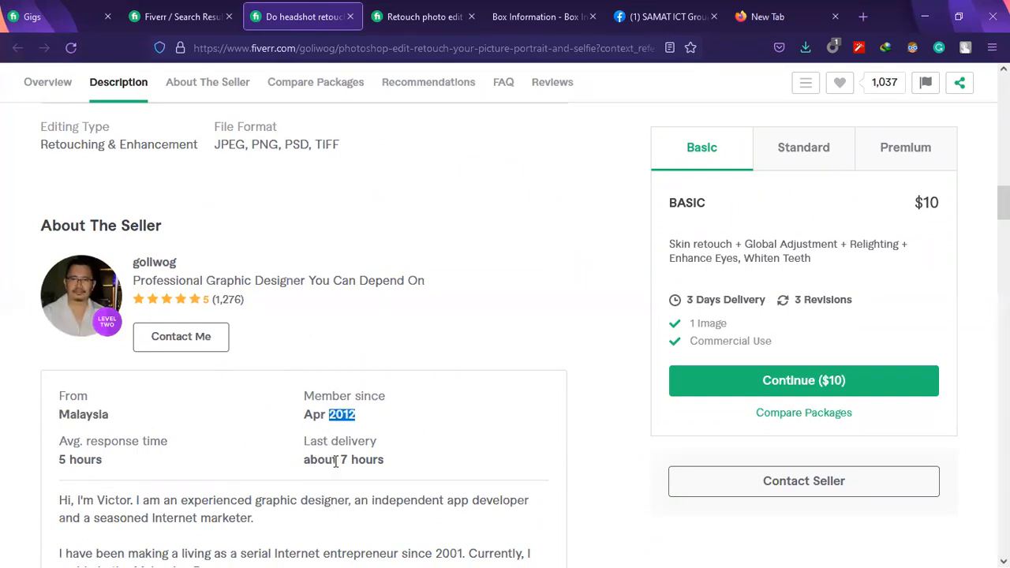
pyautogui.click(331, 411)
pyautogui.doubleClick(332, 411)
pyautogui.click(377, 420)
pyautogui.moveTo(363, 415); pyautogui.dragTo(326, 408)
pyautogui.moveTo(257, 294); pyautogui.dragTo(230, 302)
pyautogui.scroll(3, 229, 302)
pyautogui.scroll(-4, 232, 320)
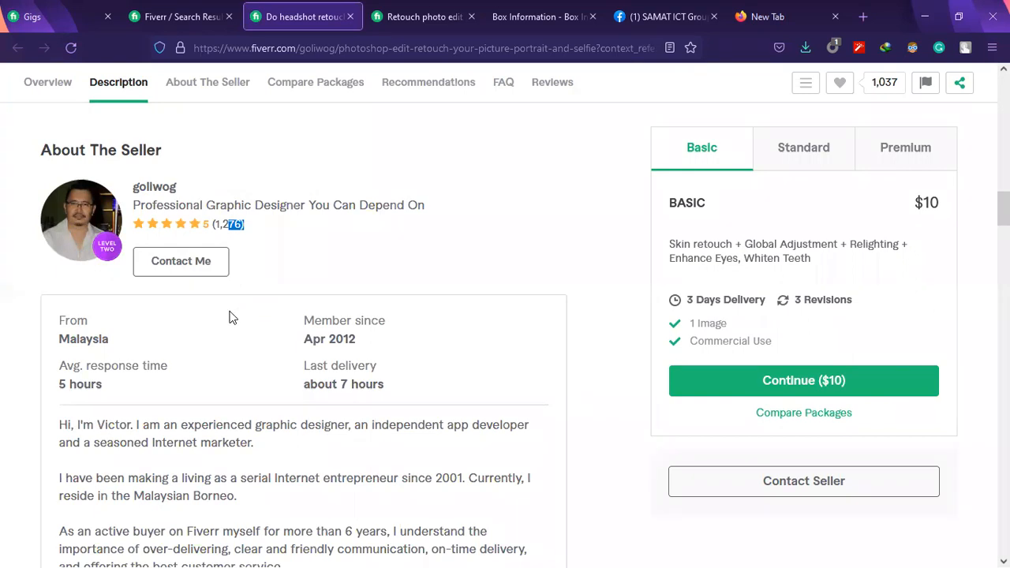
# Switch to the gig "I will retouch photo edit image with fast delivery" and highlight the High End Retouch wording in its Basic package
pyautogui.scroll(1, 423, 440)
pyautogui.scroll(15, 424, 440)
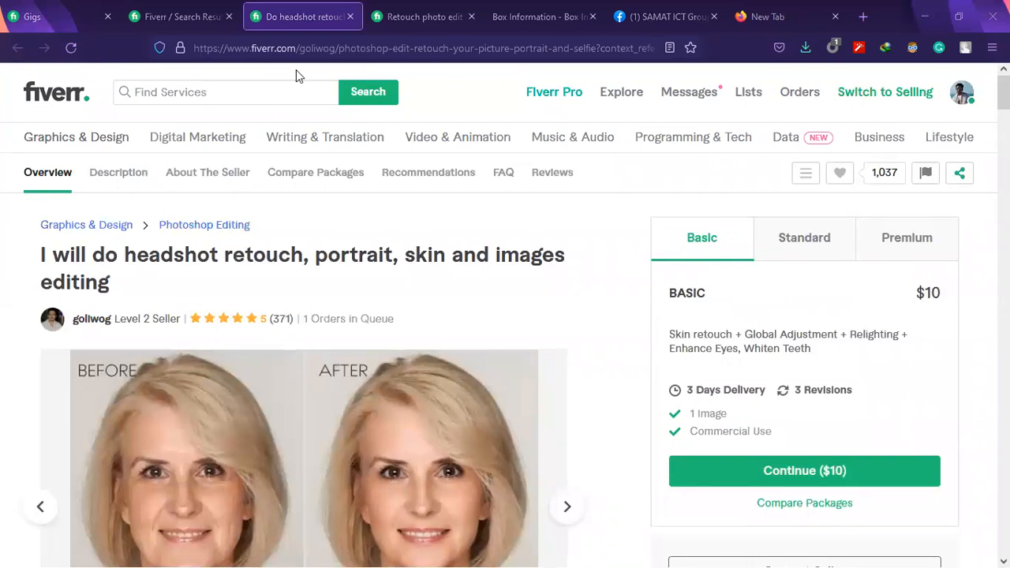
pyautogui.click(181, 16)
pyautogui.click(424, 16)
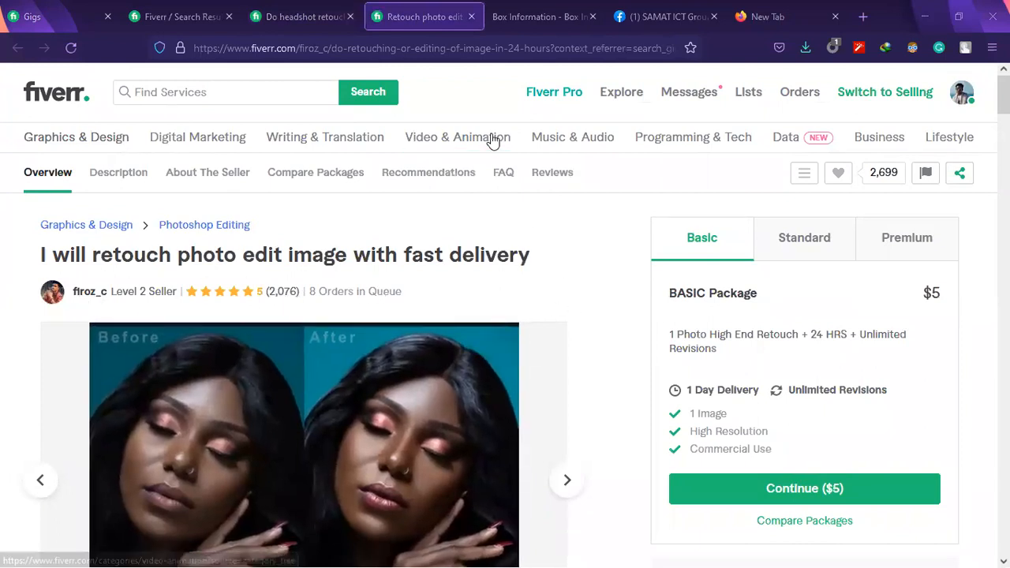
pyautogui.scroll(-2, 683, 270)
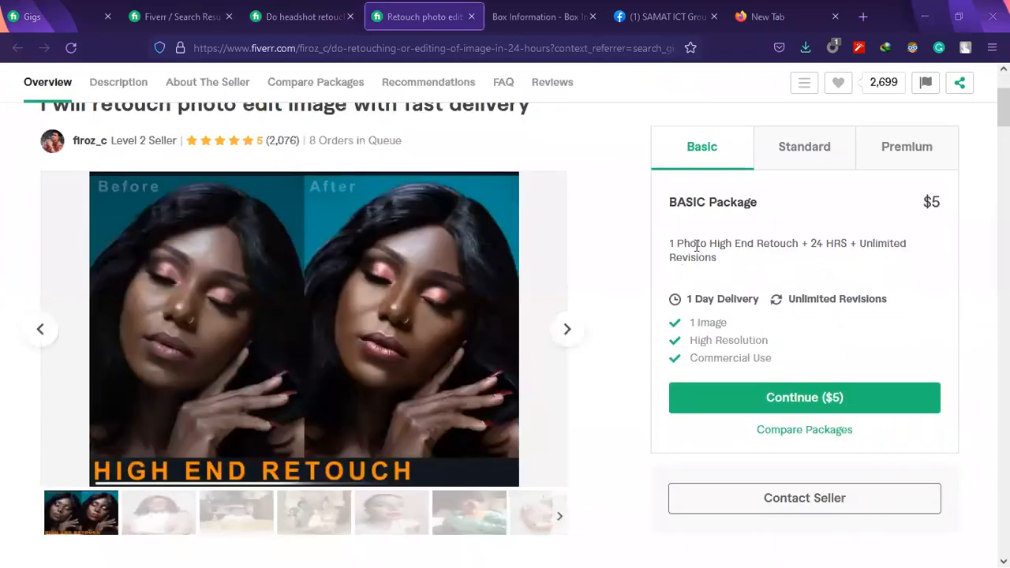
pyautogui.moveTo(709, 244); pyautogui.dragTo(736, 263)
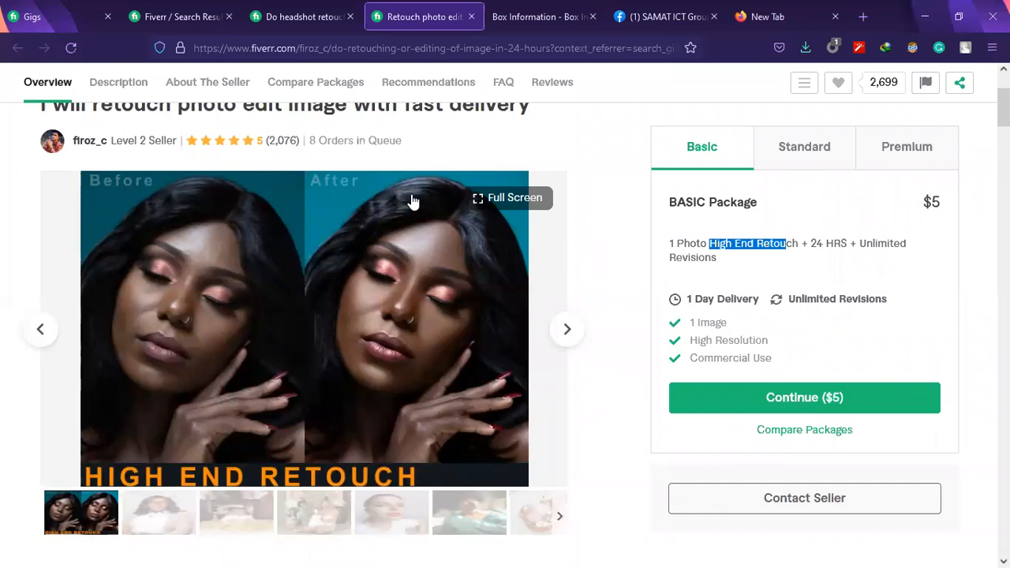
# Advance through the gig's gallery of sample and customer photos, up to the picture of the cookies
pyautogui.click(568, 330)
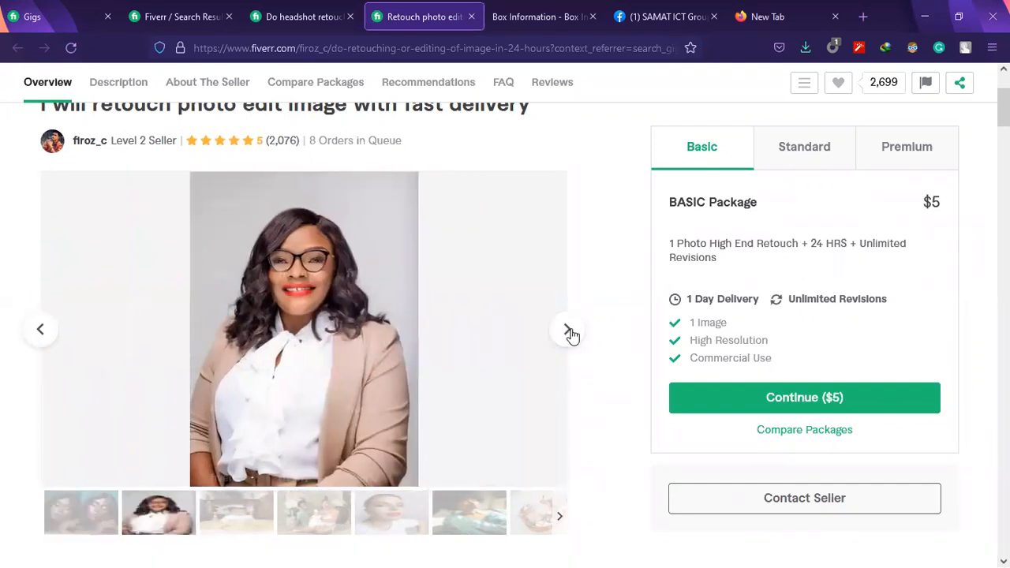
pyautogui.click(568, 330)
pyautogui.click(569, 332)
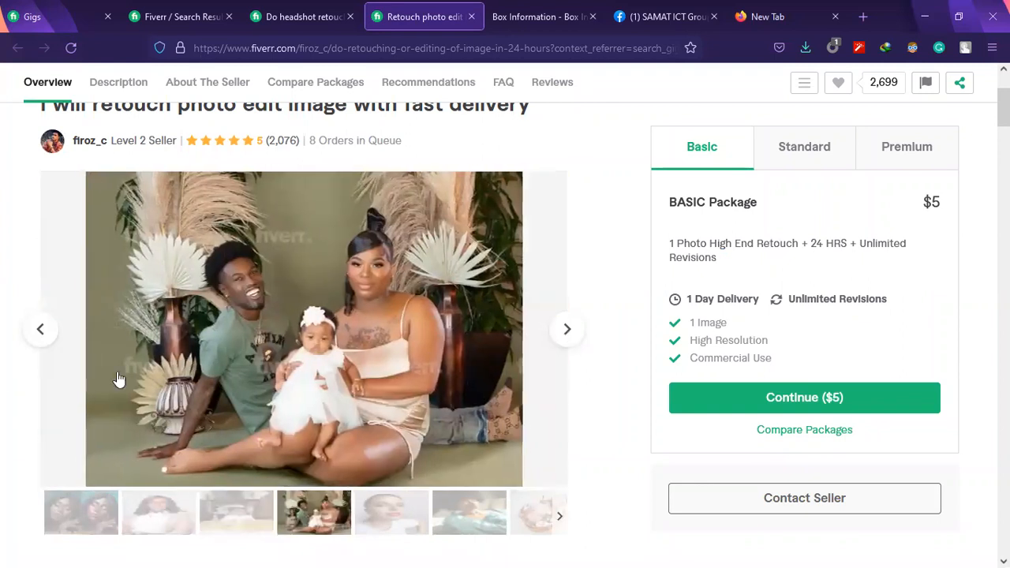
pyautogui.click(570, 329)
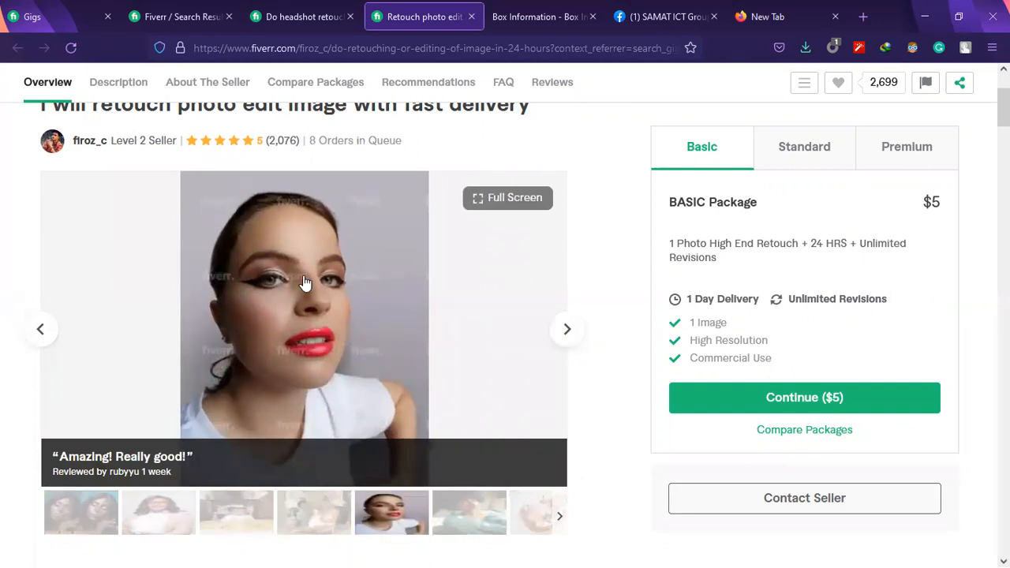
pyautogui.click(565, 331)
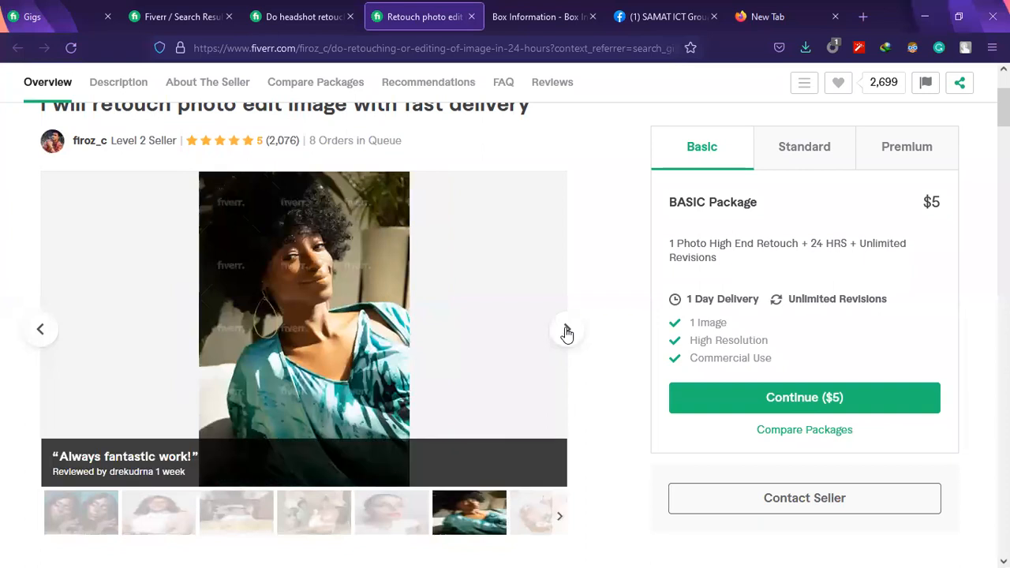
pyautogui.click(566, 333)
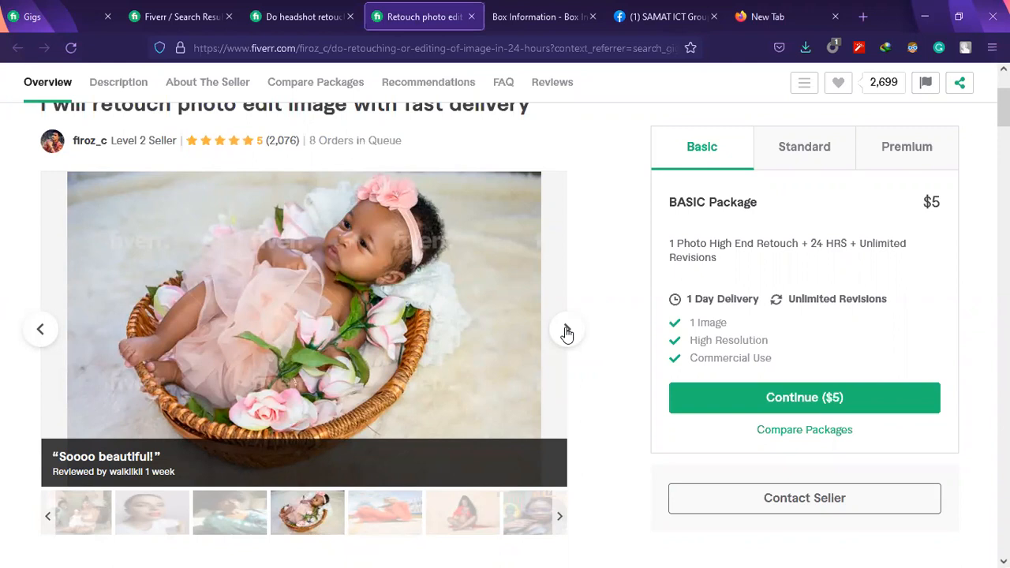
pyautogui.click(566, 332)
pyautogui.click(566, 332)
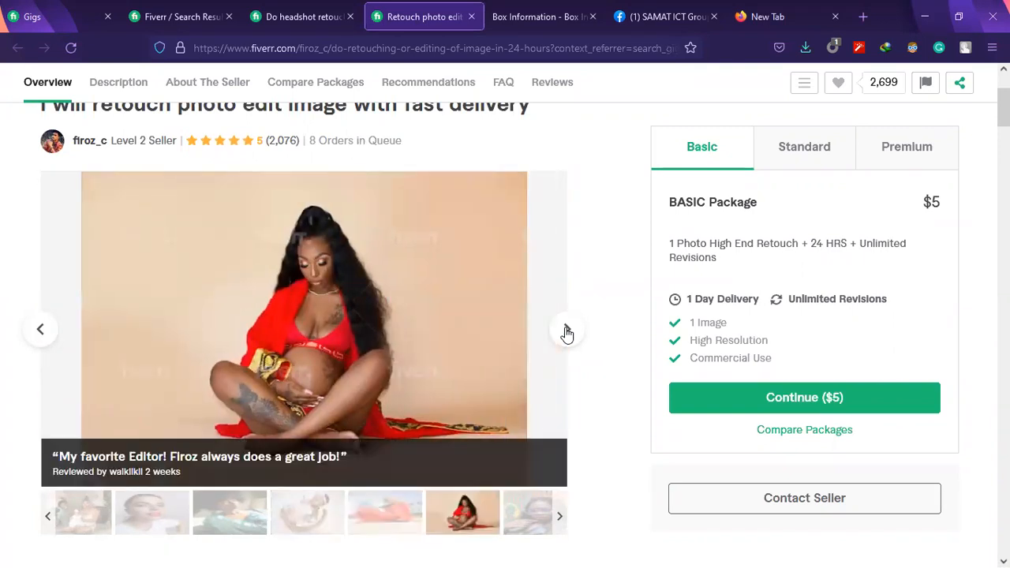
pyautogui.click(567, 333)
pyautogui.click(567, 332)
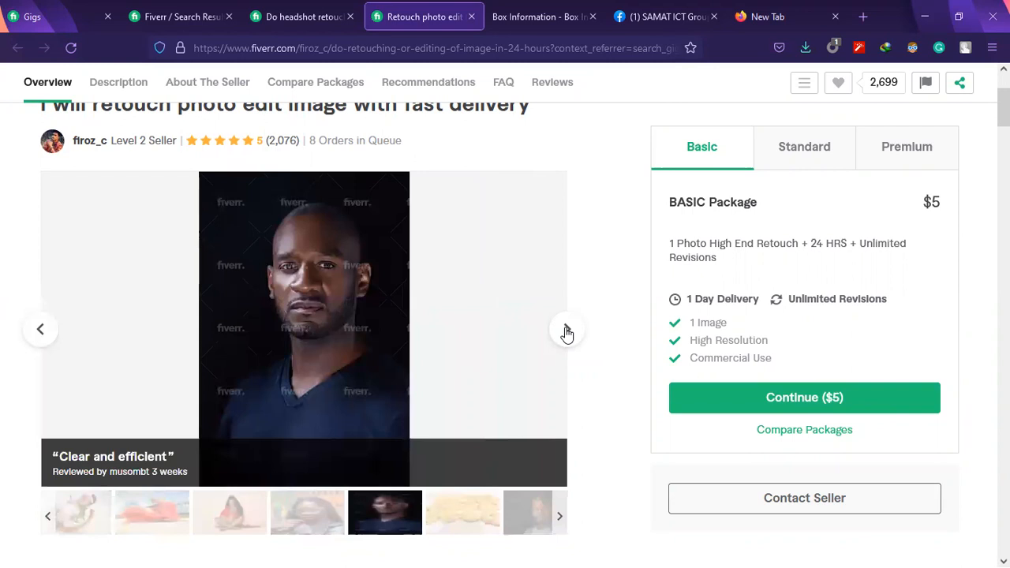
pyautogui.click(566, 332)
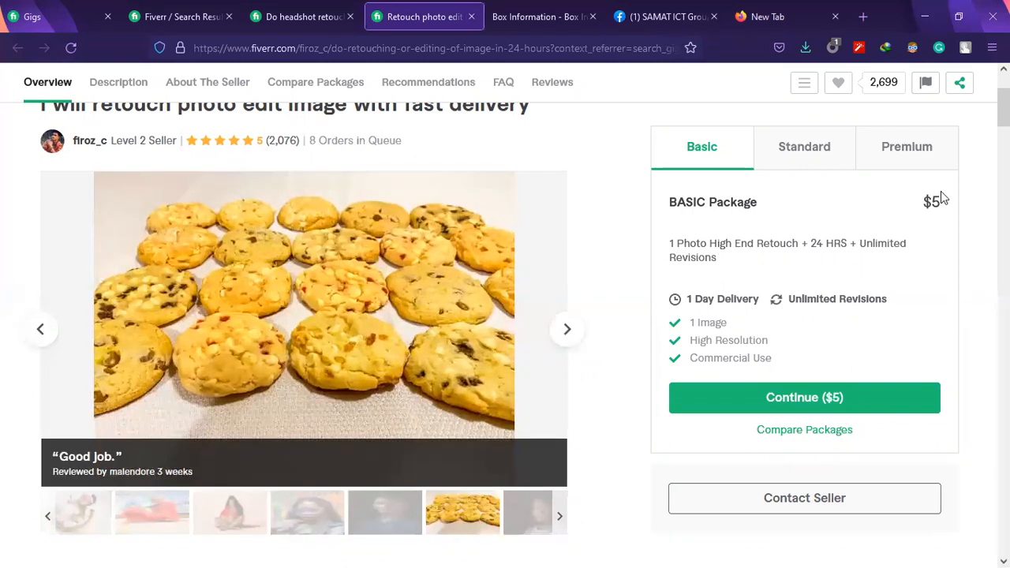
# Compare the Standard and Premium packages of this gig, highlighting the Standard price and the Premium image count
pyautogui.click(784, 161)
pyautogui.moveTo(943, 203); pyautogui.dragTo(913, 203)
pyautogui.click(916, 153)
pyautogui.moveTo(746, 327); pyautogui.dragTo(661, 328)
pyautogui.click(759, 311)
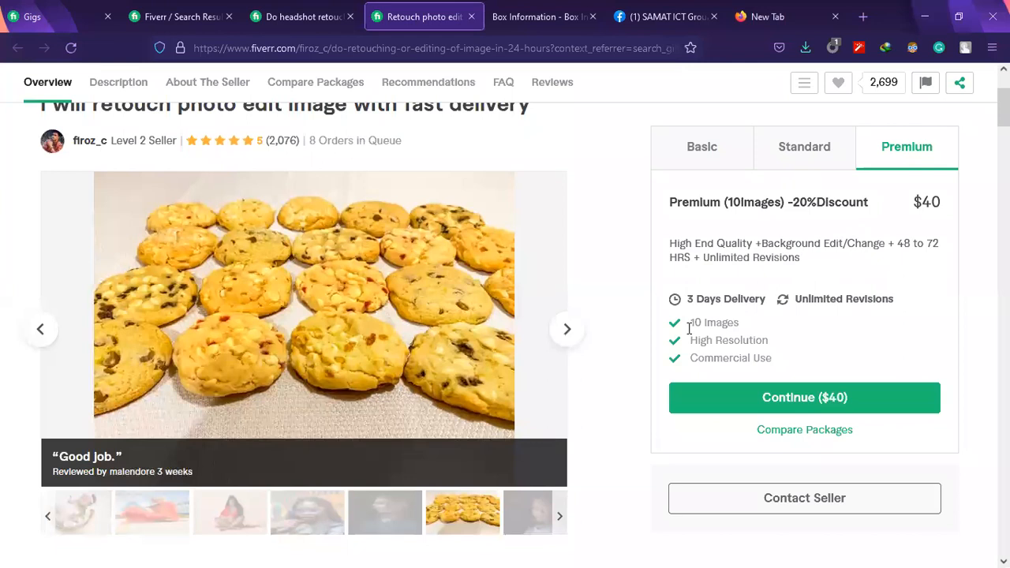
# Highlight the Premium package's price and its heading about the number of images and the discount
pyautogui.scroll(2, 150, 284)
pyautogui.moveTo(235, 352)
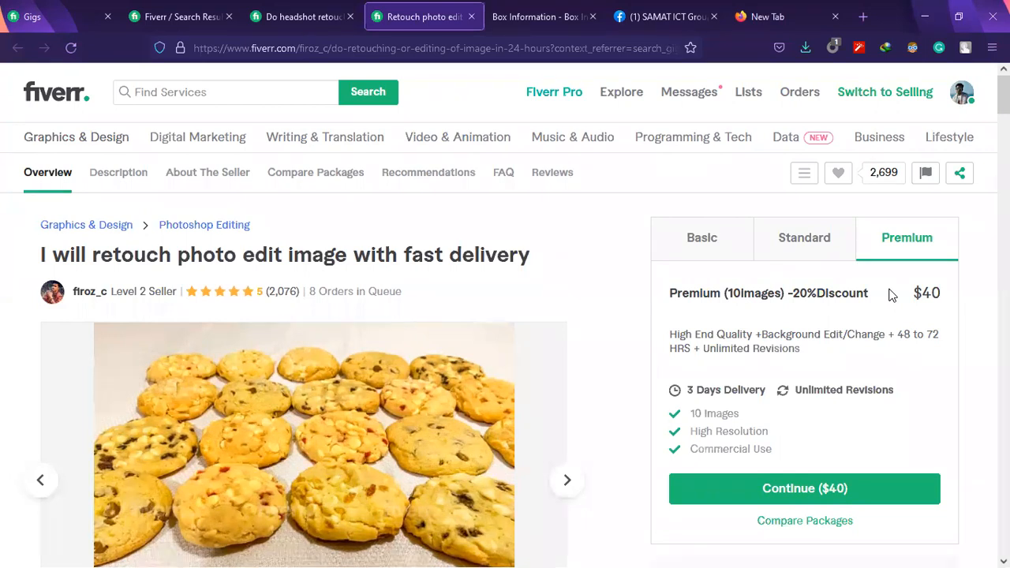
pyautogui.doubleClick(935, 293)
pyautogui.click(802, 293)
pyautogui.moveTo(802, 293); pyautogui.dragTo(725, 295)
pyautogui.click(737, 290)
# Look through the gig description's included services and highlight the seller's country and joining year
pyautogui.scroll(-5, 741, 296)
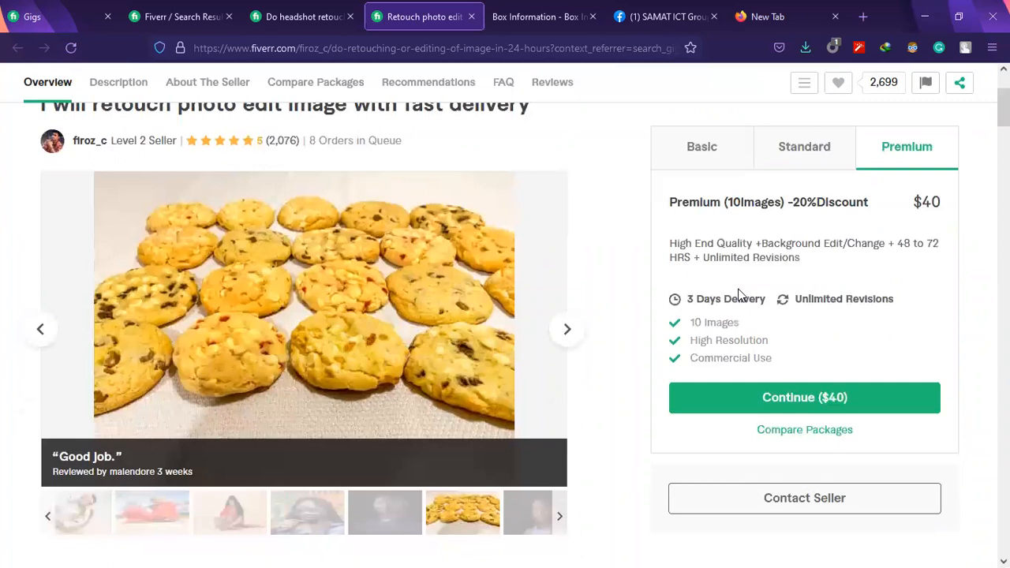
pyautogui.scroll(-4, 511, 272)
pyautogui.scroll(10, 509, 270)
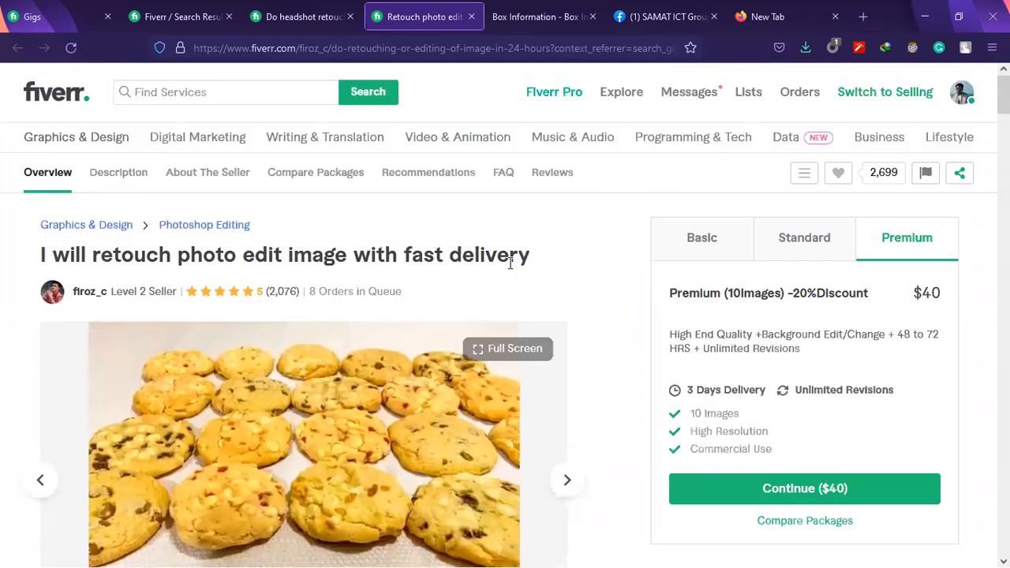
pyautogui.scroll(-1, 308, 338)
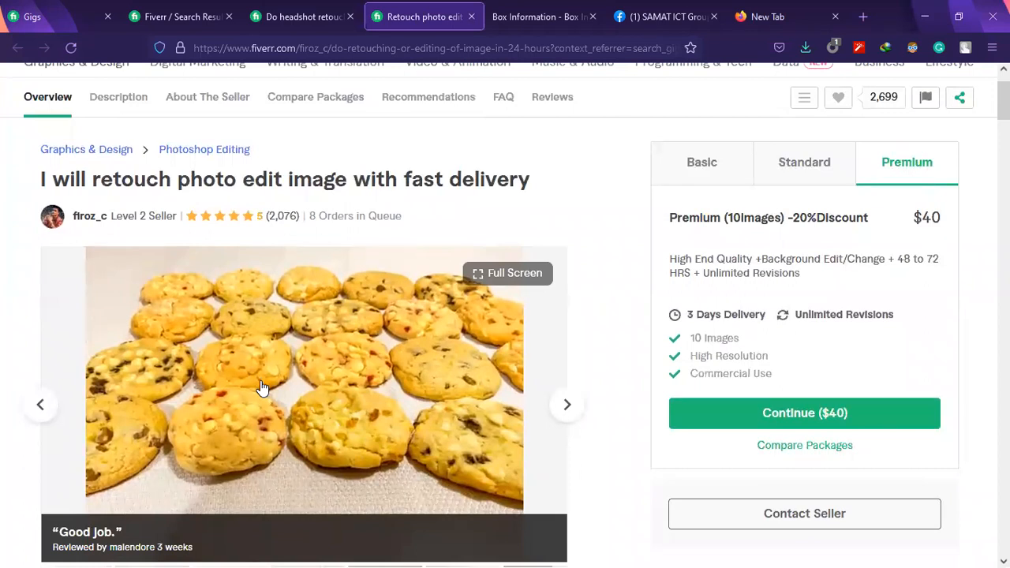
pyautogui.scroll(-1, 262, 389)
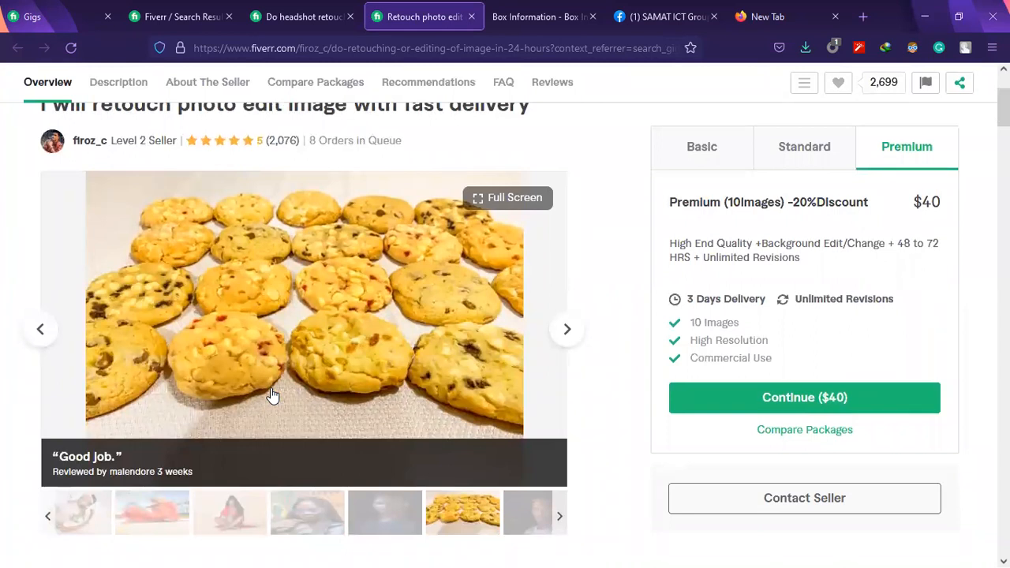
pyautogui.scroll(-12, 272, 394)
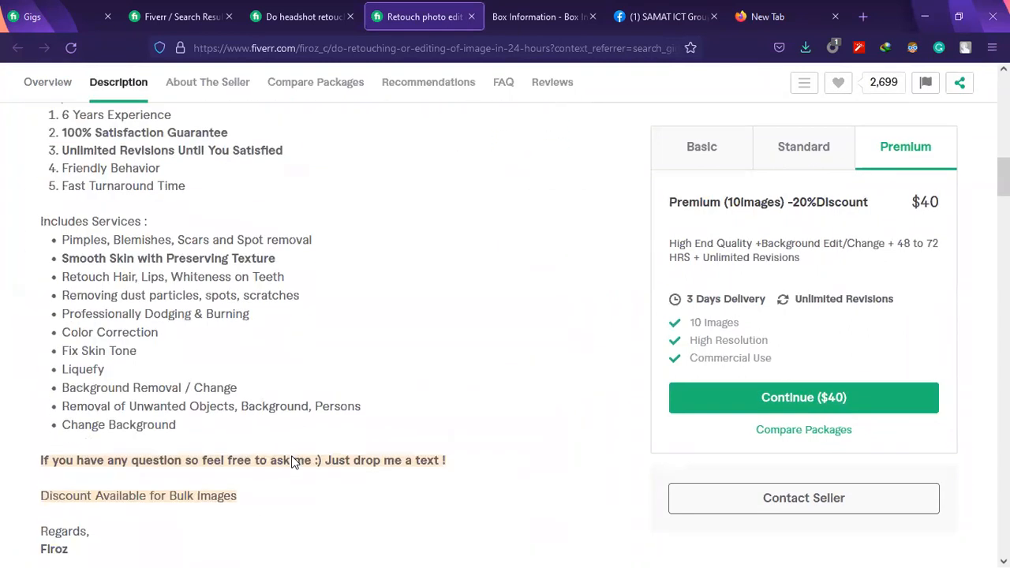
pyautogui.scroll(1, 292, 462)
pyautogui.doubleClick(72, 377)
pyautogui.moveTo(356, 377); pyautogui.dragTo(325, 377)
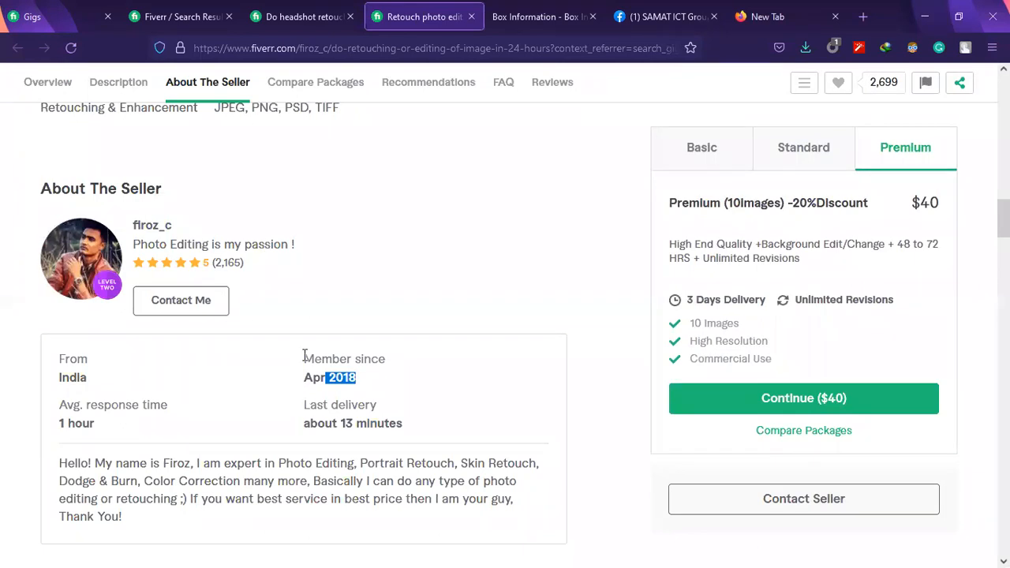
# Return to the headshot retouch gig and check its seller's joining date and review count for comparison
pyautogui.hotkey('ctrl', 'shift', 'Tab')
pyautogui.scroll(-15, 339, 307)
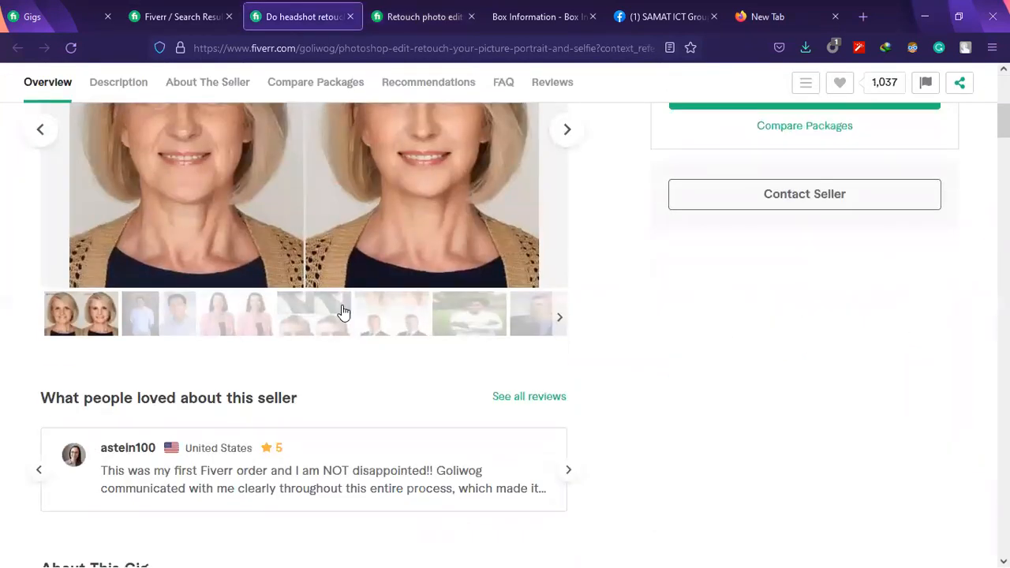
pyautogui.scroll(2, 354, 292)
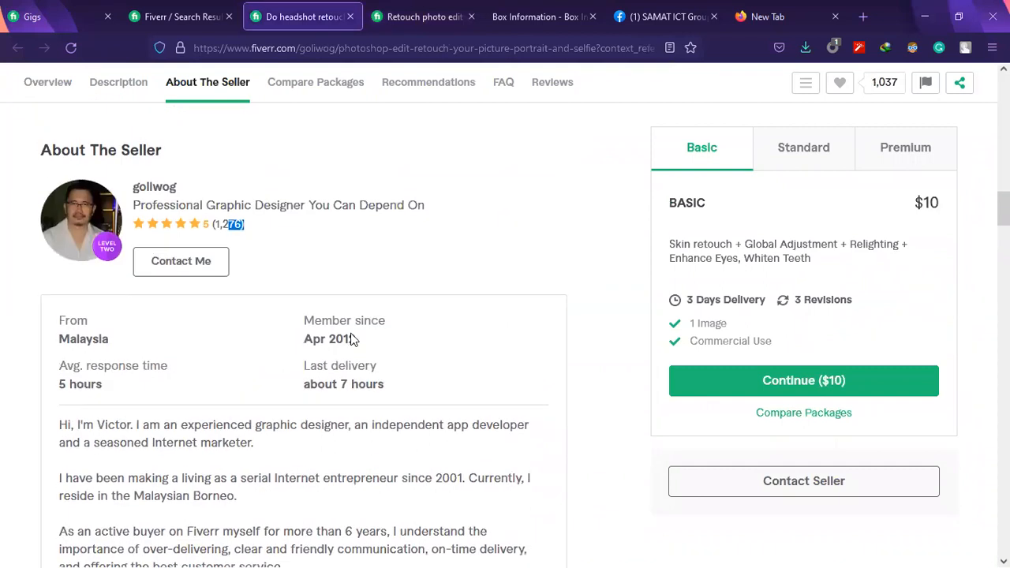
pyautogui.moveTo(355, 344); pyautogui.dragTo(300, 347)
pyautogui.click(319, 342)
pyautogui.click(360, 348)
pyautogui.moveTo(359, 348); pyautogui.dragTo(218, 225)
# Switch back to the fast-delivery retouch gig and highlight its seller's joining date, review count and tagline
pyautogui.click(414, 16)
pyautogui.click(362, 377)
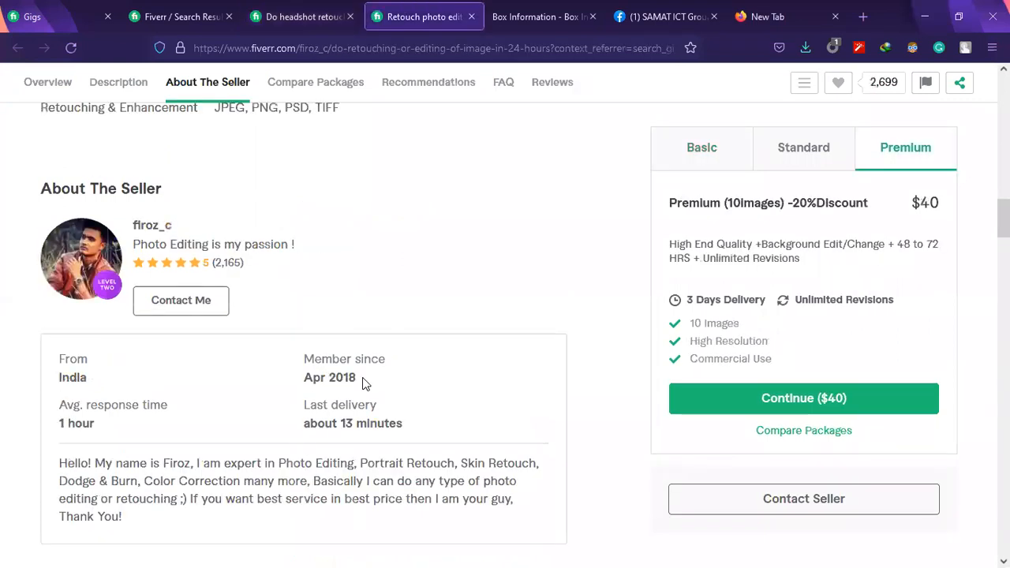
pyautogui.moveTo(362, 377); pyautogui.dragTo(248, 320)
pyautogui.moveTo(211, 264); pyautogui.dragTo(288, 268)
pyautogui.scroll(2, 398, 249)
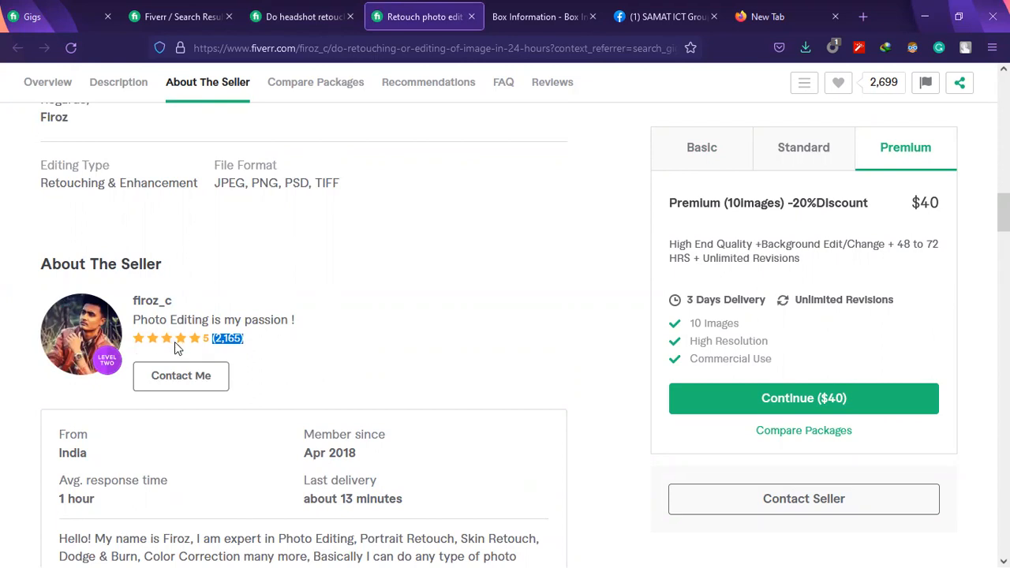
pyautogui.moveTo(305, 325); pyautogui.dragTo(131, 322)
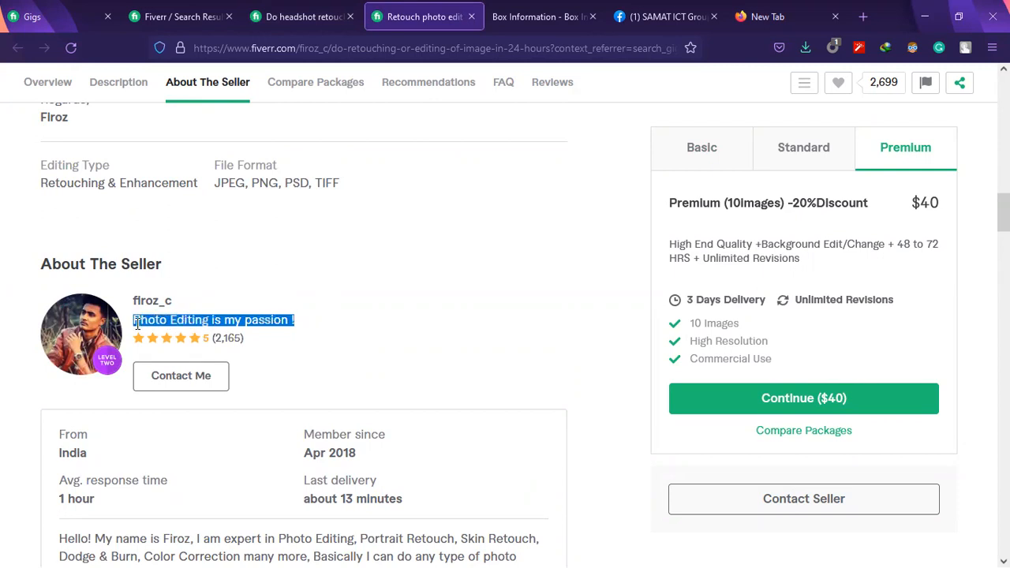
pyautogui.moveTo(377, 447); pyautogui.dragTo(363, 465)
pyautogui.click(364, 465)
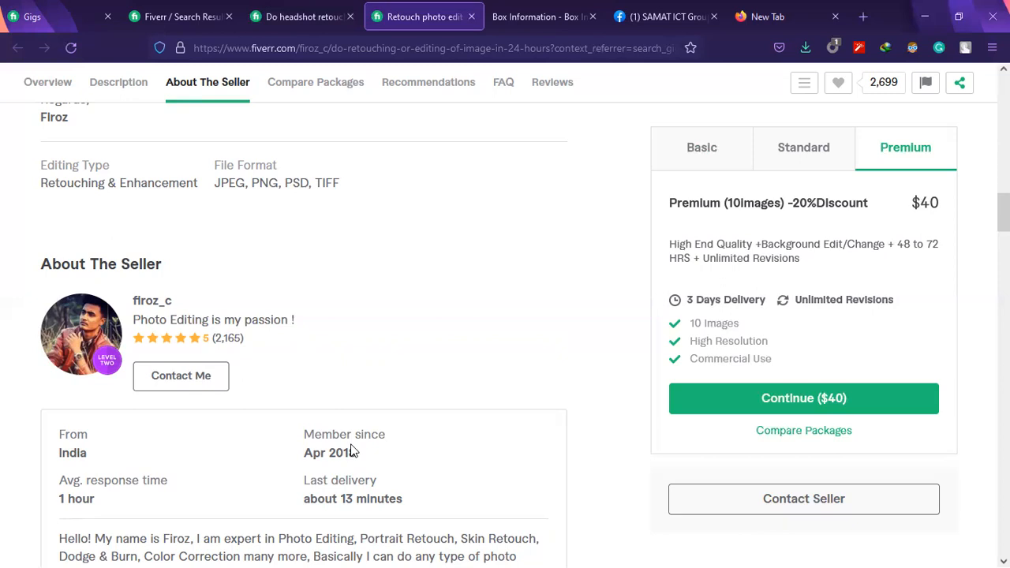
pyautogui.scroll(4, 414, 387)
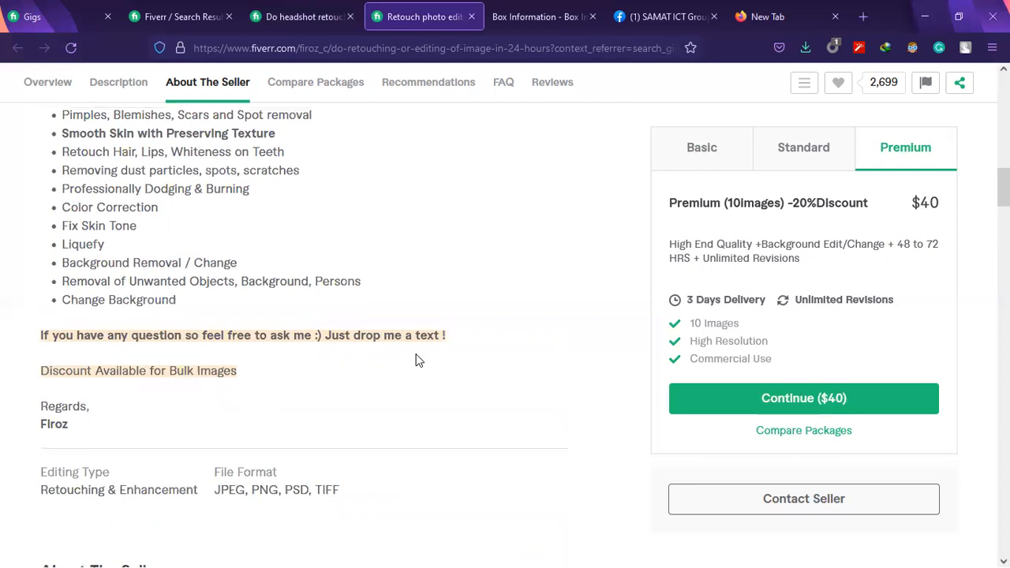
# Browse forward through the fast-delivery retouch gig's sample gallery as far as the group photo in white tops
pyautogui.scroll(8, 416, 357)
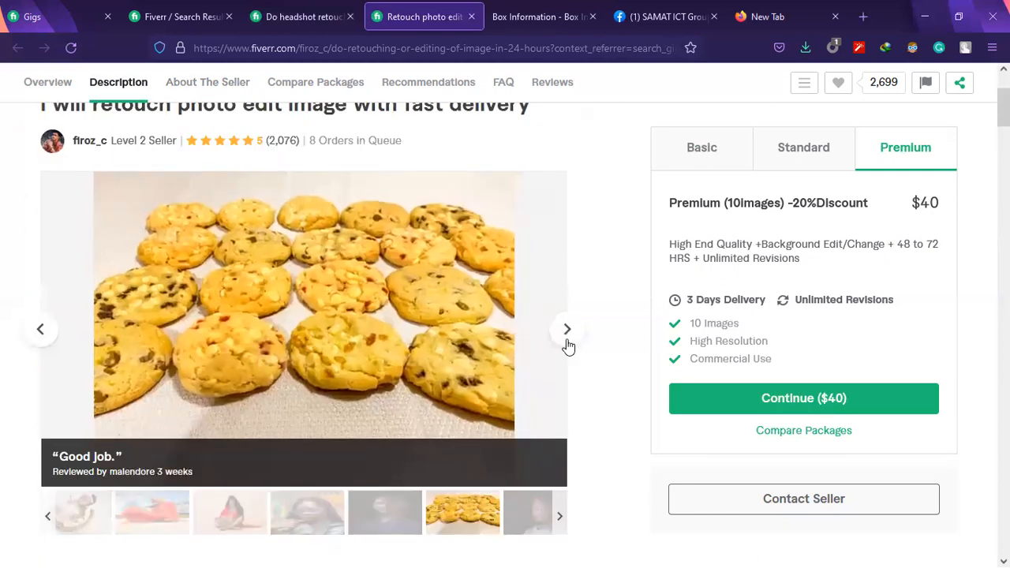
pyautogui.click(565, 345)
pyautogui.click(568, 345)
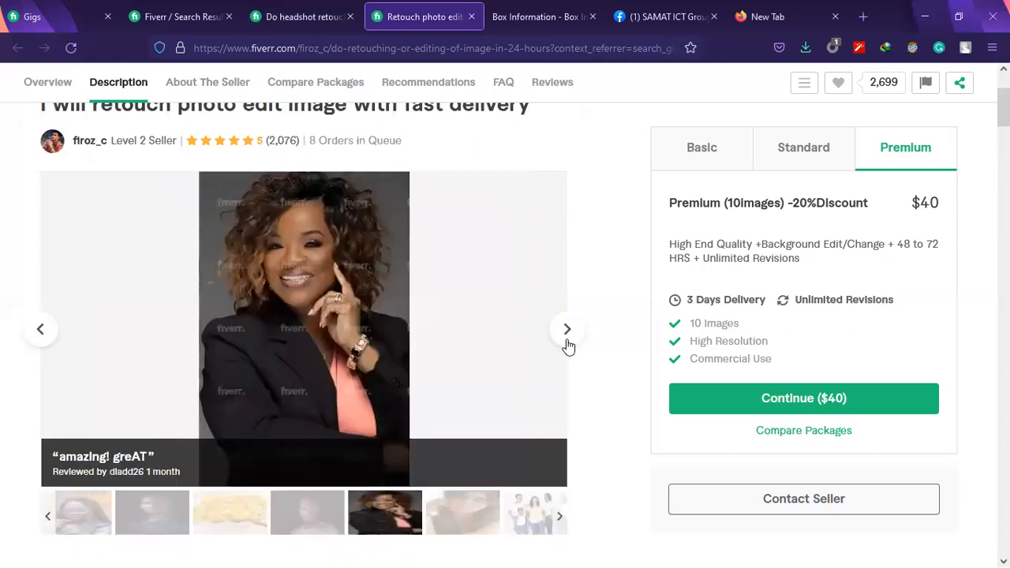
pyautogui.click(565, 345)
pyautogui.click(566, 345)
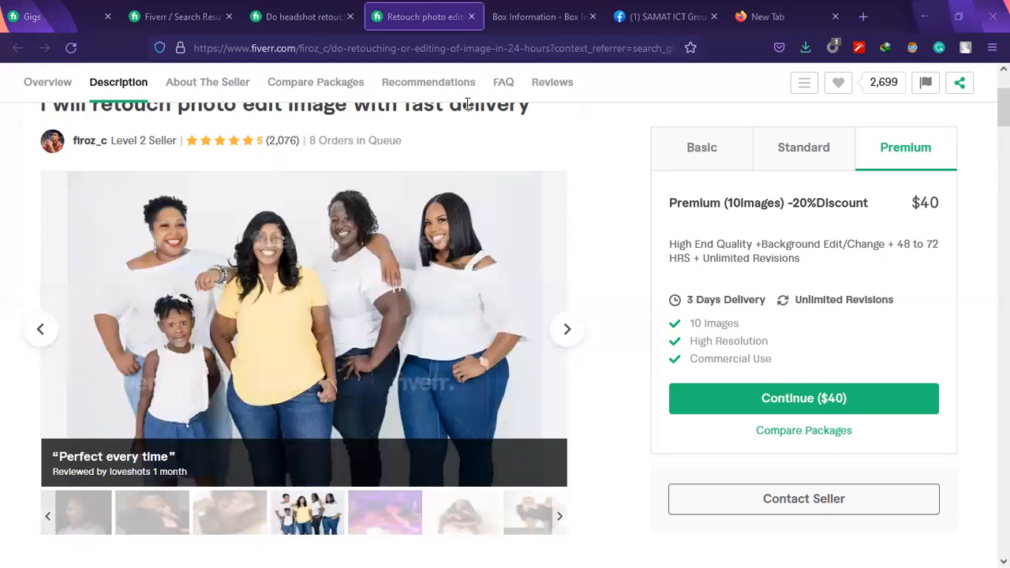
# Go back through the same gallery to the opening High End Retouch before-and-after sample
pyautogui.click(40, 331)
pyautogui.click(40, 333)
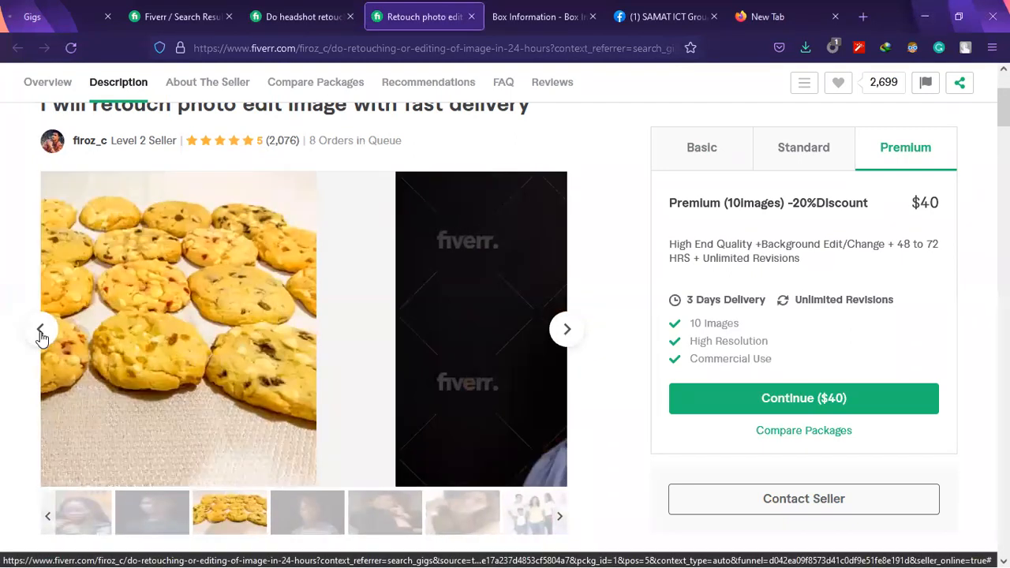
pyautogui.click(40, 333)
pyautogui.click(40, 332)
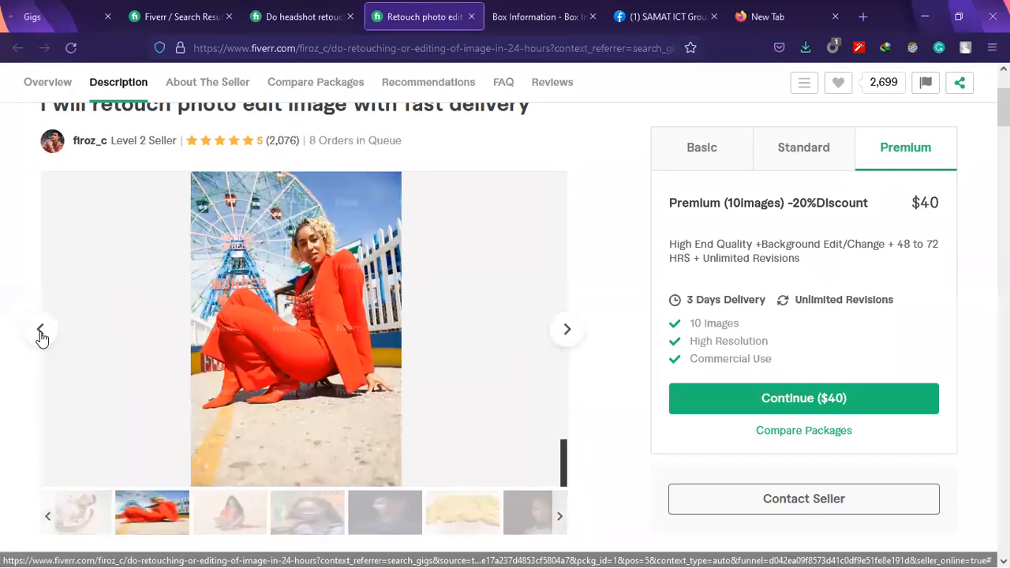
pyautogui.click(41, 332)
pyautogui.click(40, 332)
pyautogui.click(40, 332)
pyautogui.click(40, 332)
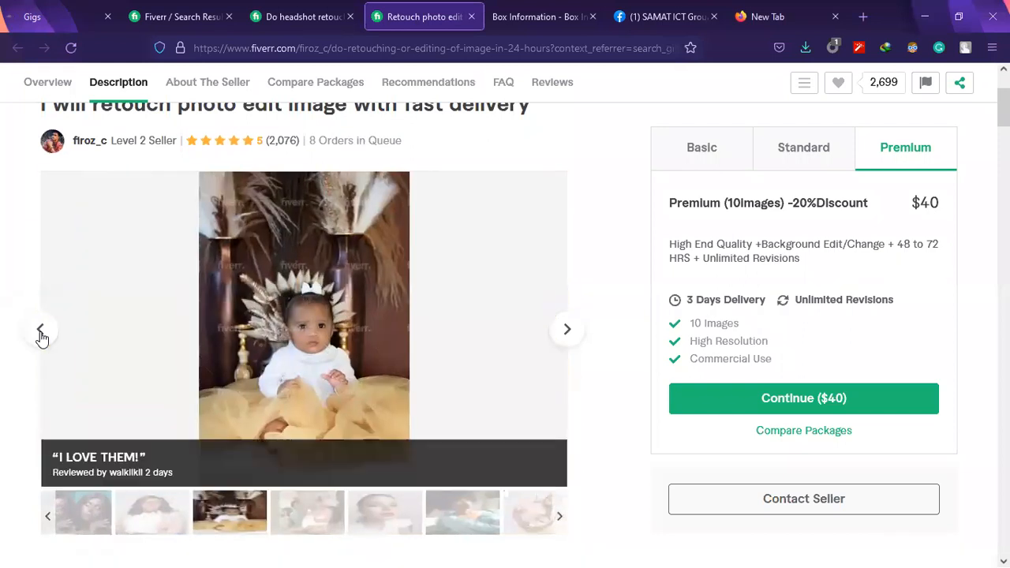
pyautogui.click(40, 332)
pyautogui.click(40, 332)
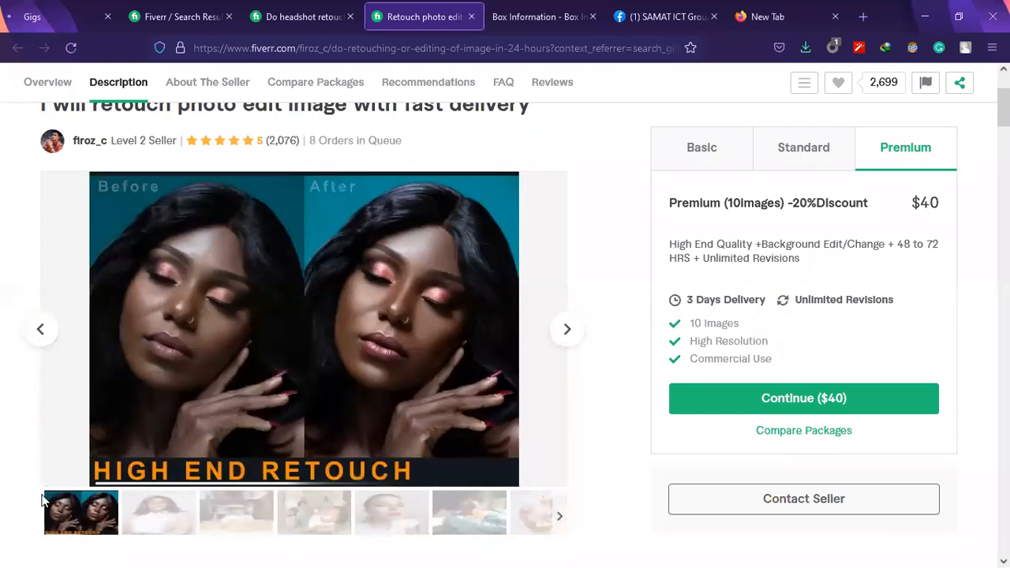
# View the headshot retouch gig's before-and-after sample again and minimise the browser to reveal the Notepad topic list
pyautogui.click(304, 17)
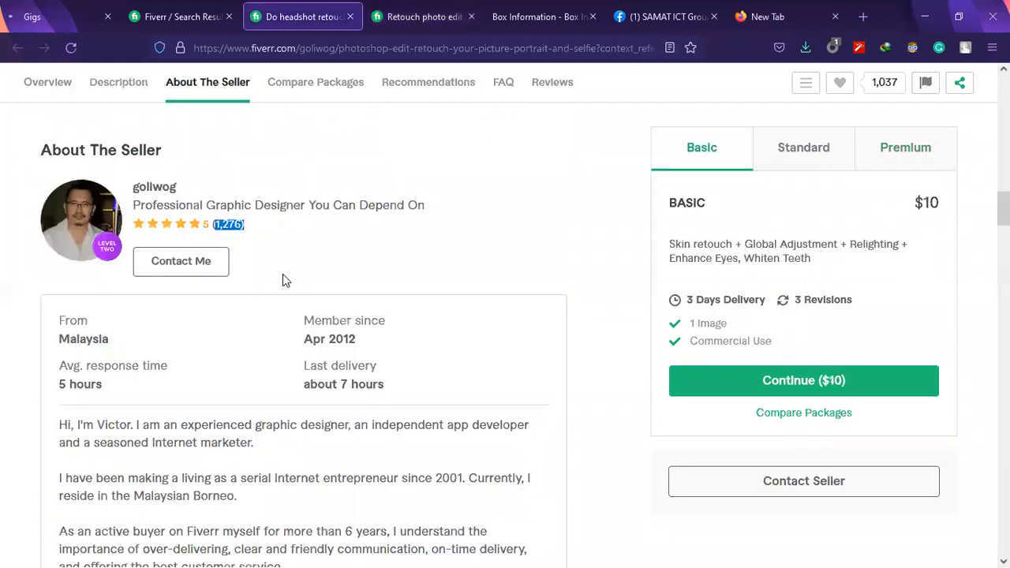
pyautogui.scroll(10, 330, 260)
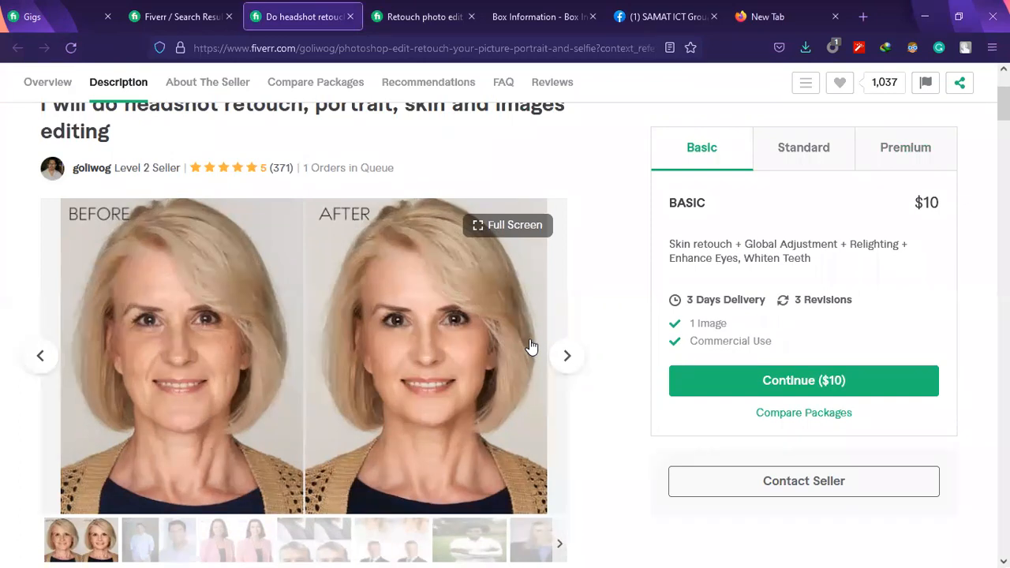
pyautogui.click(915, 13)
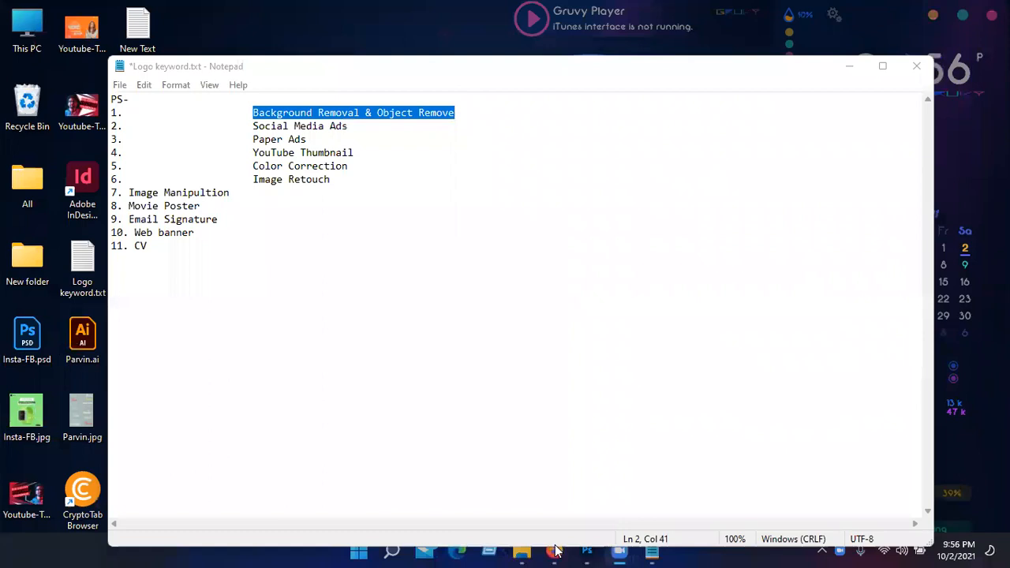
# Point out the covered topics in the Notepad list, highlighting Social Media Ads with Paper Ads, and Image Retouch
pyautogui.click(593, 550)
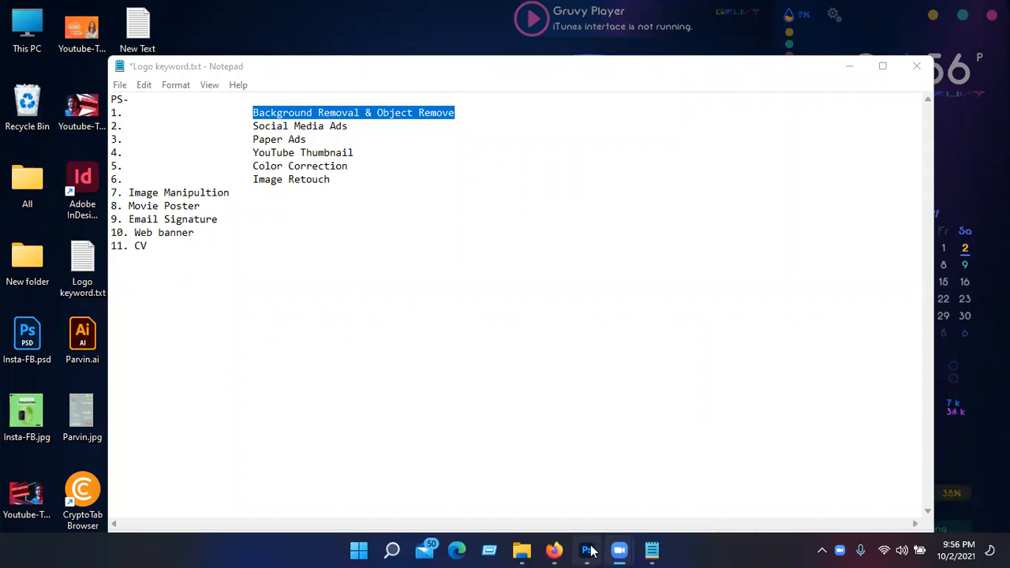
pyautogui.click(254, 112)
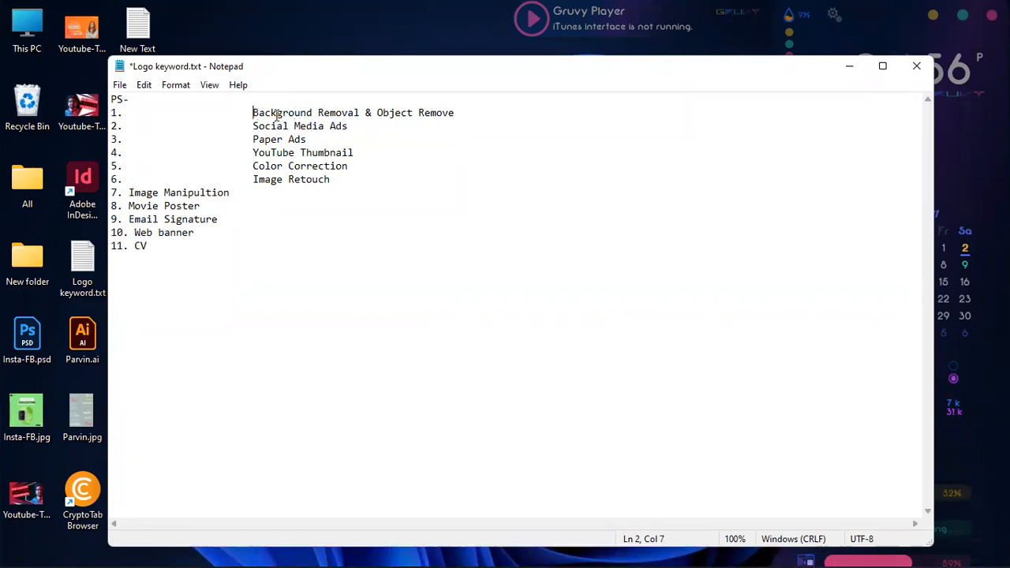
pyautogui.keyDown('shift'); pyautogui.click(456, 112); pyautogui.keyUp('shift')
pyautogui.moveTo(253, 126); pyautogui.dragTo(397, 133)
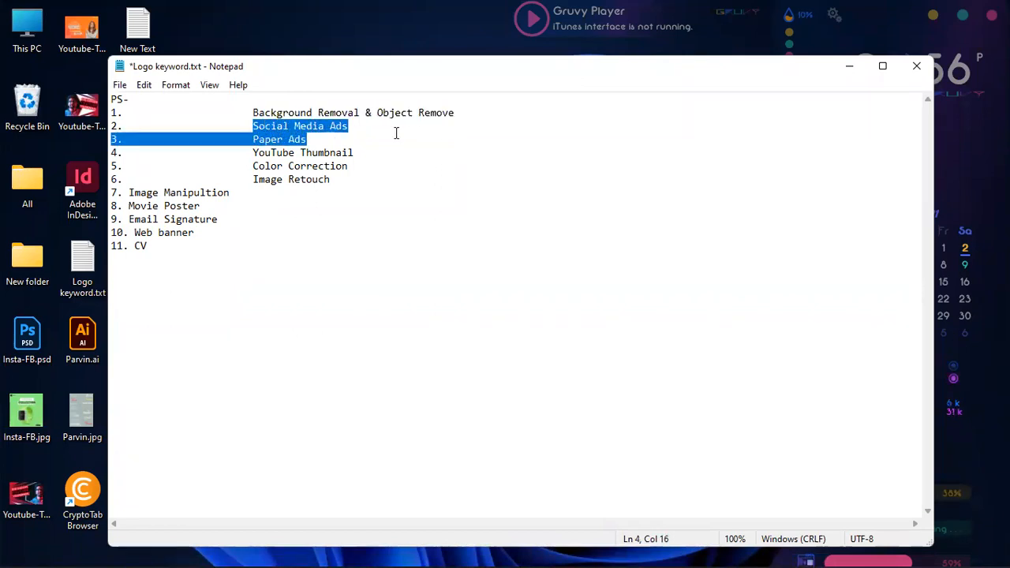
pyautogui.click(325, 131)
pyautogui.moveTo(254, 179); pyautogui.dragTo(450, 179)
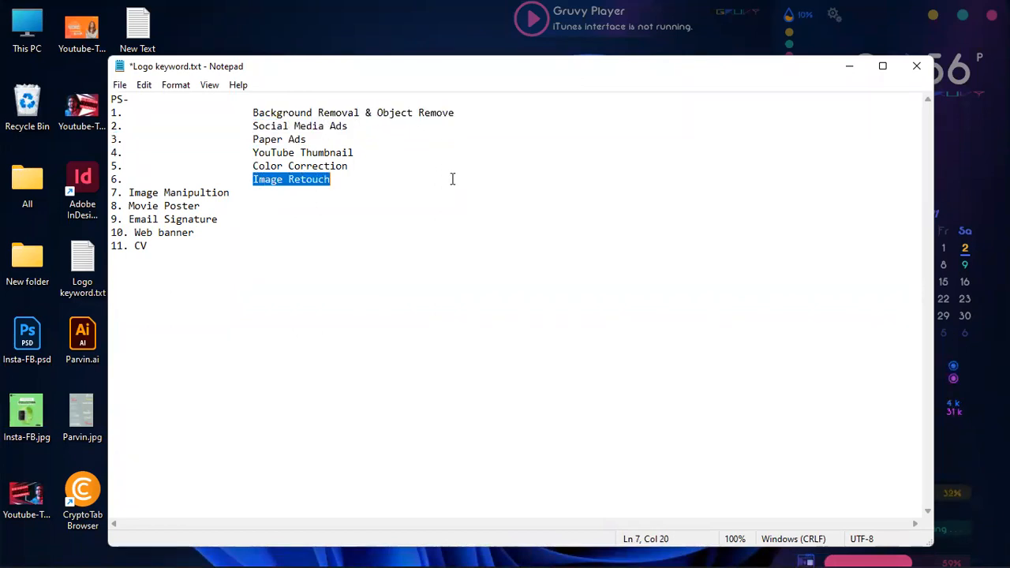
pyautogui.click(527, 230)
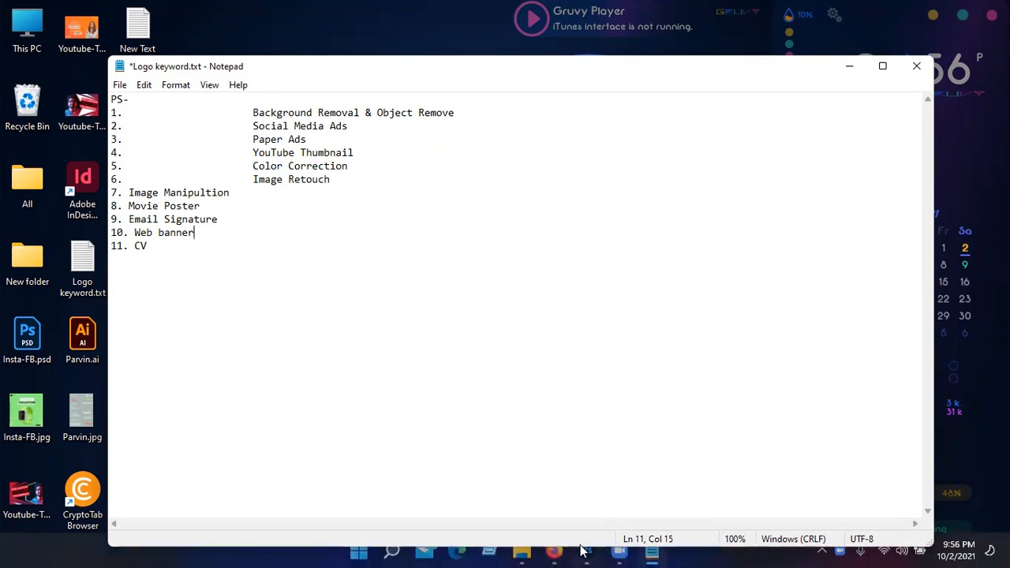
# Switch to Photoshop for a look at the retouched portrait, and minimise it again
pyautogui.click(582, 550)
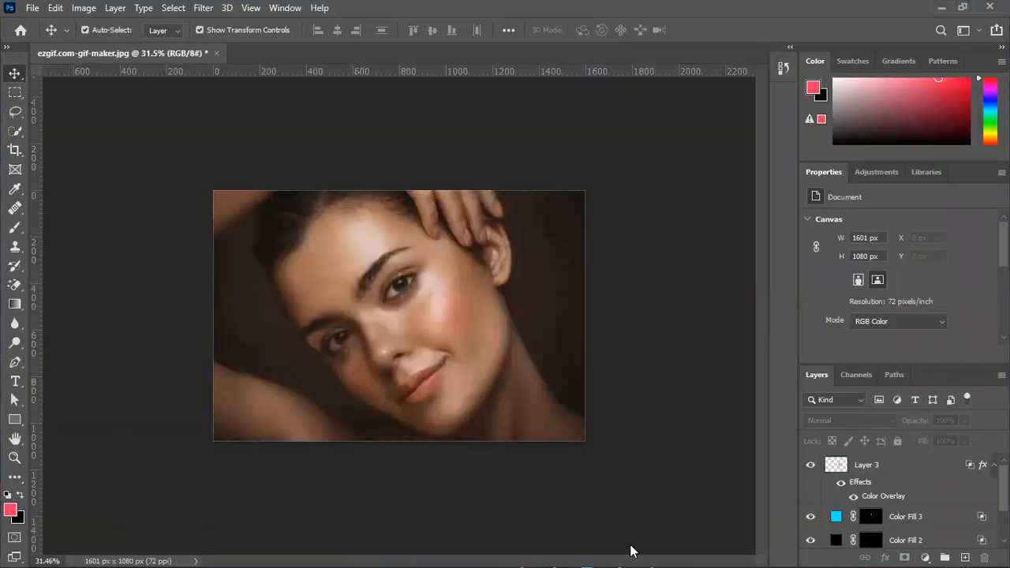
pyautogui.click(941, 7)
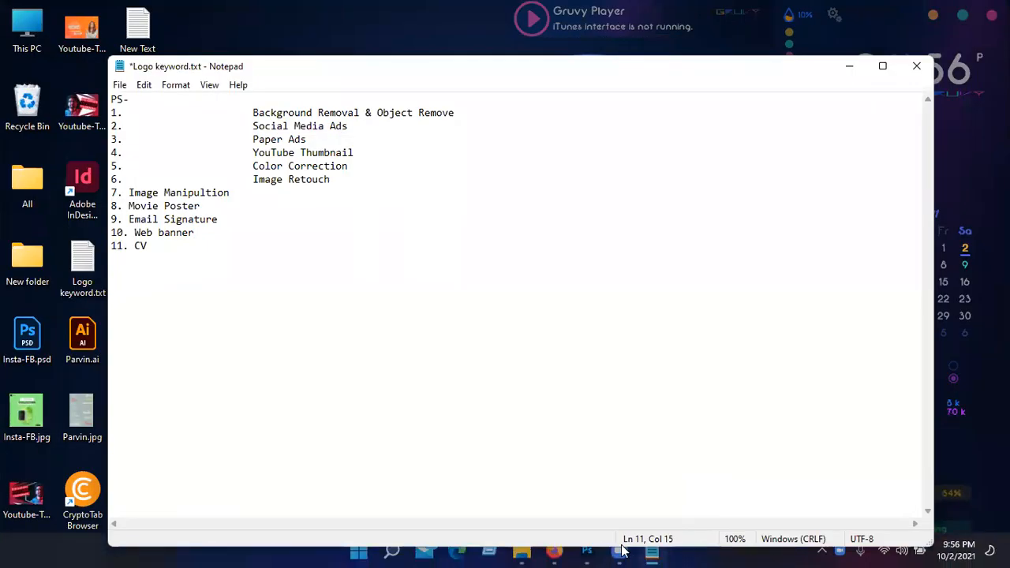
# Switch back to Firefox, close both retouch gig pages and return to the Fiverr search results
pyautogui.click(556, 551)
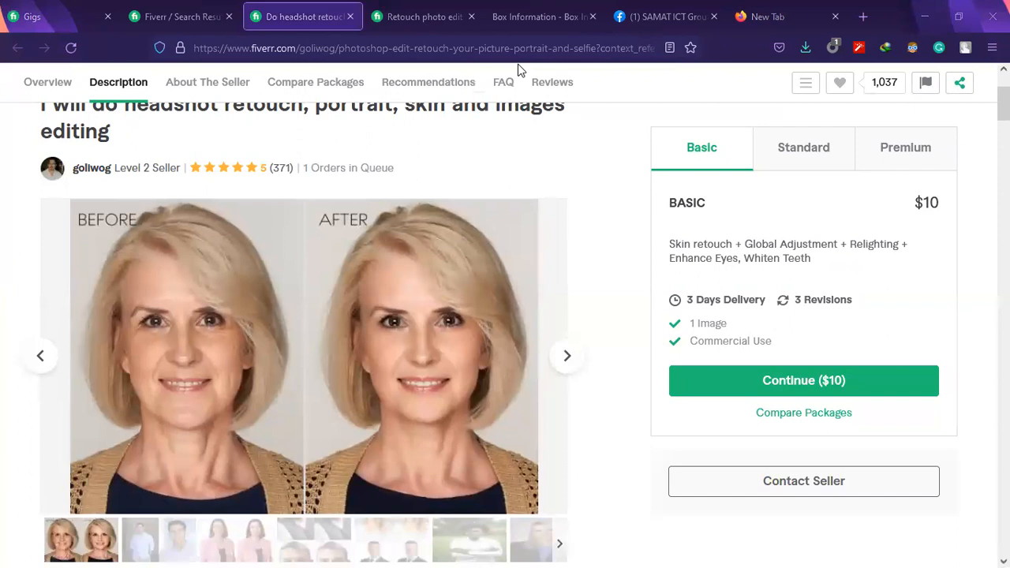
pyautogui.click(350, 17)
pyautogui.click(351, 16)
pyautogui.click(245, 17)
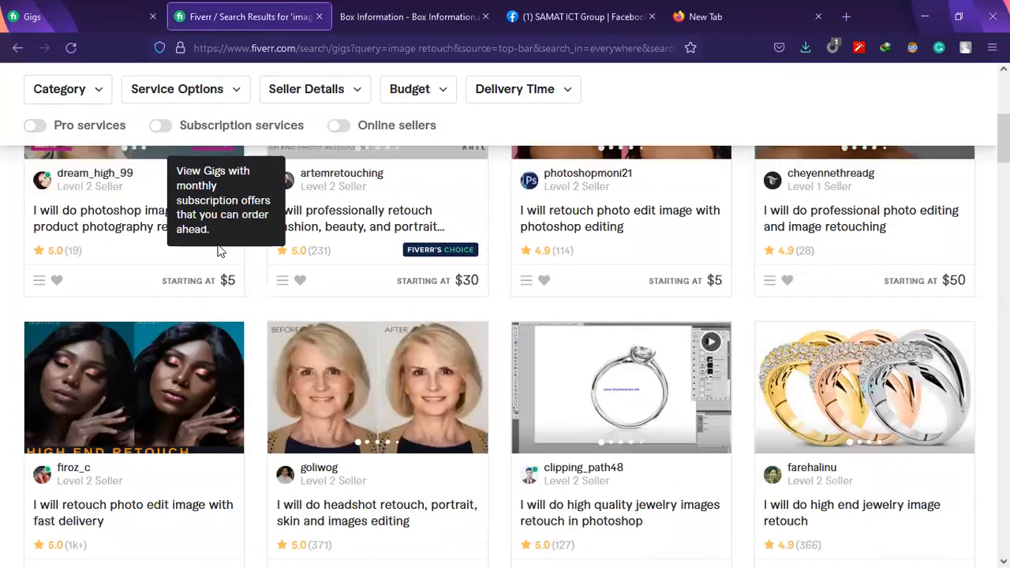
# Search Fiverr for "color correction" in place of the image retouch query
pyautogui.scroll(5, 220, 251)
pyautogui.click(226, 93)
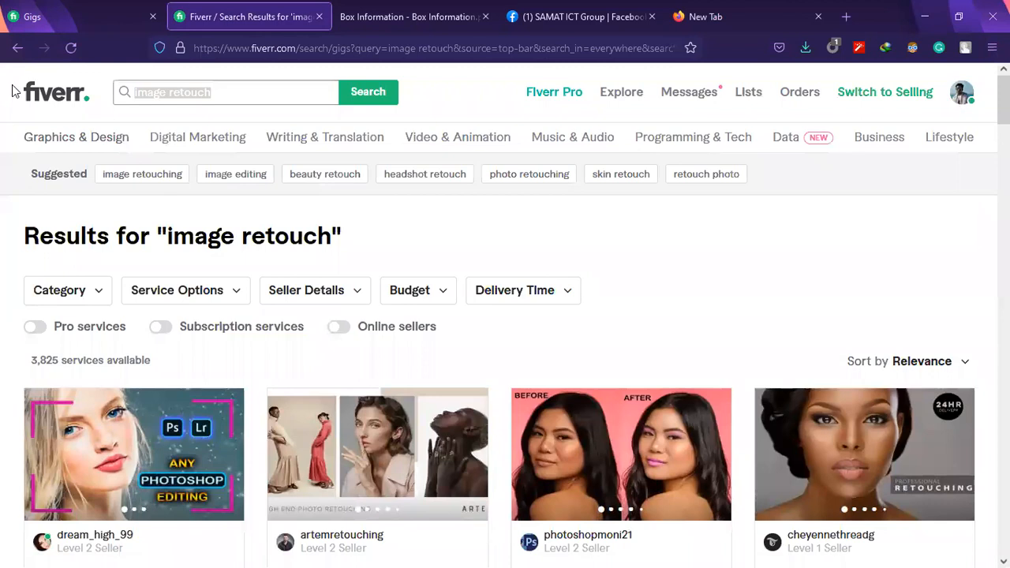
pyautogui.write('color correction')
pyautogui.press('Return')
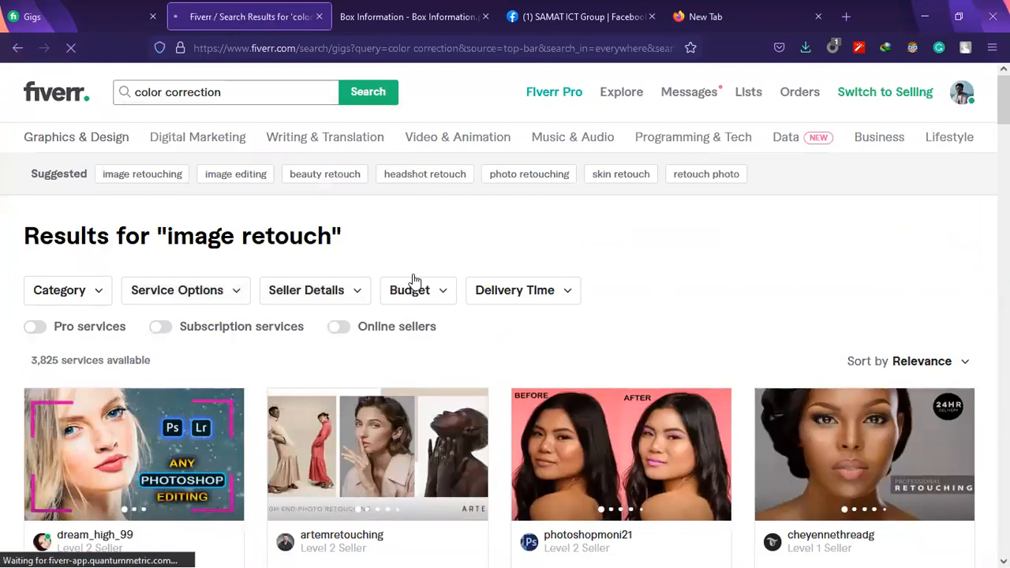
# Look through the color correction gigs, examining their service types, sellers and starting prices
pyautogui.scroll(-3, 319, 342)
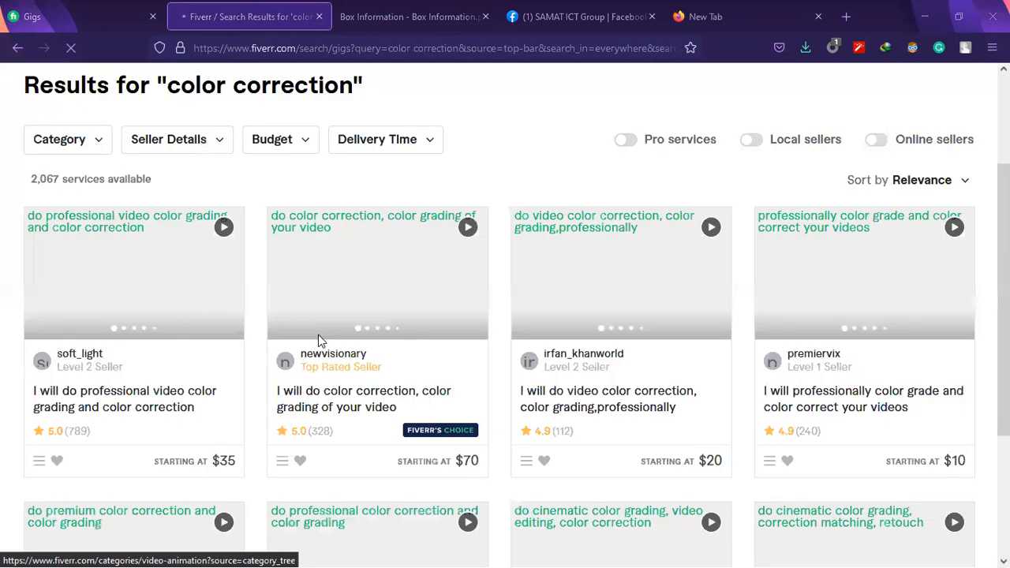
pyautogui.scroll(-1, 138, 404)
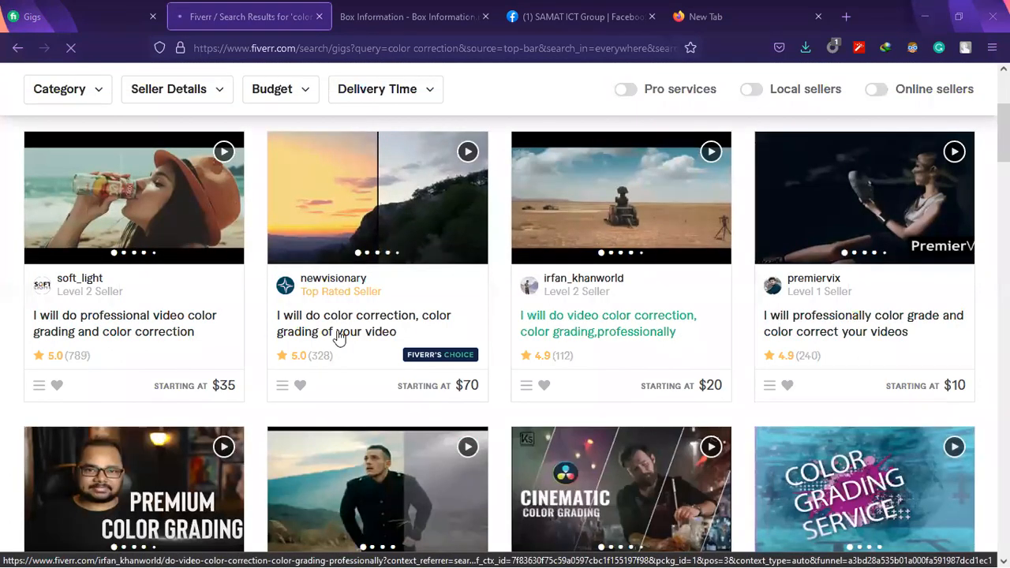
pyautogui.scroll(-3, 277, 334)
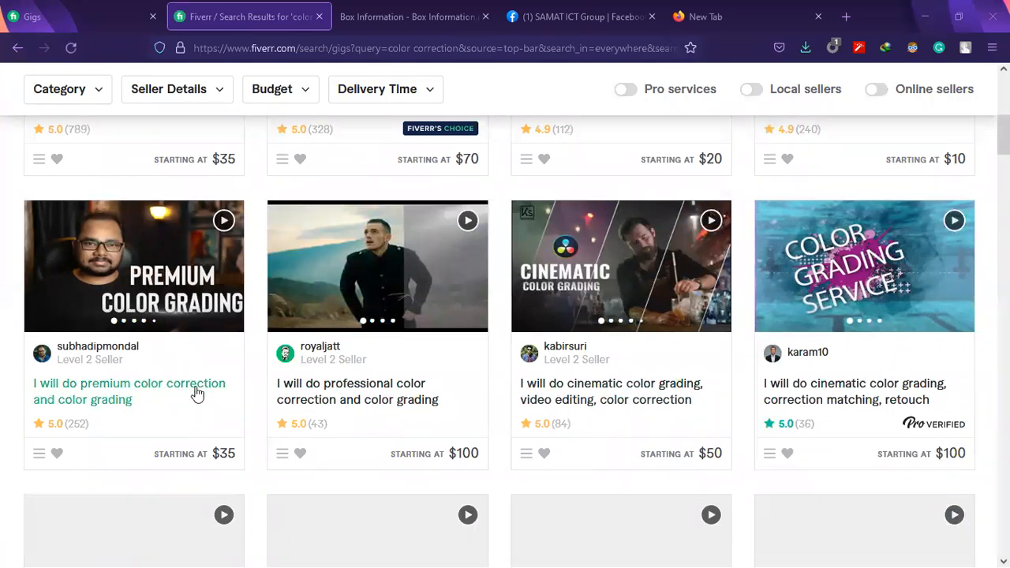
pyautogui.scroll(-3, 563, 363)
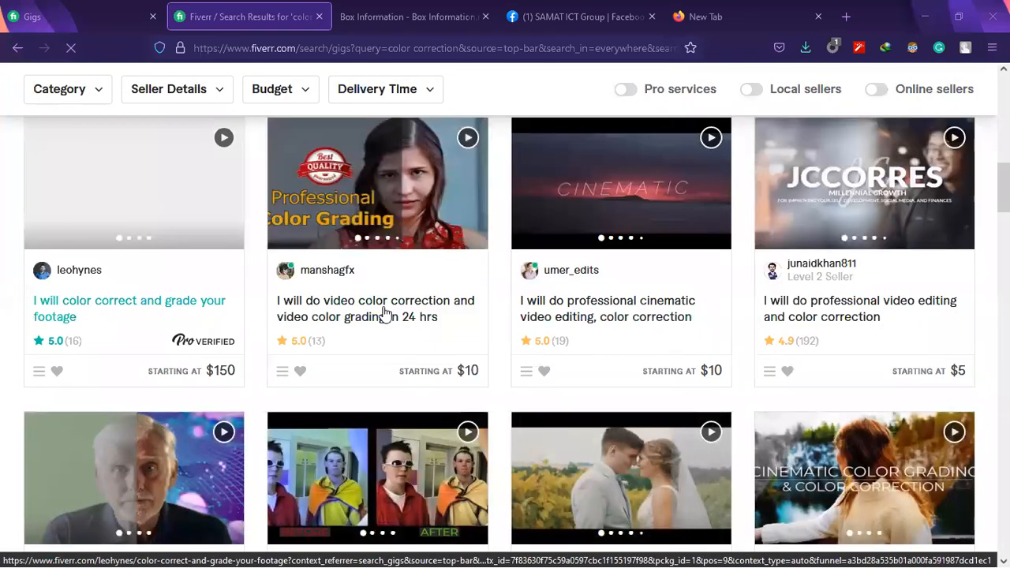
pyautogui.scroll(-5, 839, 361)
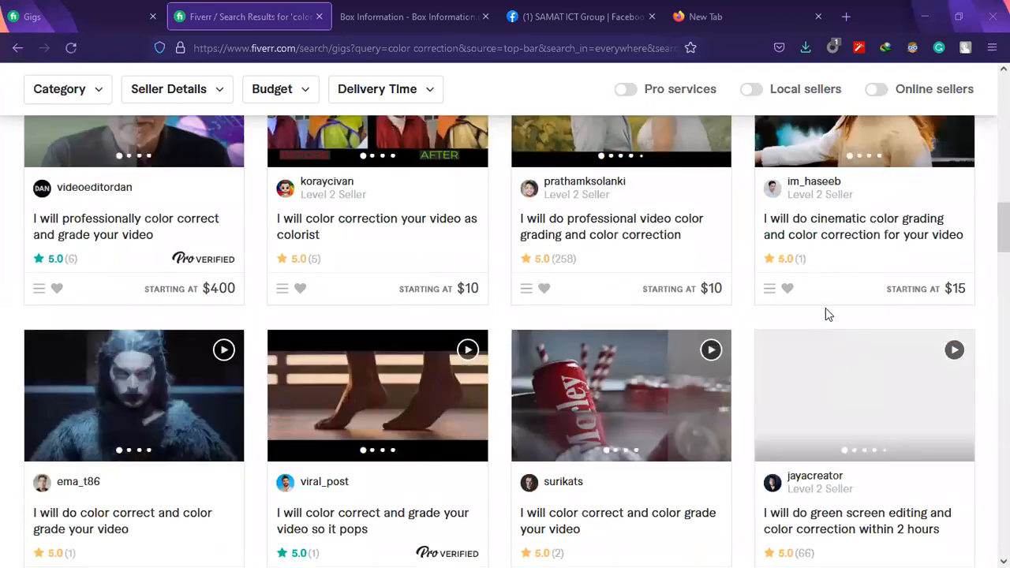
pyautogui.scroll(-6, 825, 311)
pyautogui.scroll(4, 825, 311)
pyautogui.scroll(10, 825, 309)
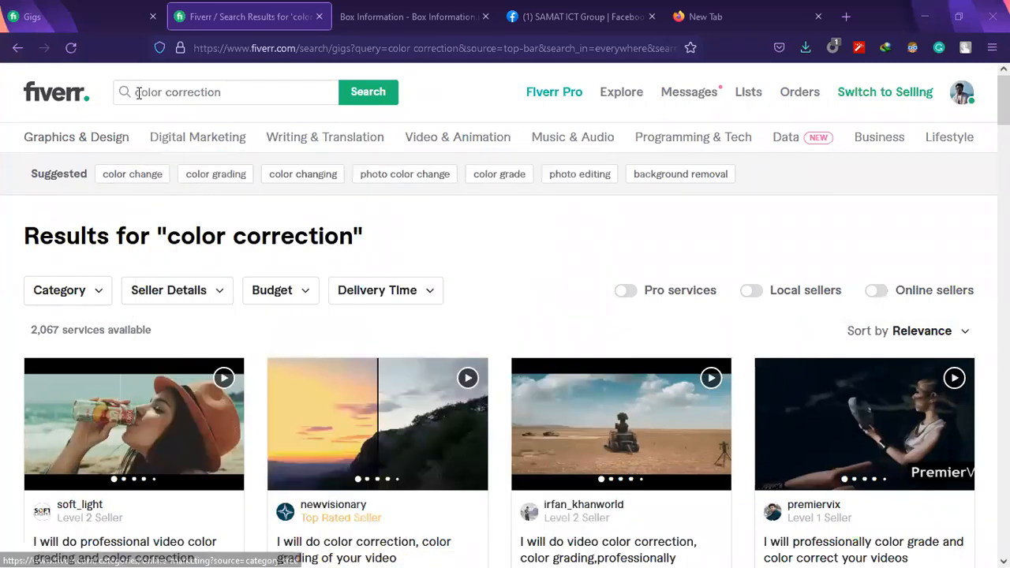
# Narrow the search to "image color correction"
pyautogui.click(137, 92)
pyautogui.write('image')
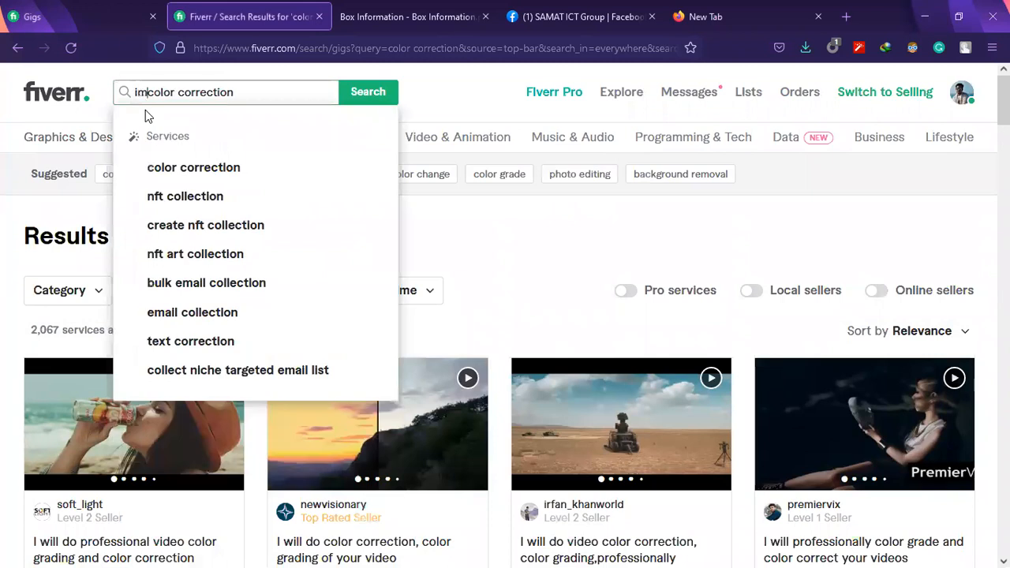
pyautogui.press('Return')
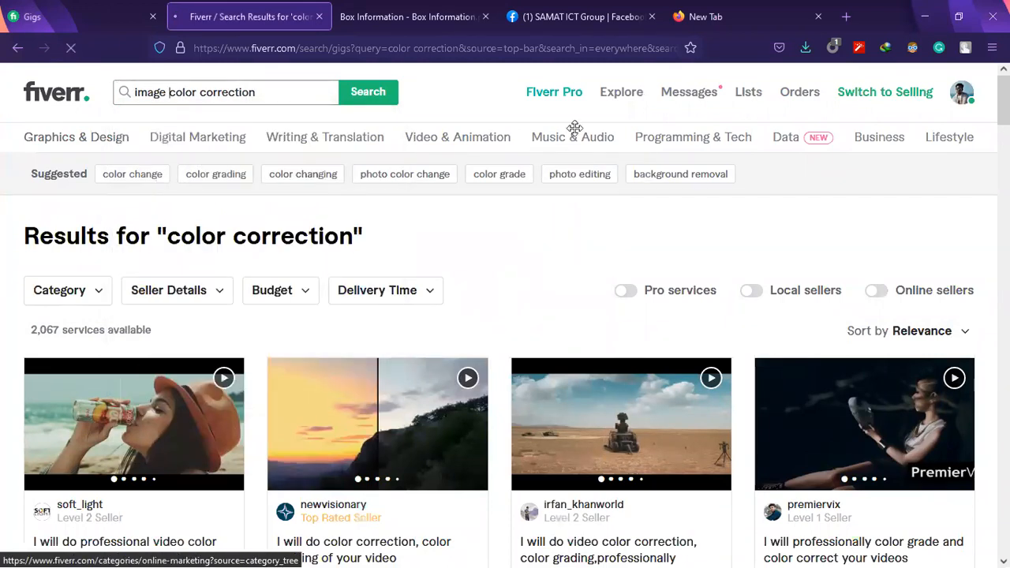
# Look through the image color correction gigs, examining their sample images, titles, ratings and starting prices
pyautogui.scroll(-3, 478, 315)
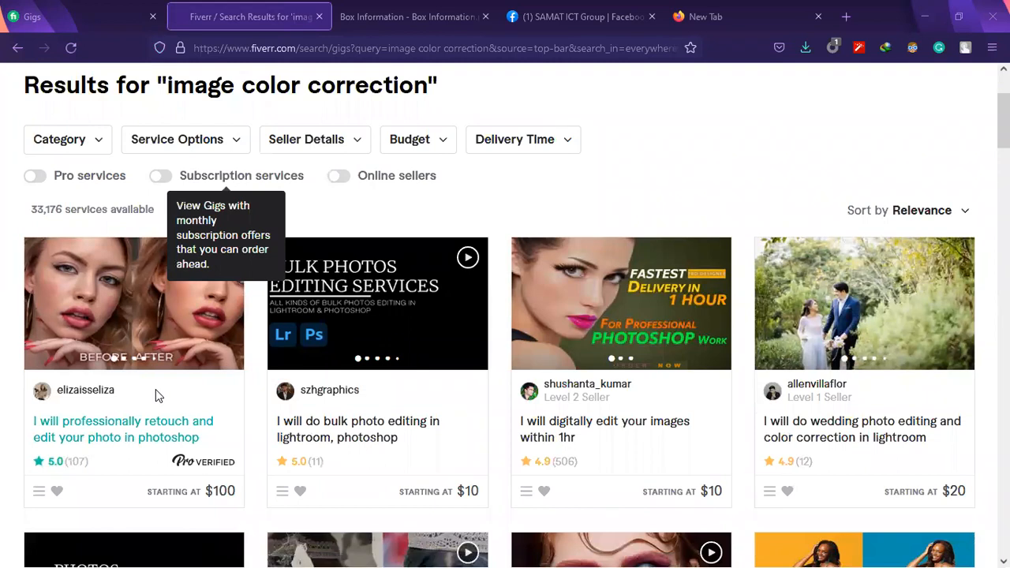
pyautogui.scroll(-2, 95, 452)
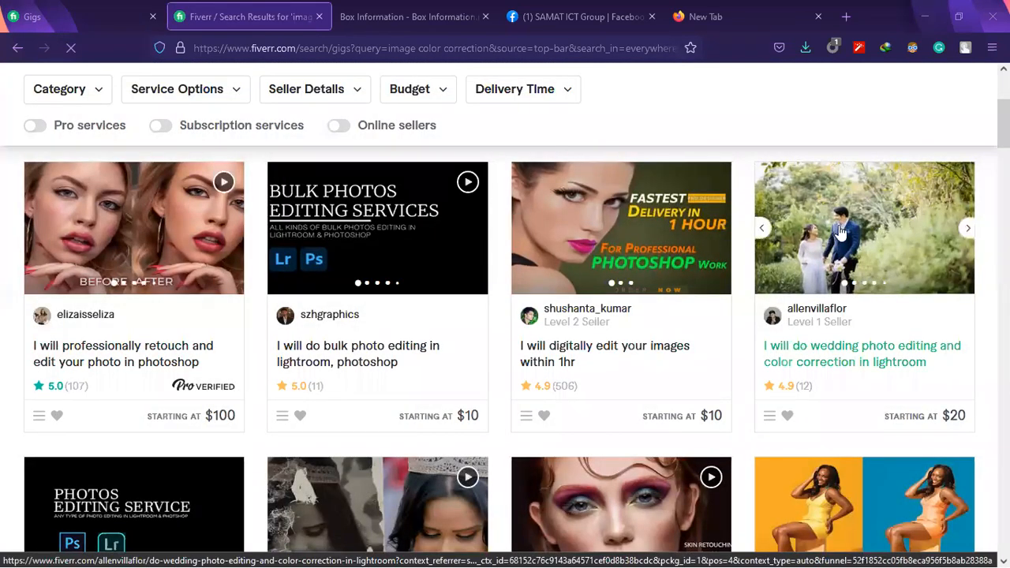
pyautogui.scroll(-3, 781, 269)
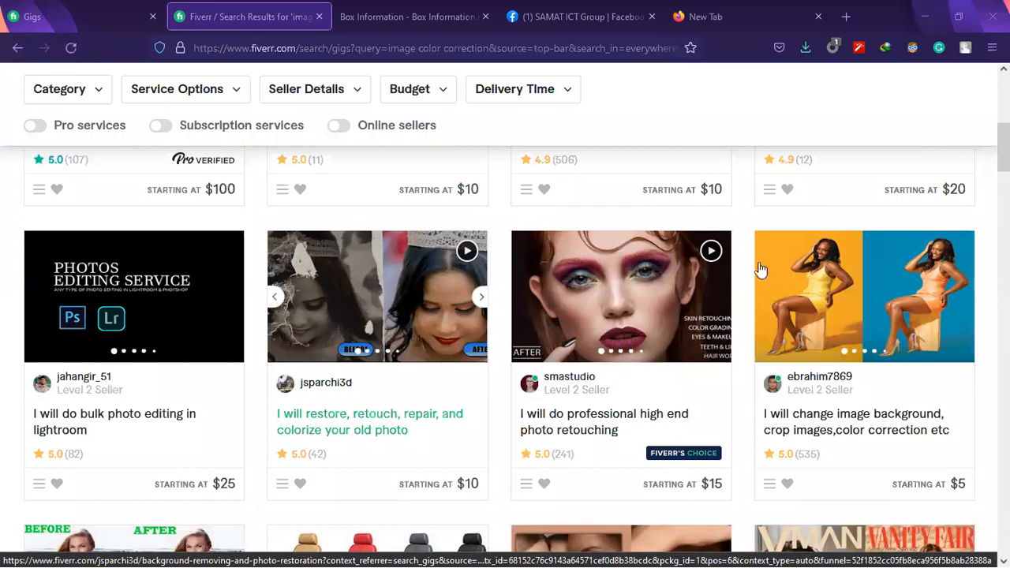
pyautogui.scroll(-1, 820, 229)
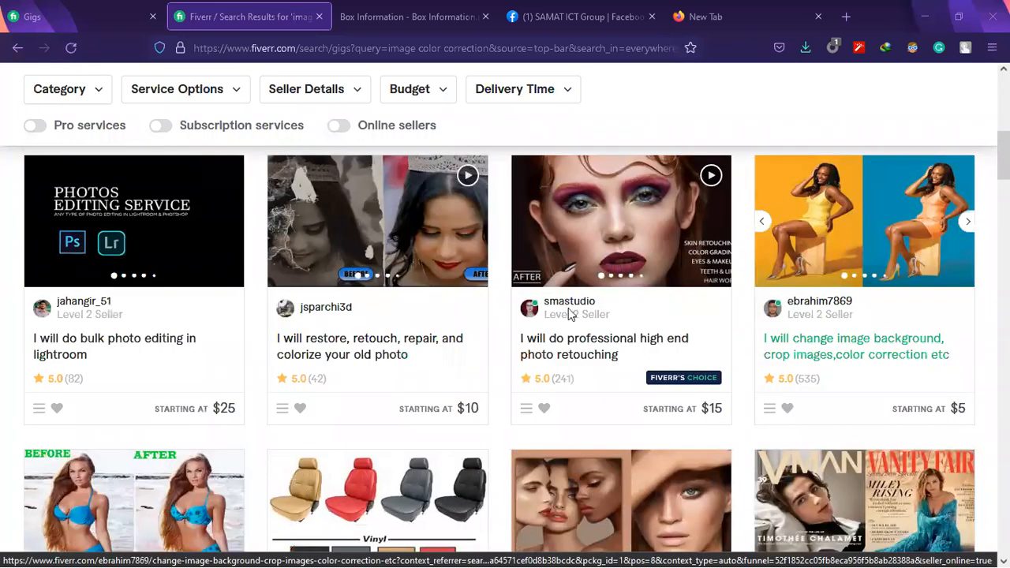
pyautogui.scroll(-2, 564, 310)
pyautogui.scroll(-1, 565, 300)
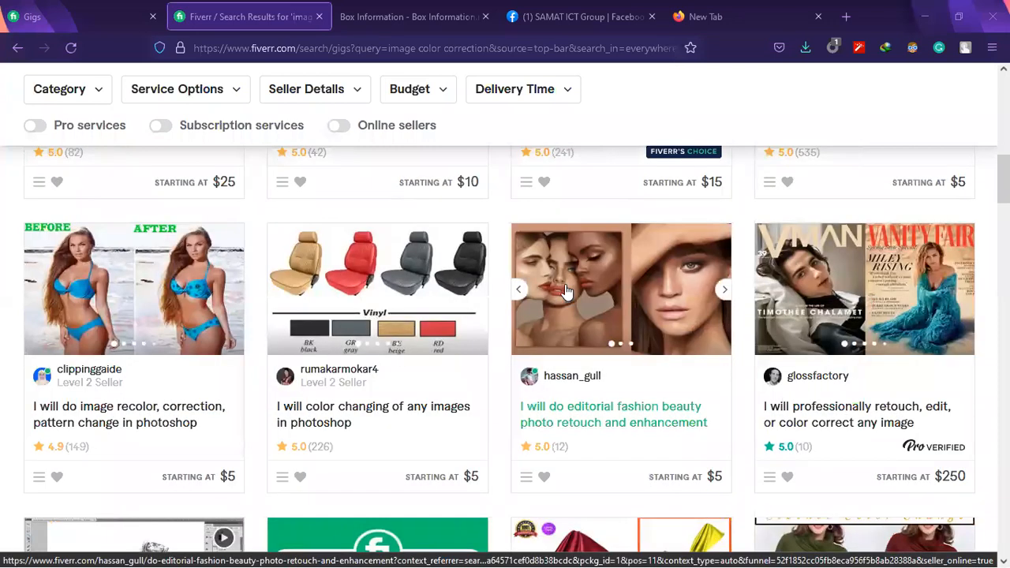
pyautogui.scroll(-5, 565, 291)
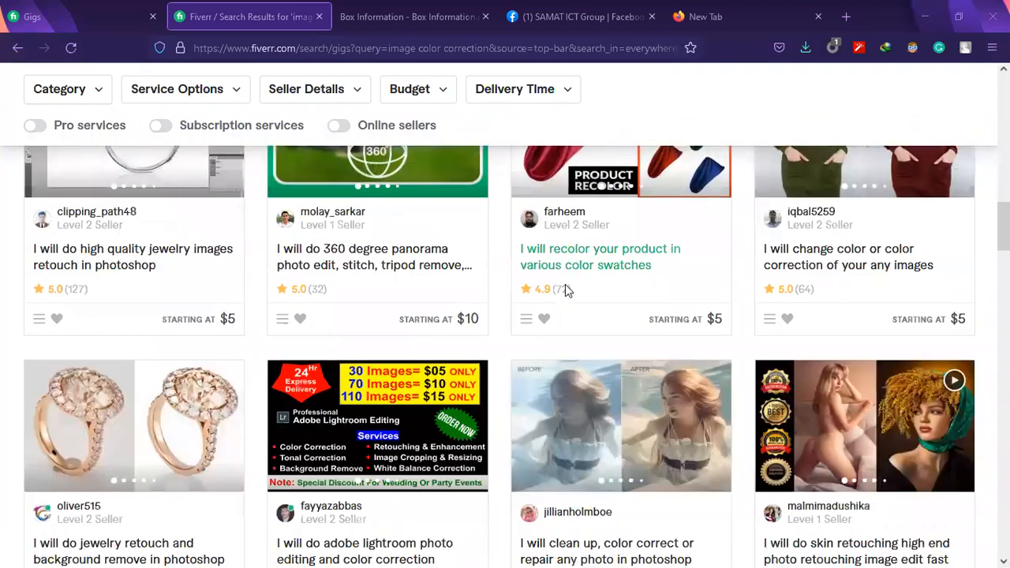
# Search Fiverr for "color change" in place of the image color correction query
pyautogui.scroll(10, 565, 251)
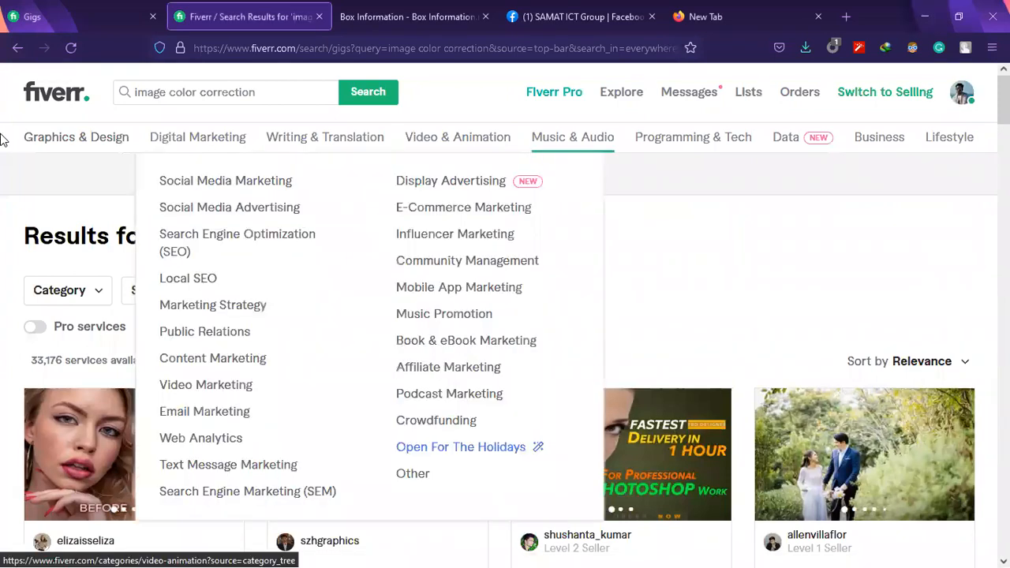
pyautogui.write('v')
pyautogui.press('BackSpace')
pyautogui.write('c')
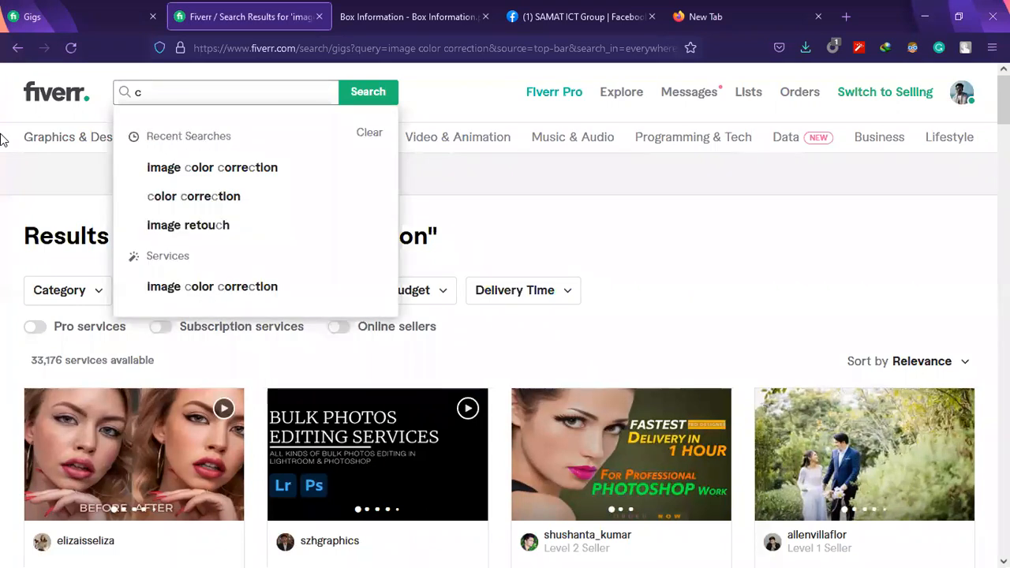
pyautogui.write('olor ch')
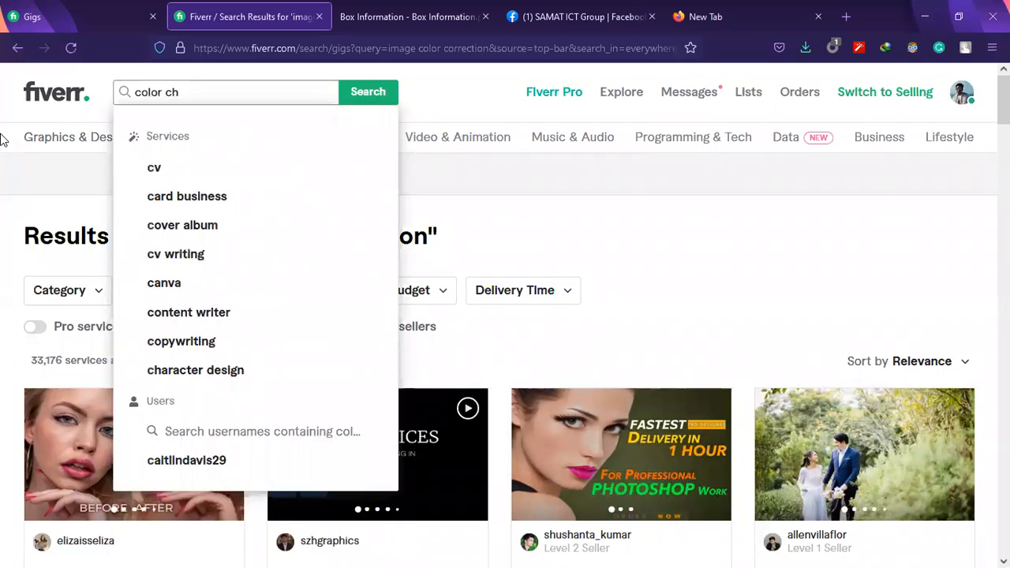
pyautogui.write('ange')
pyautogui.press('Return')
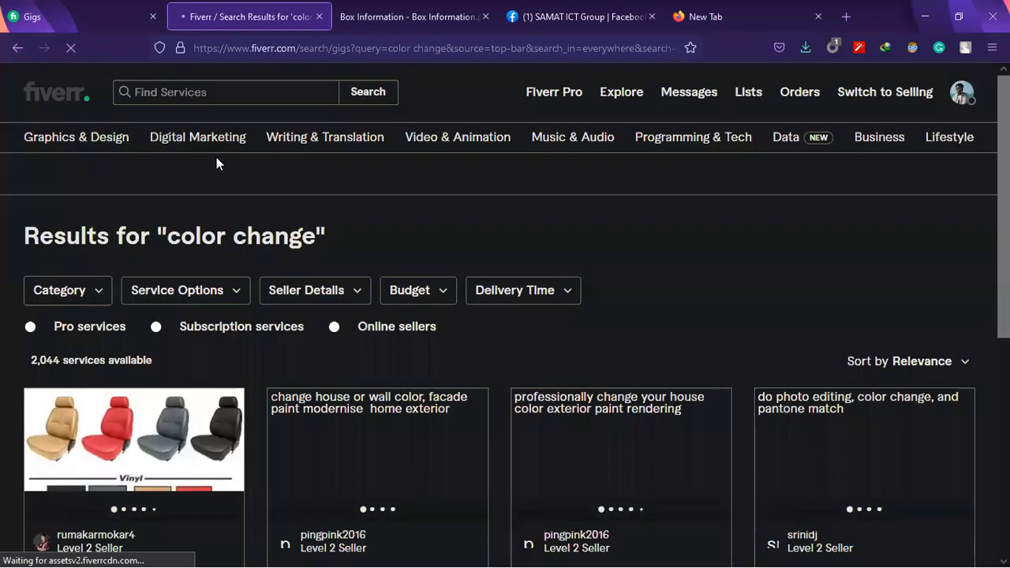
# Look through the color change gigs, examining their recolored product, clothing, house and logo samples, ratings and starting prices
pyautogui.scroll(-3, 89, 371)
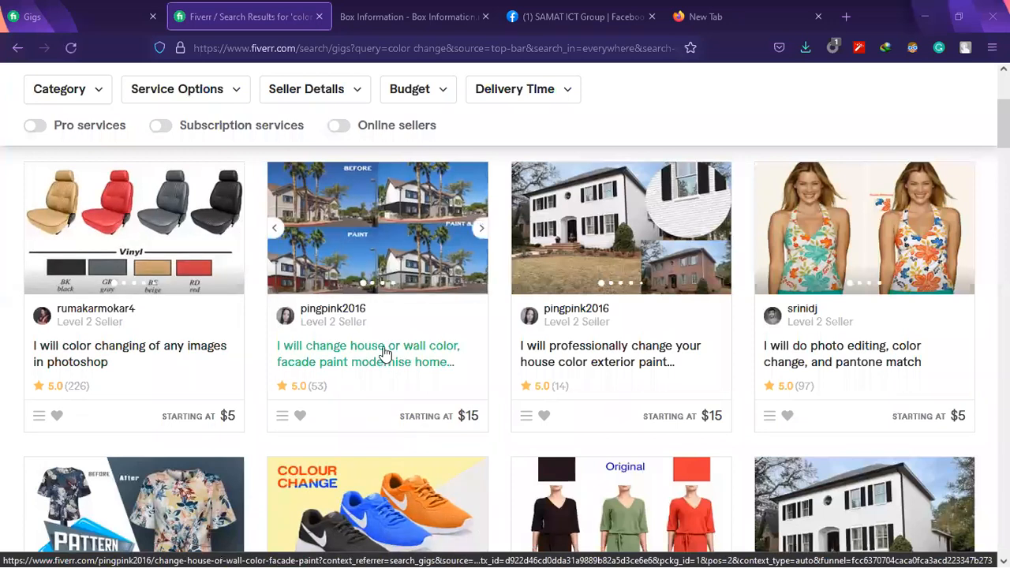
pyautogui.scroll(-2, 385, 353)
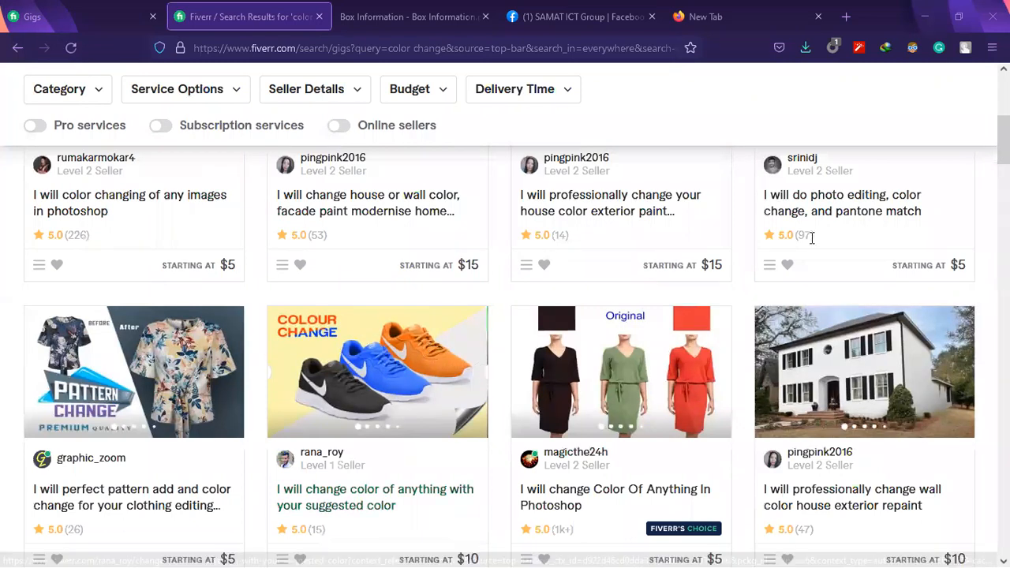
pyautogui.scroll(-1, 779, 322)
pyautogui.scroll(-4, 779, 322)
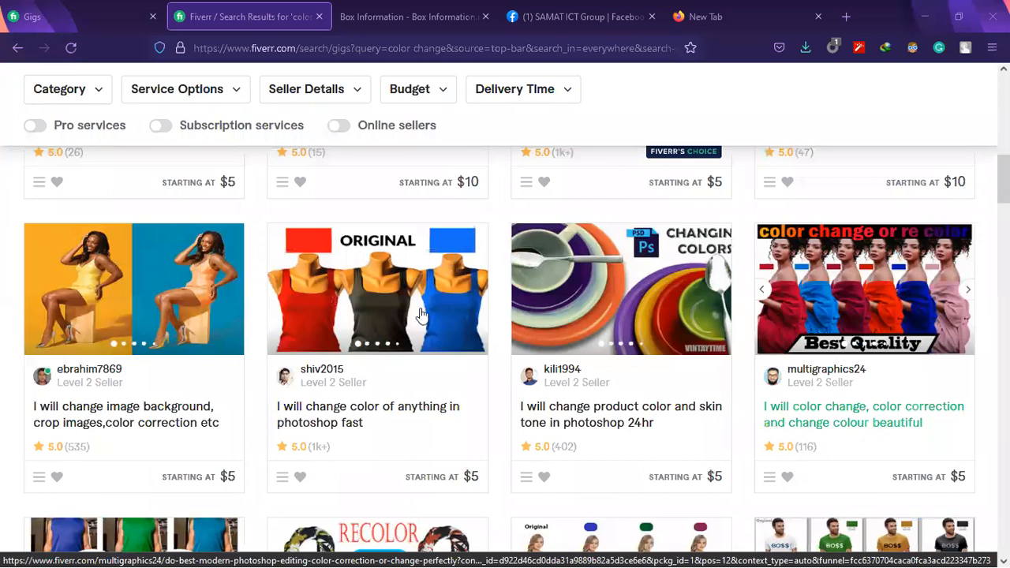
pyautogui.scroll(-3, 307, 222)
pyautogui.scroll(1, 311, 229)
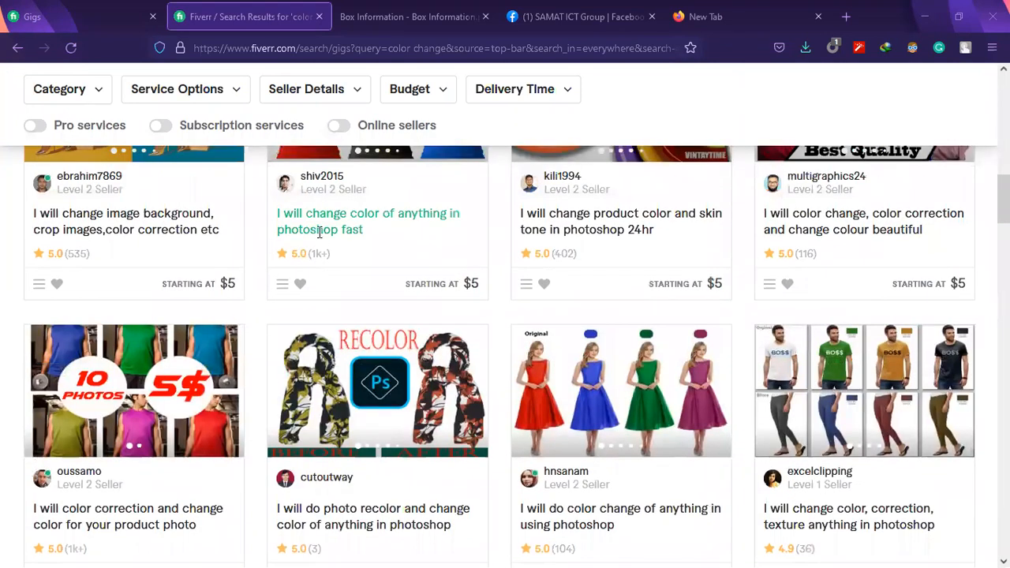
pyautogui.scroll(2, 319, 231)
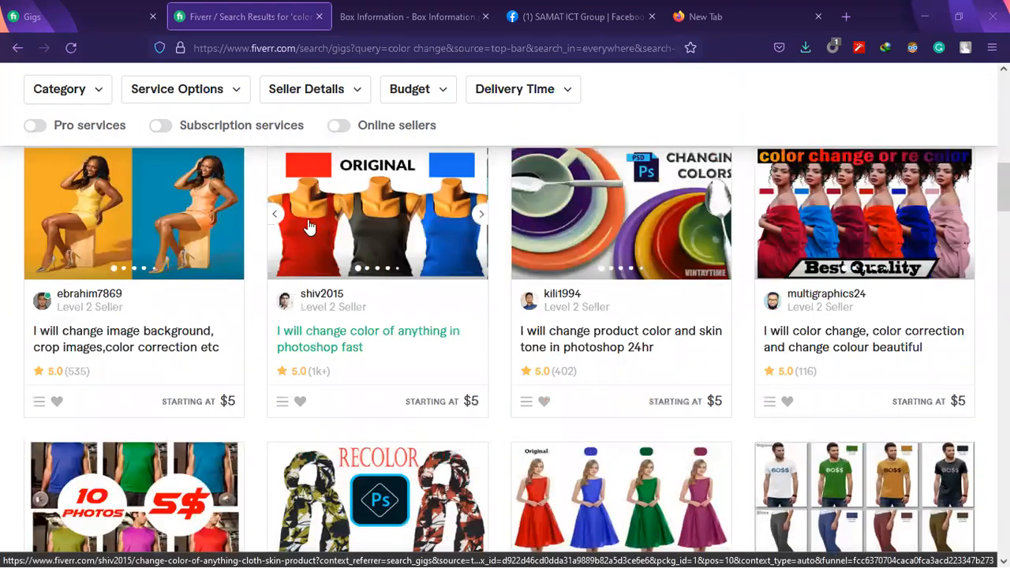
pyautogui.scroll(1, 509, 316)
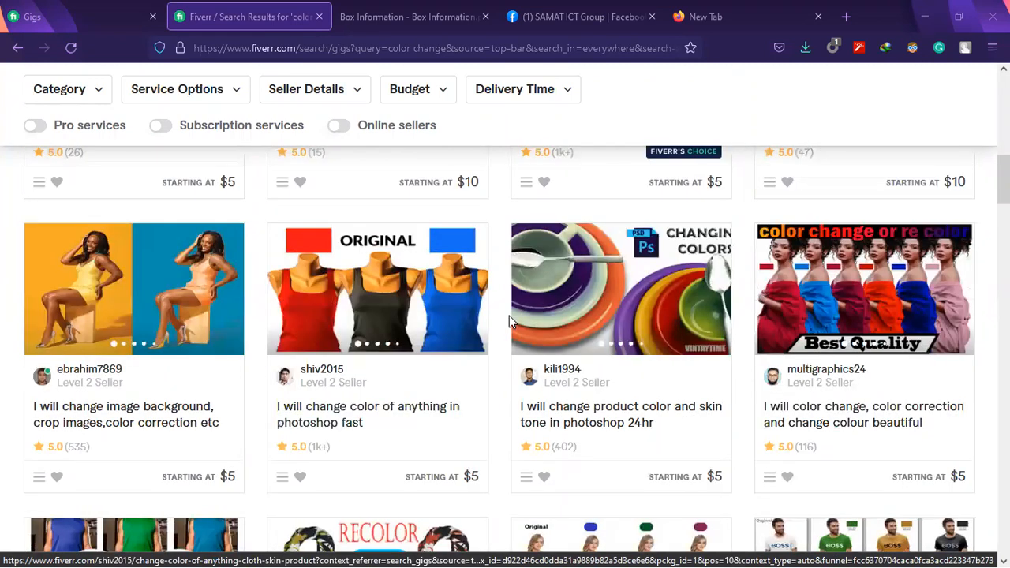
pyautogui.scroll(-5, 509, 315)
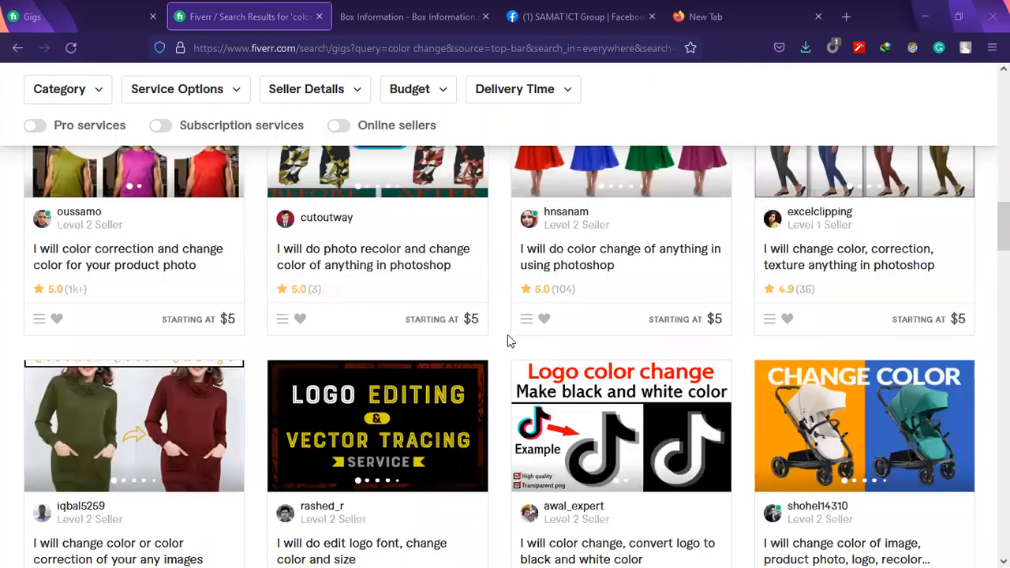
pyautogui.scroll(-3, 507, 334)
pyautogui.scroll(-3, 506, 343)
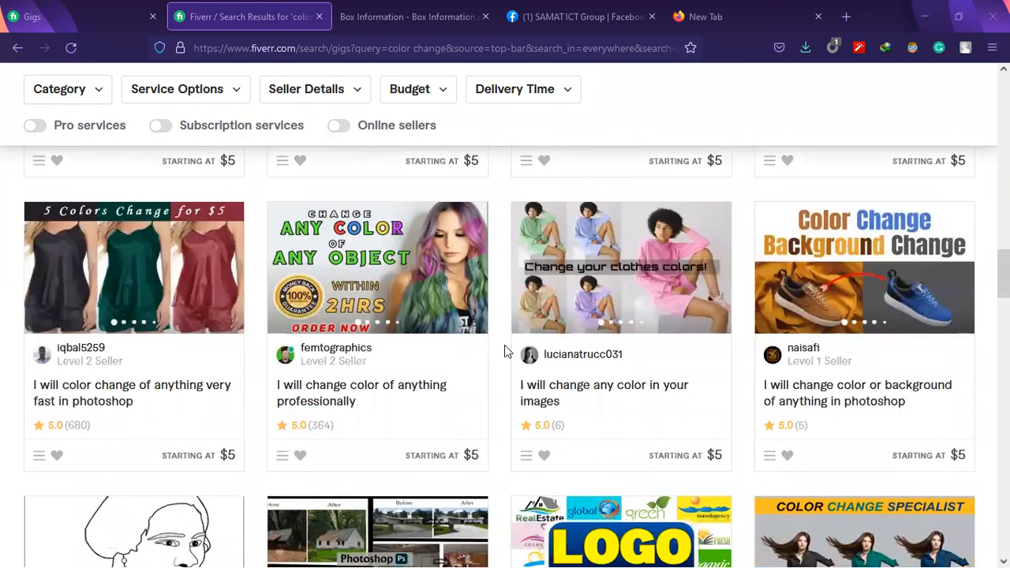
pyautogui.scroll(-3, 504, 345)
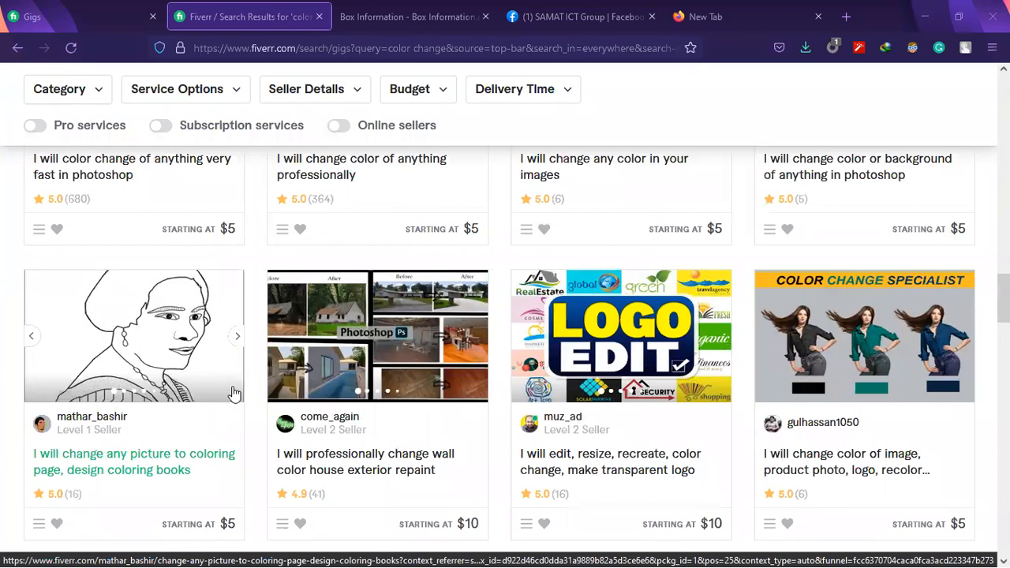
pyautogui.scroll(10, 234, 392)
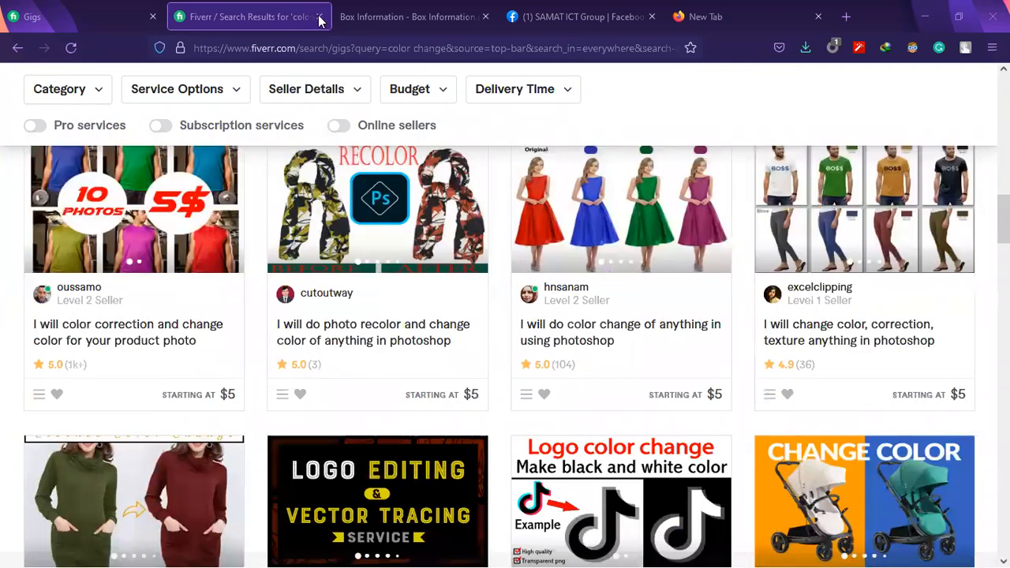
# Close the Fiverr results and find pictures for "image manipulation" with a Google image search
pyautogui.click(319, 17)
pyautogui.click(548, 10)
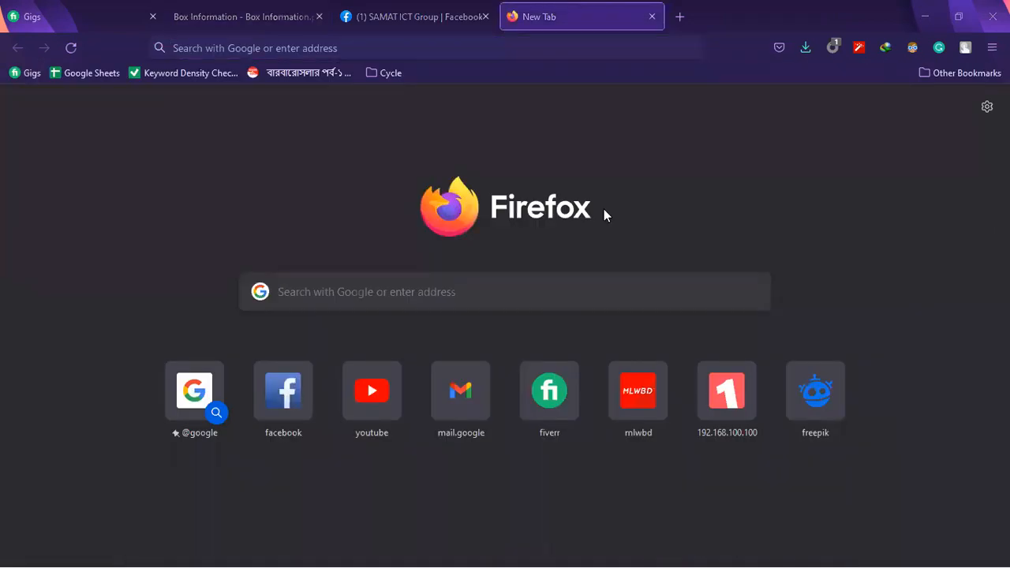
pyautogui.click(546, 46)
pyautogui.write('image')
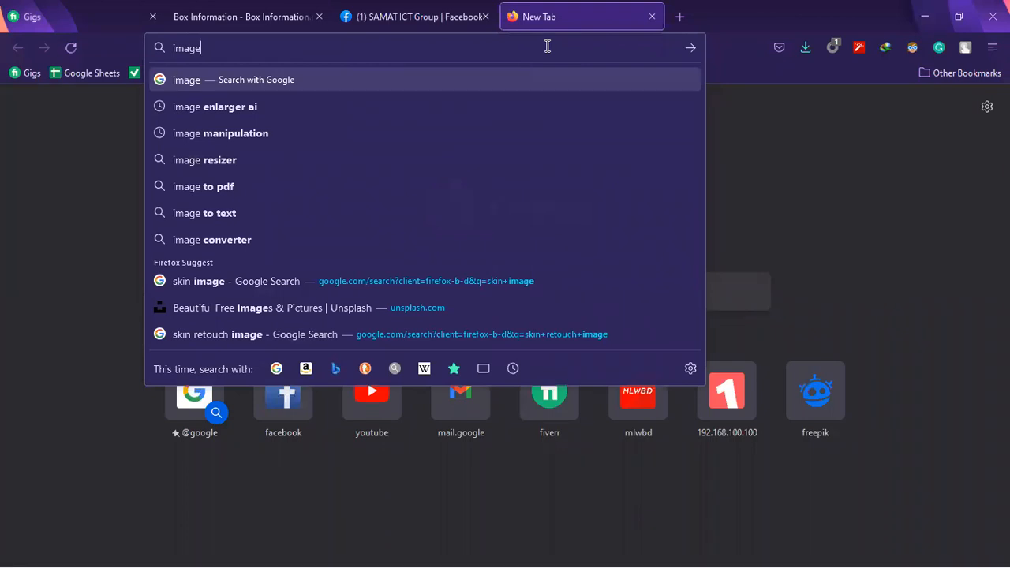
pyautogui.press('Down')
pyautogui.press('Down')
pyautogui.press('Return')
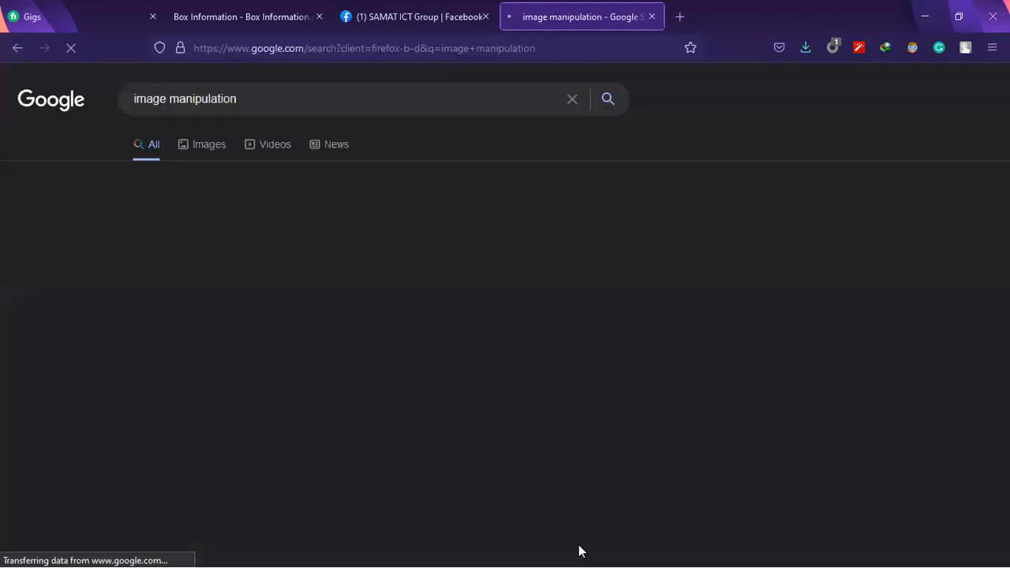
pyautogui.click(203, 145)
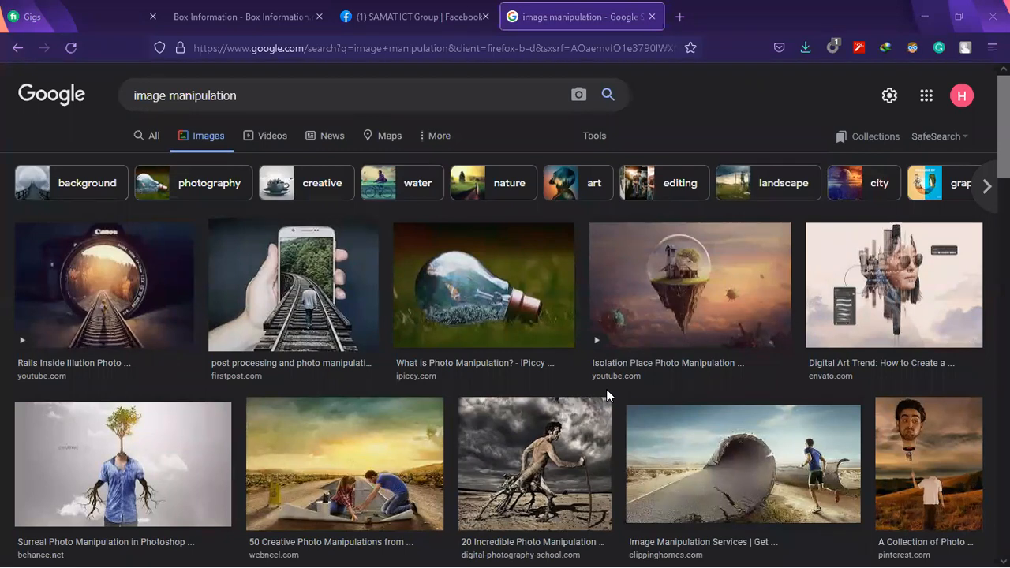
# Preview the light bulb manipulation and the man sitting on a floating Coca-Cola can from the image results
pyautogui.click(513, 272)
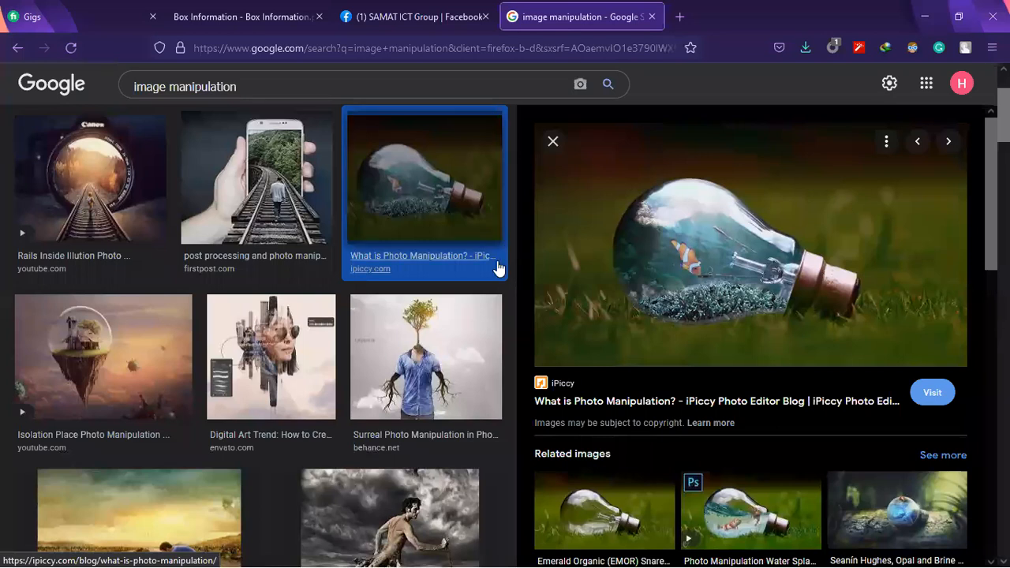
pyautogui.scroll(-4, 497, 268)
pyautogui.scroll(5, 480, 284)
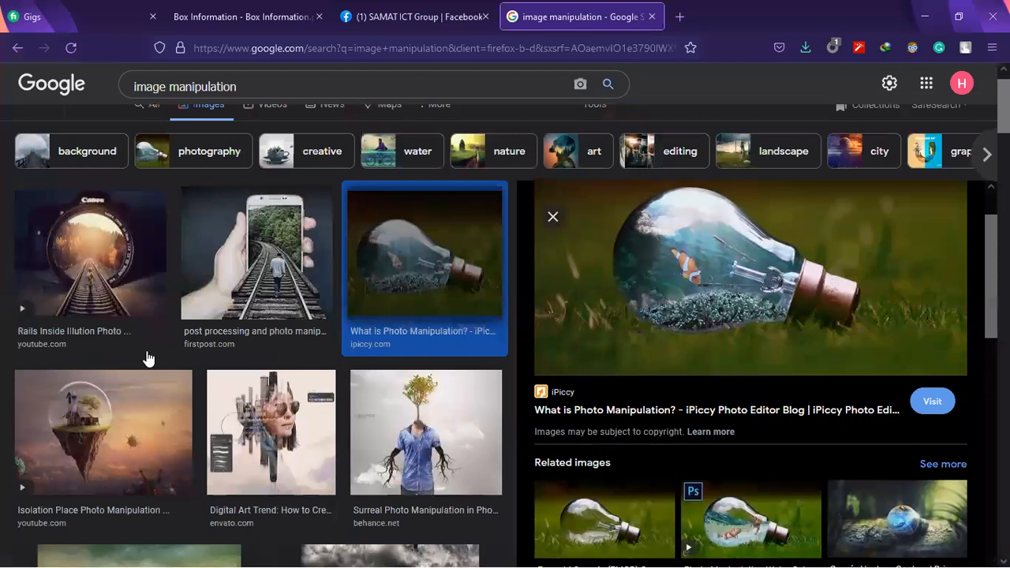
pyautogui.scroll(-6, 434, 267)
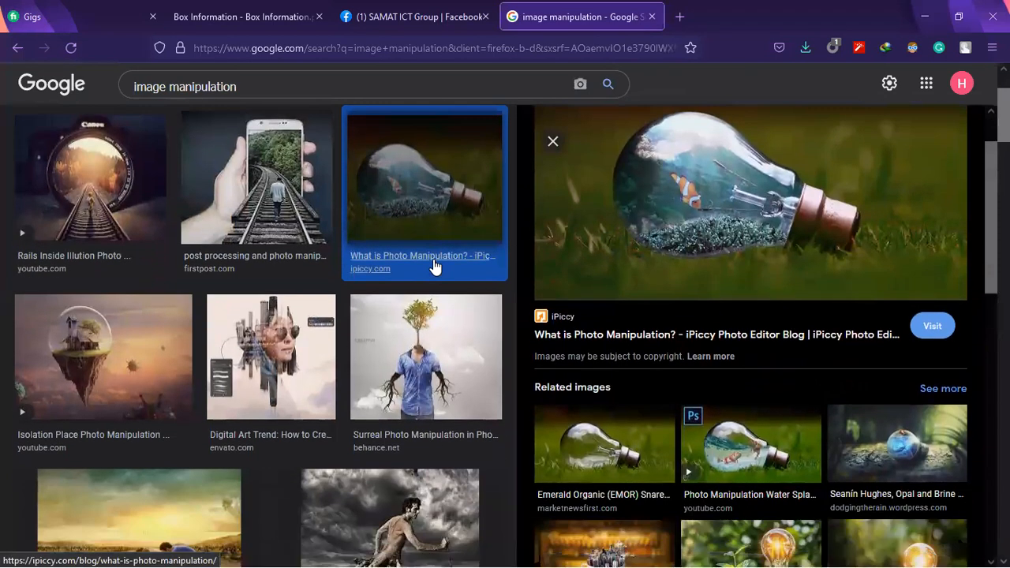
pyautogui.scroll(-4, 446, 264)
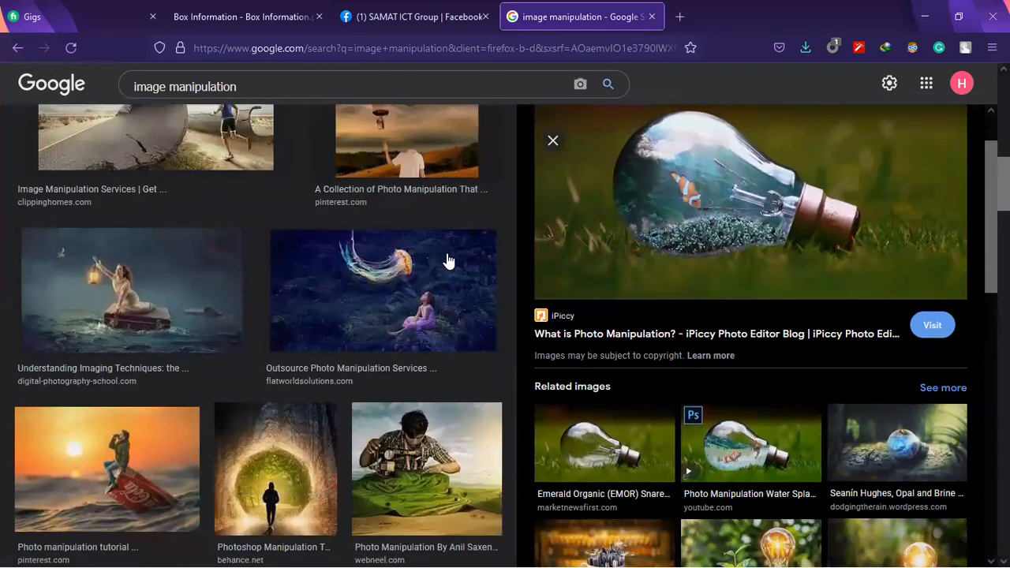
pyautogui.scroll(-2, 447, 264)
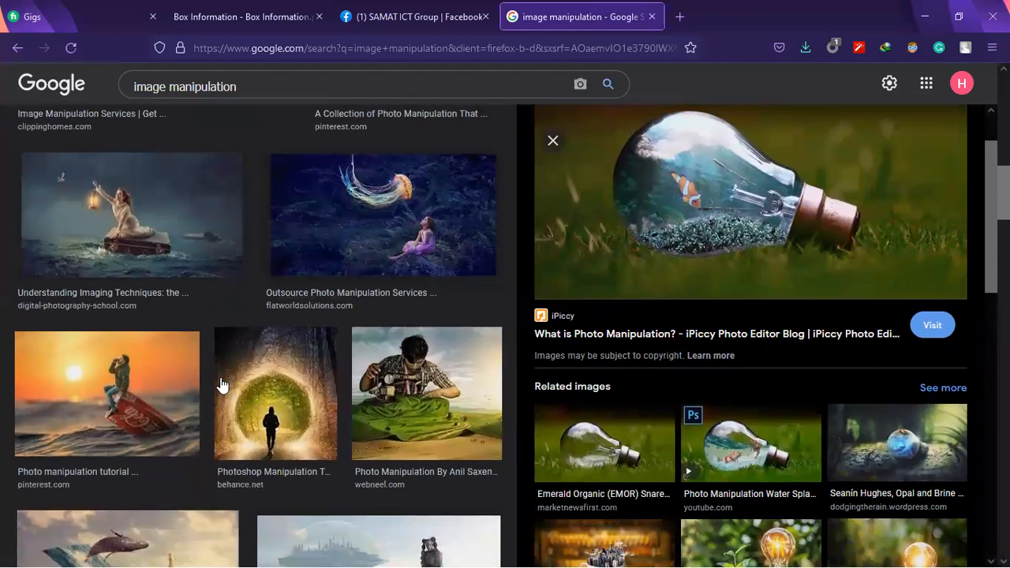
pyautogui.click(155, 402)
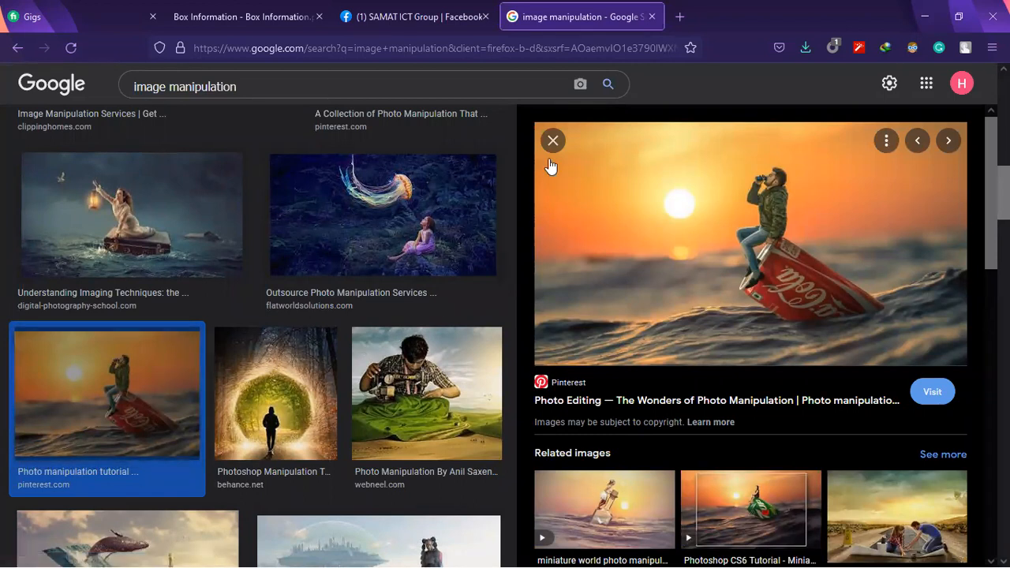
# Search Google Images for "man drinking soft drink" in a new browser tab
pyautogui.hotkey('ctrl', 't')
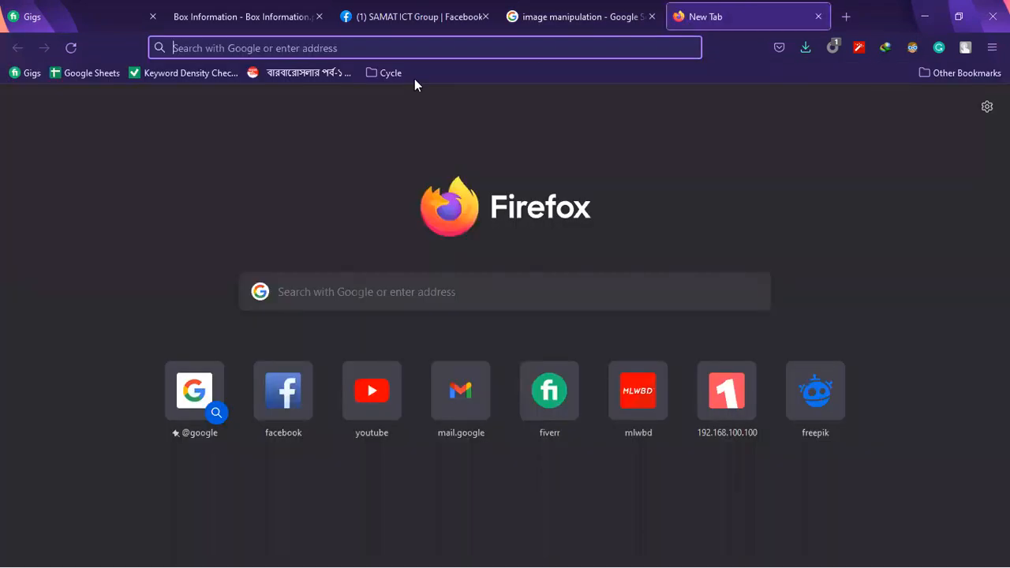
pyautogui.click(381, 48)
pyautogui.write('man')
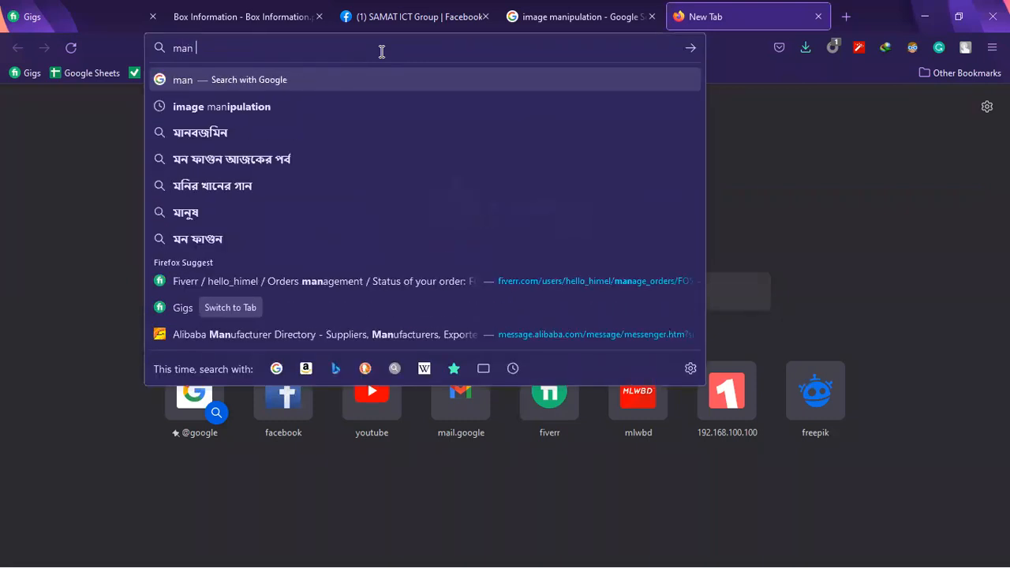
pyautogui.write(' dri')
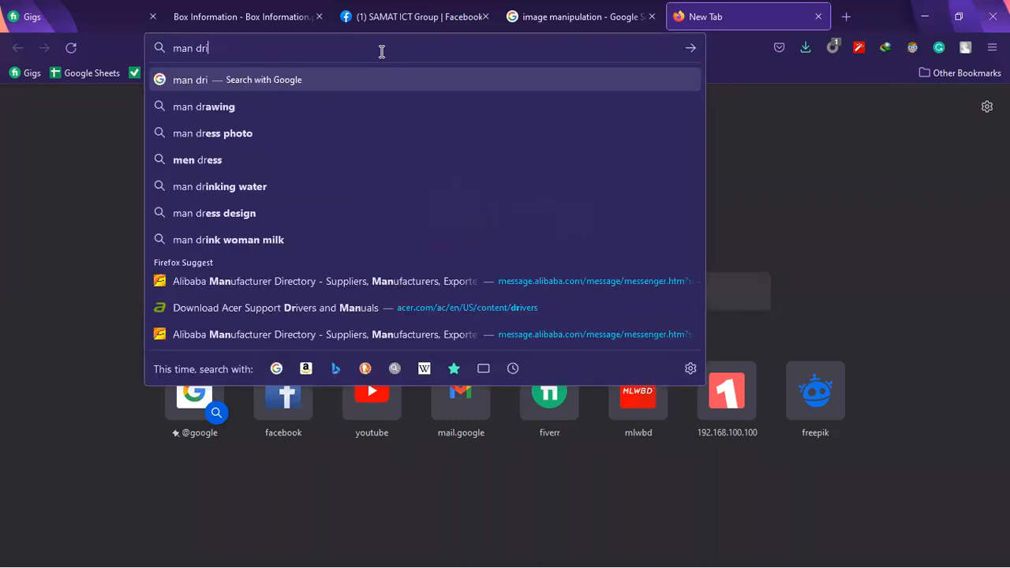
pyautogui.write('nking so')
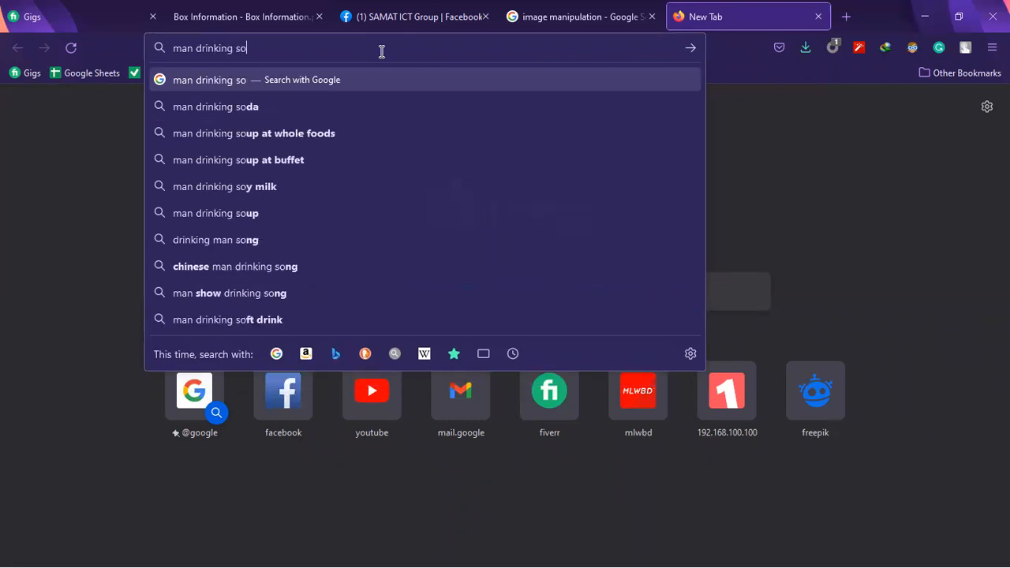
pyautogui.write('ft drink')
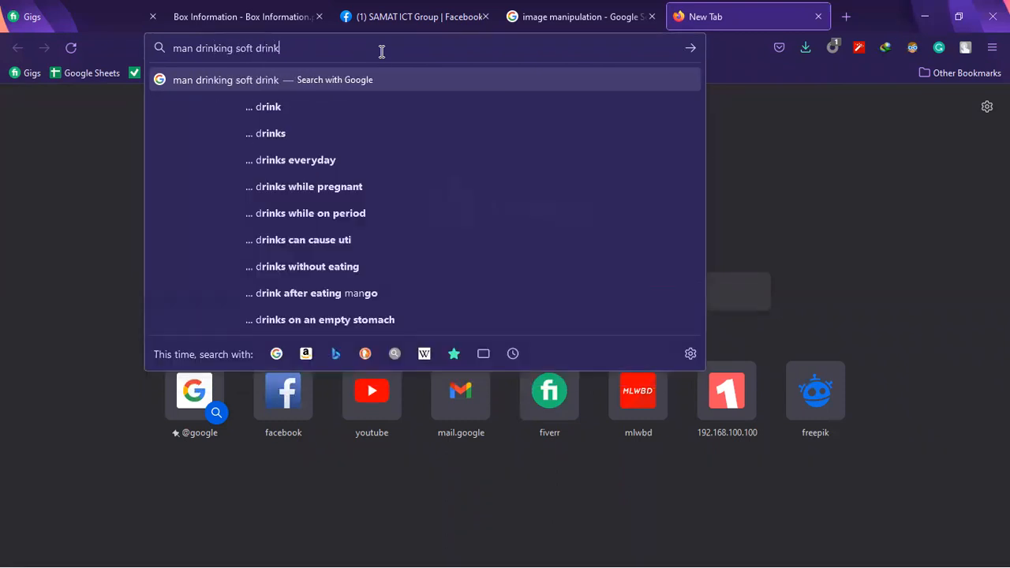
pyautogui.press('Return')
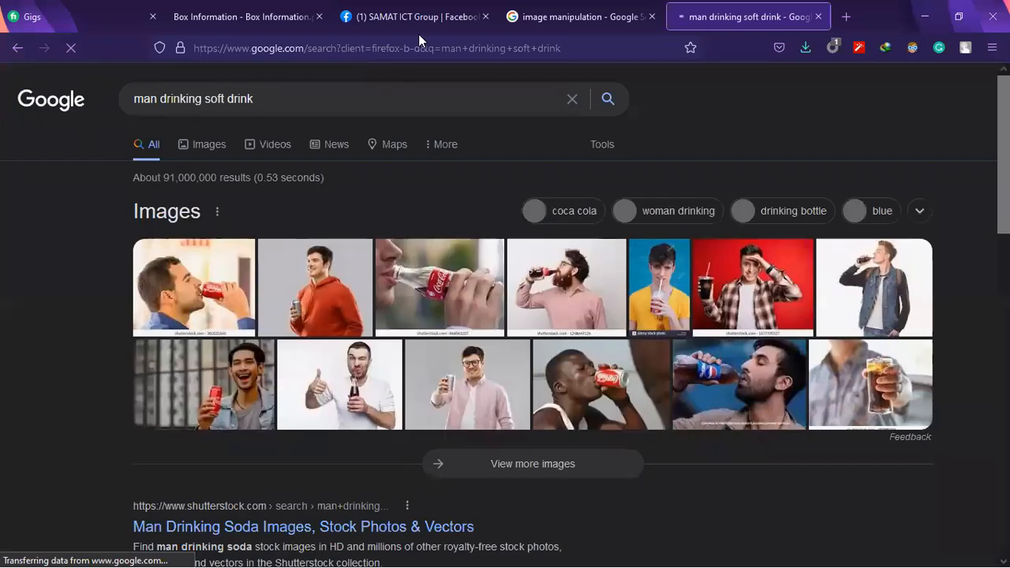
pyautogui.click(214, 142)
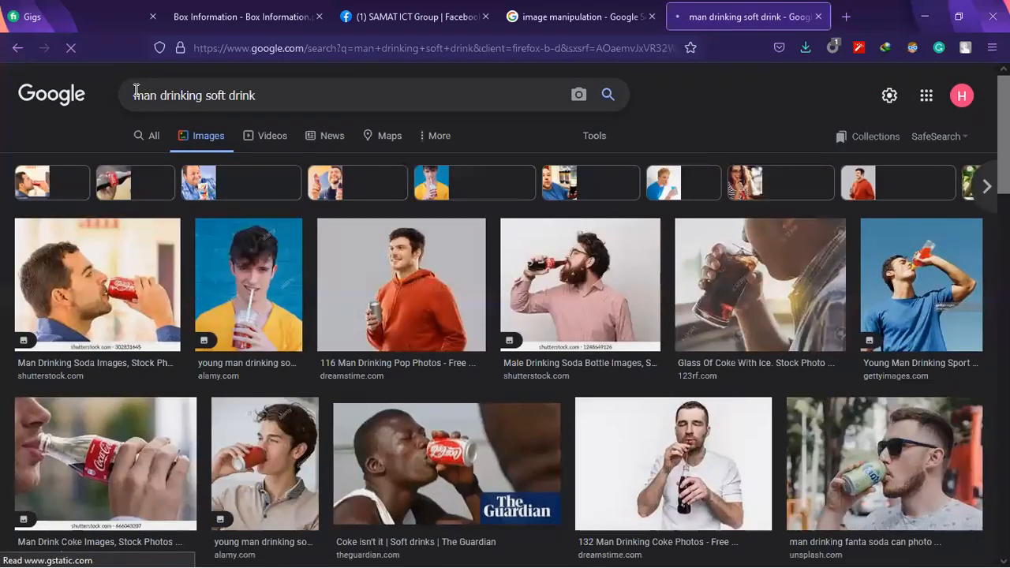
# Look through the soft drink pictures for source photos of a man drinking, comparing poses and backgrounds
pyautogui.scroll(-3, 525, 247)
pyautogui.scroll(-1, 524, 247)
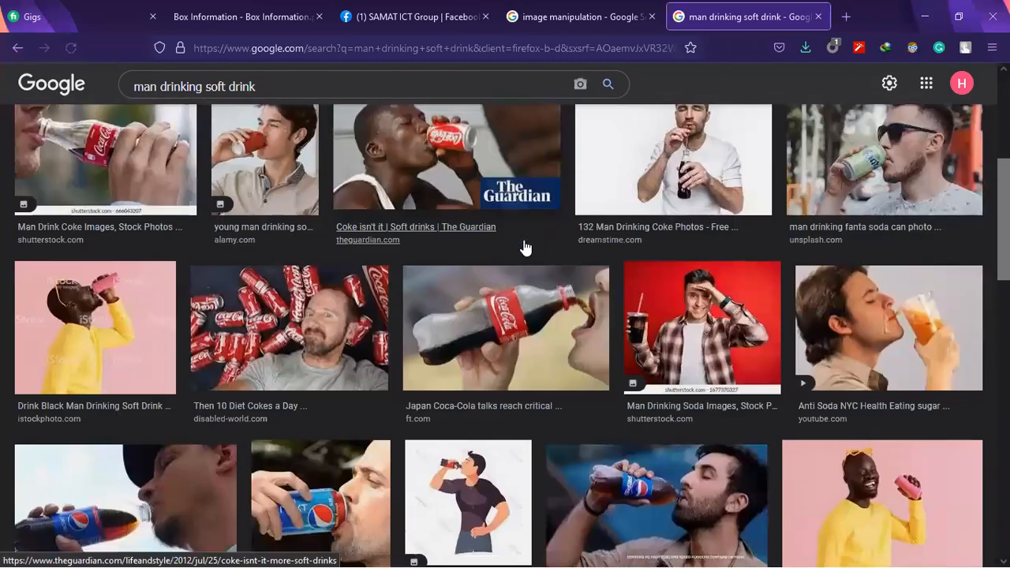
pyautogui.scroll(-7, 525, 248)
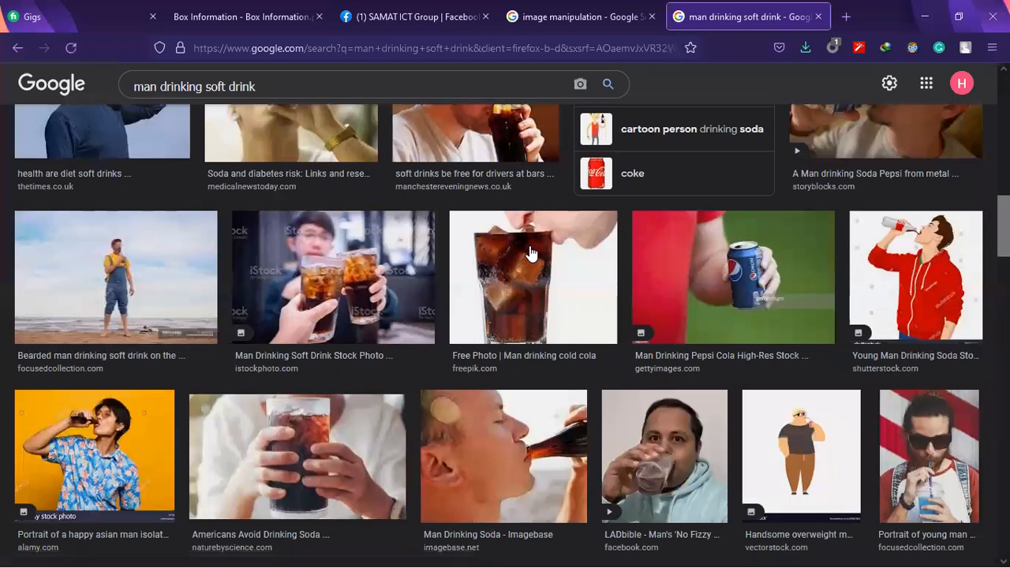
pyautogui.scroll(-1, 530, 252)
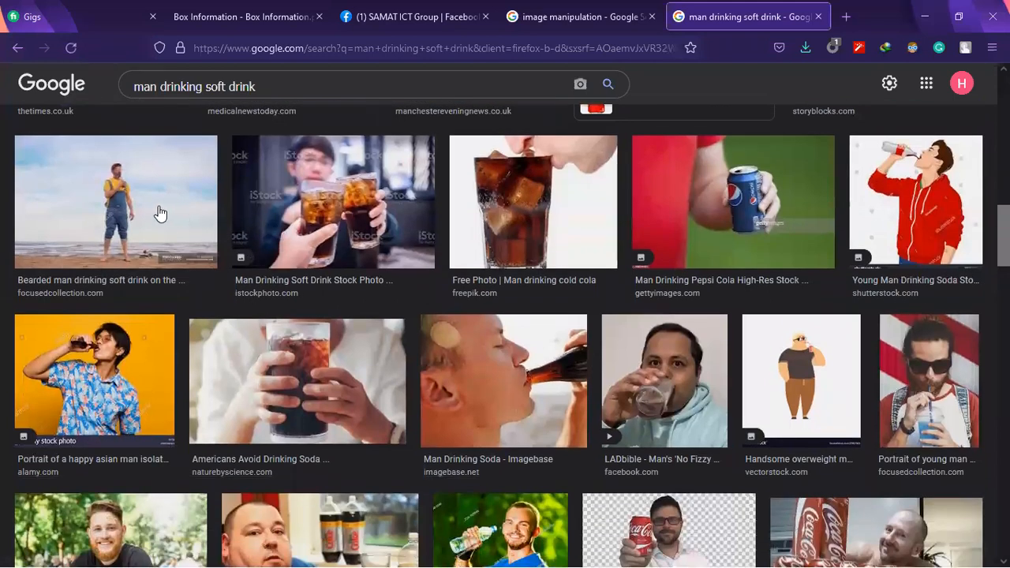
pyautogui.scroll(-5, 367, 386)
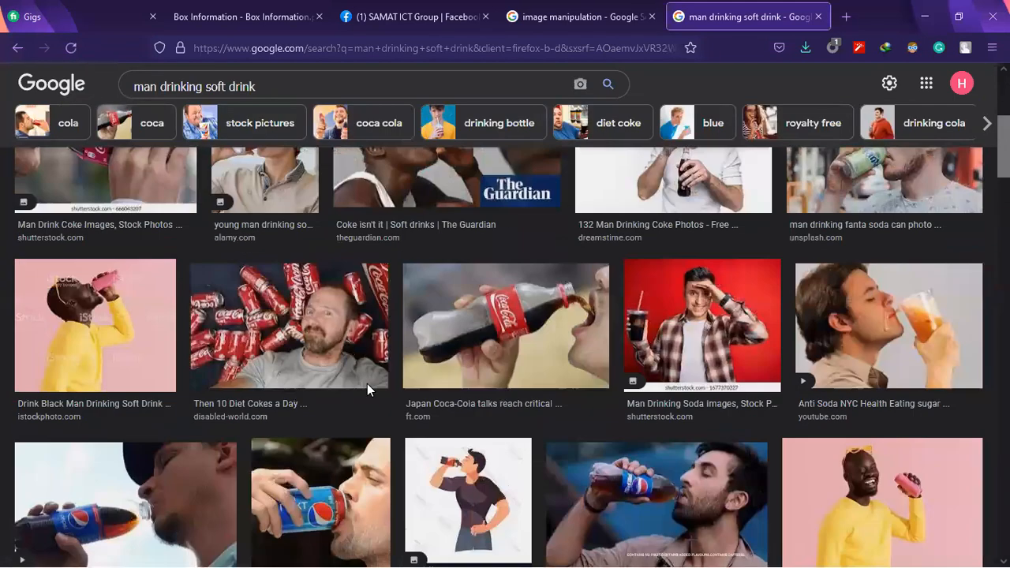
# Preview the bearded man drinking on the beach and the barefoot bearded man on a chair, and look through their related images
pyautogui.scroll(4, 236, 154)
pyautogui.scroll(-5, 919, 210)
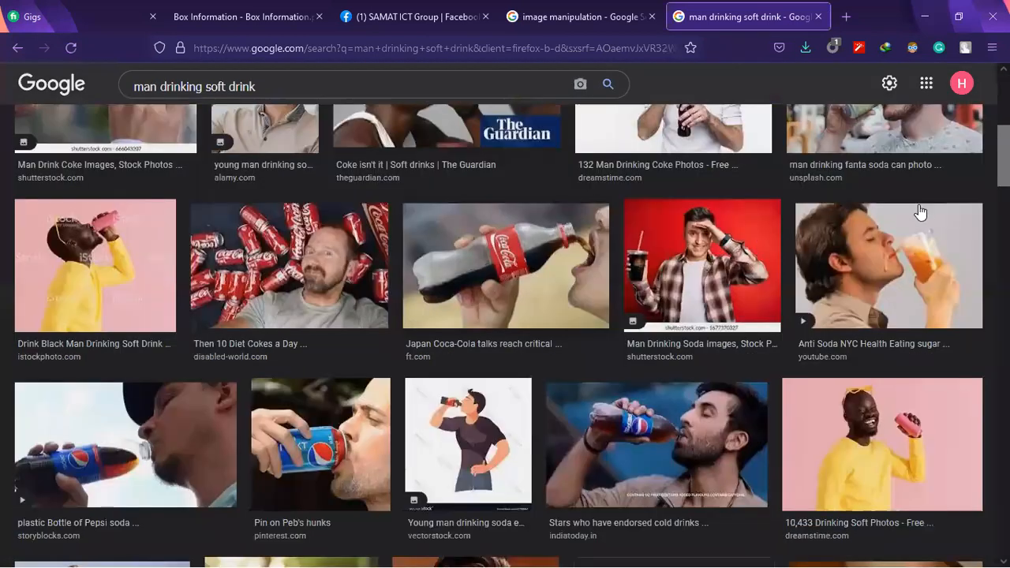
pyautogui.scroll(-8, 928, 206)
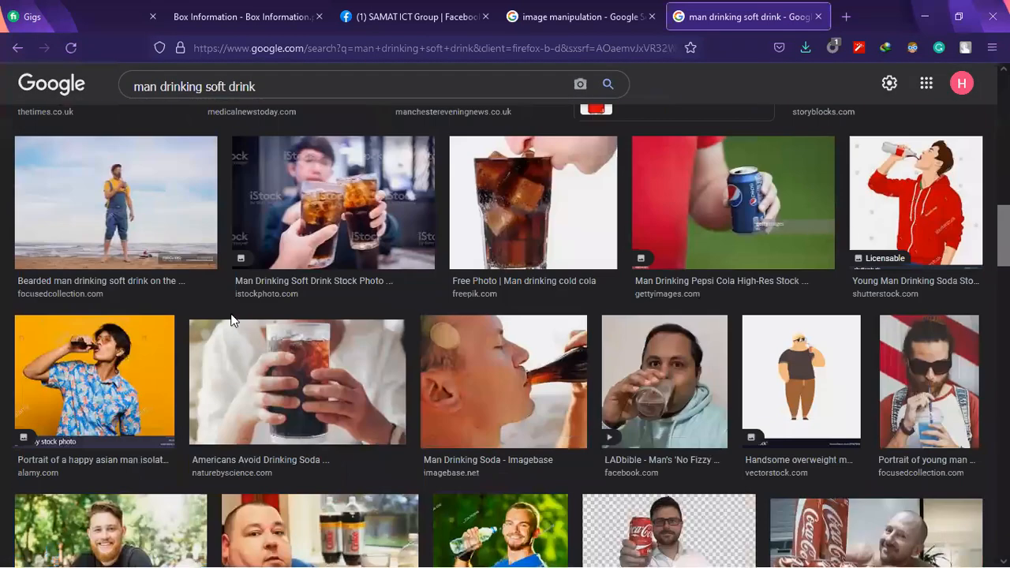
pyautogui.click(123, 230)
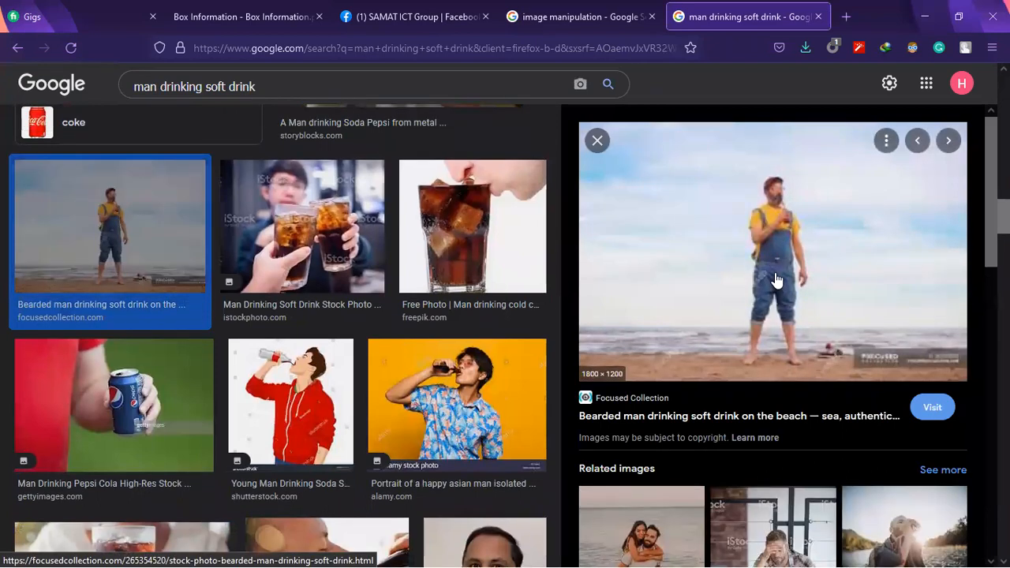
pyautogui.scroll(-4, 776, 278)
pyautogui.scroll(-3, 904, 304)
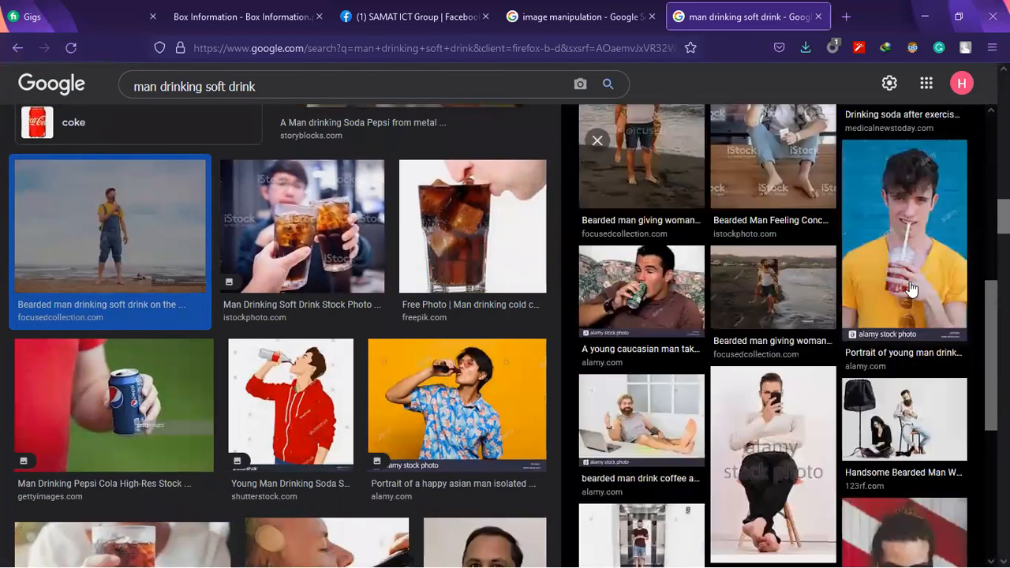
pyautogui.scroll(-2, 915, 276)
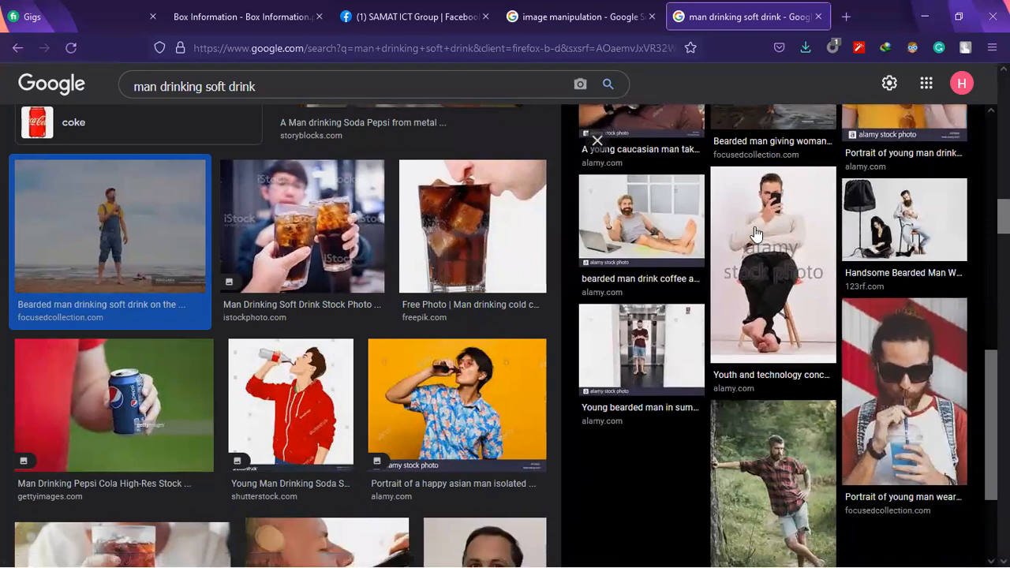
pyautogui.click(924, 214)
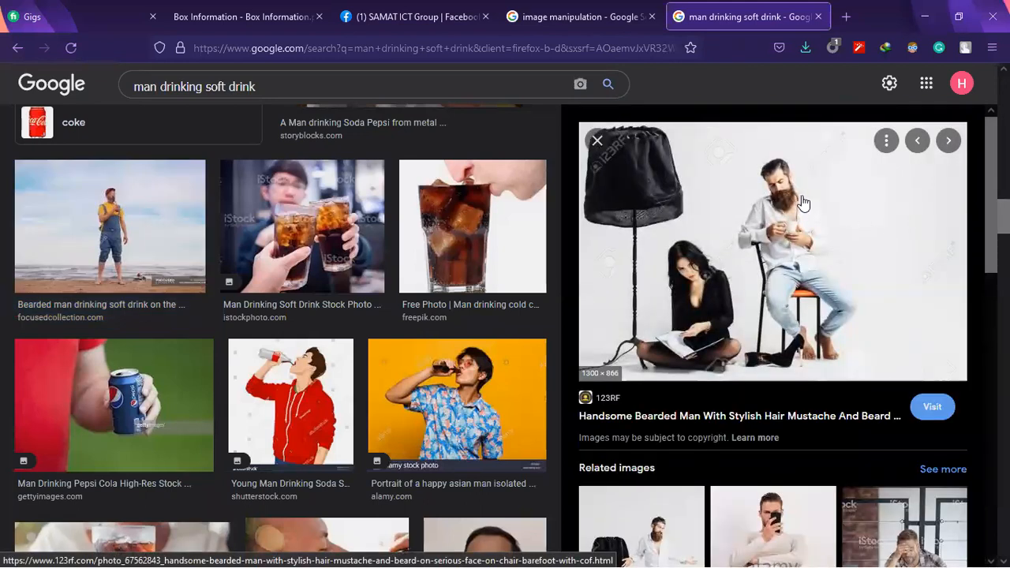
pyautogui.scroll(-4, 803, 203)
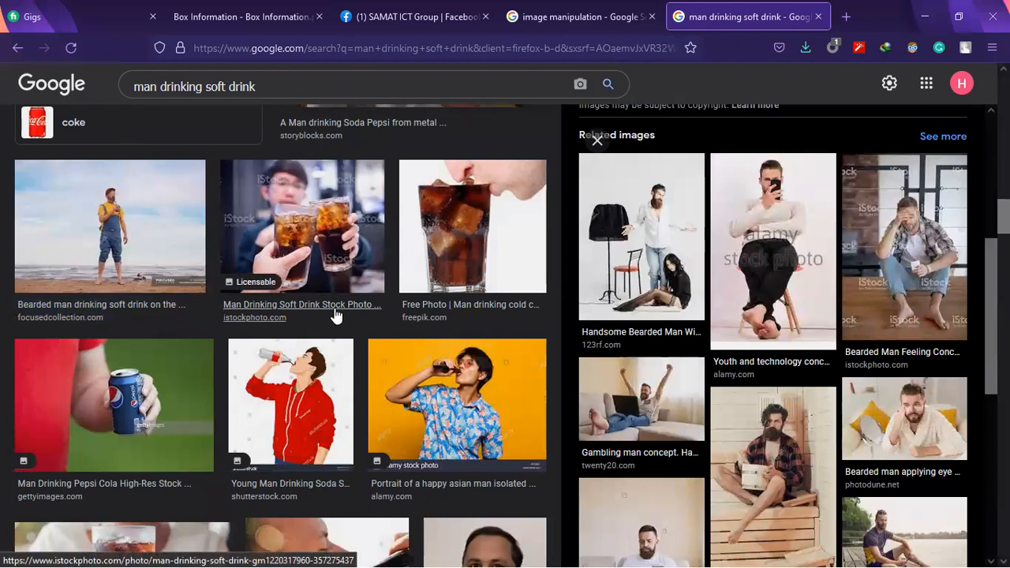
# Look through more soft drink photos and compare them with the man's pose in the floating Coca-Cola can manipulation
pyautogui.scroll(-2, 335, 315)
pyautogui.scroll(-5, 667, 487)
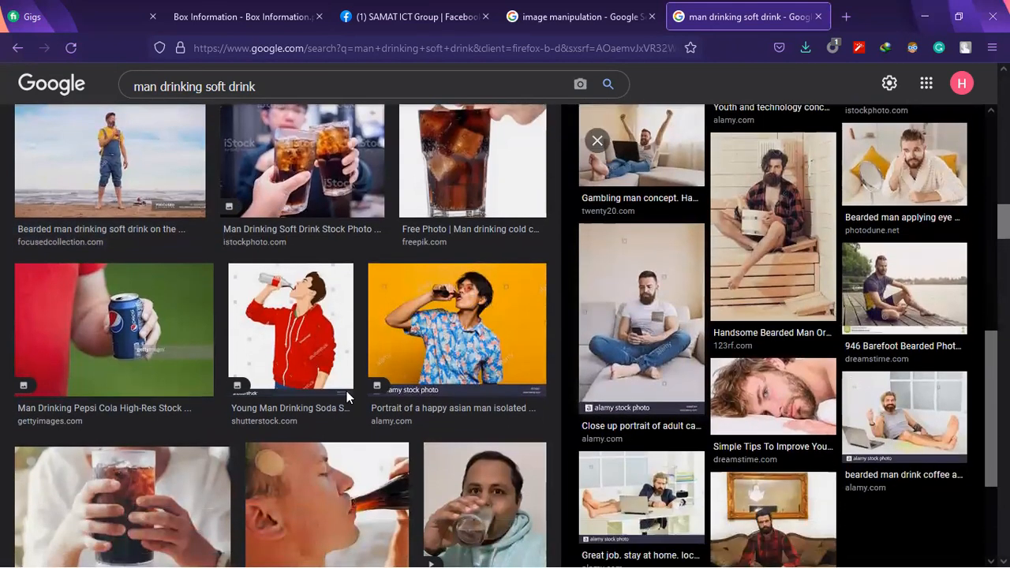
pyautogui.scroll(-3, 241, 342)
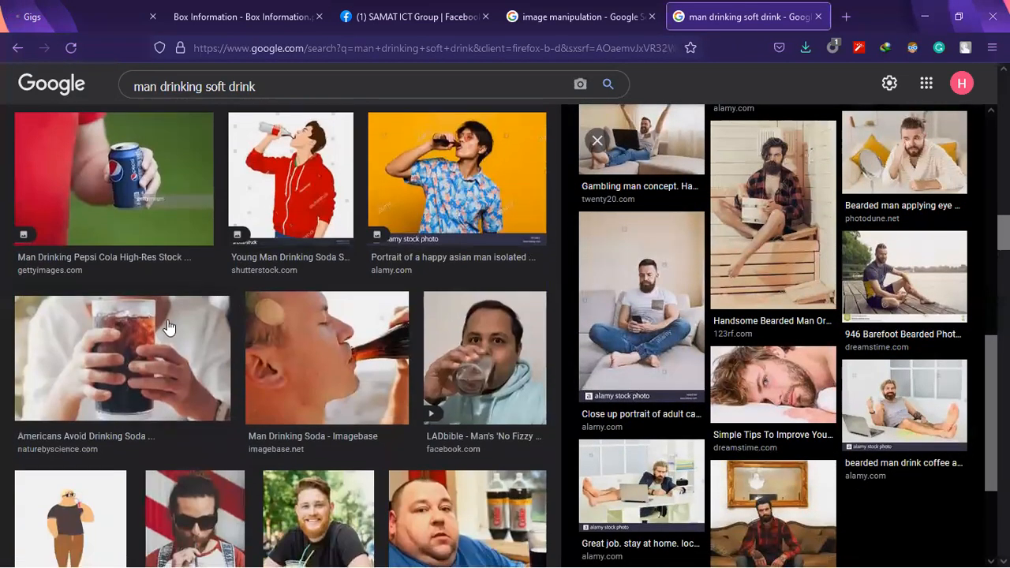
pyautogui.scroll(-4, 167, 326)
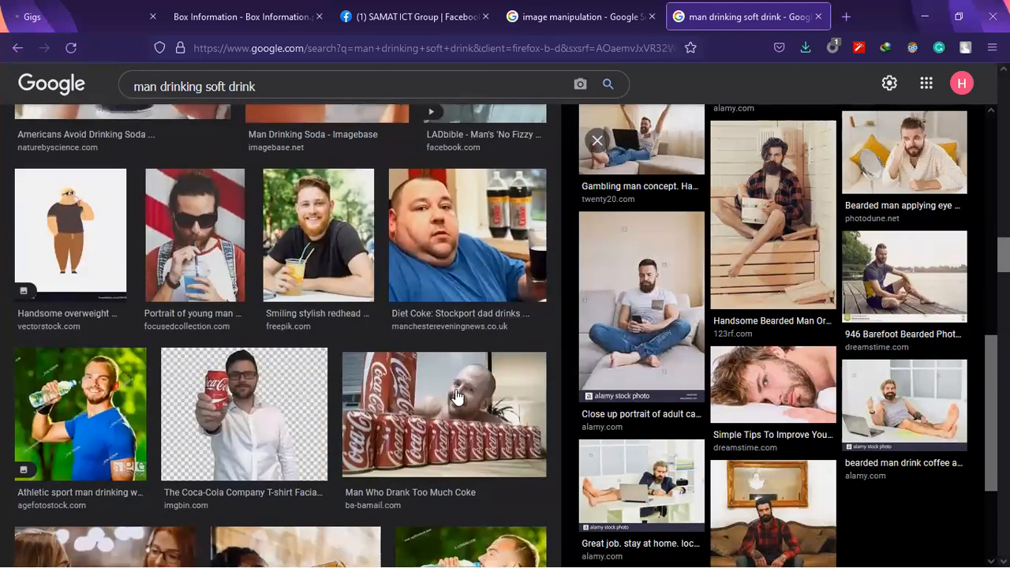
pyautogui.scroll(-3, 455, 396)
pyautogui.scroll(-2, 499, 324)
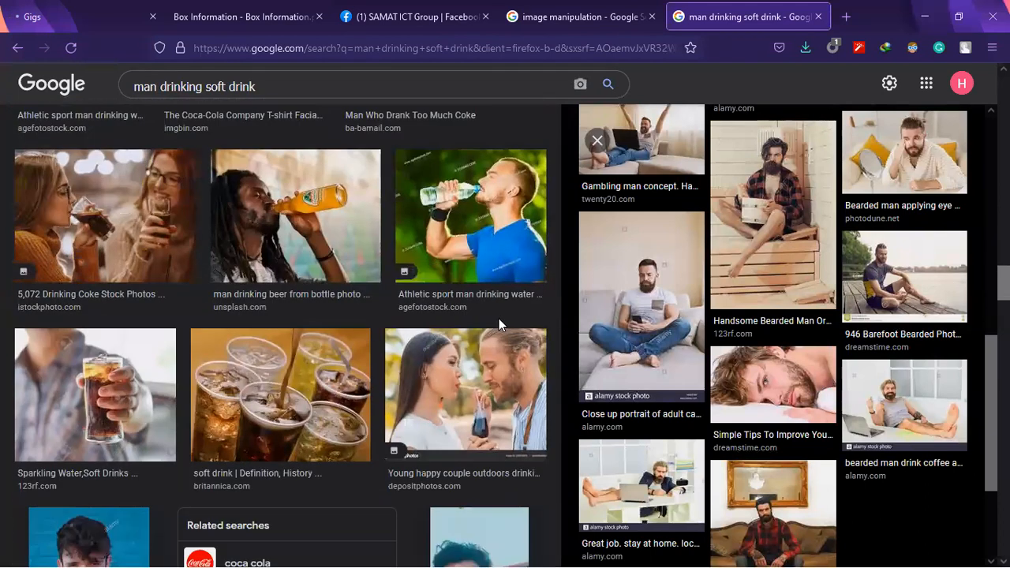
pyautogui.scroll(-3, 315, 320)
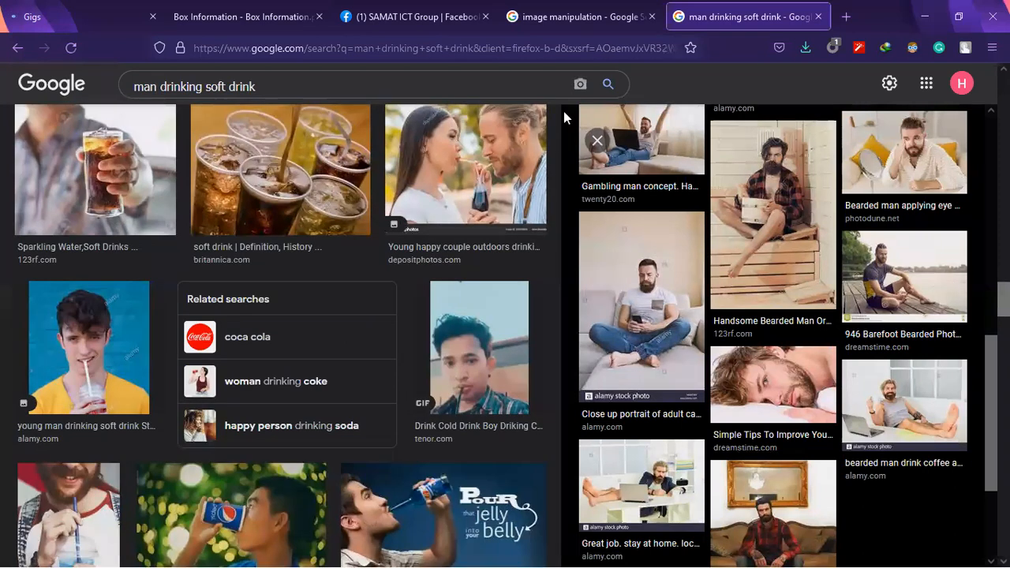
pyautogui.click(601, 4)
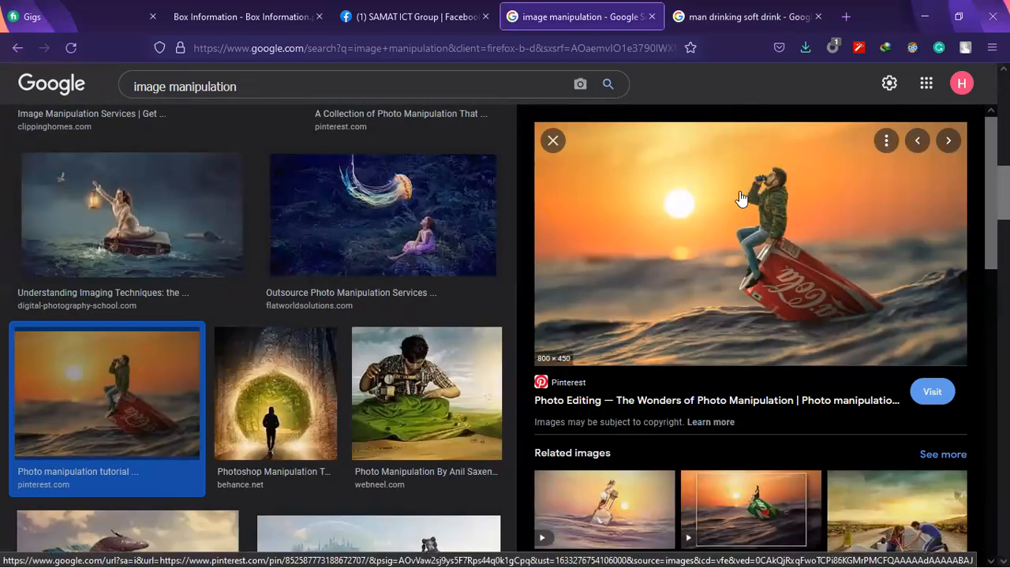
pyautogui.click(776, 6)
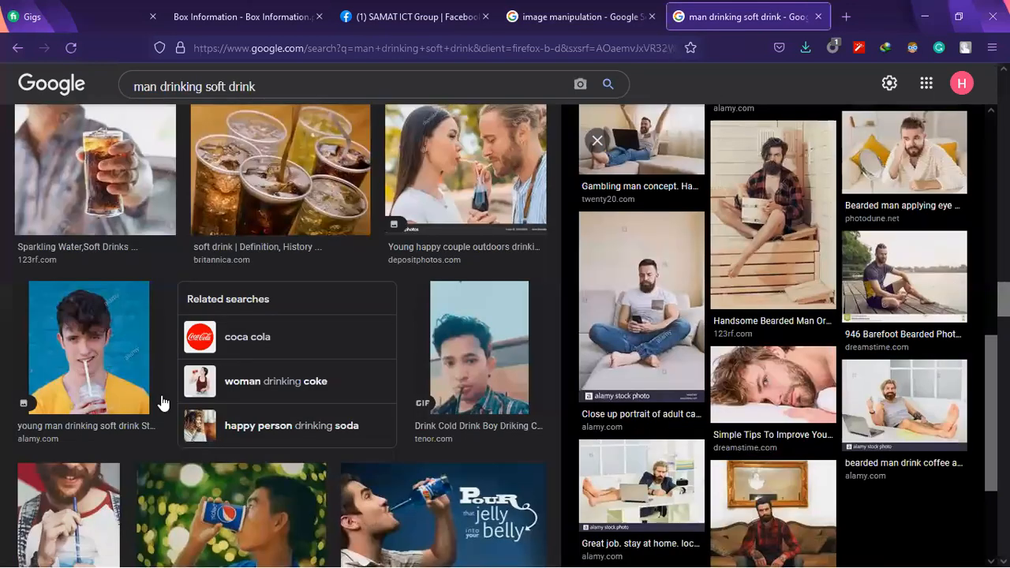
# Check a few more soft drink photos and refine the image search to "sitting man drinking soft drink"
pyautogui.scroll(-4, 225, 312)
pyautogui.scroll(-3, 224, 358)
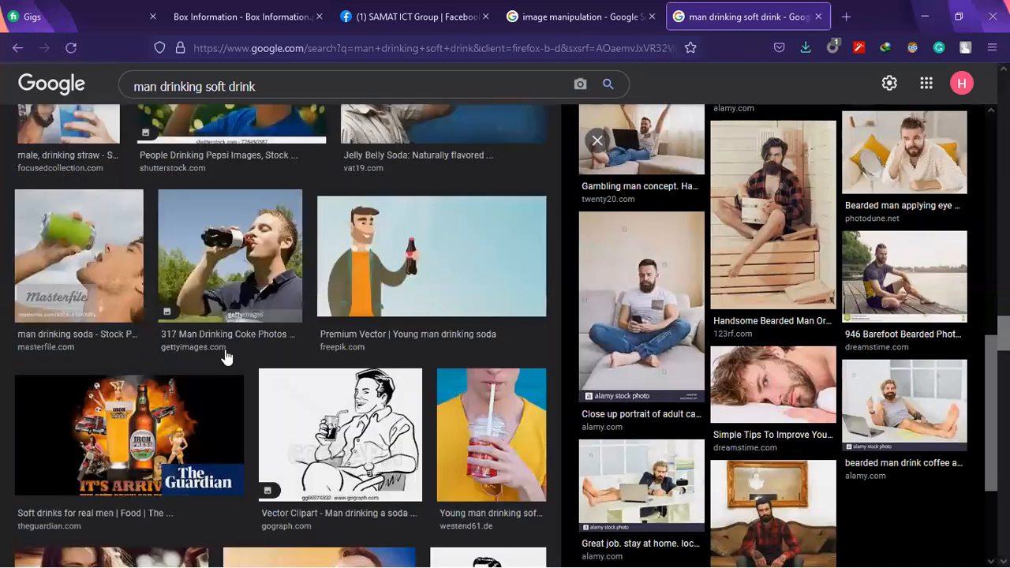
pyautogui.scroll(-5, 162, 154)
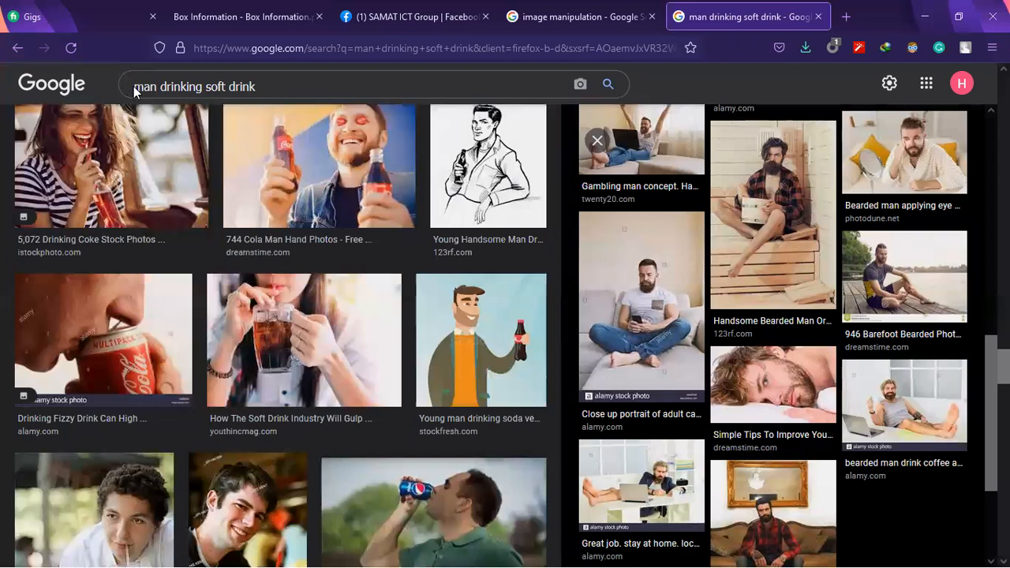
pyautogui.click(133, 86)
pyautogui.write('sitting')
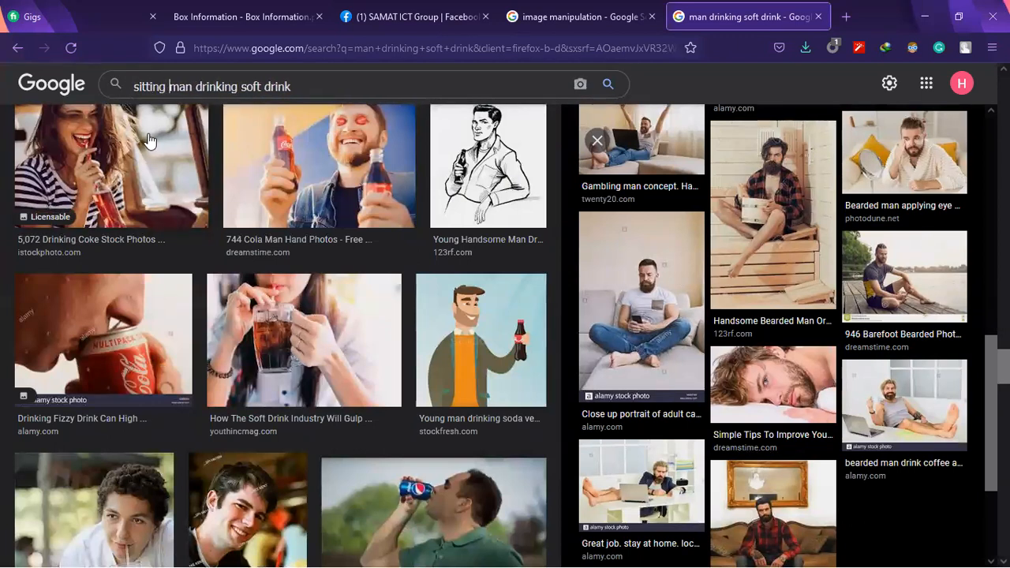
pyautogui.press('Return')
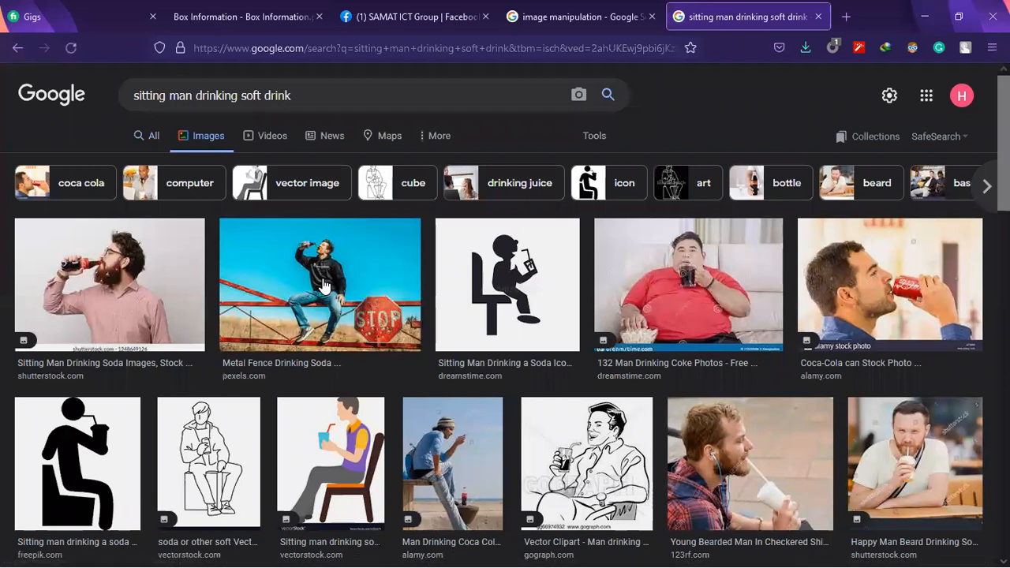
# Preview the man sitting on a metal fence drinking soda and look through the related images of seated drinkers
pyautogui.click(324, 286)
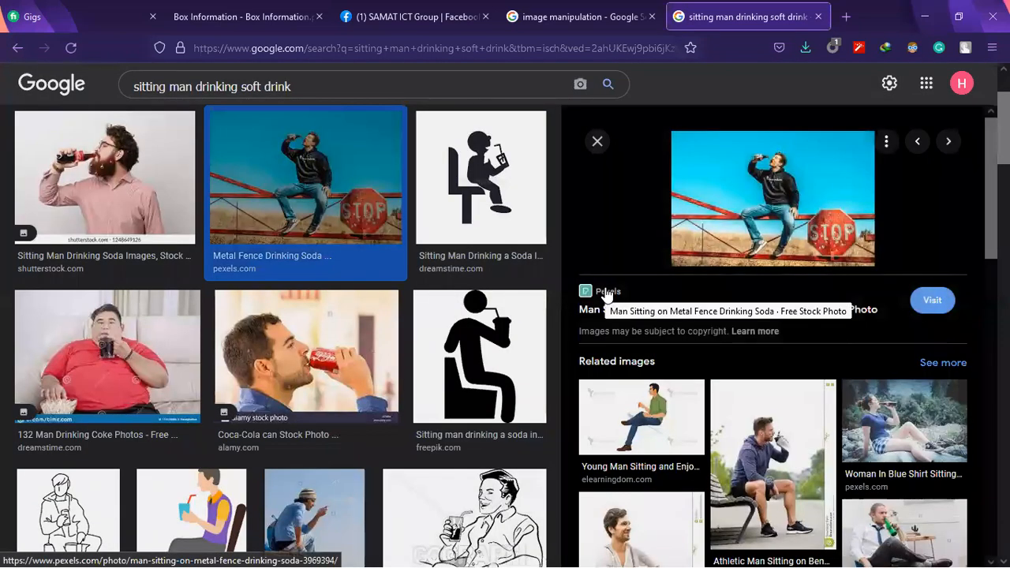
pyautogui.scroll(-2, 788, 440)
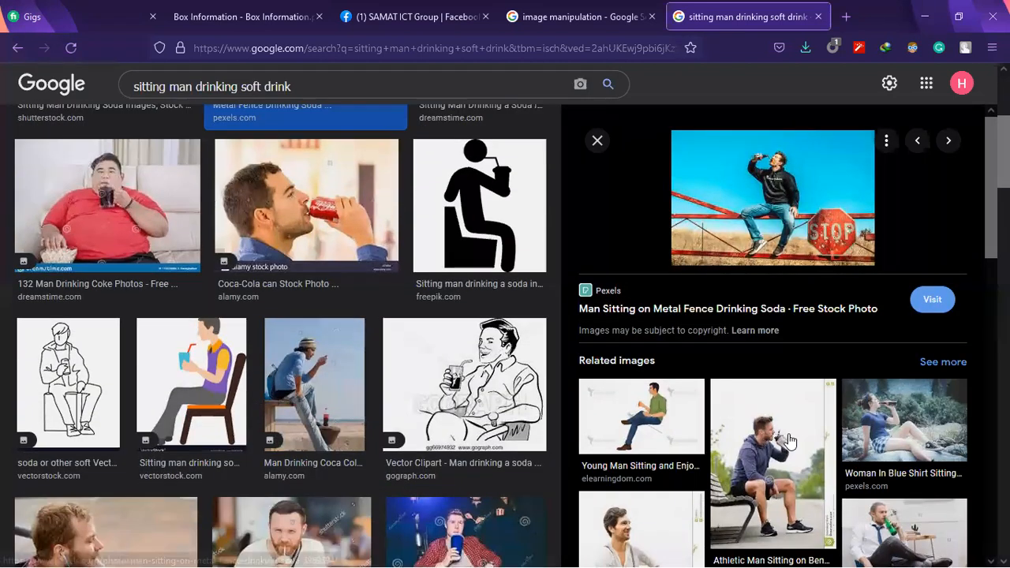
pyautogui.scroll(-5, 791, 440)
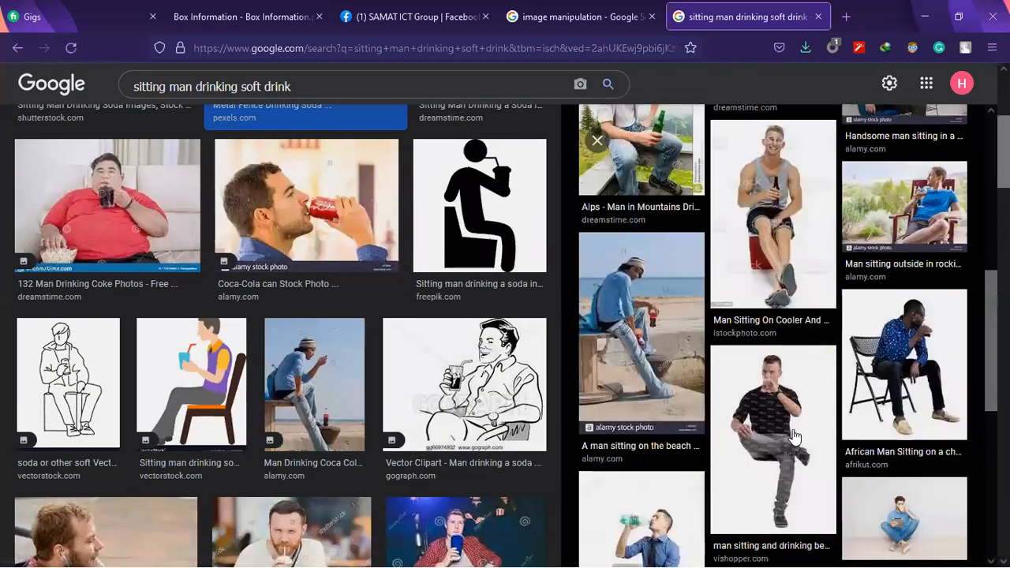
pyautogui.scroll(-2, 797, 445)
pyautogui.scroll(-1, 800, 446)
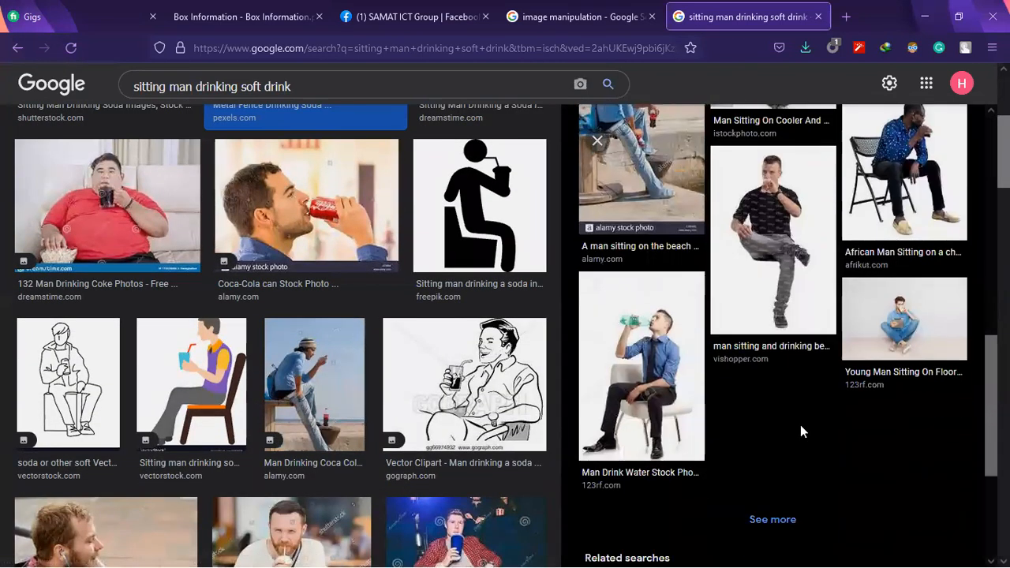
pyautogui.scroll(1, 895, 327)
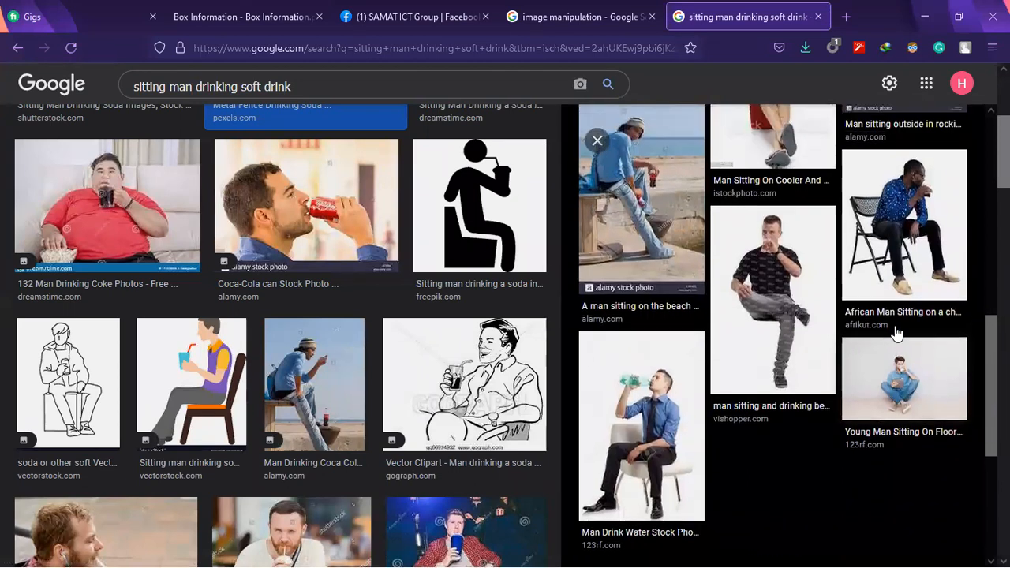
# Open the related photo of the man sitting cross-legged on the floor and the metal fence photo's Pexels page in new tabs
pyautogui.middleClick(898, 391)
pyautogui.scroll(-2, 369, 423)
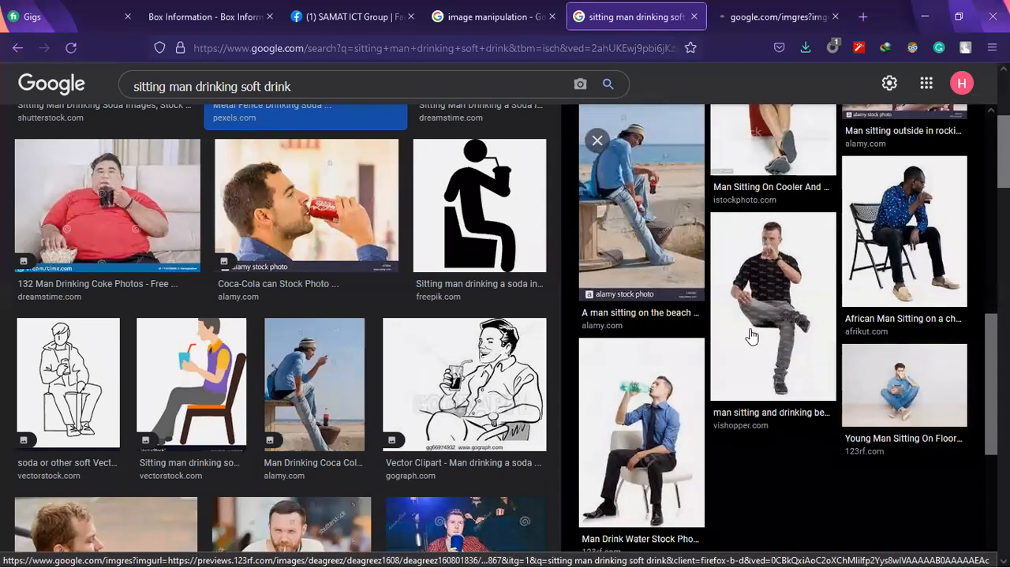
pyautogui.scroll(9, 750, 335)
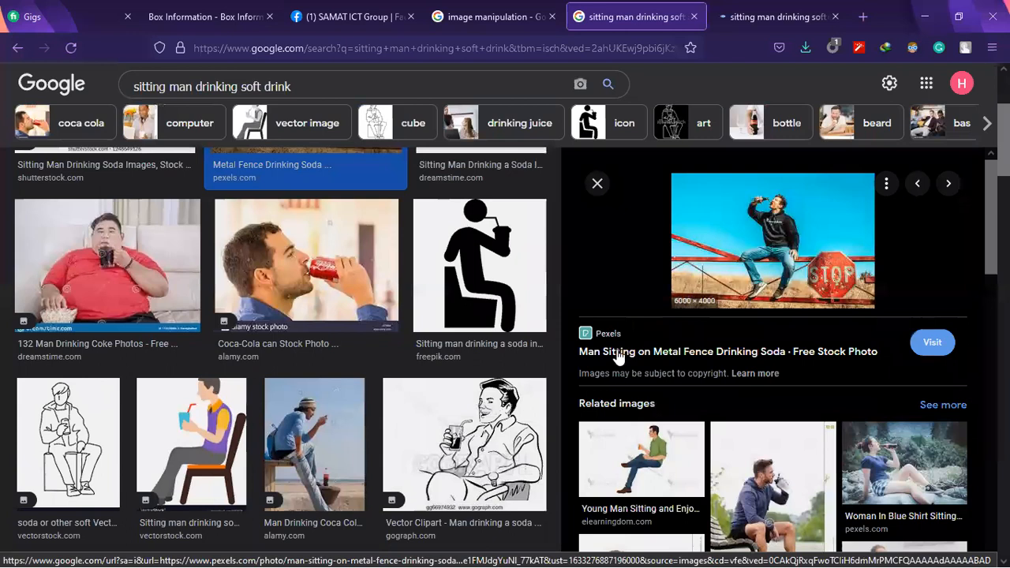
pyautogui.middleClick(618, 358)
# Preview the young man drinking Coke on the grass, and open the cross-legged man's 123RF page in a new tab
pyautogui.scroll(-8, 237, 382)
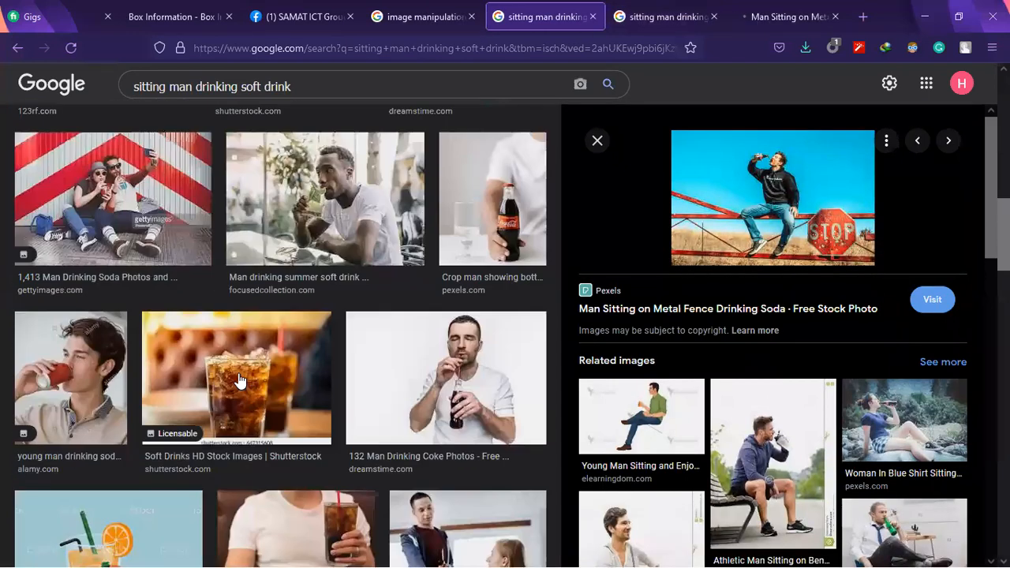
pyautogui.scroll(-7, 237, 381)
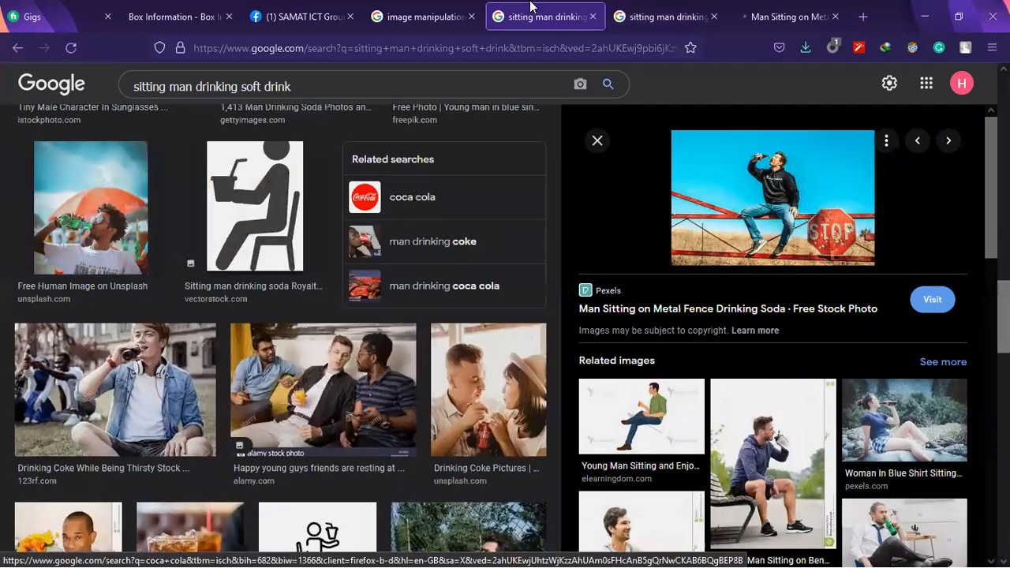
pyautogui.click(166, 432)
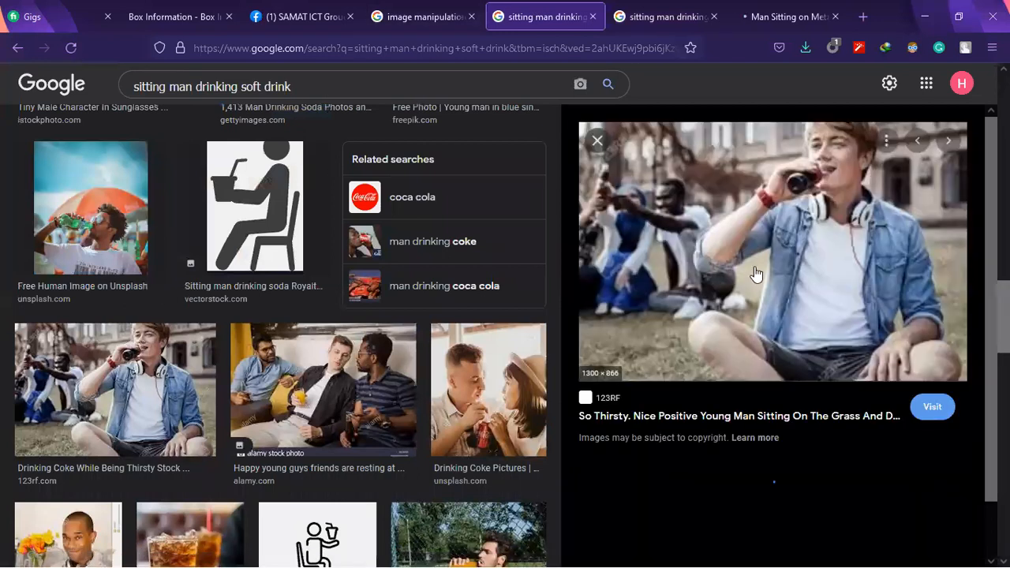
pyautogui.click(631, 10)
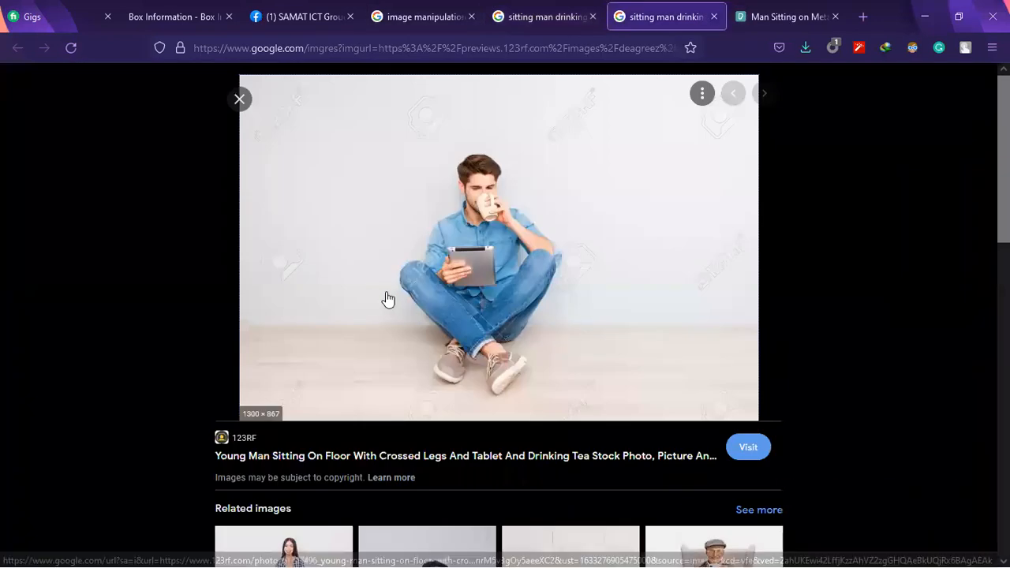
pyautogui.middleClick(276, 462)
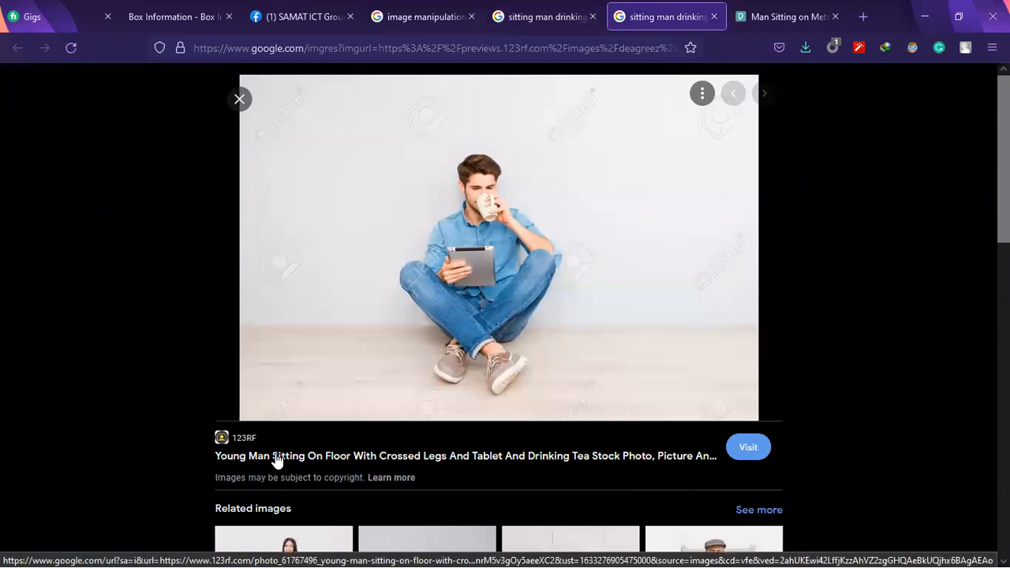
# Download the photo of the man sitting on the metal fence from Pexels and save the JPEG file
pyautogui.click(769, 12)
pyautogui.scroll(-1, 434, 385)
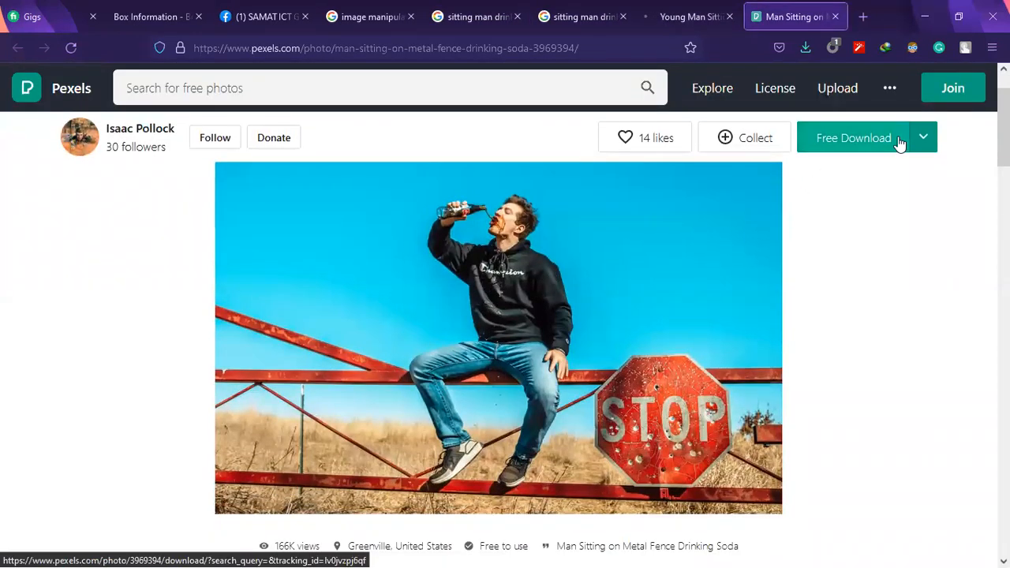
pyautogui.click(839, 140)
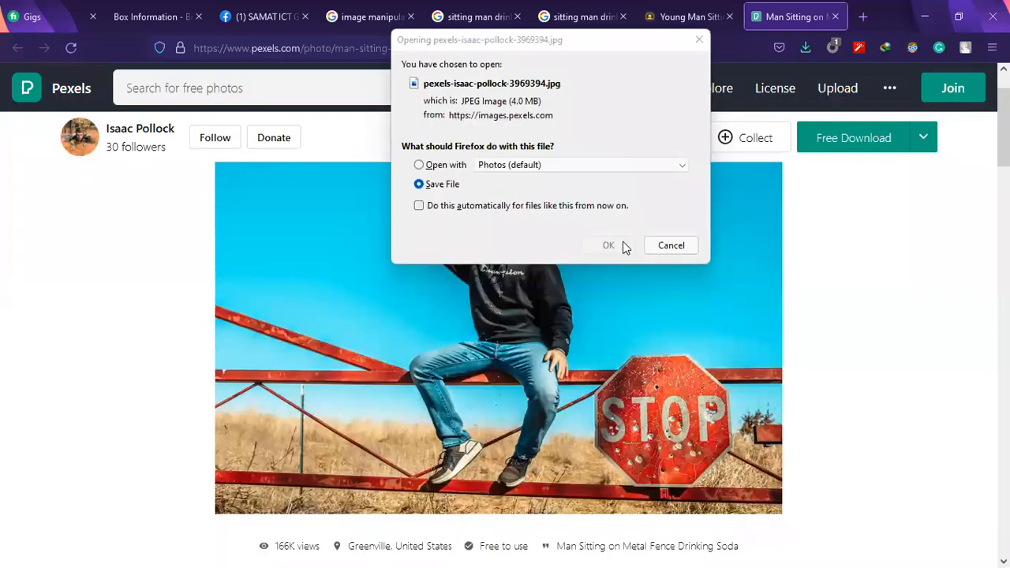
pyautogui.click(603, 243)
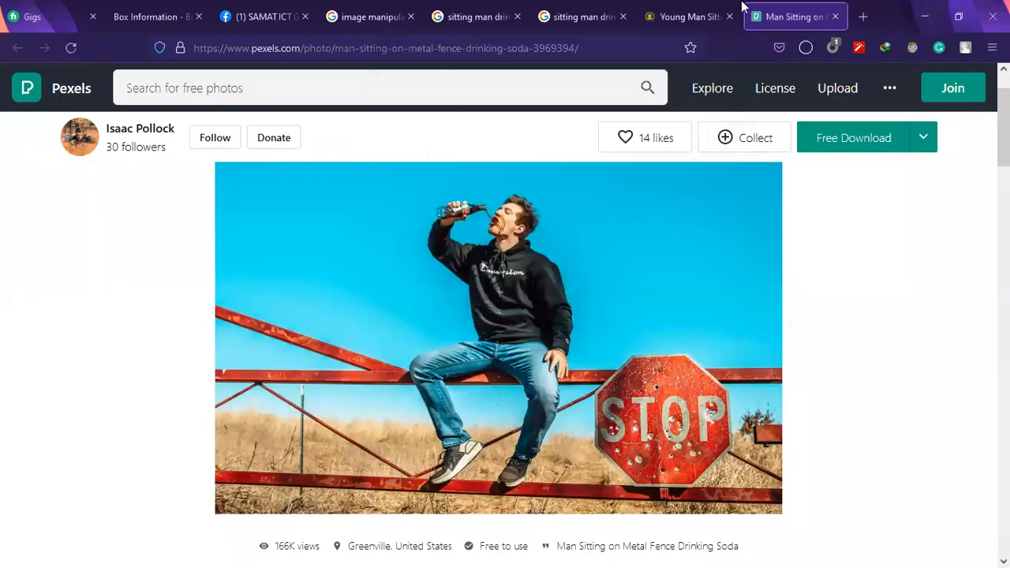
# Examine the 123RF page of the man sitting cross-legged with a tablet, including its download sizes
pyautogui.click(686, 16)
pyautogui.scroll(-3, 445, 411)
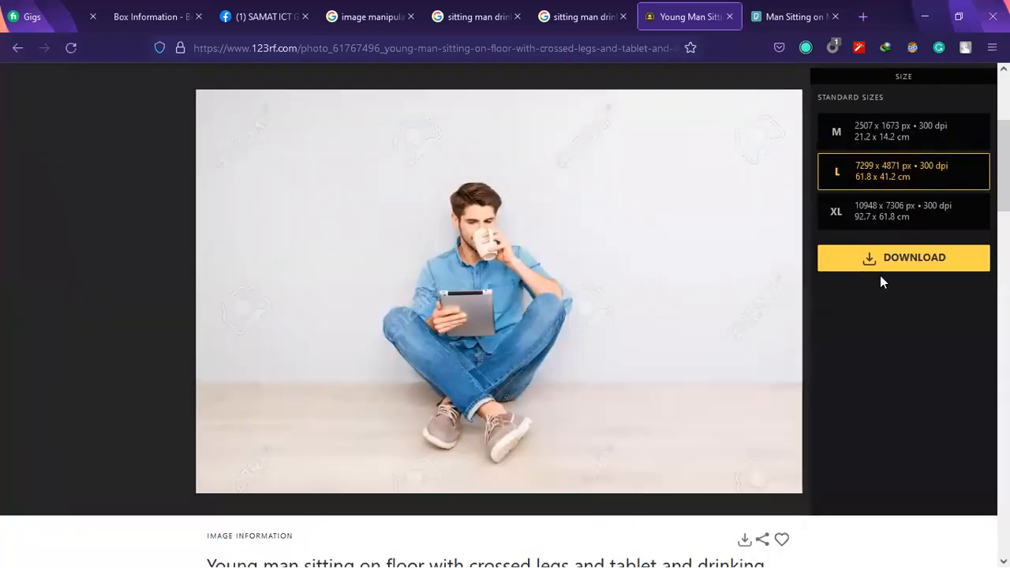
pyautogui.scroll(1, 880, 276)
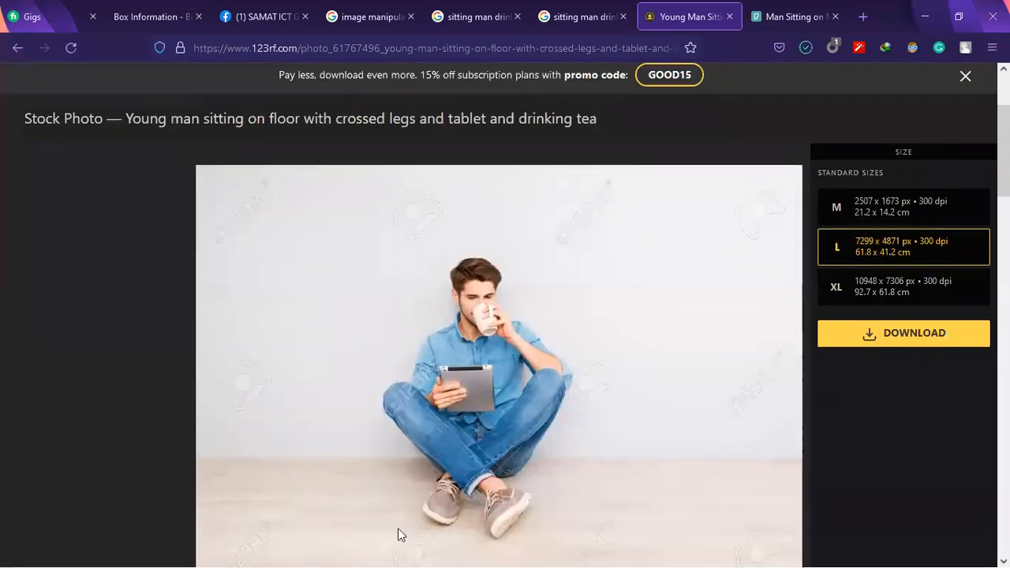
# Close the 123RF, Pexels and duplicate search tabs, and review the image manipulation example of the man on a Coca-Cola can at sea
pyautogui.hotkey('ctrl', 'Tab')
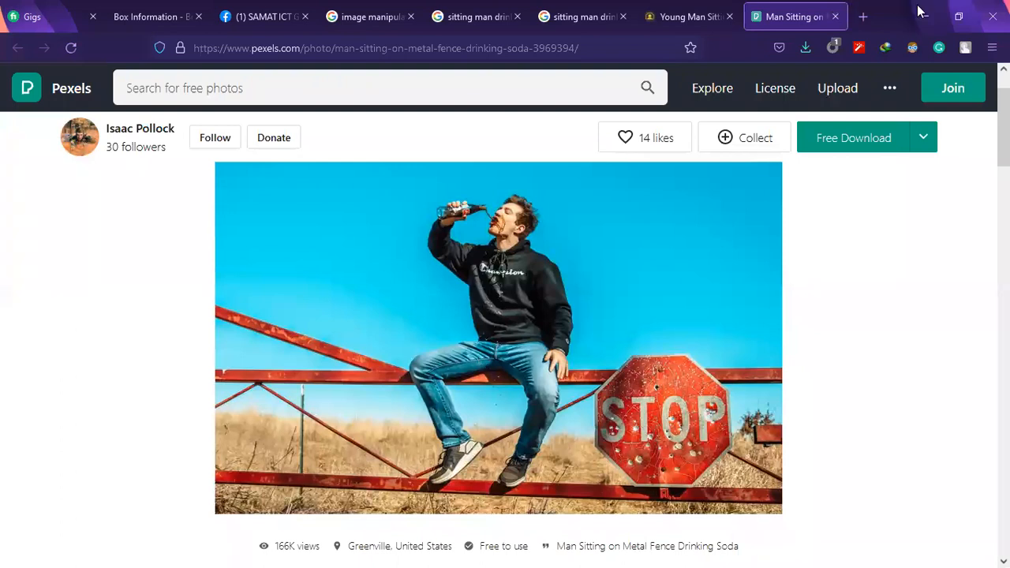
pyautogui.click(615, 6)
pyautogui.hotkey('ctrl', 'shift', 'Tab')
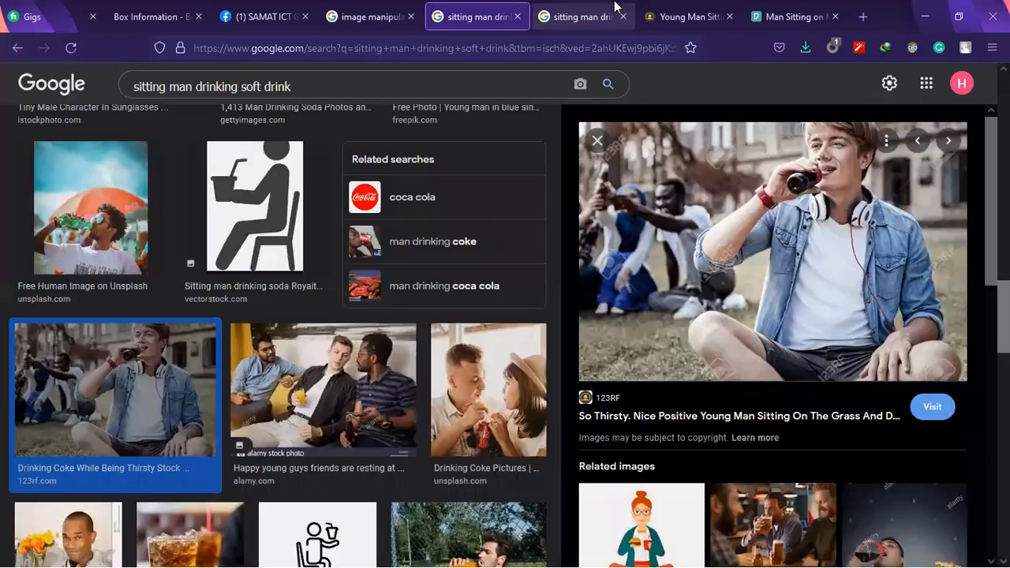
pyautogui.click(623, 15)
pyautogui.click(623, 16)
pyautogui.click(622, 16)
pyautogui.click(444, 9)
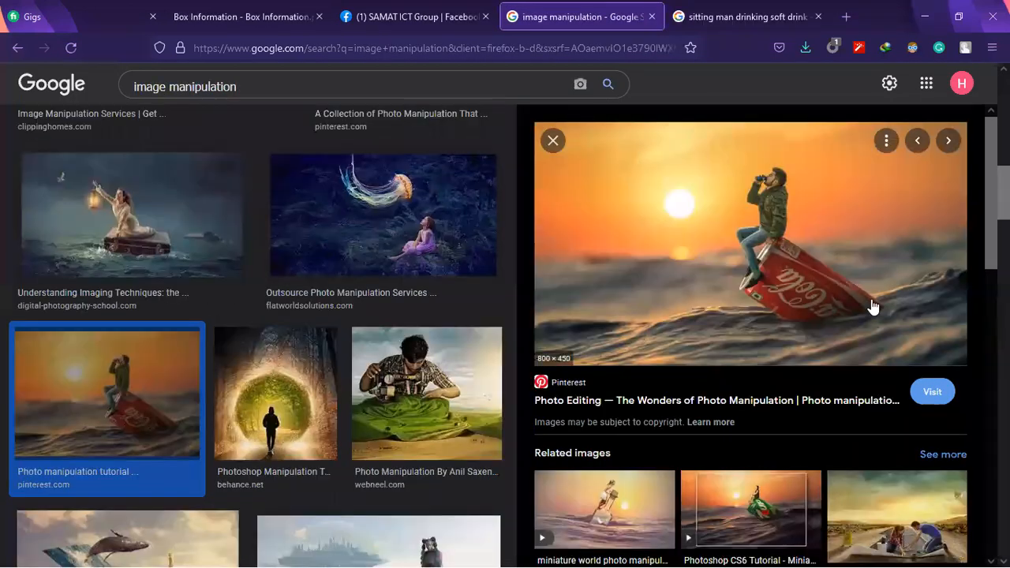
pyautogui.scroll(3, 660, 254)
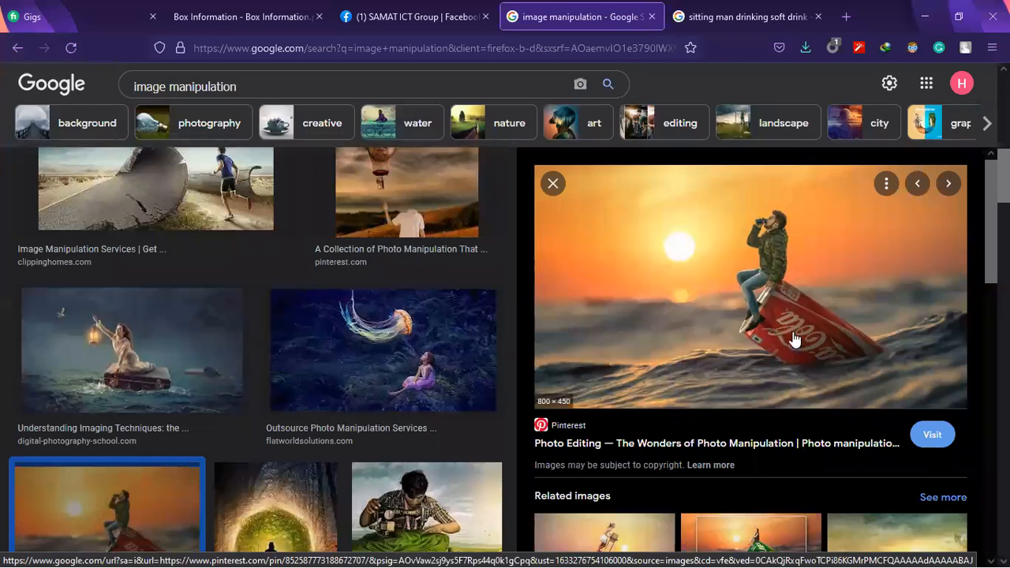
# Replace the sitting man image search with a Google Images search for "coca cola can"
pyautogui.click(700, 14)
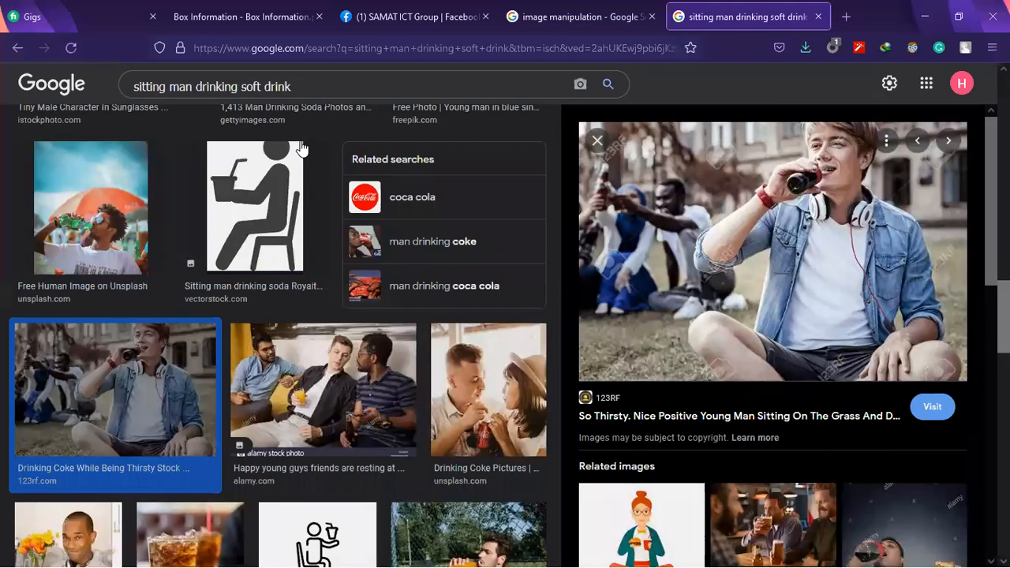
pyautogui.click(318, 51)
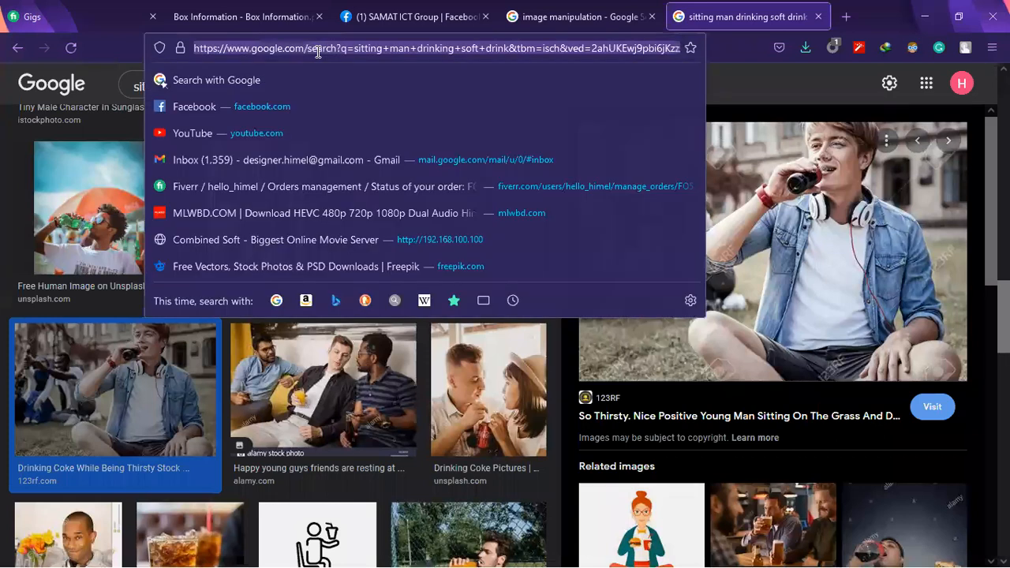
pyautogui.click(7, 117)
pyautogui.write('co')
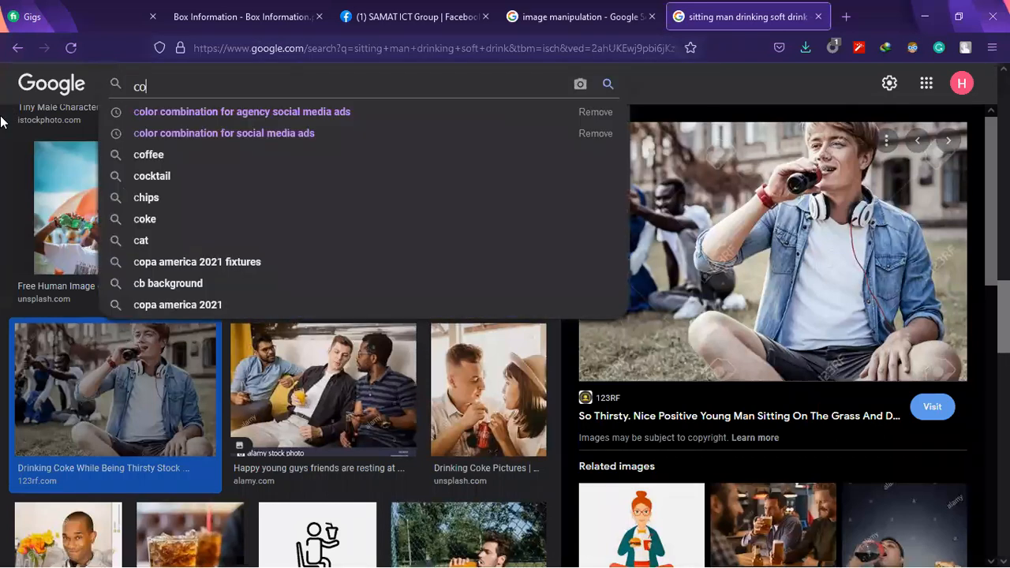
pyautogui.write('ca c')
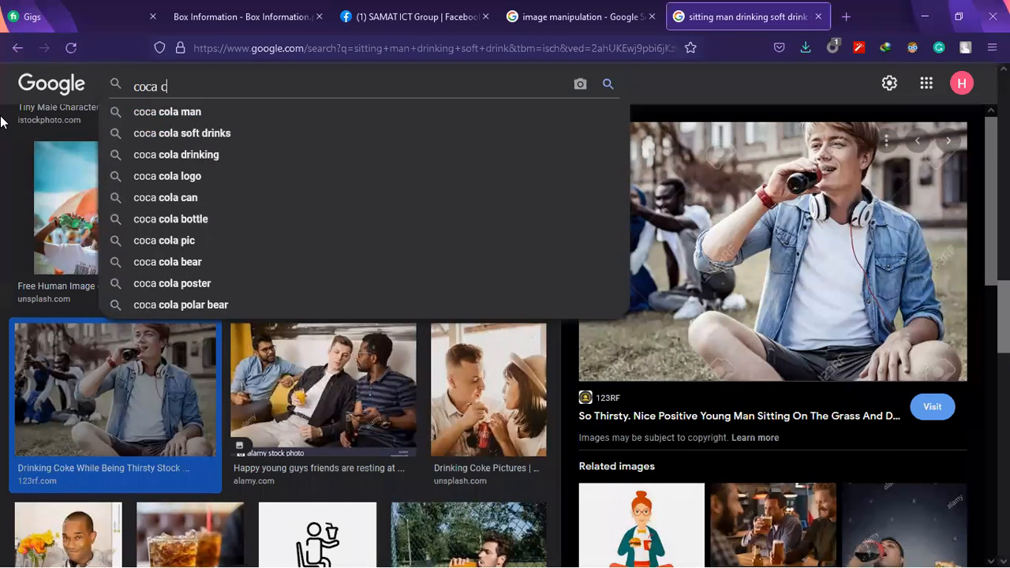
pyautogui.write('ola ')
pyautogui.write('cam')
pyautogui.press('BackSpace')
pyautogui.write('n')
pyautogui.press('Return')
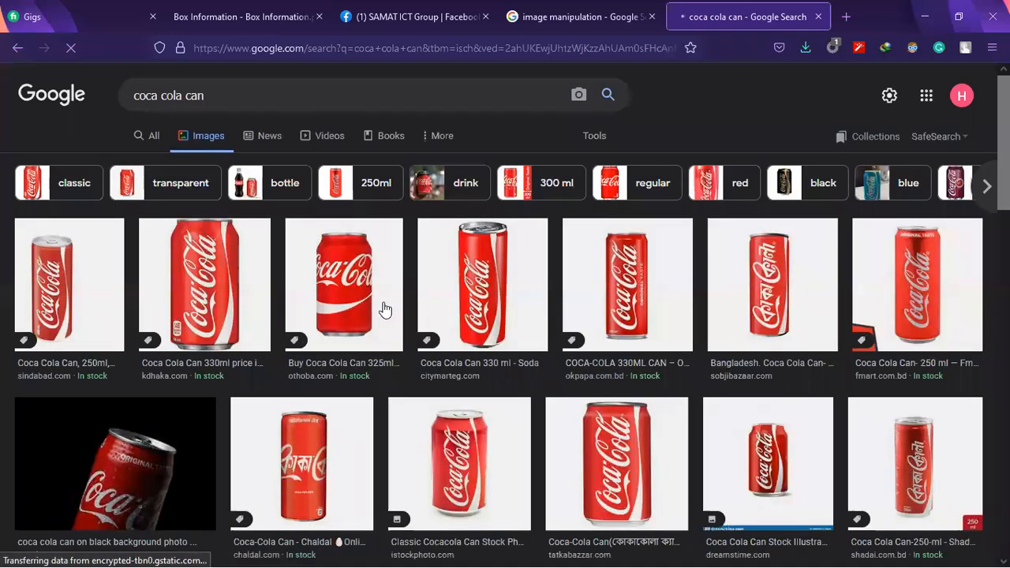
# Preview the Unsplash photo of the tilted Coca-Cola can on a black background
pyautogui.click(580, 16)
pyautogui.click(754, 8)
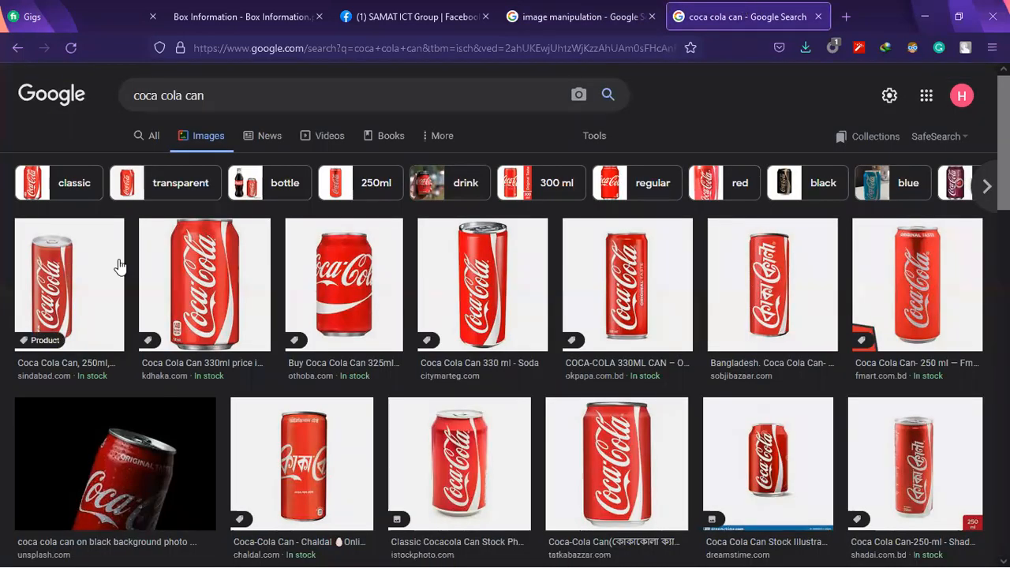
pyautogui.scroll(-1, 181, 370)
pyautogui.click(166, 324)
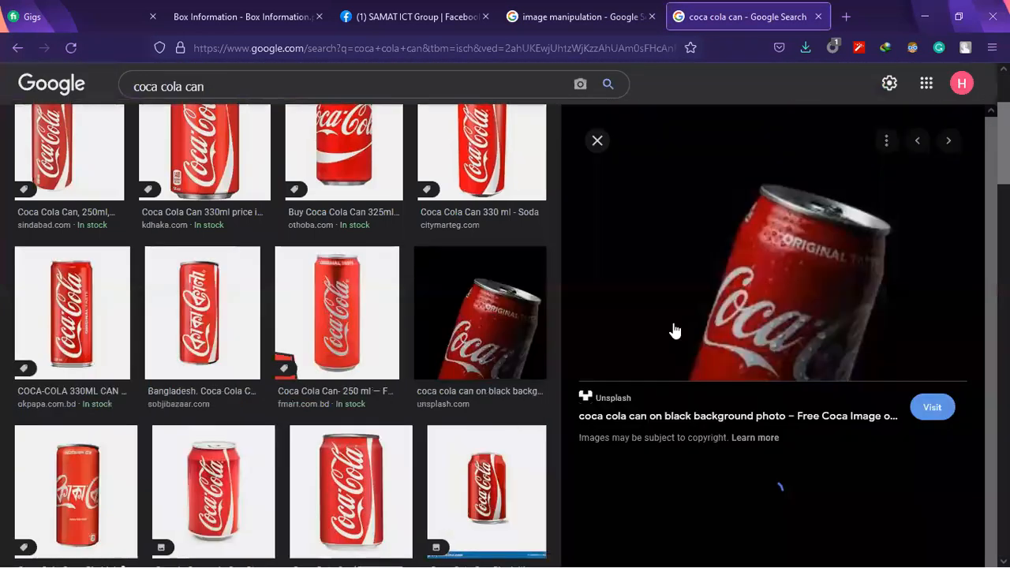
pyautogui.scroll(2, 192, 371)
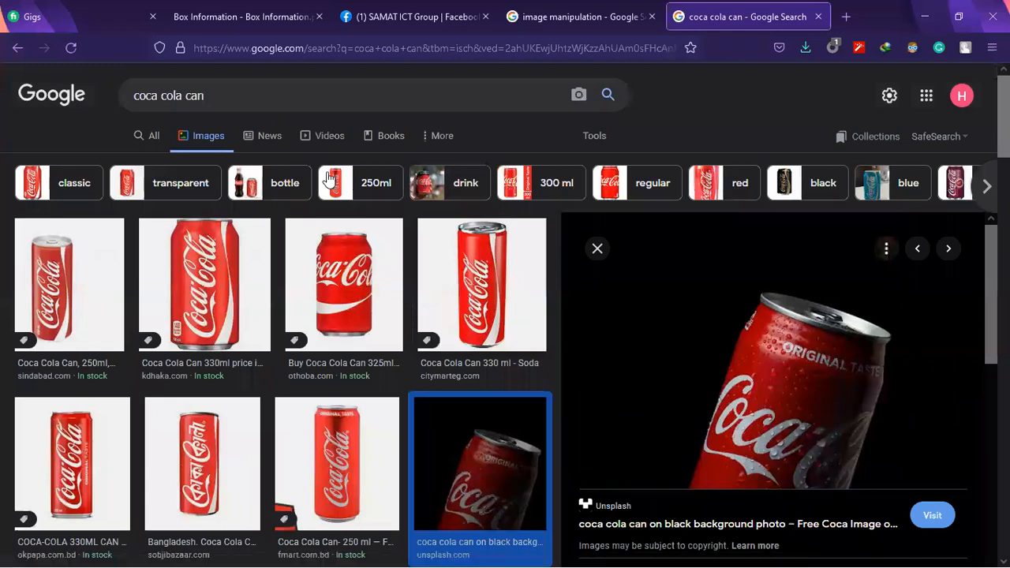
# Search for PNG versions of the Coca-Cola can and browse the transparent can images
pyautogui.click(385, 95)
pyautogui.write('bn png')
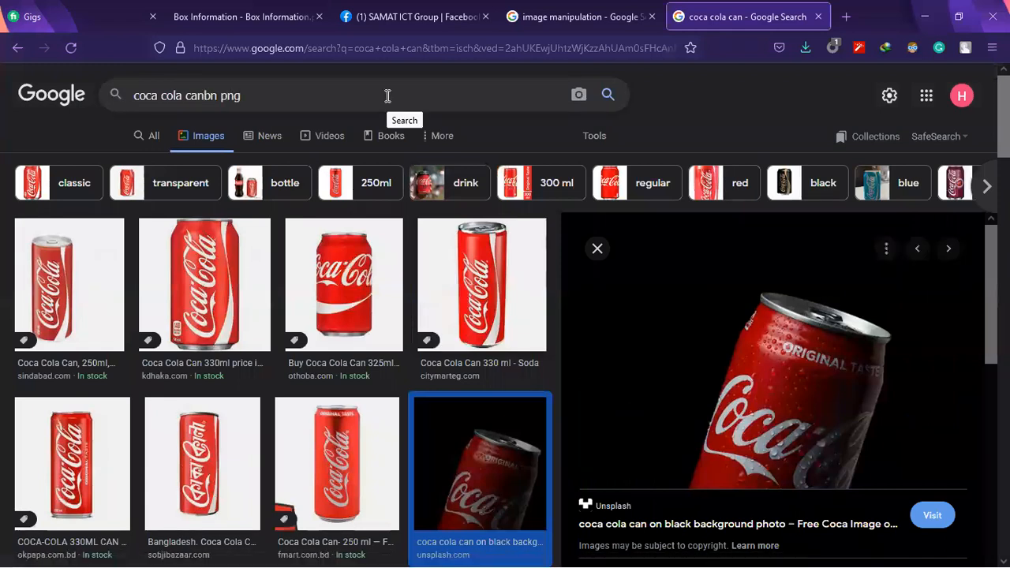
pyautogui.press('Return')
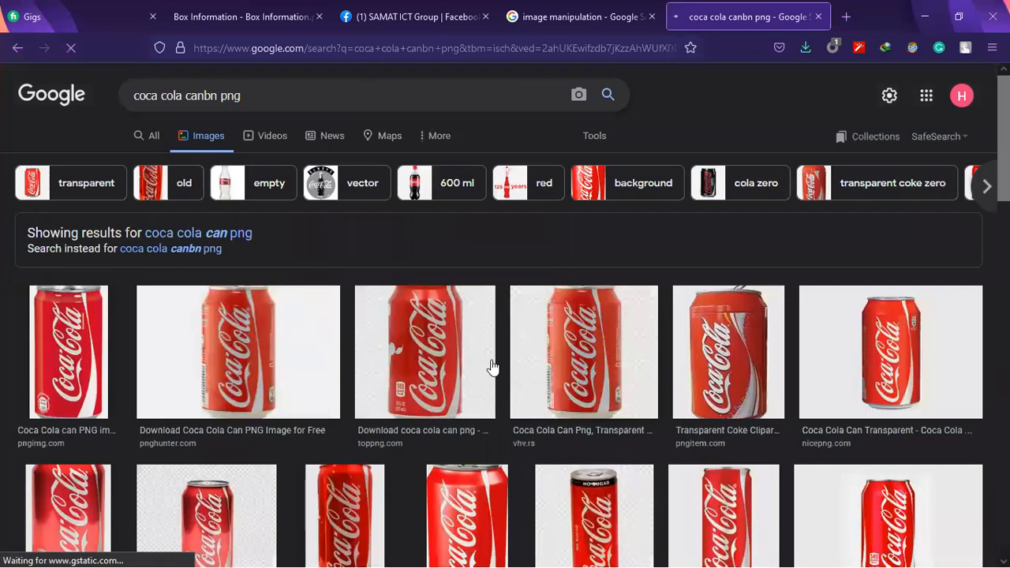
pyautogui.scroll(-3, 428, 349)
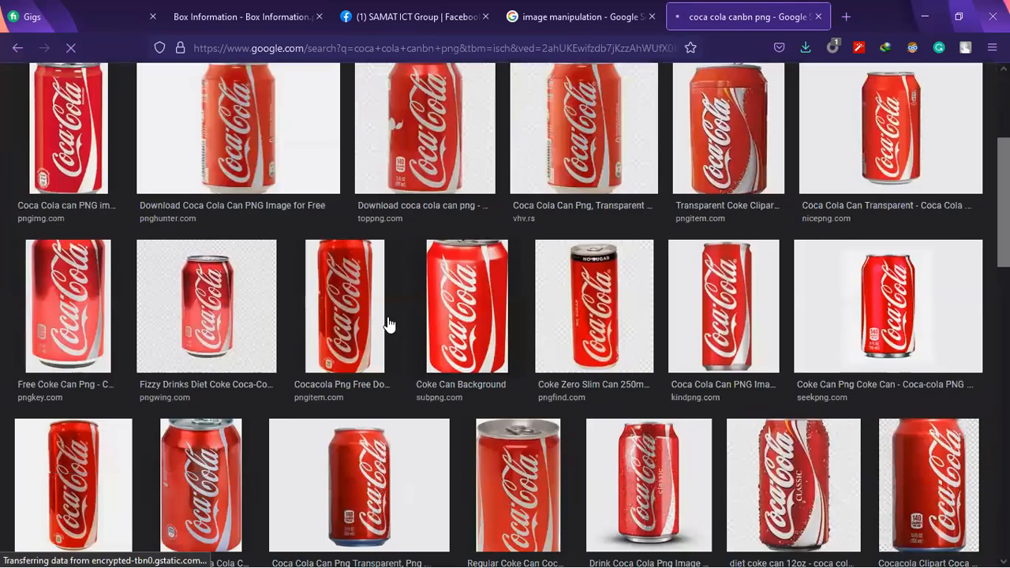
pyautogui.scroll(-3, 390, 324)
pyautogui.scroll(6, 451, 262)
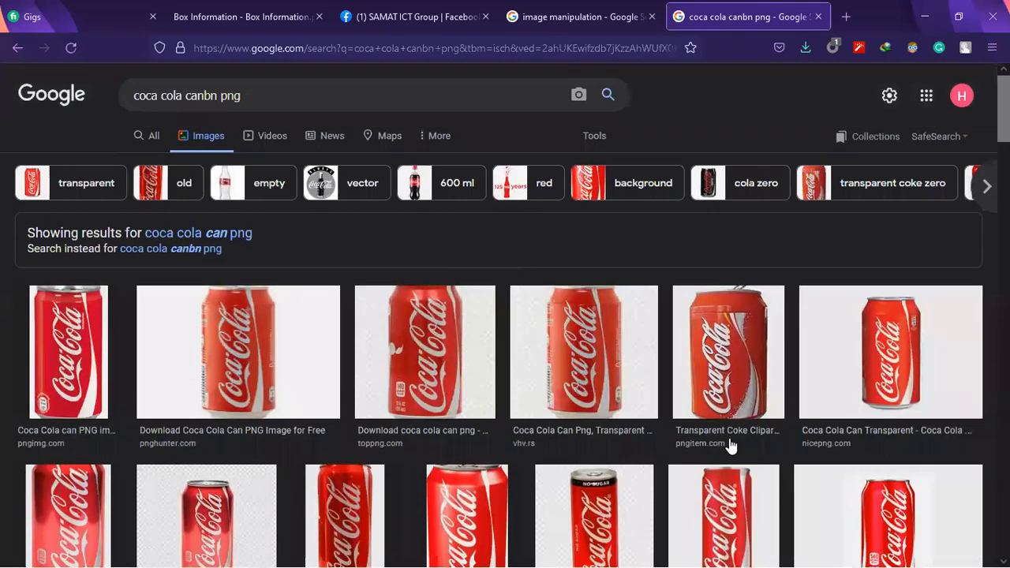
pyautogui.scroll(-4, 730, 446)
pyautogui.scroll(-4, 727, 418)
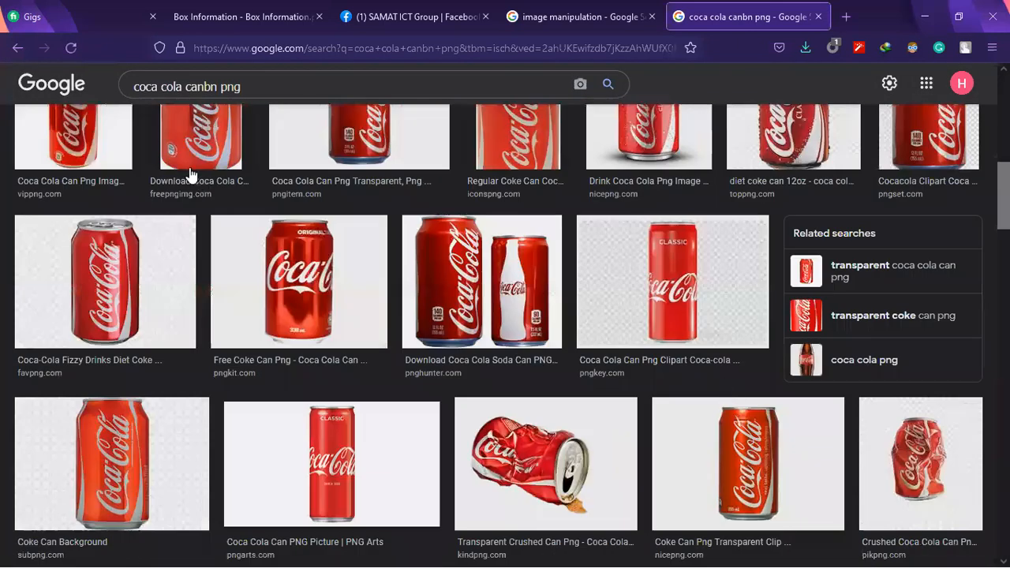
pyautogui.scroll(-5, 198, 182)
# Return to the "coca cola can" results and save the Unsplash can photo on black as a JPEG in Downloads
pyautogui.click(17, 48)
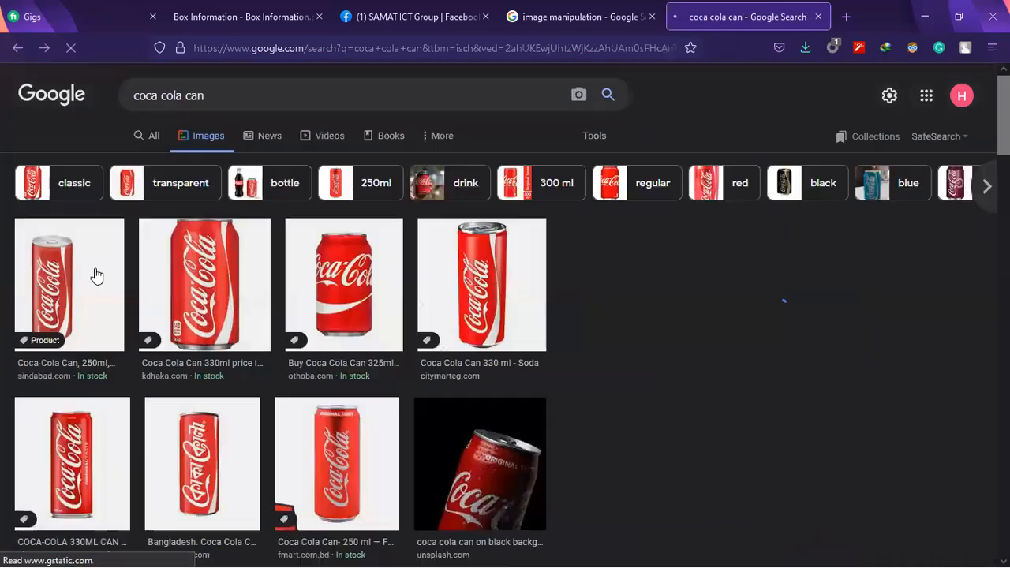
pyautogui.click(444, 354)
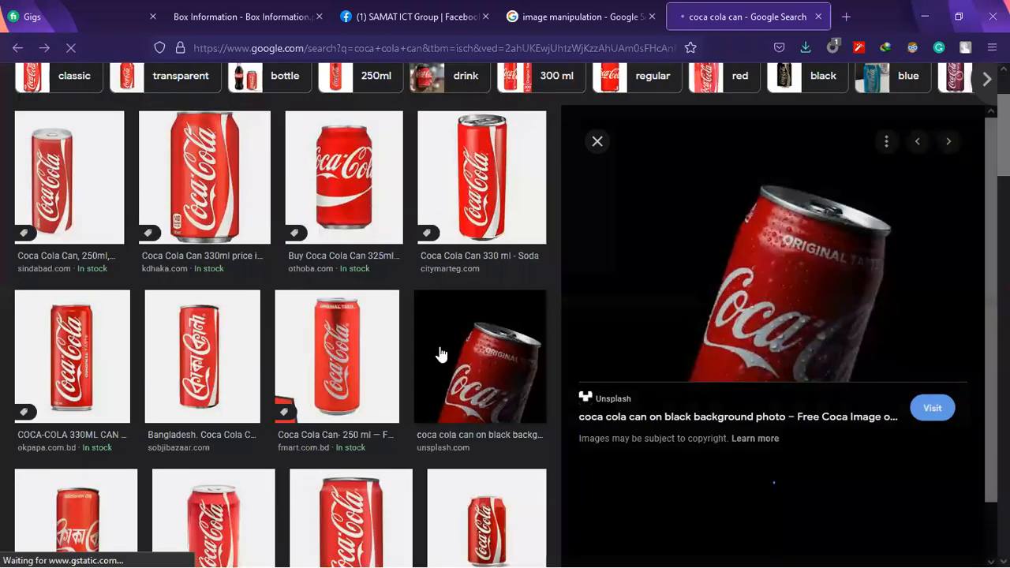
pyautogui.rightClick(781, 373)
pyautogui.click(812, 386)
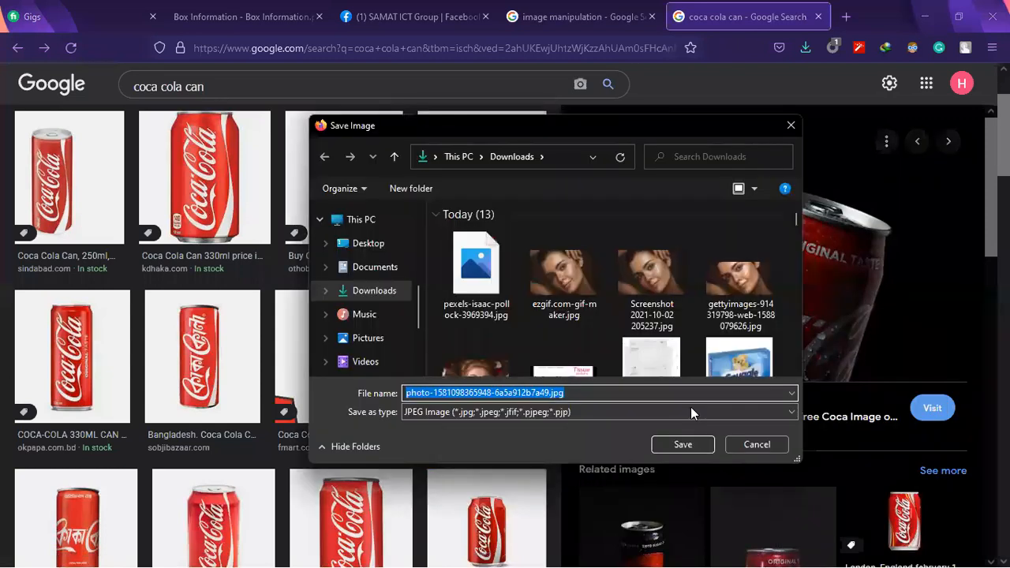
pyautogui.click(690, 444)
# Browse the related can images, preview the 1920 × 1080 Wallpapers Book Coke wallpaper, and look through more can photos
pyautogui.scroll(-3, 712, 354)
pyautogui.scroll(-3, 718, 337)
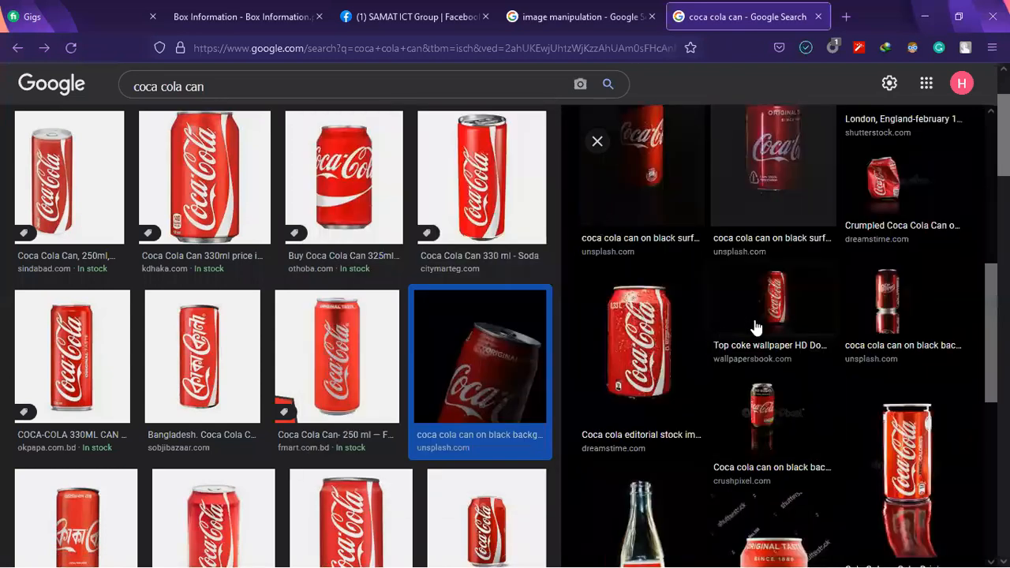
pyautogui.scroll(-3, 821, 304)
pyautogui.scroll(3, 810, 369)
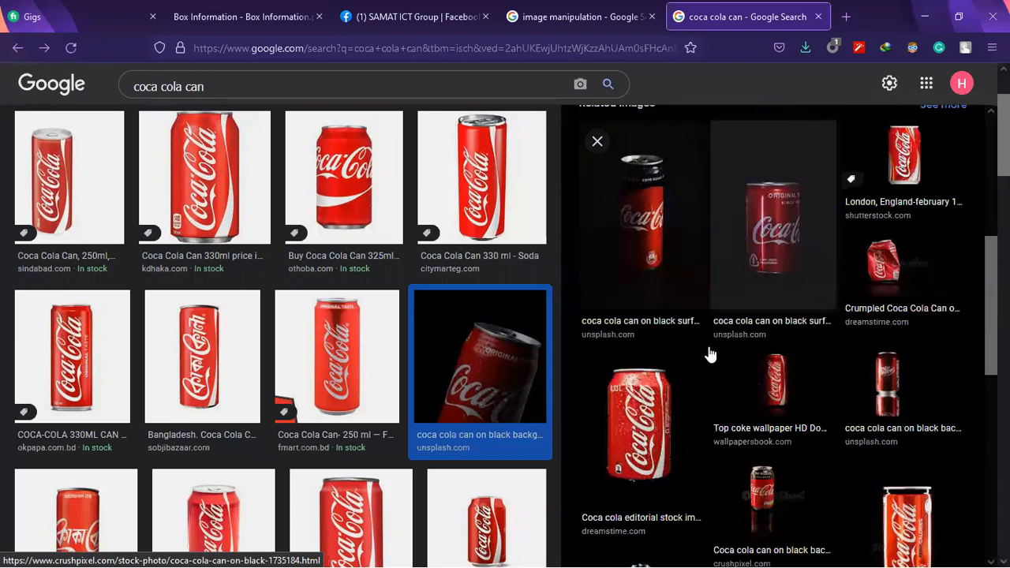
pyautogui.click(710, 355)
pyautogui.scroll(2, 732, 392)
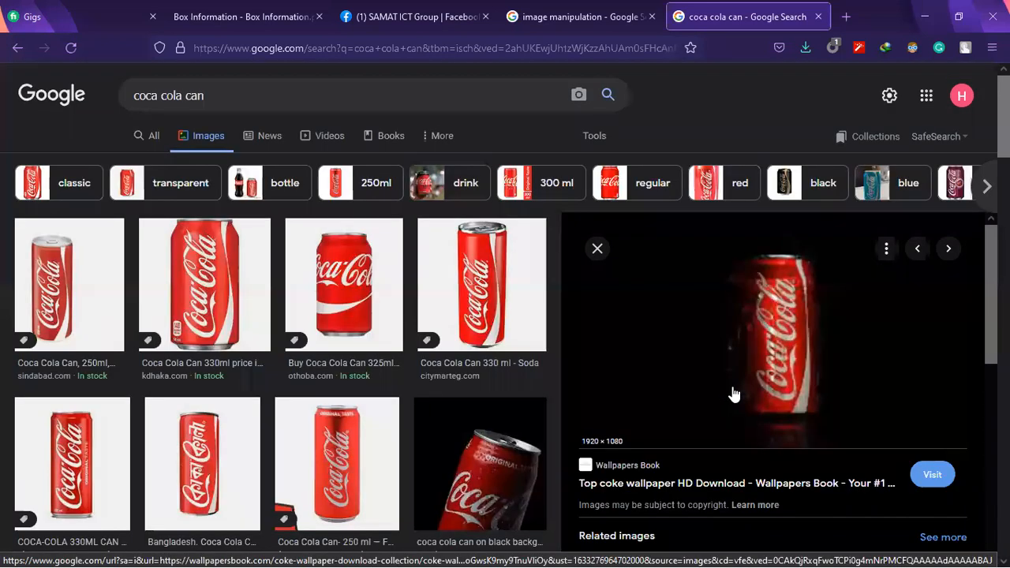
pyautogui.scroll(-3, 730, 387)
pyautogui.scroll(-4, 727, 373)
pyautogui.scroll(-3, 442, 330)
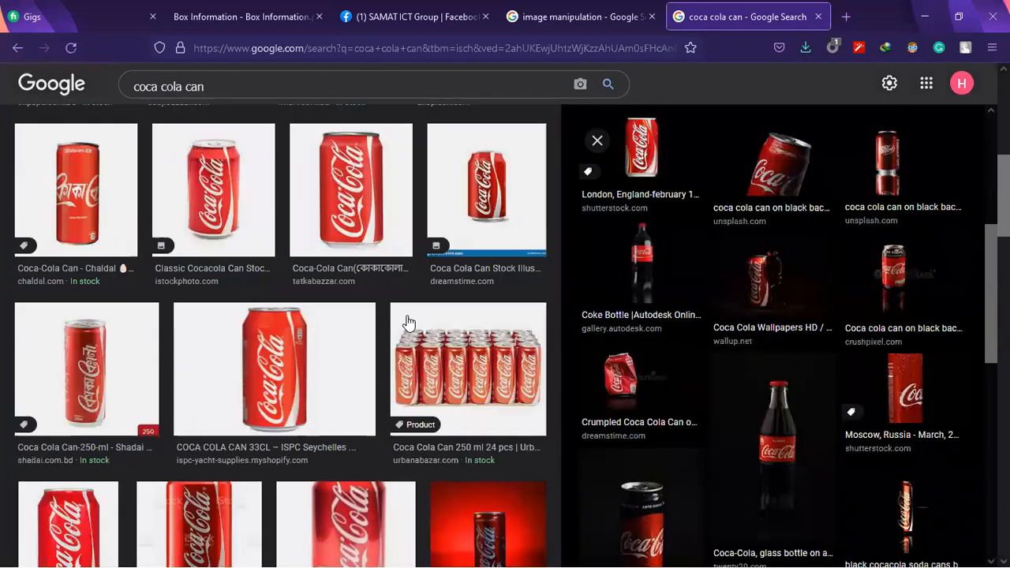
# Replace the can search with an image search for "sea water"
pyautogui.moveTo(330, 79); pyautogui.dragTo(7, 104)
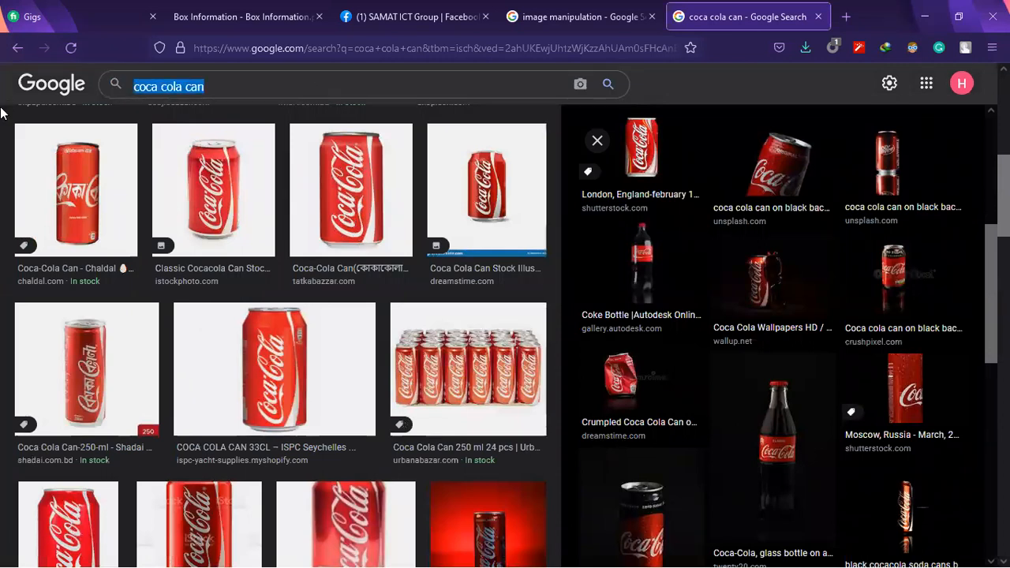
pyautogui.write('sea')
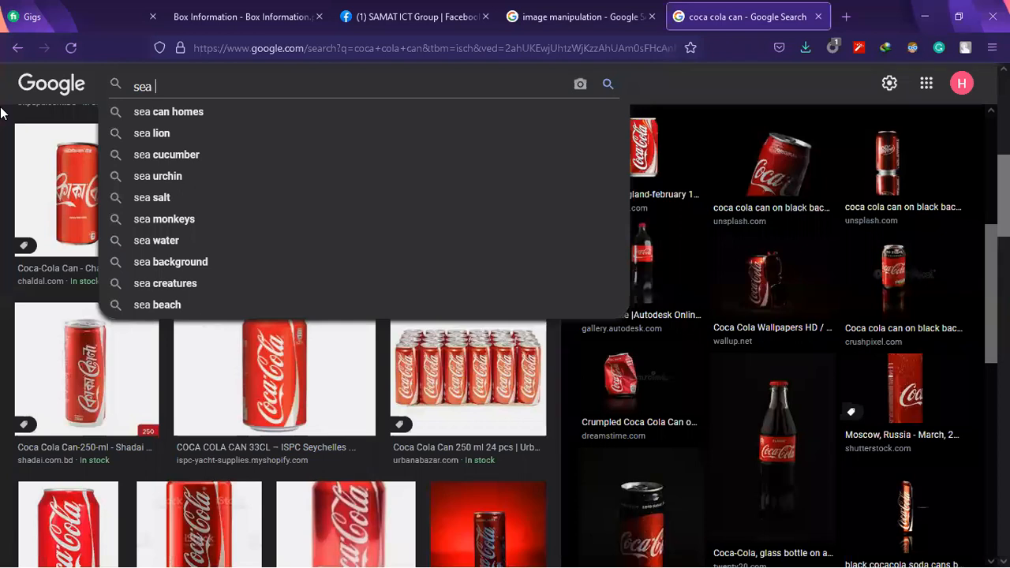
pyautogui.press('Down')
pyautogui.press('Down')
pyautogui.press('Down')
pyautogui.press('Down')
pyautogui.press('Down')
pyautogui.press('Down')
pyautogui.press('Down')
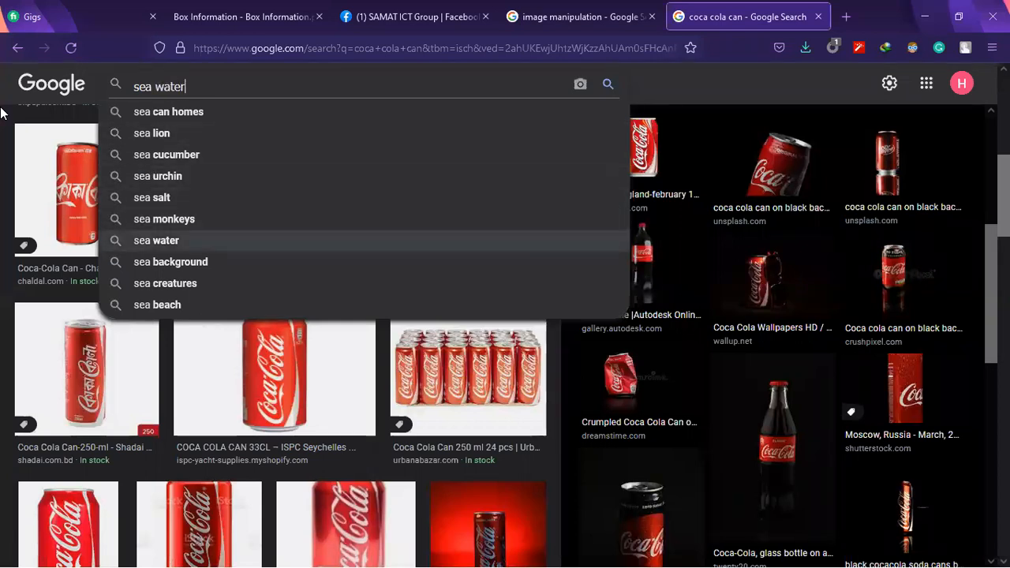
pyautogui.press('Return')
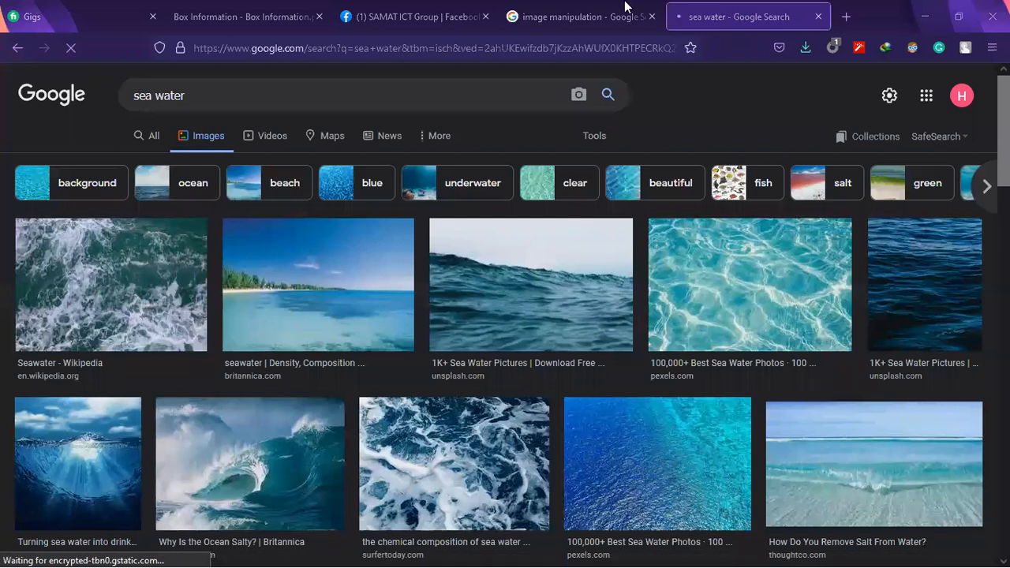
# Compare the sea water image results with the Coca-Cola can manipulation example and look through them for a matching sea background
pyautogui.hotkey('ctrl', 'shift', 'Tab')
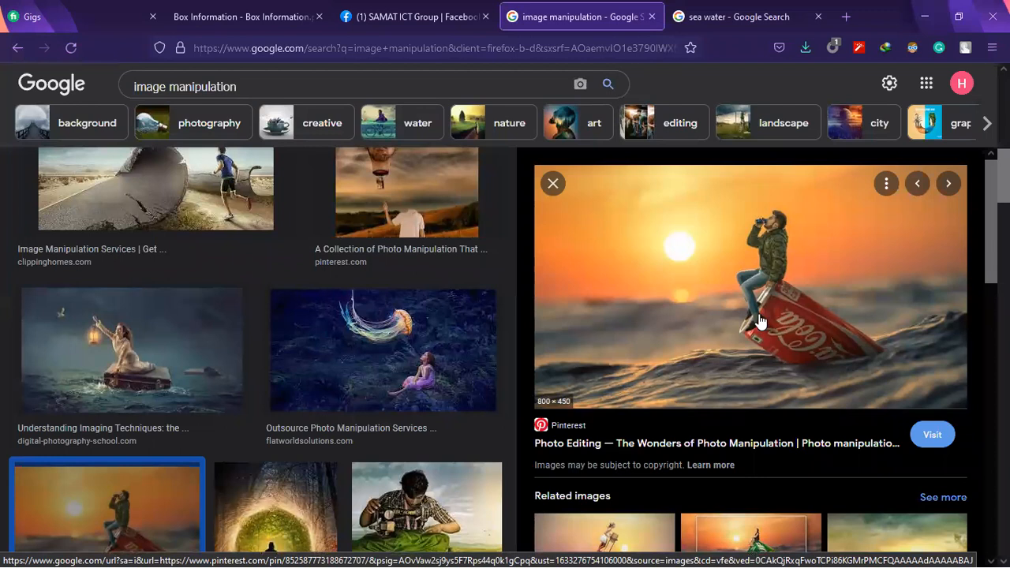
pyautogui.click(753, 12)
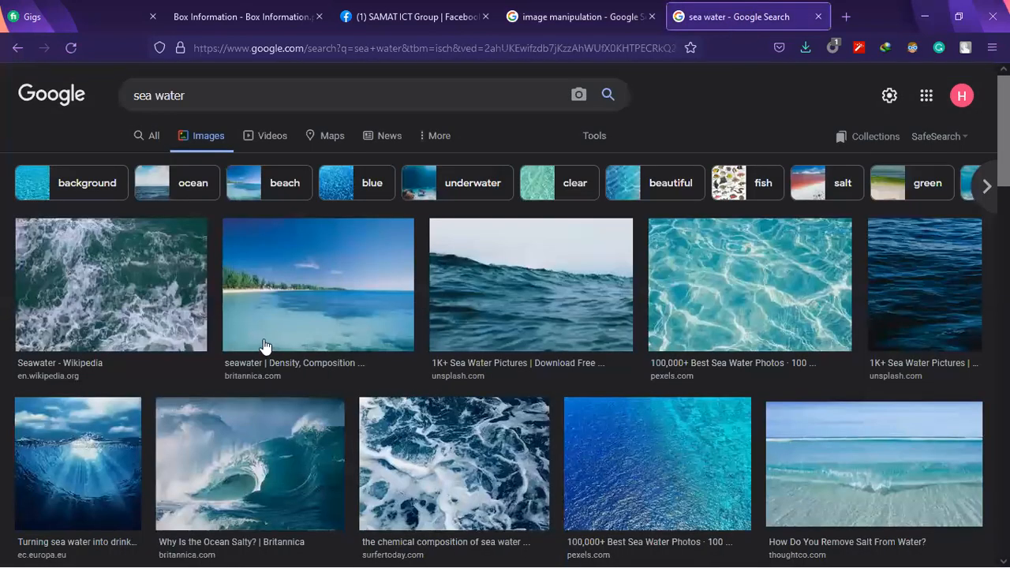
pyautogui.scroll(-2, 274, 345)
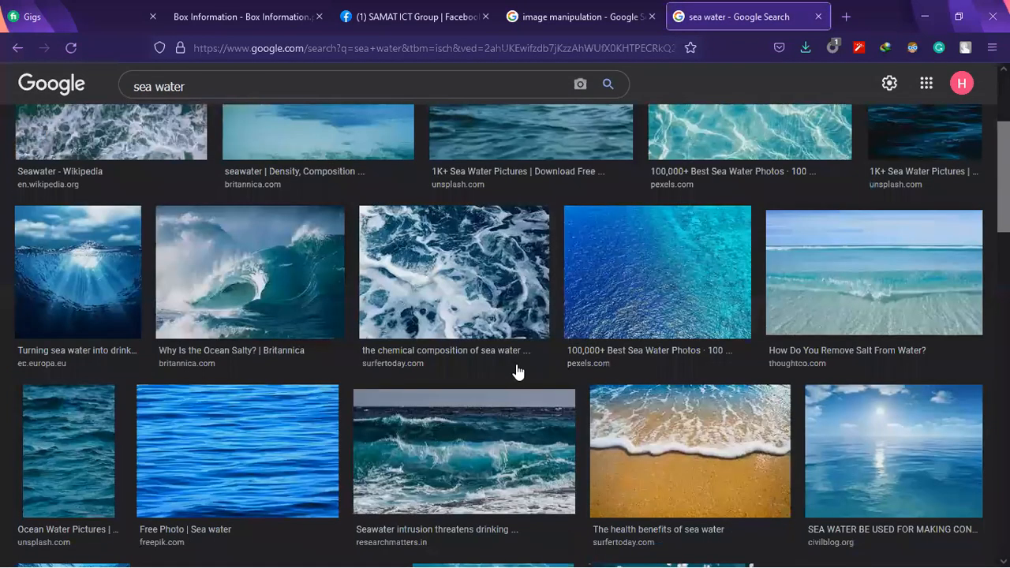
pyautogui.scroll(1, 518, 372)
pyautogui.click(559, 6)
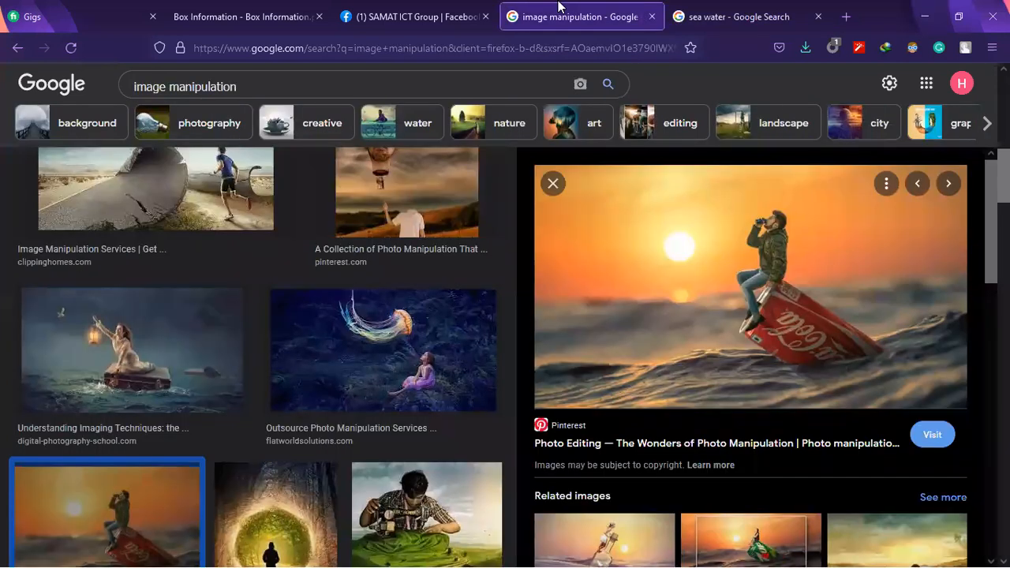
pyautogui.click(741, 17)
pyautogui.scroll(-2, 100, 304)
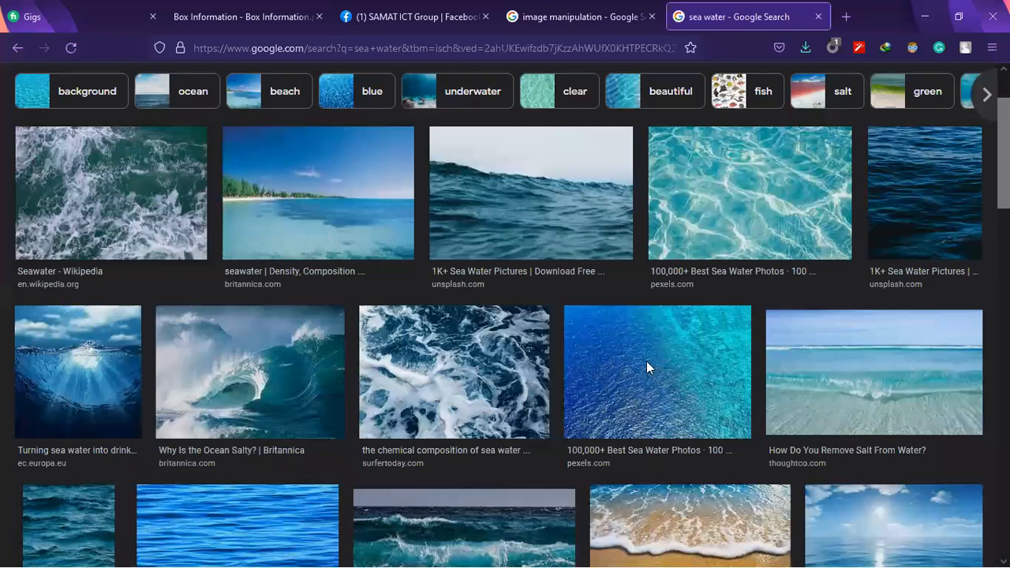
pyautogui.scroll(-10, 263, 354)
pyautogui.scroll(-5, 339, 320)
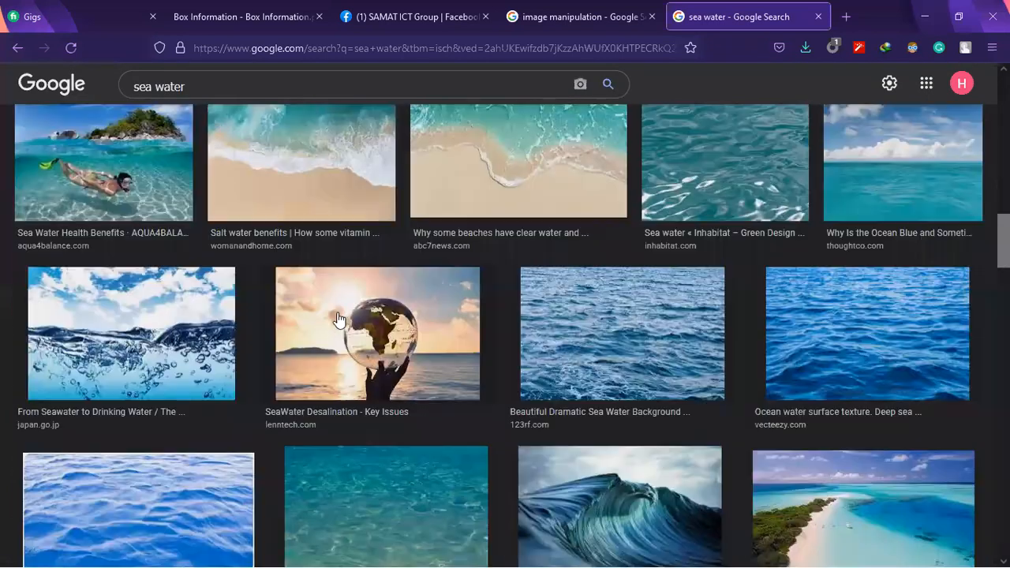
pyautogui.scroll(-5, 445, 347)
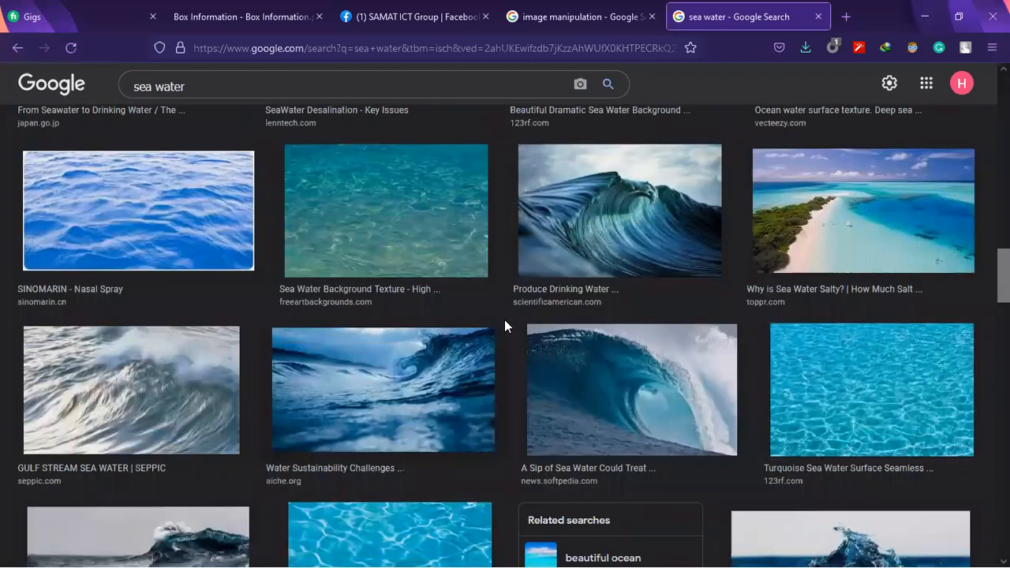
pyautogui.scroll(-4, 505, 327)
pyautogui.scroll(-5, 510, 321)
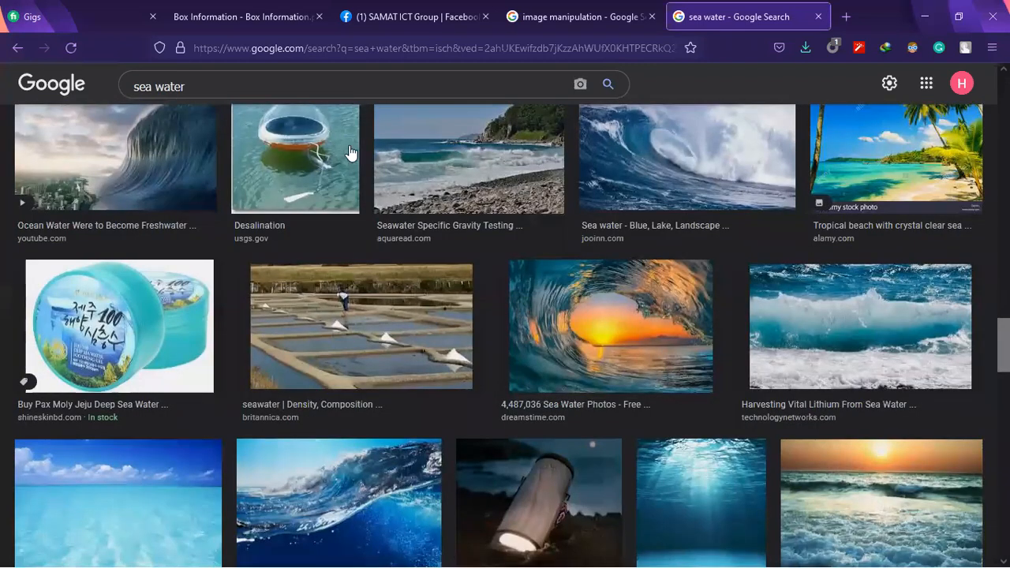
# Change the image search from sea water to "sea sunset"
pyautogui.doubleClick(159, 83)
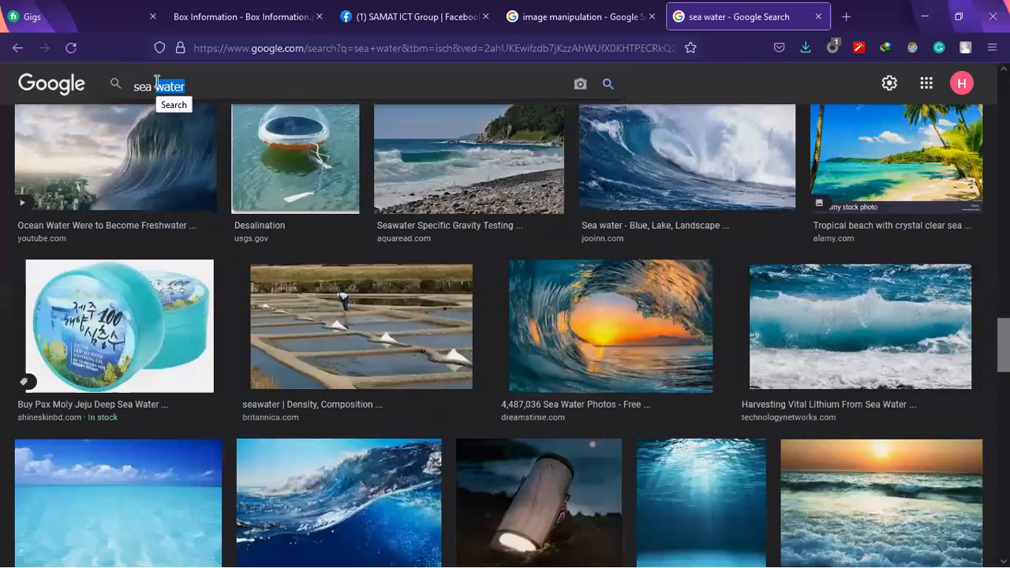
pyautogui.write('sunset')
pyautogui.press('Return')
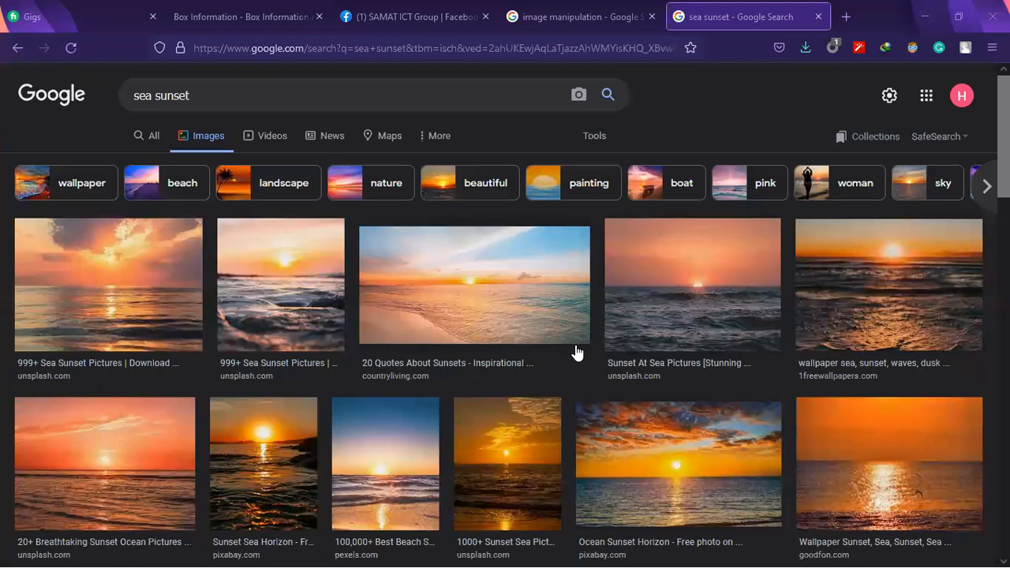
# Open the Unsplash page of the sunset photo with dark waves in a new tab and save the free photo as a JPEG
pyautogui.click(323, 311)
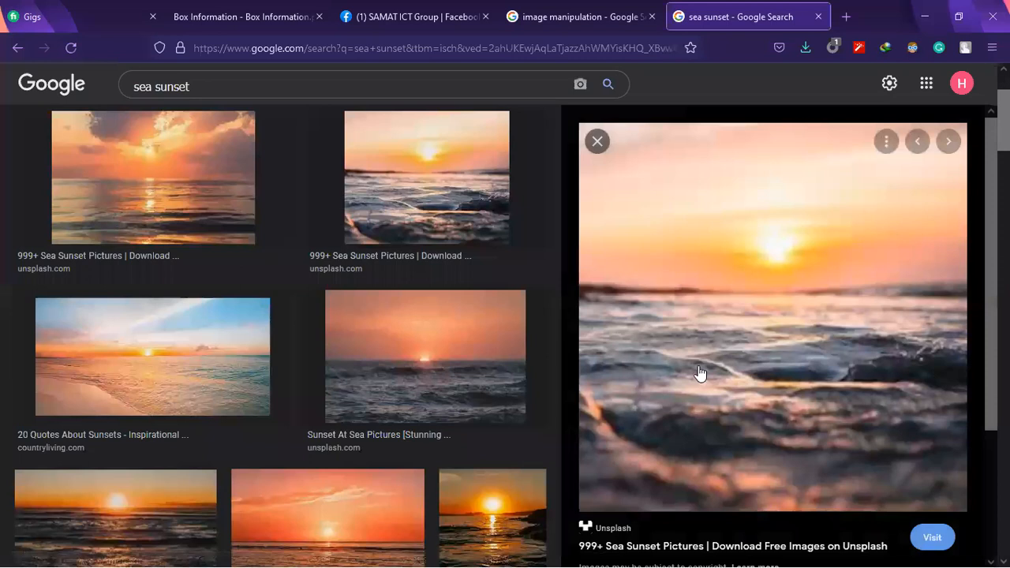
pyautogui.rightClick(808, 303)
pyautogui.click(616, 421)
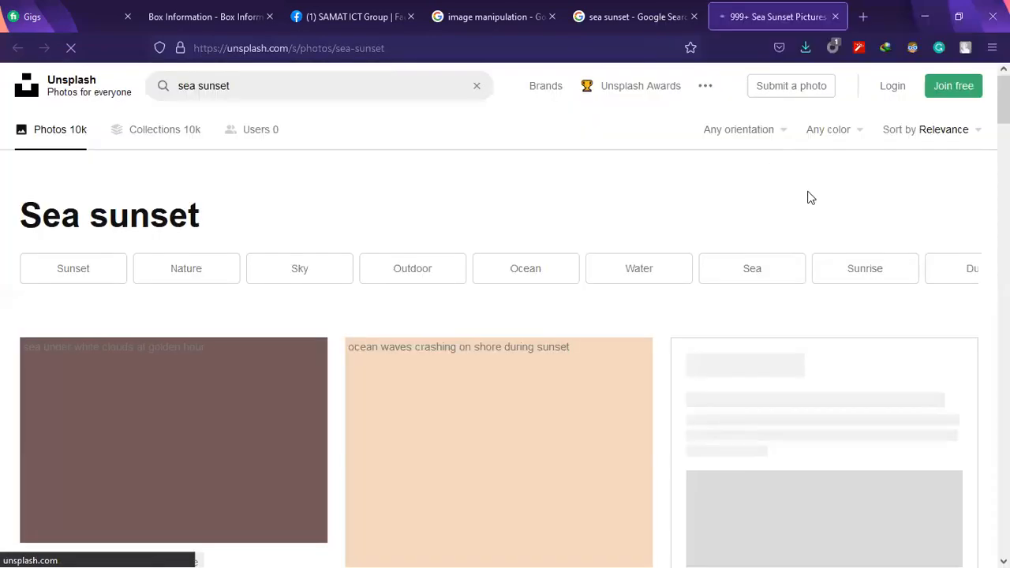
pyautogui.scroll(-2, 661, 254)
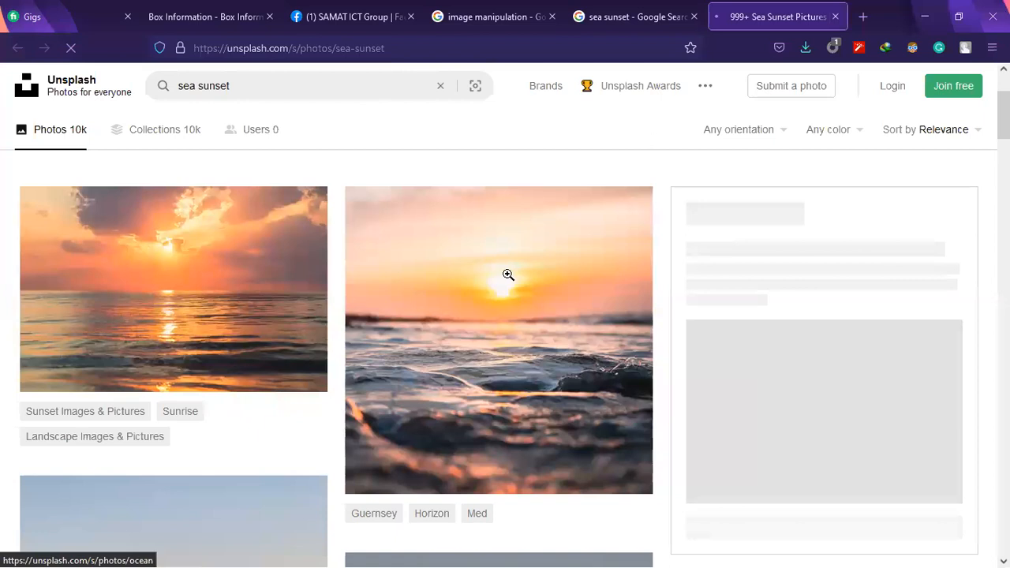
pyautogui.click(500, 266)
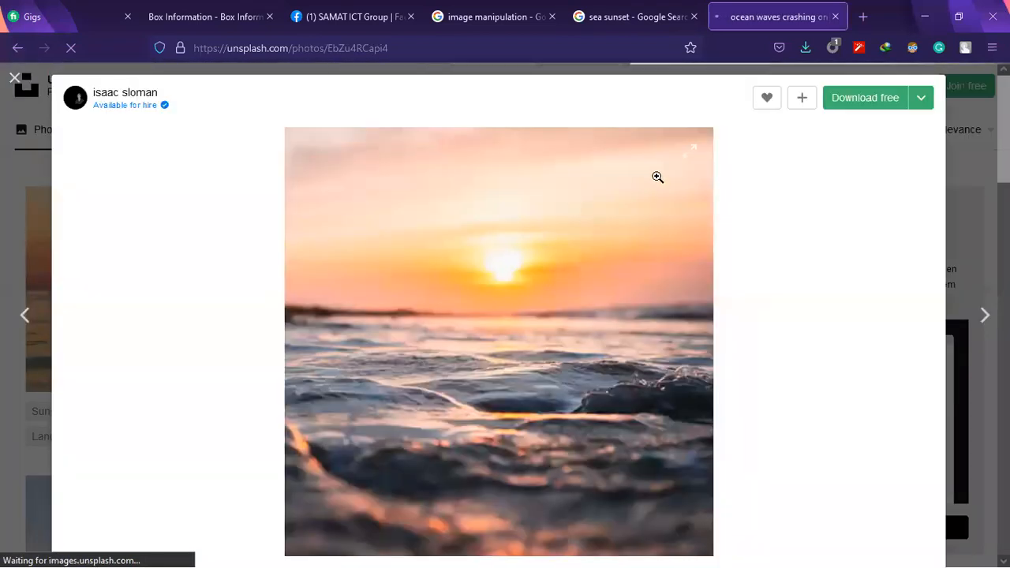
pyautogui.click(873, 109)
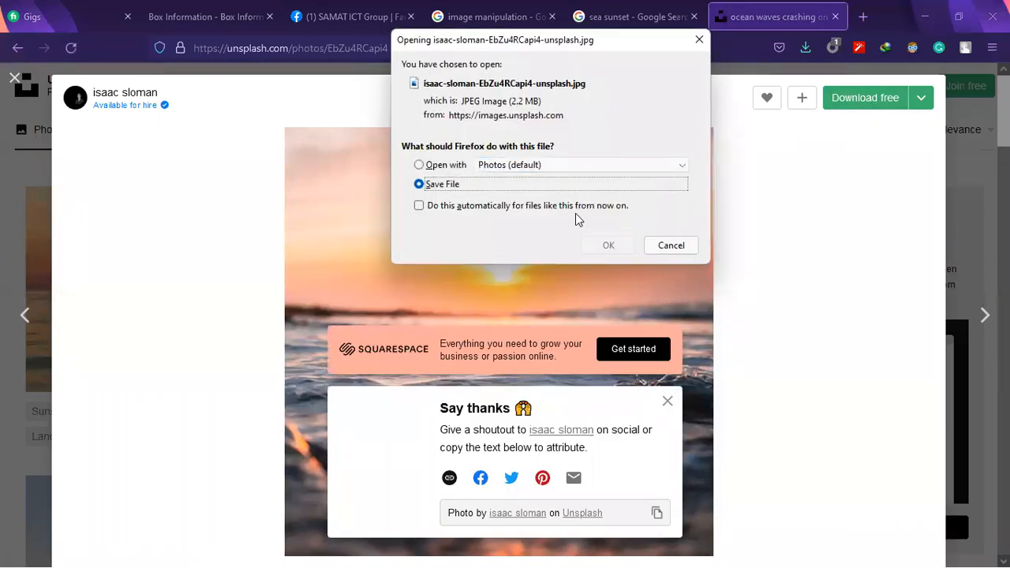
pyautogui.click(608, 247)
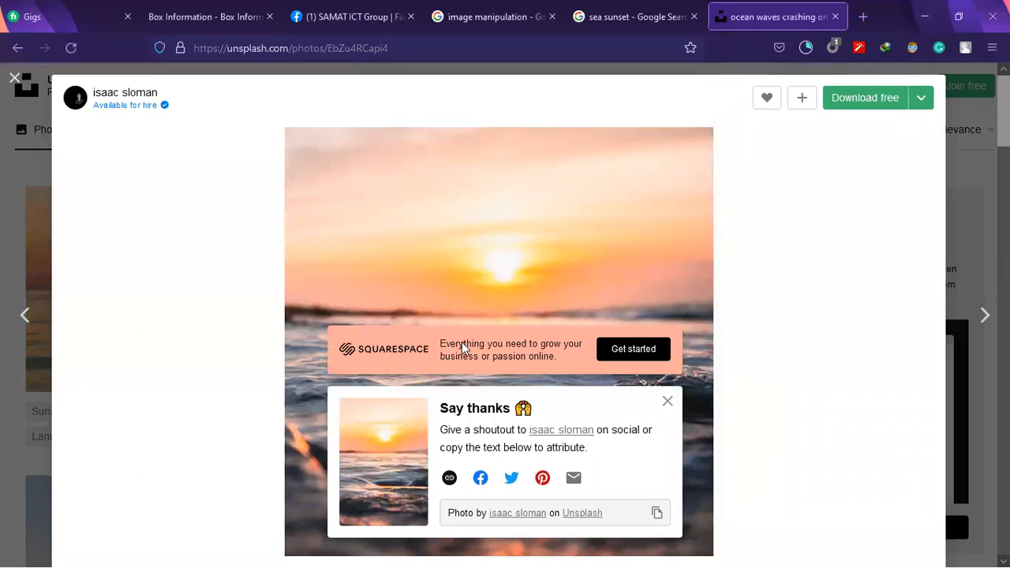
# Close the downloaded photo's view, browse more Unsplash sea sunsets, and return to the image manipulation example for comparison
pyautogui.press('Escape')
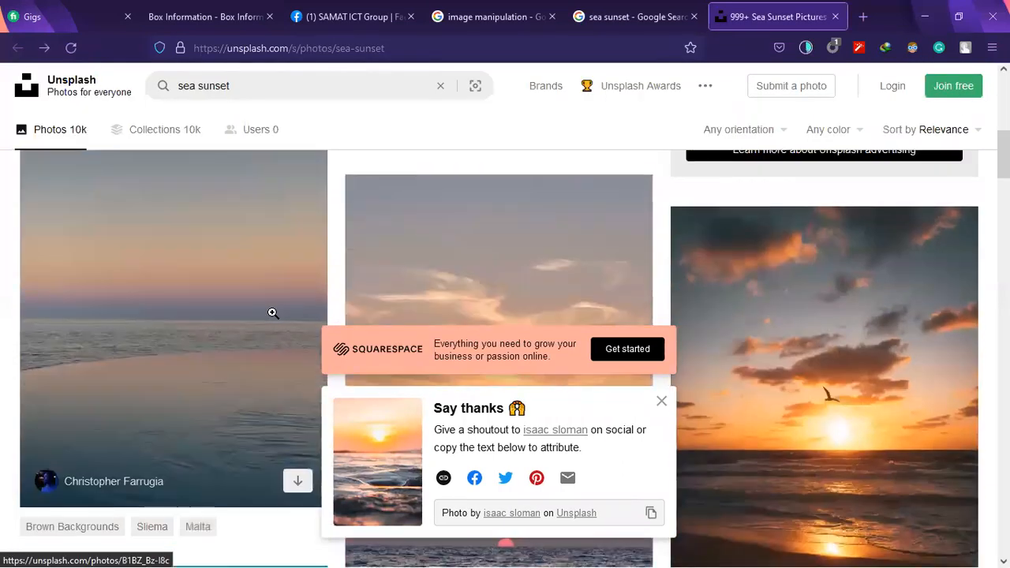
pyautogui.scroll(-10, 272, 313)
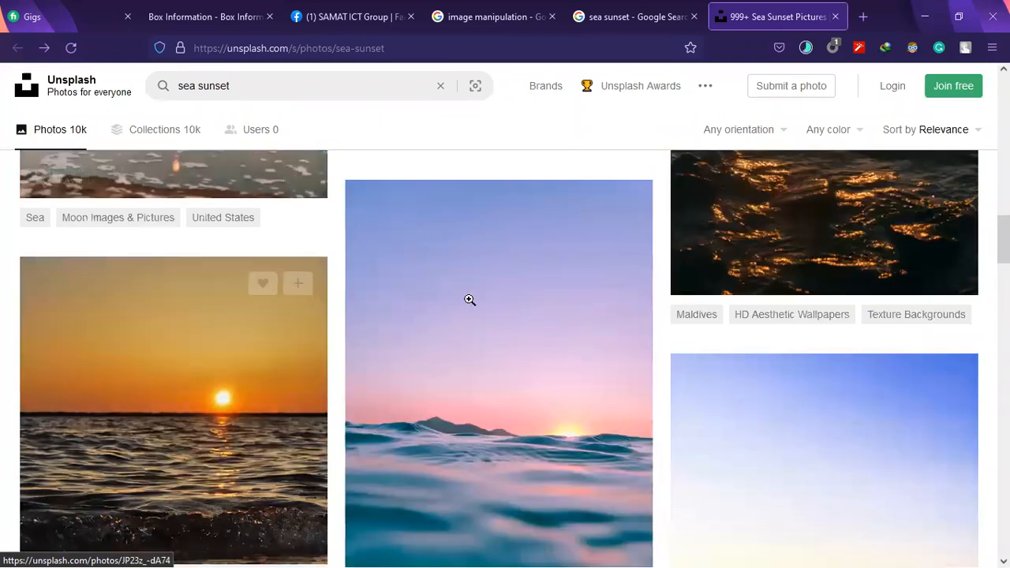
pyautogui.scroll(8, 322, 333)
pyautogui.click(641, 6)
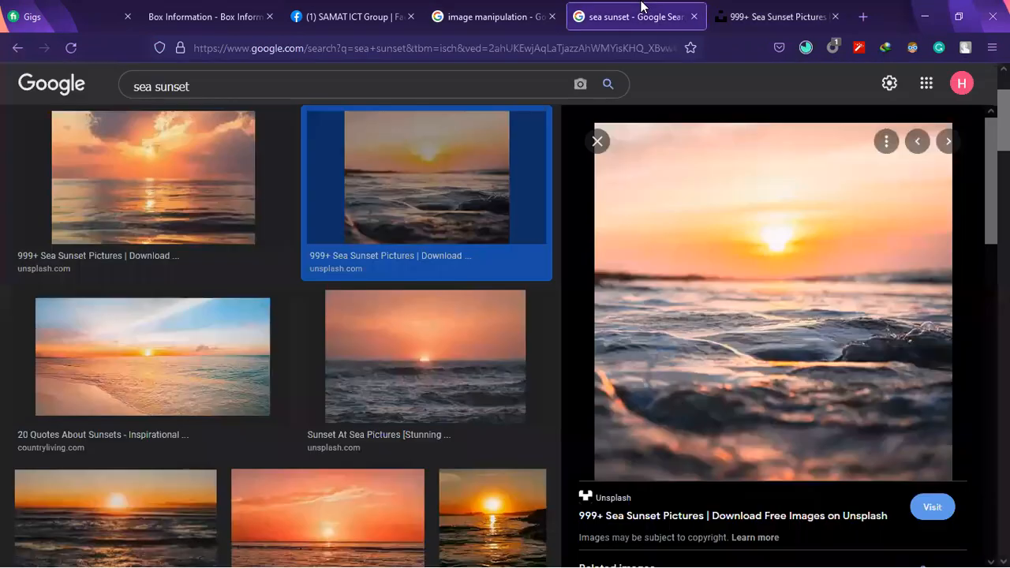
pyautogui.click(515, 6)
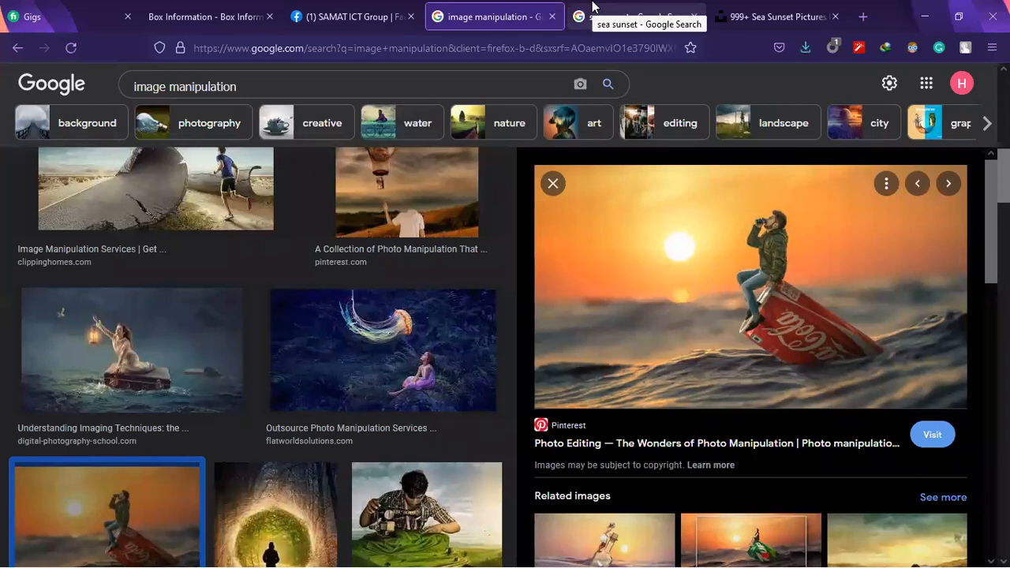
# Switch to Notepad on the desktop, save the Logo keyword.txt list, and close it
pyautogui.click(924, 14)
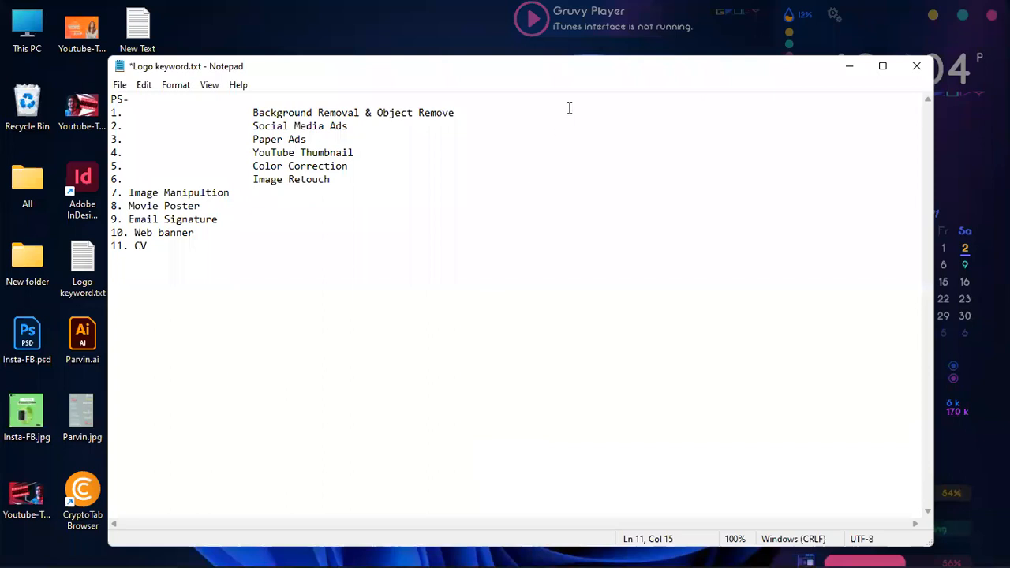
pyautogui.moveTo(697, 79); pyautogui.dragTo(677, 110)
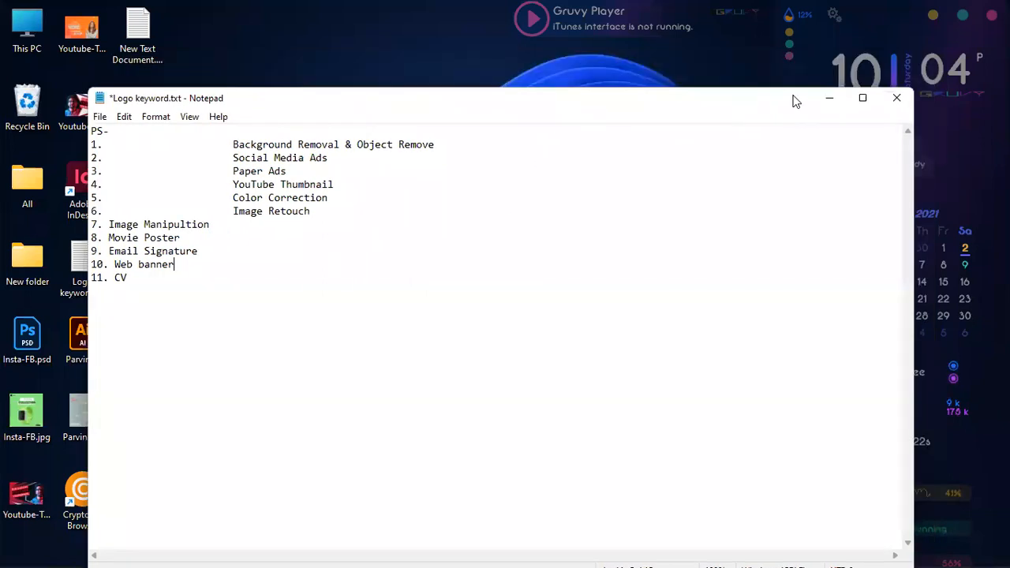
pyautogui.hotkey('ctrl', 's')
pyautogui.moveTo(863, 100)
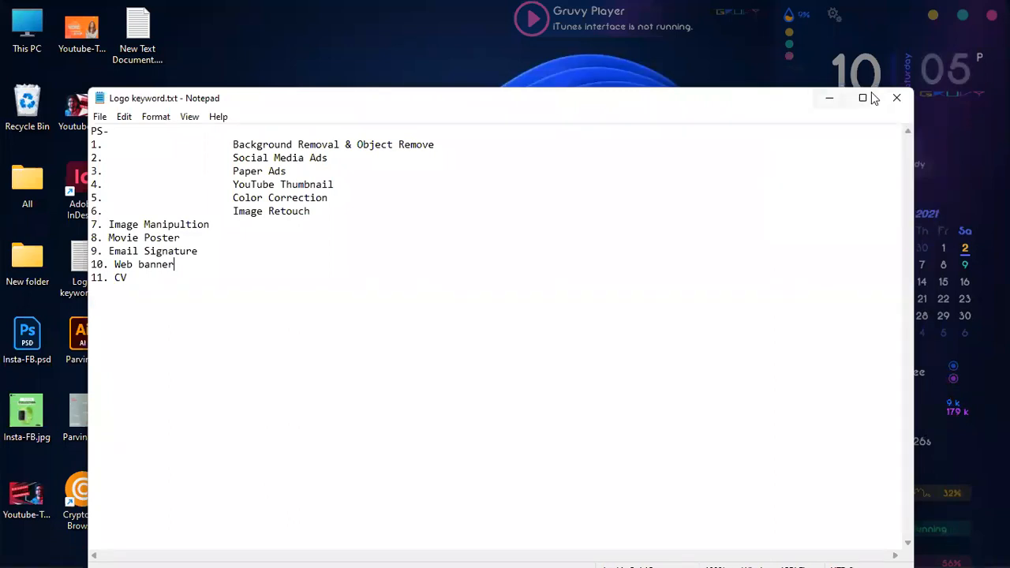
pyautogui.click(896, 98)
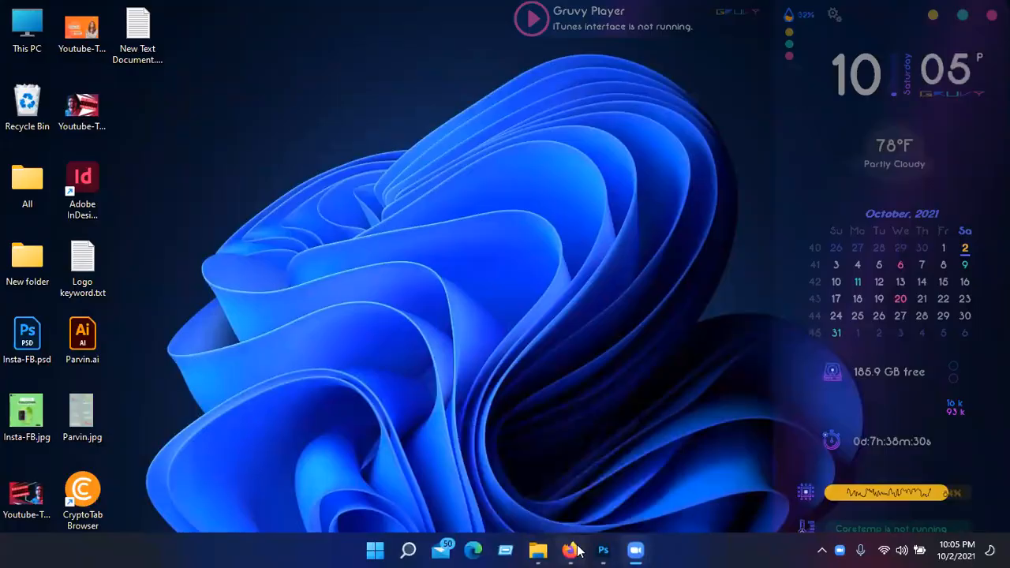
# Switch back to Firefox and look through the image manipulation results and the example's related images
pyautogui.click(569, 550)
pyautogui.scroll(-3, 373, 276)
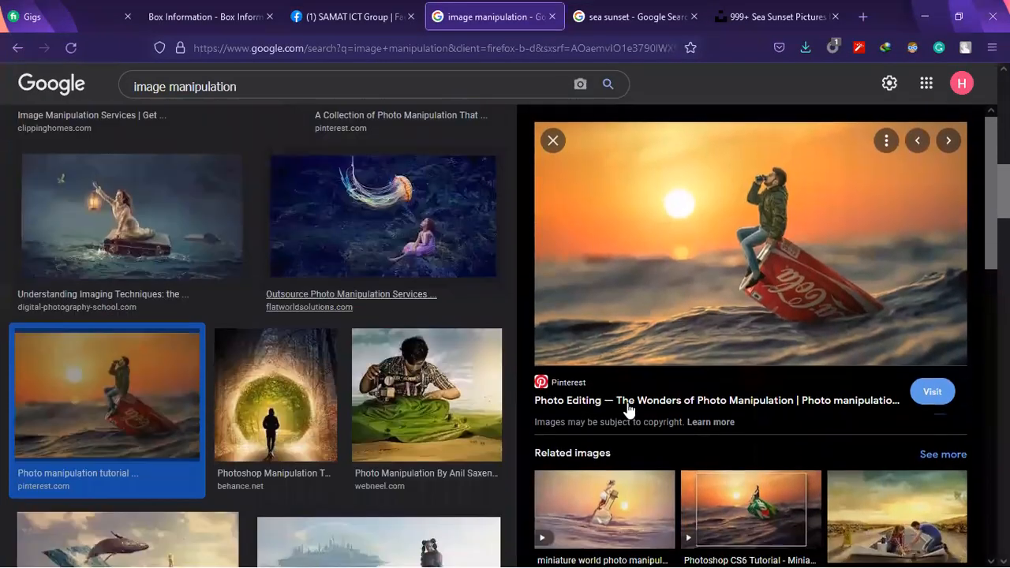
pyautogui.scroll(-5, 884, 360)
pyautogui.scroll(-3, 884, 360)
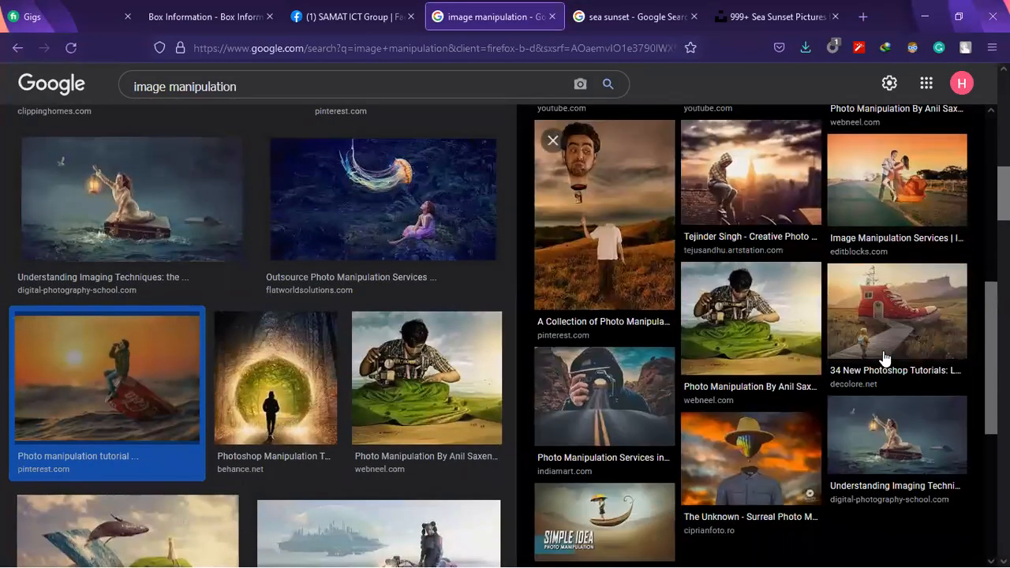
pyautogui.scroll(-5, 487, 285)
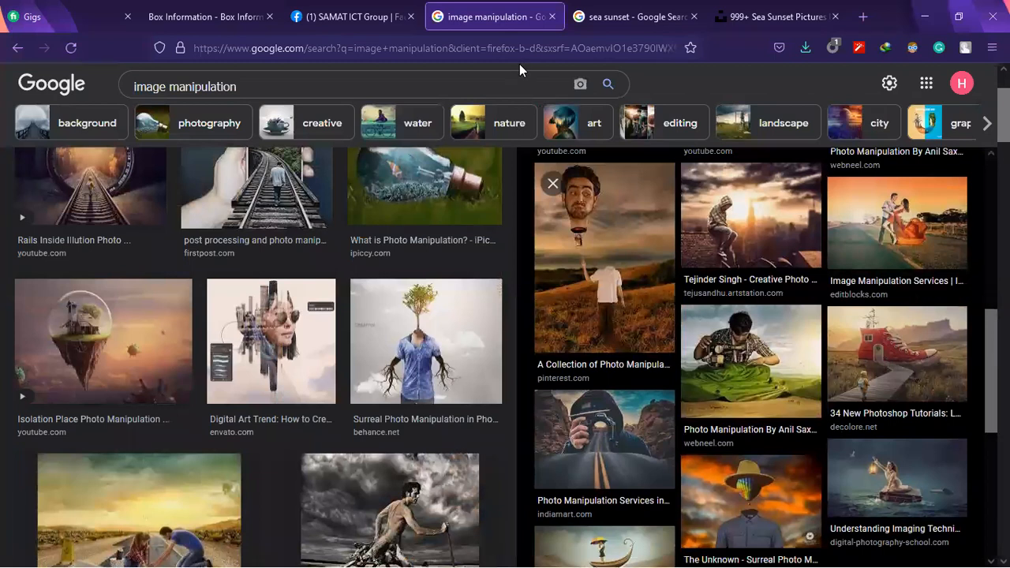
# Return to the "sea sunset" image results, preview the Country Living beach sunset, and look through more sunset photos
pyautogui.hotkey('ctrl', 'Tab')
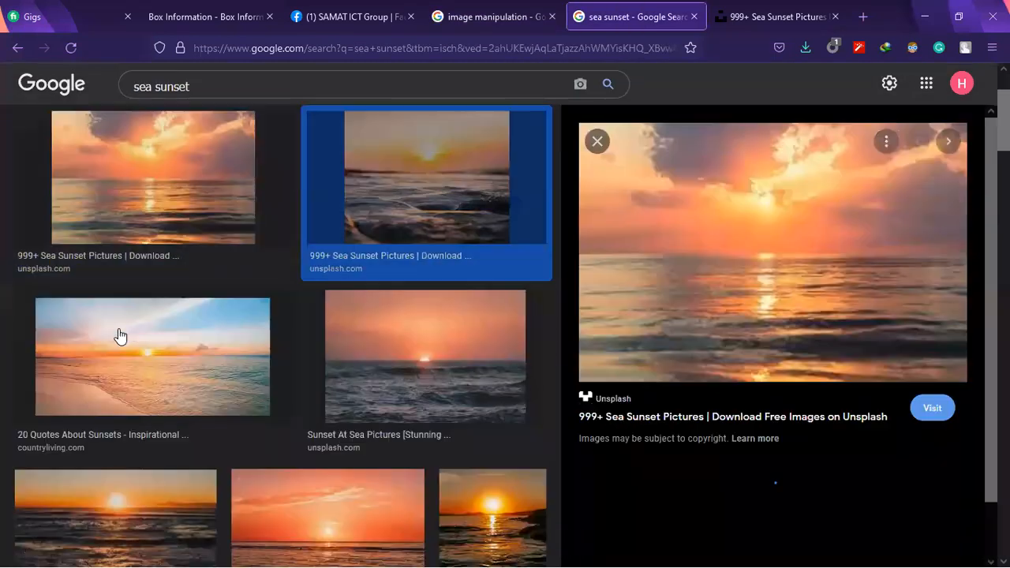
pyautogui.click(216, 361)
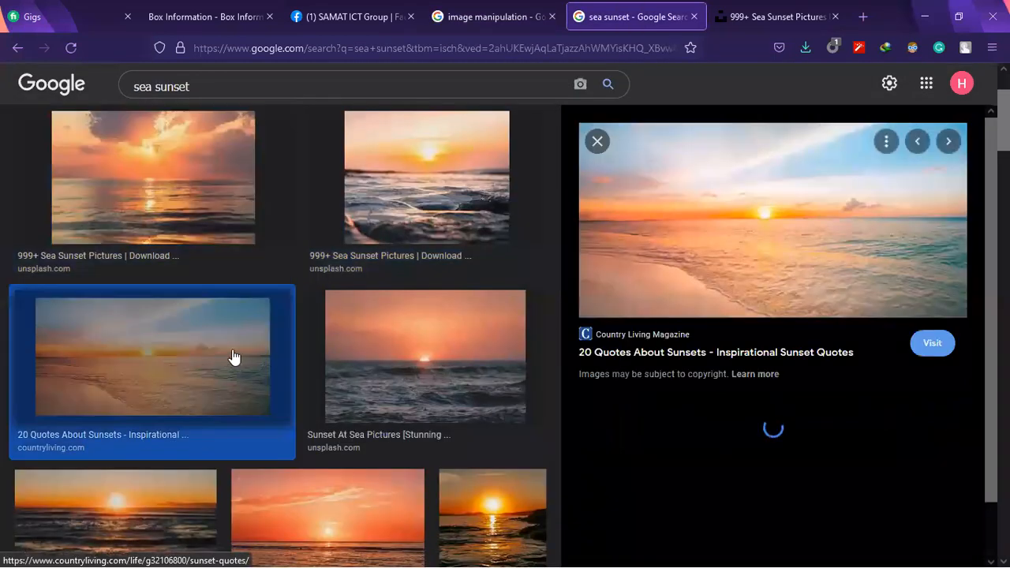
pyautogui.scroll(-1, 476, 360)
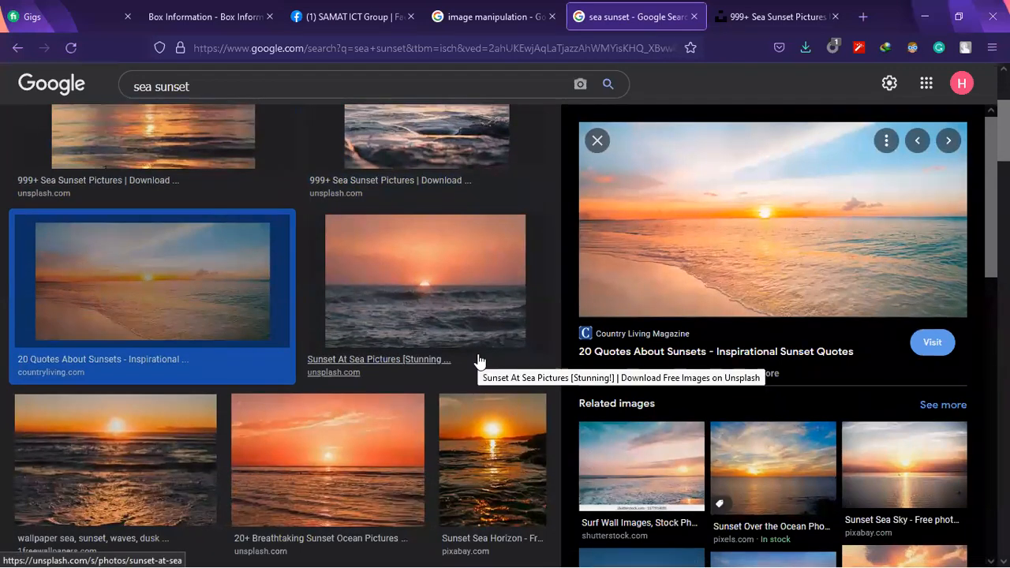
pyautogui.scroll(-5, 509, 391)
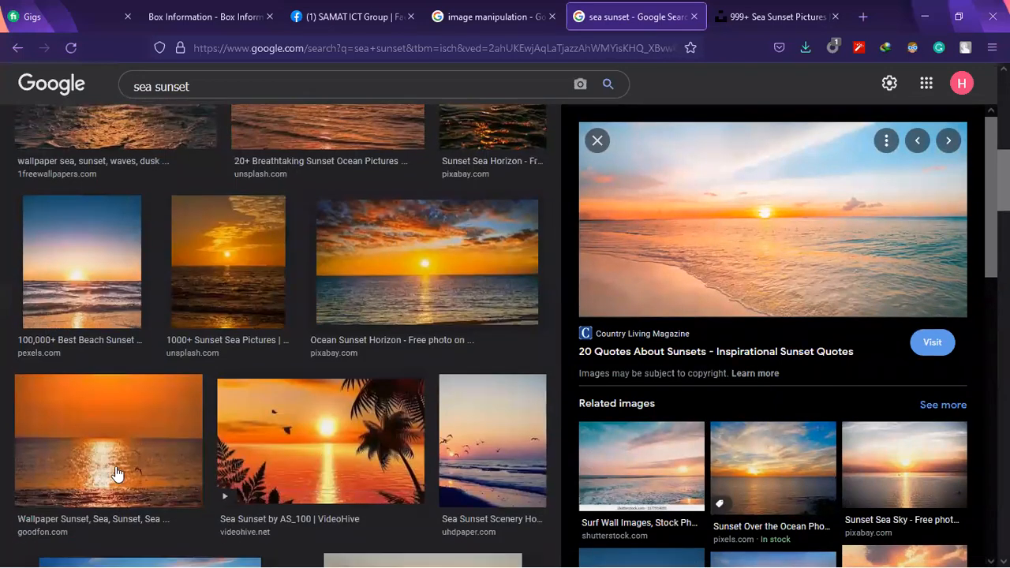
pyautogui.scroll(-5, 116, 473)
pyautogui.scroll(-1, 255, 322)
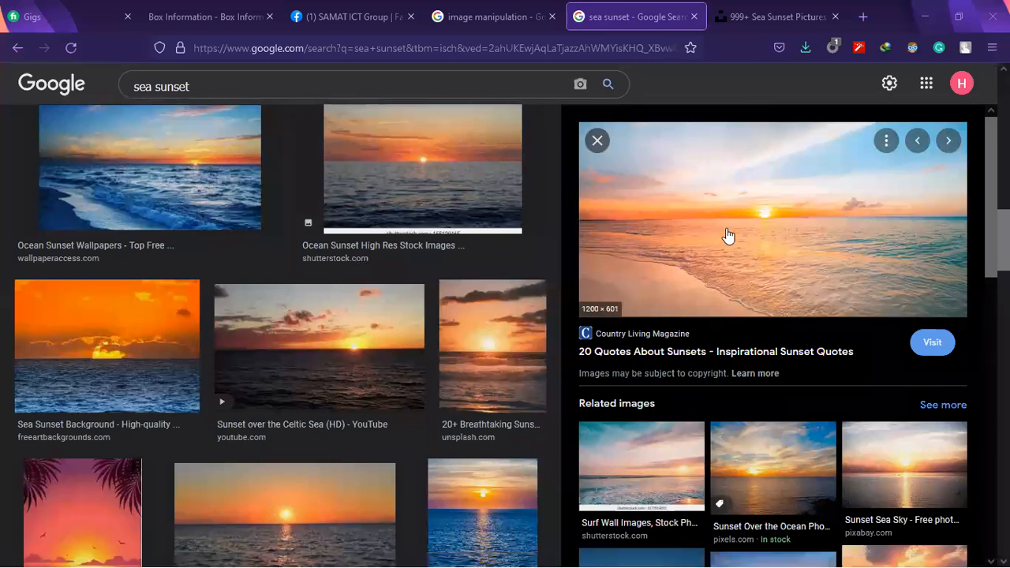
# Review the sunset photos on the Unsplash "Sea sunset" page
pyautogui.click(738, 9)
pyautogui.scroll(10, 604, 181)
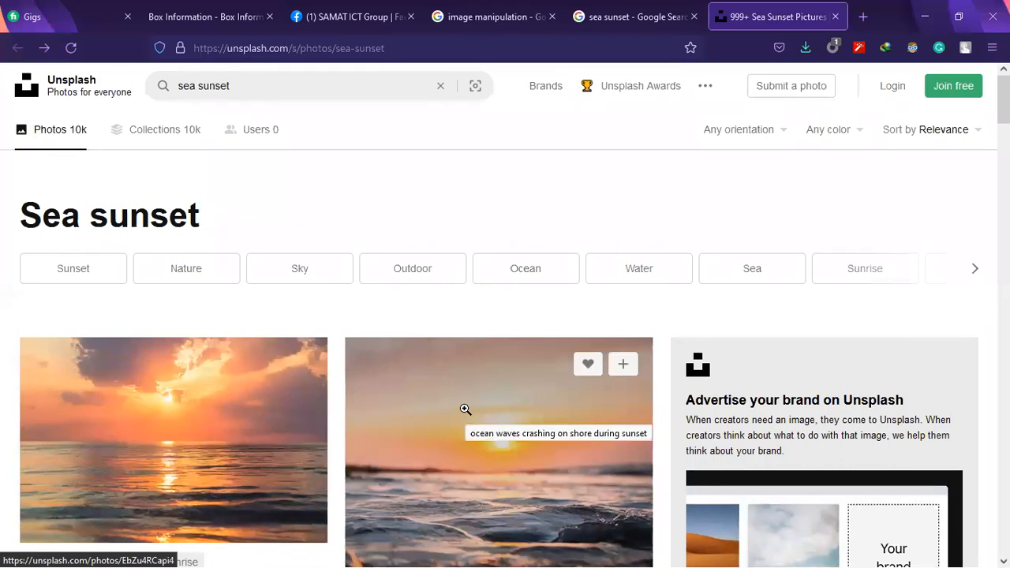
pyautogui.scroll(-2, 466, 409)
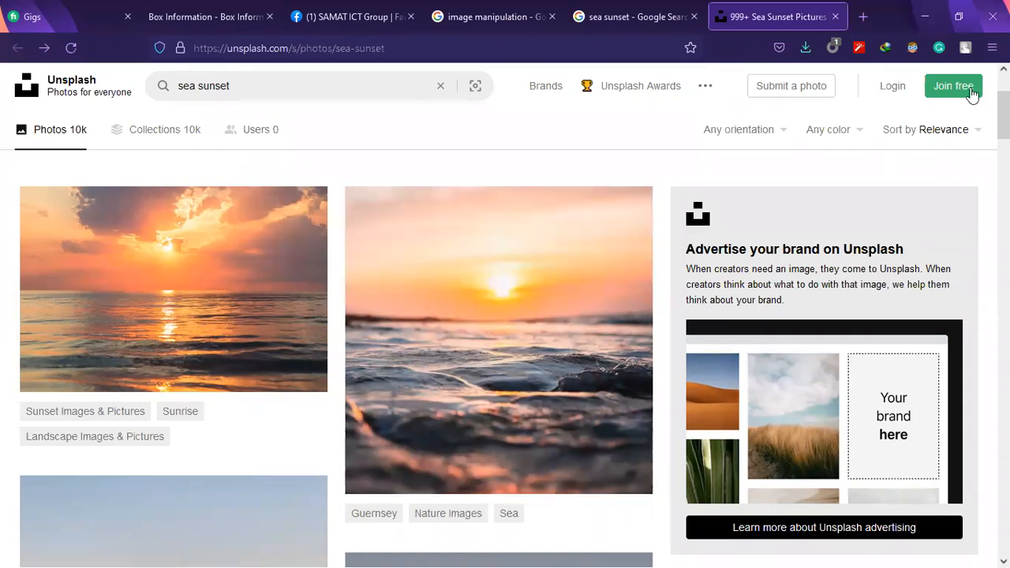
pyautogui.scroll(2, 337, 238)
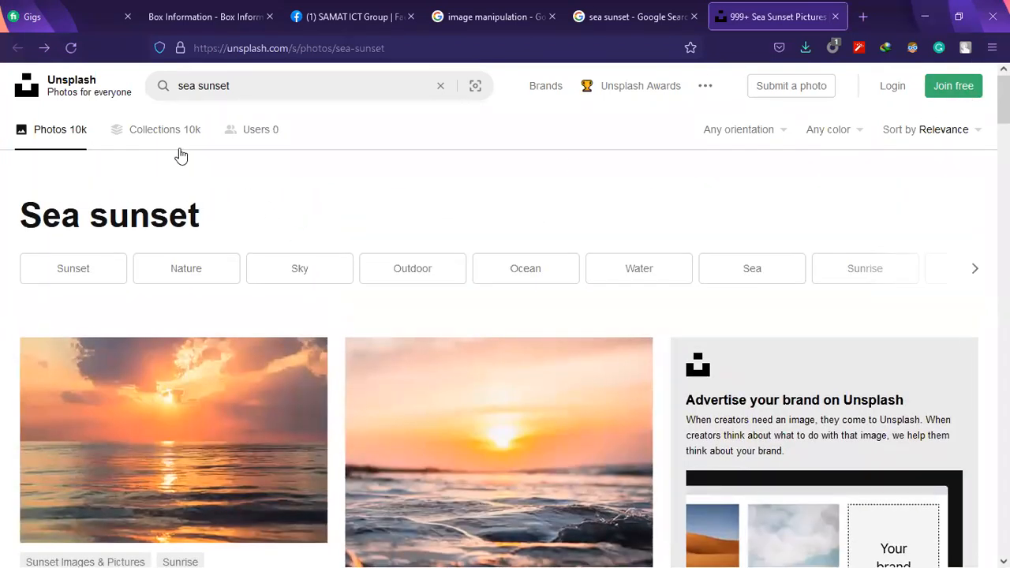
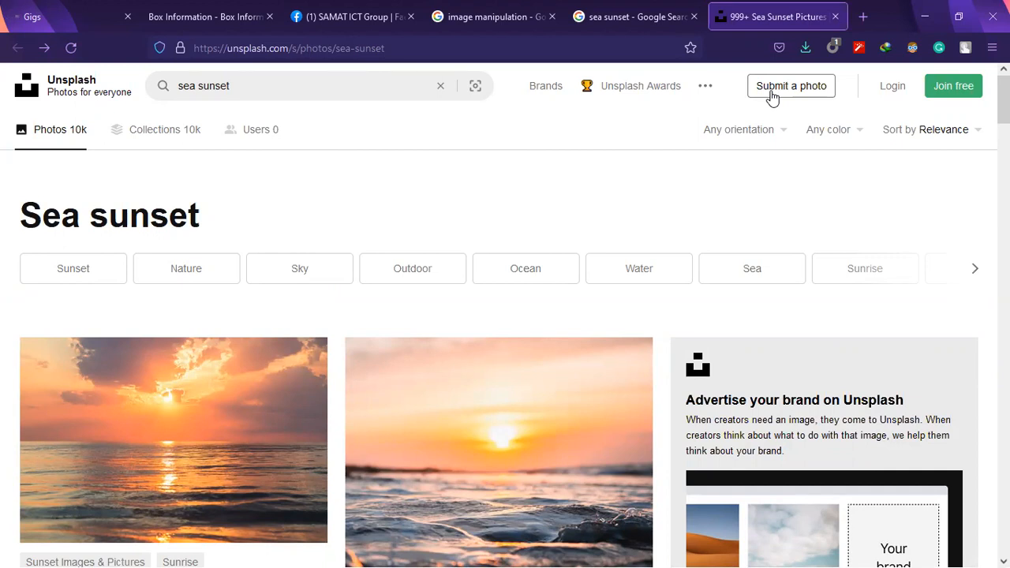
# Look further through the "sea sunset" photo results on Unsplash for a suitable background
pyautogui.click(331, 86)
pyautogui.scroll(-1, 491, 423)
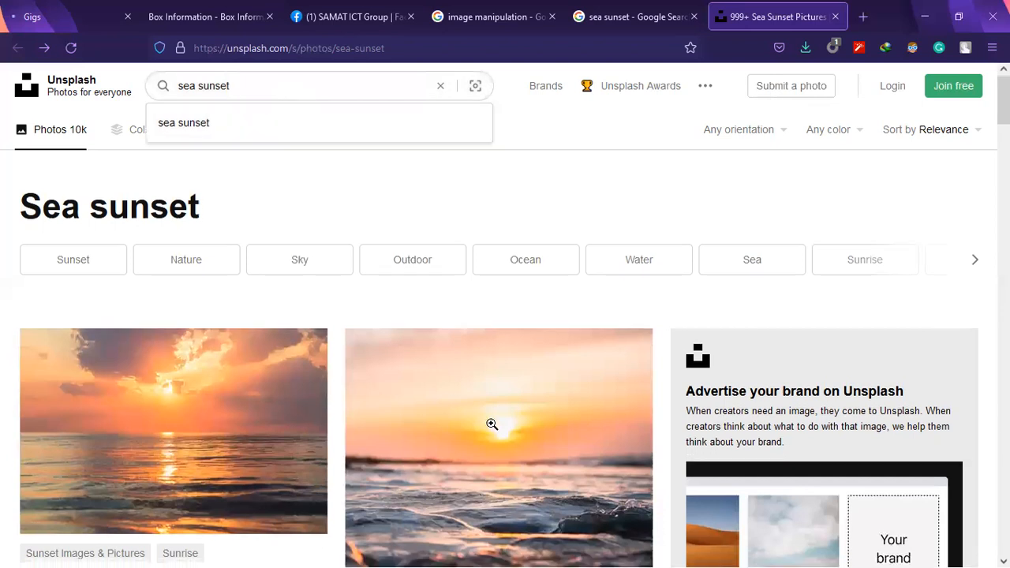
pyautogui.scroll(-2, 491, 424)
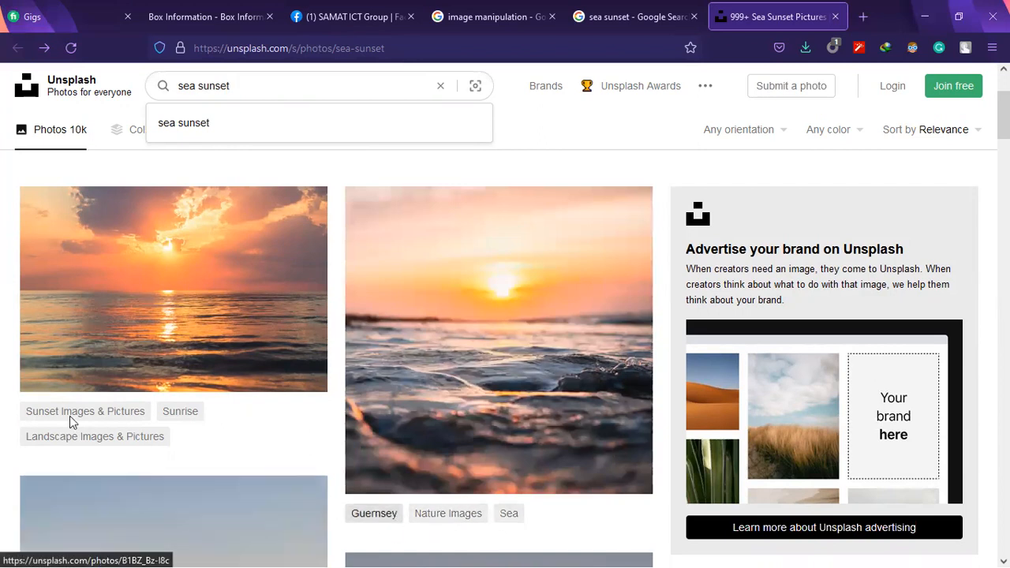
pyautogui.scroll(-5, 474, 387)
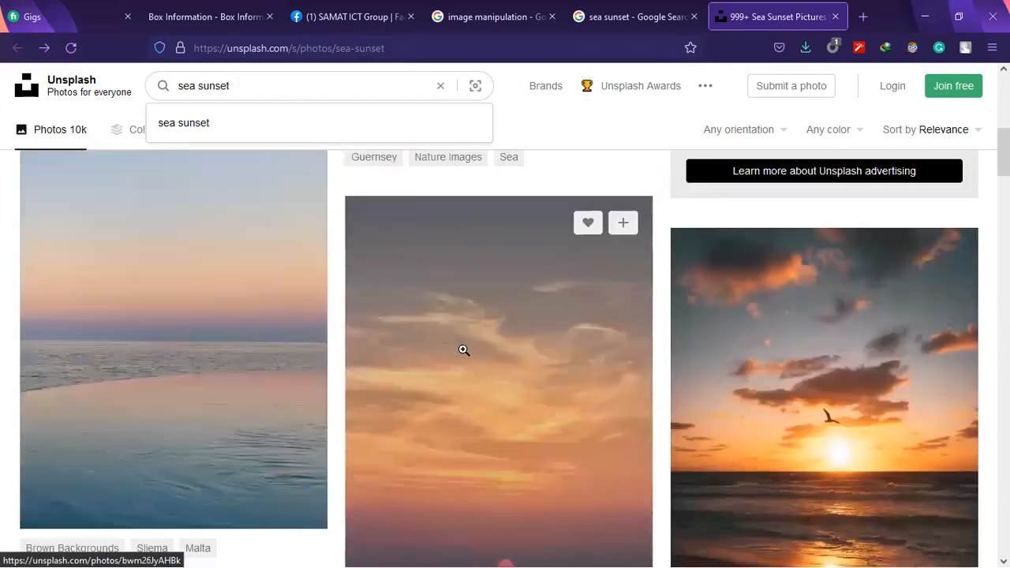
pyautogui.scroll(-8, 463, 349)
pyautogui.scroll(8, 463, 349)
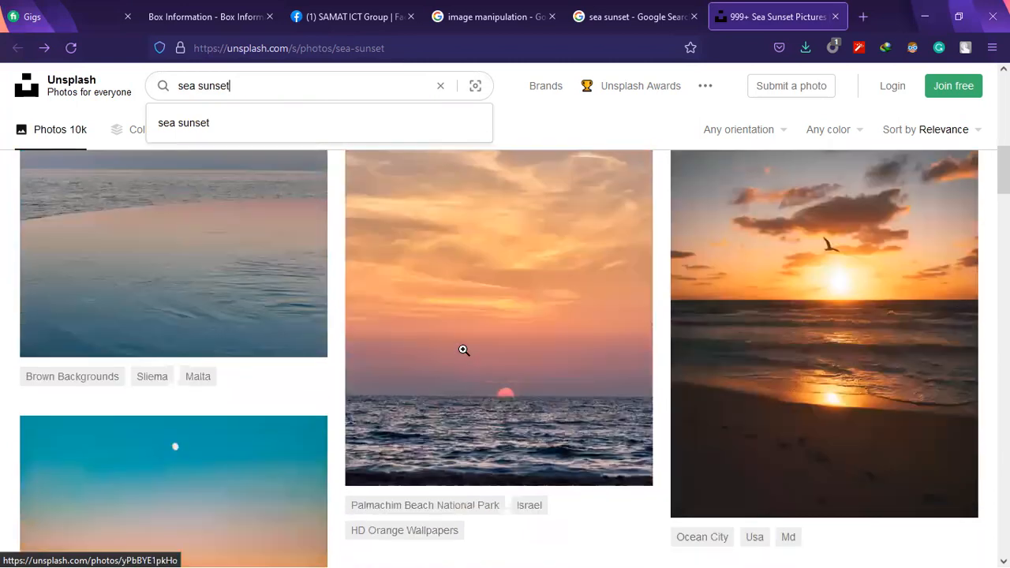
pyautogui.scroll(-10, 464, 349)
pyautogui.scroll(-15, 470, 353)
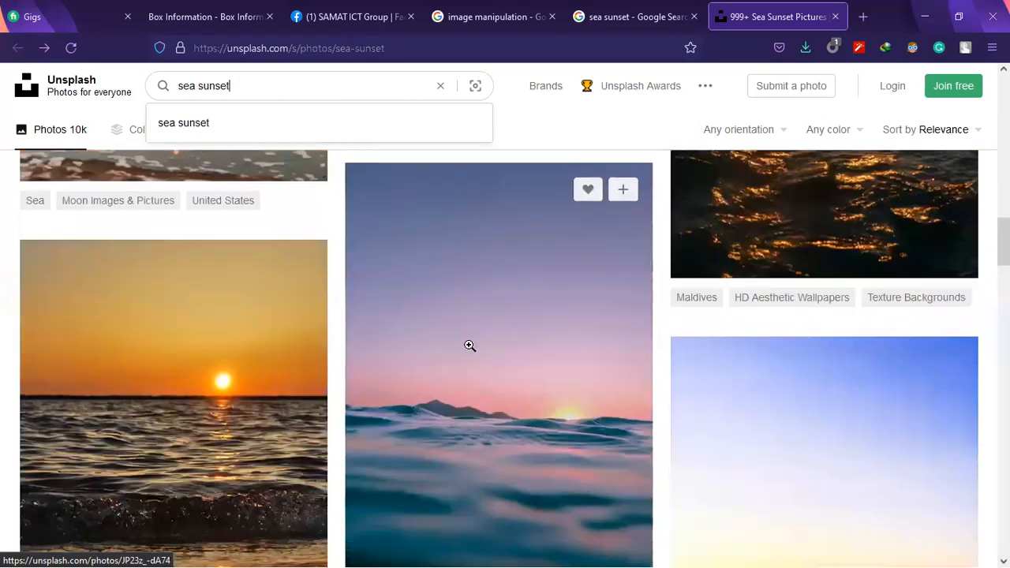
pyautogui.scroll(-4, 458, 319)
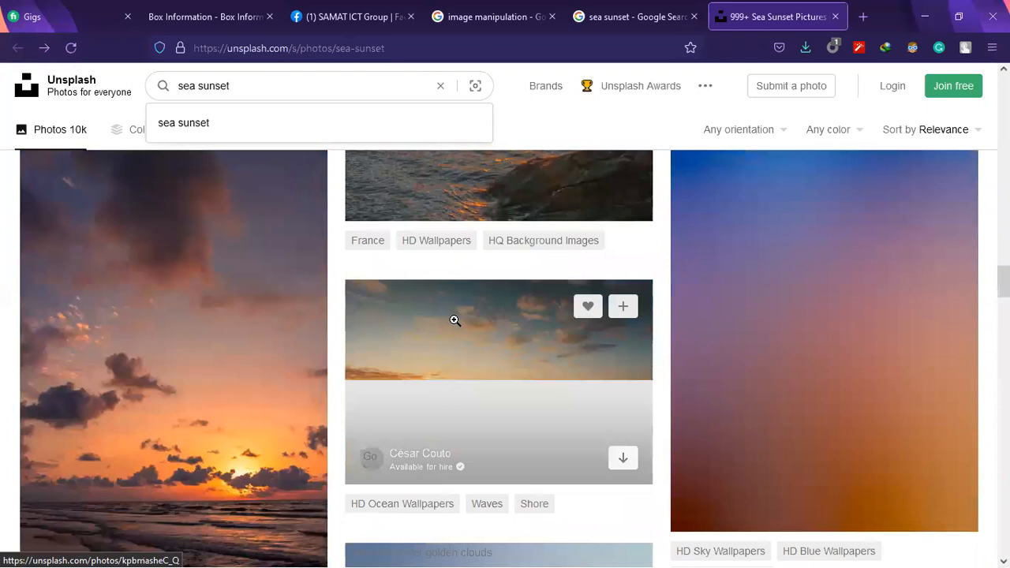
pyautogui.scroll(5, 455, 320)
pyautogui.scroll(5, 454, 319)
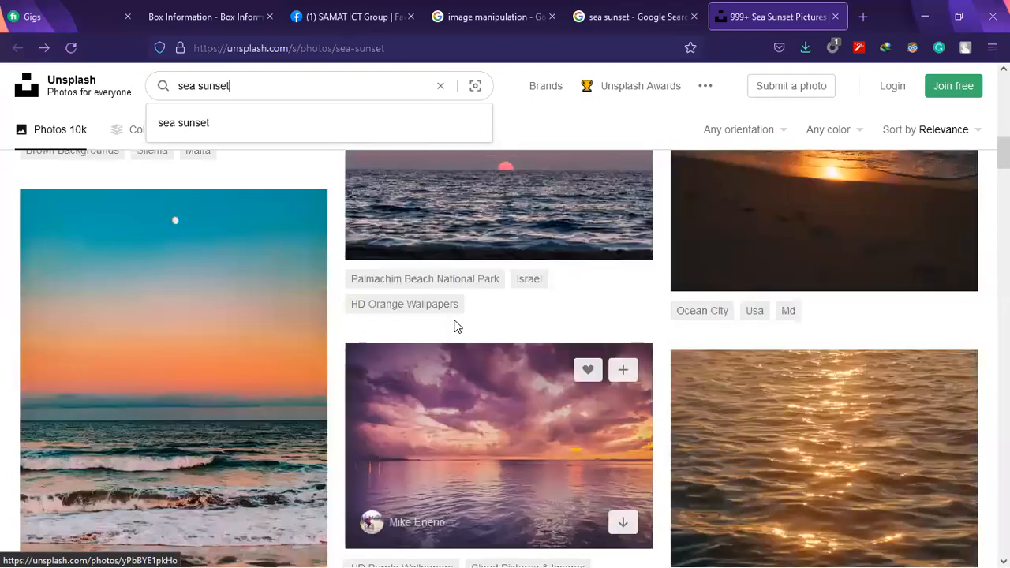
pyautogui.scroll(5, 455, 323)
pyautogui.click(476, 90)
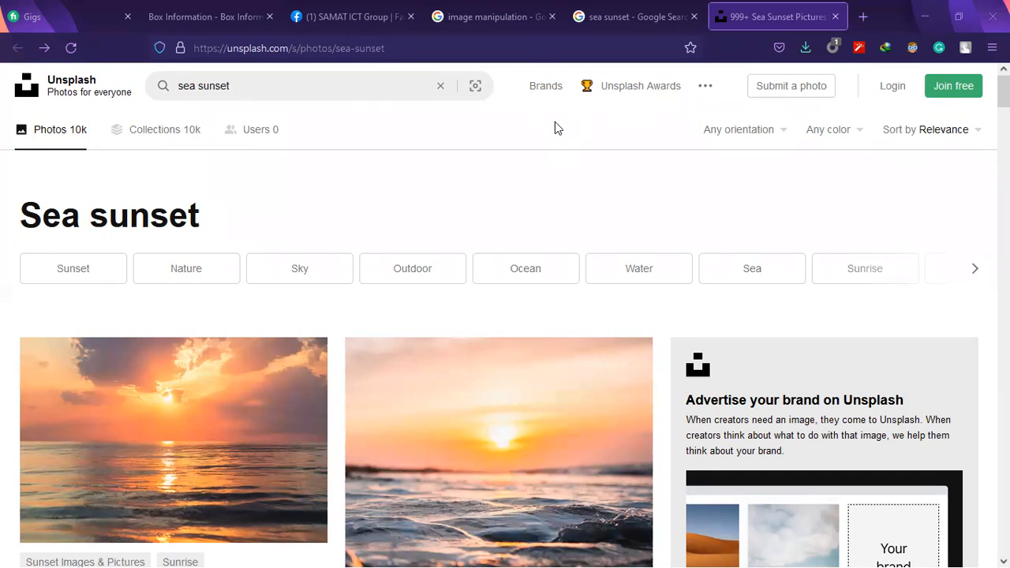
# Return to the Google image results and search for "world expensive photo"
pyautogui.click(649, 8)
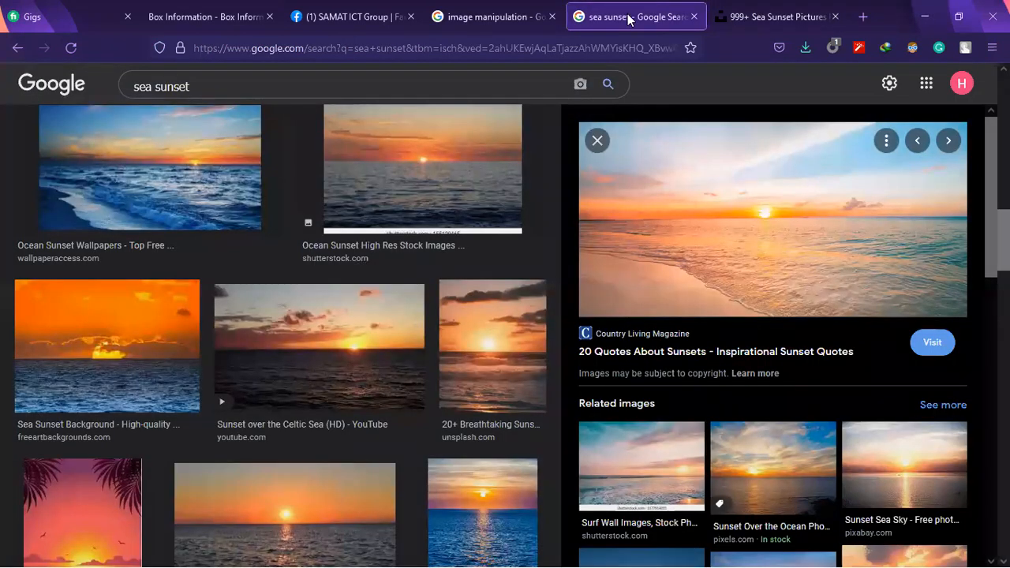
pyautogui.moveTo(228, 87); pyautogui.dragTo(22, 99)
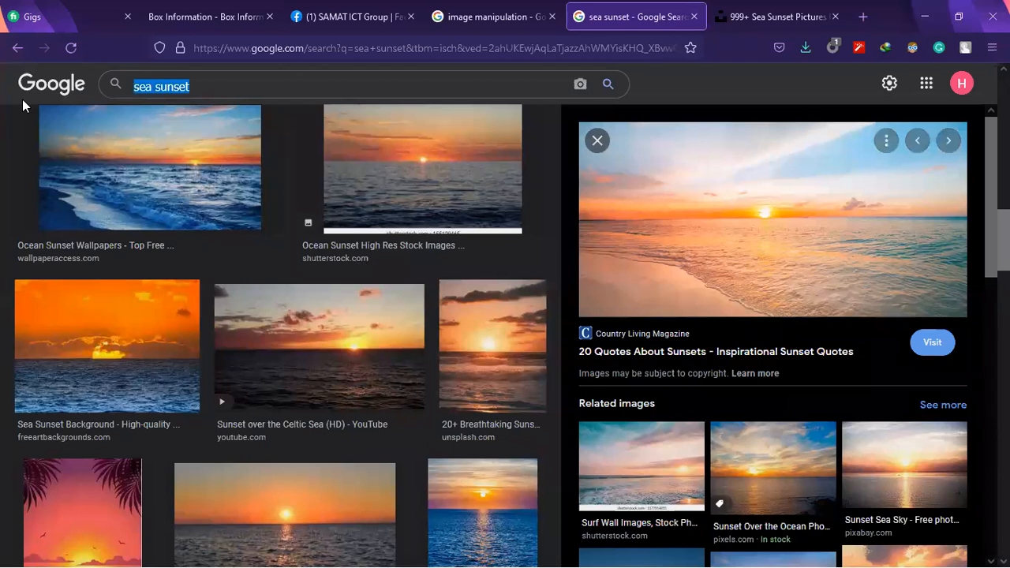
pyautogui.write('world')
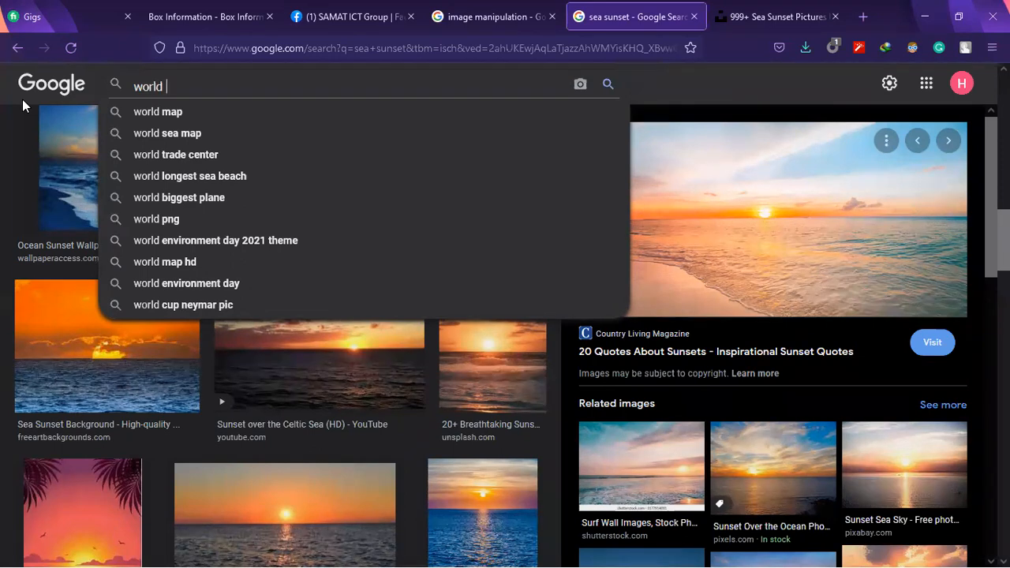
pyautogui.write('expen')
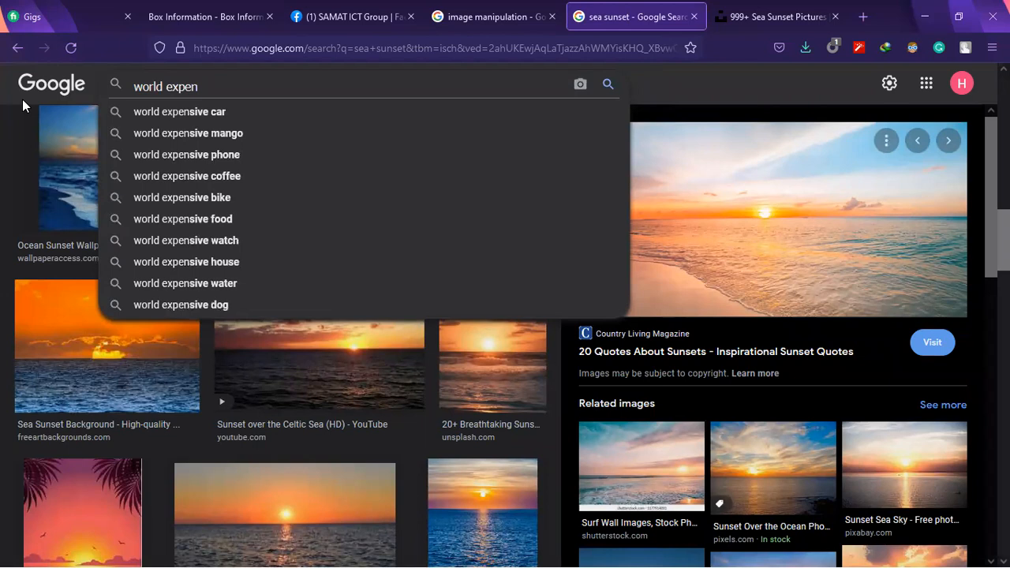
pyautogui.write('si')
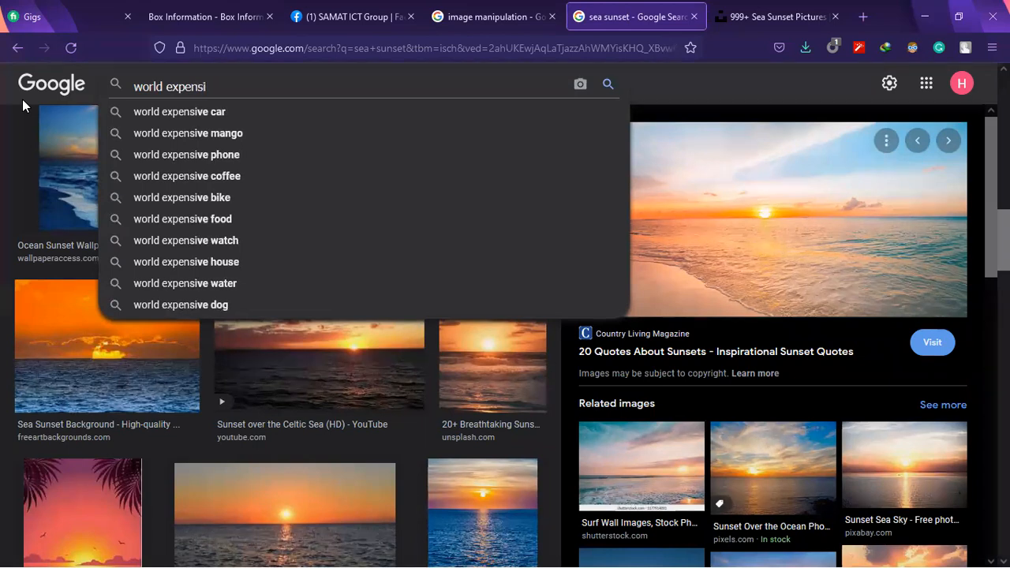
pyautogui.write('ve pho')
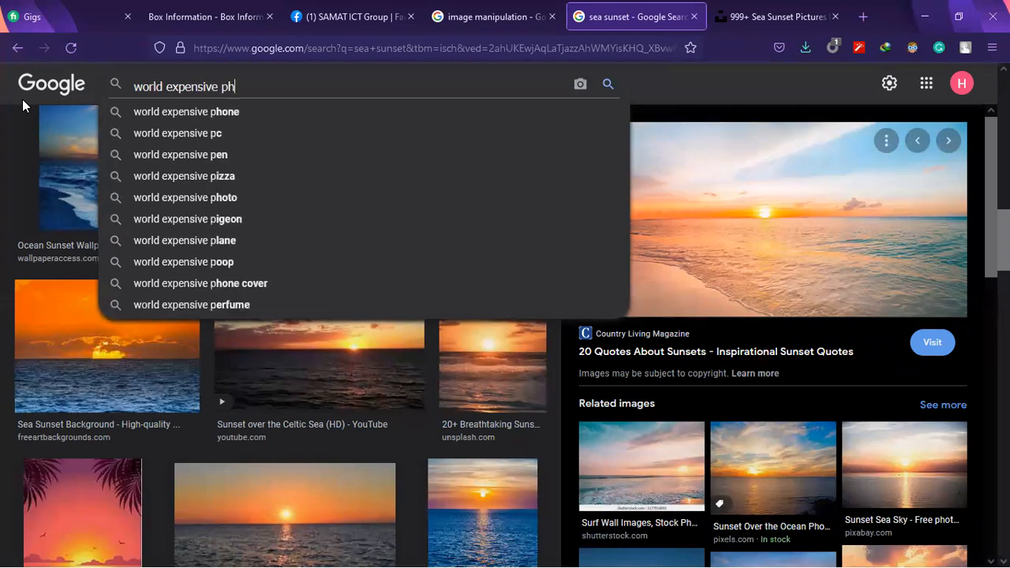
pyautogui.write('to')
pyautogui.press('Return')
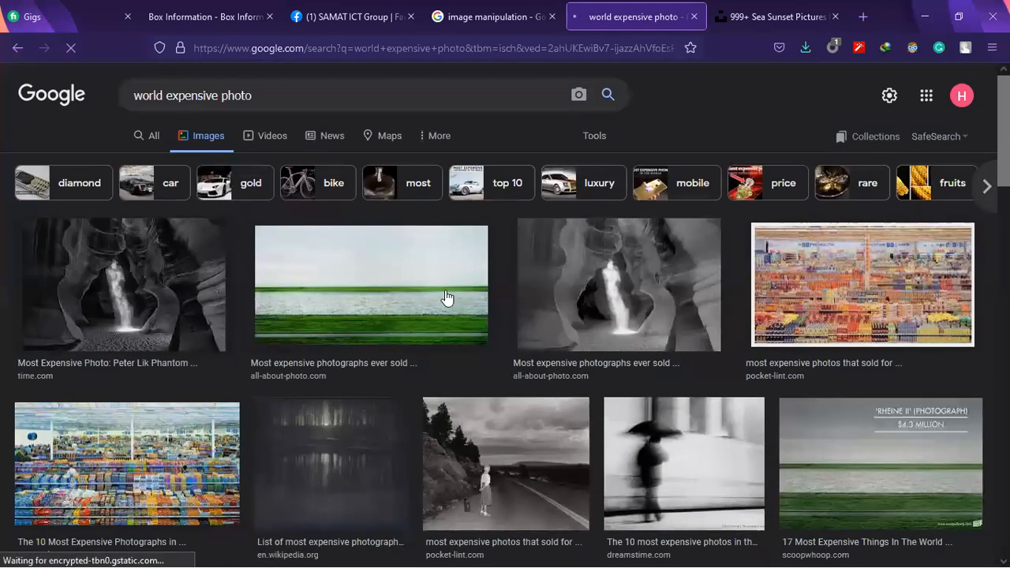
# Show all web results for the search and read the featured snippet about the photo Phantom
pyautogui.click(148, 139)
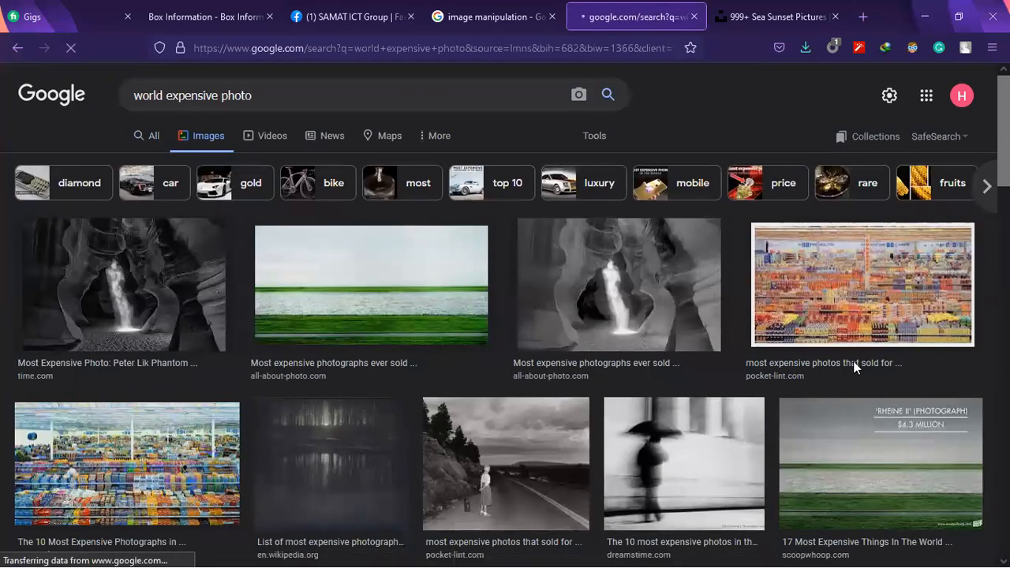
pyautogui.scroll(-1, 162, 190)
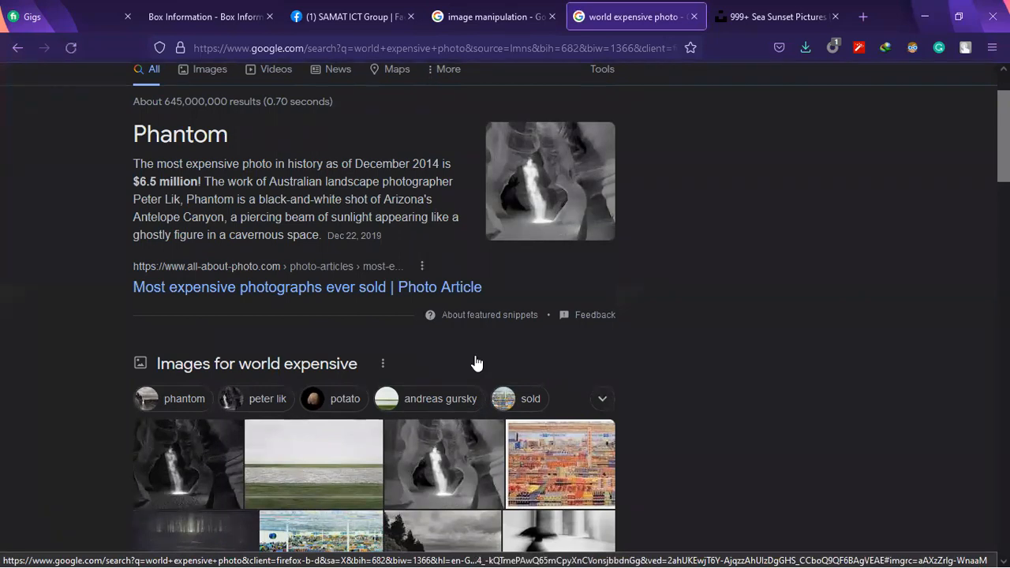
pyautogui.scroll(1, 236, 142)
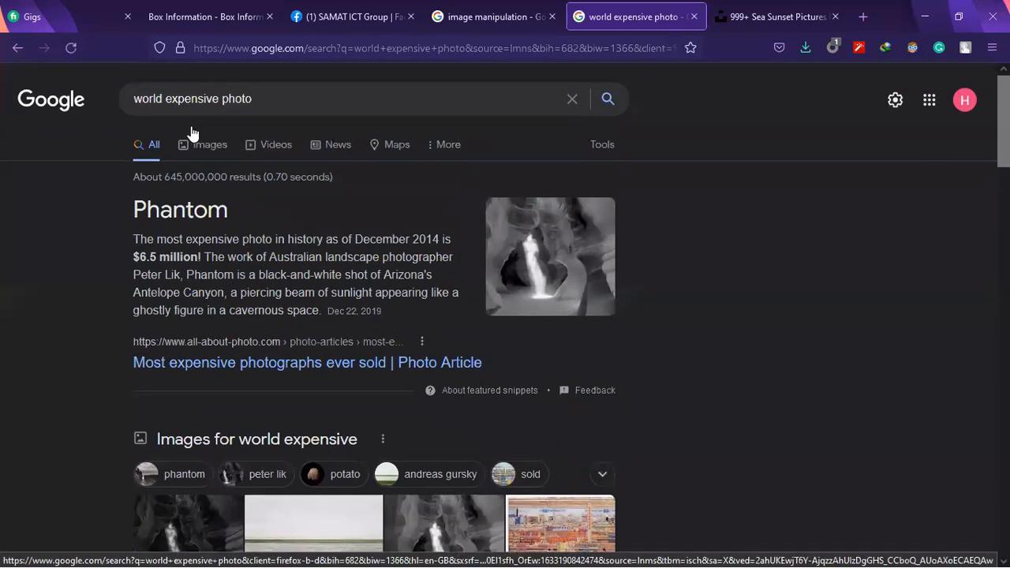
# Return to the image results, preview the Time Magazine picture of Phantom, and look through its related images
pyautogui.click(209, 145)
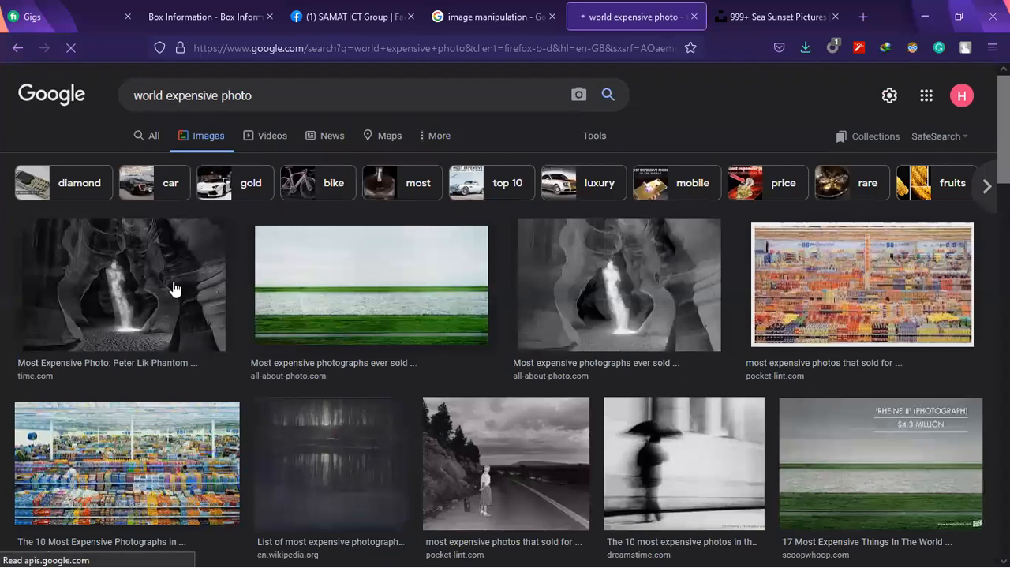
pyautogui.click(174, 289)
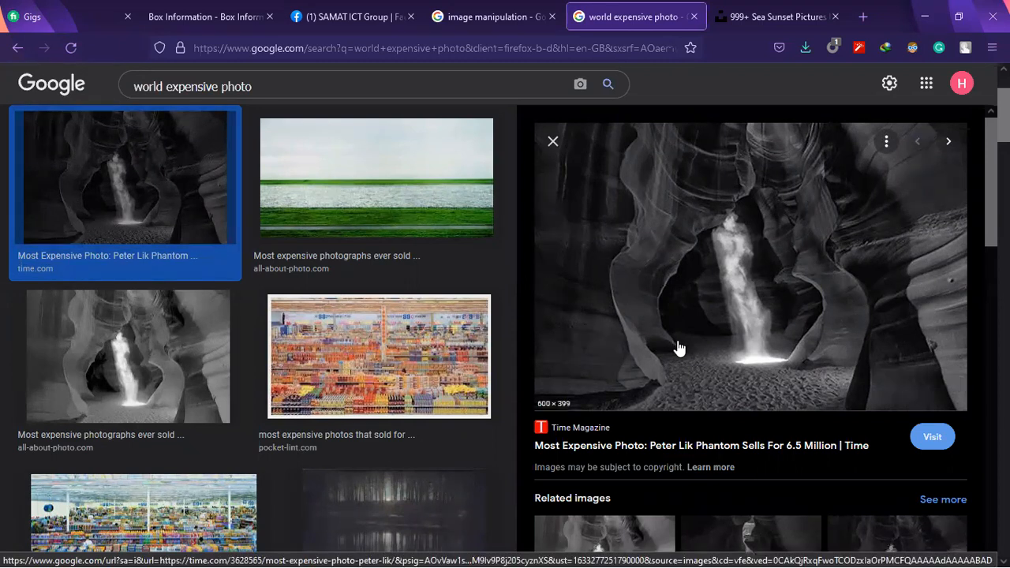
pyautogui.scroll(-3, 676, 344)
pyautogui.scroll(-2, 710, 331)
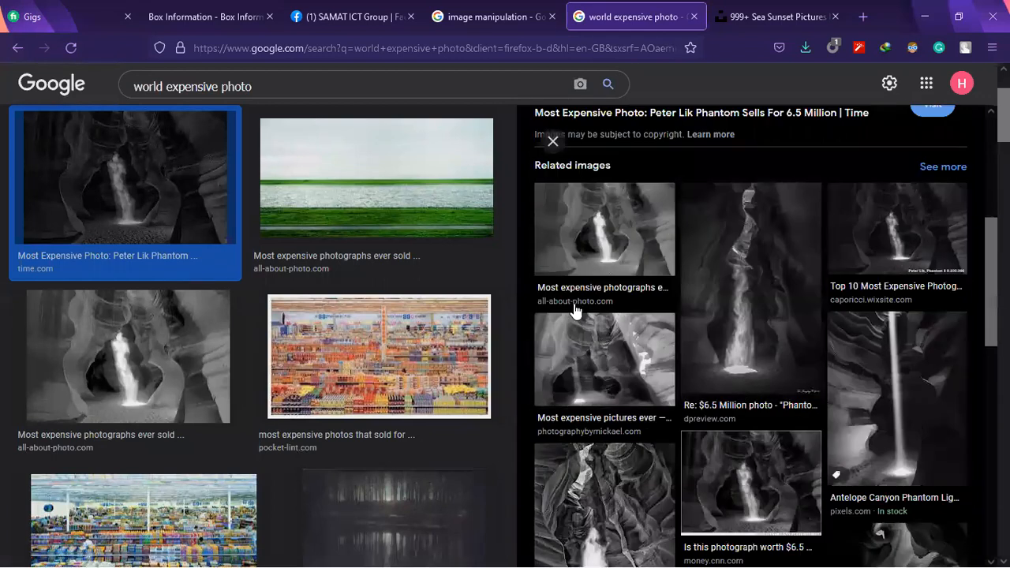
pyautogui.scroll(1, 398, 371)
pyautogui.scroll(2, 397, 371)
# Open Wikipedia's "List of most expensive photographs" from the web results and examine the prices in its table
pyautogui.click(154, 136)
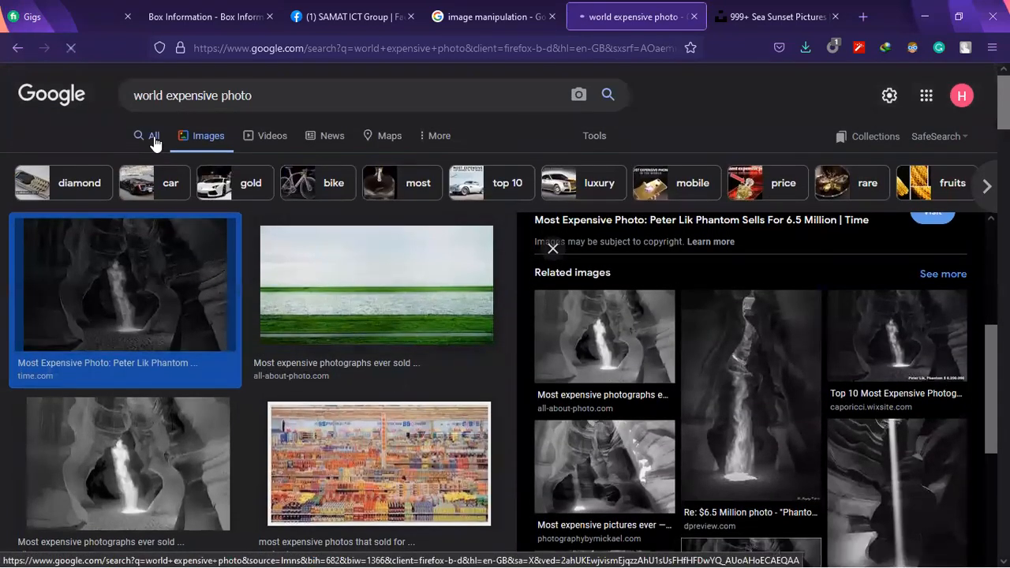
pyautogui.scroll(-4, 583, 308)
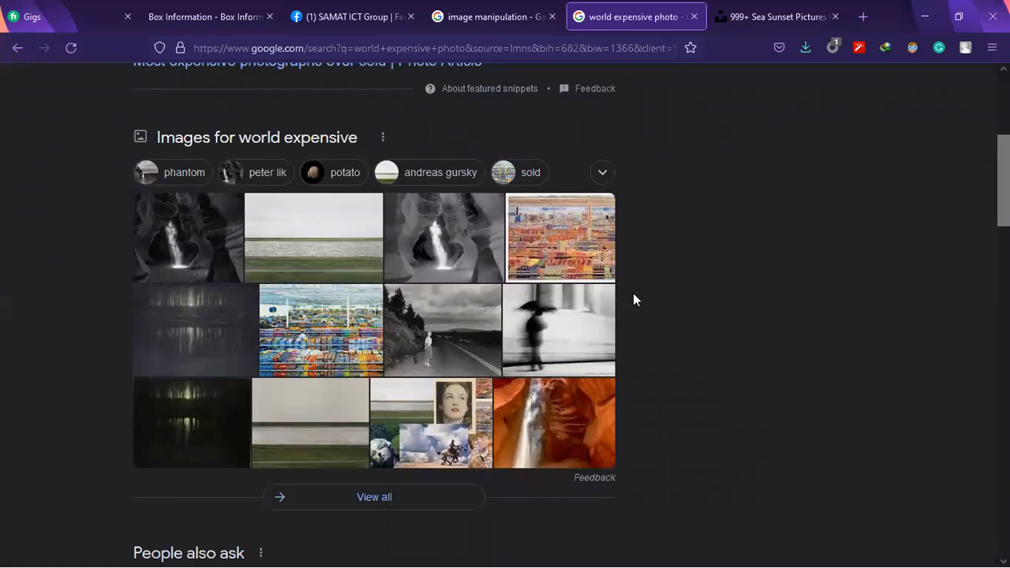
pyautogui.scroll(-6, 746, 489)
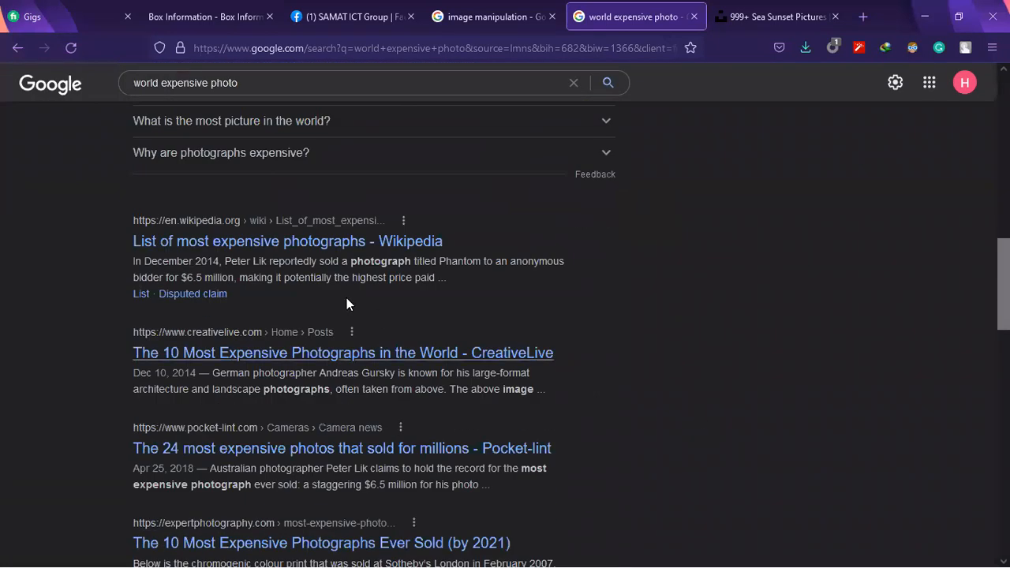
pyautogui.click(310, 251)
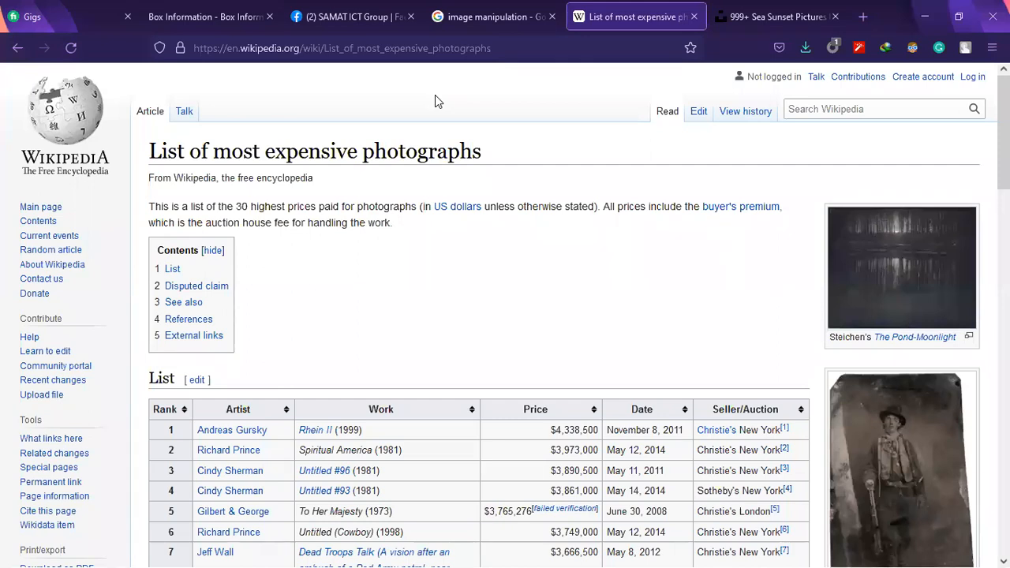
pyautogui.scroll(-2, 434, 101)
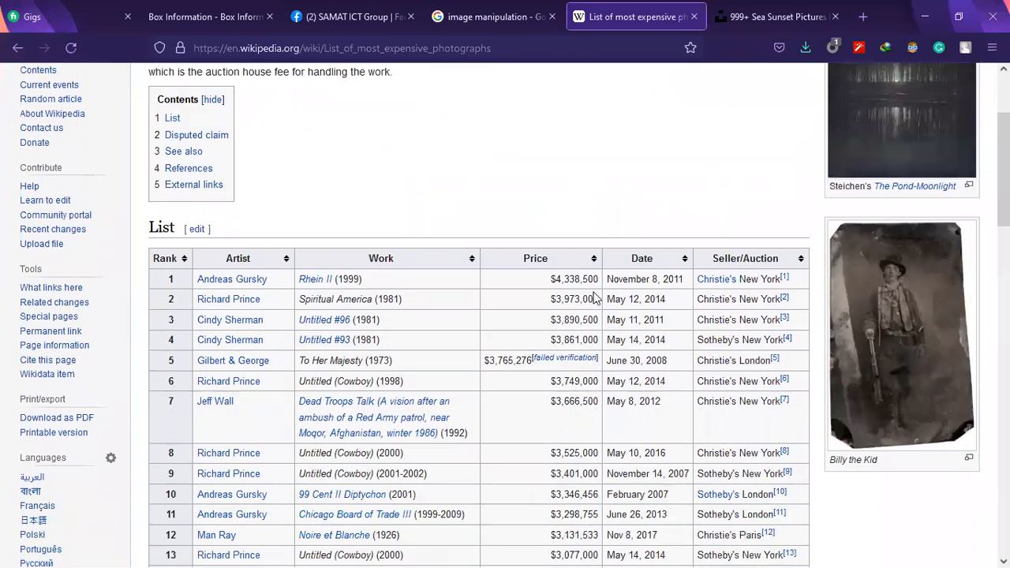
pyautogui.scroll(-2, 663, 294)
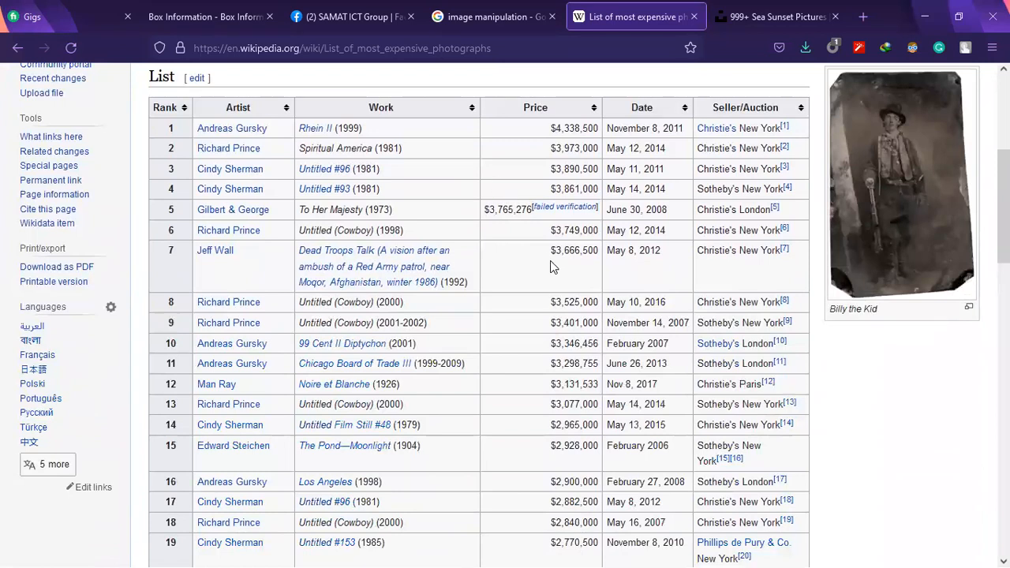
pyautogui.scroll(1, 550, 261)
pyautogui.moveTo(485, 285); pyautogui.dragTo(542, 303)
pyautogui.scroll(-3, 553, 333)
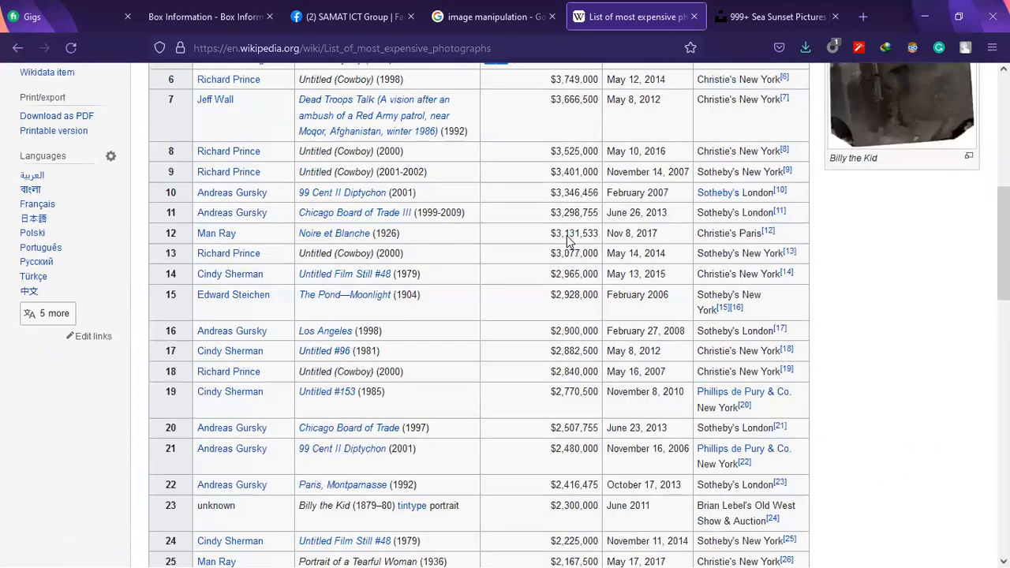
# Close the Wikipedia and Unsplash pages and minimize the browser to reach the desktop
pyautogui.click(629, 17)
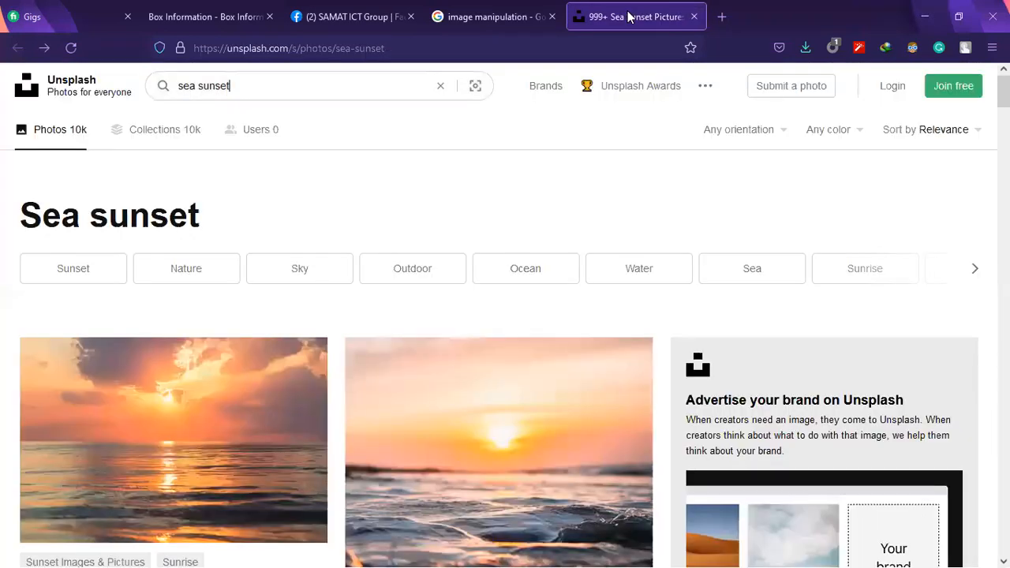
pyautogui.click(823, 17)
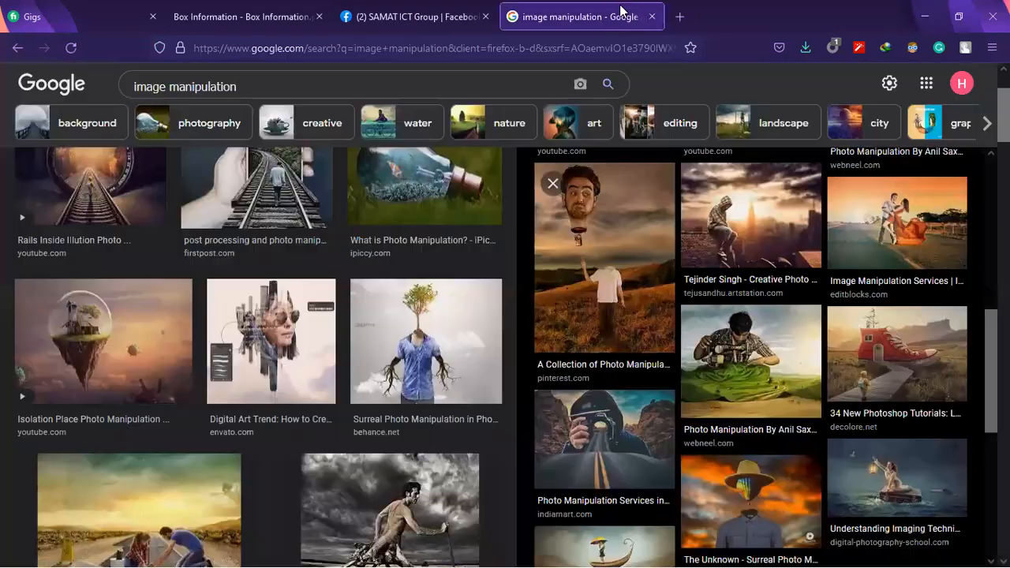
pyautogui.click(922, 11)
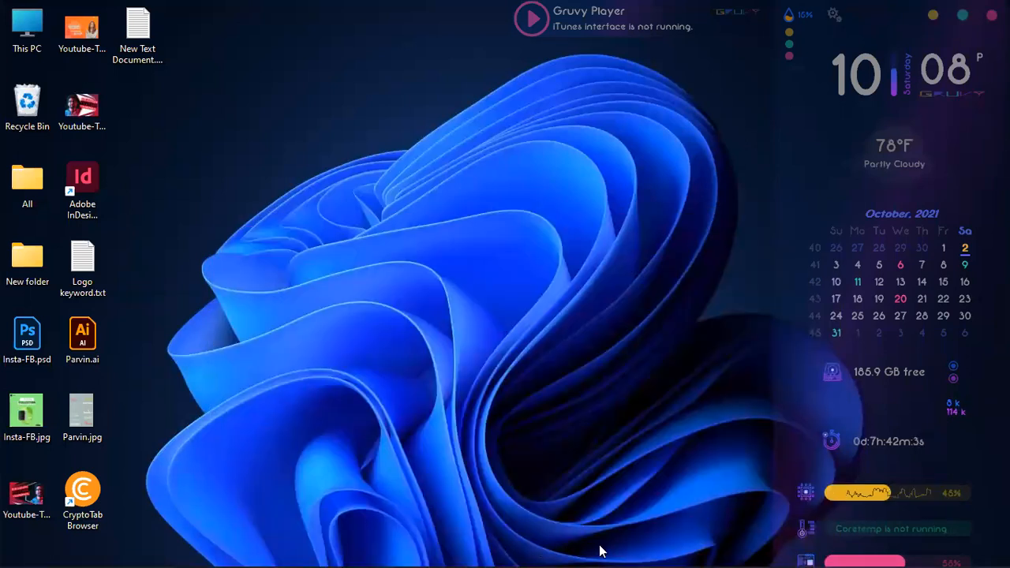
# Open the sea sunset photo from the Downloads folder in Adobe Photoshop 2021
pyautogui.click(606, 550)
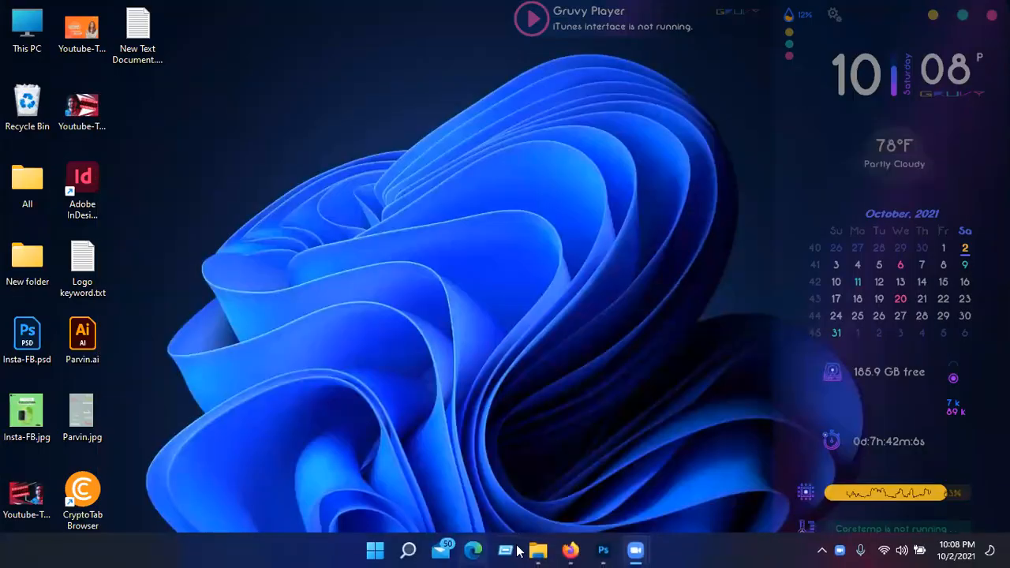
pyautogui.click(538, 551)
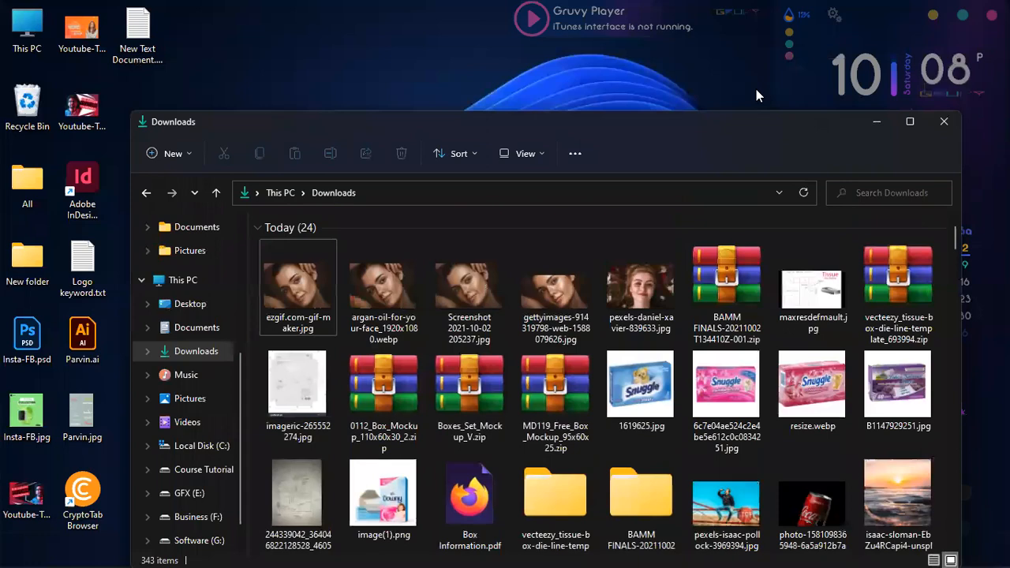
pyautogui.click(908, 122)
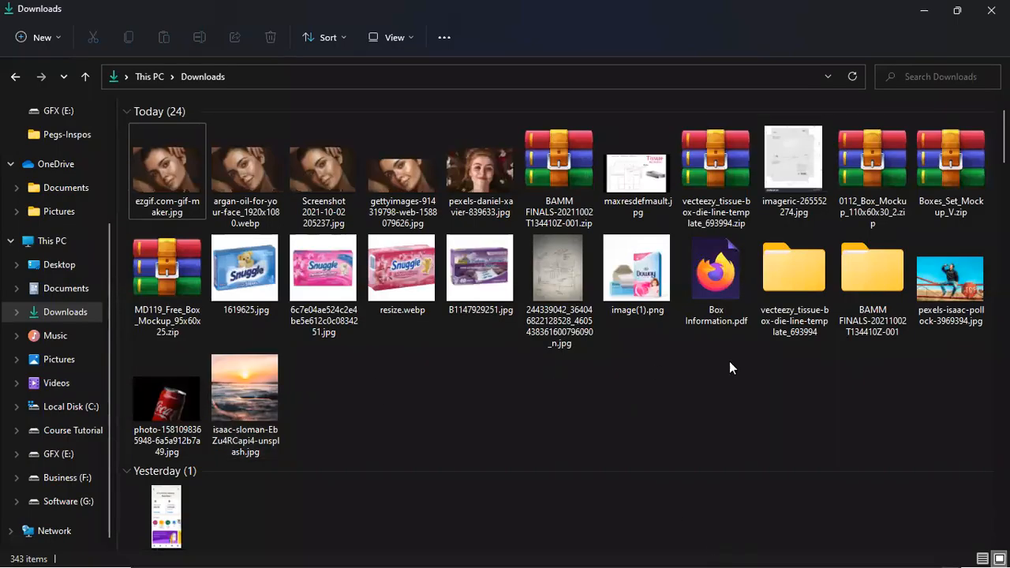
pyautogui.click(243, 397)
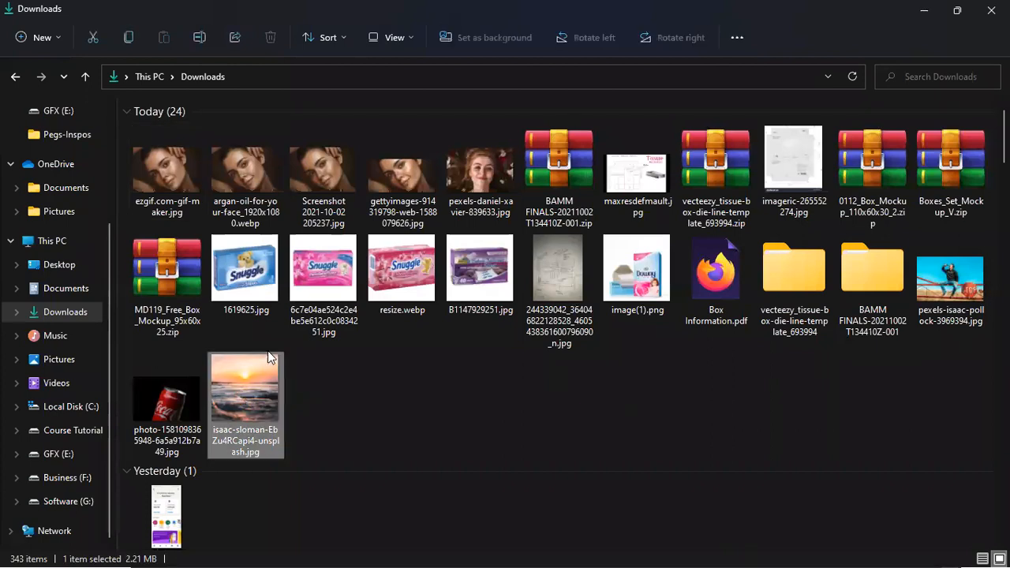
pyautogui.rightClick(250, 431)
pyautogui.moveTo(352, 212)
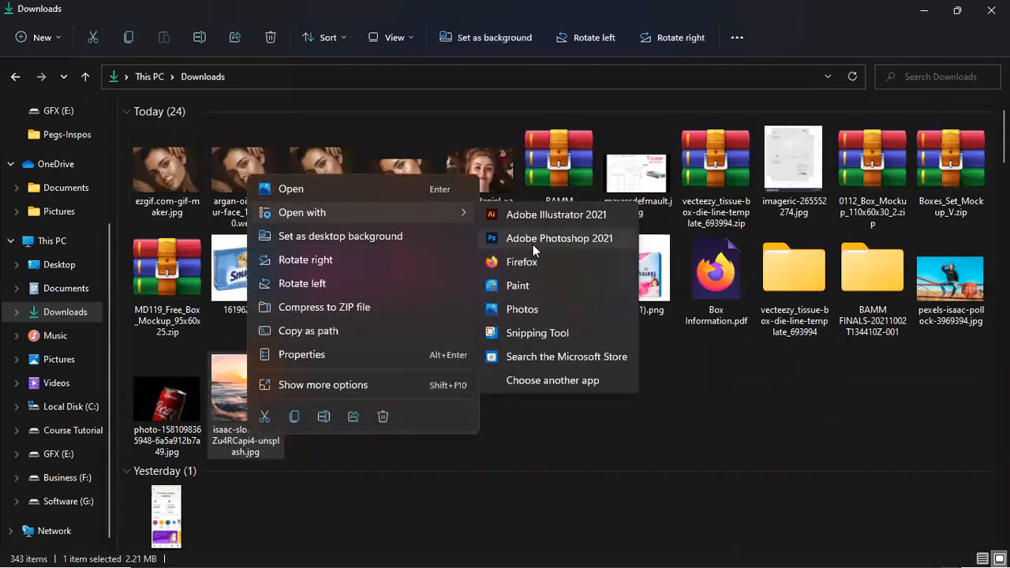
pyautogui.click(534, 243)
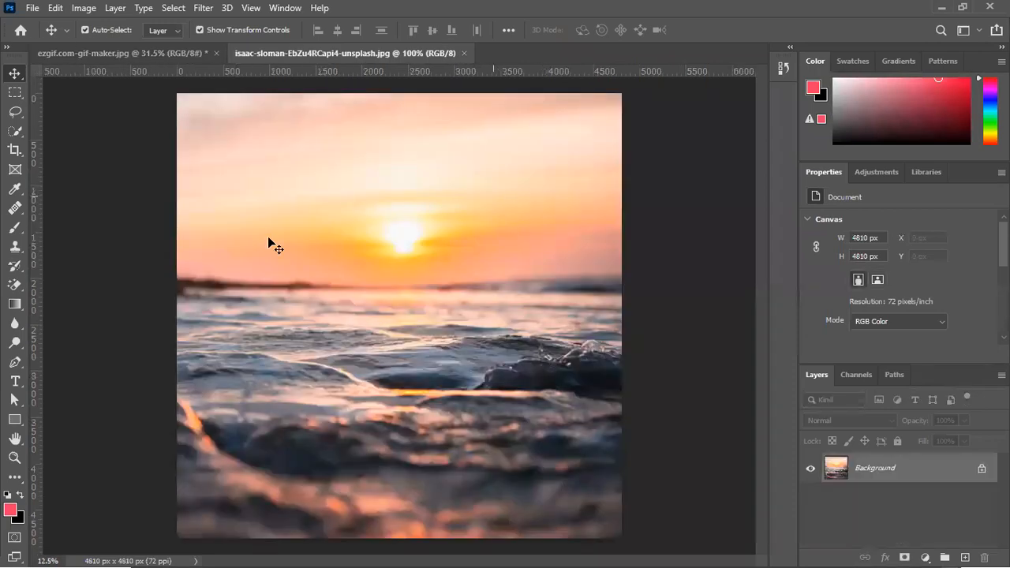
# Close the ezgif.com-gif-maker.jpg document without saving, and open the Coca-Cola can photo from the Downloads folder in Photoshop
pyautogui.click(216, 54)
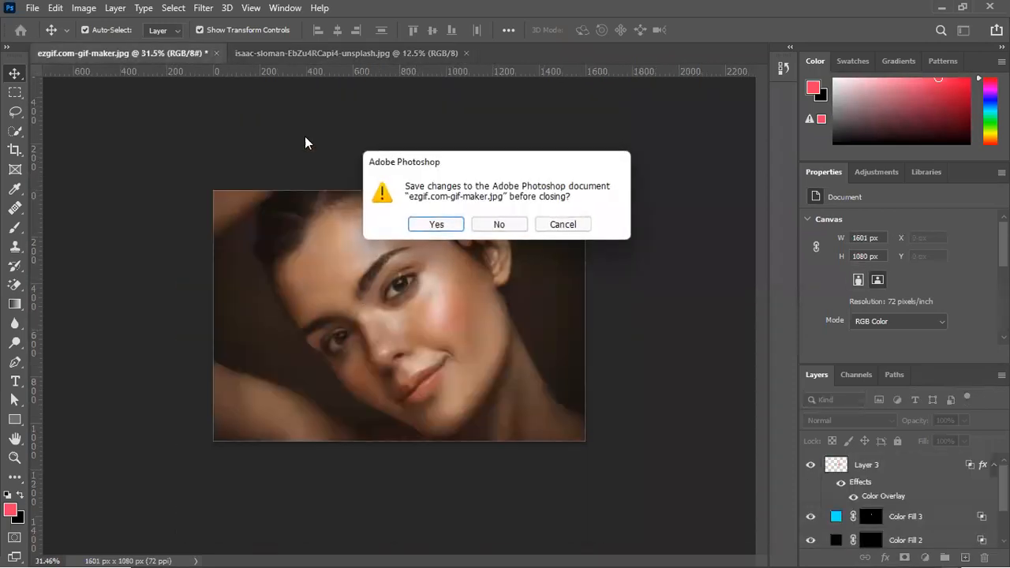
pyautogui.click(499, 225)
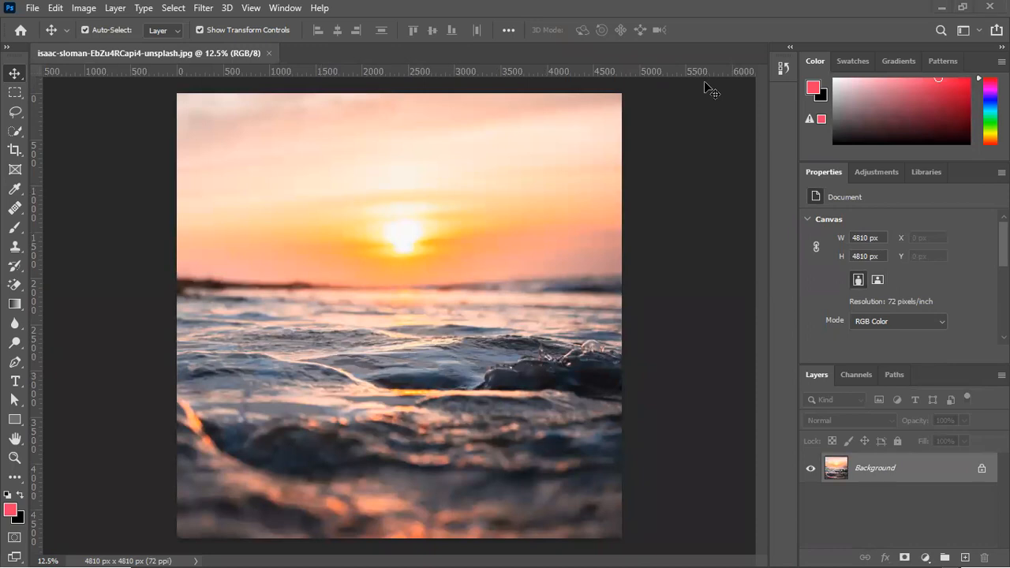
pyautogui.click(941, 7)
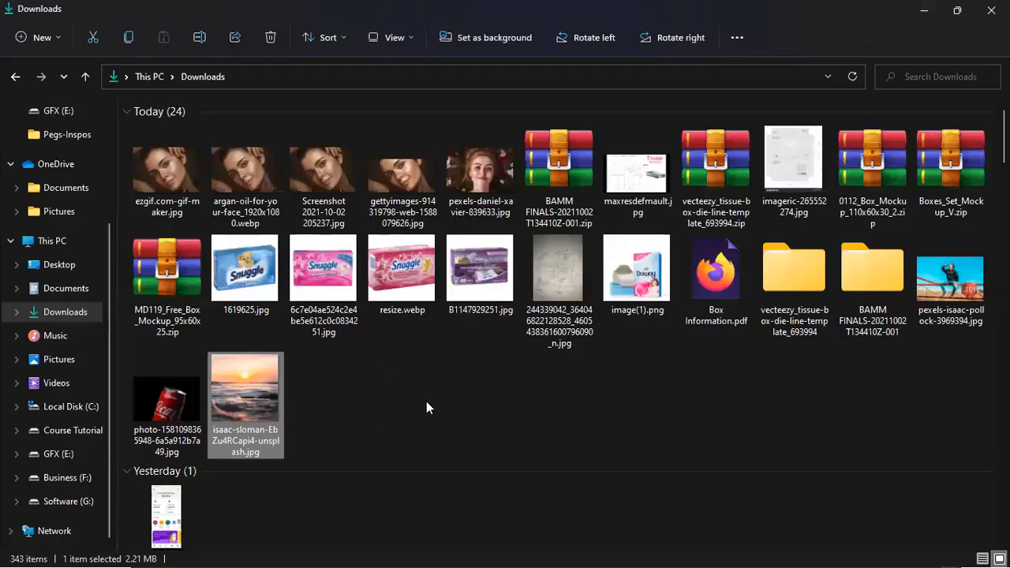
pyautogui.click(186, 396)
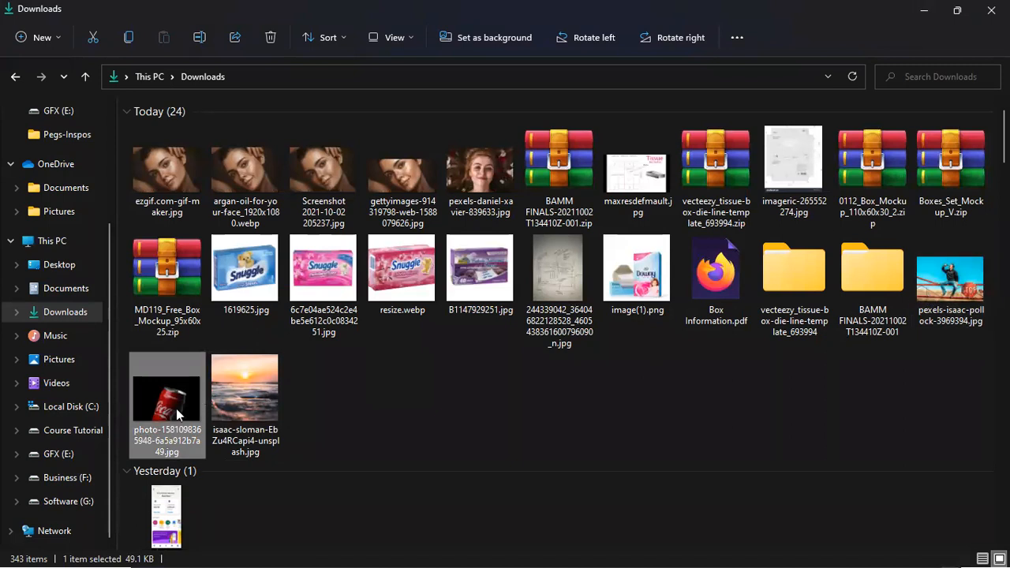
pyautogui.rightClick(186, 347)
pyautogui.moveTo(229, 224)
pyautogui.click(426, 248)
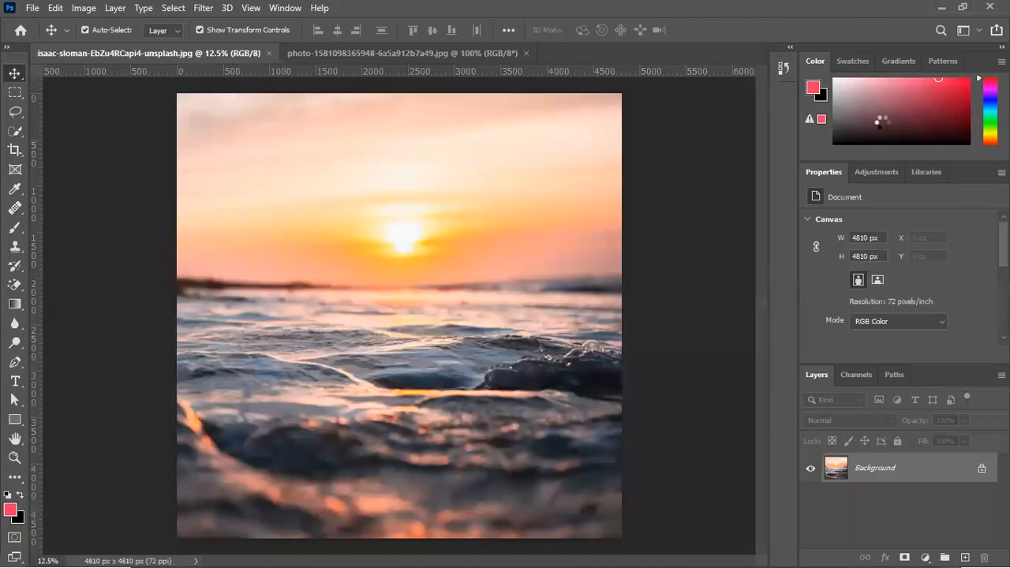
# Open the photo of the man drinking on the fence from the Downloads folder in Photoshop
pyautogui.hotkey('alt', 'Tab')
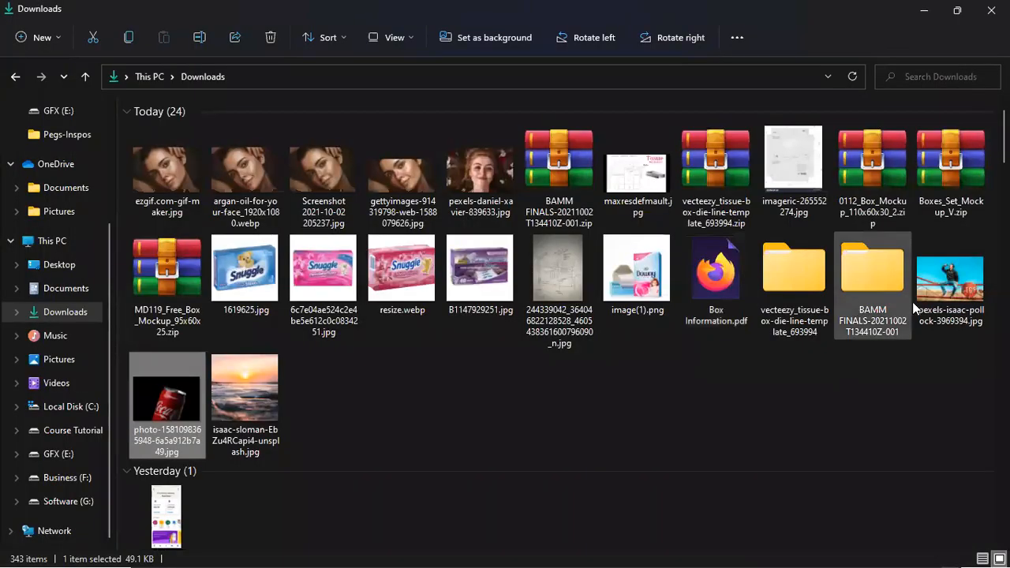
pyautogui.click(942, 296)
pyautogui.rightClick(942, 296)
pyautogui.moveTo(750, 332)
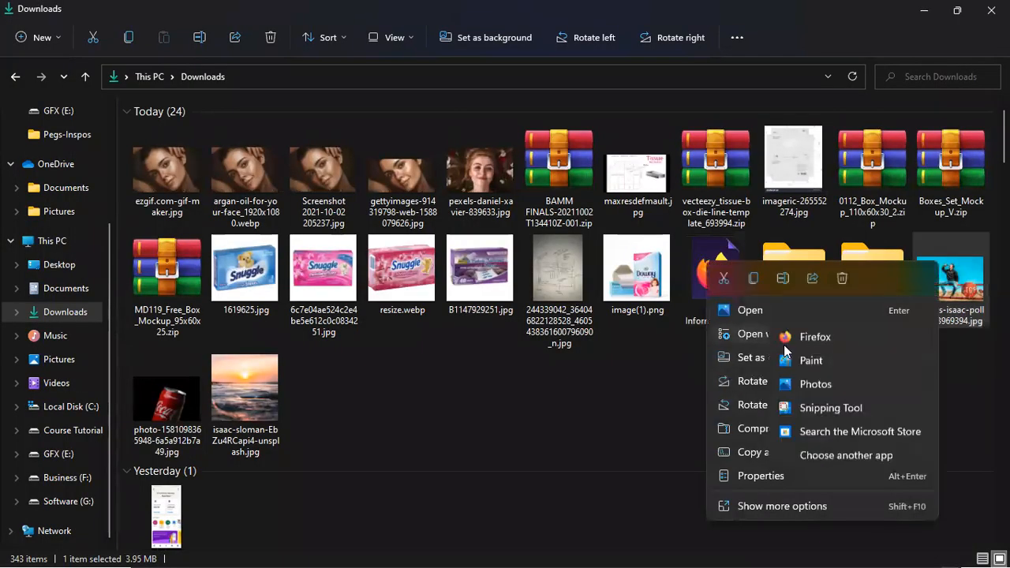
pyautogui.click(823, 364)
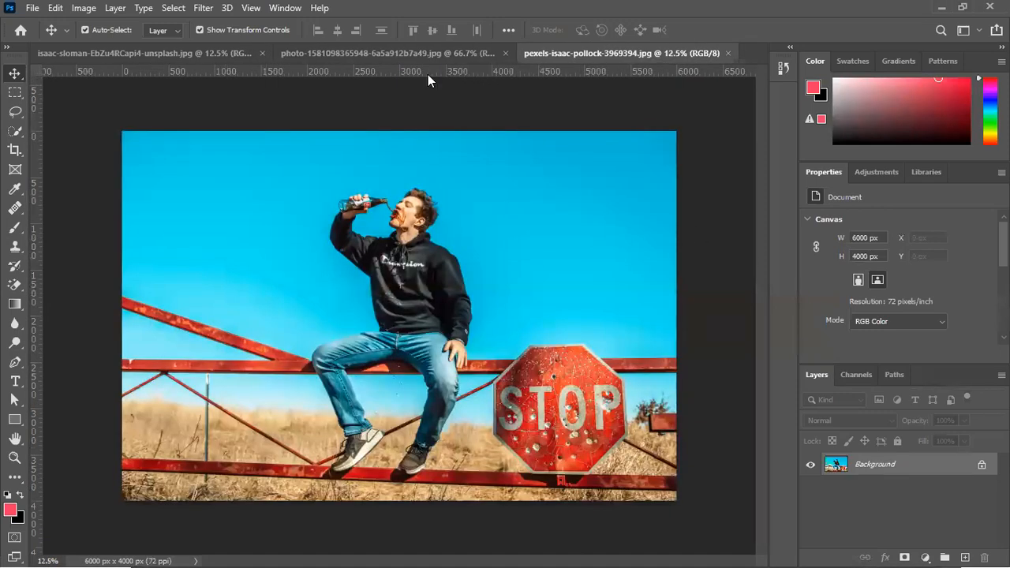
# Unlock the Background layer of the Coca-Cola can photo so it becomes an editable layer
pyautogui.click(399, 53)
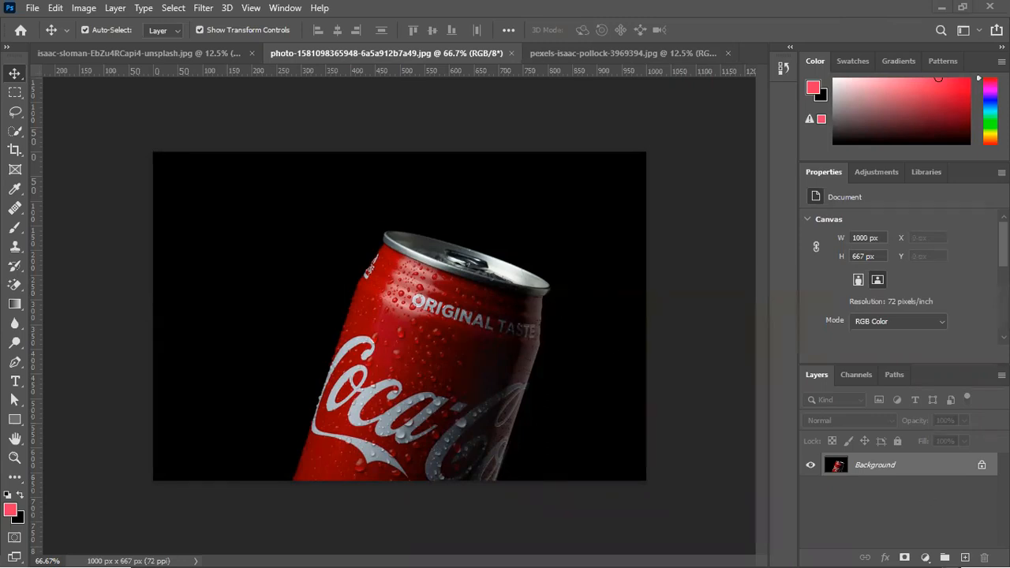
pyautogui.click(981, 464)
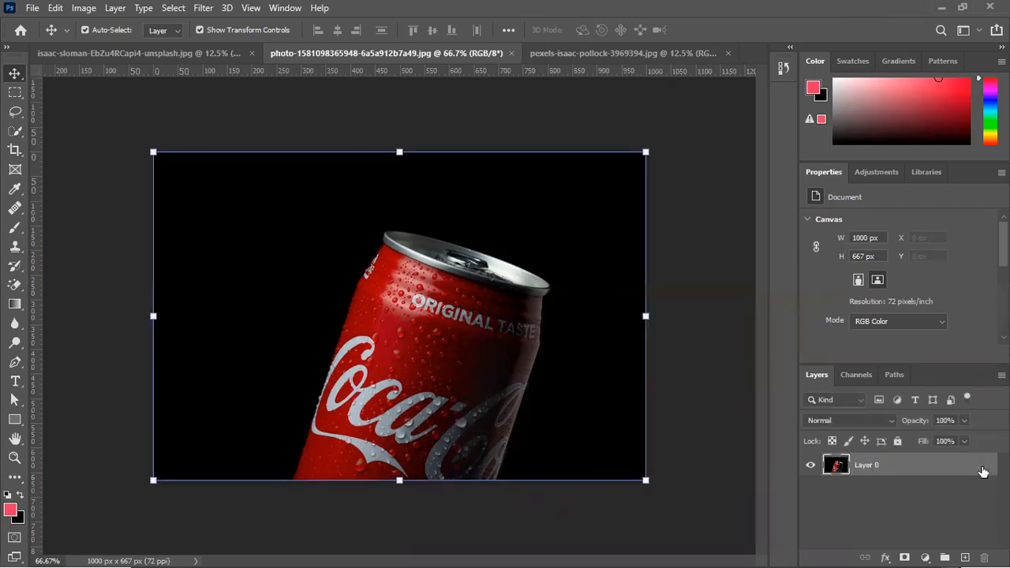
pyautogui.click(697, 222)
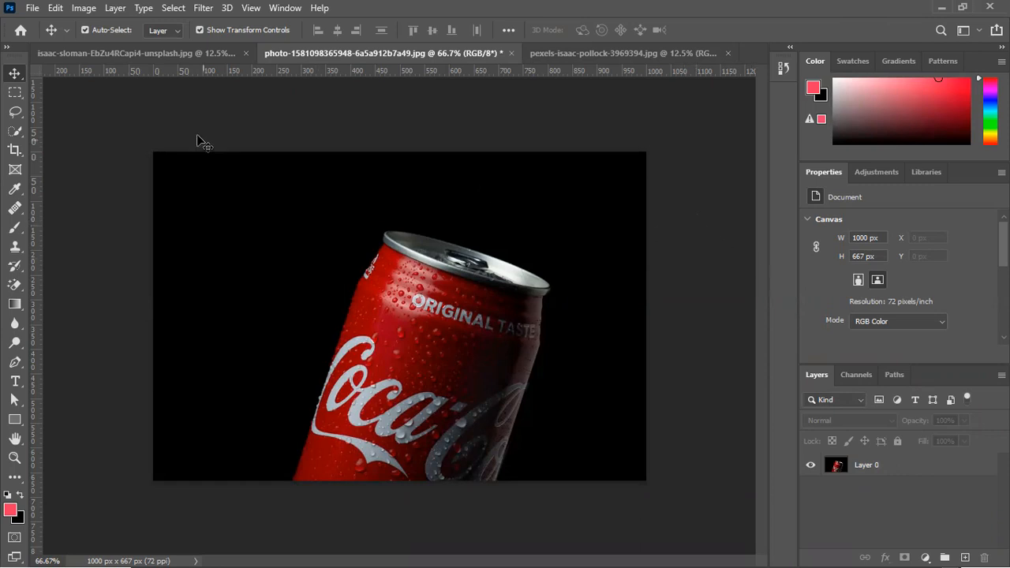
# Erase the black background around the Coca-Cola can with the Magic Eraser tool
pyautogui.click(9, 48)
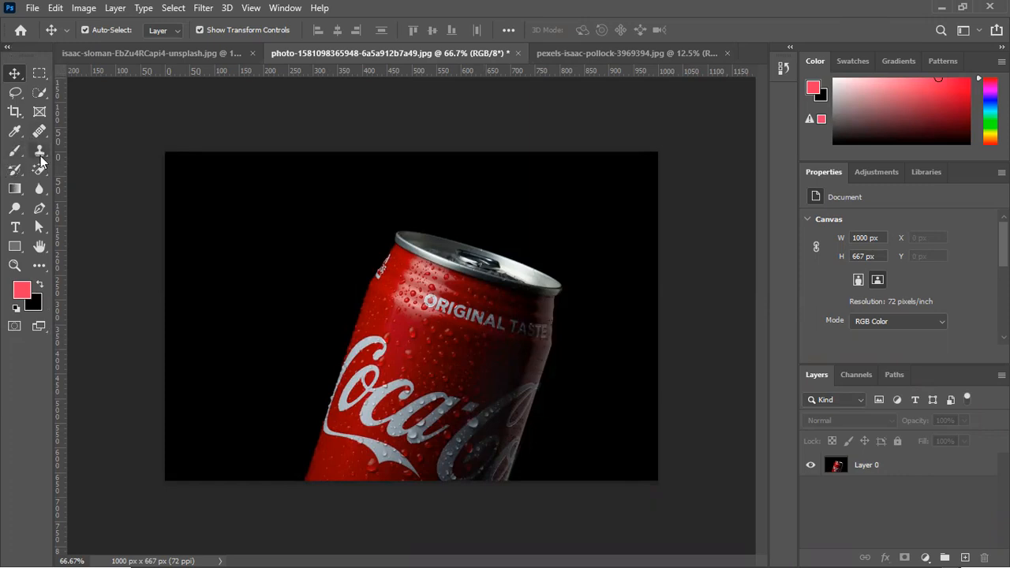
pyautogui.click(38, 174)
pyautogui.rightClick(37, 181)
pyautogui.click(81, 195)
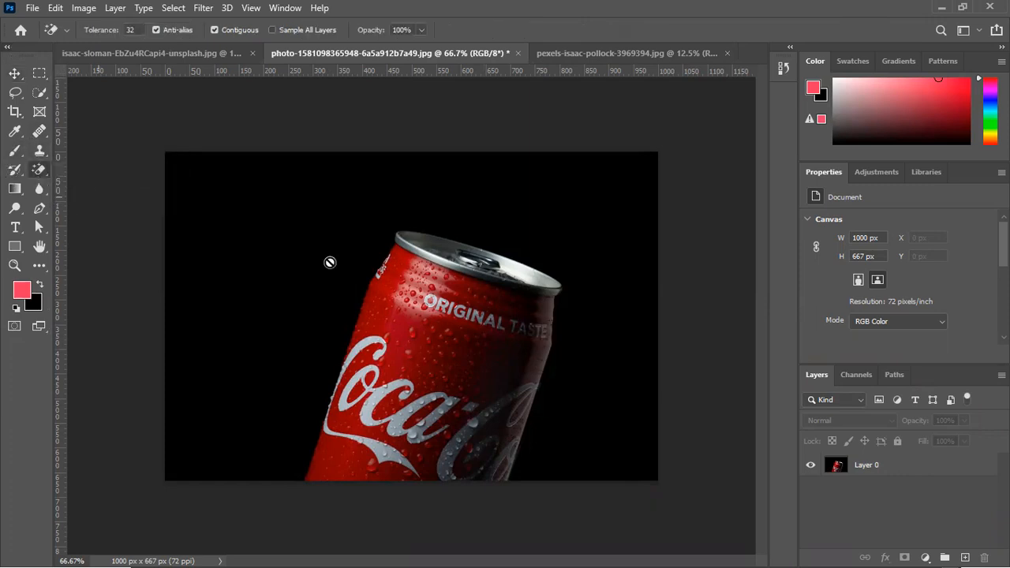
pyautogui.click(576, 211)
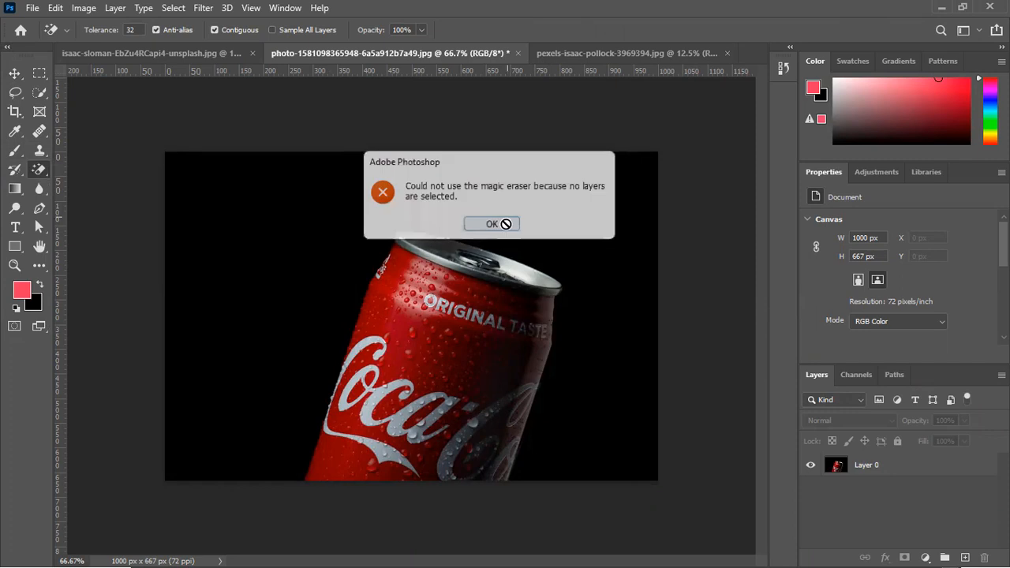
pyautogui.click(494, 223)
pyautogui.click(919, 474)
pyautogui.click(606, 227)
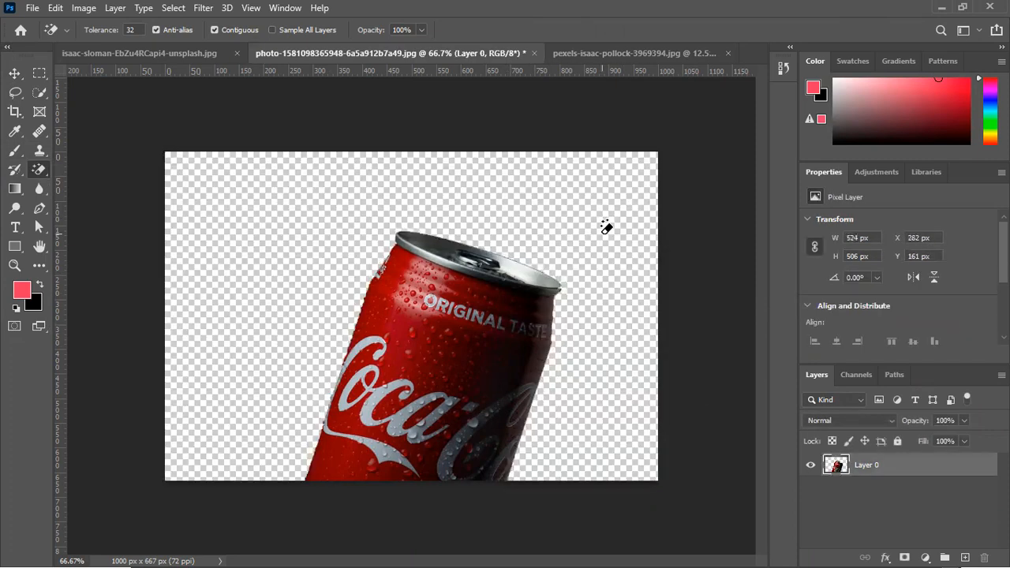
# Bring the cut-out can into the sunset document and rotate it 90° counterclockwise so its lid faces left
pyautogui.click(15, 73)
pyautogui.moveTo(431, 347); pyautogui.dragTo(380, 329)
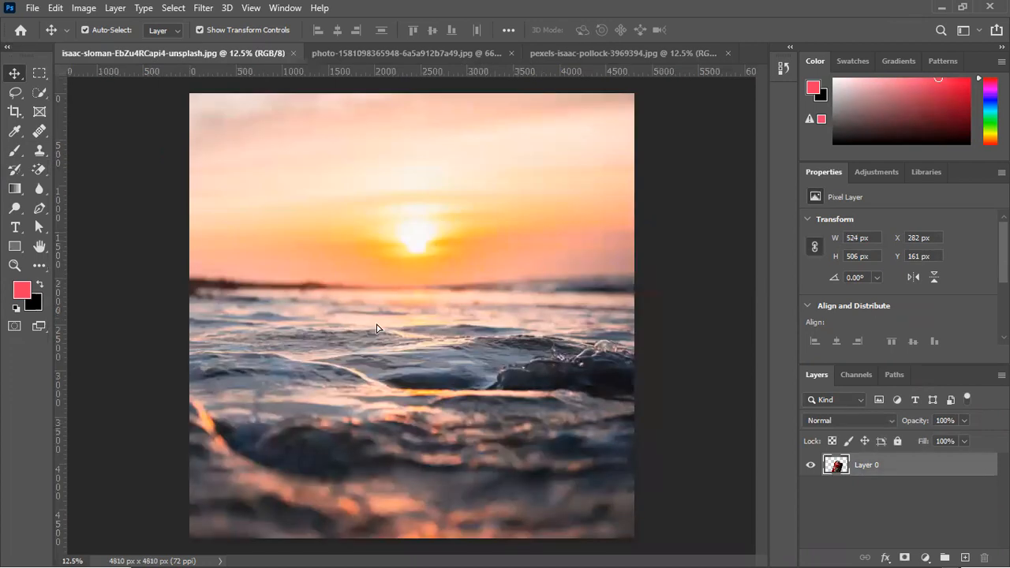
pyautogui.moveTo(476, 277); pyautogui.dragTo(476, 226)
pyautogui.press('Return')
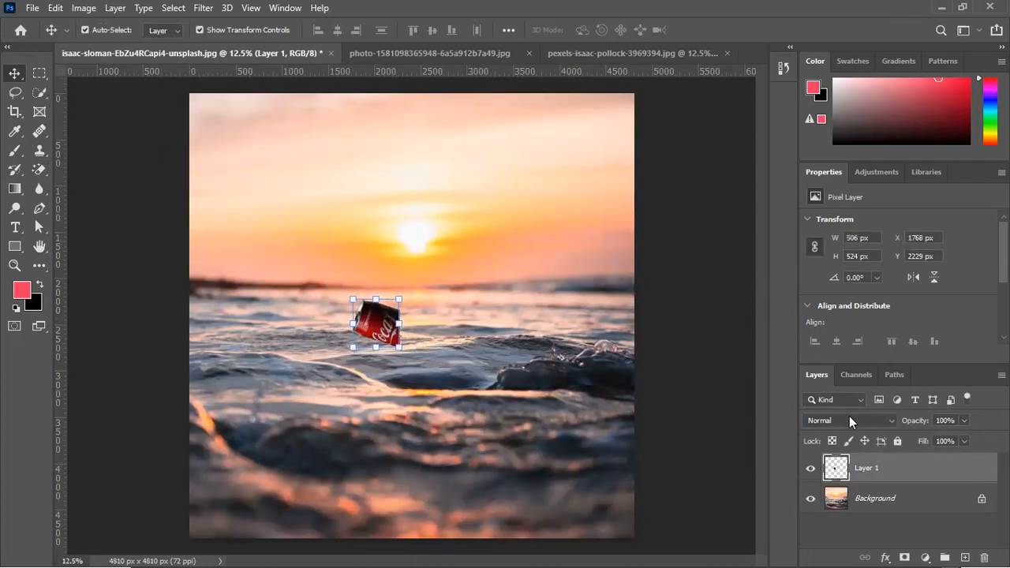
# Convert the can layer to a smart object and enlarge it to about 1446 × 1390 px over the waves near the photo's right edge
pyautogui.rightClick(874, 476)
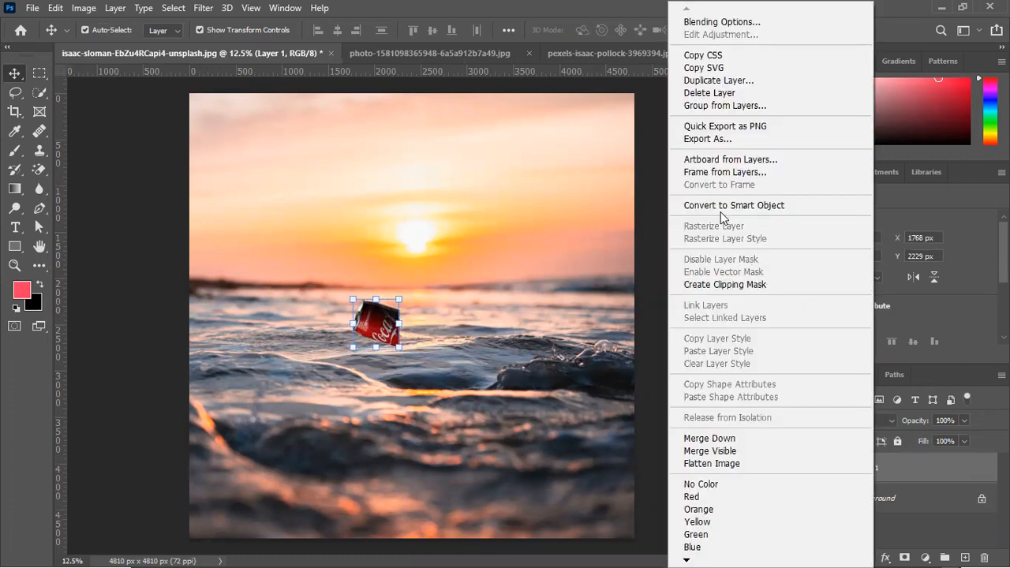
pyautogui.click(721, 207)
pyautogui.moveTo(401, 345); pyautogui.dragTo(486, 426)
pyautogui.moveTo(458, 384); pyautogui.dragTo(546, 385)
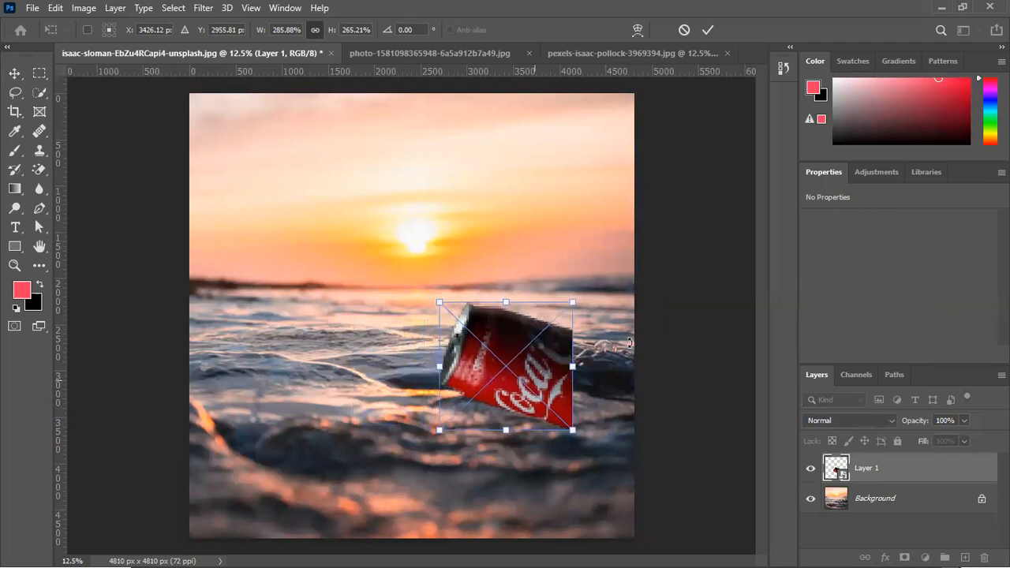
pyautogui.press('Return')
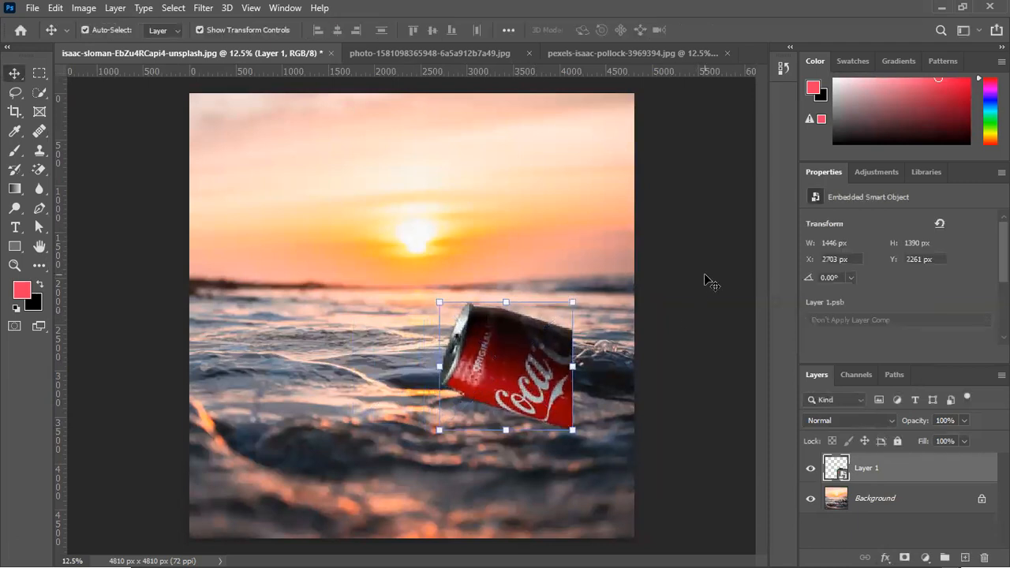
pyautogui.click(690, 287)
pyautogui.moveTo(557, 347); pyautogui.dragTo(620, 340)
pyautogui.moveTo(605, 381); pyautogui.dragTo(592, 380)
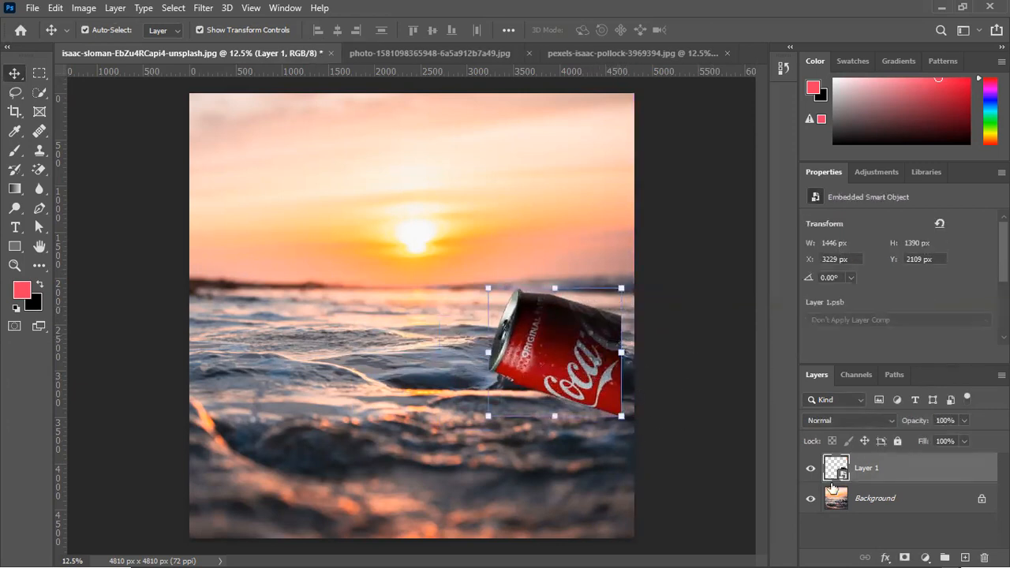
# Try to hide the can's cut-off edge by painting black on a new layer mask with a soft 250 px brush
pyautogui.click(903, 556)
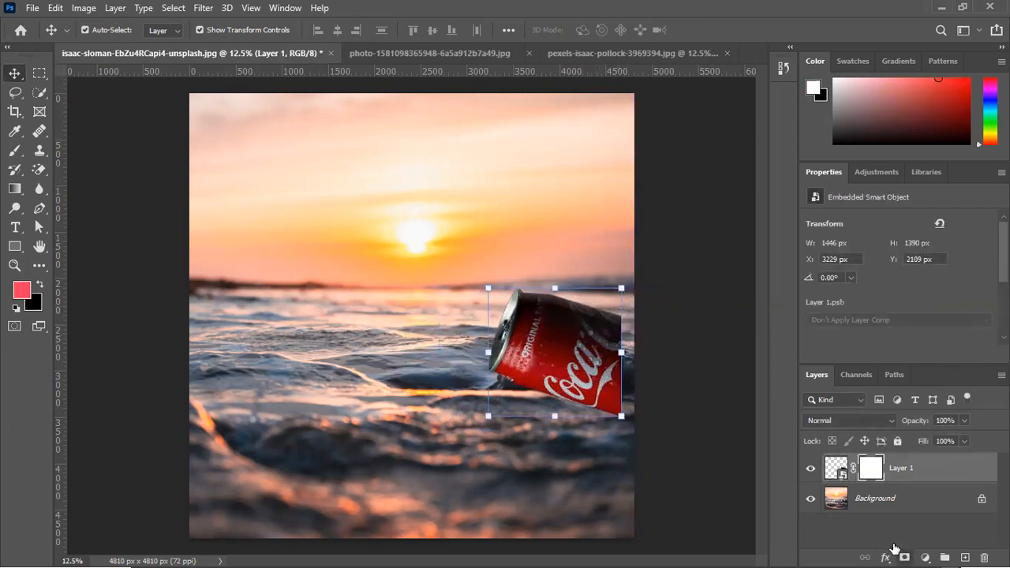
pyautogui.click(40, 285)
pyautogui.click(15, 150)
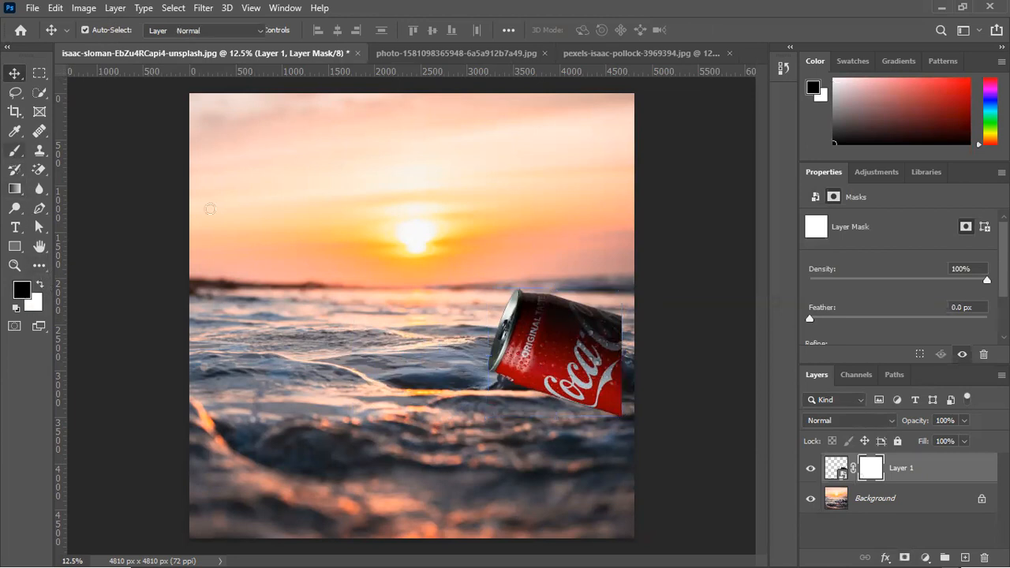
pyautogui.press(']')
pyautogui.press(']')
pyautogui.press(']')
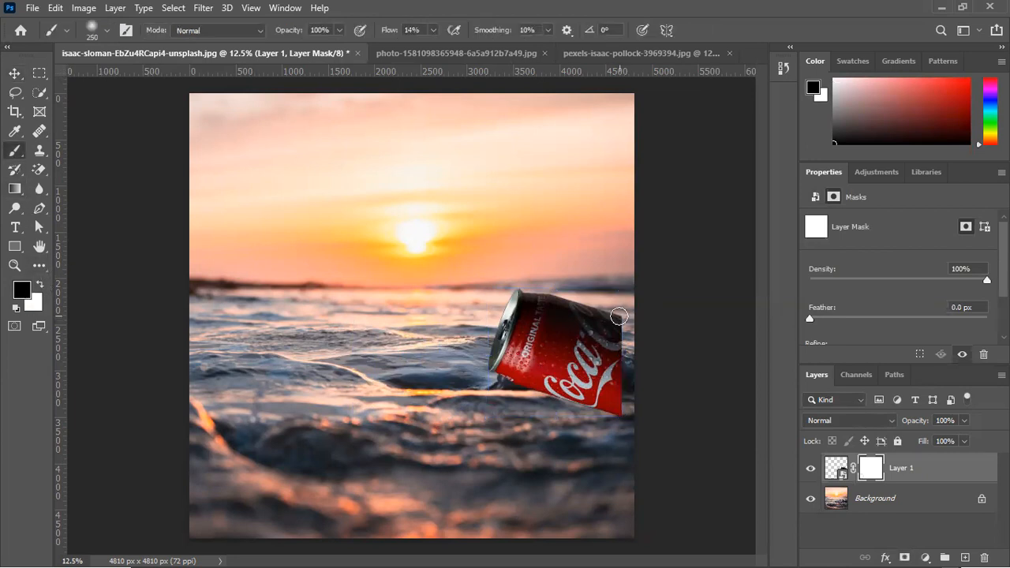
pyautogui.moveTo(619, 317)
pyautogui.mouseDown()
pyautogui.moveTo(620, 371)
pyautogui.moveTo(633, 301)
pyautogui.moveTo(615, 419)
pyautogui.moveTo(627, 394)
pyautogui.moveTo(611, 432)
pyautogui.moveTo(627, 341)
pyautogui.moveTo(624, 283)
pyautogui.moveTo(613, 405)
pyautogui.mouseUp()
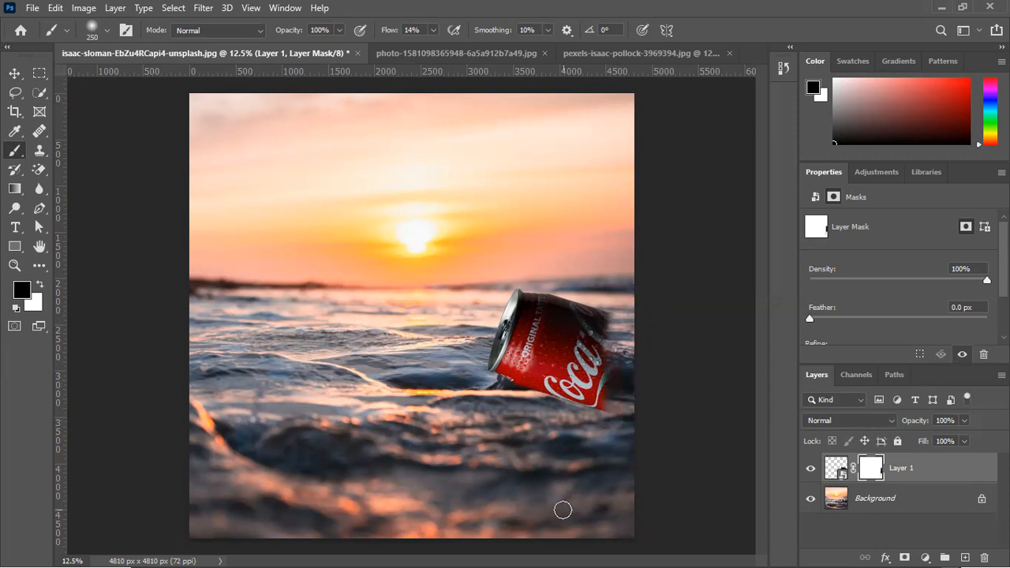
# Undo the brush painting and the layer mask on the can layer
pyautogui.hotkey('ctrl', 'z')
pyautogui.hotkey('ctrl', 'z')
pyautogui.hotkey('ctrl', 'z')
pyautogui.hotkey('ctrl', 'z')
pyautogui.hotkey('ctrl', 'z')
pyautogui.hotkey('ctrl', 'z')
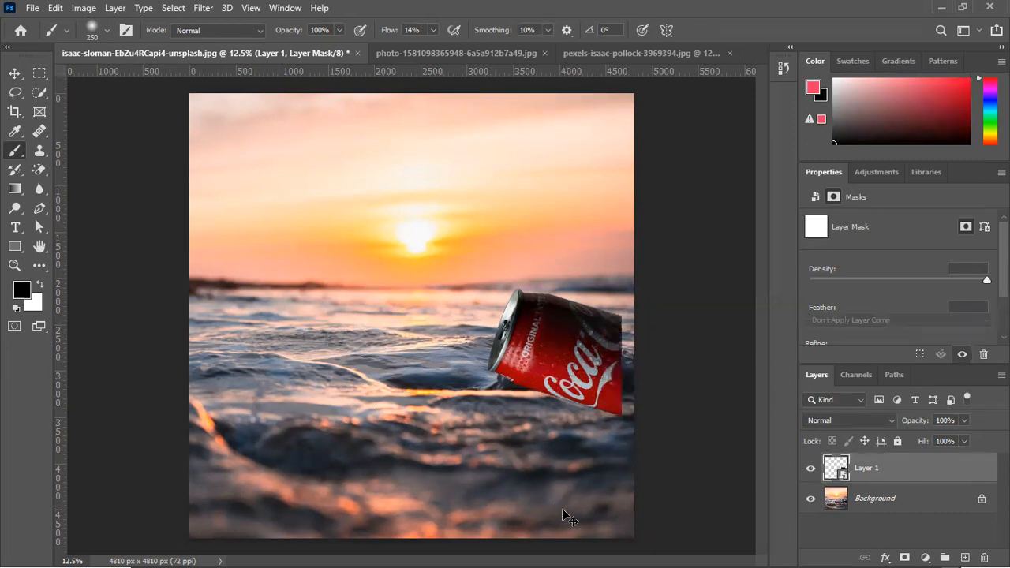
# Enlarge the can to about 1635 × 1571 px and place its cut-off end flush with the sunset photo's right edge
pyautogui.press('v')
pyautogui.moveTo(490, 345); pyautogui.dragTo(502, 346)
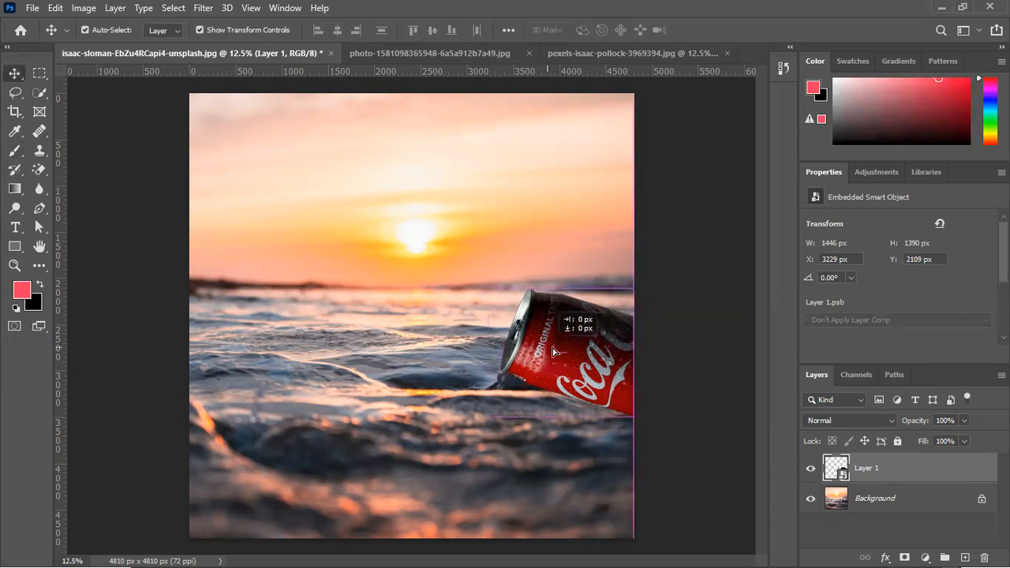
pyautogui.moveTo(594, 344)
pyautogui.mouseDown()
pyautogui.moveTo(595, 384)
pyautogui.moveTo(596, 355)
pyautogui.mouseUp()
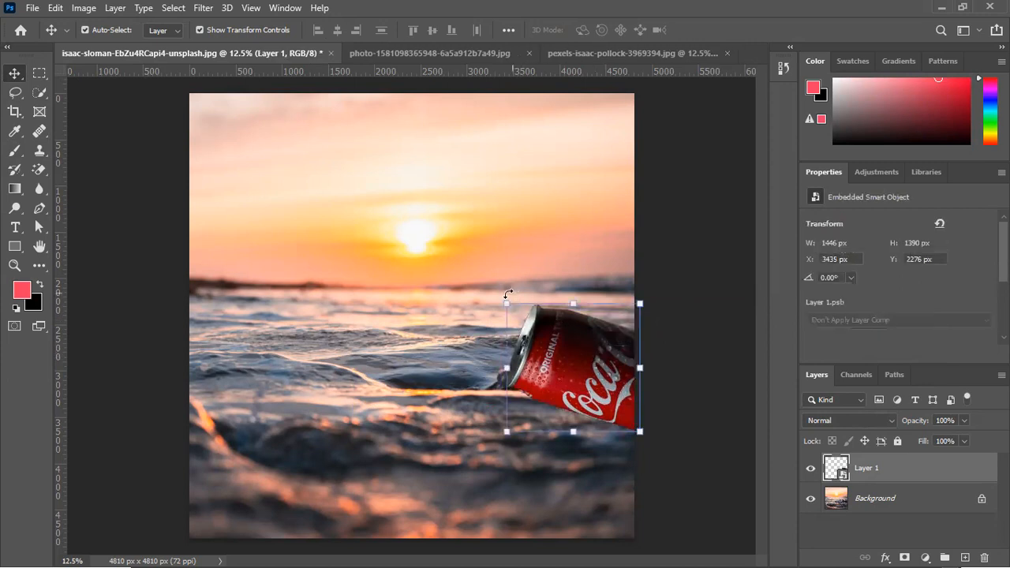
pyautogui.click(500, 302)
pyautogui.moveTo(500, 302)
pyautogui.mouseDown()
pyautogui.moveTo(481, 291)
pyautogui.moveTo(489, 288)
pyautogui.mouseUp()
pyautogui.moveTo(567, 336); pyautogui.dragTo(579, 355)
pyautogui.press('Return')
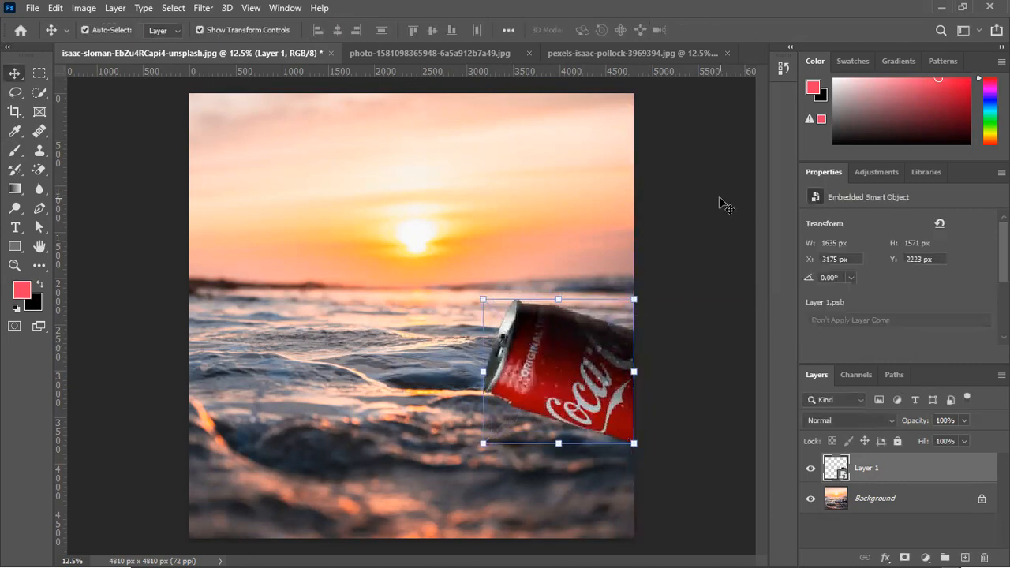
# In the pexels-isaac-pollock-3969394.jpg photo, select the drinking man from bottle to shoes with the Object Selection tool
pyautogui.click(507, 113)
pyautogui.click(659, 53)
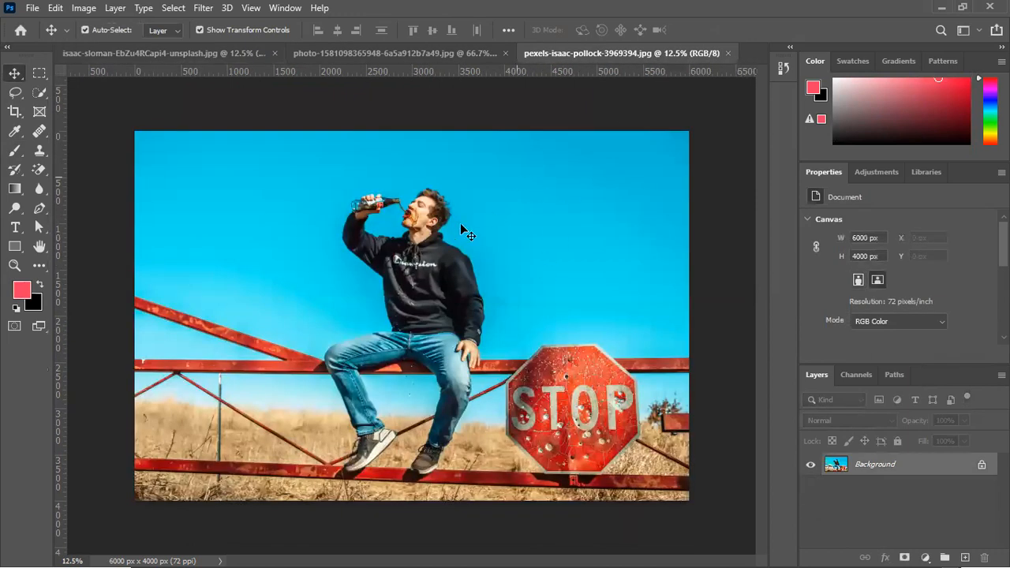
pyautogui.click(37, 95)
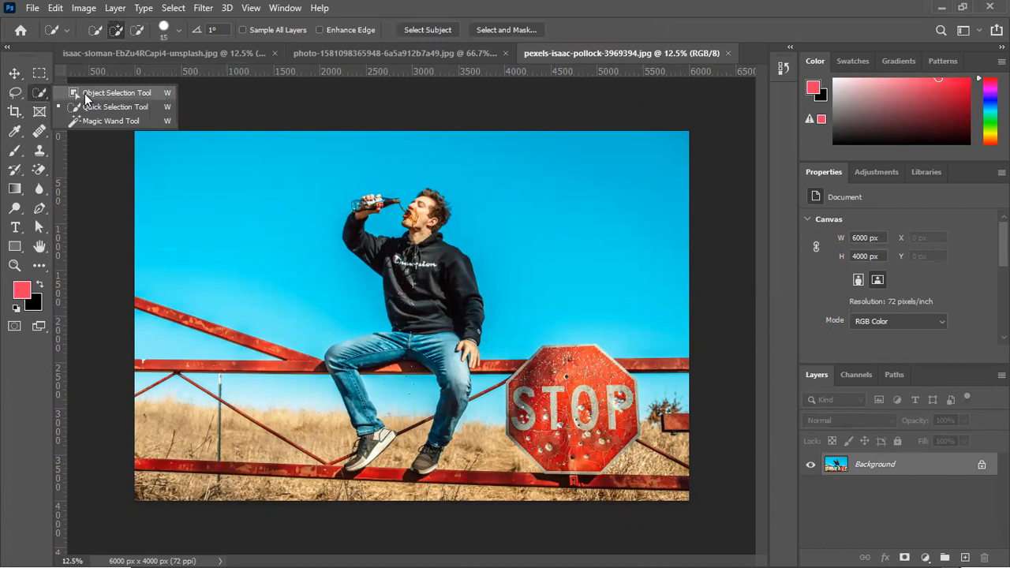
pyautogui.click(87, 97)
pyautogui.moveTo(314, 173); pyautogui.dragTo(489, 489)
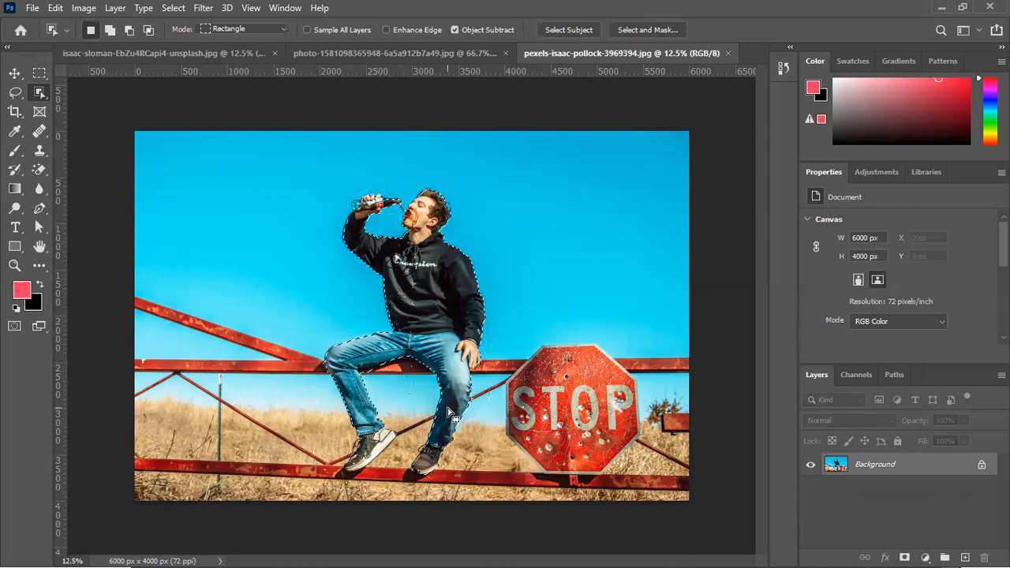
# Add the white heel and sole of the man's shoe on the photo's left side to the selection with the Quick Selection tool
pyautogui.scroll(3, 373, 455)
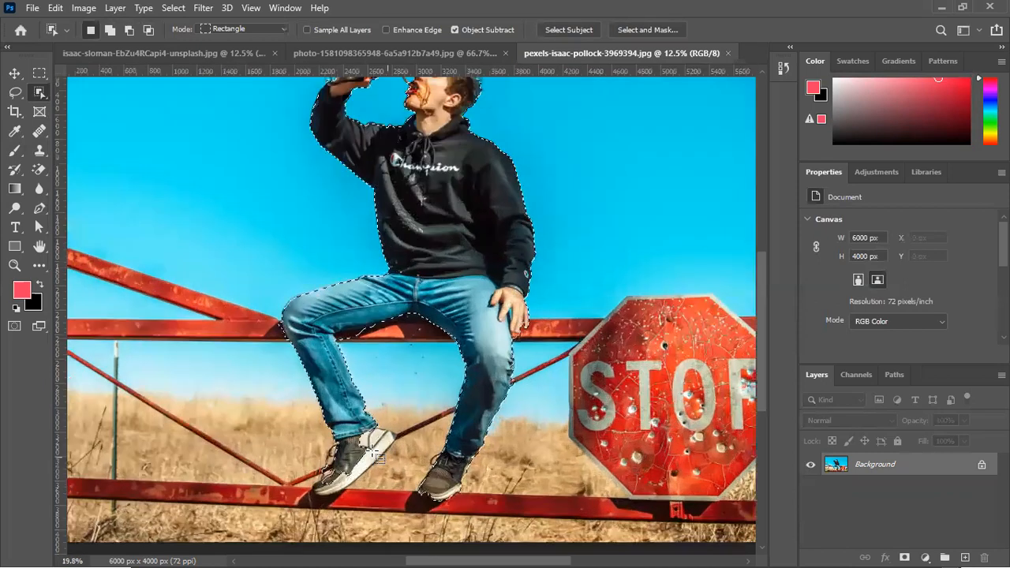
pyautogui.scroll(2, 379, 472)
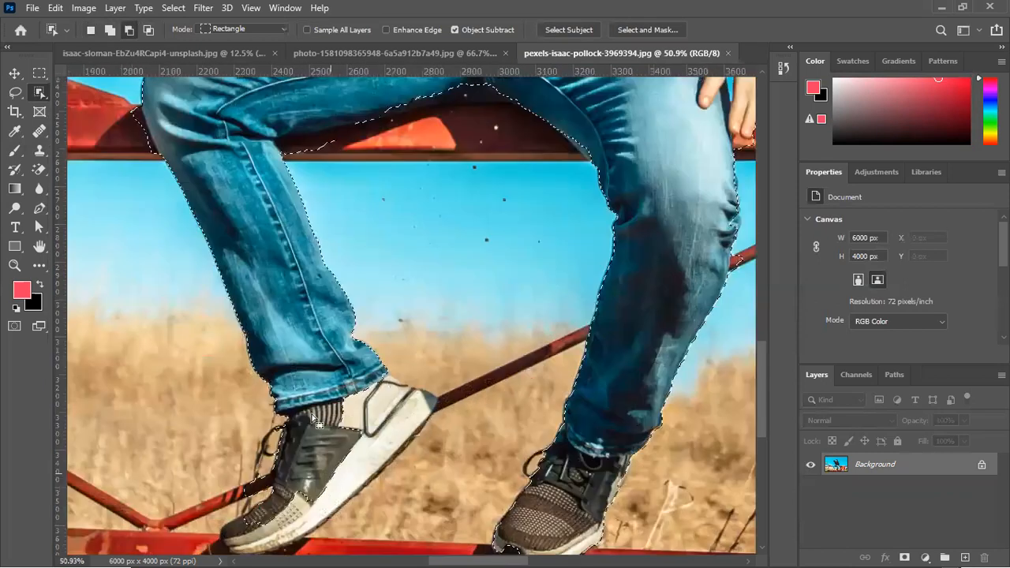
pyautogui.rightClick(41, 91)
pyautogui.click(86, 108)
pyautogui.scroll(2, 366, 334)
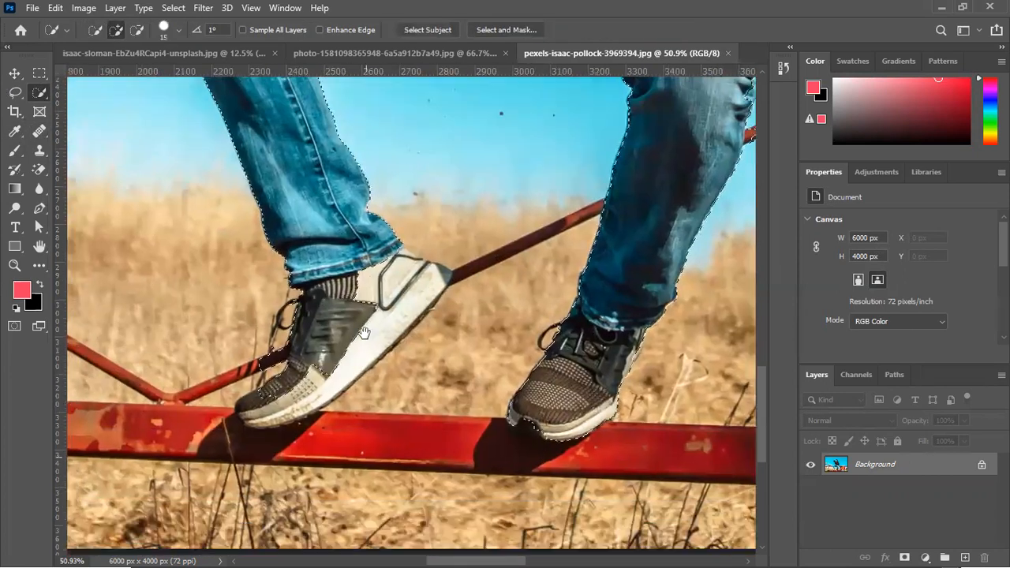
pyautogui.scroll(2, 365, 334)
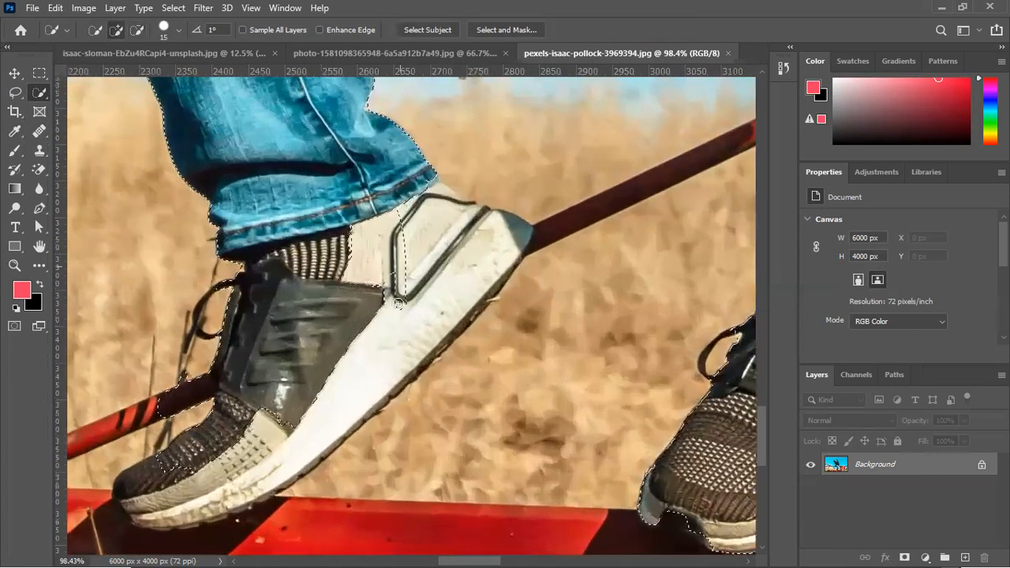
pyautogui.moveTo(425, 180)
pyautogui.mouseDown()
pyautogui.moveTo(437, 202)
pyautogui.moveTo(483, 231)
pyautogui.moveTo(516, 228)
pyautogui.moveTo(480, 238)
pyautogui.moveTo(502, 219)
pyautogui.moveTo(525, 228)
pyautogui.mouseUp()
pyautogui.click(461, 200)
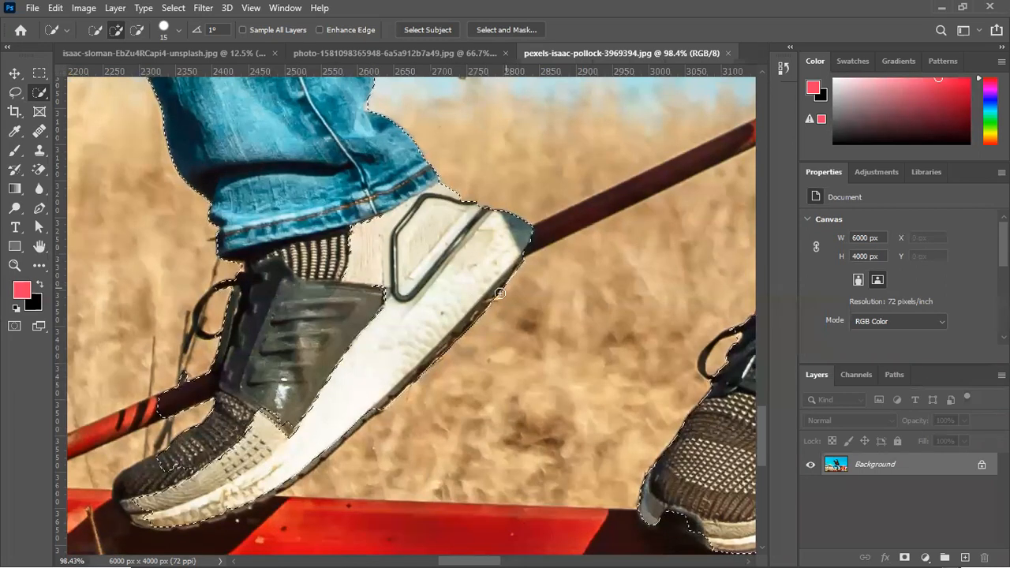
pyautogui.moveTo(533, 253); pyautogui.dragTo(639, 174)
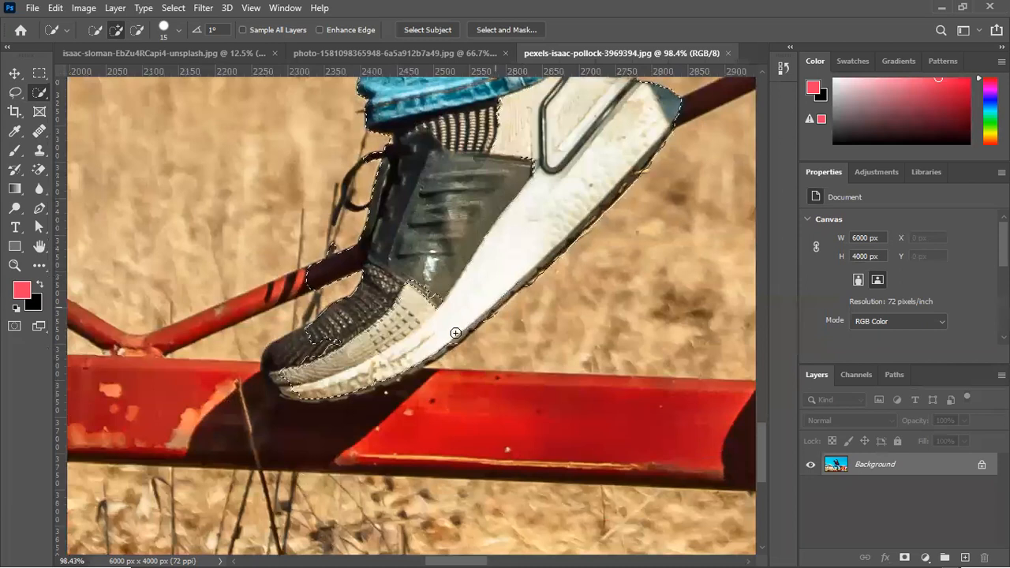
# Refine the selection around the same shoe's toe and subtract the red diagonal bar beside its laces
pyautogui.press('alt')
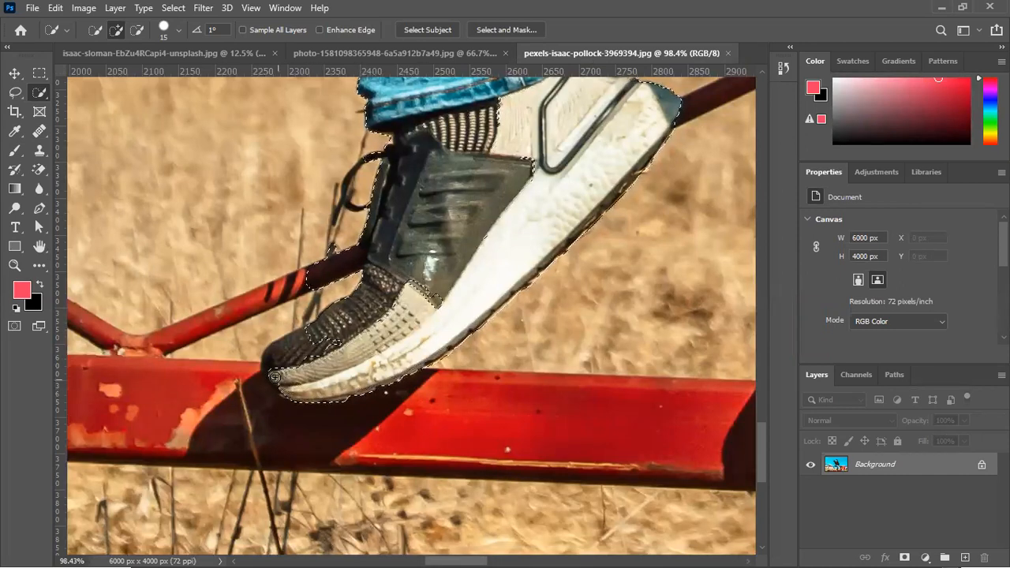
pyautogui.moveTo(274, 377)
pyautogui.mouseDown()
pyautogui.moveTo(362, 454)
pyautogui.moveTo(375, 429)
pyautogui.mouseUp()
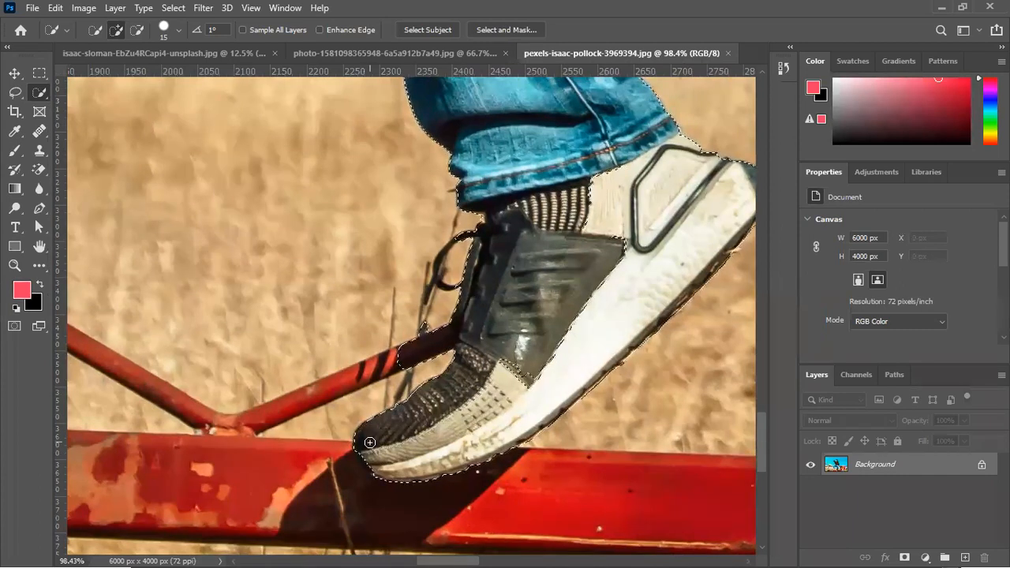
pyautogui.press('alt')
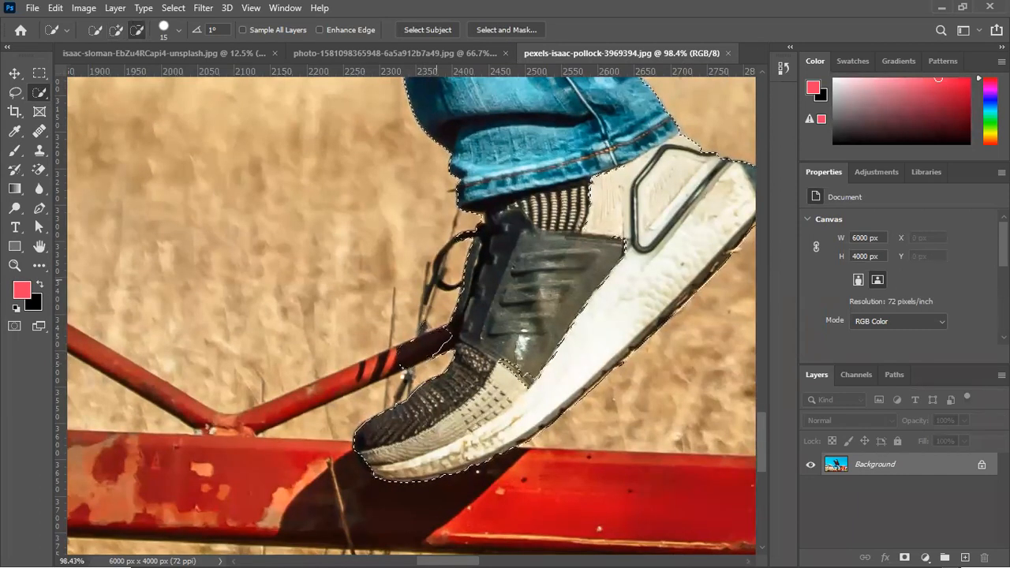
pyautogui.moveTo(399, 337)
pyautogui.mouseDown()
pyautogui.moveTo(428, 334)
pyautogui.moveTo(449, 346)
pyautogui.mouseUp()
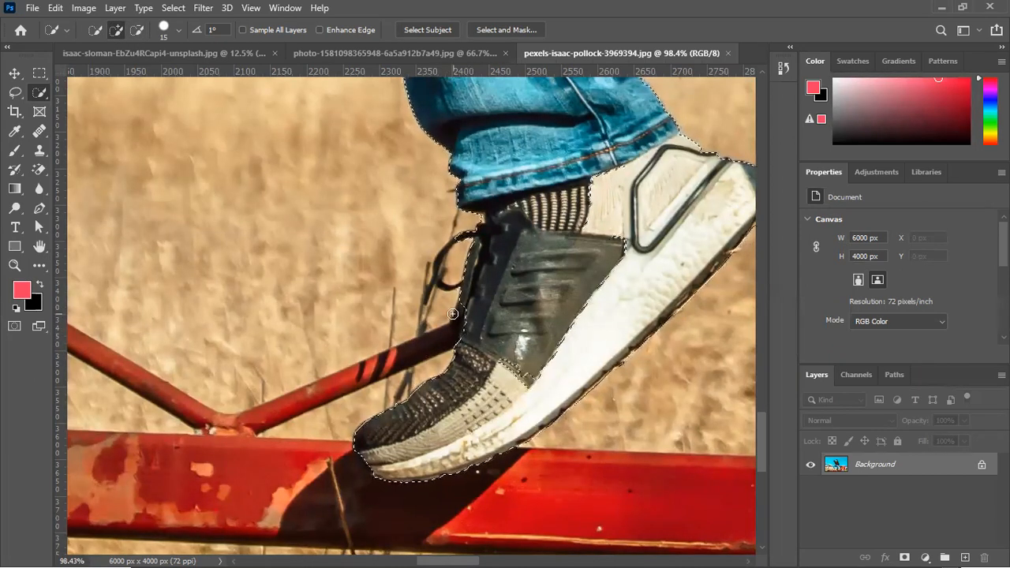
pyautogui.press('alt')
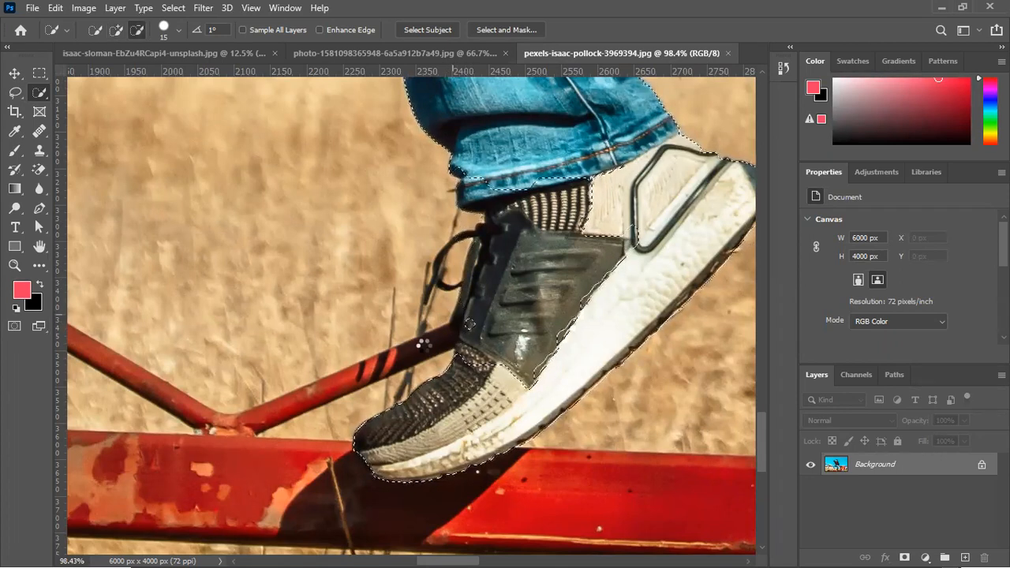
pyautogui.click(470, 328)
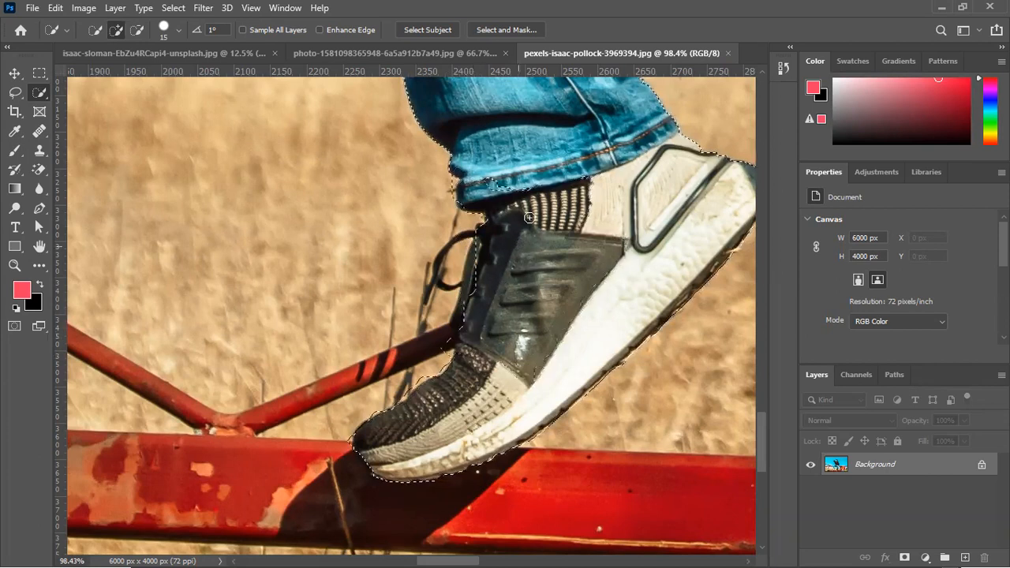
pyautogui.moveTo(538, 214); pyautogui.dragTo(408, 413)
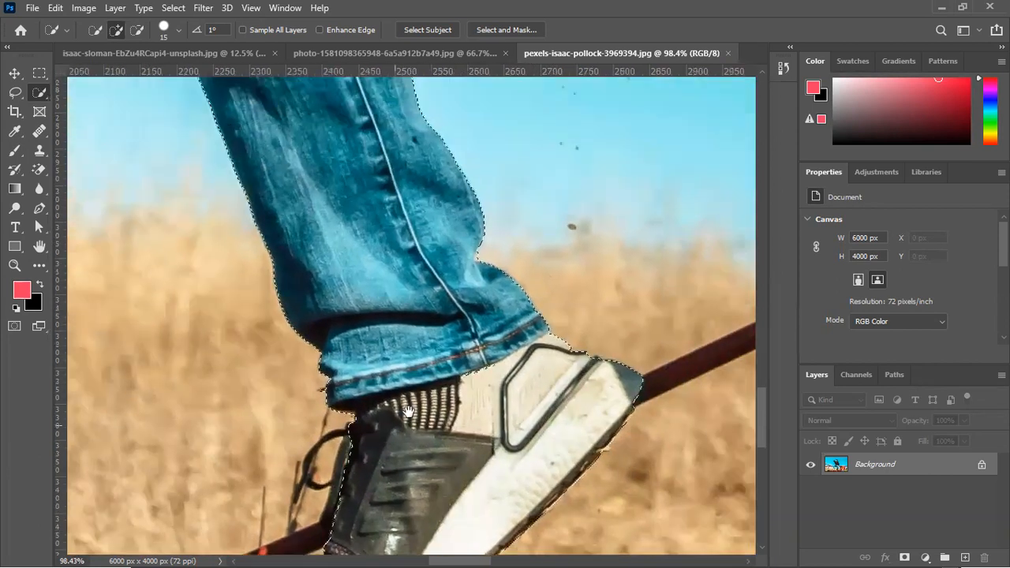
# Subtract the stray areas beside the trouser cuff and the piece of red beam behind the bent knee from the selection
pyautogui.press('alt')
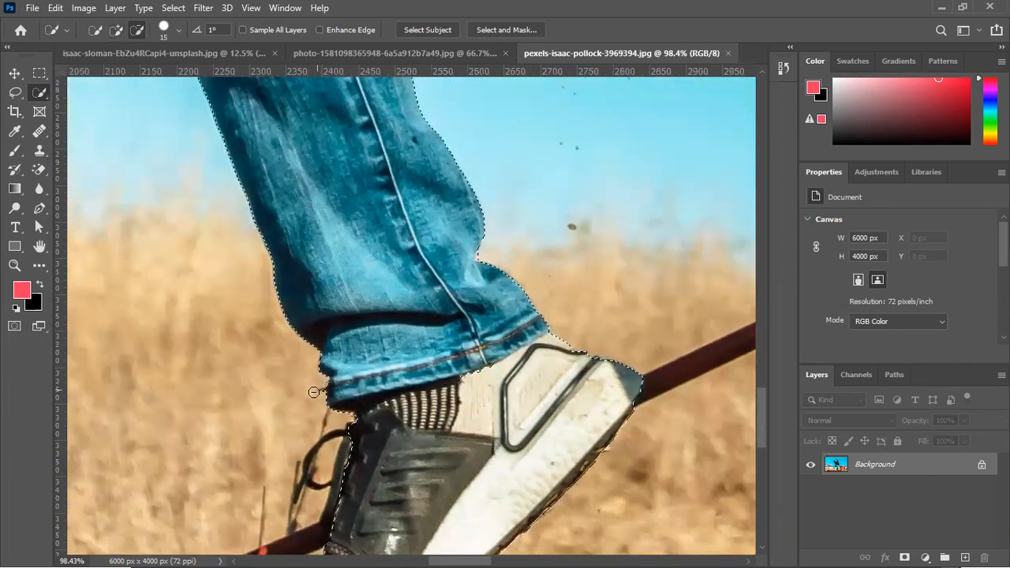
pyautogui.moveTo(502, 300); pyautogui.dragTo(557, 361)
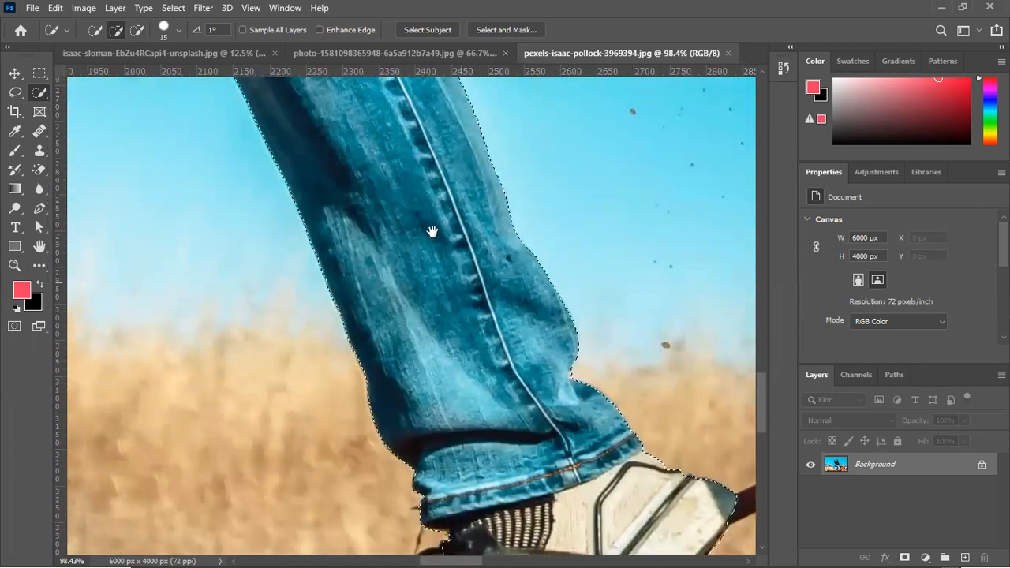
pyautogui.moveTo(432, 231); pyautogui.dragTo(525, 481)
pyautogui.moveTo(363, 98); pyautogui.dragTo(473, 287)
pyautogui.press('alt')
pyautogui.moveTo(411, 485)
pyautogui.mouseDown()
pyautogui.moveTo(347, 373)
pyautogui.moveTo(400, 488)
pyautogui.mouseUp()
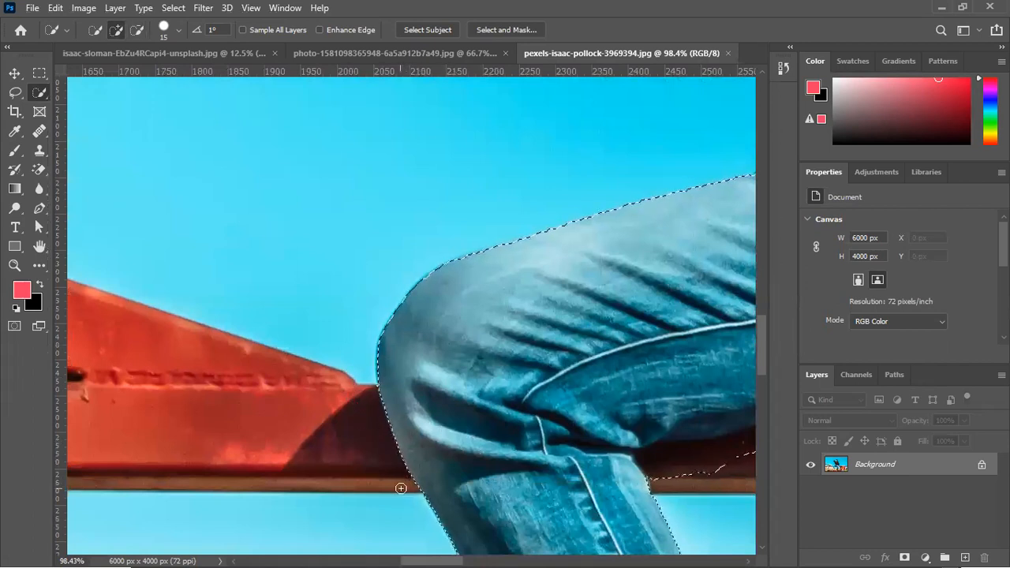
pyautogui.moveTo(453, 406); pyautogui.dragTo(214, 355)
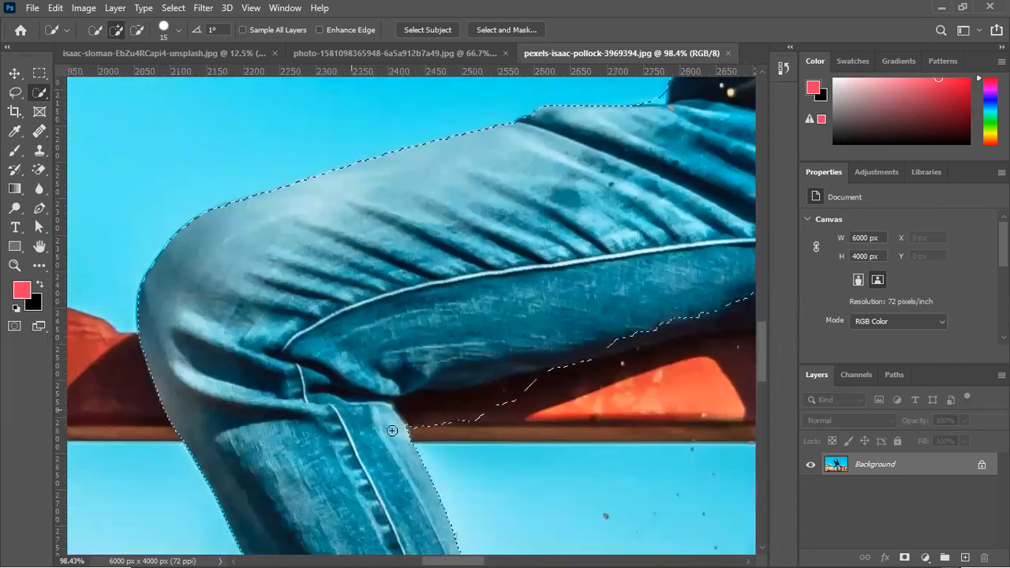
# Subtract the red beam under the thigh beside the bent knee and add the denim back up to its lower edge
pyautogui.press('alt')
pyautogui.moveTo(435, 423); pyautogui.dragTo(579, 395)
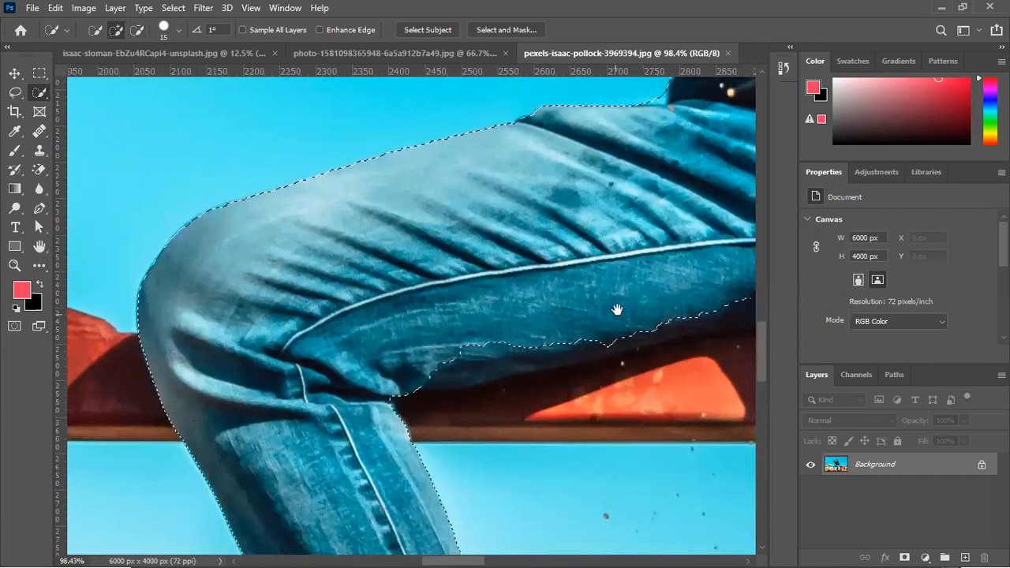
pyautogui.moveTo(616, 304); pyautogui.dragTo(450, 336)
pyautogui.moveTo(239, 443)
pyautogui.mouseDown()
pyautogui.moveTo(401, 370)
pyautogui.moveTo(260, 414)
pyautogui.mouseUp()
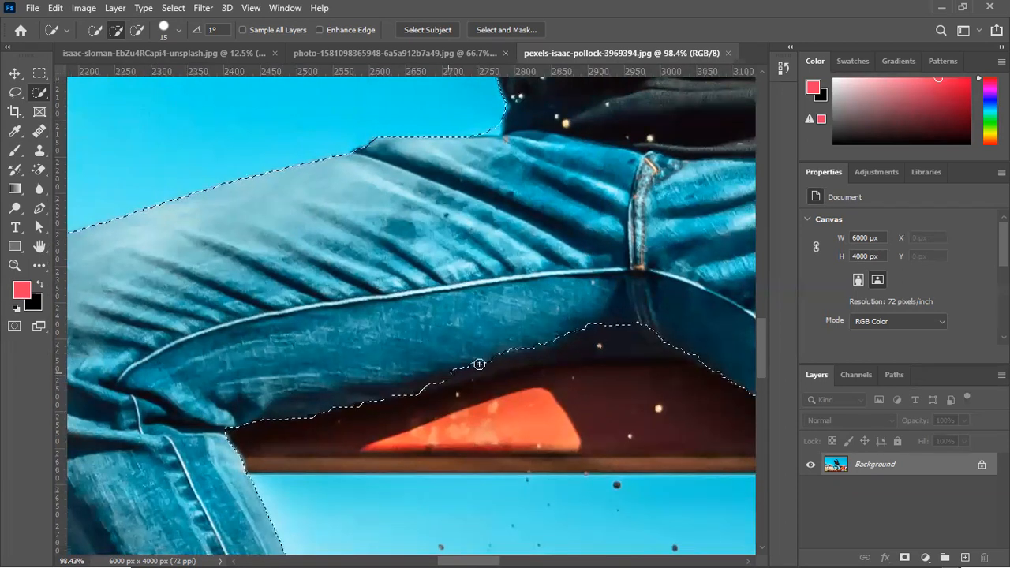
# Subtract the rest of the red beam between the thighs and smooth the selection edge along the trousers' underside
pyautogui.moveTo(554, 349)
pyautogui.mouseDown()
pyautogui.moveTo(669, 343)
pyautogui.moveTo(585, 394)
pyautogui.moveTo(581, 375)
pyautogui.moveTo(217, 431)
pyautogui.moveTo(392, 372)
pyautogui.mouseUp()
pyautogui.moveTo(465, 383); pyautogui.dragTo(385, 437)
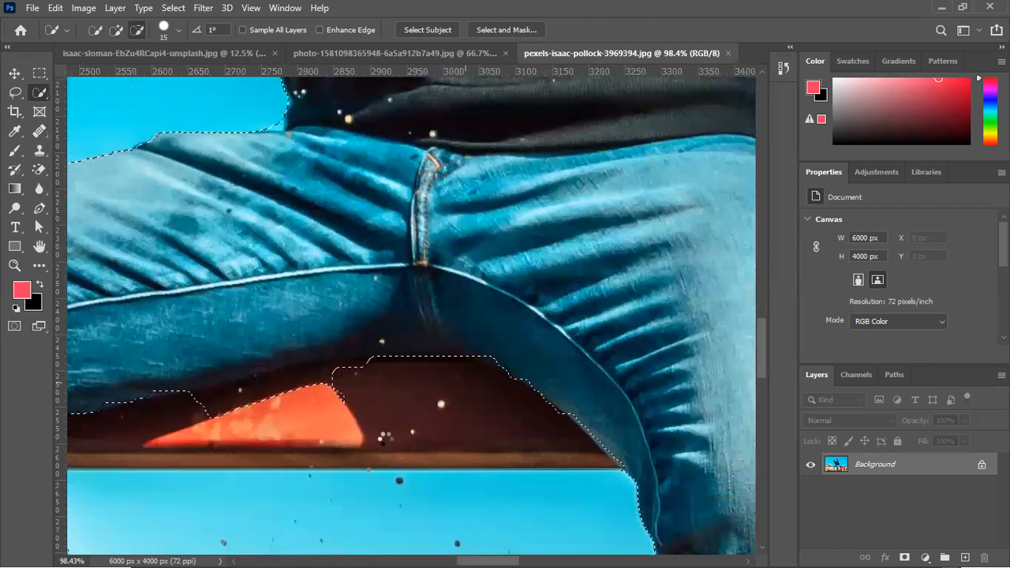
pyautogui.moveTo(323, 385); pyautogui.dragTo(225, 413)
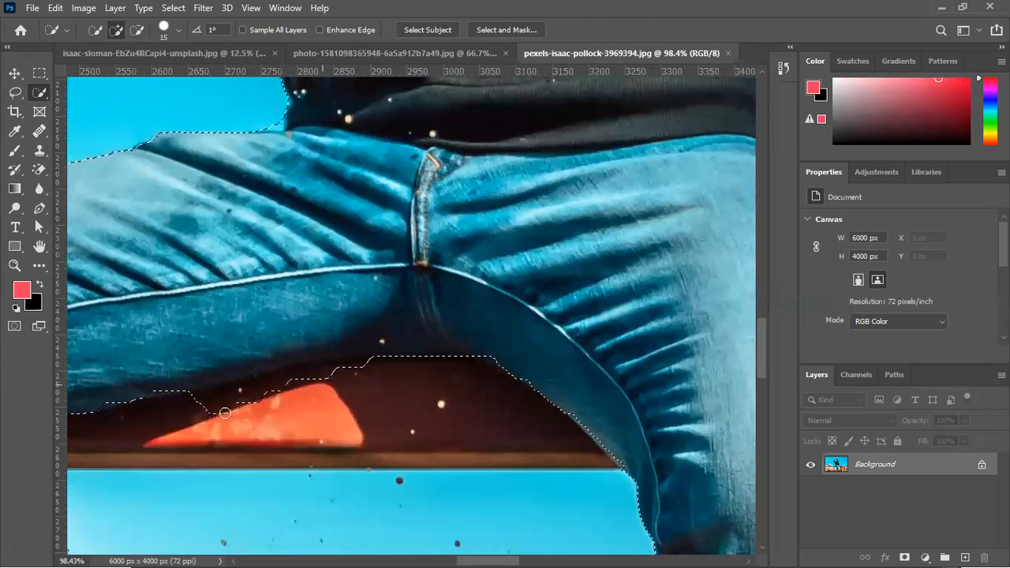
pyautogui.moveTo(359, 366); pyautogui.dragTo(174, 419)
pyautogui.press('alt')
pyautogui.press('alt')
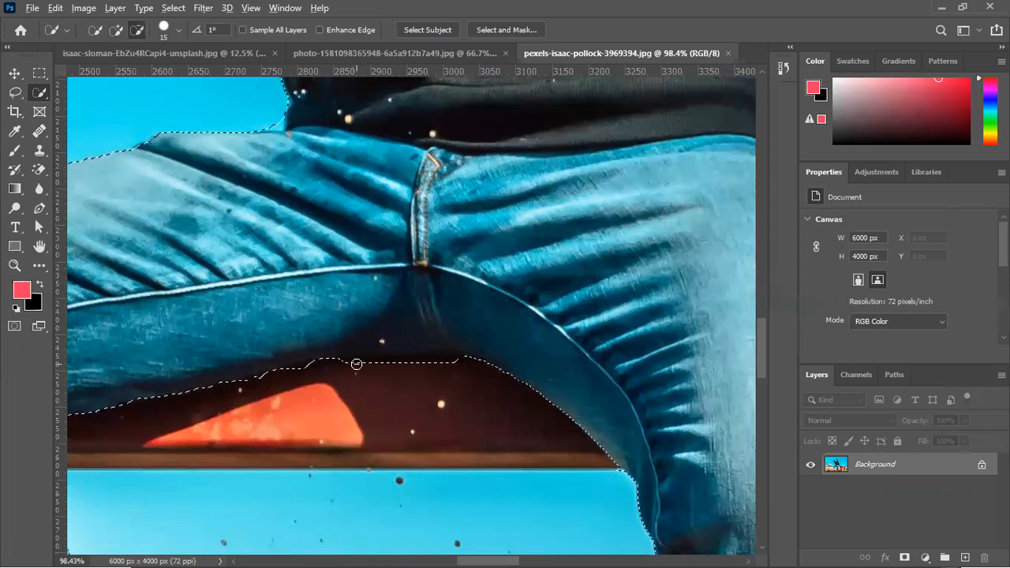
pyautogui.press('alt')
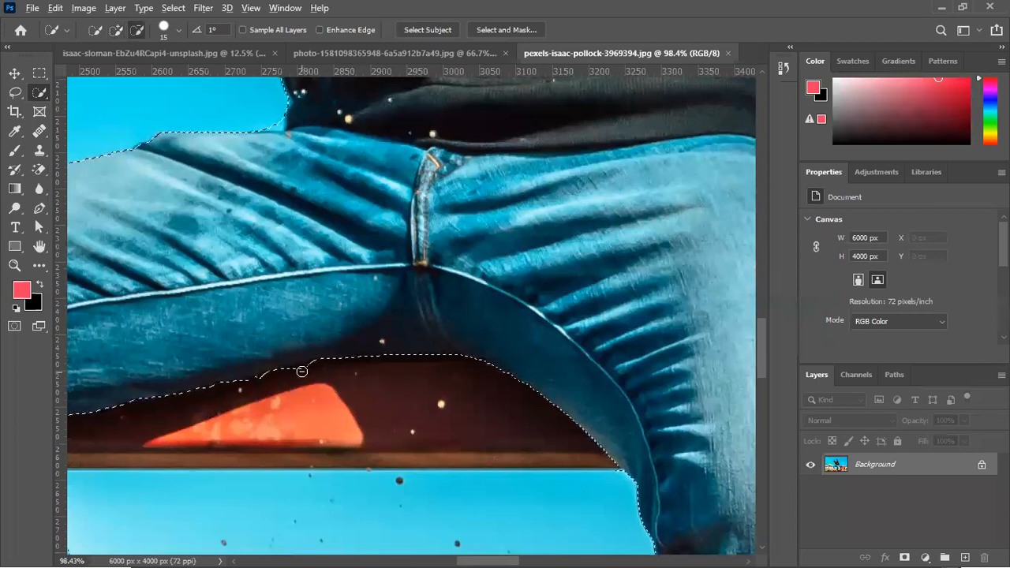
pyautogui.press('alt')
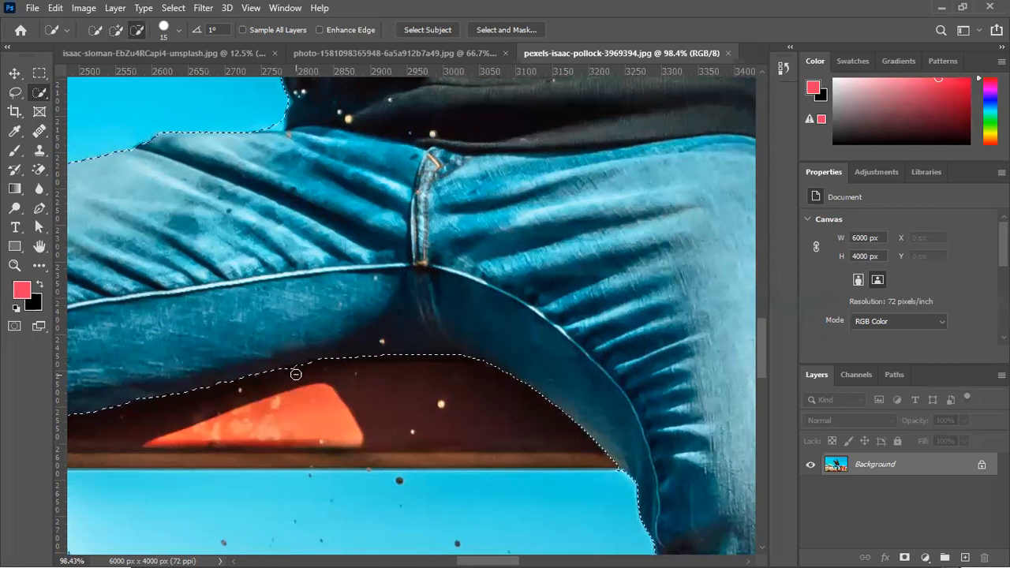
pyautogui.press('alt')
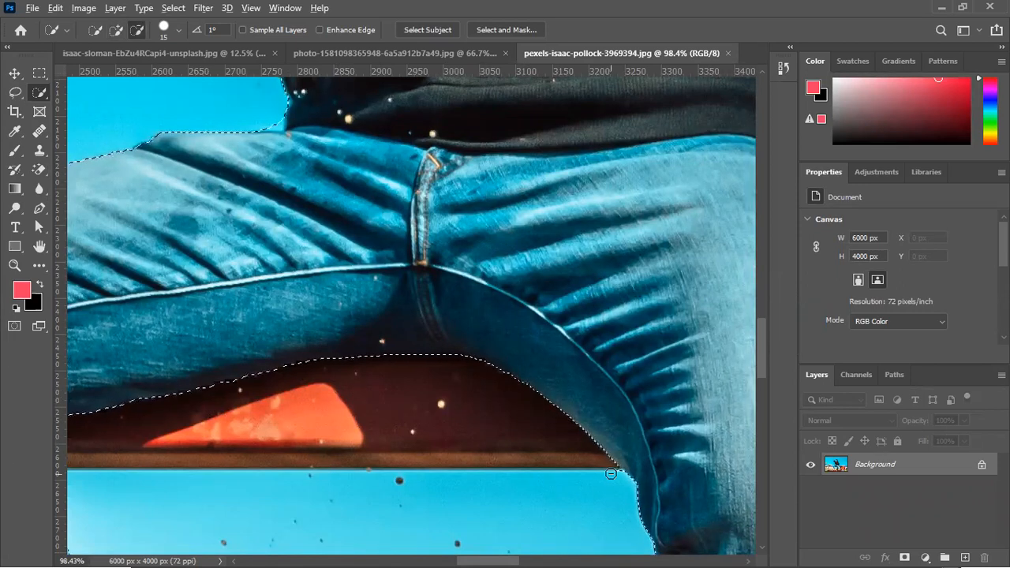
# Add the missing toe tip and sole of the other shoe to the selection, following its edge on the red beam
pyautogui.press('space')
pyautogui.moveTo(587, 505); pyautogui.dragTo(519, 186)
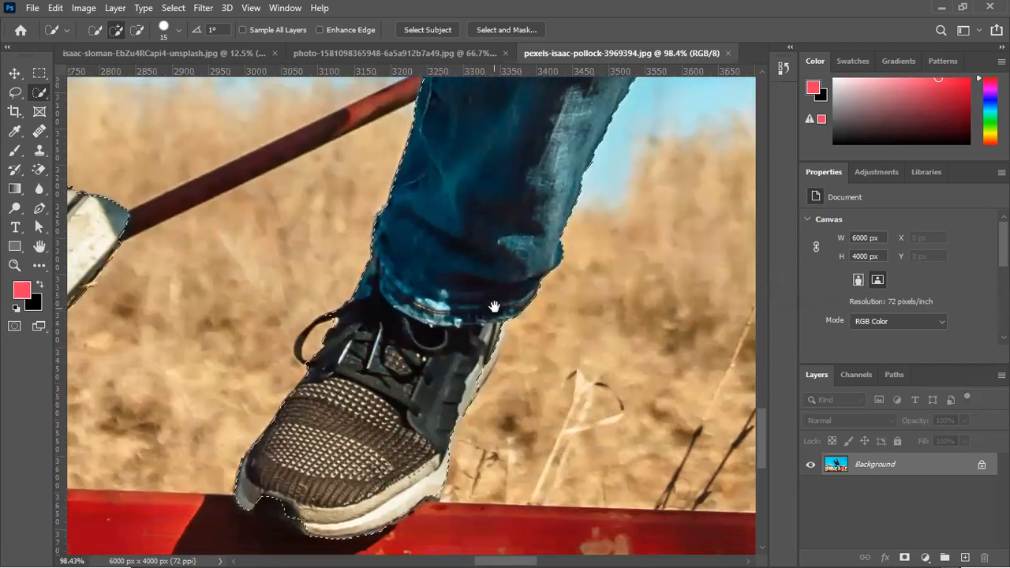
pyautogui.moveTo(261, 511); pyautogui.dragTo(292, 514)
pyautogui.moveTo(349, 368); pyautogui.dragTo(346, 402)
pyautogui.moveTo(353, 459); pyautogui.dragTo(378, 273)
pyautogui.moveTo(235, 336)
pyautogui.mouseDown()
pyautogui.moveTo(423, 400)
pyautogui.moveTo(210, 412)
pyautogui.mouseUp()
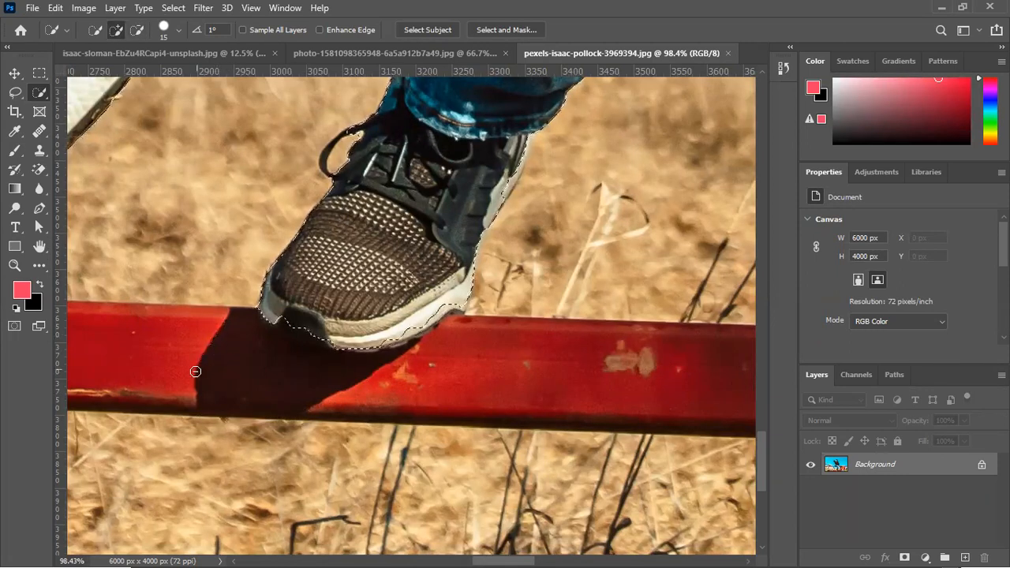
pyautogui.moveTo(271, 322)
pyautogui.mouseDown()
pyautogui.moveTo(332, 348)
pyautogui.moveTo(309, 336)
pyautogui.mouseUp()
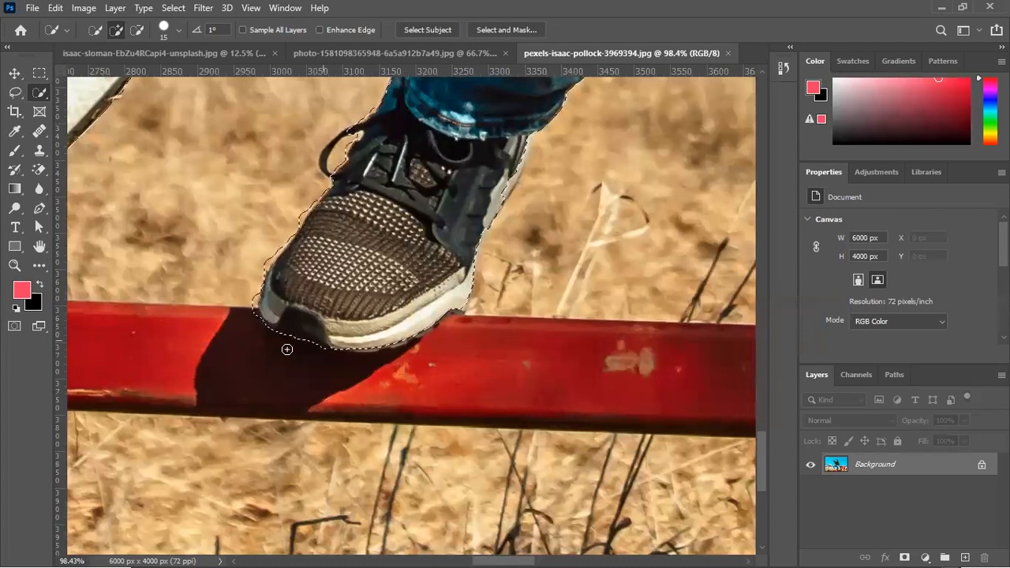
# Subtract the end of the red diagonal bar just below the knee of the same leg from the selection
pyautogui.moveTo(470, 255); pyautogui.dragTo(360, 425)
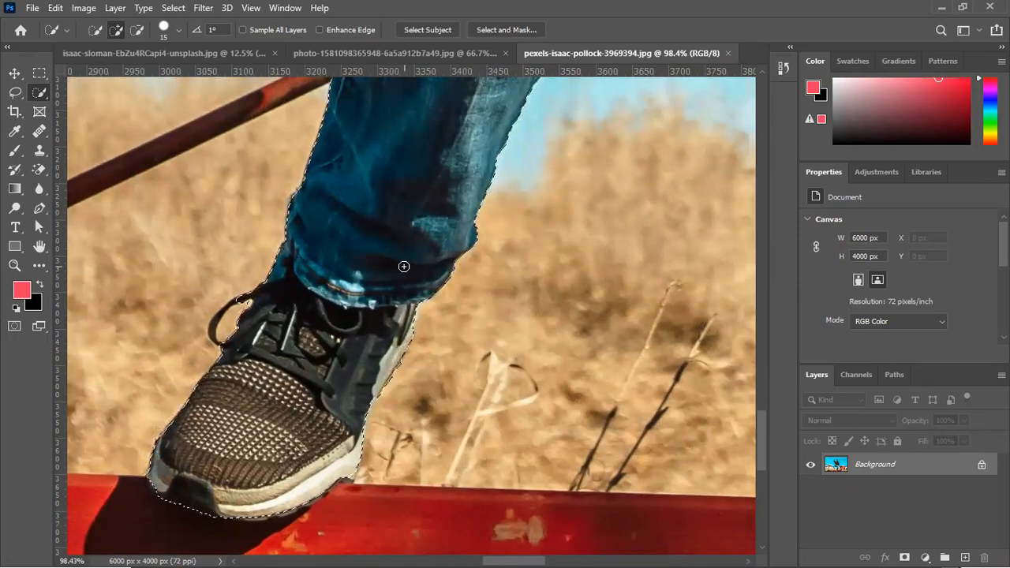
pyautogui.moveTo(383, 245); pyautogui.dragTo(322, 418)
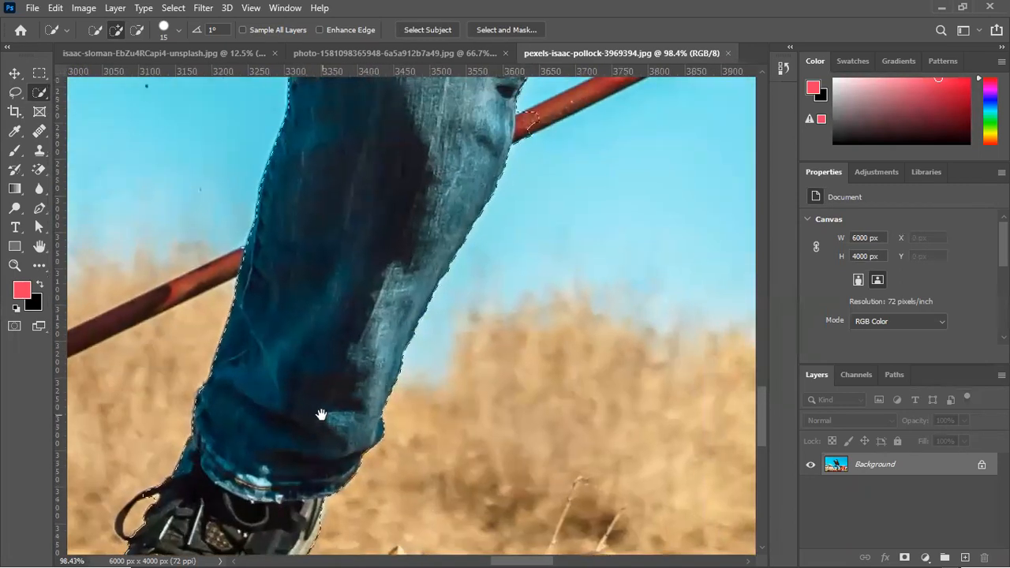
pyautogui.moveTo(384, 343); pyautogui.dragTo(348, 464)
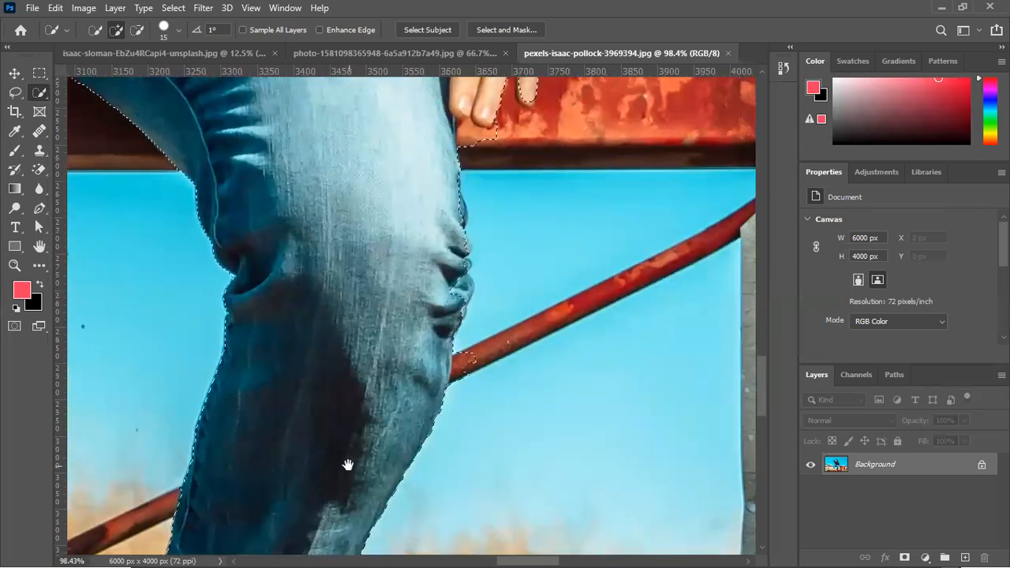
pyautogui.keyDown('alt'); pyautogui.click(466, 359); pyautogui.keyUp('alt')
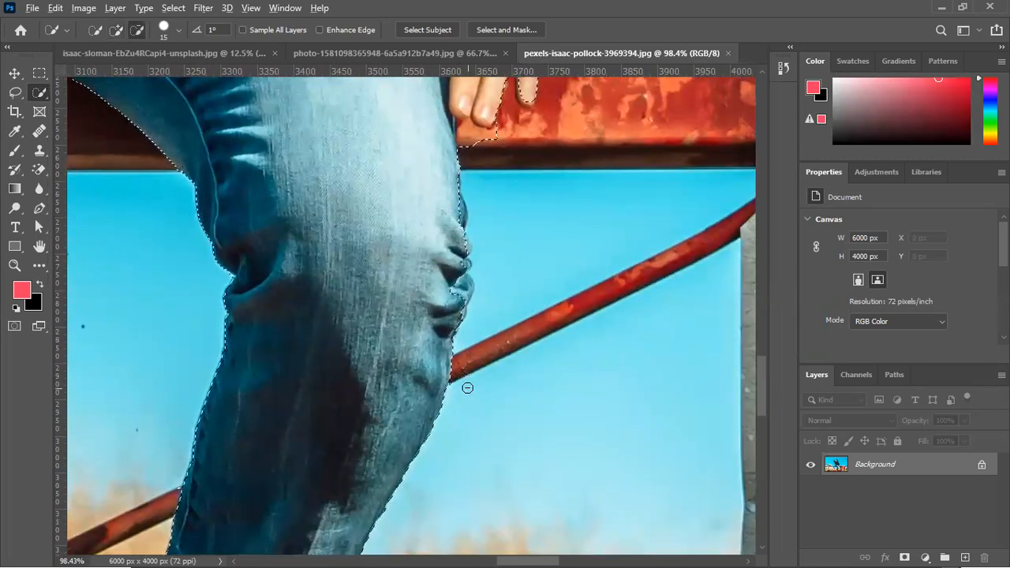
# Subtract the patch of red beam below the fingertips and the blue gap beside the fingers from the selection
pyautogui.moveTo(419, 230); pyautogui.dragTo(425, 384)
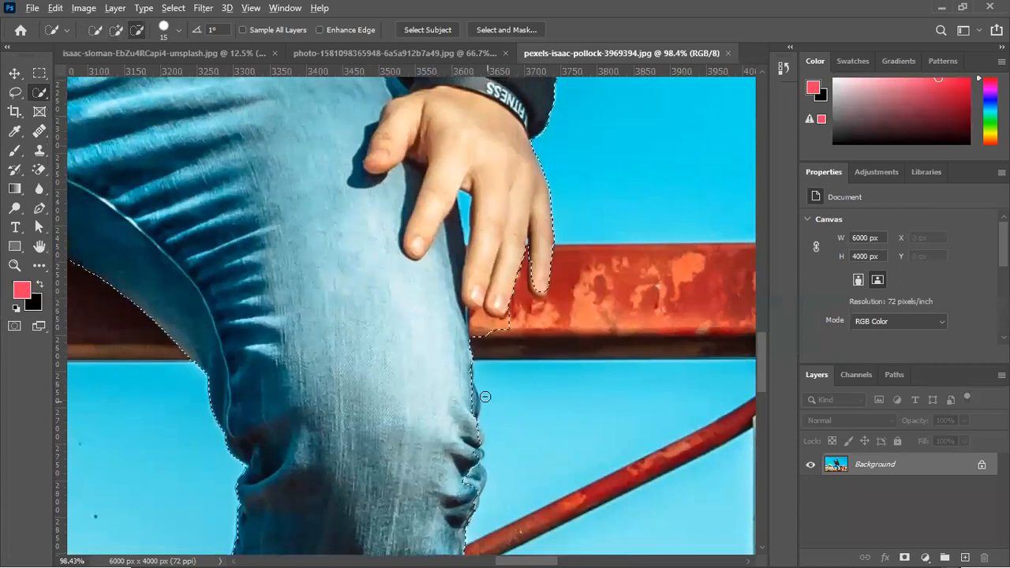
pyautogui.moveTo(483, 346); pyautogui.dragTo(485, 314)
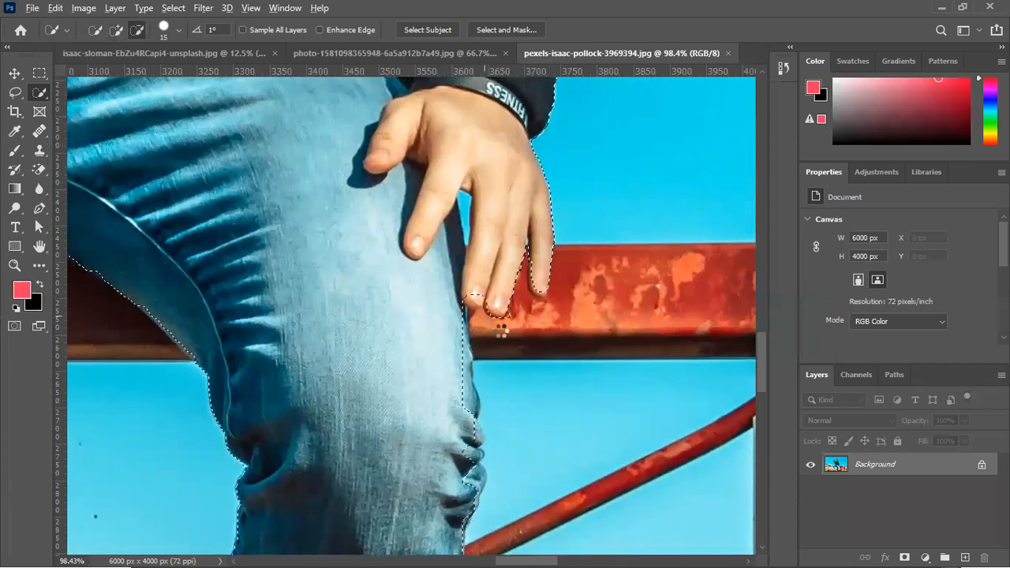
pyautogui.moveTo(470, 200); pyautogui.dragTo(466, 199)
pyautogui.moveTo(468, 262); pyautogui.dragTo(467, 285)
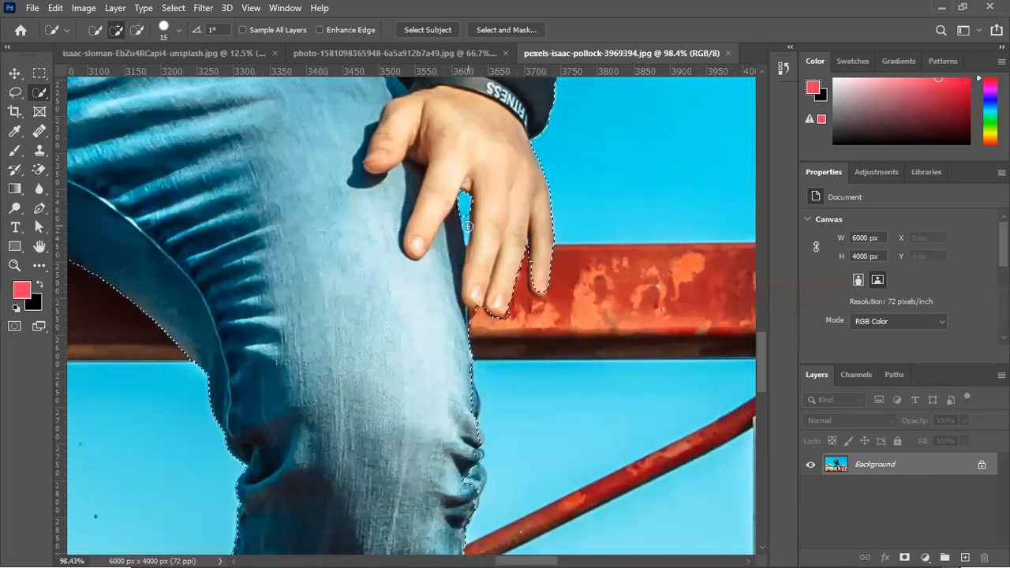
# Add the dark denim edge behind the fingers back and subtract the sliver of sky between hand and thigh
pyautogui.moveTo(466, 203)
pyautogui.mouseDown()
pyautogui.moveTo(450, 261)
pyautogui.moveTo(458, 294)
pyautogui.mouseUp()
pyautogui.moveTo(430, 364); pyautogui.dragTo(460, 389)
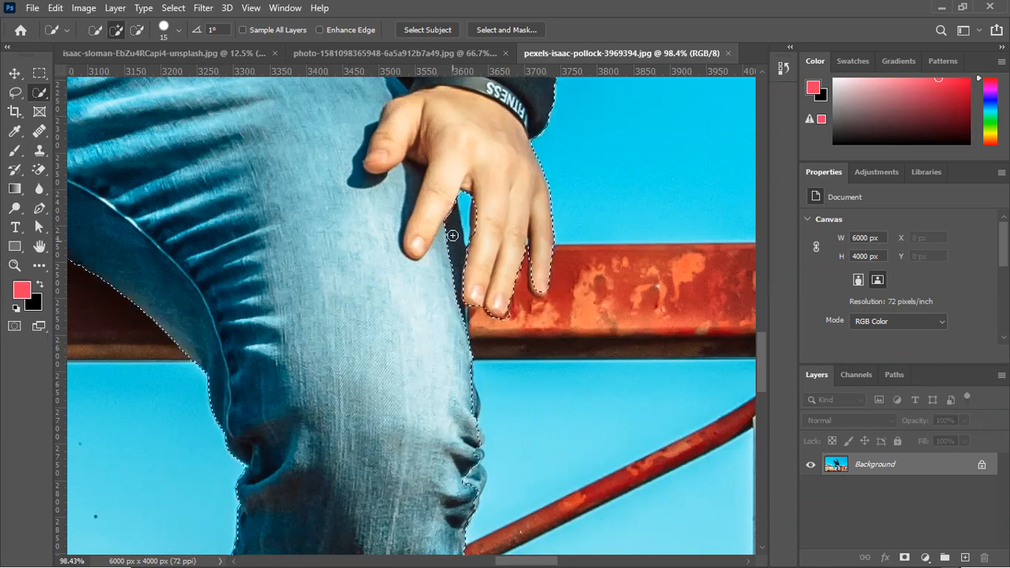
pyautogui.moveTo(452, 225)
pyautogui.mouseDown()
pyautogui.moveTo(459, 270)
pyautogui.moveTo(416, 315)
pyautogui.moveTo(449, 280)
pyautogui.moveTo(460, 302)
pyautogui.mouseUp()
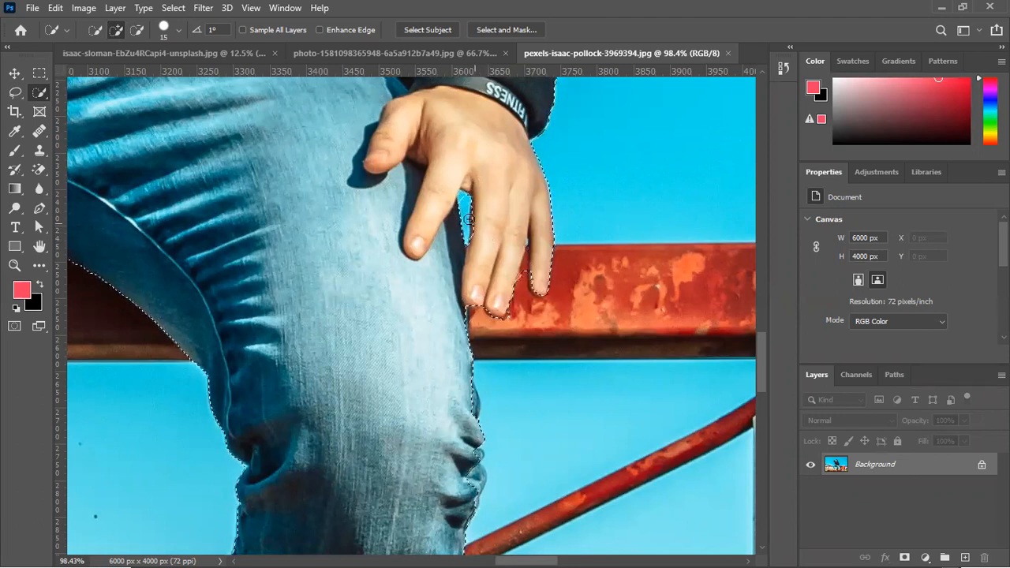
pyautogui.press('alt')
pyautogui.moveTo(464, 194); pyautogui.dragTo(458, 276)
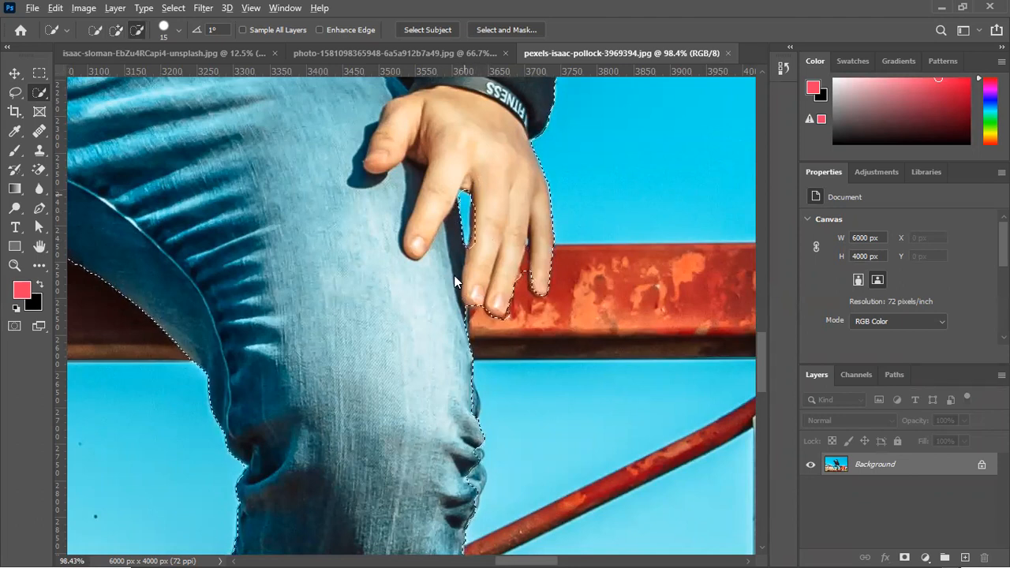
# Reduce the Quick Selection brush to 8 and subtract the sliver of sky between the fingers holding the bottle
pyautogui.press('space')
pyautogui.moveTo(533, 223)
pyautogui.mouseDown()
pyautogui.moveTo(491, 334)
pyautogui.moveTo(487, 395)
pyautogui.moveTo(511, 550)
pyautogui.mouseUp()
pyautogui.moveTo(369, 192); pyautogui.dragTo(588, 544)
pyautogui.moveTo(475, 250); pyautogui.dragTo(474, 402)
pyautogui.moveTo(447, 306); pyautogui.dragTo(532, 428)
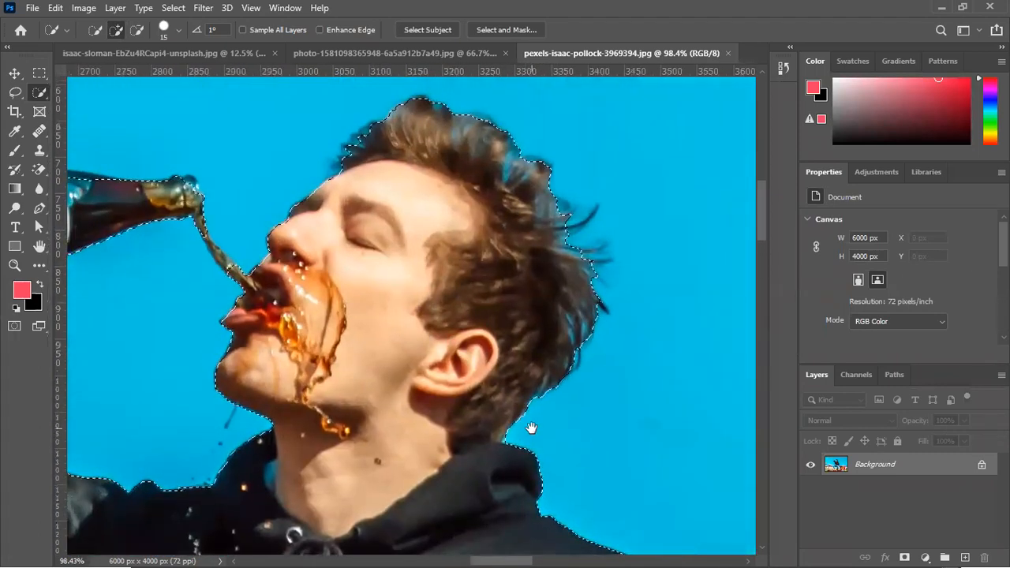
pyautogui.moveTo(482, 292); pyautogui.dragTo(515, 299)
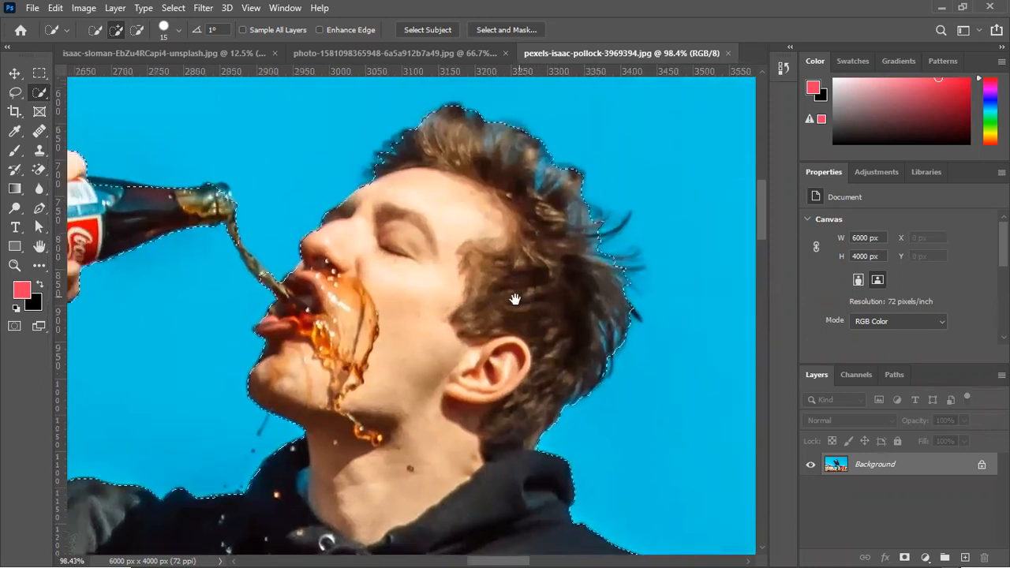
pyautogui.moveTo(481, 331); pyautogui.dragTo(523, 289)
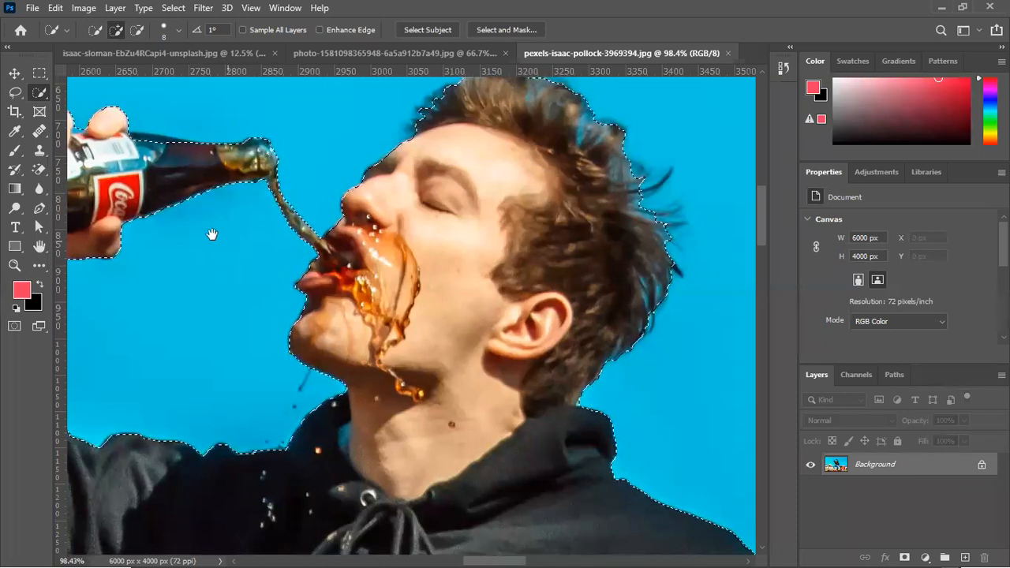
pyautogui.moveTo(210, 228); pyautogui.dragTo(596, 307)
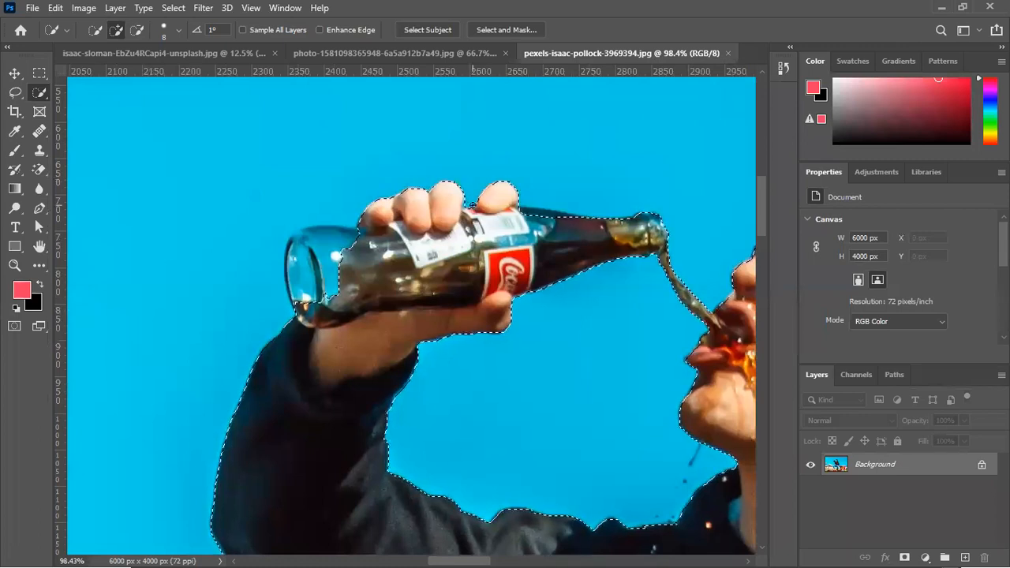
pyautogui.press('alt')
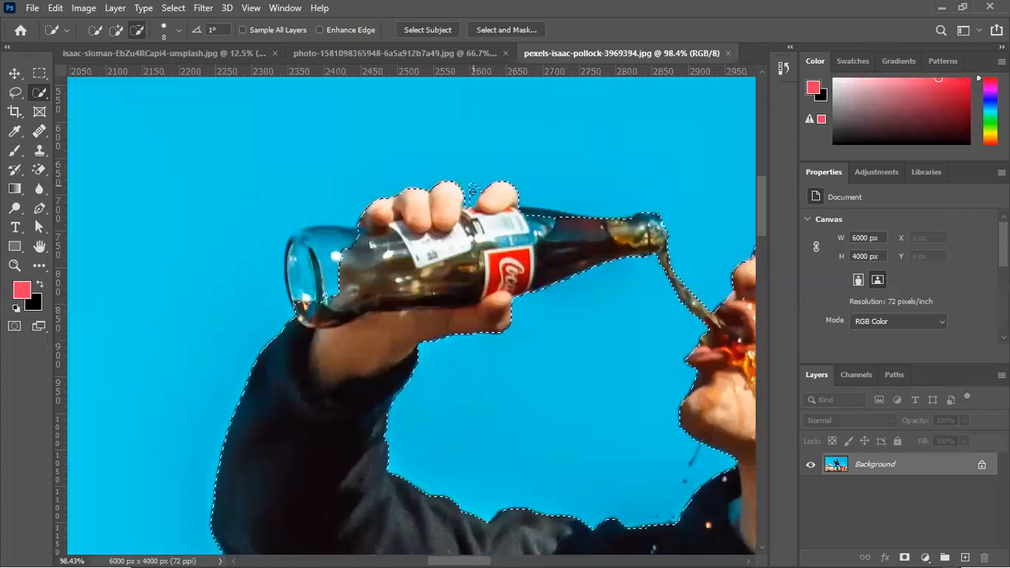
pyautogui.keyDown('alt'); pyautogui.click(474, 193); pyautogui.keyUp('alt')
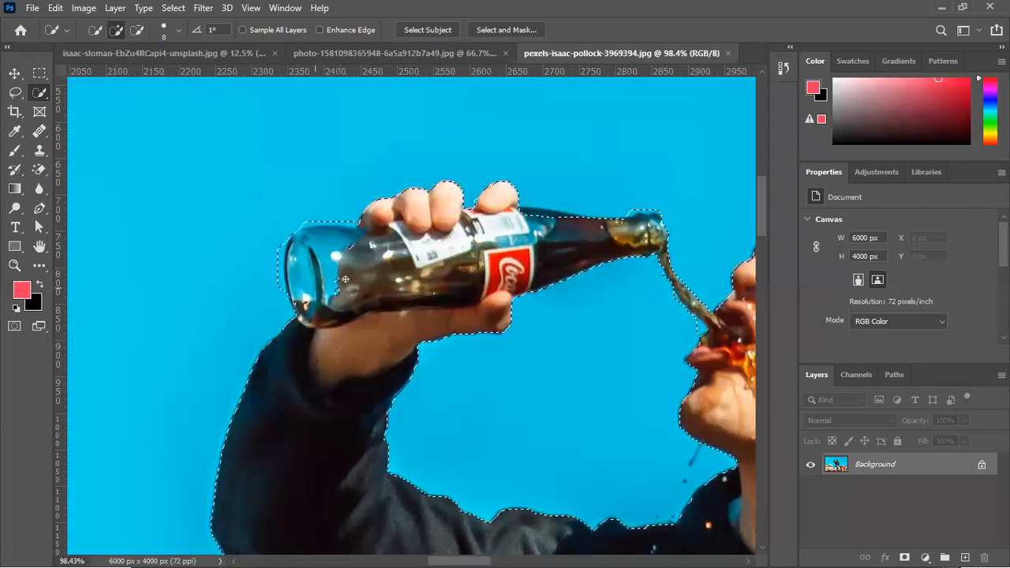
# Include the clear glass base of the bottle in the selection, following its rim without the surrounding sky
pyautogui.moveTo(308, 288); pyautogui.dragTo(306, 295)
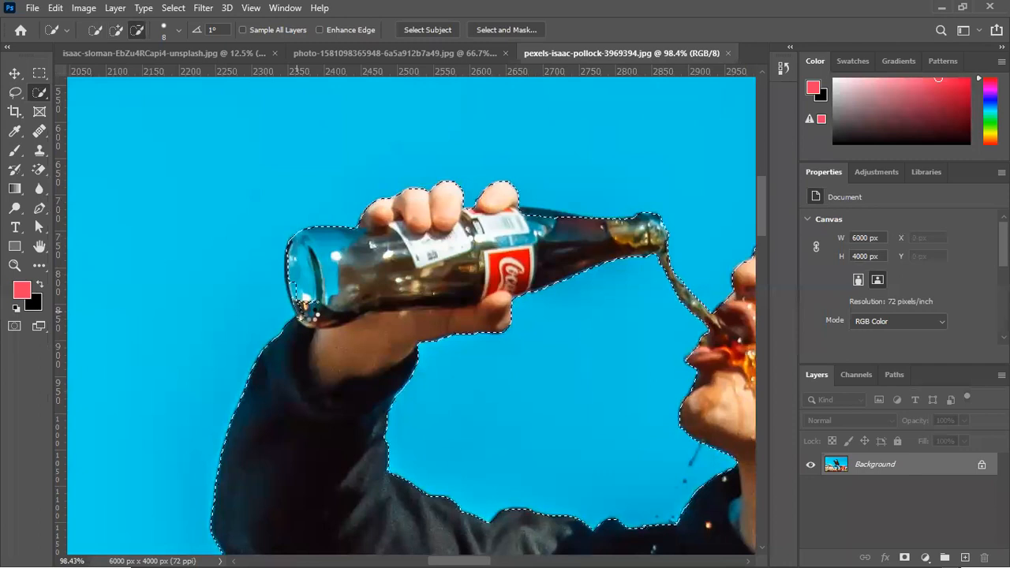
pyautogui.click(304, 306)
pyautogui.moveTo(297, 287); pyautogui.dragTo(301, 322)
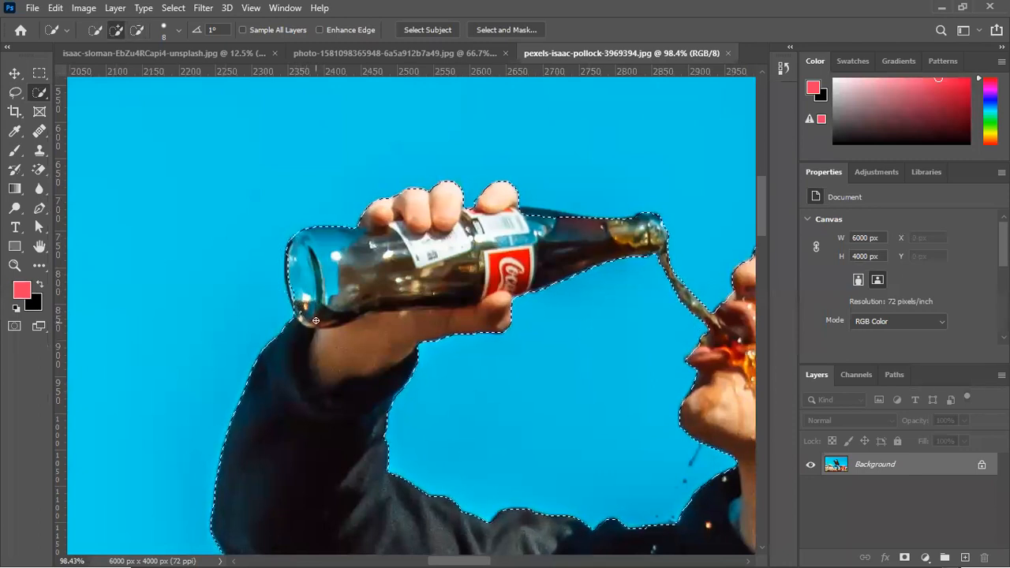
# Subtract the small patch of sky in the corner where the hoodie's hem meets the thigh of the bent leg
pyautogui.keyDown('alt'); pyautogui.scroll(-2, 414, 401); pyautogui.keyUp('alt')
pyautogui.keyDown('alt'); pyautogui.scroll(-3, 414, 400); pyautogui.keyUp('alt')
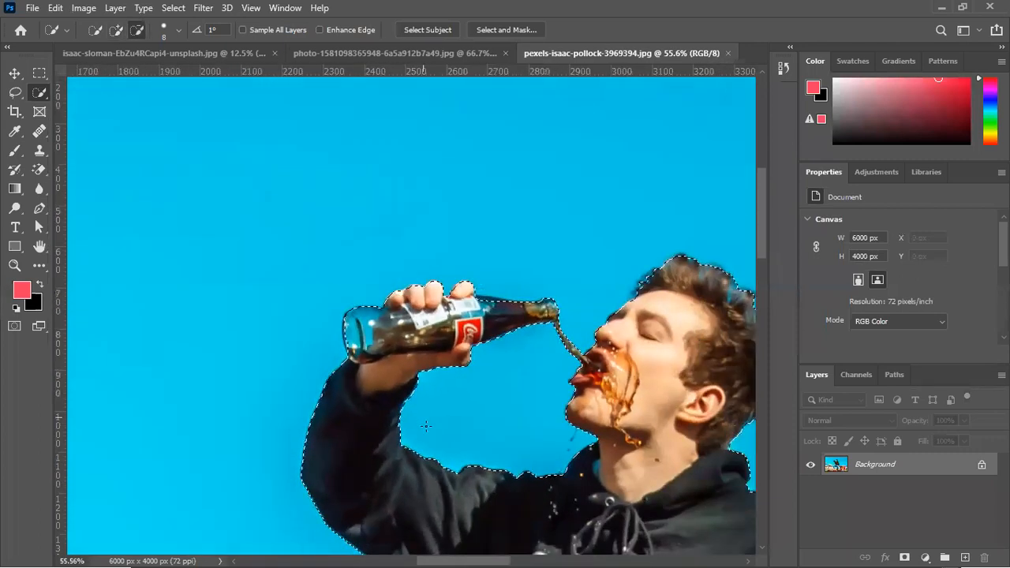
pyautogui.moveTo(529, 516); pyautogui.dragTo(470, 200)
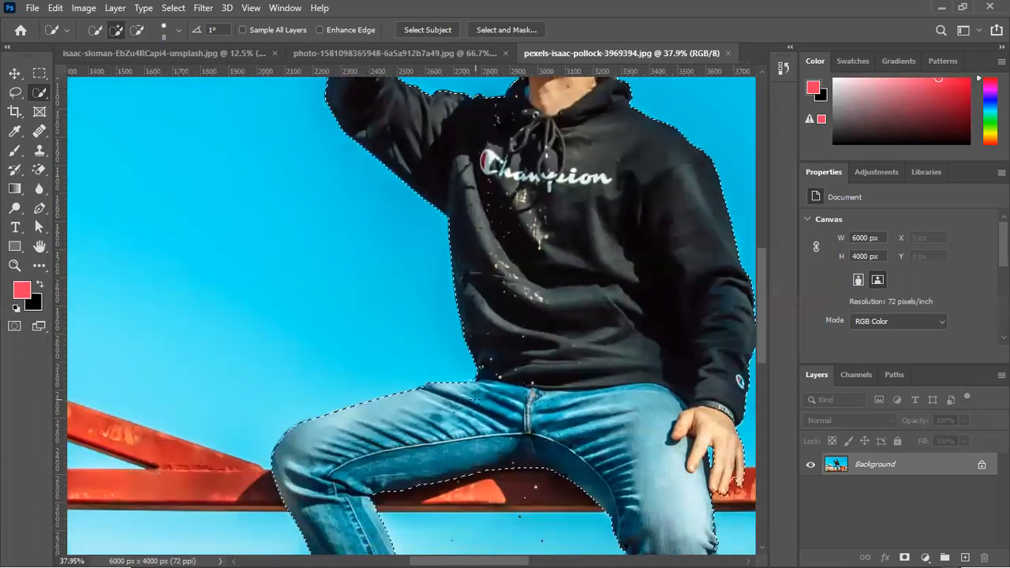
pyautogui.keyDown('alt'); pyautogui.scroll(5, 474, 331); pyautogui.keyUp('alt')
pyautogui.keyDown('alt'); pyautogui.scroll(1, 474, 344); pyautogui.keyUp('alt')
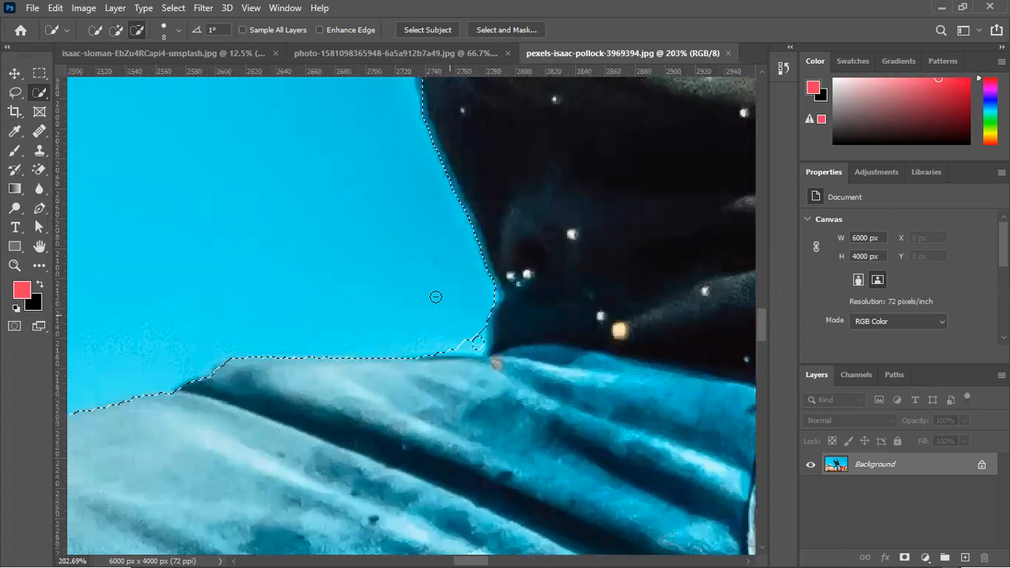
pyautogui.click(479, 326)
pyautogui.keyDown('alt'); pyautogui.scroll(-15, 441, 331); pyautogui.keyUp('alt')
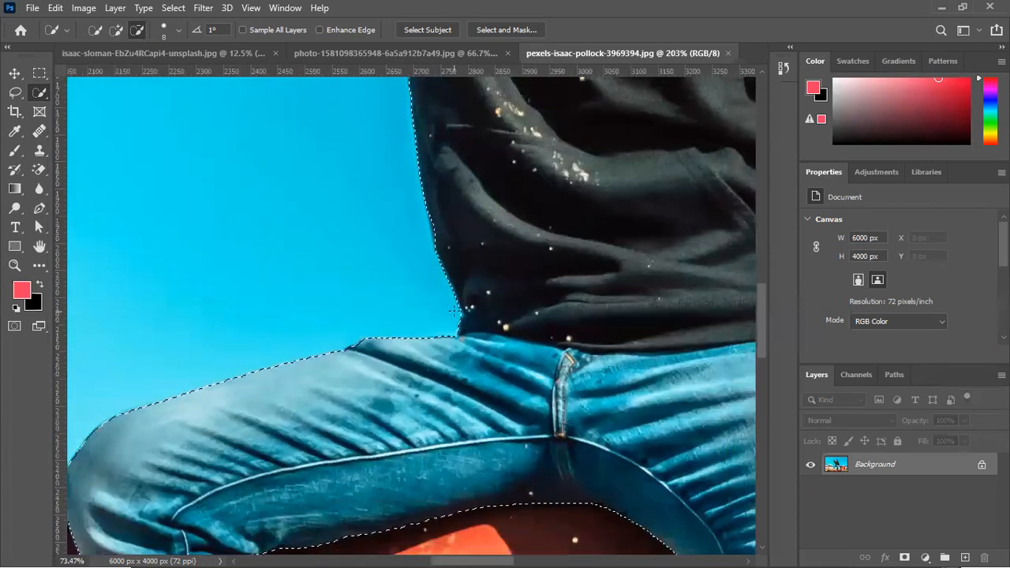
pyautogui.keyDown('alt'); pyautogui.scroll(2, 365, 197); pyautogui.keyUp('alt')
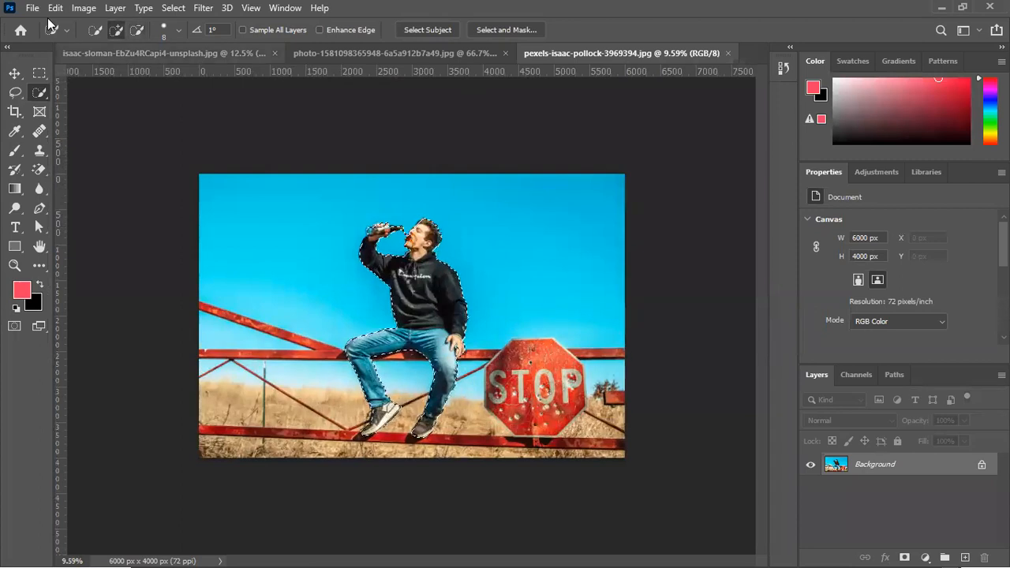
# Unlock the Background layer of the man's photo and open his selection in Select and Mask
pyautogui.click(169, 53)
pyautogui.hotkey('ctrl', 'shift', 'Tab')
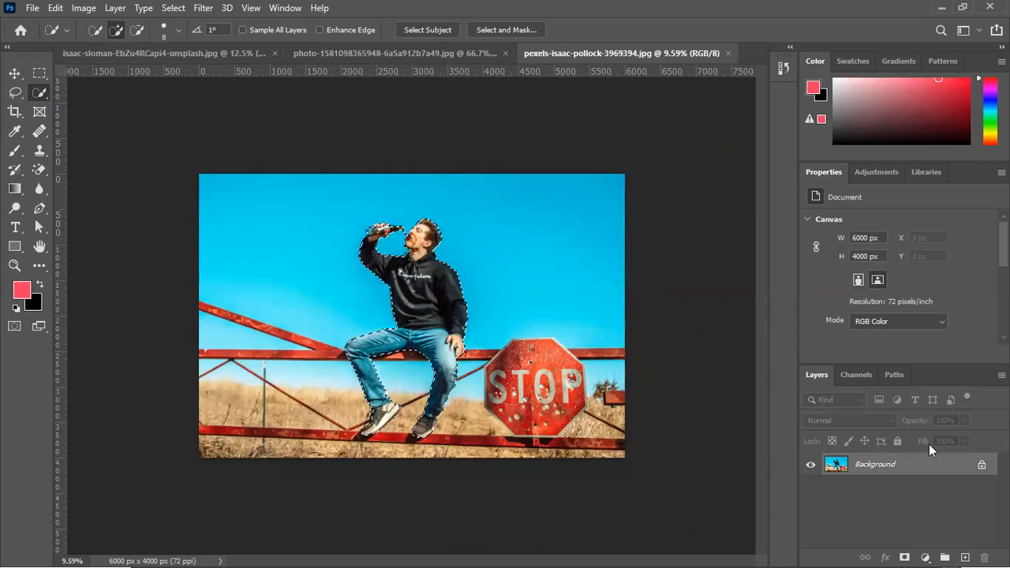
pyautogui.click(981, 469)
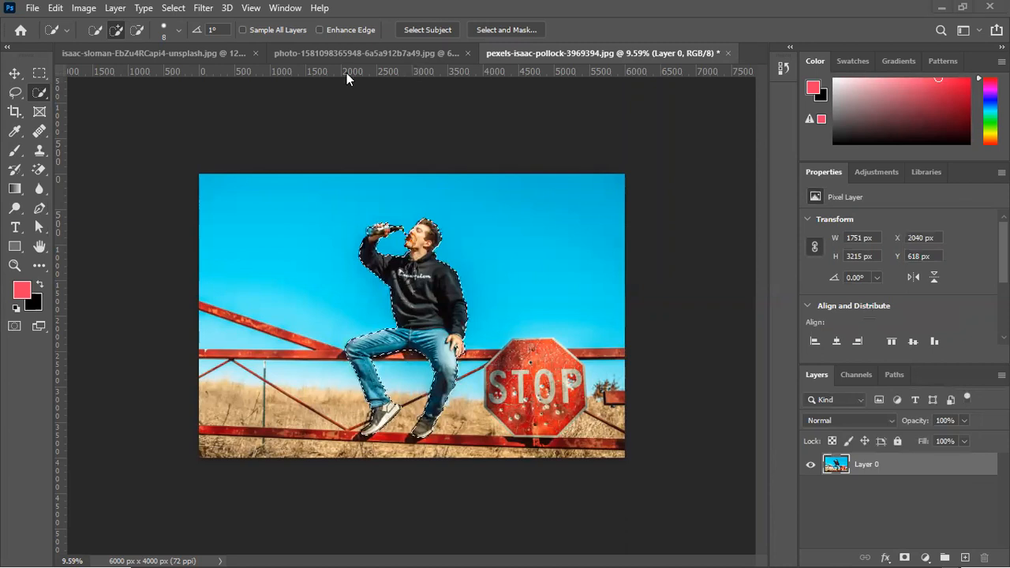
pyautogui.click(497, 31)
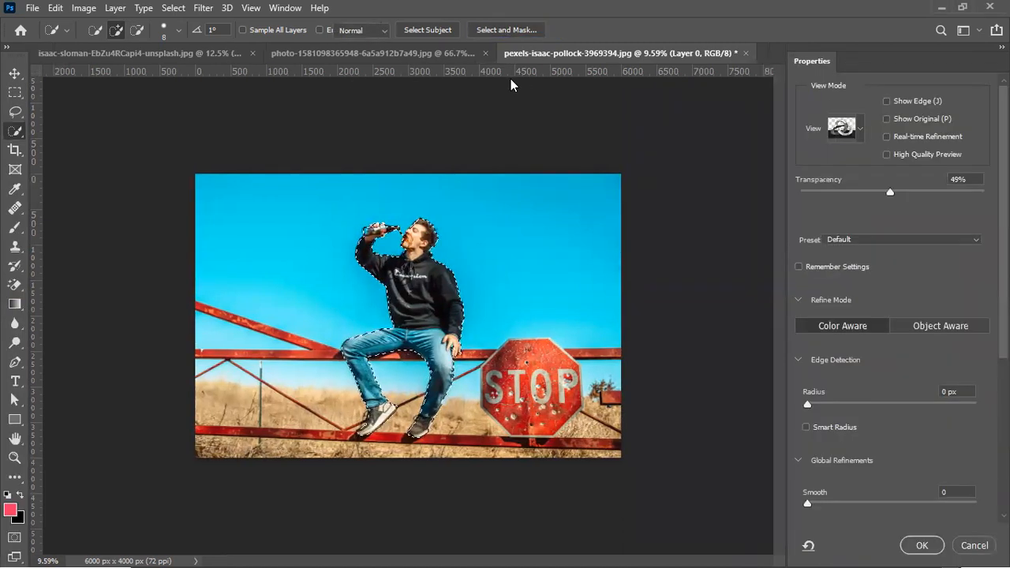
# Keep the onion skin view on the man's head and set the edge detection radius to 4 px
pyautogui.scroll(15, 434, 175)
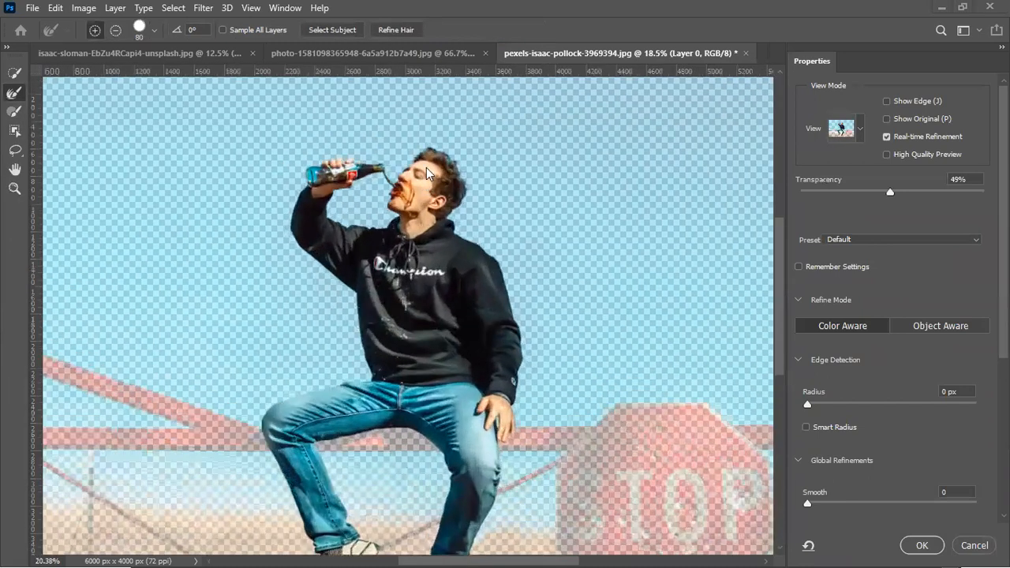
pyautogui.scroll(3, 521, 205)
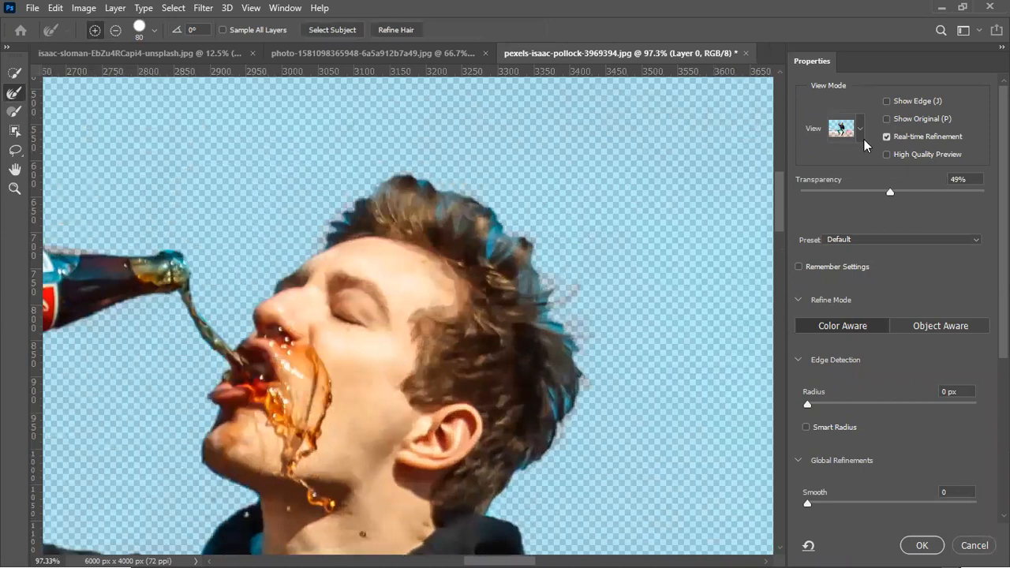
pyautogui.click(858, 131)
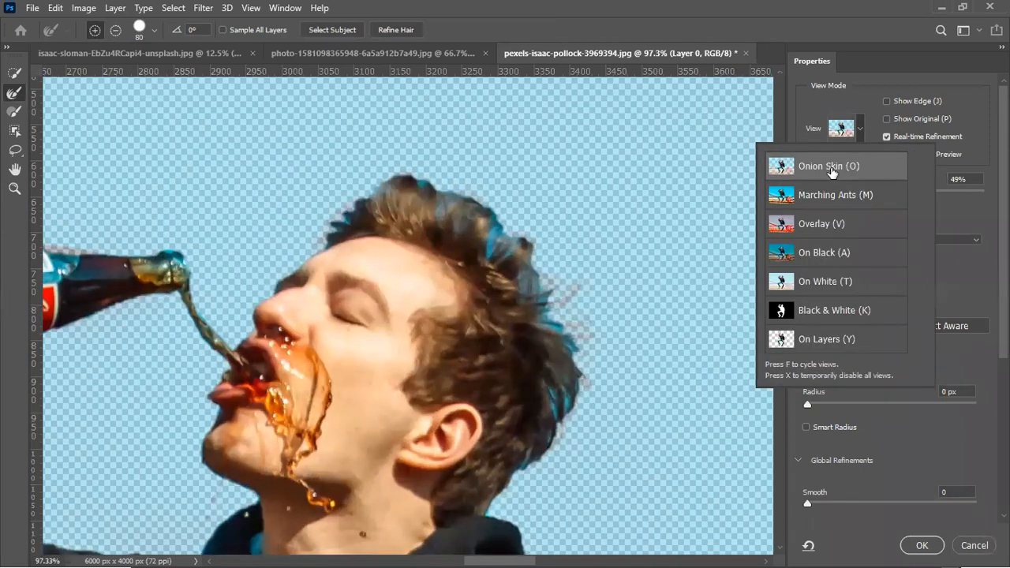
pyautogui.click(900, 93)
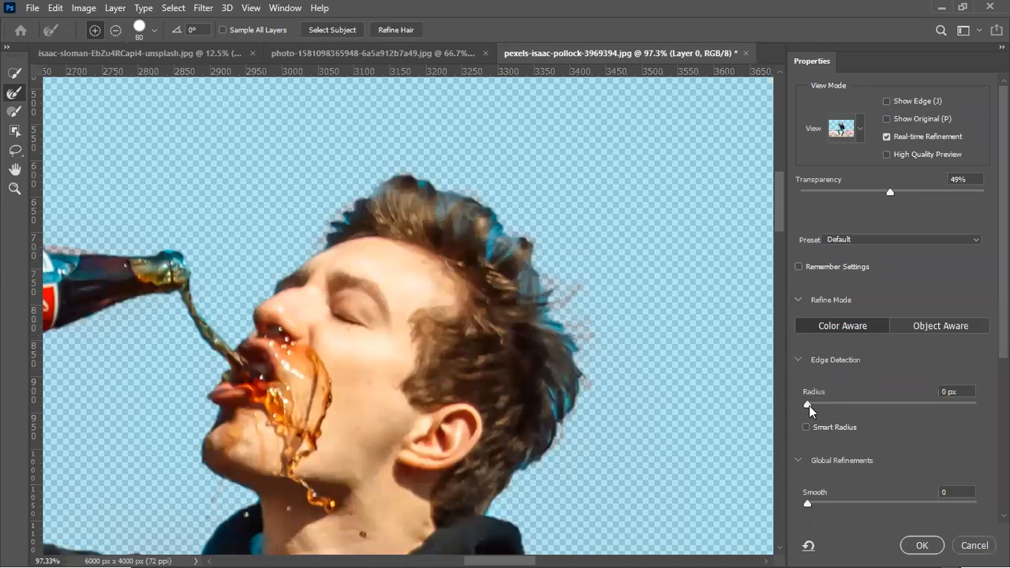
pyautogui.moveTo(810, 405); pyautogui.dragTo(844, 402)
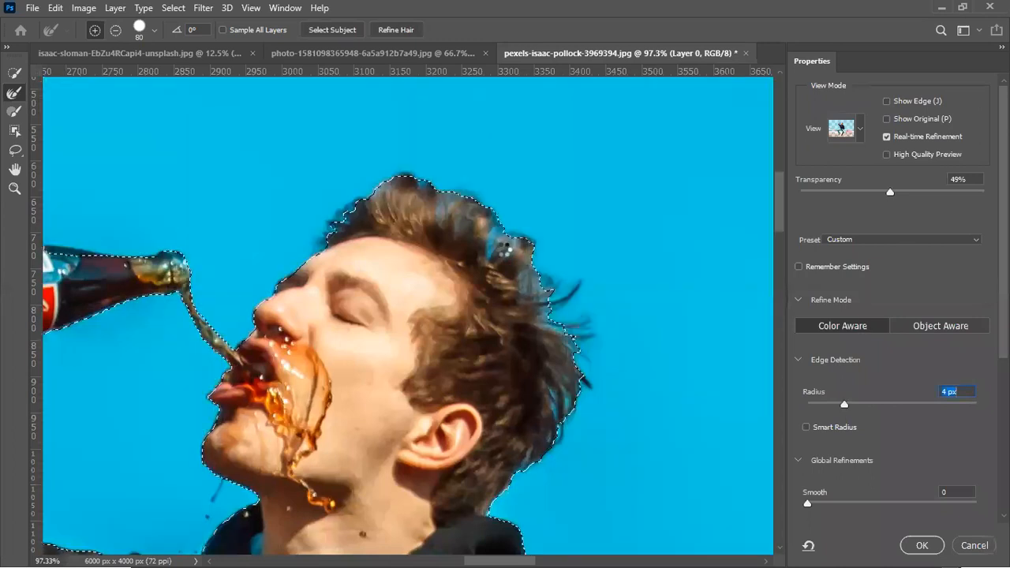
# Reduce the Refine Edge Brush to 70 and brush the blue sky out of the hair along the head's outline
pyautogui.press('[')
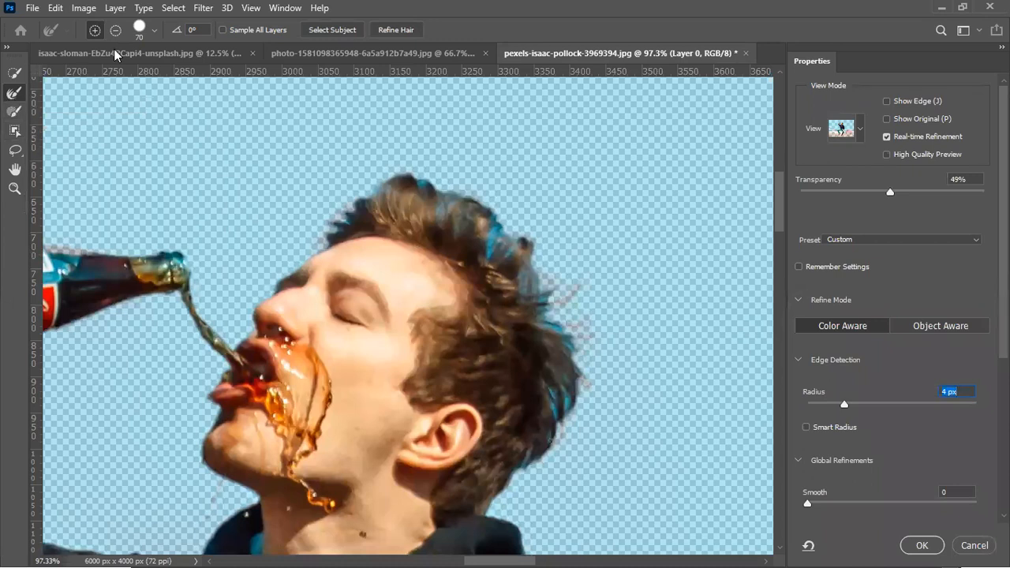
pyautogui.click(336, 33)
pyautogui.moveTo(489, 242); pyautogui.dragTo(491, 229)
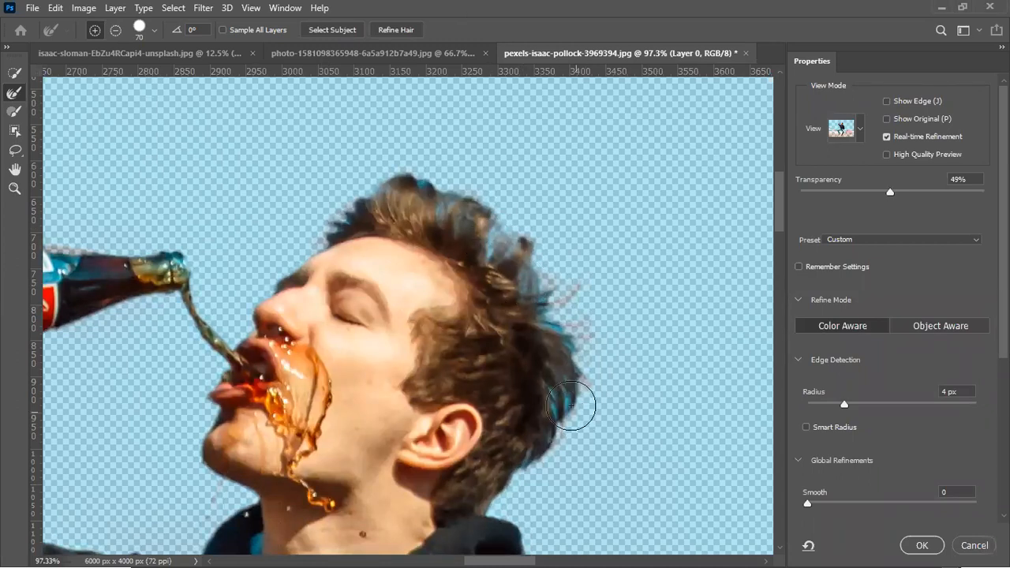
pyautogui.moveTo(579, 413); pyautogui.dragTo(558, 394)
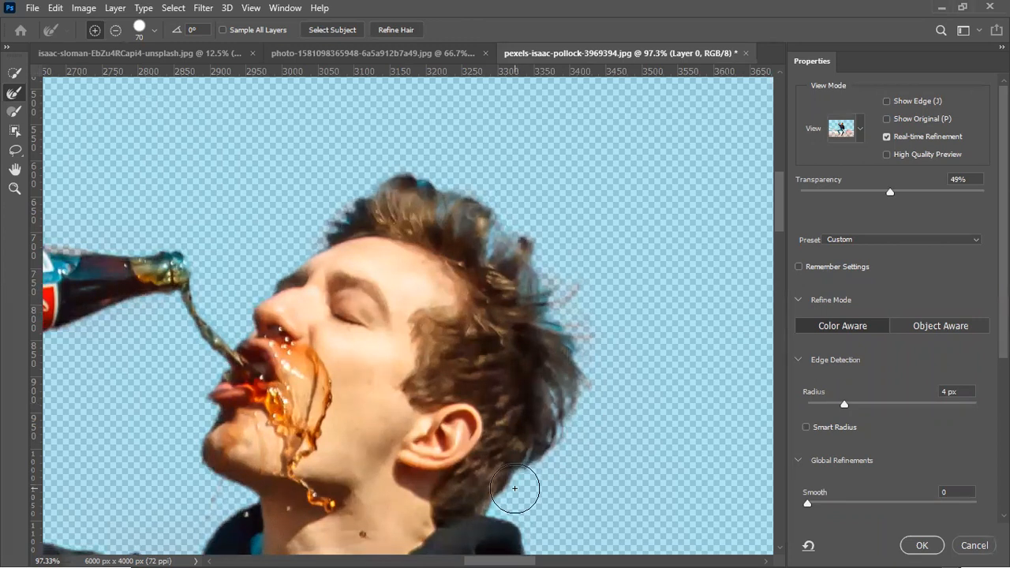
pyautogui.moveTo(579, 338); pyautogui.dragTo(564, 315)
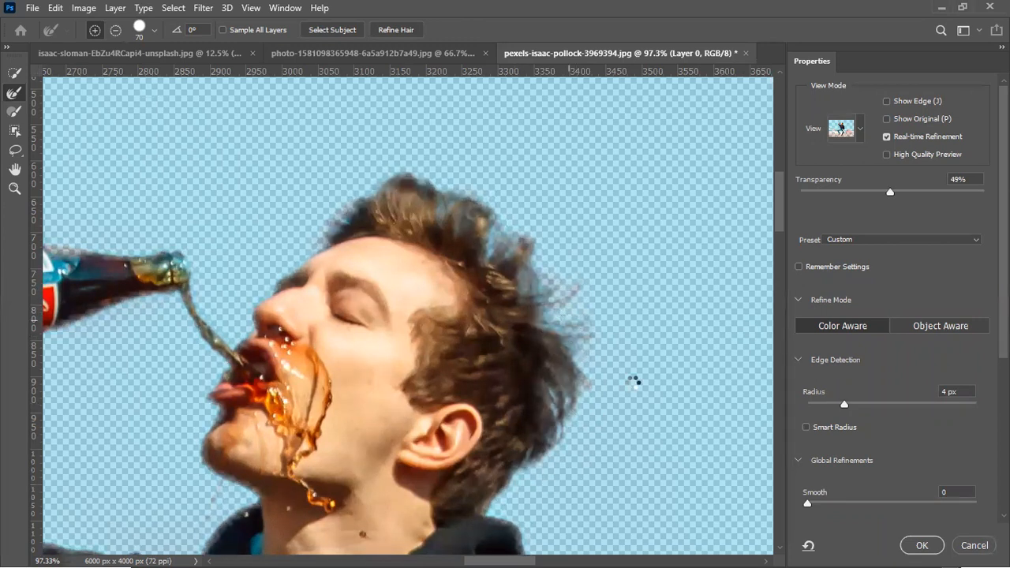
pyautogui.moveTo(429, 226); pyautogui.dragTo(410, 171)
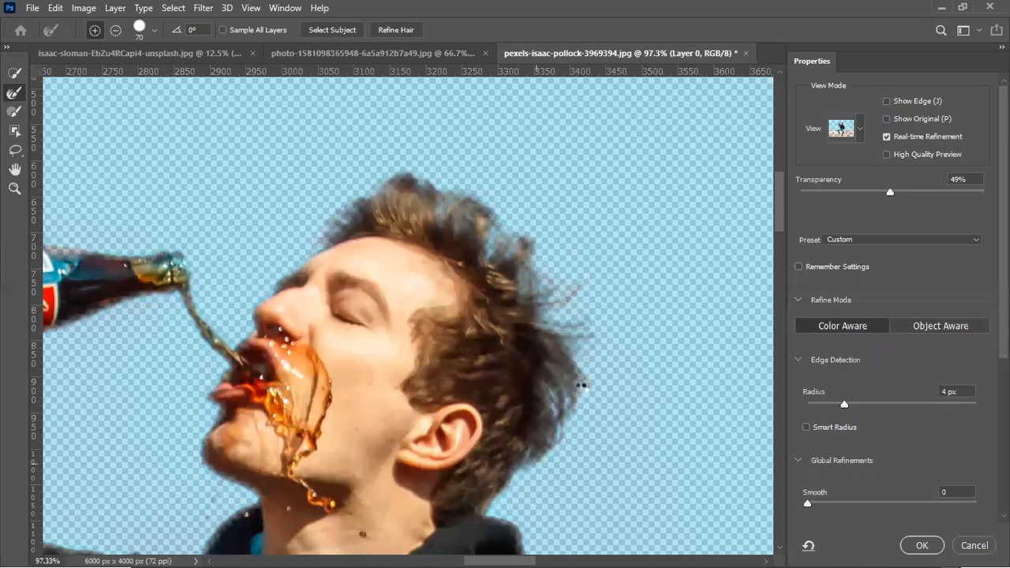
# Try to brush the blue background out of the bottle's clear glass base with the Refine Edge Brush
pyautogui.moveTo(302, 384)
pyautogui.mouseDown()
pyautogui.moveTo(539, 135)
pyautogui.moveTo(583, 290)
pyautogui.moveTo(701, 292)
pyautogui.mouseUp()
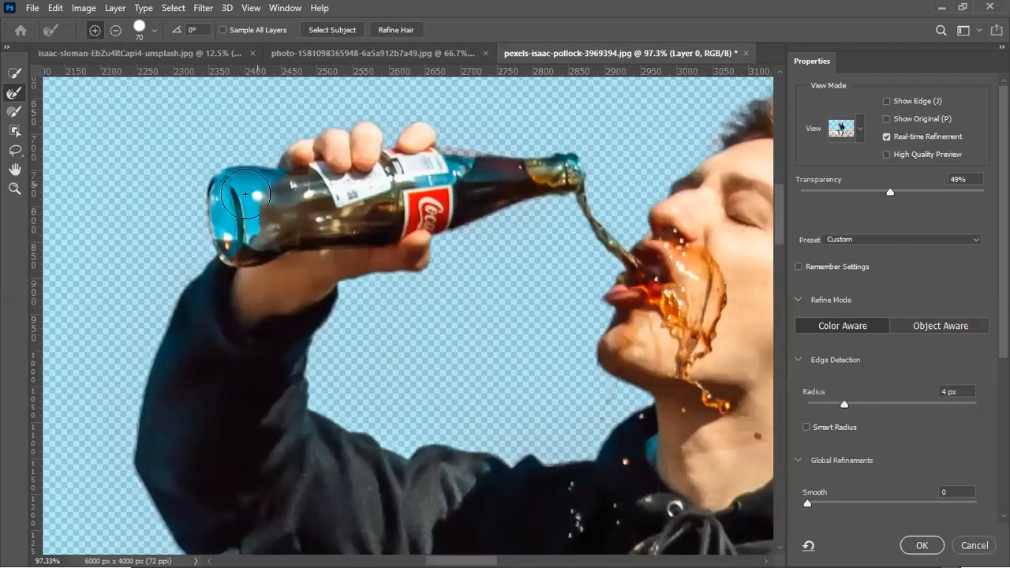
pyautogui.moveTo(229, 235)
pyautogui.mouseDown()
pyautogui.moveTo(249, 205)
pyautogui.moveTo(225, 177)
pyautogui.mouseUp()
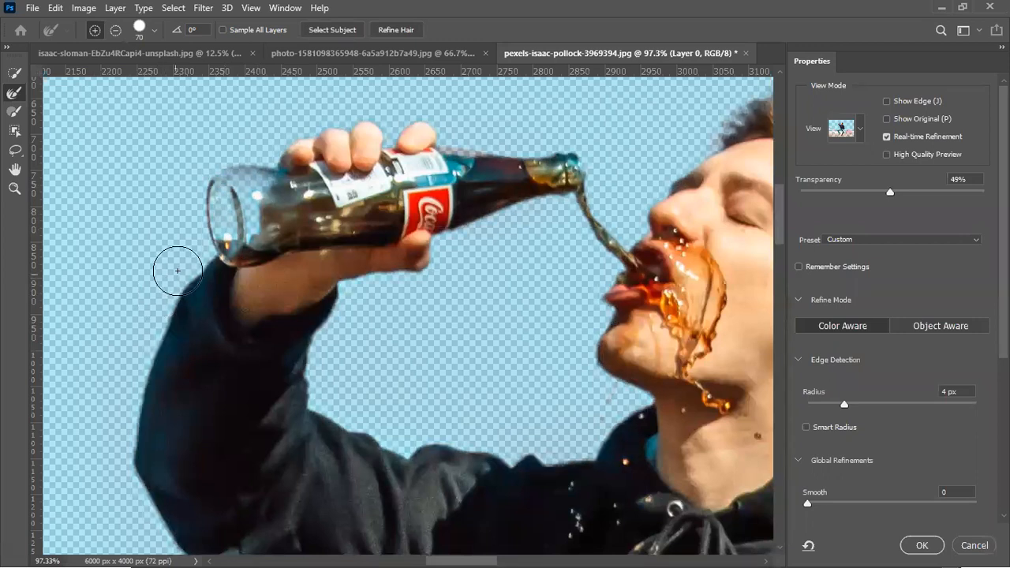
pyautogui.moveTo(238, 233)
pyautogui.mouseDown()
pyautogui.moveTo(243, 183)
pyautogui.moveTo(244, 196)
pyautogui.mouseUp()
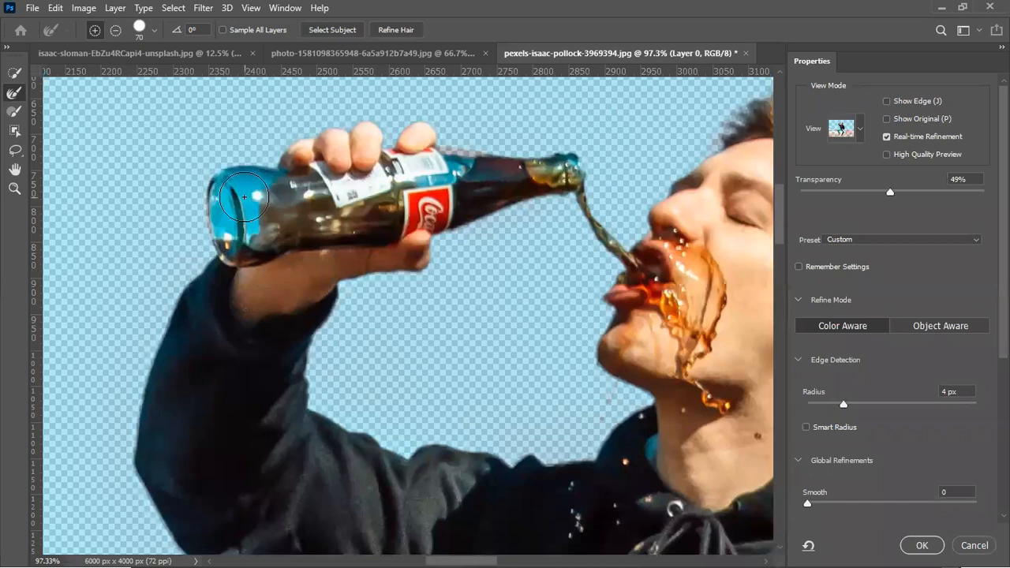
# Set the Refine Edge Brush hardness to 0% and try to brush the blue out of the bottle's glass base
pyautogui.rightClick(356, 77)
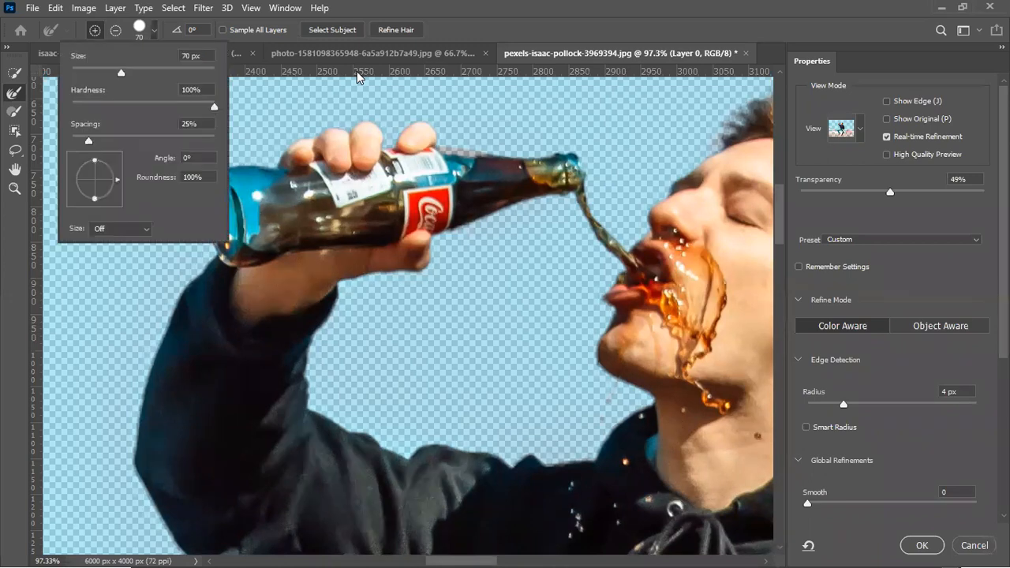
pyautogui.press('Return')
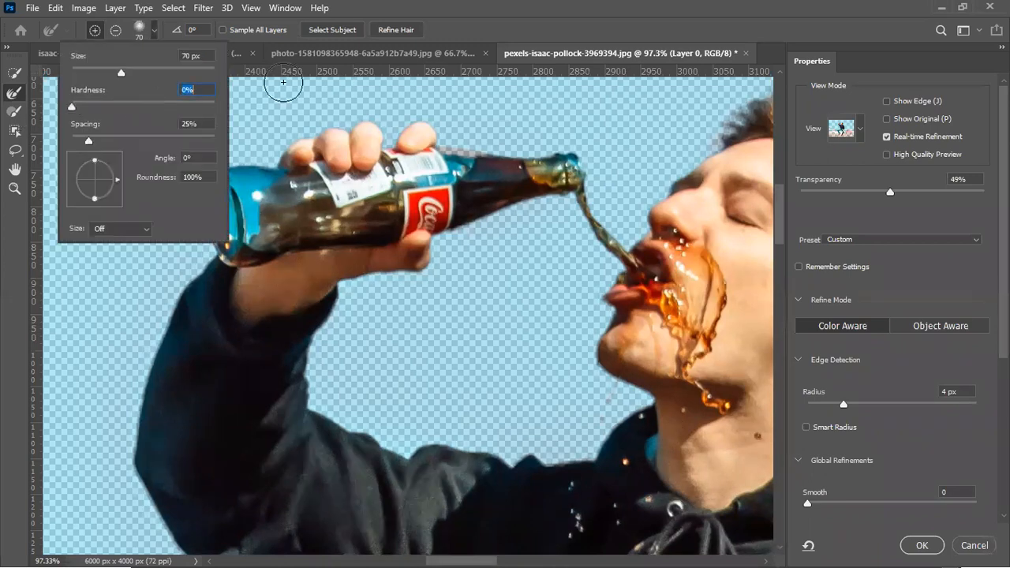
pyautogui.click(151, 30)
pyautogui.moveTo(260, 181); pyautogui.dragTo(236, 216)
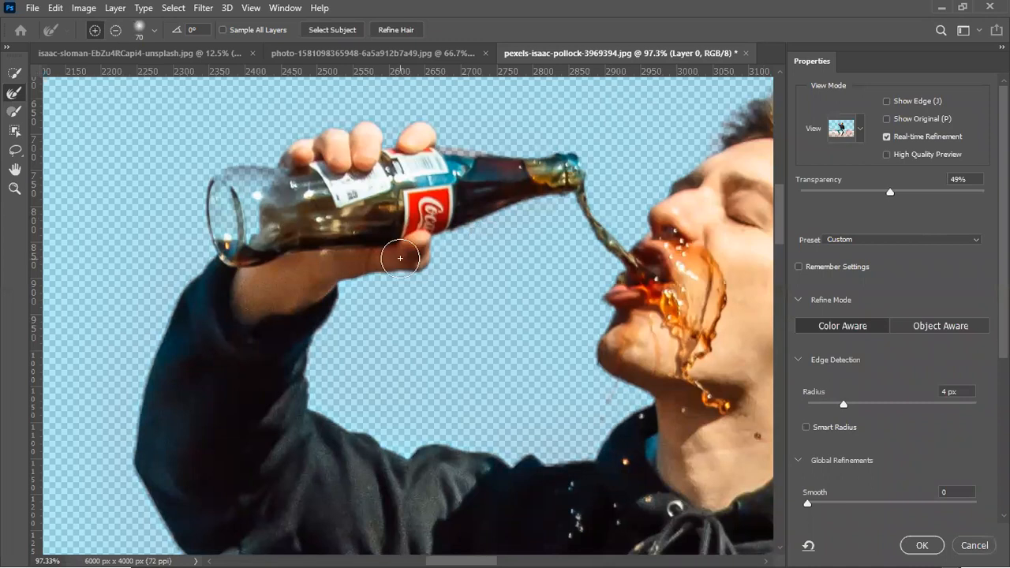
pyautogui.click(199, 183)
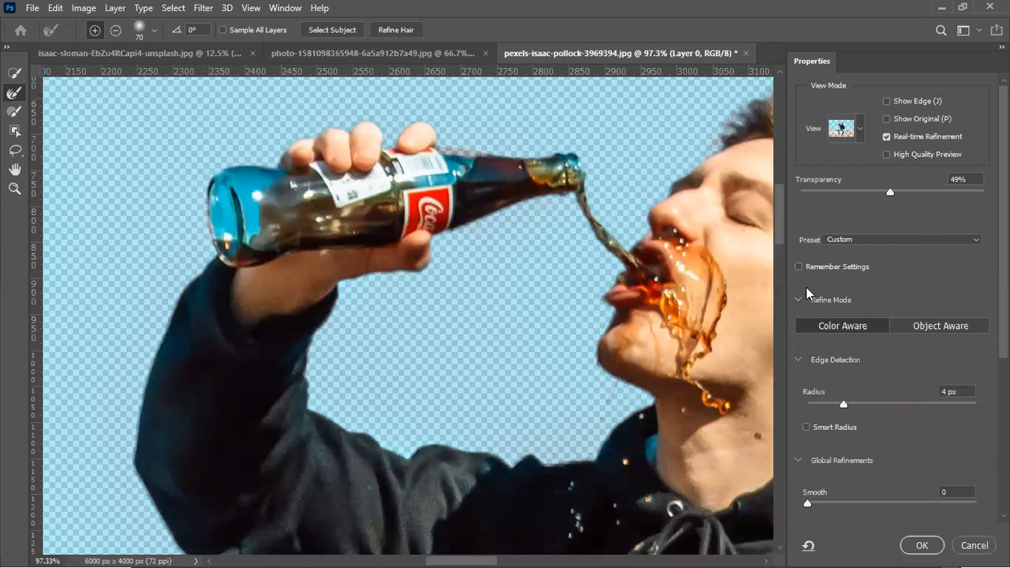
# Set the edge detection radius to 2 px and brush the blue out of the bottle's glass base
pyautogui.moveTo(829, 405); pyautogui.dragTo(840, 409)
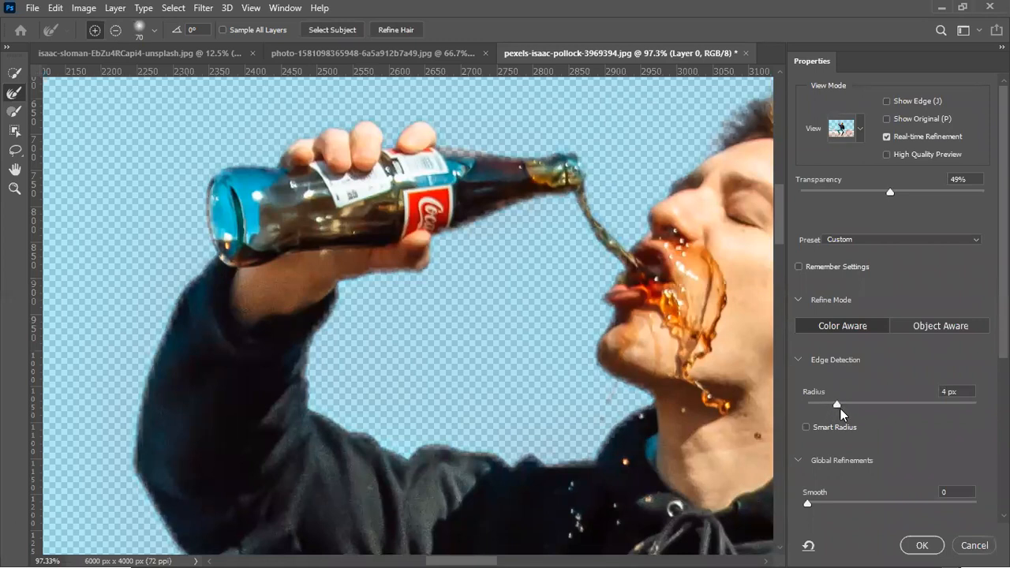
pyautogui.click(827, 408)
pyautogui.press('m')
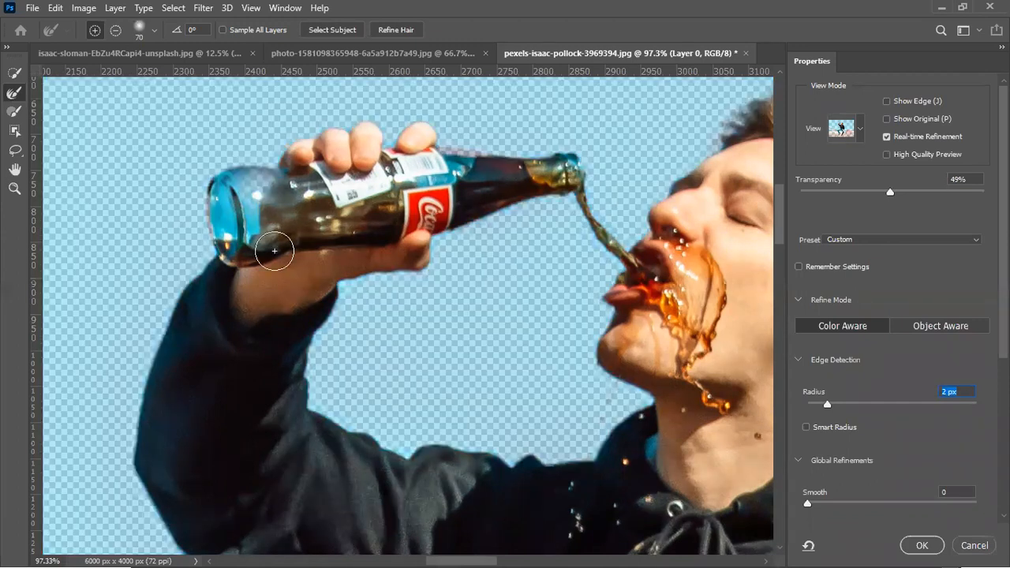
pyautogui.moveTo(233, 197)
pyautogui.mouseDown()
pyautogui.moveTo(237, 225)
pyautogui.moveTo(251, 206)
pyautogui.moveTo(242, 195)
pyautogui.mouseUp()
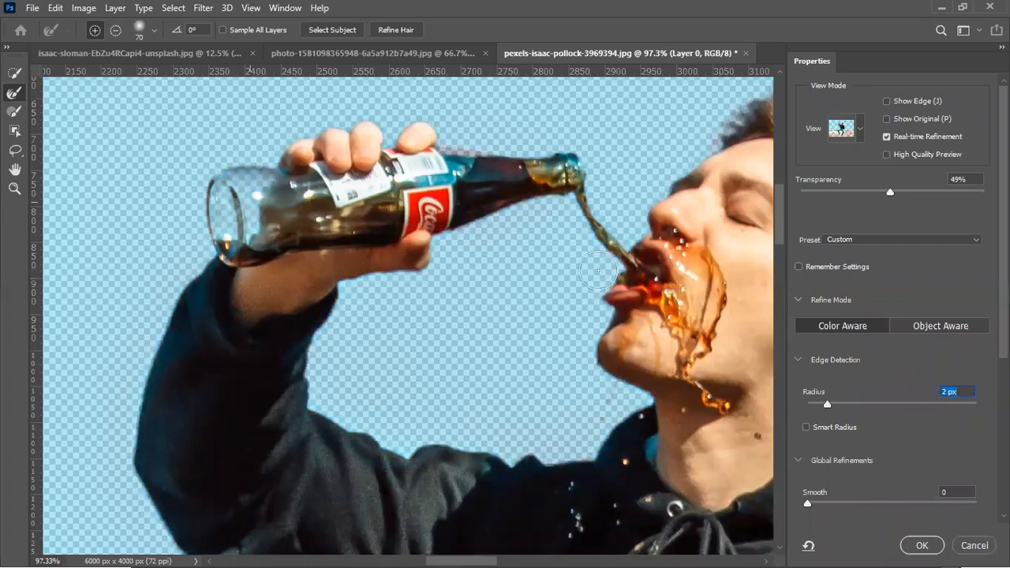
# Check the refined hair edges around the man's head and accept the refined selection
pyautogui.moveTo(741, 308); pyautogui.dragTo(122, 378)
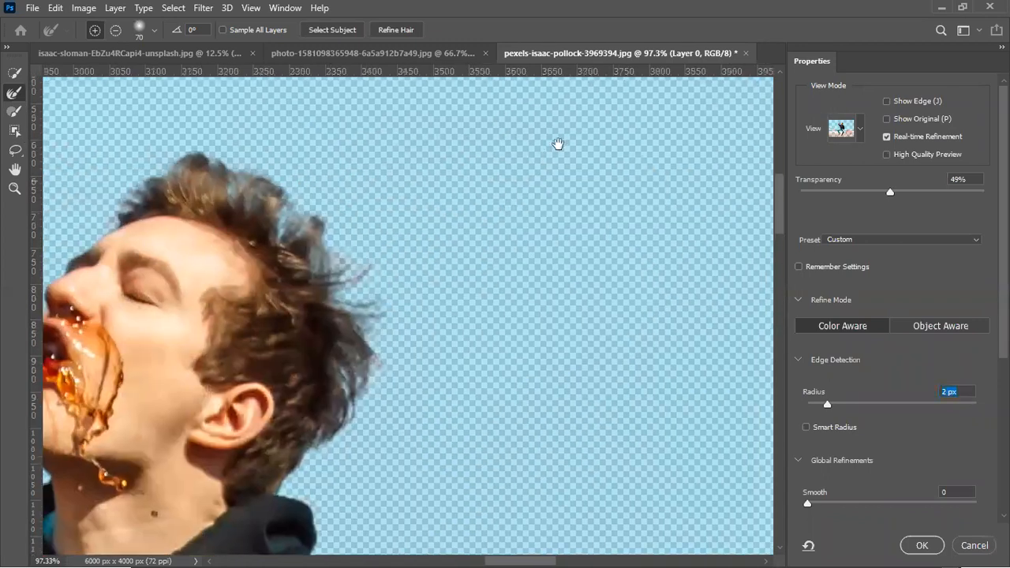
pyautogui.moveTo(558, 144); pyautogui.dragTo(631, 81)
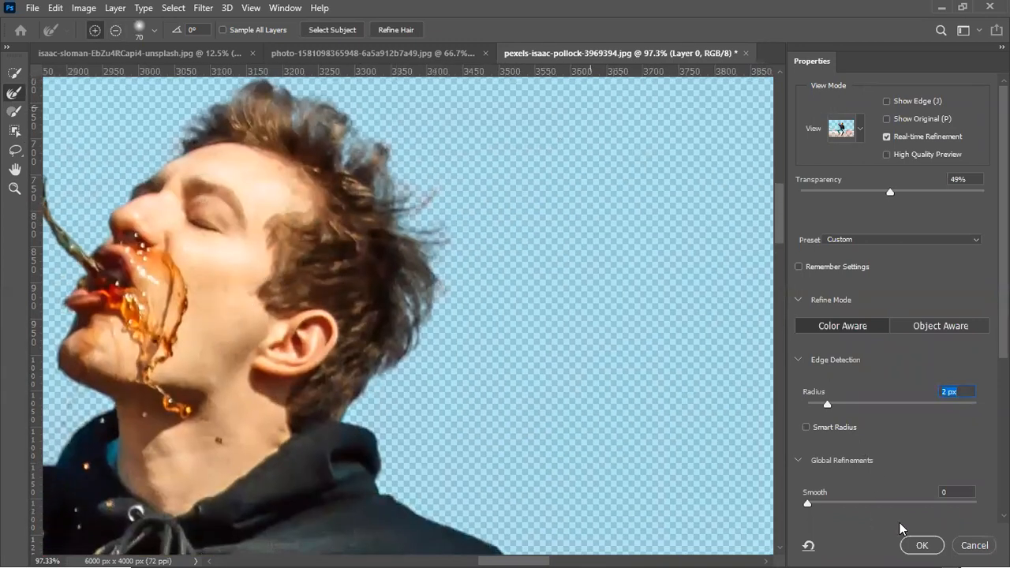
pyautogui.click(923, 545)
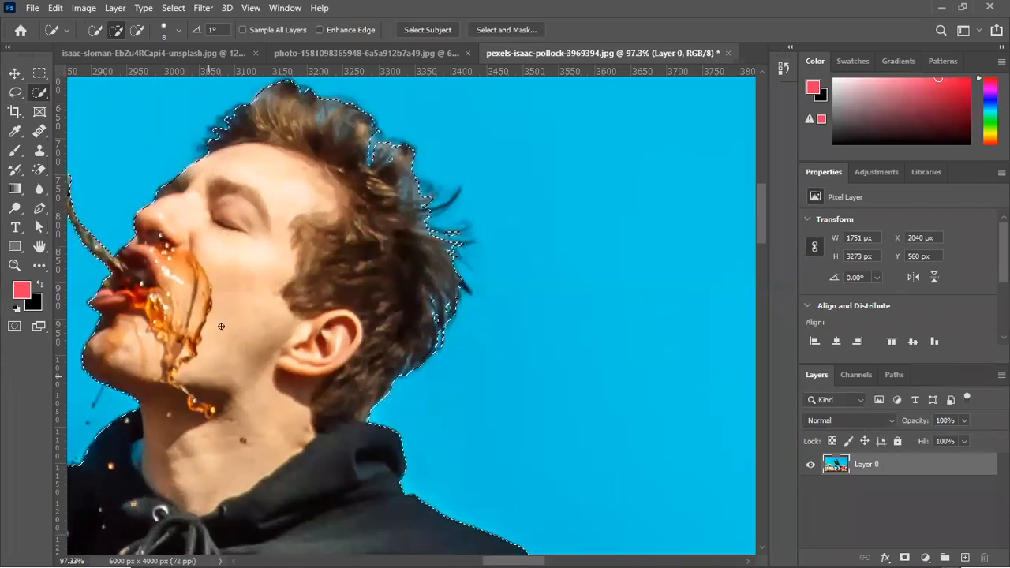
# Add the bottle's whole glass base back to the man's selection with the Quick Selection tool
pyautogui.scroll(-15, 308, 250)
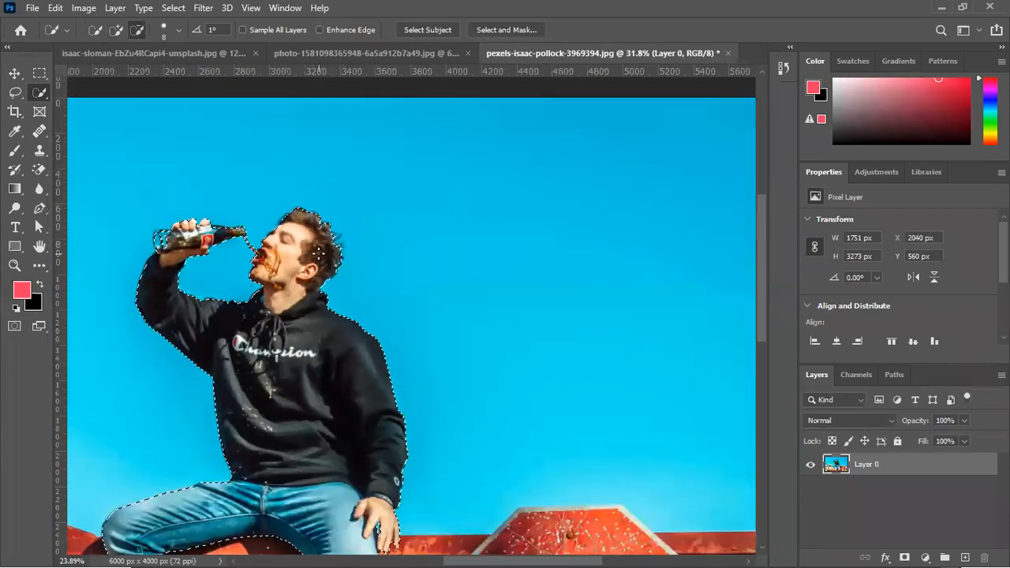
pyautogui.scroll(15, 197, 237)
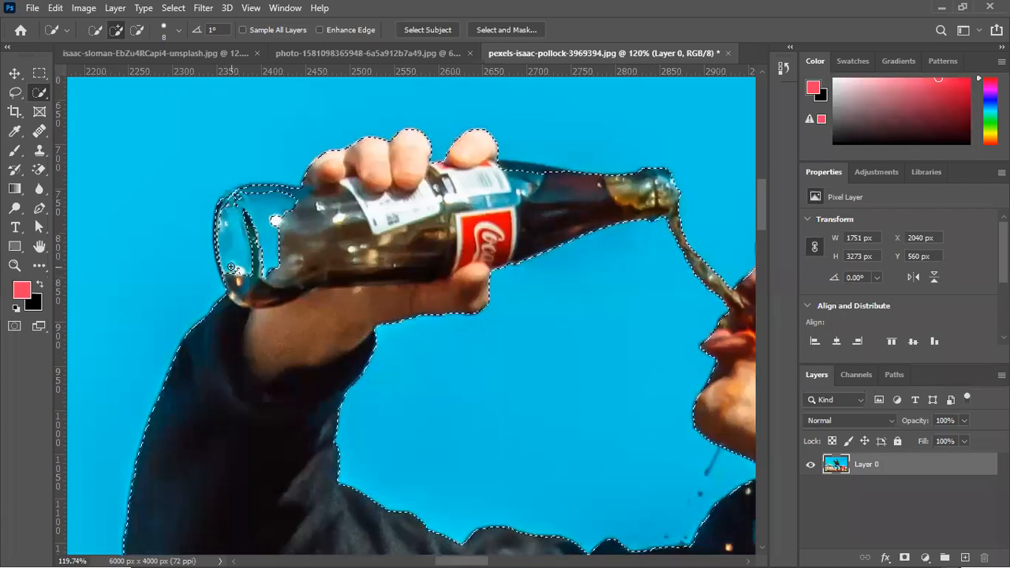
pyautogui.moveTo(235, 270); pyautogui.dragTo(229, 220)
pyautogui.moveTo(236, 278); pyautogui.dragTo(259, 267)
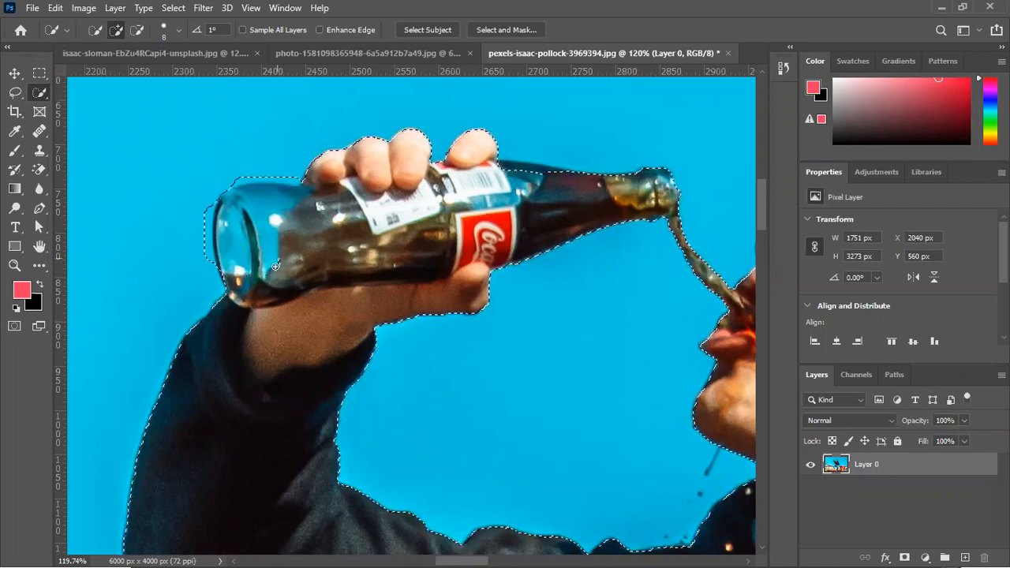
pyautogui.moveTo(228, 299); pyautogui.dragTo(227, 301)
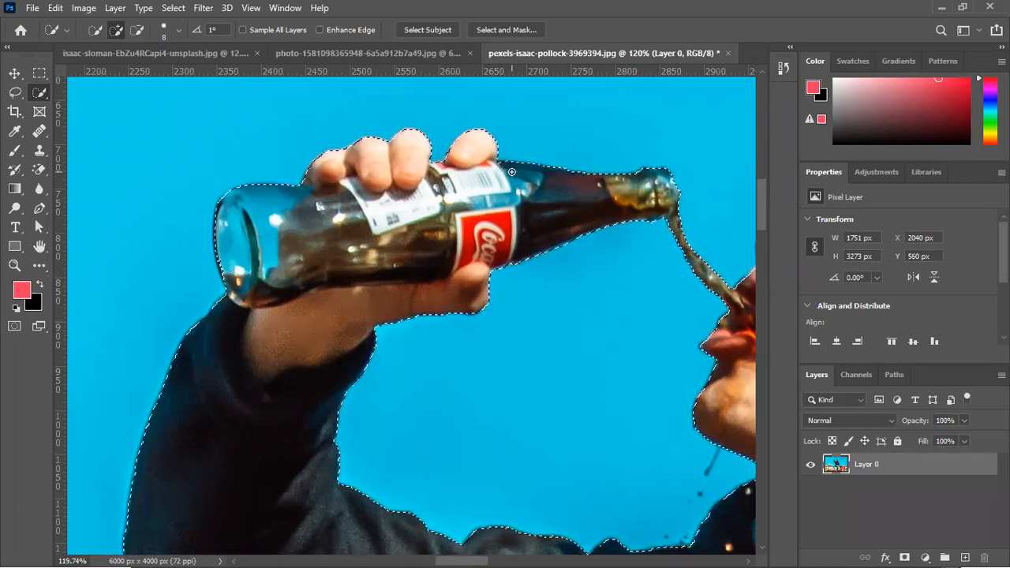
# Copy the selected man and bottle onto a new layer above the original photo
pyautogui.keyDown('alt'); pyautogui.scroll(-10, 504, 181); pyautogui.keyUp('alt')
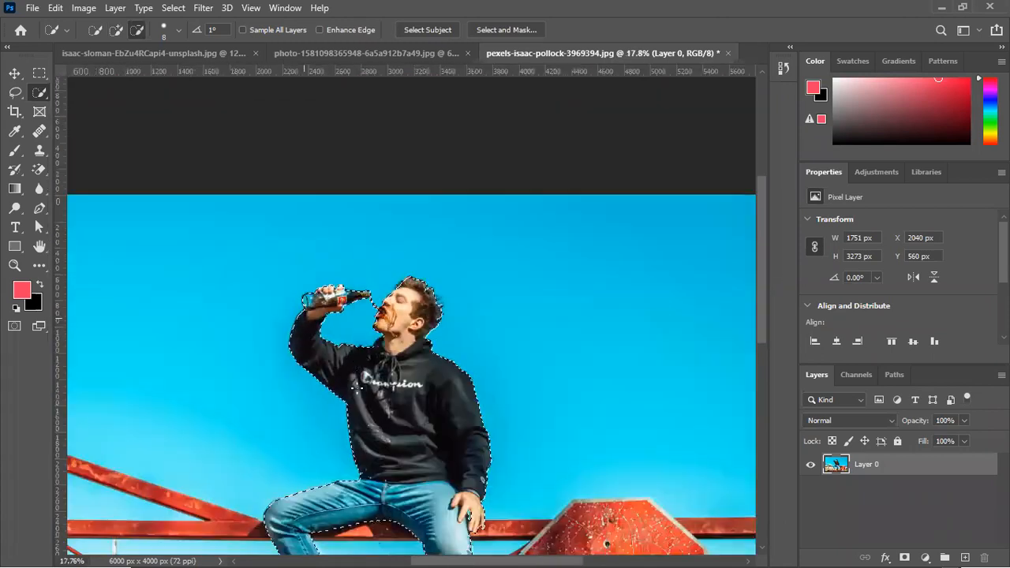
pyautogui.hotkey('ctrl', 'u')
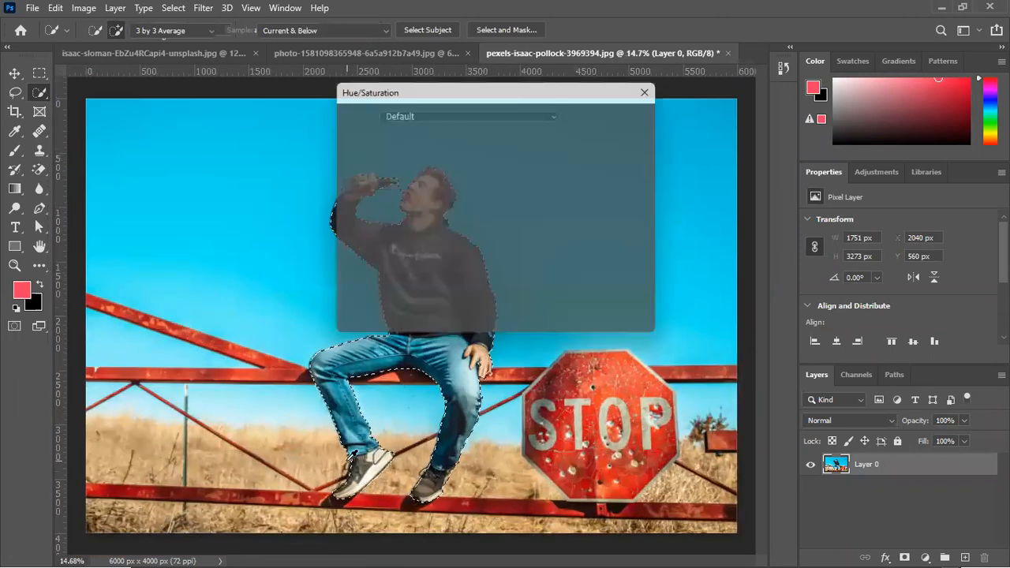
pyautogui.click(631, 140)
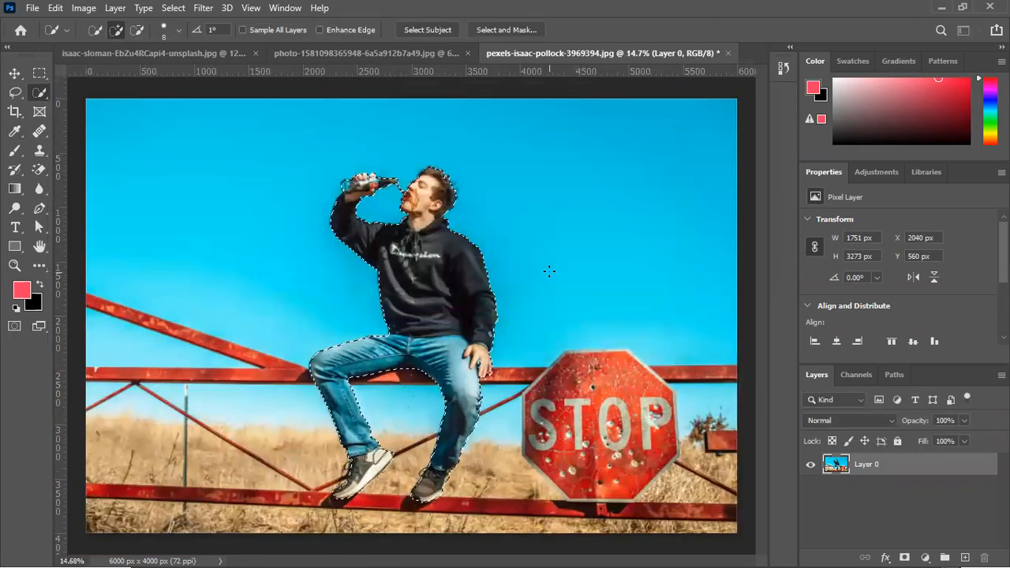
pyautogui.hotkey('ctrl', 'j')
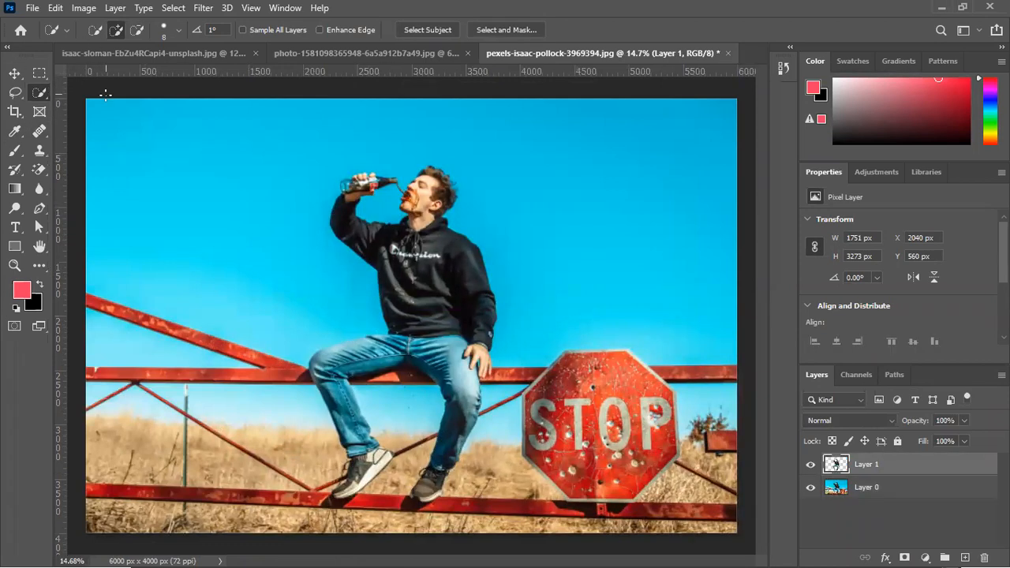
# Convert the cut-out man's layer to a smart object and move it into the sea sunset document
pyautogui.click(14, 75)
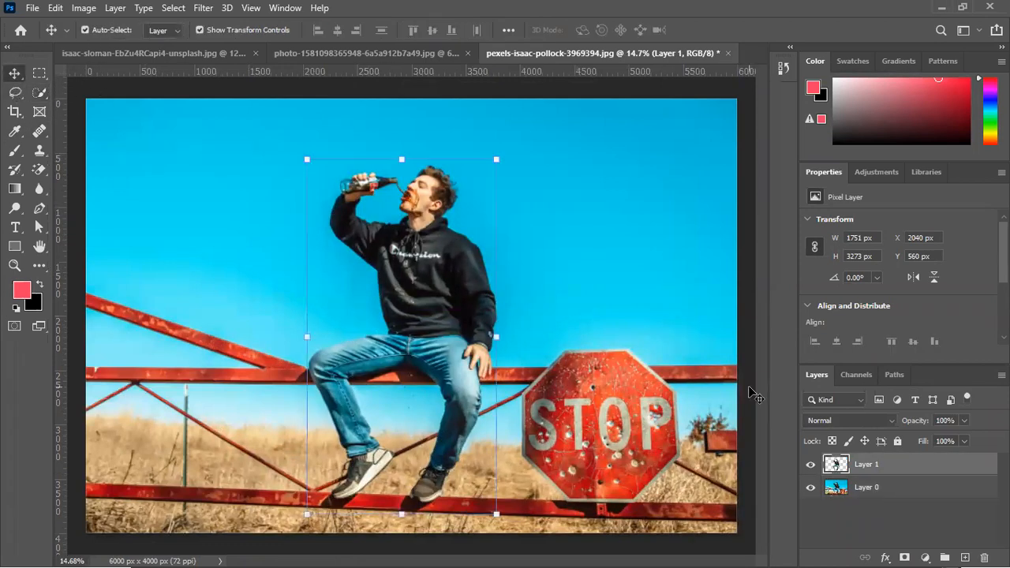
pyautogui.rightClick(878, 467)
pyautogui.click(734, 210)
pyautogui.moveTo(428, 268); pyautogui.dragTo(516, 299)
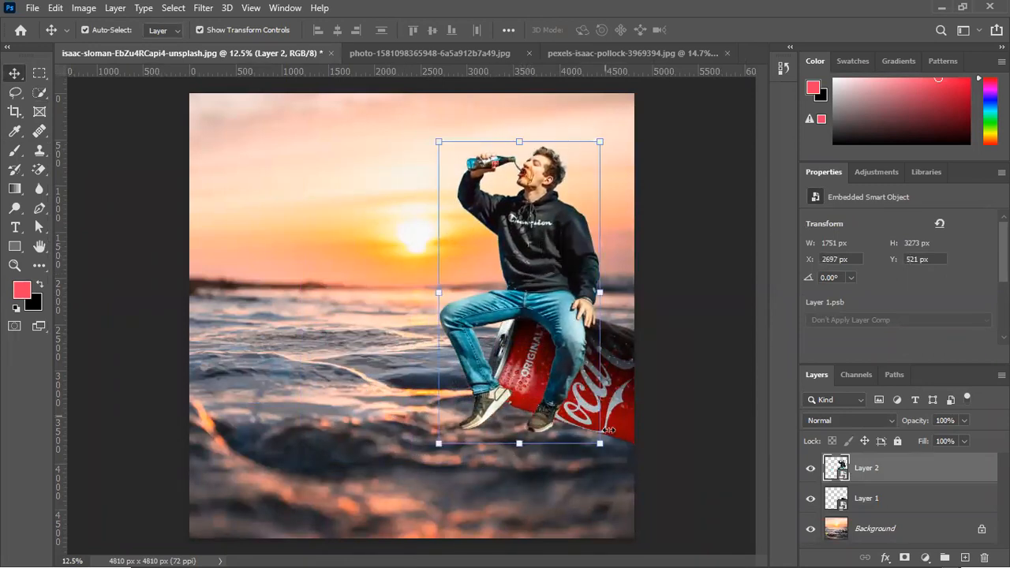
# Scale the man down proportionally to about 1030 × 1932 px and seat him on the Coca-Cola can
pyautogui.moveTo(599, 443); pyautogui.dragTo(562, 303)
pyautogui.moveTo(498, 193); pyautogui.dragTo(533, 261)
pyautogui.press('Return')
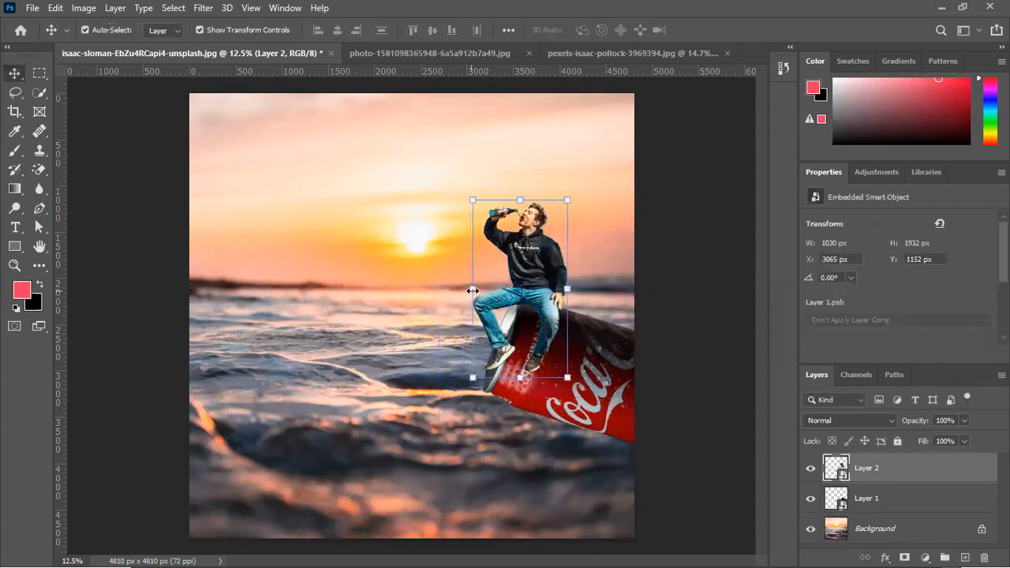
pyautogui.click(691, 248)
# Shift the seated man slightly towards the can's rim, to about X 3013, Y 1154 px
pyautogui.scroll(2, 557, 268)
pyautogui.scroll(5, 556, 268)
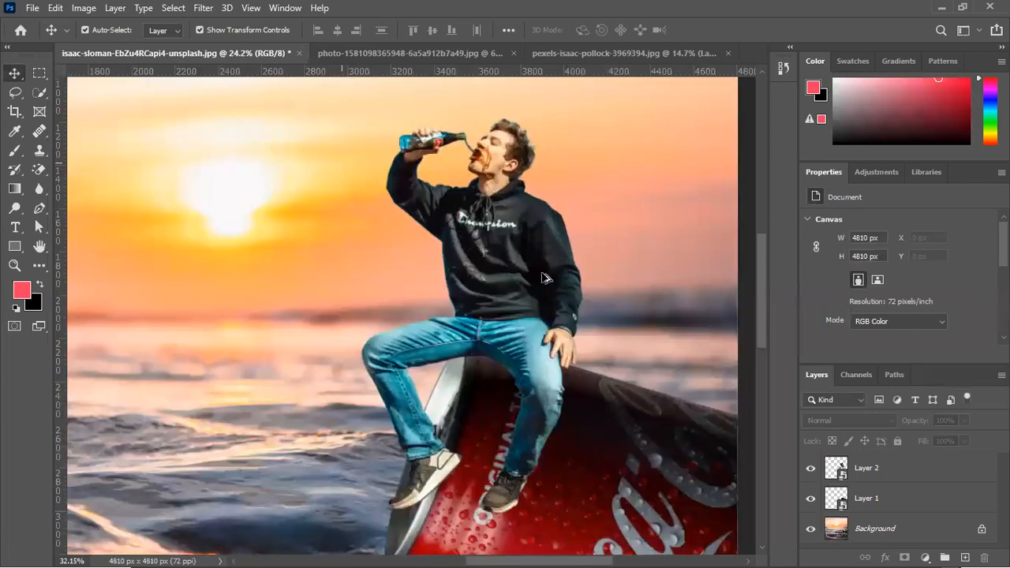
pyautogui.moveTo(502, 358); pyautogui.dragTo(484, 368)
pyautogui.scroll(-6, 550, 377)
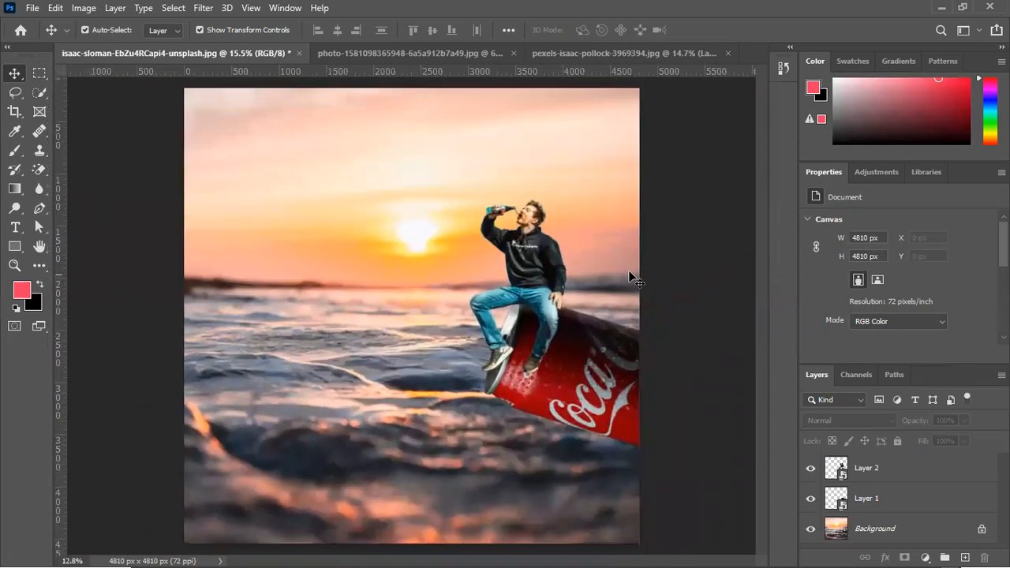
pyautogui.scroll(-1, 639, 273)
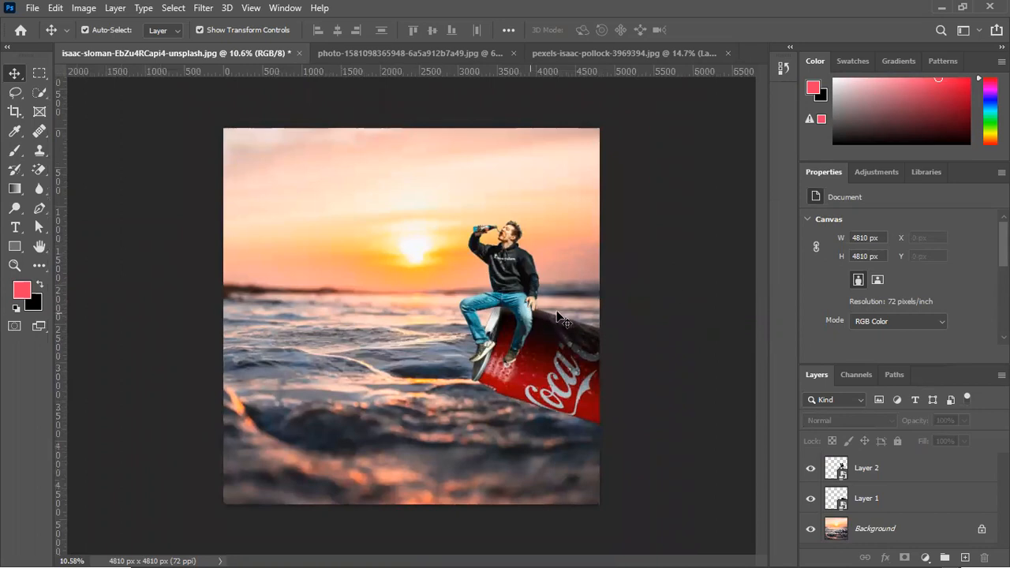
pyautogui.scroll(8, 444, 360)
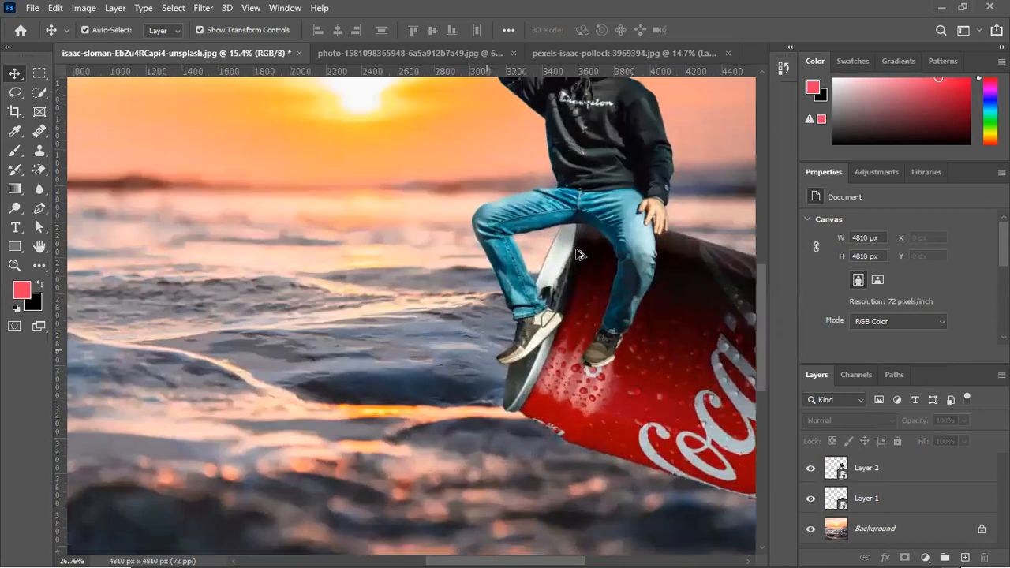
# Enlarge the man to about 1154 × 2164 px and seat him on the can's rim at about X 2897, Y 991 px
pyautogui.click(501, 424)
pyautogui.scroll(5, 520, 418)
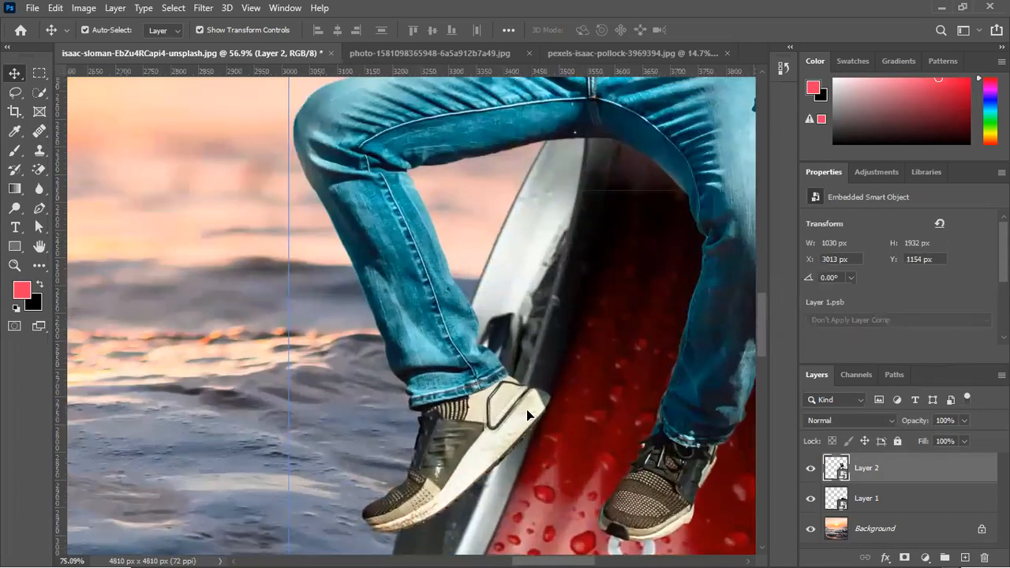
pyautogui.scroll(-2, 535, 412)
pyautogui.scroll(-2, 535, 407)
pyautogui.hotkey('ctrl', 't')
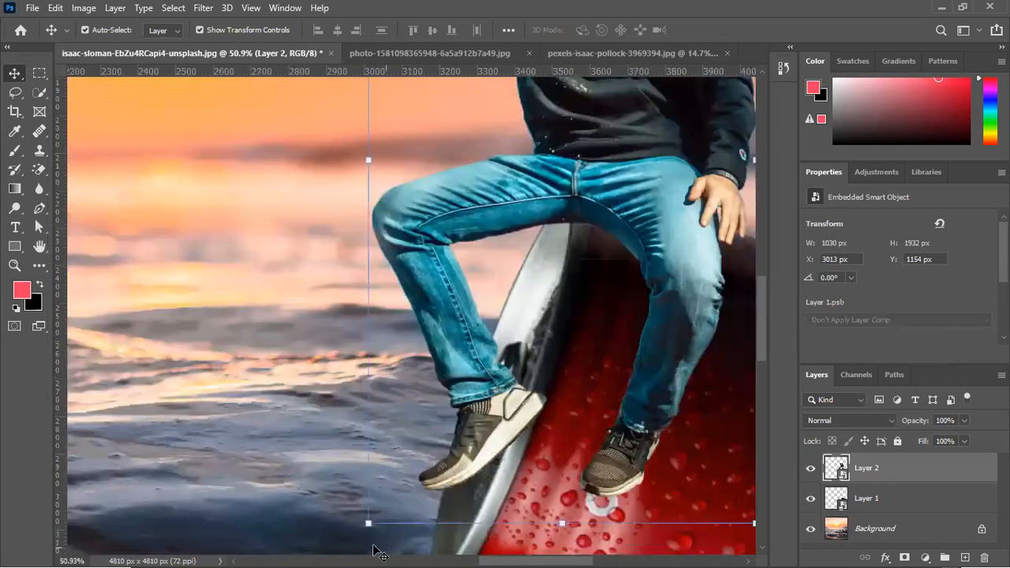
pyautogui.moveTo(367, 523); pyautogui.dragTo(322, 552)
pyautogui.moveTo(641, 261); pyautogui.dragTo(646, 189)
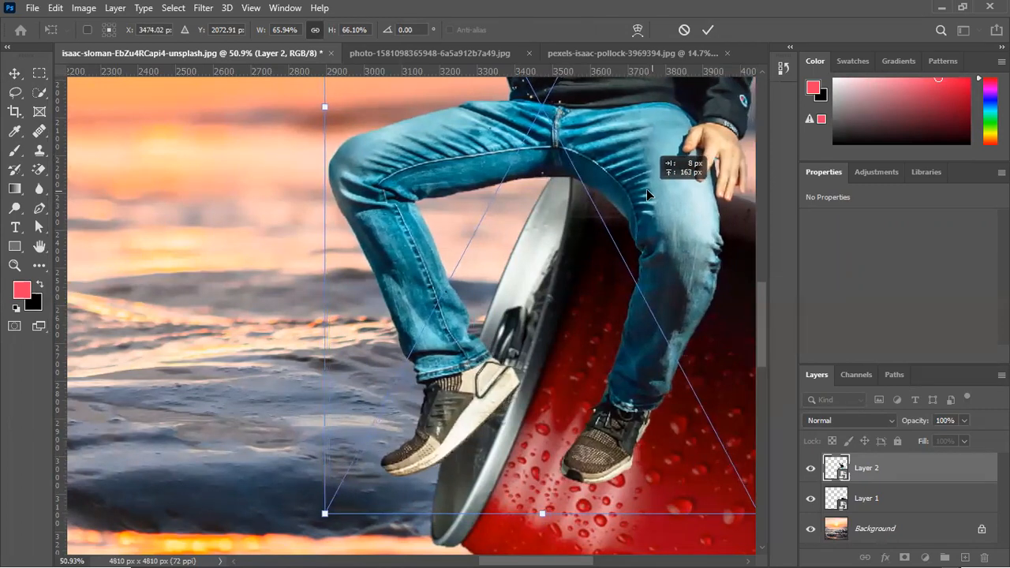
pyautogui.hotkey('ctrl', '-')
pyautogui.hotkey('ctrl', '-')
pyautogui.hotkey('ctrl', '-')
pyautogui.hotkey('ctrl', '-')
pyautogui.scroll(-1, 473, 263)
pyautogui.click(694, 167)
pyautogui.click(695, 169)
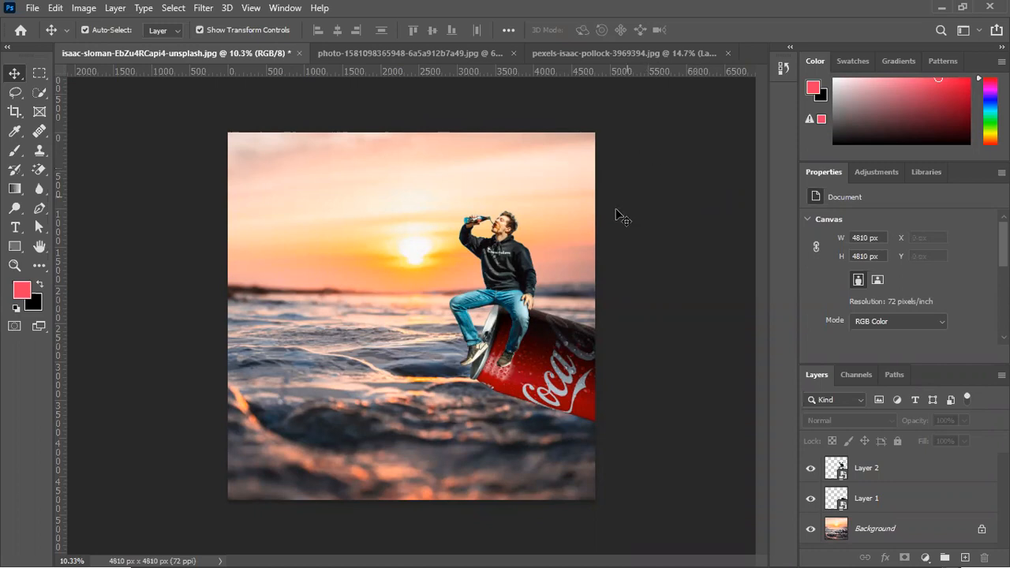
# Examine the edges of the man's hair and the bottle's glass against the sunset sky
pyautogui.scroll(5, 487, 201)
pyautogui.scroll(6, 594, 196)
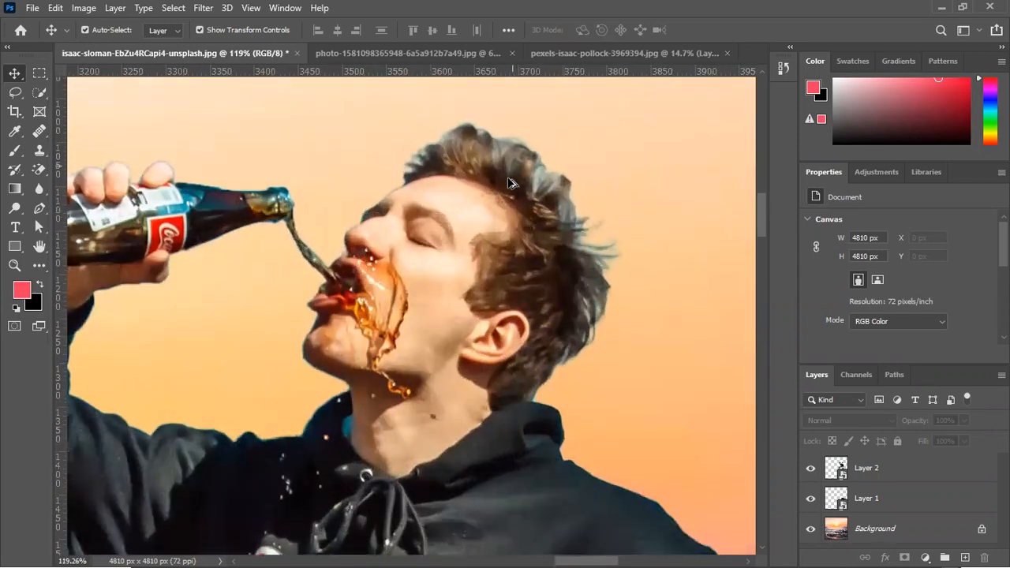
pyautogui.scroll(-4, 522, 201)
pyautogui.scroll(5, 556, 203)
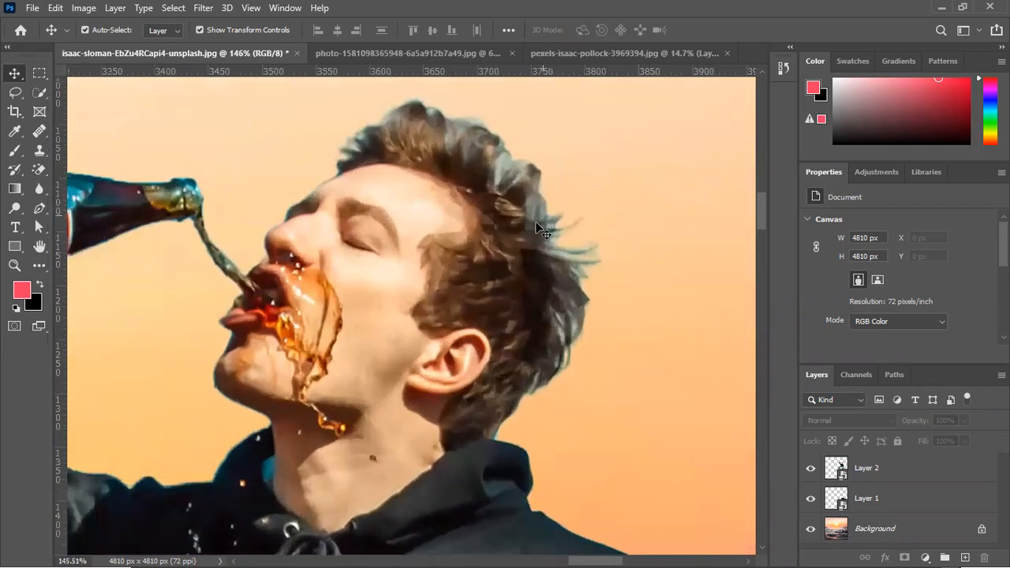
pyautogui.click(534, 230)
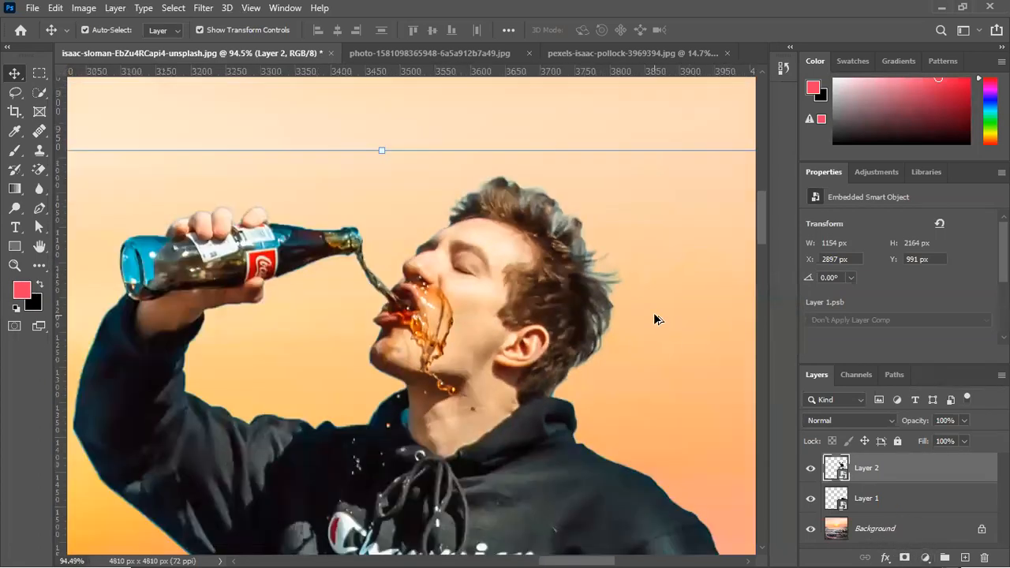
pyautogui.scroll(-5, 651, 311)
pyautogui.scroll(-2, 635, 288)
pyautogui.scroll(6, 643, 284)
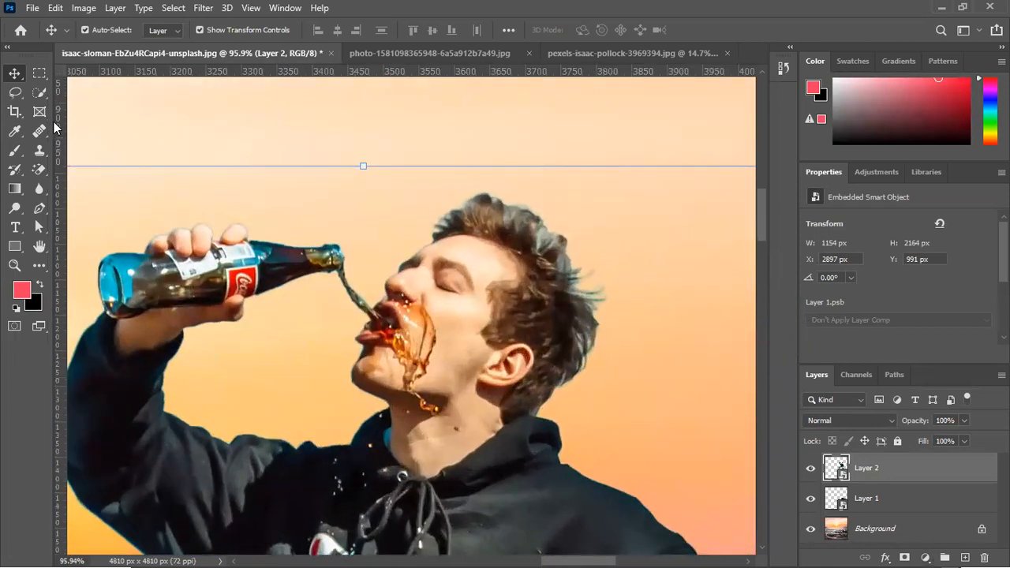
# Sample the light peach sky beside the man's head as the foreground colour and add an empty layer above his layer
pyautogui.click(14, 131)
pyautogui.click(444, 150)
pyautogui.click(611, 237)
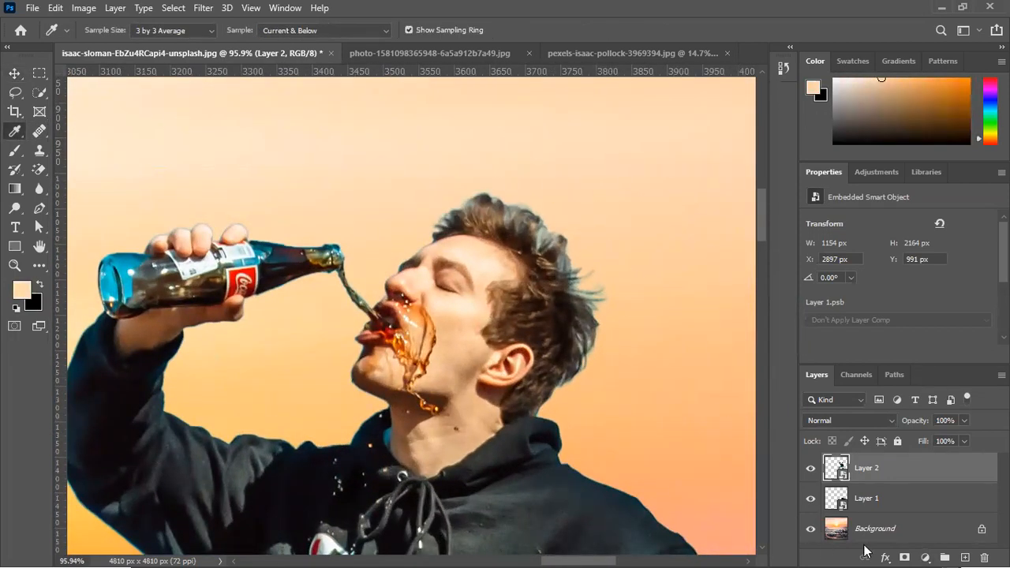
pyautogui.click(964, 557)
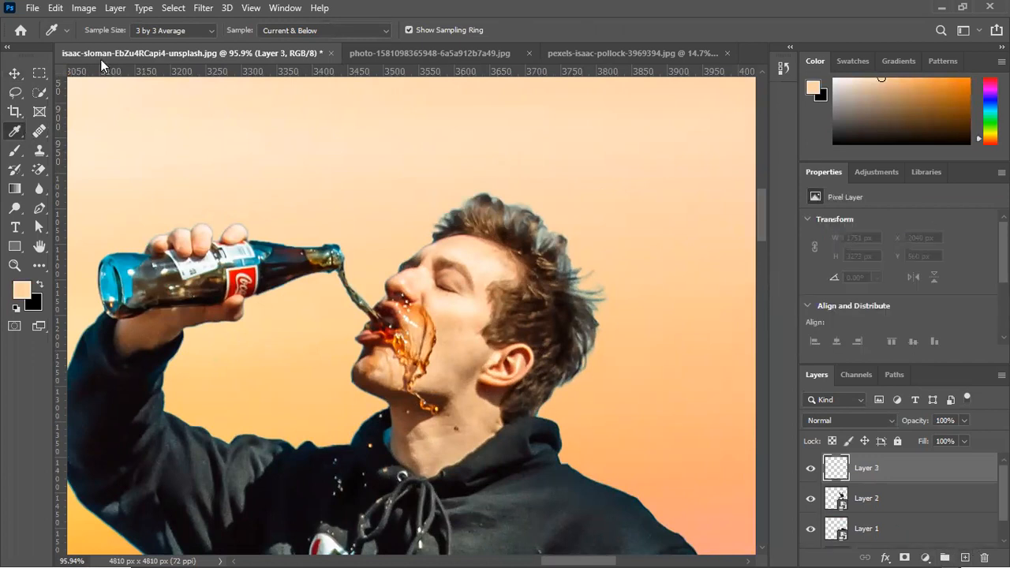
# Brush the peach colour softly over the outer fringe of the man's hair at 7% flow with a tip of about 90 px
pyautogui.click(14, 150)
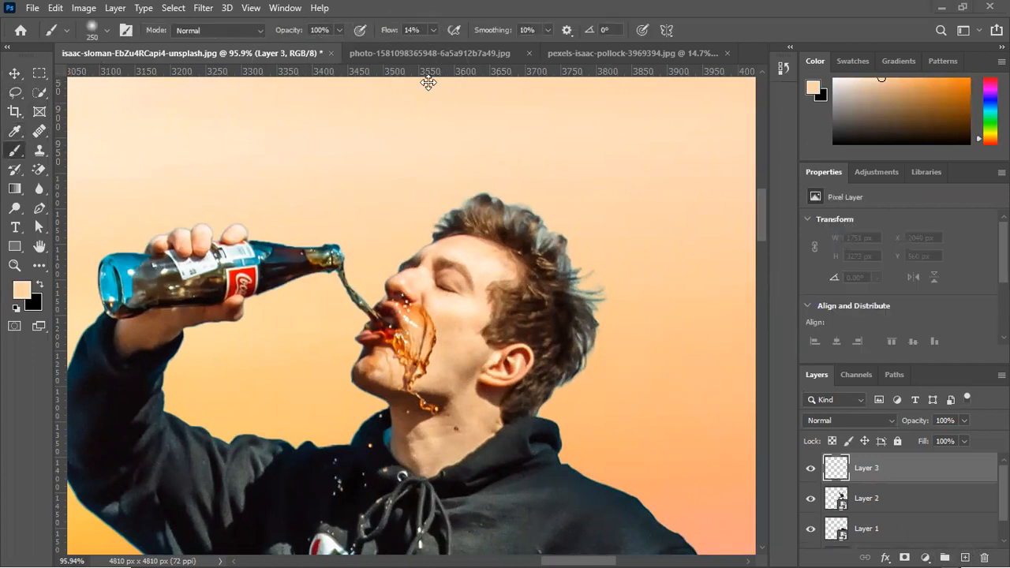
pyautogui.moveTo(393, 31); pyautogui.dragTo(390, 32)
pyautogui.press('[')
pyautogui.press('[')
pyautogui.press('[')
pyautogui.press('[')
pyautogui.press('[')
pyautogui.press('[')
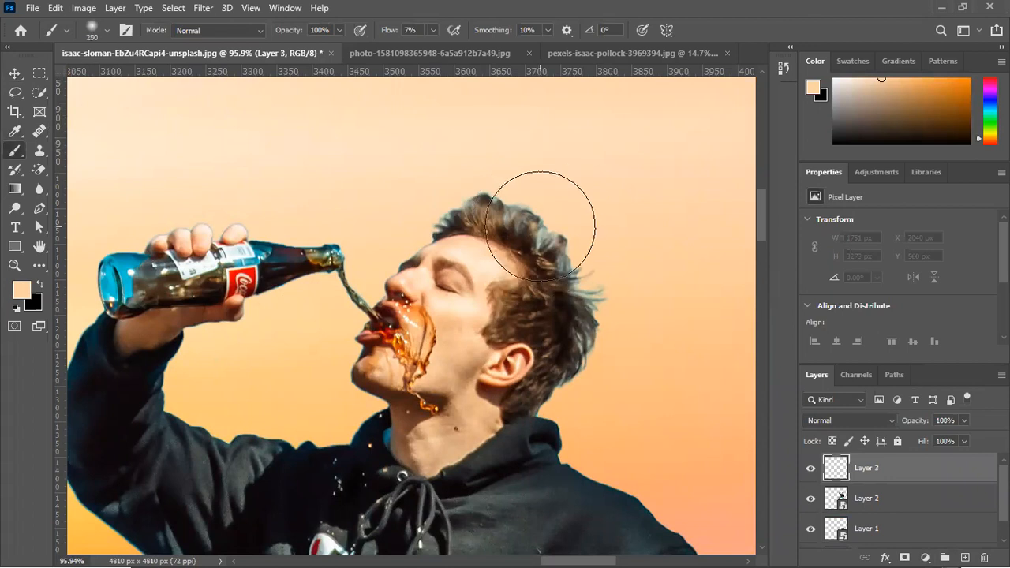
pyautogui.press('[')
pyautogui.scroll(3, 539, 227)
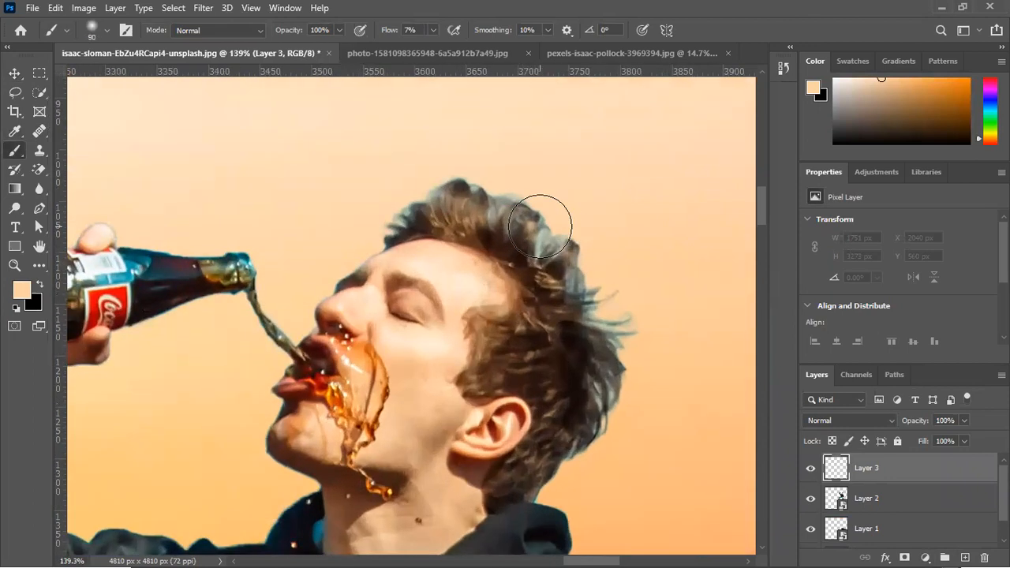
pyautogui.moveTo(521, 223)
pyautogui.mouseDown()
pyautogui.moveTo(605, 245)
pyautogui.moveTo(572, 228)
pyautogui.moveTo(577, 214)
pyautogui.moveTo(651, 272)
pyautogui.moveTo(645, 318)
pyautogui.moveTo(615, 290)
pyautogui.moveTo(686, 394)
pyautogui.moveTo(664, 351)
pyautogui.moveTo(659, 387)
pyautogui.moveTo(641, 332)
pyautogui.moveTo(648, 341)
pyautogui.moveTo(601, 303)
pyautogui.moveTo(606, 287)
pyautogui.moveTo(608, 304)
pyautogui.moveTo(588, 279)
pyautogui.moveTo(596, 242)
pyautogui.moveTo(633, 310)
pyautogui.mouseUp()
pyautogui.moveTo(628, 502)
pyautogui.mouseDown()
pyautogui.moveTo(604, 492)
pyautogui.moveTo(642, 468)
pyautogui.mouseUp()
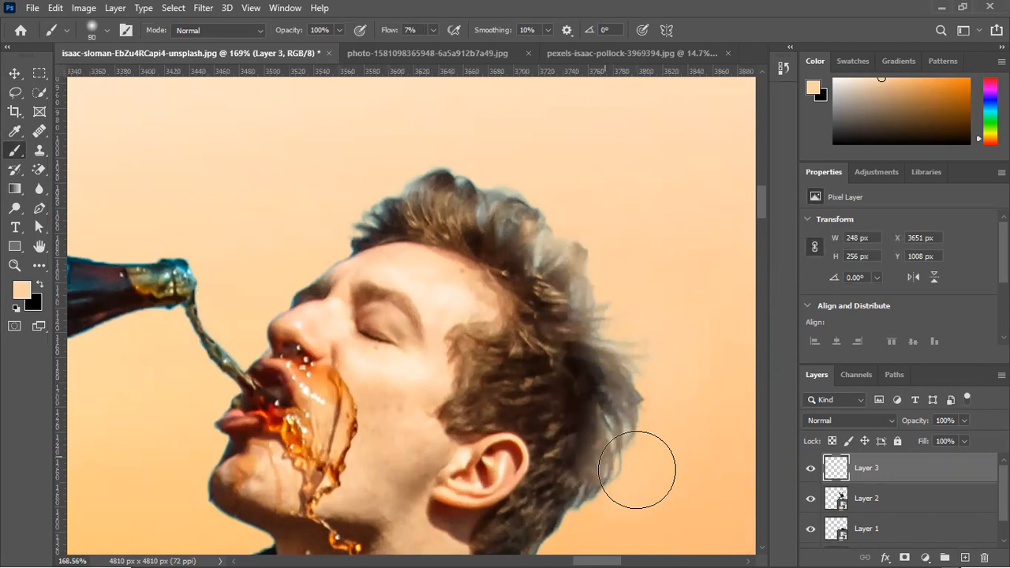
pyautogui.moveTo(403, 180)
pyautogui.mouseDown()
pyautogui.moveTo(353, 216)
pyautogui.moveTo(461, 155)
pyautogui.moveTo(331, 199)
pyautogui.moveTo(452, 145)
pyautogui.moveTo(390, 164)
pyautogui.mouseUp()
# Hide the layer with the peach strokes and add a Hue/Saturation adjustment layer directly above the man's layer
pyautogui.scroll(-8, 498, 228)
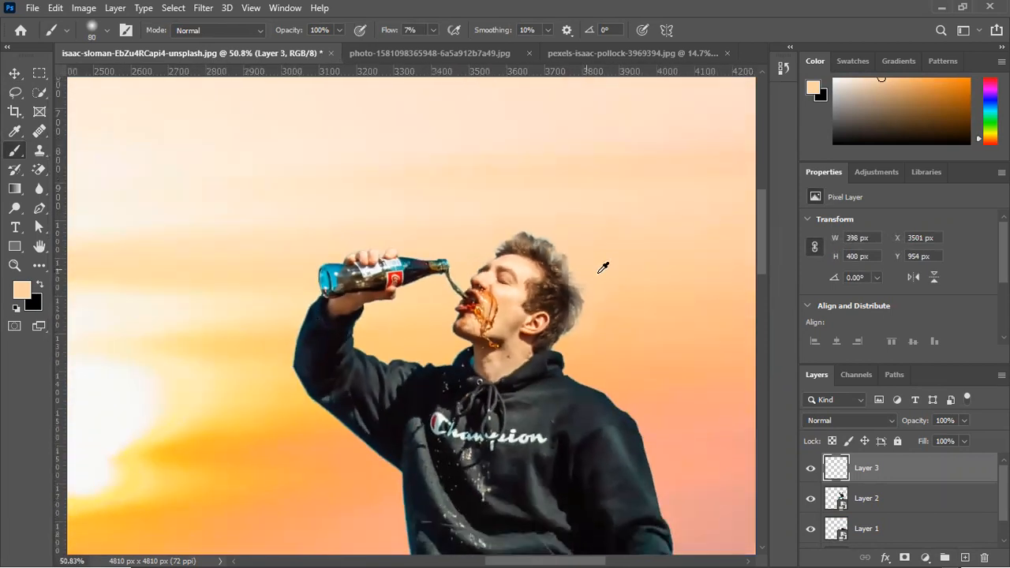
pyautogui.scroll(4, 537, 308)
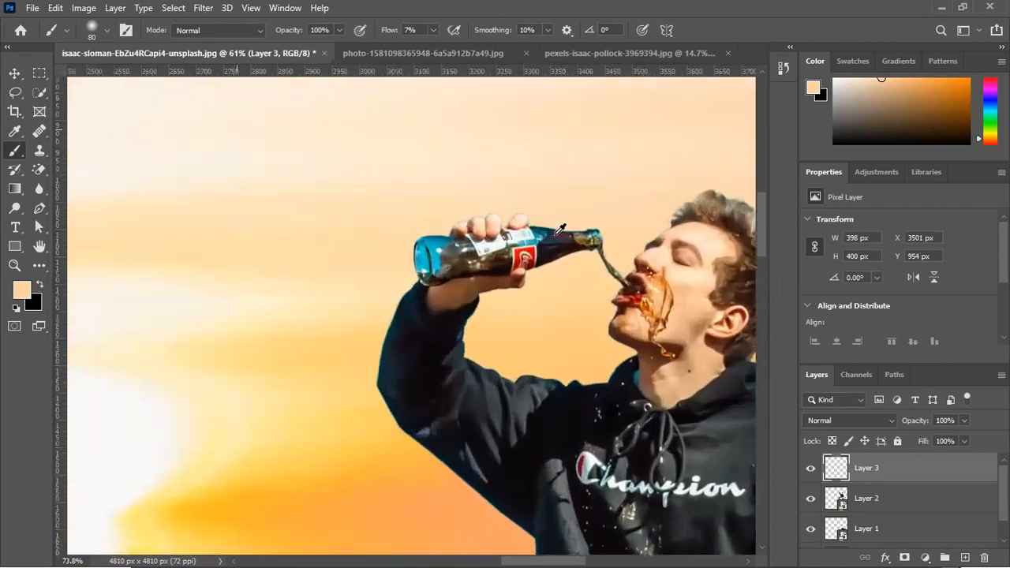
pyautogui.scroll(-3, 629, 208)
pyautogui.scroll(-1, 630, 208)
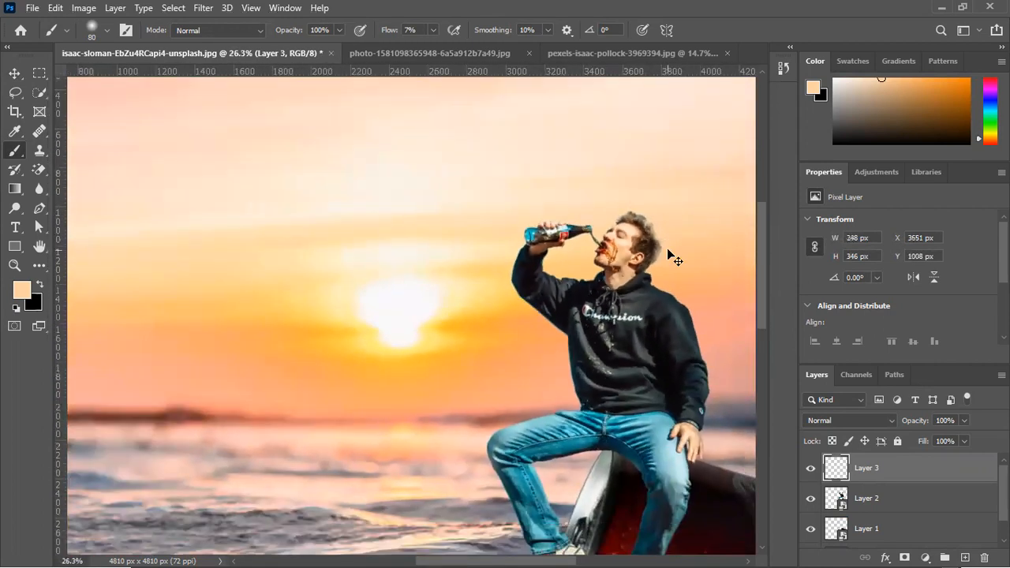
pyautogui.click(810, 469)
pyautogui.click(890, 505)
pyautogui.scroll(2, 667, 348)
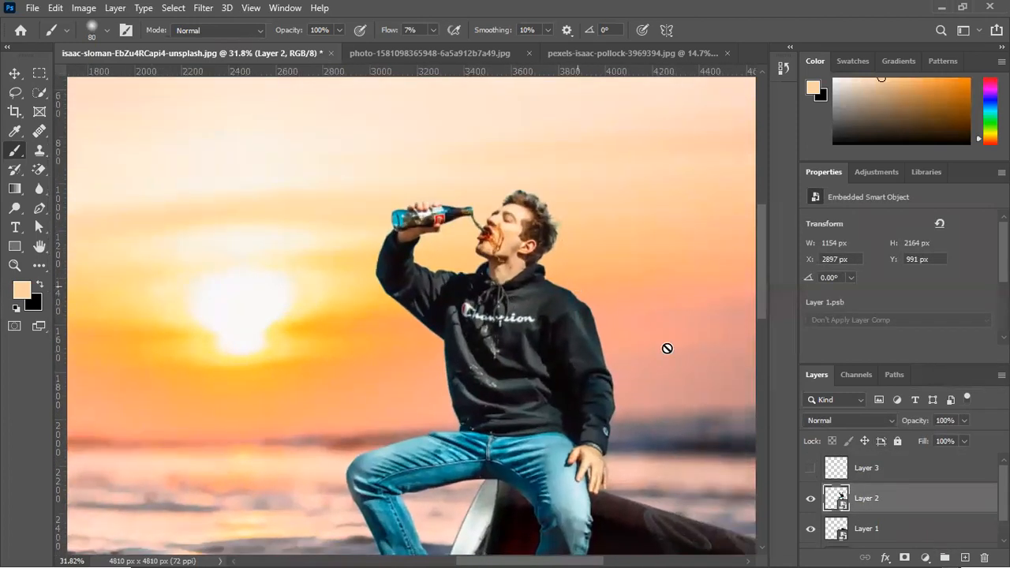
pyautogui.click(926, 558)
pyautogui.click(933, 415)
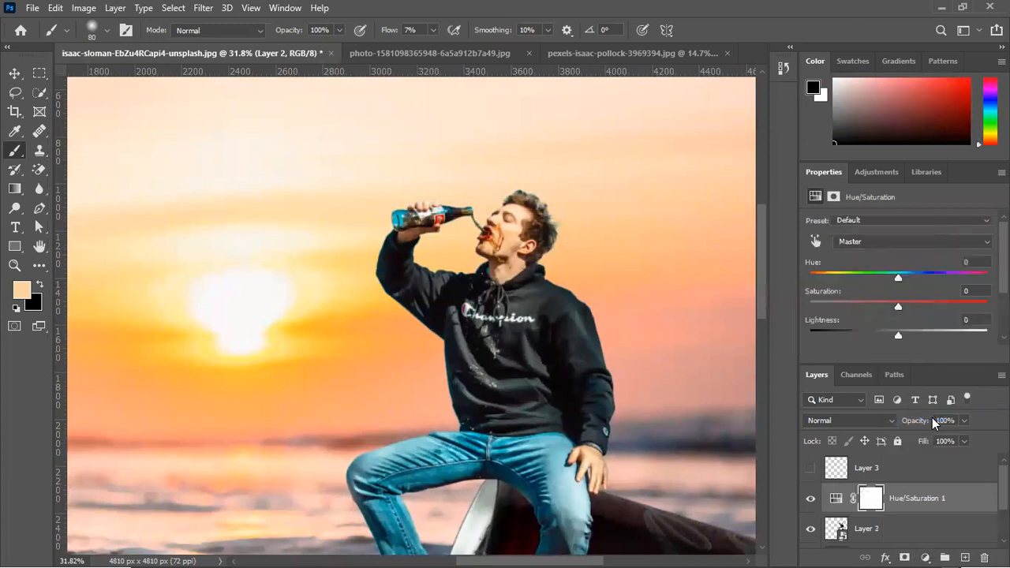
# Target the bottle's blue glass with the Hue/Saturation adjustment and set the Cyans hue to -112 with saturation 0
pyautogui.click(814, 241)
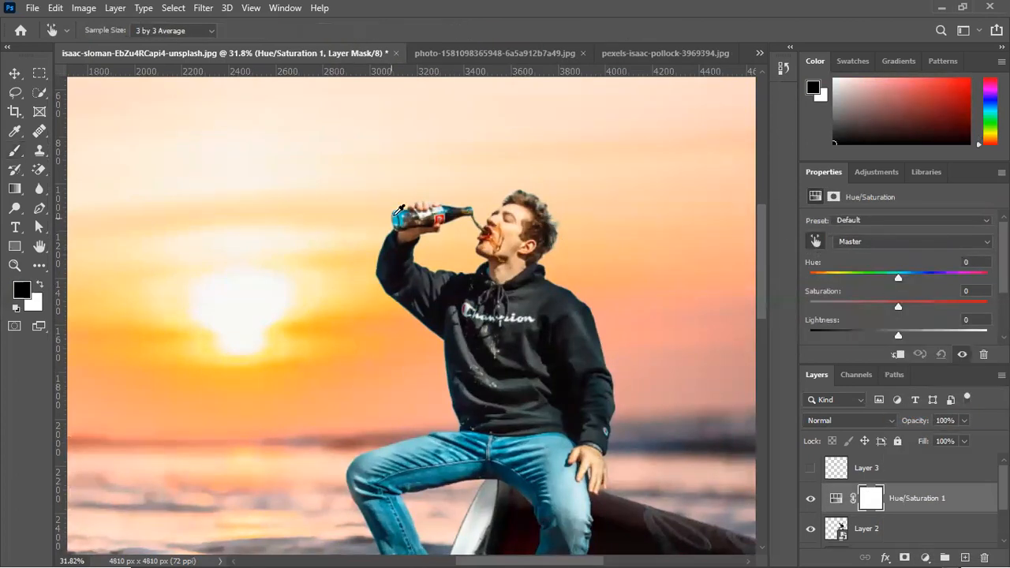
pyautogui.click(406, 208)
pyautogui.moveTo(897, 306)
pyautogui.mouseDown()
pyautogui.moveTo(776, 310)
pyautogui.moveTo(978, 308)
pyautogui.moveTo(937, 306)
pyautogui.moveTo(951, 284)
pyautogui.moveTo(926, 311)
pyautogui.moveTo(904, 308)
pyautogui.mouseUp()
pyautogui.doubleClick(957, 293)
pyautogui.write('0')
pyautogui.moveTo(902, 278); pyautogui.dragTo(834, 278)
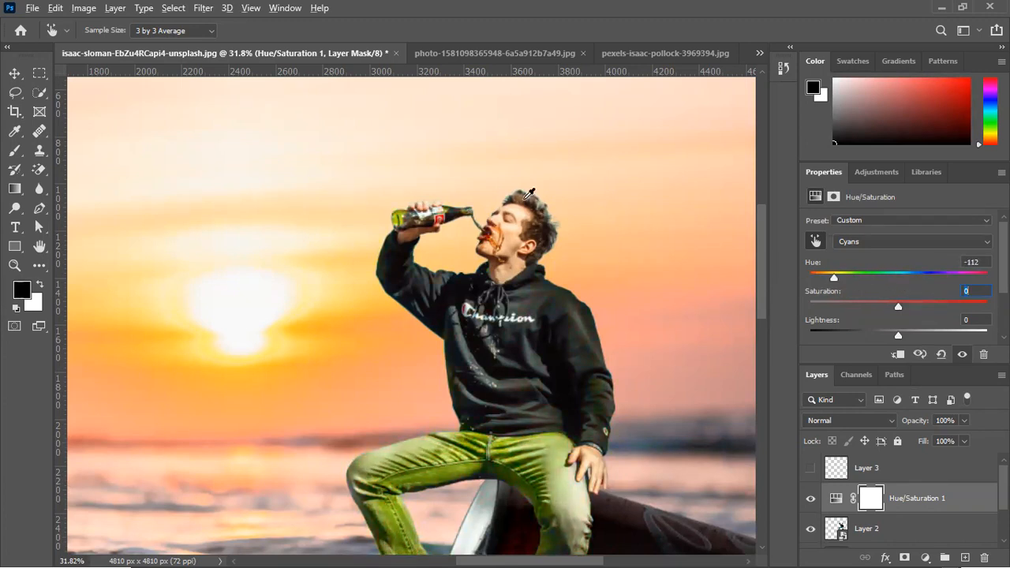
pyautogui.press('v')
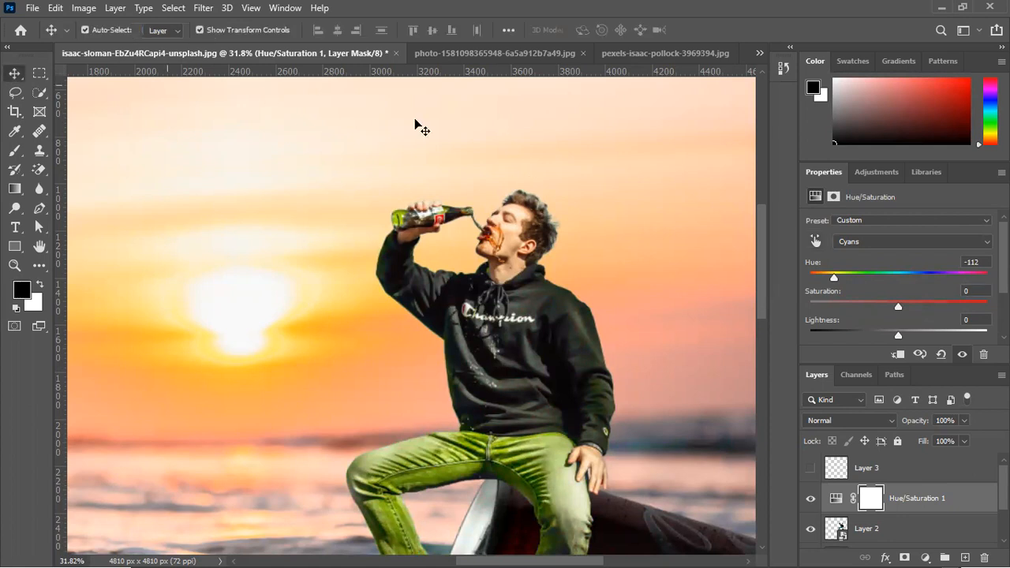
# Try other hue shifts for the Cyans range and reset its hue to 0
pyautogui.scroll(6, 534, 169)
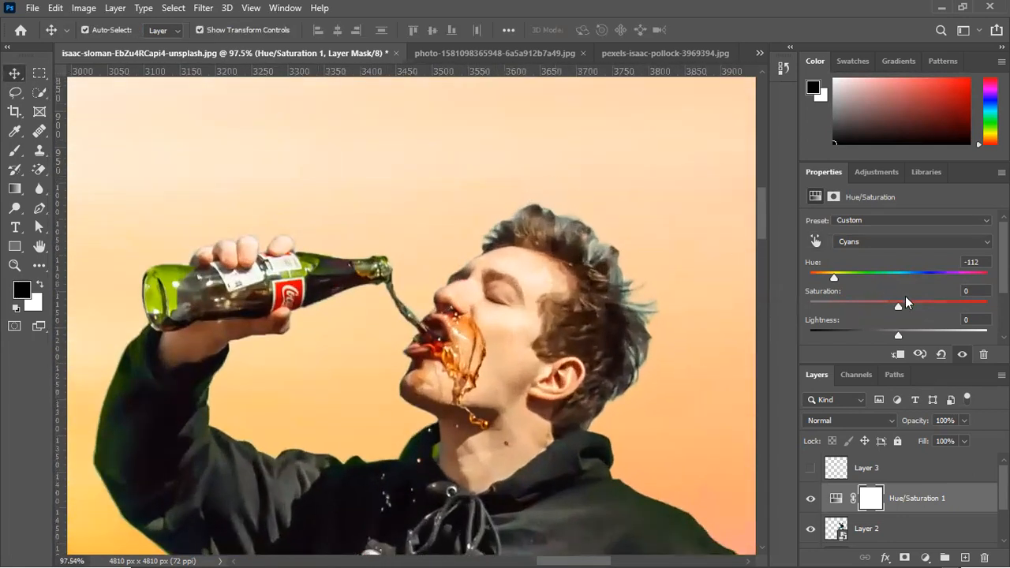
pyautogui.moveTo(835, 275); pyautogui.dragTo(983, 278)
pyautogui.moveTo(832, 282); pyautogui.dragTo(906, 281)
pyautogui.hotkey('ctrl', 'z')
pyautogui.click(976, 260)
pyautogui.write('0')
pyautogui.press('BackSpace')
pyautogui.press('BackSpace')
pyautogui.press('BackSpace')
pyautogui.press('BackSpace')
pyautogui.press('BackSpace')
pyautogui.write('0')
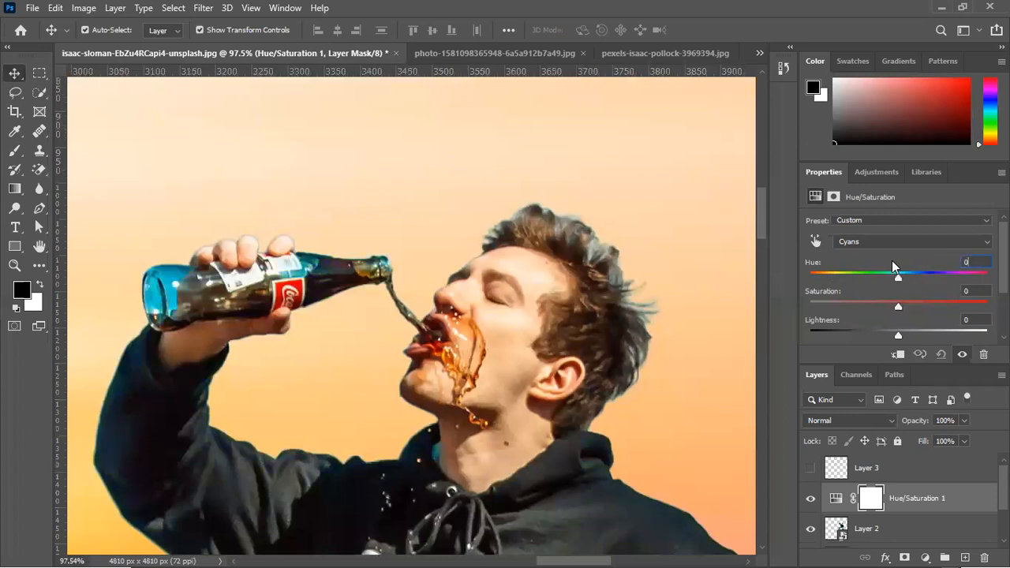
# Target the man's hair, set the Yellows saturation and lightness to -100, and clip the adjustment to the man's layer
pyautogui.click(818, 239)
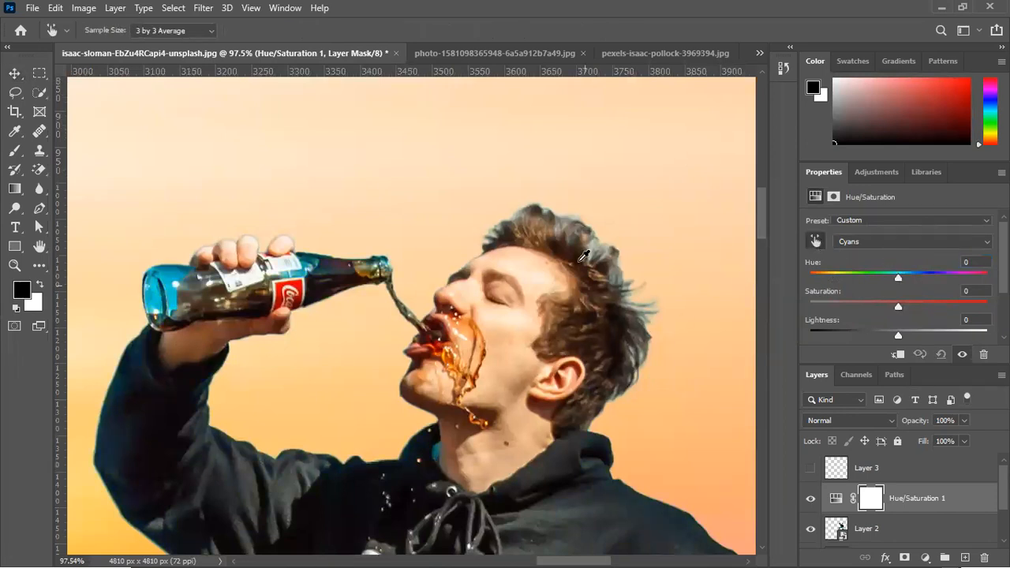
pyautogui.click(564, 223)
pyautogui.click(561, 224)
pyautogui.click(597, 245)
pyautogui.moveTo(900, 305); pyautogui.dragTo(595, 316)
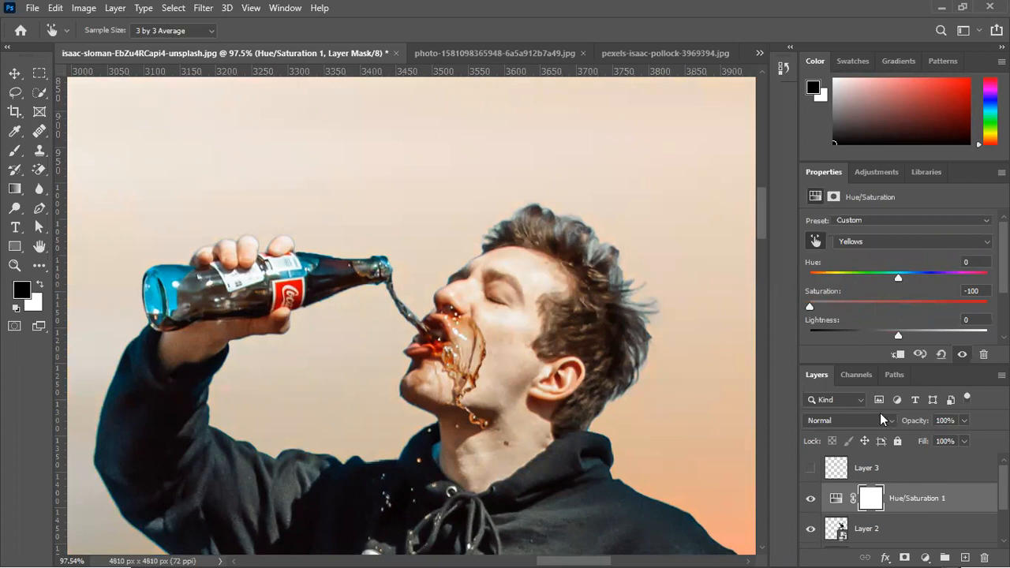
pyautogui.click(897, 356)
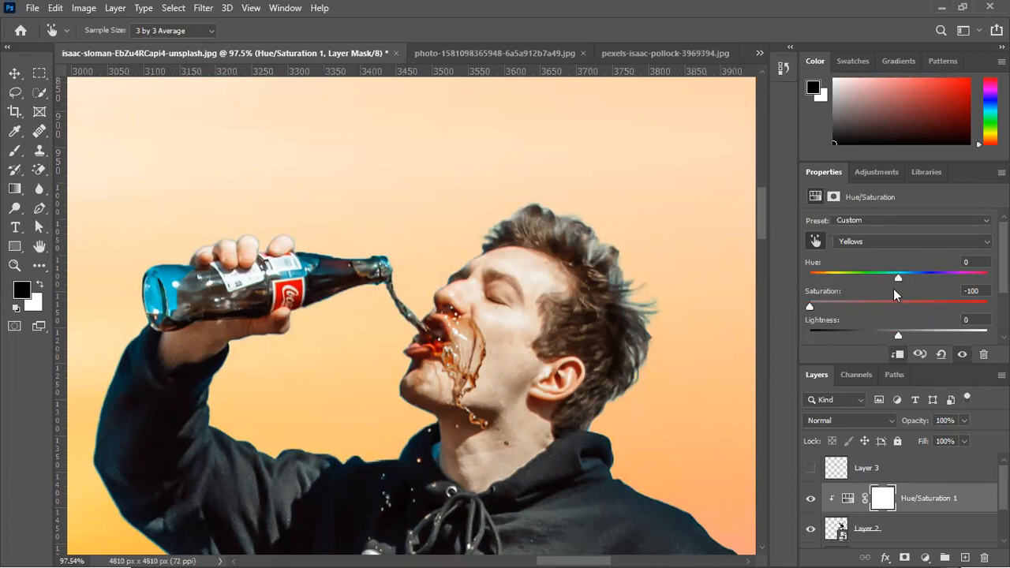
pyautogui.moveTo(898, 338); pyautogui.dragTo(710, 365)
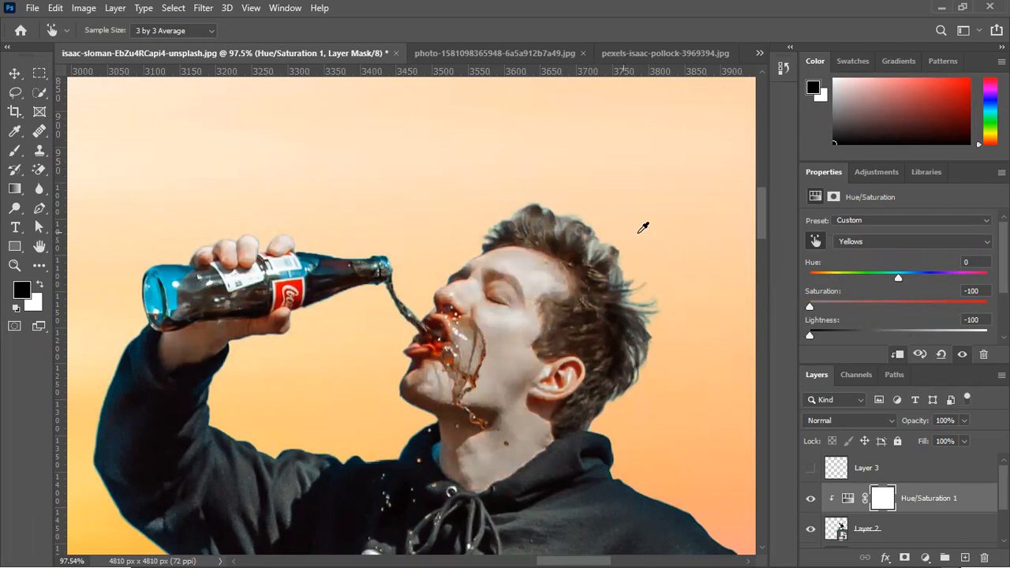
# Set the Greens saturation and lightness to -100 and the Master saturation to -100
pyautogui.hotkey('alt', '4')
pyautogui.moveTo(898, 306); pyautogui.dragTo(808, 306)
pyautogui.moveTo(899, 335); pyautogui.dragTo(694, 331)
pyautogui.click(872, 245)
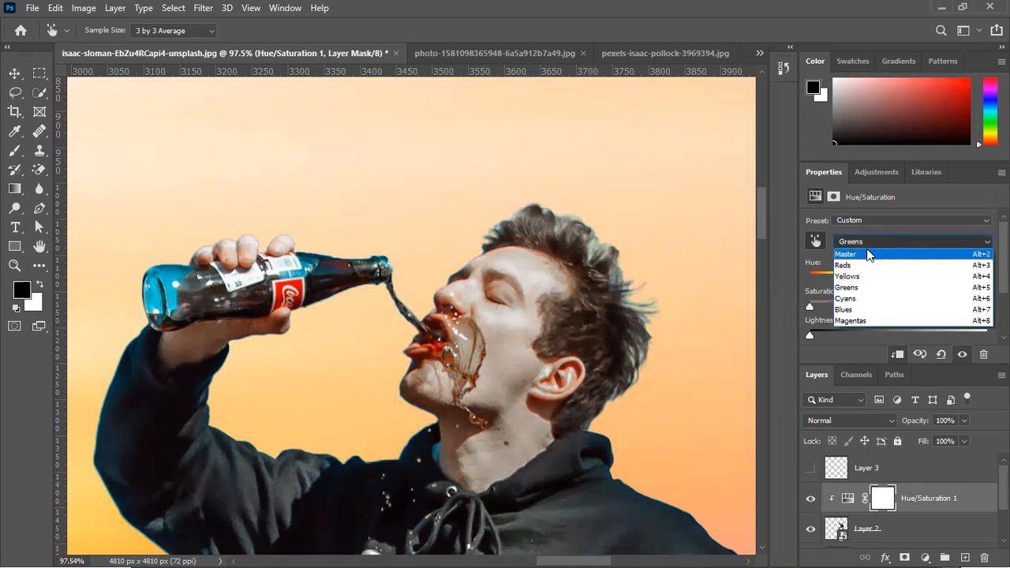
pyautogui.click(866, 254)
pyautogui.moveTo(849, 308); pyautogui.dragTo(751, 308)
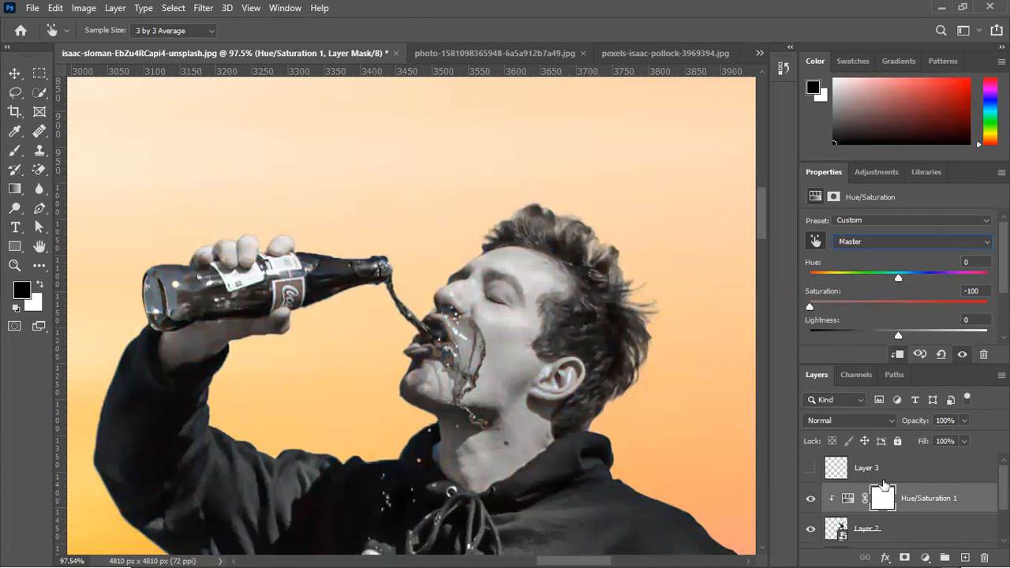
# Invert the Hue/Saturation layer's mask to hide the desaturation
pyautogui.click(883, 500)
pyautogui.scroll(-2, 934, 319)
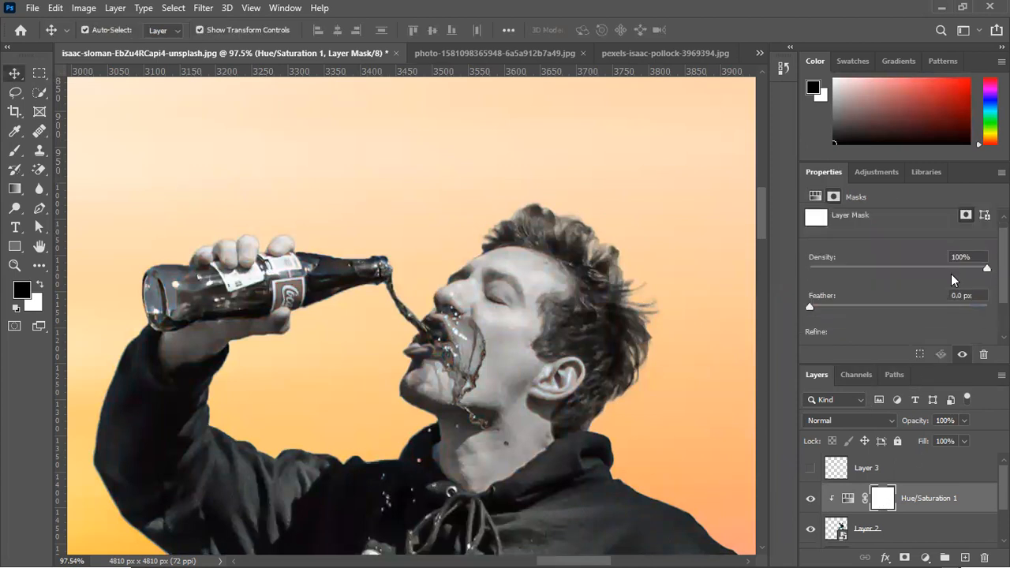
pyautogui.click(944, 331)
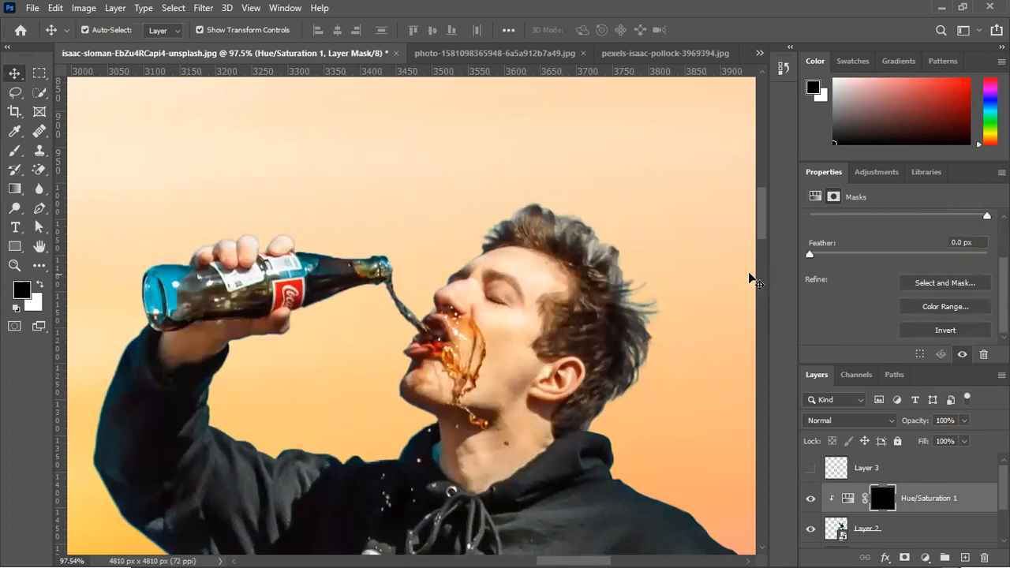
# Paint white on the mask over the bluish crest of the man's hair with a 45 px brush at 7% flow
pyautogui.click(15, 151)
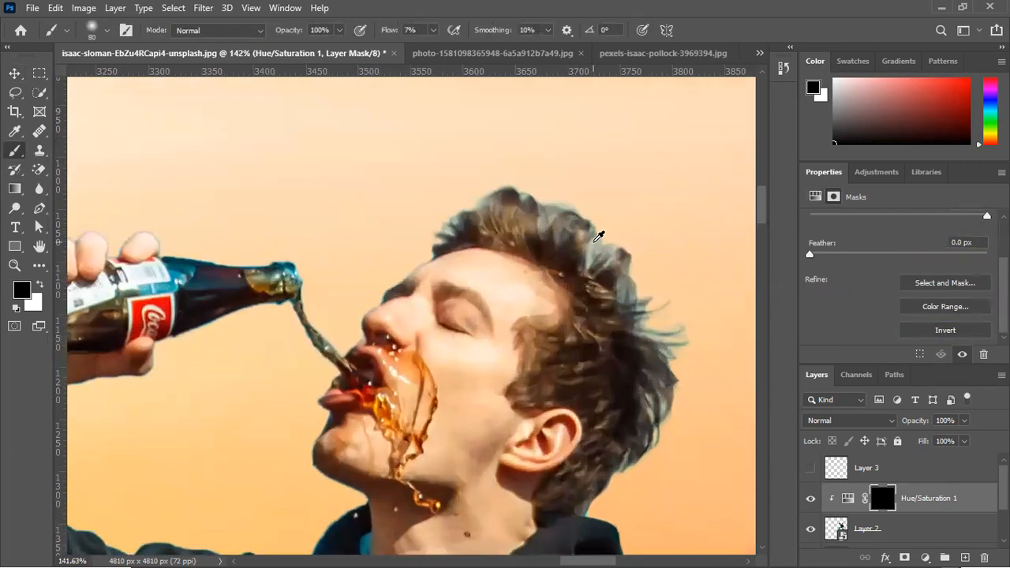
pyautogui.scroll(2, 595, 232)
pyautogui.press('[')
pyautogui.press('[')
pyautogui.press('[')
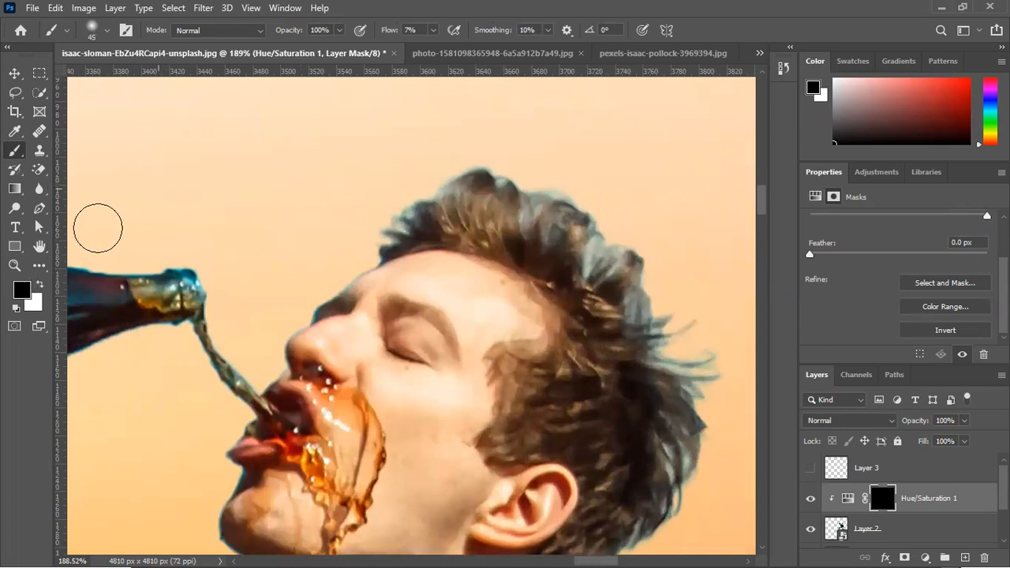
pyautogui.click(38, 285)
pyautogui.moveTo(533, 226)
pyautogui.mouseDown()
pyautogui.moveTo(524, 198)
pyautogui.moveTo(570, 213)
pyautogui.moveTo(587, 253)
pyautogui.moveTo(599, 164)
pyautogui.mouseUp()
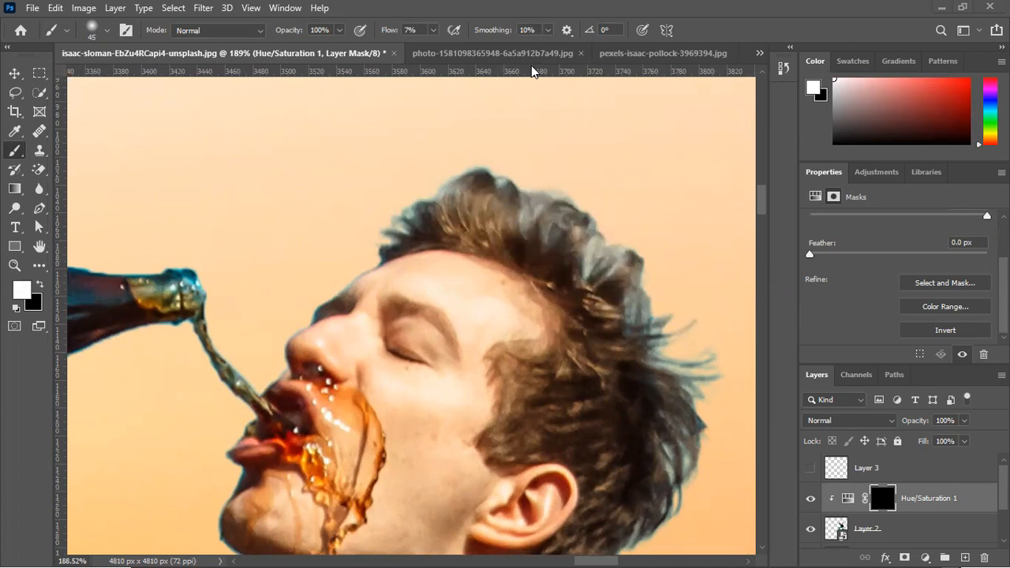
# Raise the brush flow to 67% and paint the mask white along the bluish edges of the hair, forehead, nose and chin
pyautogui.moveTo(385, 30); pyautogui.dragTo(404, 48)
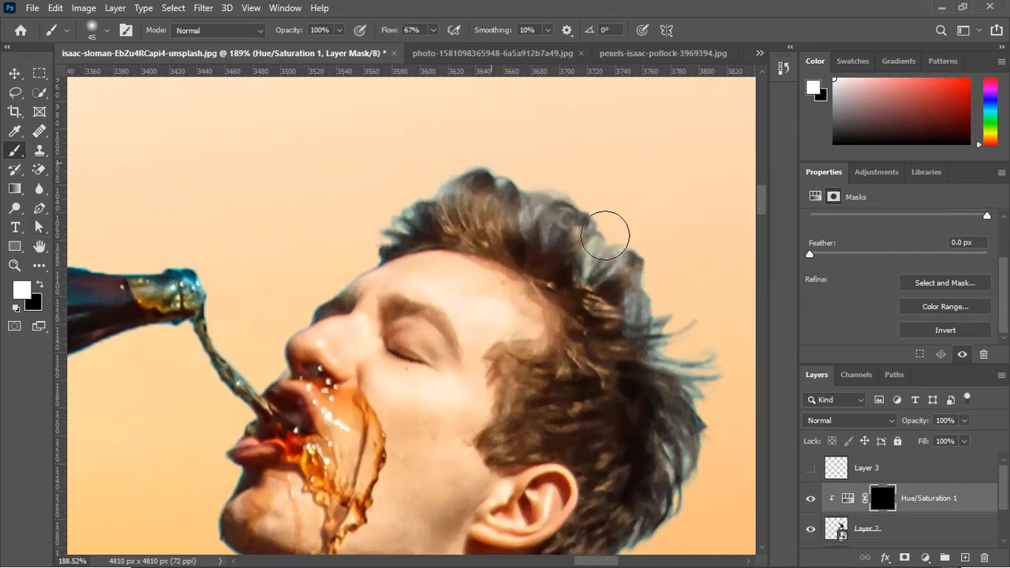
pyautogui.moveTo(626, 289)
pyautogui.mouseDown()
pyautogui.moveTo(595, 259)
pyautogui.moveTo(629, 325)
pyautogui.moveTo(667, 357)
pyautogui.moveTo(484, 225)
pyautogui.moveTo(552, 242)
pyautogui.moveTo(489, 190)
pyautogui.mouseUp()
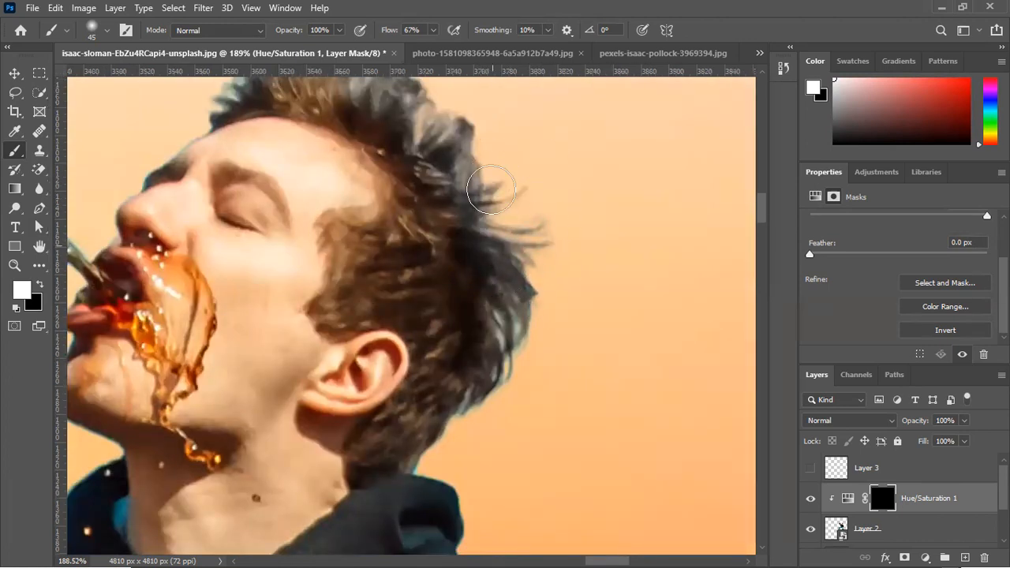
pyautogui.moveTo(512, 337)
pyautogui.mouseDown()
pyautogui.moveTo(510, 297)
pyautogui.moveTo(473, 417)
pyautogui.moveTo(491, 343)
pyautogui.moveTo(519, 309)
pyautogui.moveTo(494, 439)
pyautogui.moveTo(441, 462)
pyautogui.moveTo(505, 405)
pyautogui.moveTo(519, 314)
pyautogui.mouseUp()
pyautogui.moveTo(516, 209); pyautogui.dragTo(661, 411)
pyautogui.moveTo(601, 357)
pyautogui.mouseDown()
pyautogui.moveTo(529, 290)
pyautogui.moveTo(520, 293)
pyautogui.moveTo(489, 262)
pyautogui.moveTo(446, 266)
pyautogui.moveTo(485, 217)
pyautogui.moveTo(324, 311)
pyautogui.moveTo(349, 327)
pyautogui.moveTo(301, 340)
pyautogui.moveTo(299, 356)
pyautogui.moveTo(308, 345)
pyautogui.moveTo(273, 370)
pyautogui.moveTo(266, 392)
pyautogui.moveTo(363, 281)
pyautogui.mouseUp()
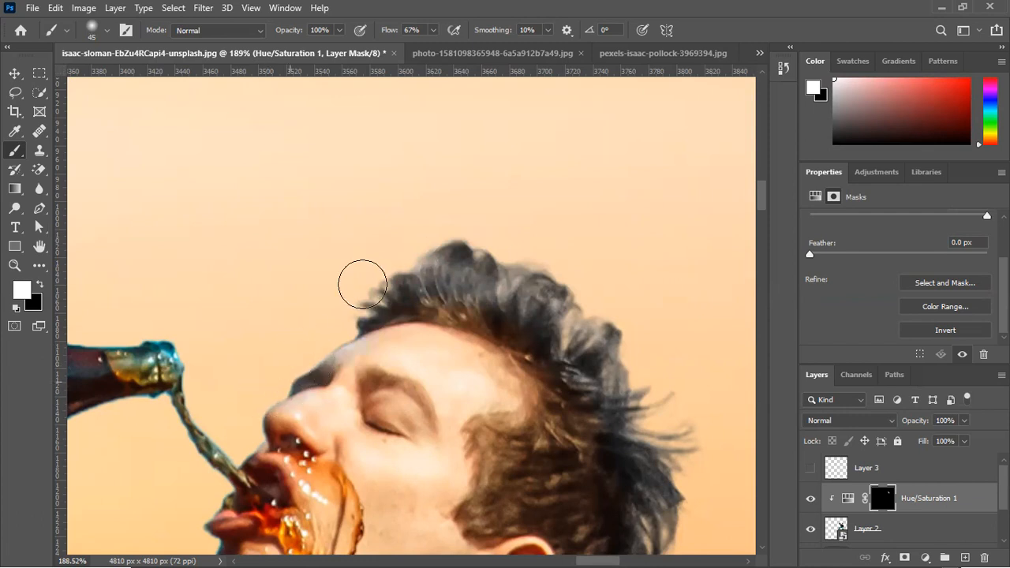
pyautogui.moveTo(644, 372); pyautogui.dragTo(521, 239)
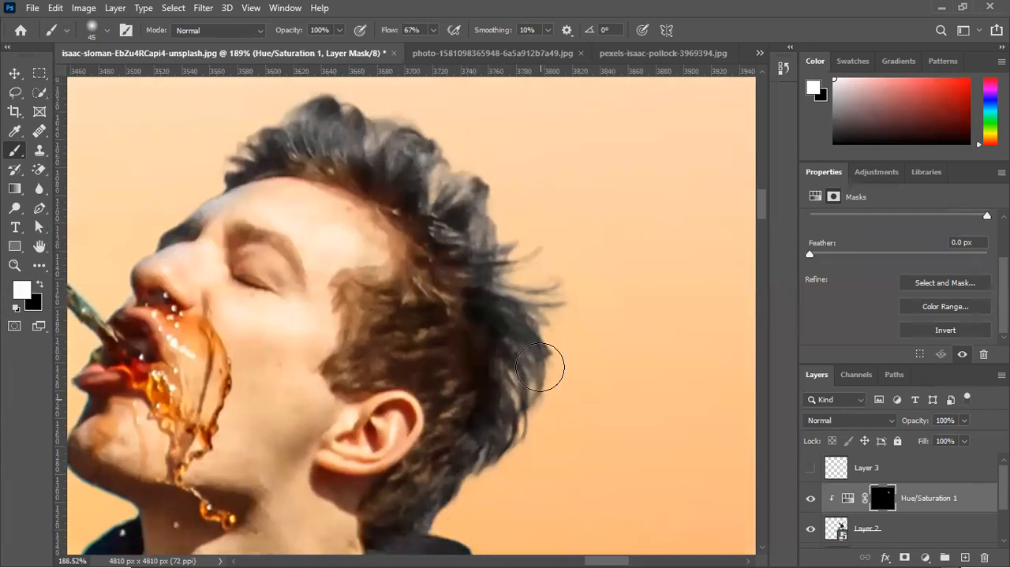
pyautogui.moveTo(328, 196); pyautogui.dragTo(647, 211)
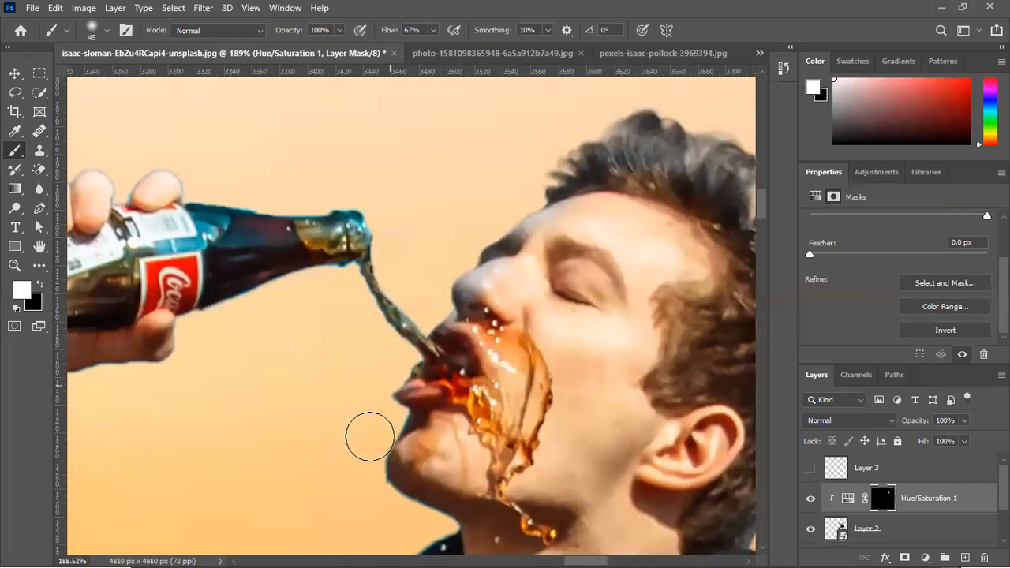
pyautogui.scroll(-5, 413, 505)
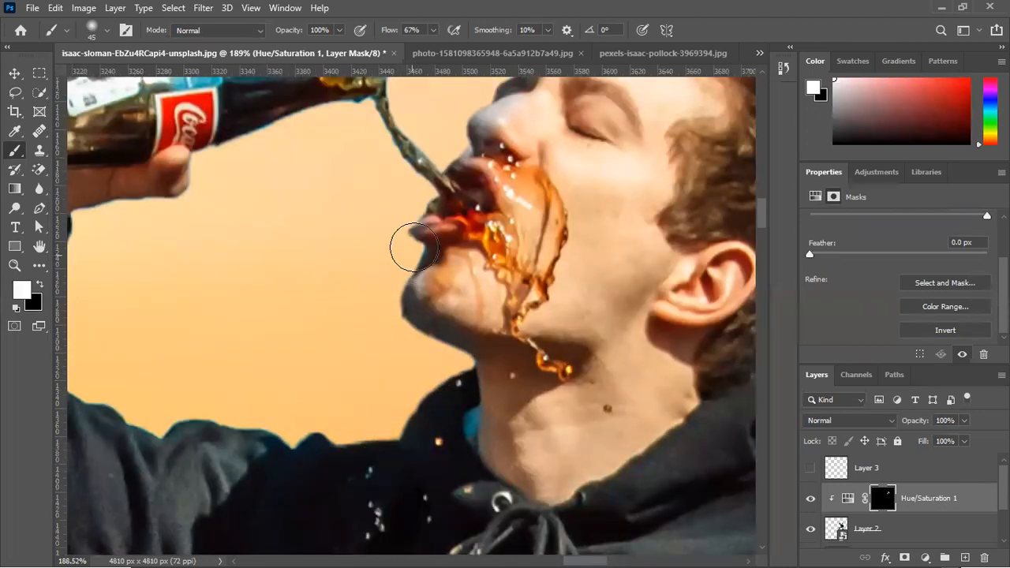
# Reduce the brush to 9 px and paint the Hue/Saturation mask white over the blue glass at the bottle's base
pyautogui.scroll(-5, 513, 307)
pyautogui.scroll(6, 291, 220)
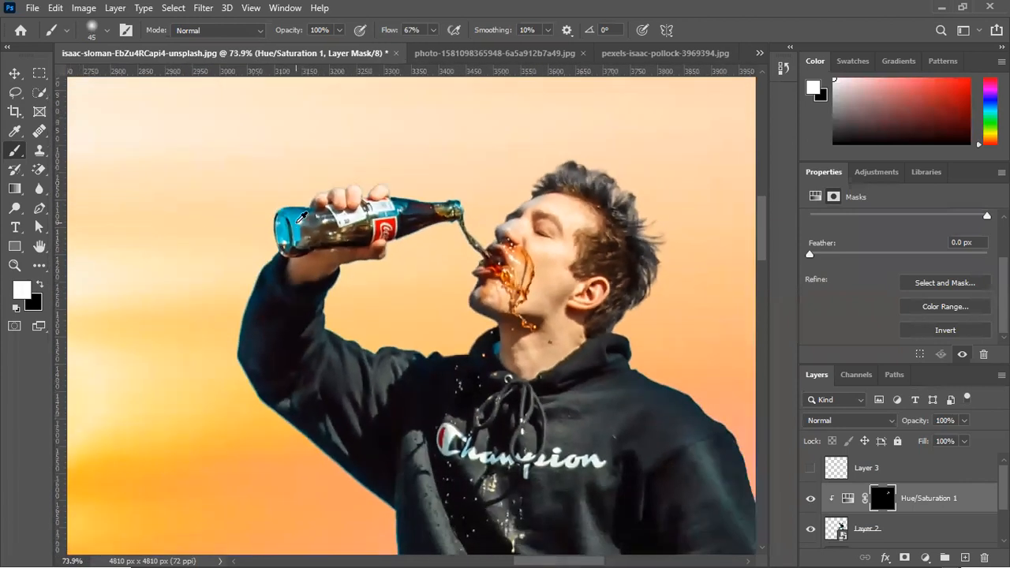
pyautogui.scroll(2, 291, 220)
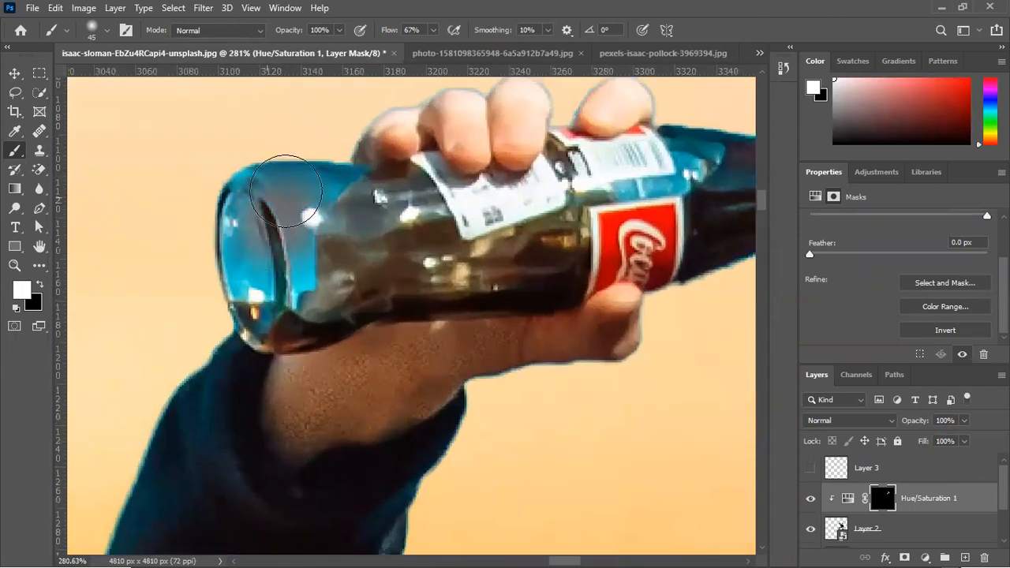
pyautogui.press('[')
pyautogui.press('[')
pyautogui.press('[')
pyautogui.press('[')
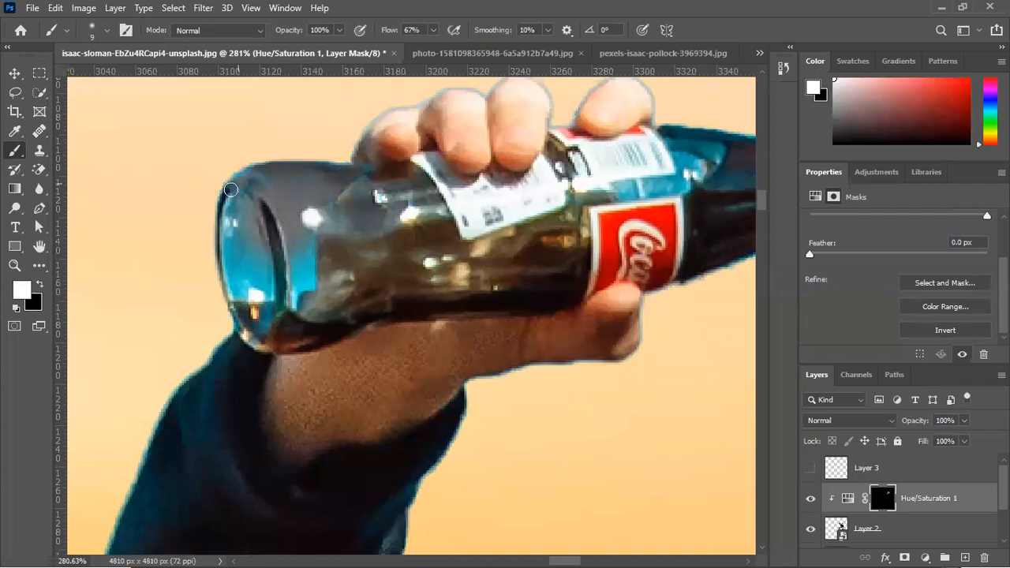
pyautogui.moveTo(229, 230); pyautogui.dragTo(227, 258)
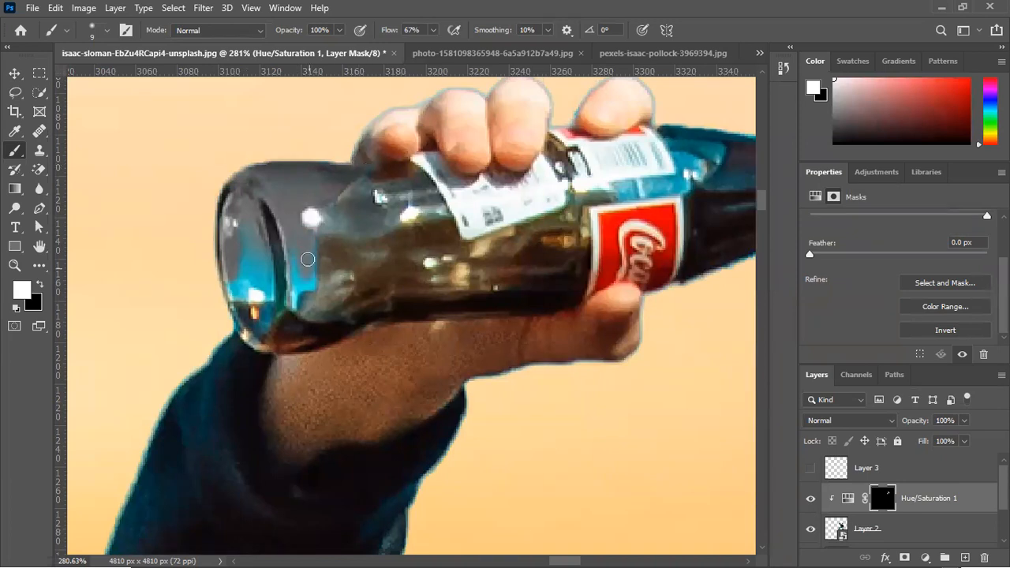
pyautogui.moveTo(306, 277)
pyautogui.mouseDown()
pyautogui.moveTo(288, 315)
pyautogui.moveTo(293, 250)
pyautogui.moveTo(291, 279)
pyautogui.moveTo(264, 256)
pyautogui.moveTo(268, 325)
pyautogui.moveTo(245, 295)
pyautogui.moveTo(235, 307)
pyautogui.moveTo(225, 292)
pyautogui.moveTo(252, 245)
pyautogui.moveTo(244, 218)
pyautogui.moveTo(253, 284)
pyautogui.mouseUp()
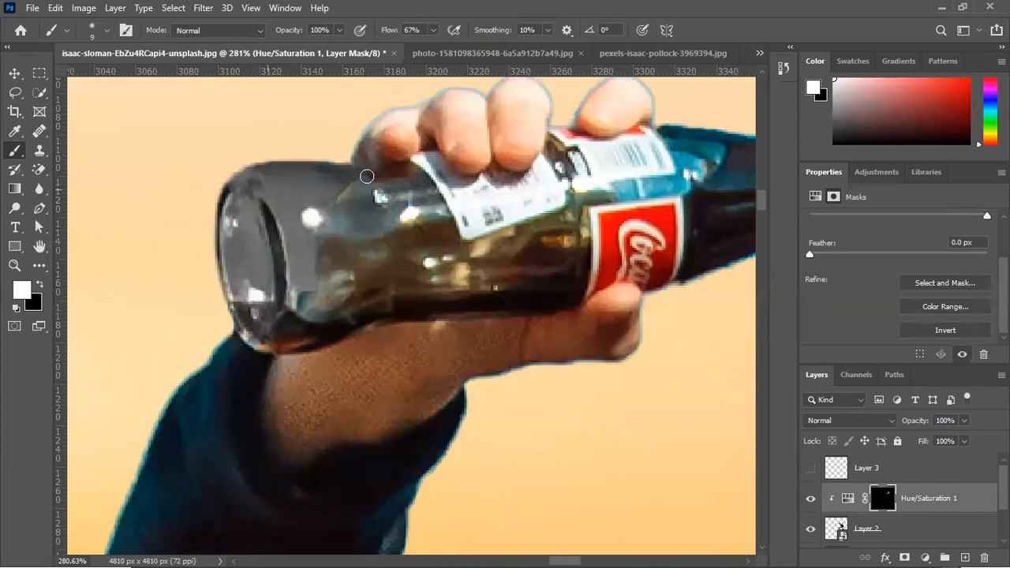
# Try to desaturate the bluish edges of the fingers on the bottle with a 30 px brush on the mask
pyautogui.moveTo(429, 142)
pyautogui.mouseDown()
pyautogui.moveTo(436, 200)
pyautogui.moveTo(424, 267)
pyautogui.mouseUp()
pyautogui.press(']')
pyautogui.press(']')
pyautogui.press(']')
pyautogui.press(']')
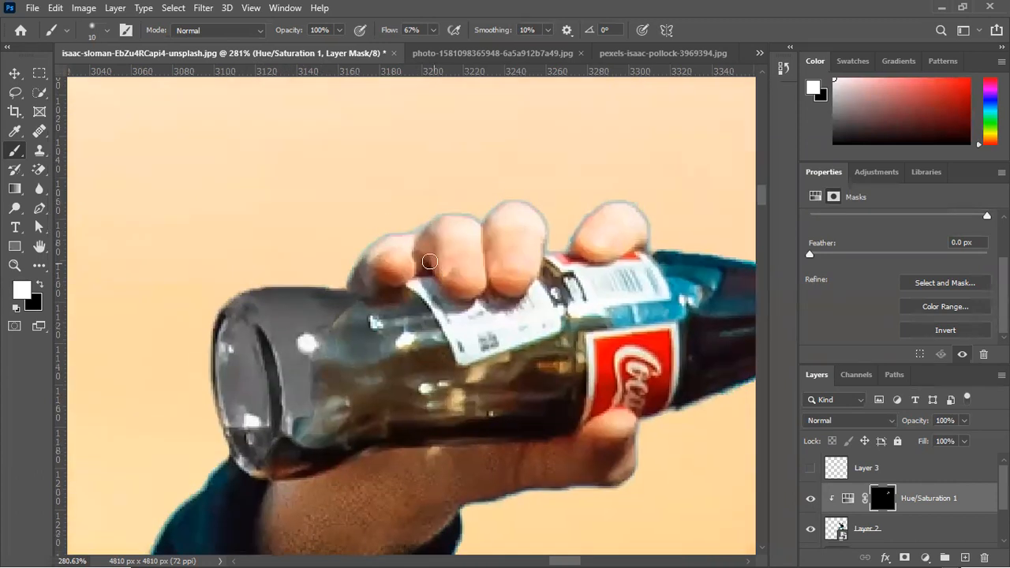
pyautogui.press(']')
pyautogui.moveTo(347, 276)
pyautogui.mouseDown()
pyautogui.moveTo(376, 232)
pyautogui.moveTo(450, 204)
pyautogui.moveTo(357, 263)
pyautogui.moveTo(481, 216)
pyautogui.moveTo(450, 211)
pyautogui.moveTo(538, 190)
pyautogui.mouseUp()
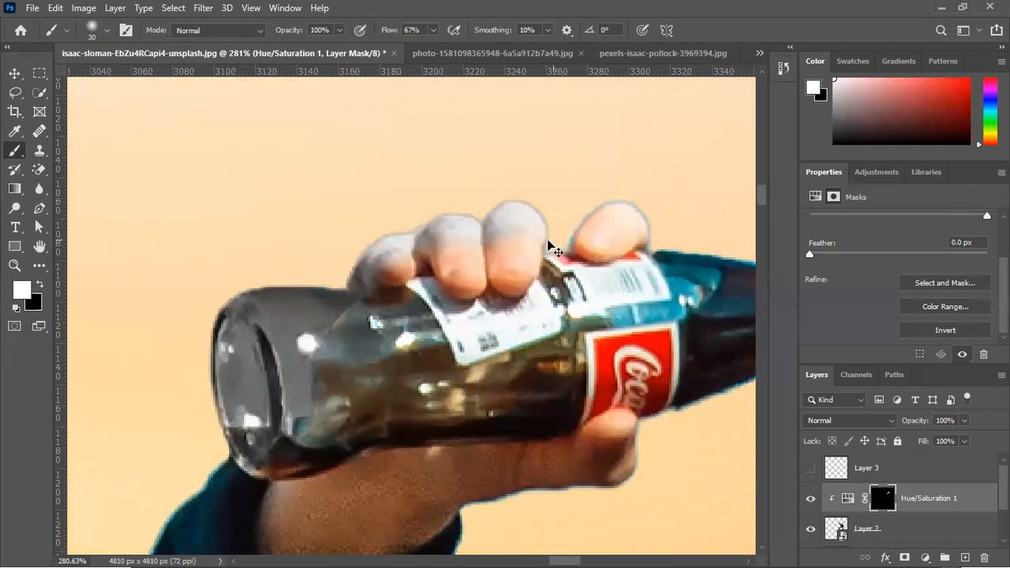
pyautogui.hotkey('ctrl', 'z')
# Reduce the brush to 9 px and paint the mask white along the thin bluish edges of the fingers
pyautogui.press('[')
pyautogui.press('[')
pyautogui.press('[')
pyautogui.press('[')
pyautogui.press('[')
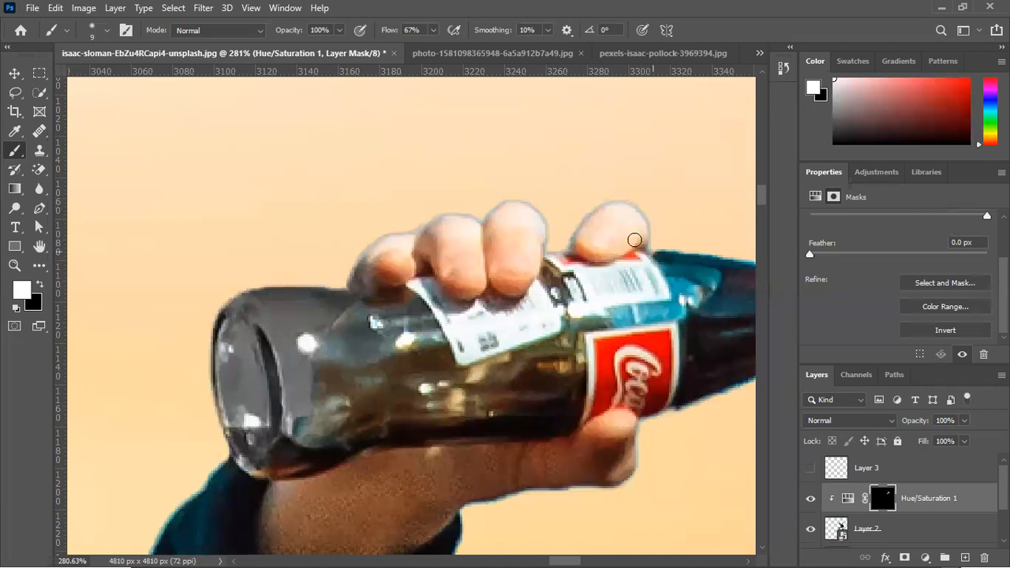
# Toggle the Hue/Saturation 1 layer off and on to compare the man before and after, and examine the bottle close up
pyautogui.scroll(-10, 151, 394)
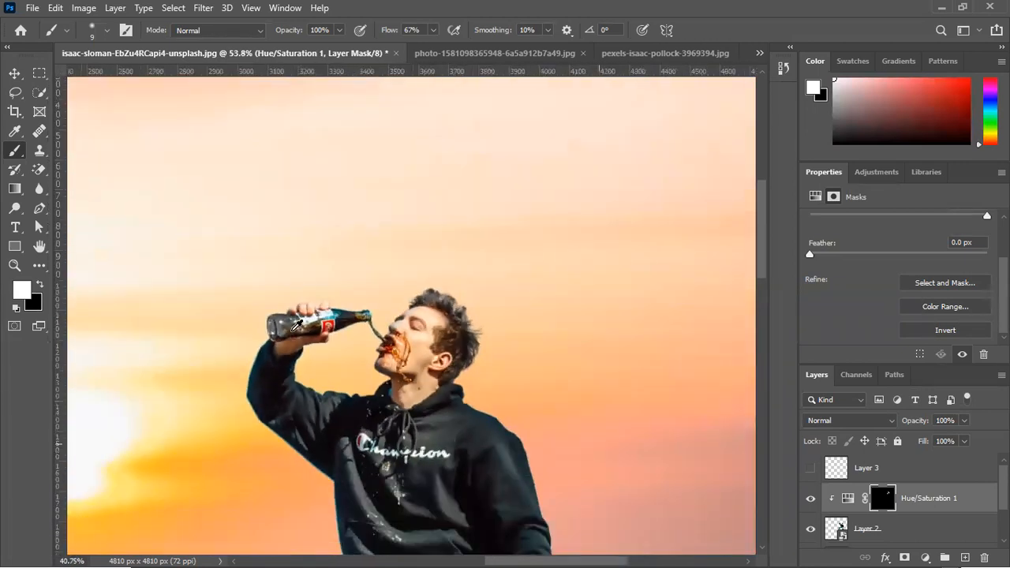
pyautogui.scroll(-5, 298, 324)
pyautogui.scroll(3, 576, 202)
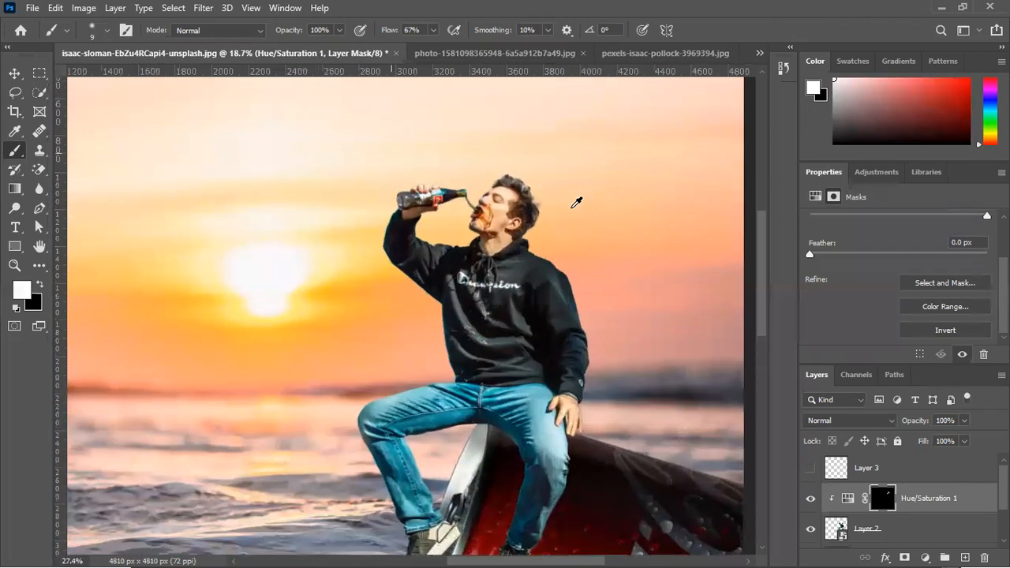
pyautogui.scroll(5, 576, 202)
pyautogui.click(811, 499)
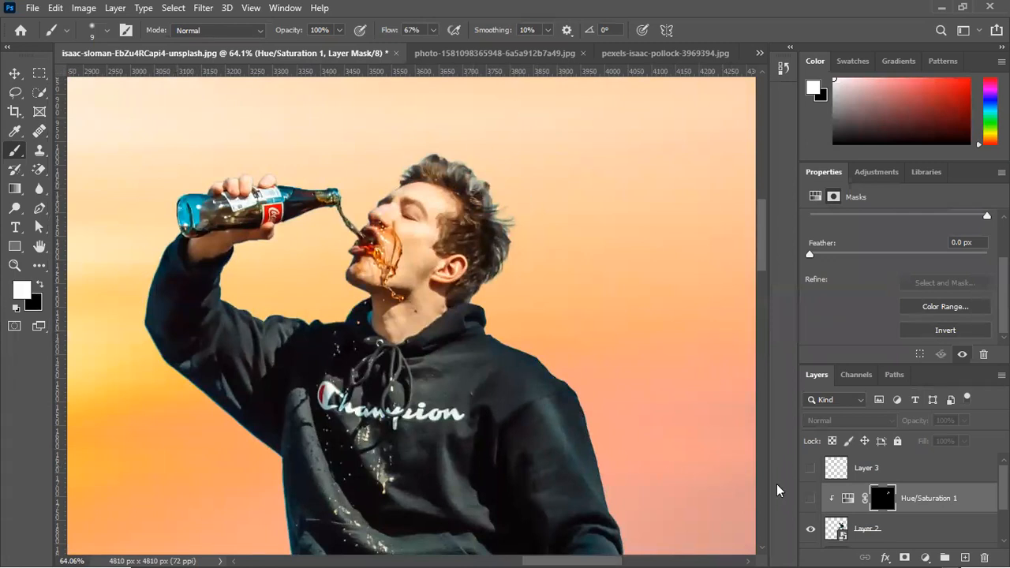
pyautogui.click(812, 500)
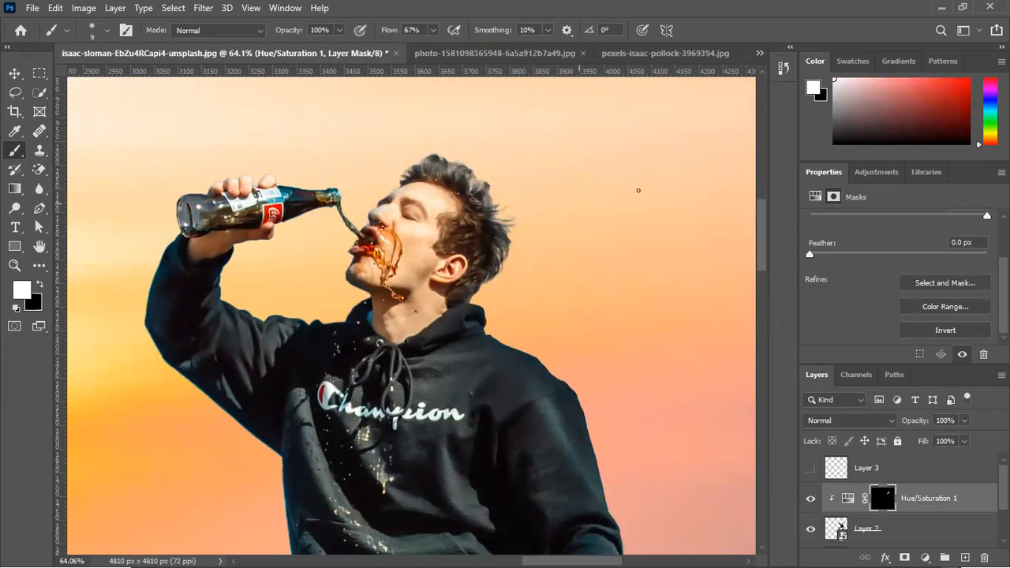
pyautogui.click(14, 72)
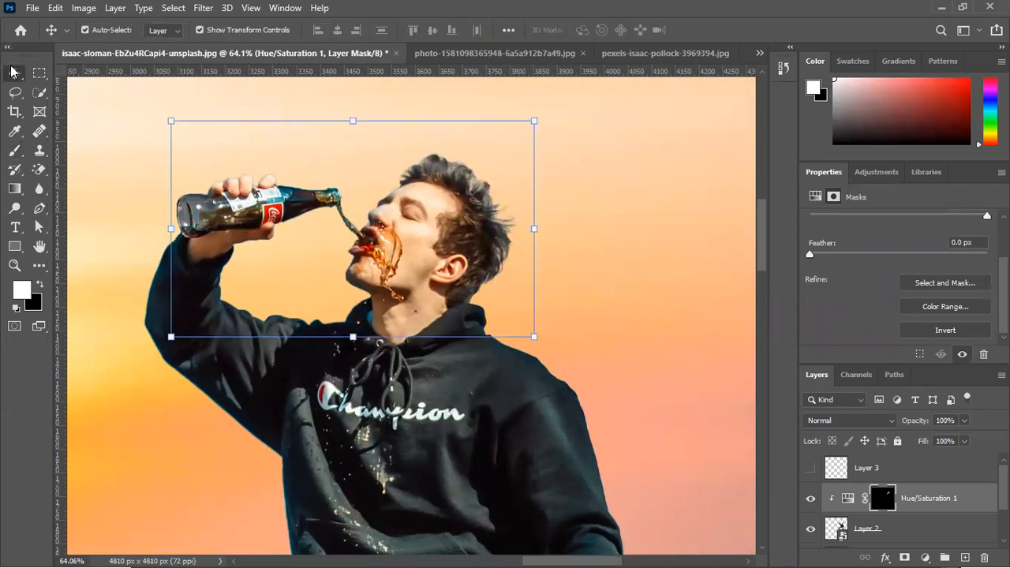
pyautogui.click(134, 116)
pyautogui.scroll(8, 196, 207)
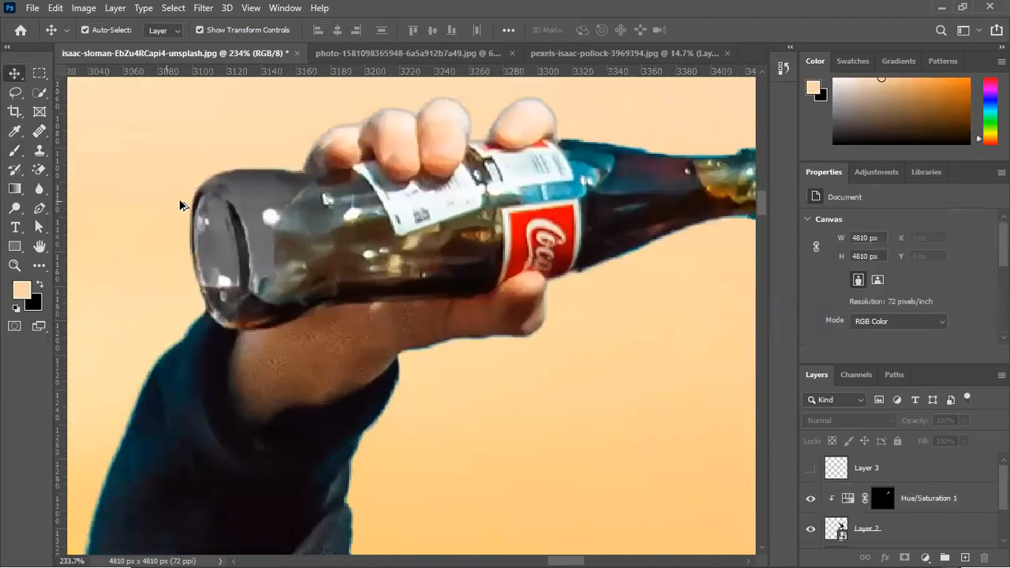
pyautogui.scroll(-4, 265, 271)
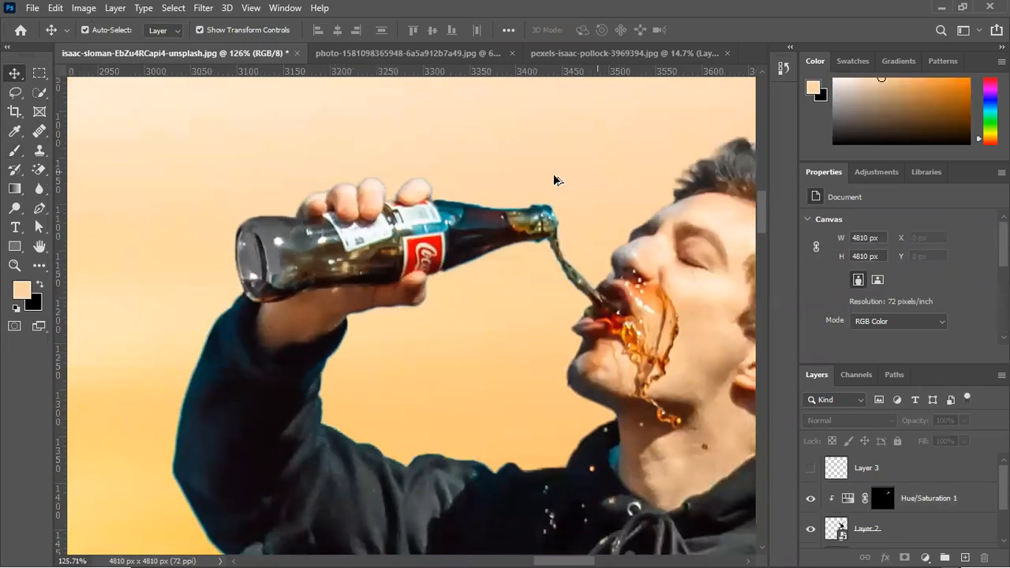
# Add a new empty layer directly above the Hue/Saturation 1 layer and switch to the Clone Stamp tool
pyautogui.click(939, 507)
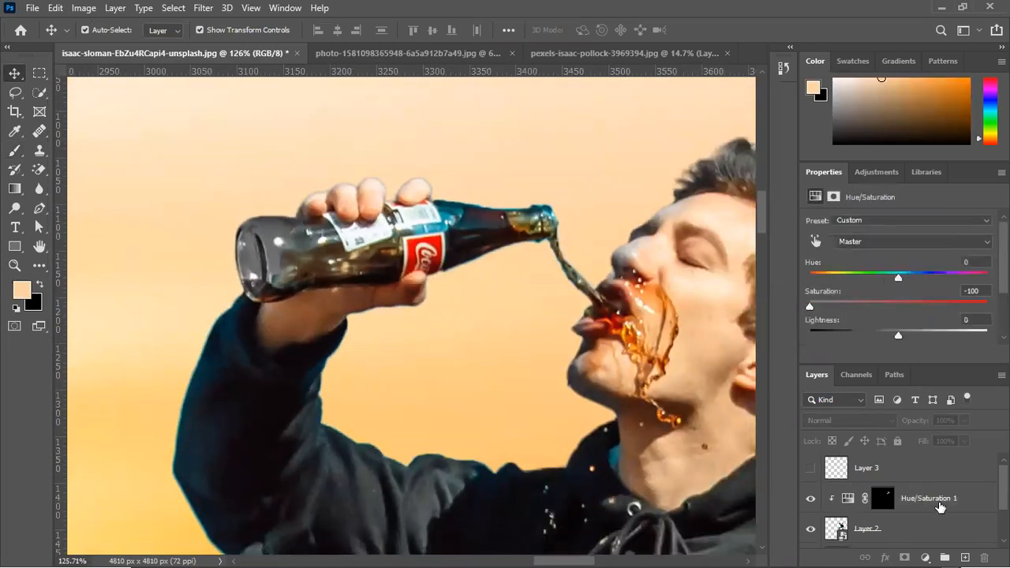
pyautogui.click(966, 557)
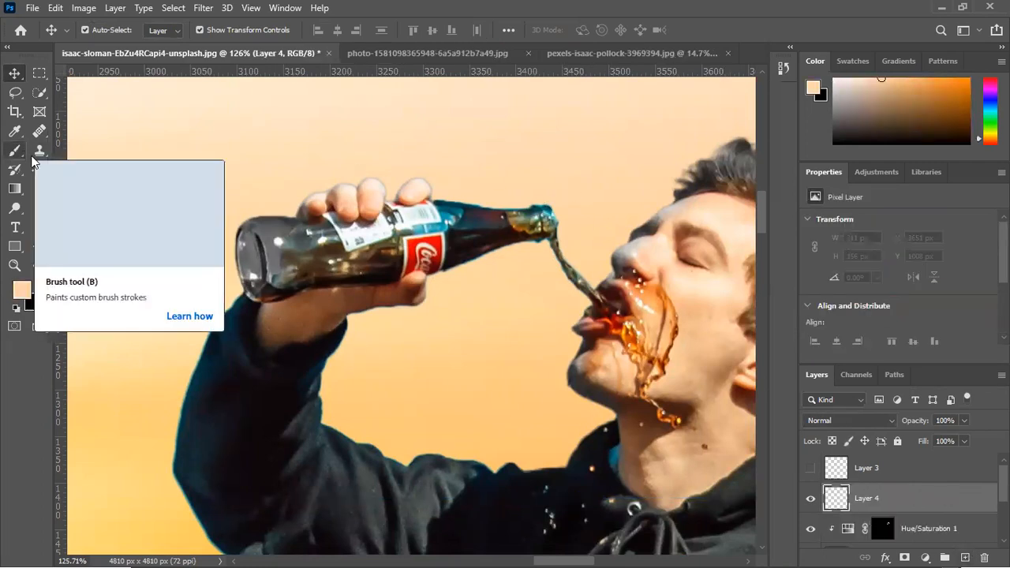
pyautogui.click(36, 156)
pyautogui.click(101, 153)
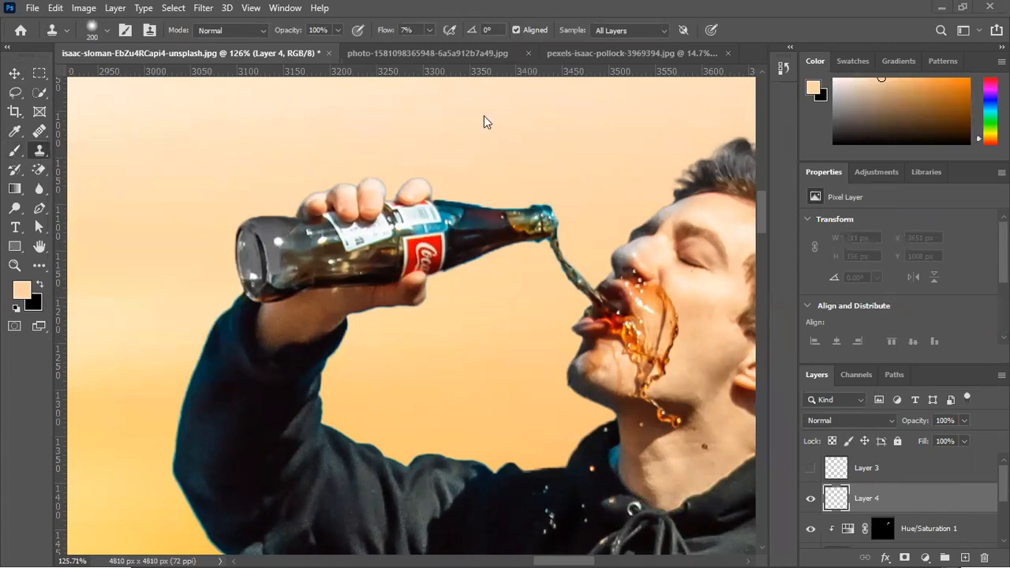
# Set the Clone Stamp to sample All Layers with 14% flow and a 20 px brush
pyautogui.click(639, 30)
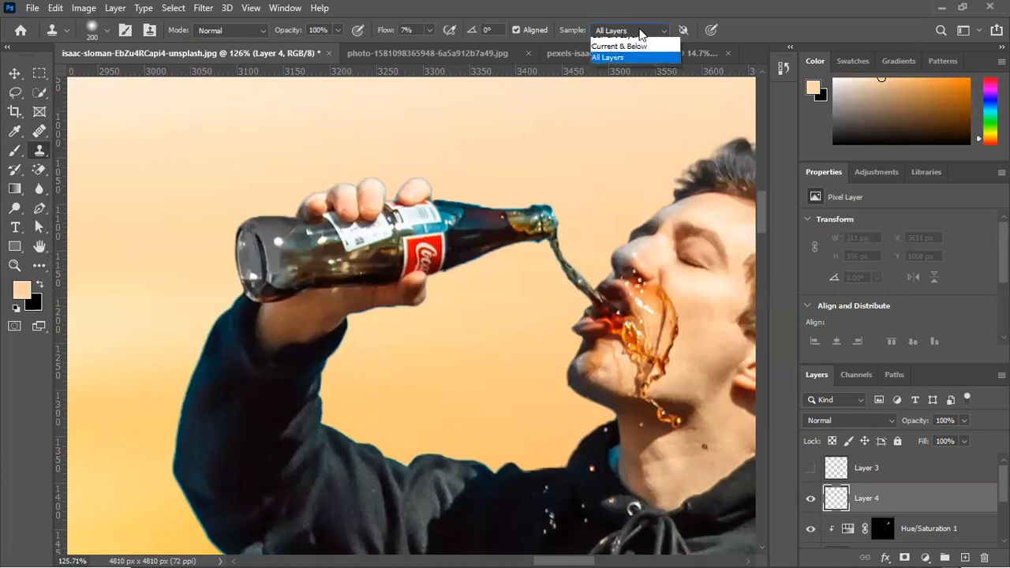
pyautogui.click(636, 32)
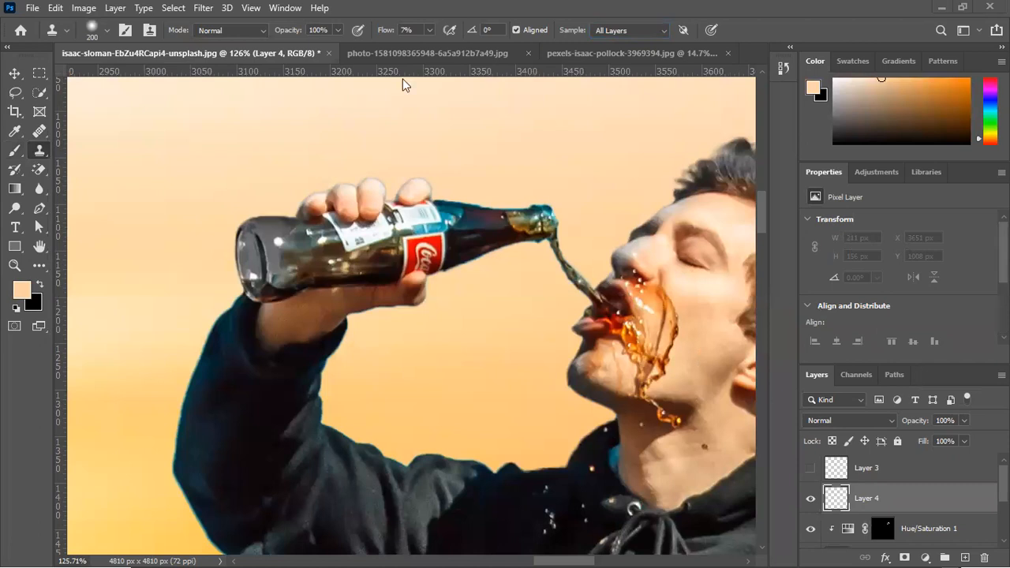
pyautogui.moveTo(384, 33); pyautogui.dragTo(390, 37)
pyautogui.scroll(5, 288, 202)
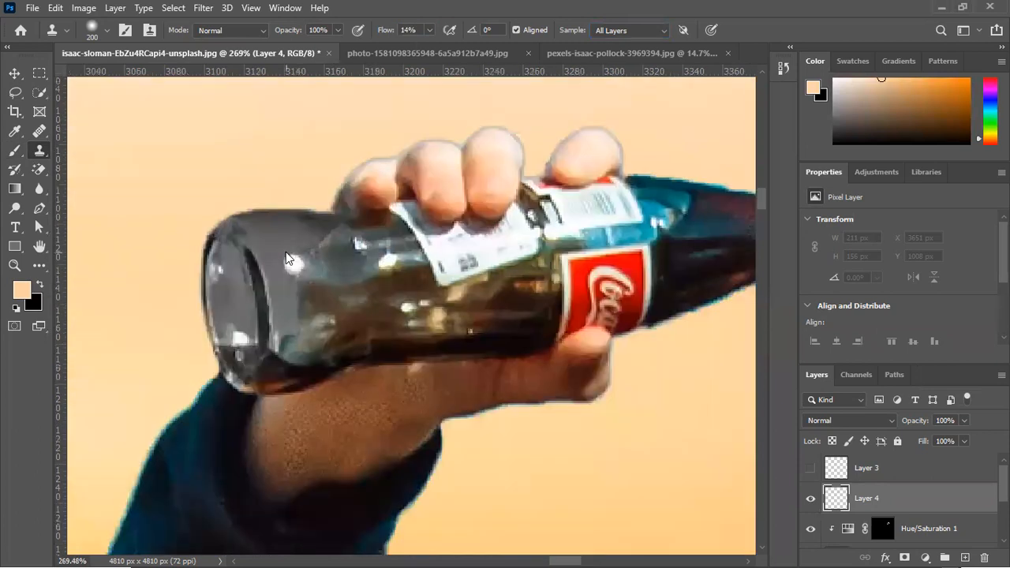
pyautogui.press('[')
pyautogui.press('[')
pyautogui.press('[')
pyautogui.press('[')
pyautogui.press('[')
pyautogui.press('[')
pyautogui.press('[')
pyautogui.press('[')
pyautogui.press('[')
pyautogui.press('[')
pyautogui.press('[')
# Load the outline of the man's cut-out on Layer 2 as a selection while keeping Layer 4 active
pyautogui.scroll(-3, 285, 251)
pyautogui.moveTo(893, 530); pyautogui.dragTo(841, 483)
pyautogui.keyDown('ctrl'); pyautogui.click(839, 478); pyautogui.keyUp('ctrl')
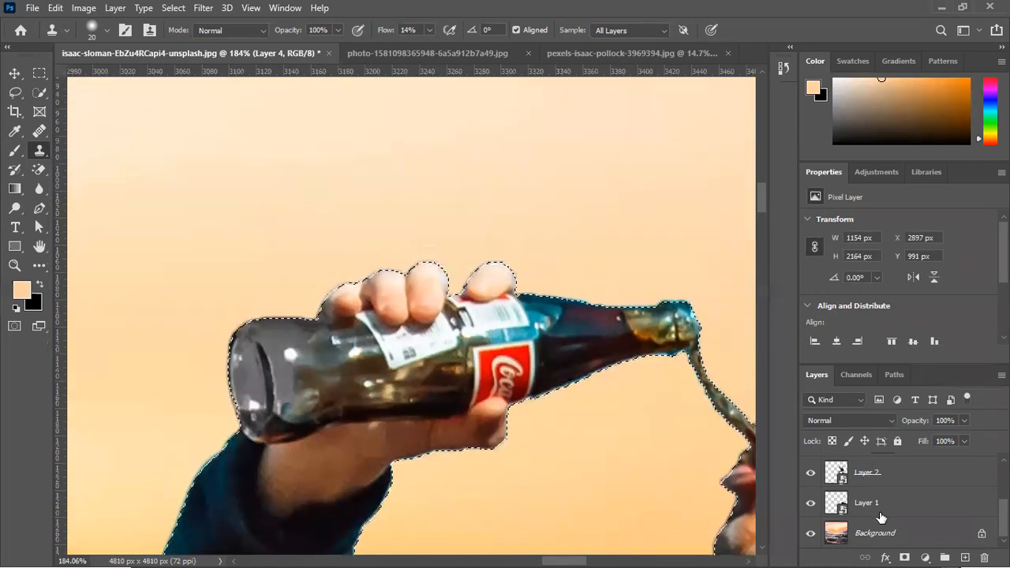
pyautogui.scroll(2, 881, 516)
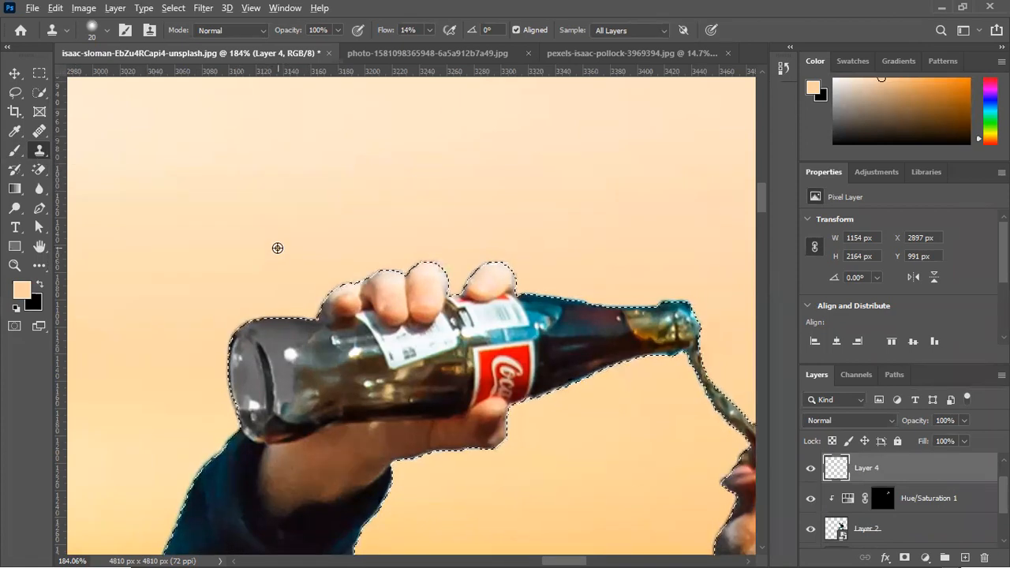
# Clone the orange sky over the transparent glass at the bottle's base on Layer 4, and deselect
pyautogui.moveTo(270, 387)
pyautogui.mouseDown()
pyautogui.moveTo(272, 357)
pyautogui.moveTo(260, 357)
pyautogui.moveTo(289, 365)
pyautogui.mouseUp()
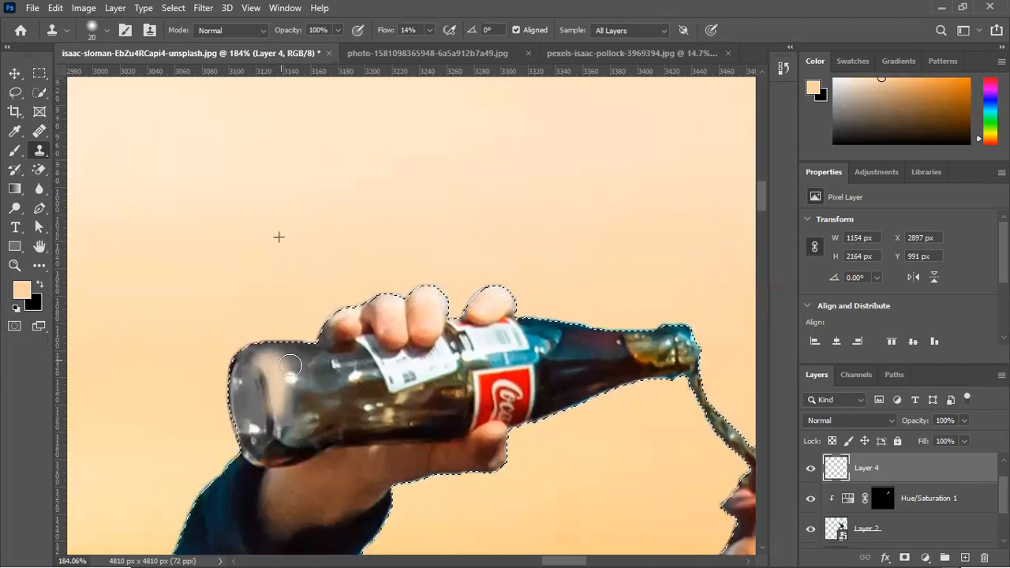
pyautogui.scroll(3, 276, 367)
pyautogui.moveTo(352, 294)
pyautogui.mouseDown()
pyautogui.moveTo(217, 288)
pyautogui.moveTo(213, 344)
pyautogui.moveTo(193, 312)
pyautogui.moveTo(217, 477)
pyautogui.moveTo(234, 411)
pyautogui.moveTo(237, 442)
pyautogui.moveTo(216, 331)
pyautogui.moveTo(266, 462)
pyautogui.moveTo(339, 288)
pyautogui.moveTo(237, 292)
pyautogui.moveTo(347, 292)
pyautogui.moveTo(272, 432)
pyautogui.moveTo(226, 474)
pyautogui.moveTo(277, 403)
pyautogui.mouseUp()
pyautogui.click(354, 355)
pyautogui.scroll(-5, 315, 332)
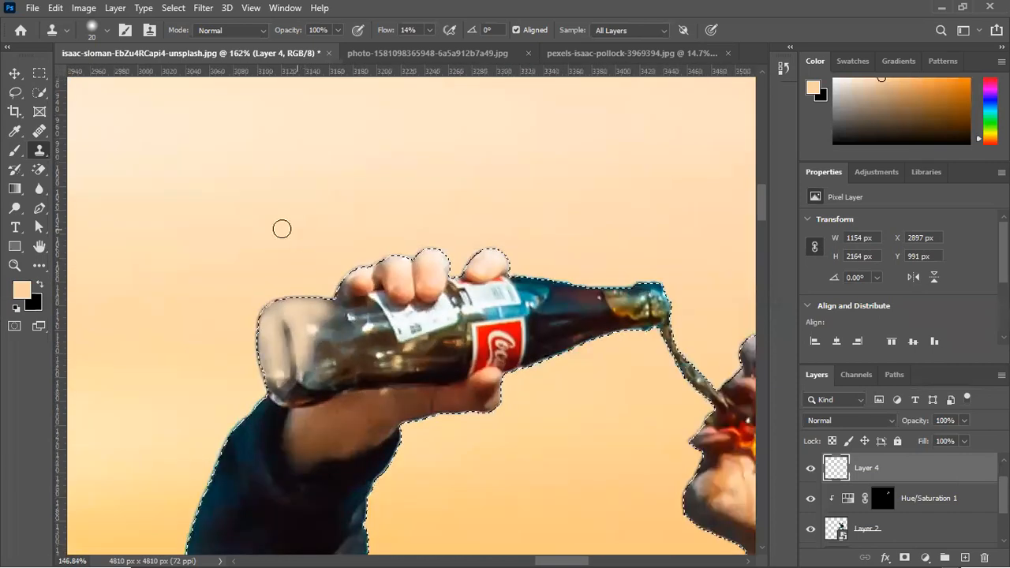
pyautogui.hotkey('ctrl', 'd')
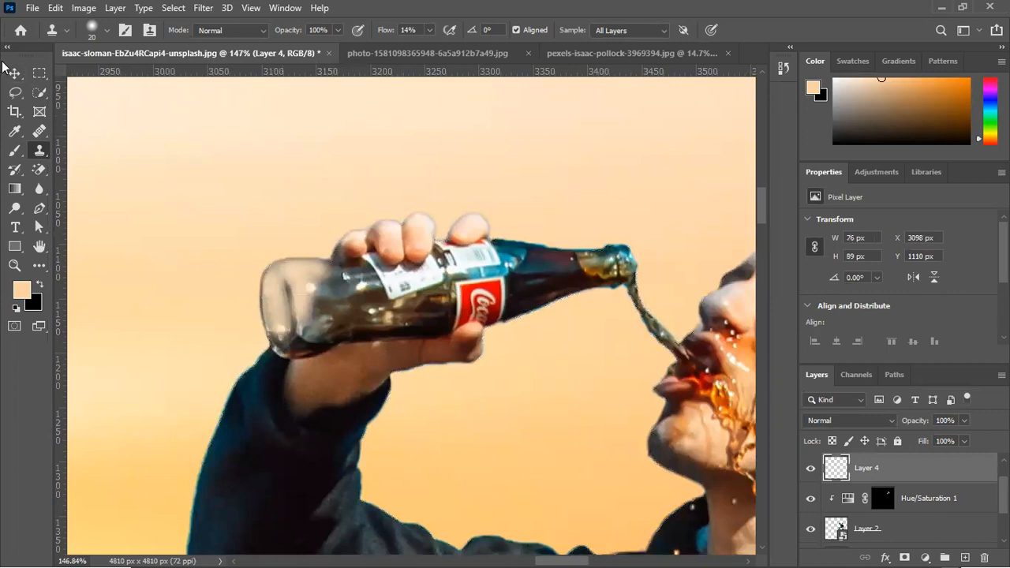
# In Layer 4's Blending Options, split the Underlying Layer black Blend If slider to 0 / 149 and apply it
pyautogui.click(11, 73)
pyautogui.click(304, 161)
pyautogui.scroll(-3, 347, 287)
pyautogui.scroll(2, 347, 287)
pyautogui.click(917, 477)
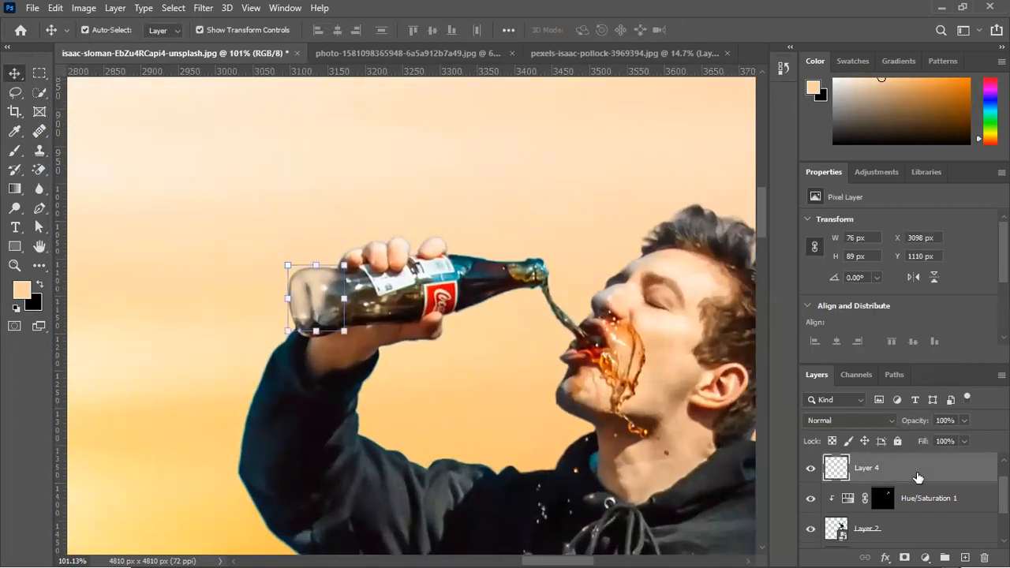
pyautogui.click(885, 556)
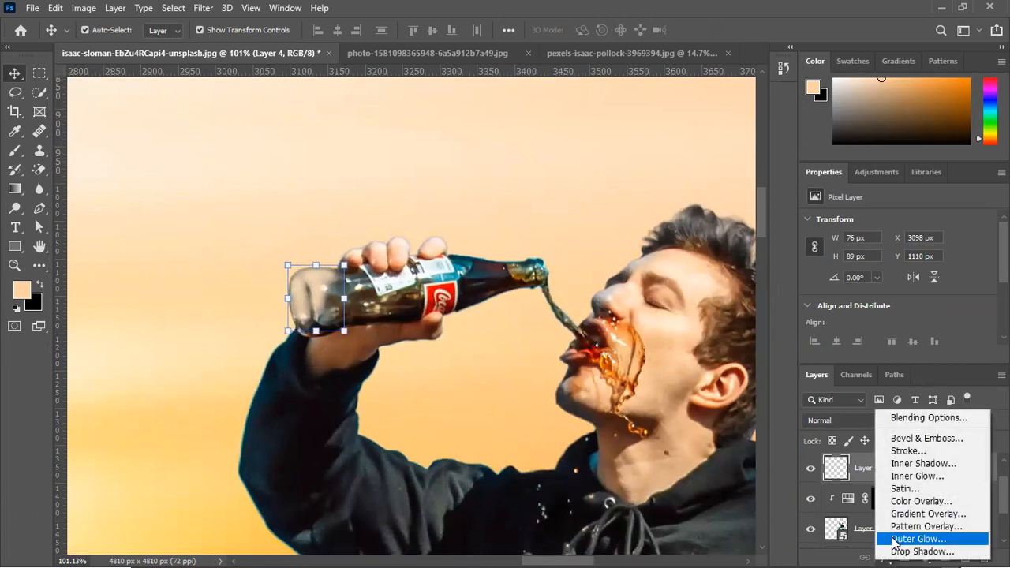
pyautogui.click(905, 411)
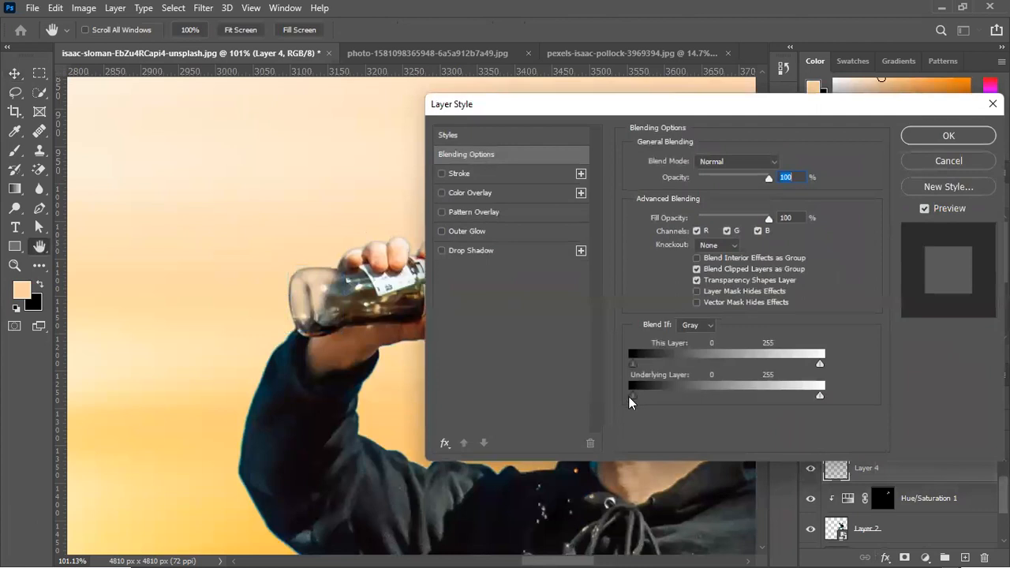
pyautogui.moveTo(636, 396); pyautogui.dragTo(758, 391)
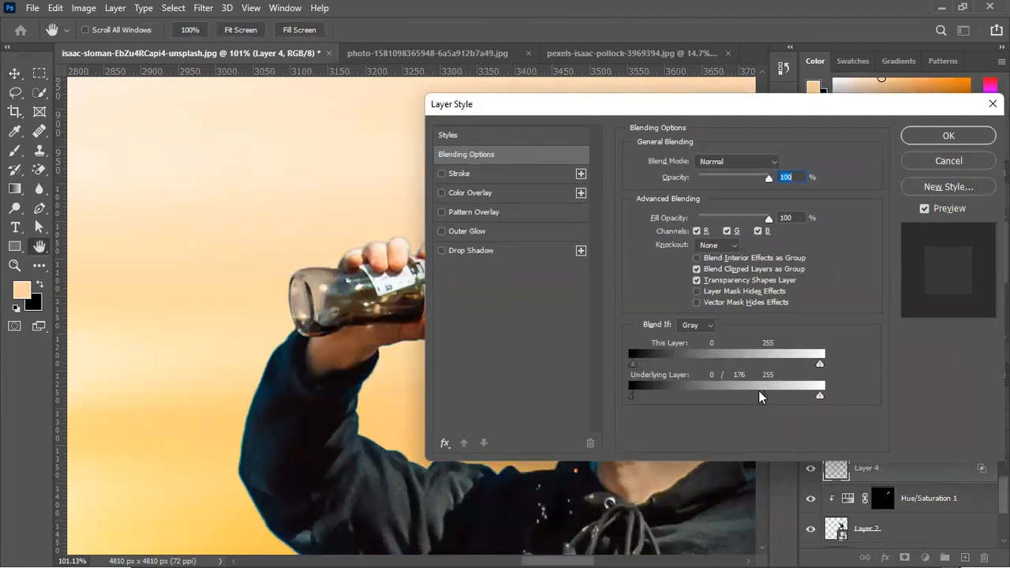
pyautogui.click(937, 139)
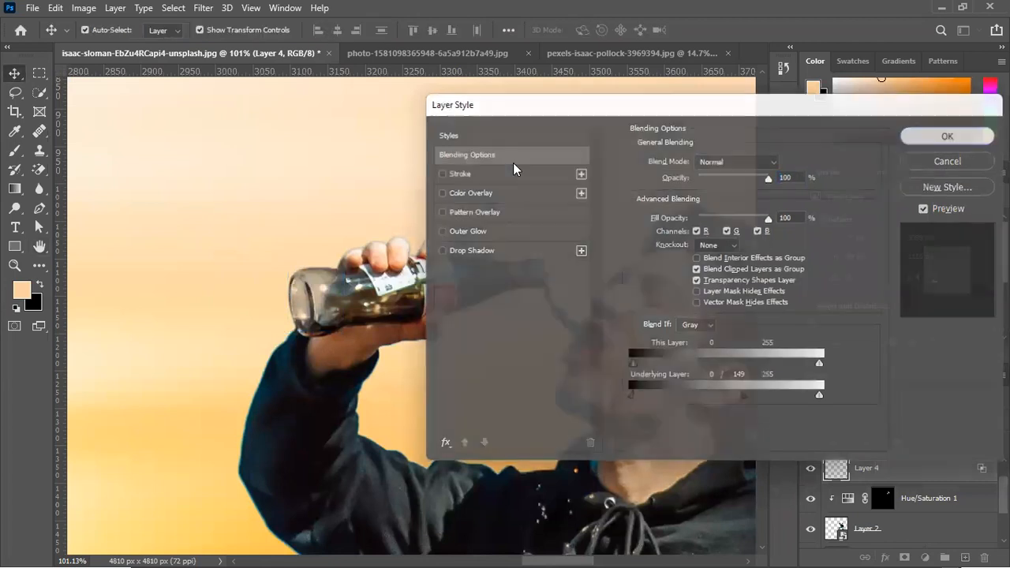
# Examine the see-through bottle close up and within the whole sunset composite
pyautogui.scroll(-5, 264, 160)
pyautogui.scroll(-8, 264, 160)
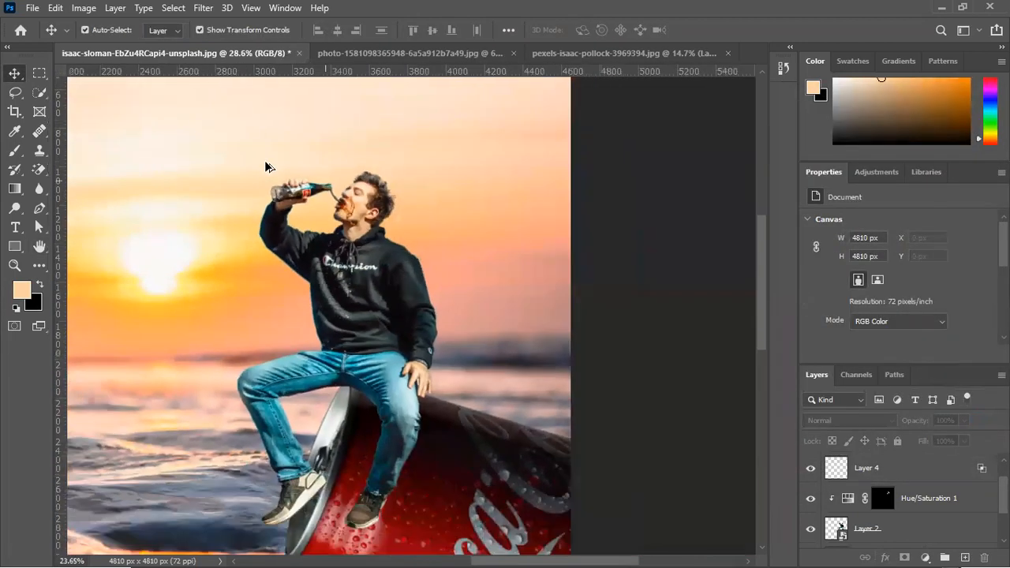
pyautogui.hotkey('ctrl', '0')
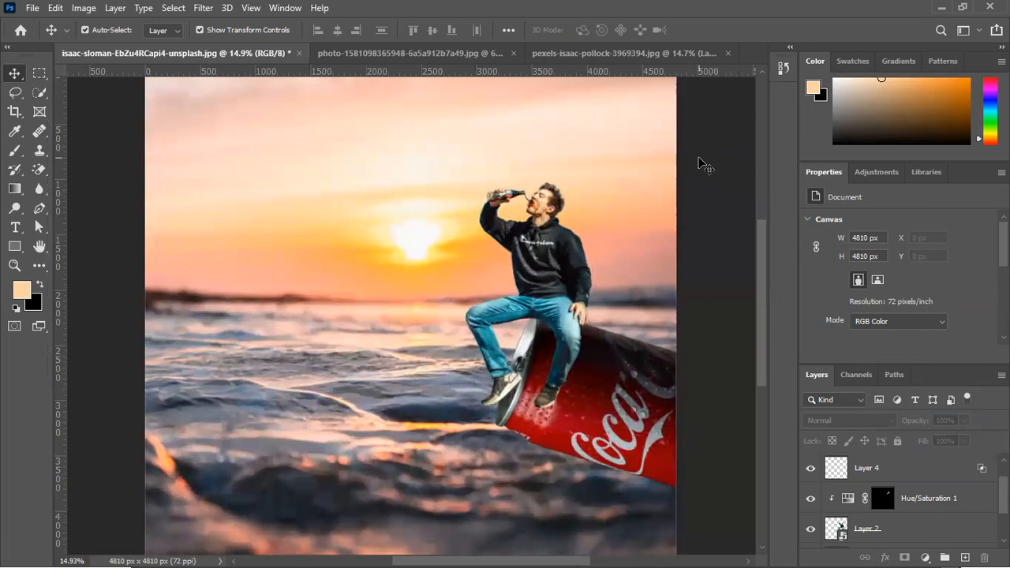
pyautogui.scroll(8, 534, 166)
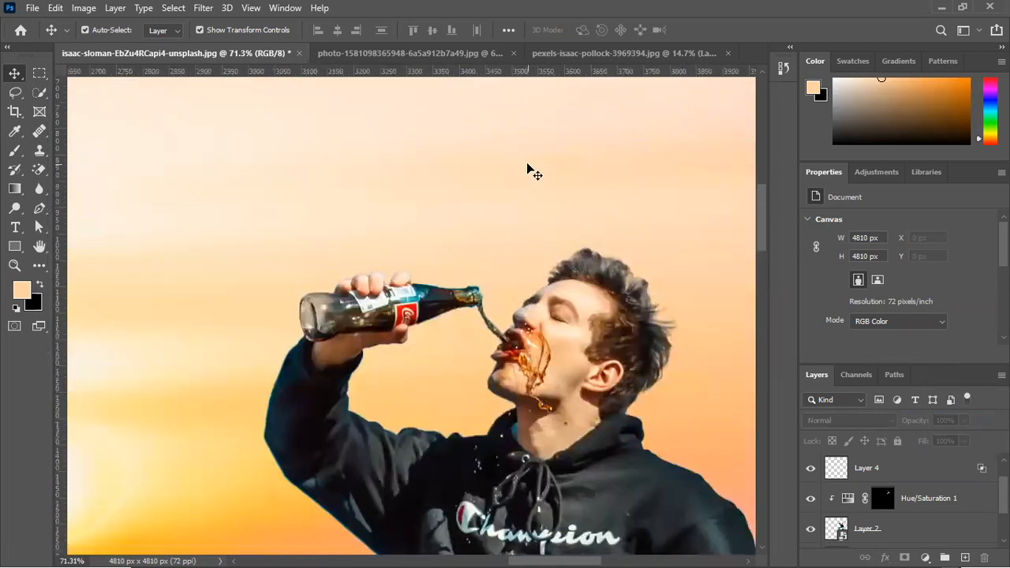
pyautogui.scroll(3, 462, 282)
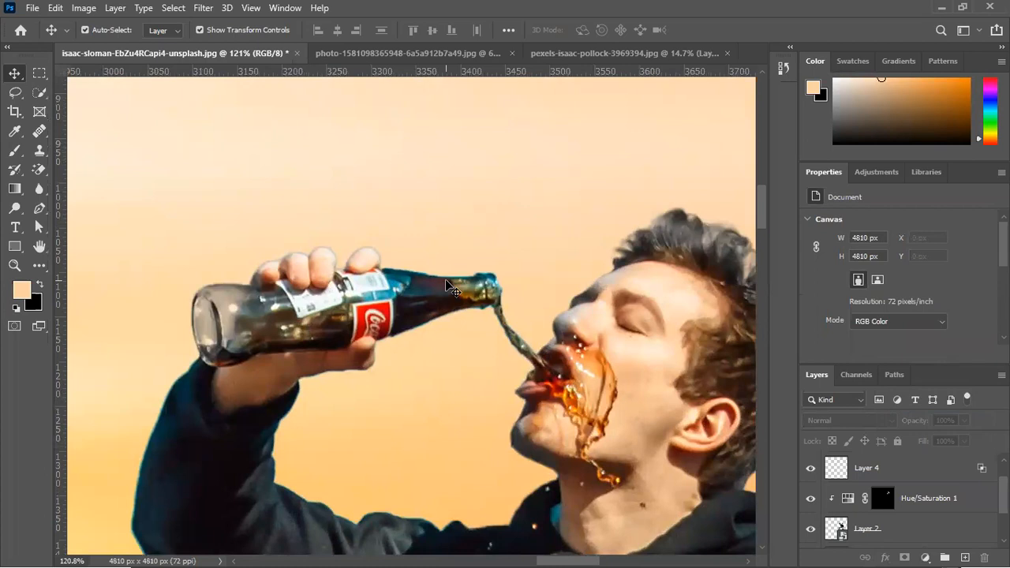
pyautogui.scroll(-8, 524, 280)
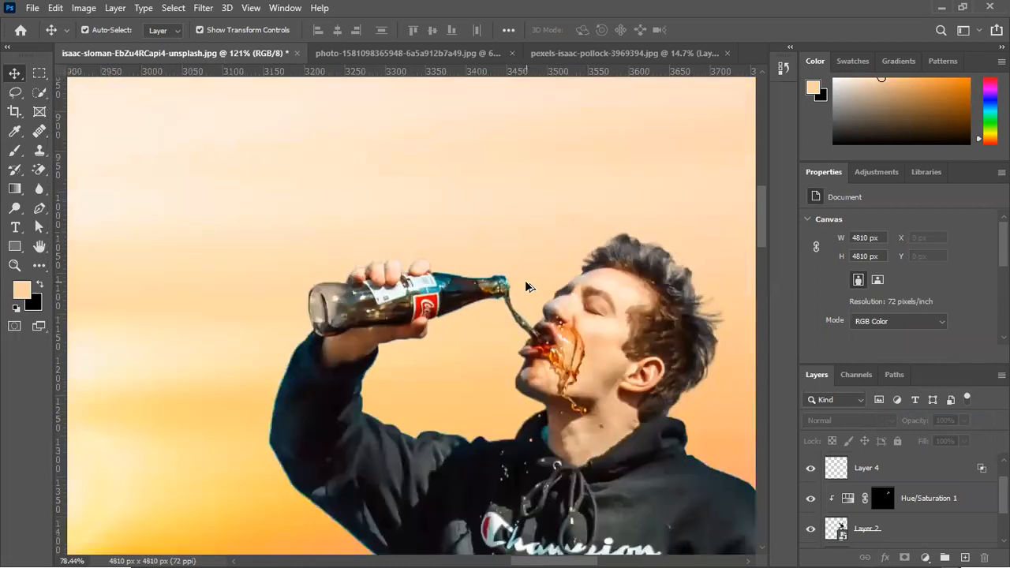
pyautogui.scroll(-2, 547, 294)
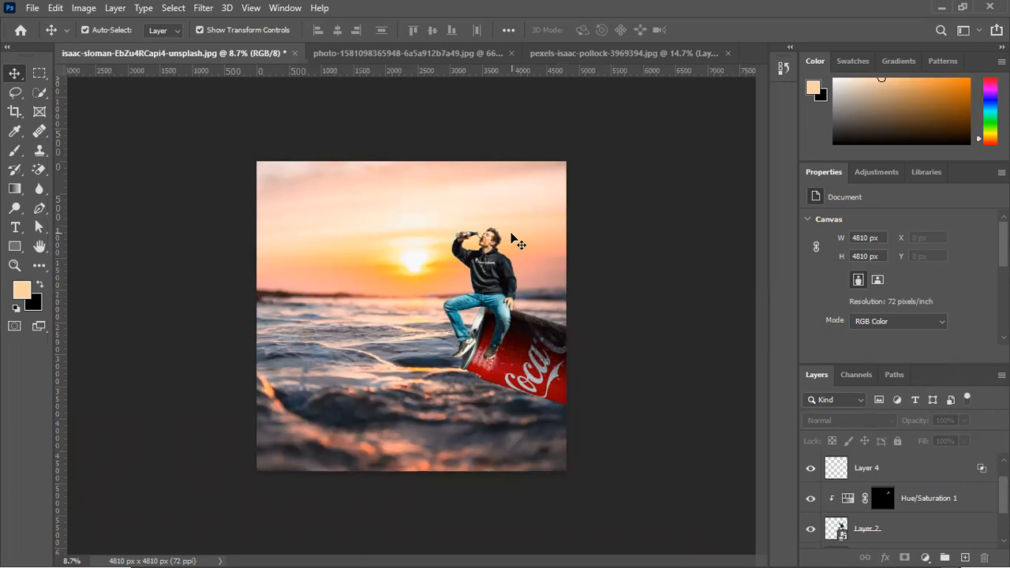
# Group the Hue/Saturation 1 adjustment together with Layer 2, the man's layer, and deselect the group
pyautogui.scroll(2, 490, 231)
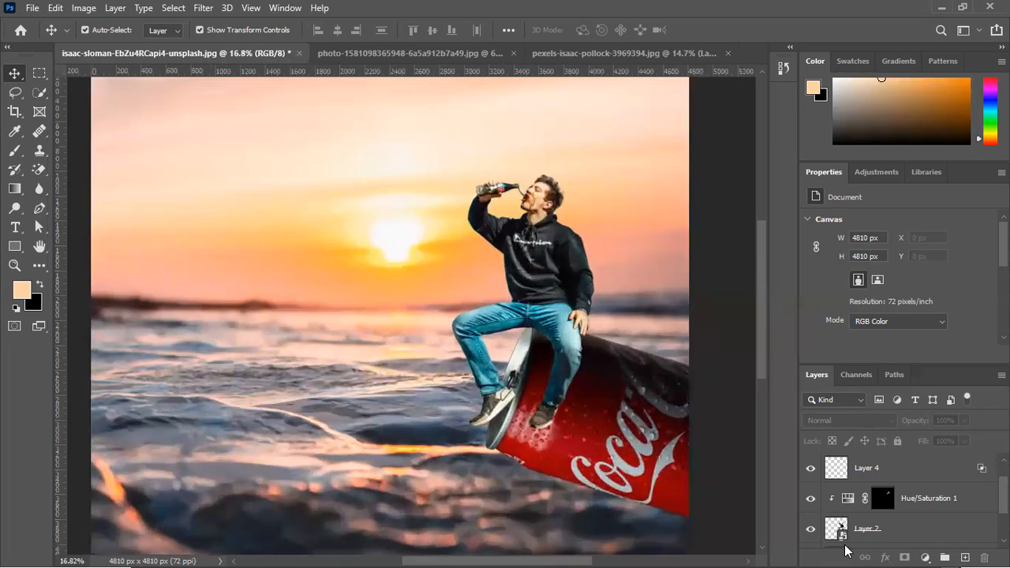
pyautogui.scroll(1, 902, 511)
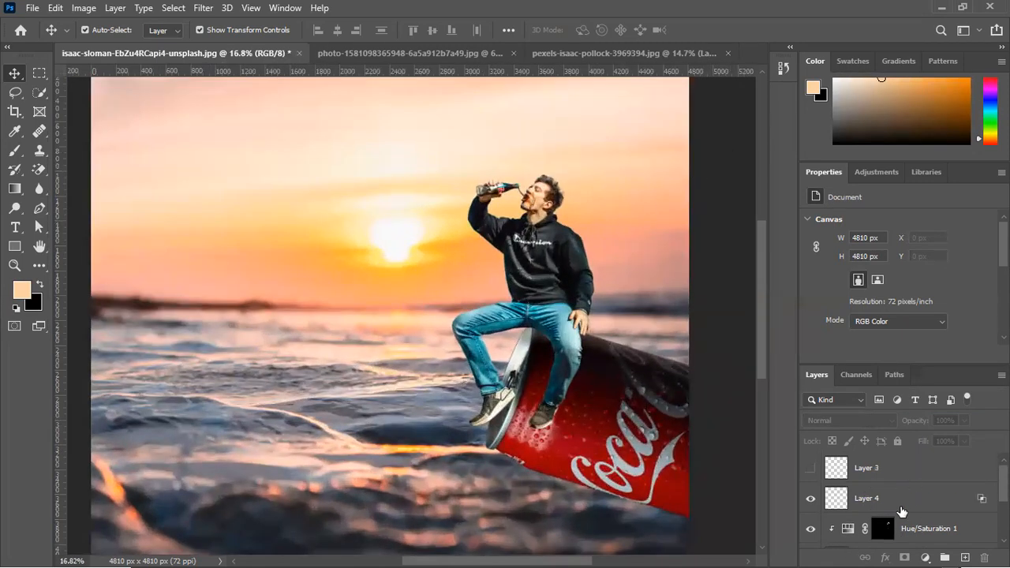
pyautogui.scroll(-4, 901, 509)
pyautogui.scroll(4, 901, 504)
pyautogui.click(926, 530)
pyautogui.scroll(-1, 922, 510)
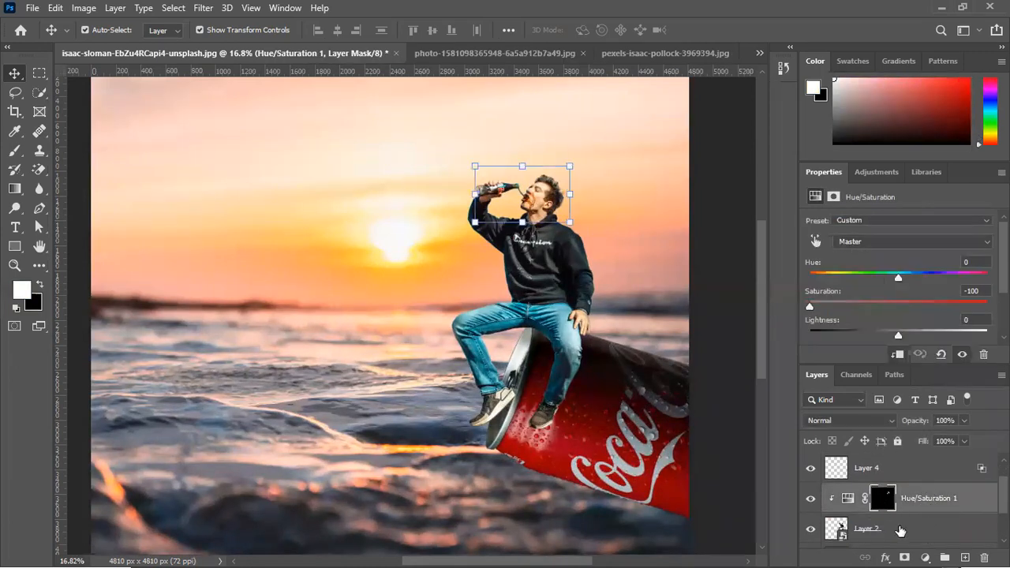
pyautogui.click(900, 530)
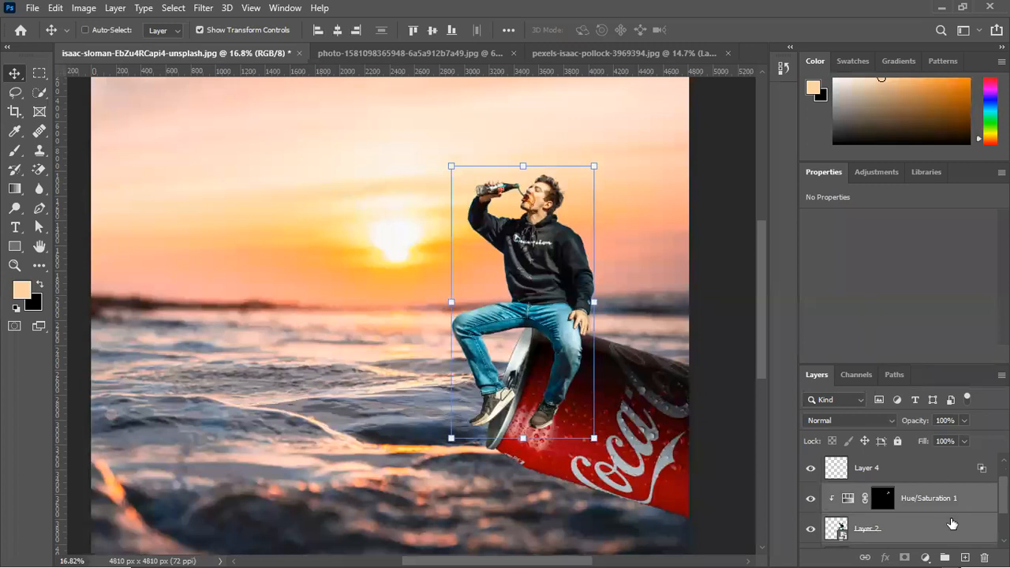
pyautogui.hotkey('ctrl', 'g')
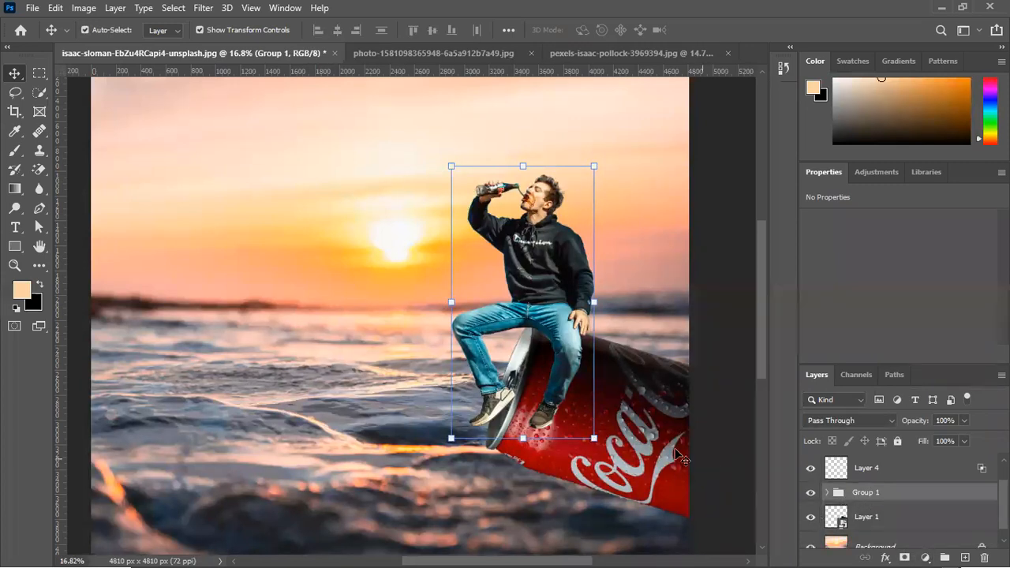
pyautogui.hotkey('ctrl', '0')
pyautogui.click(706, 272)
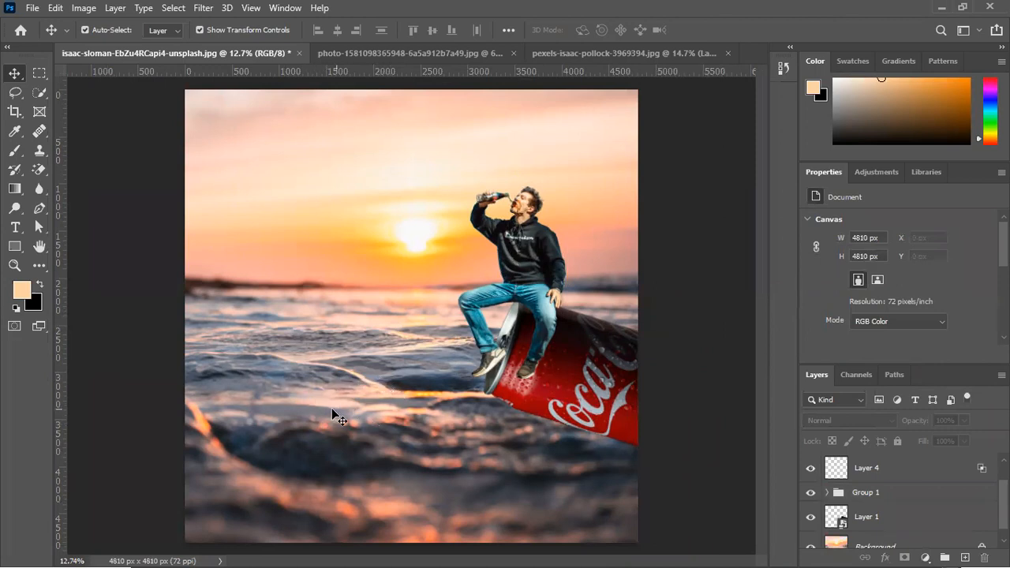
# Move Layer 4 into Group 1 above its Hue/Saturation adjustment and collapse the group
pyautogui.click(888, 495)
pyautogui.click(874, 477)
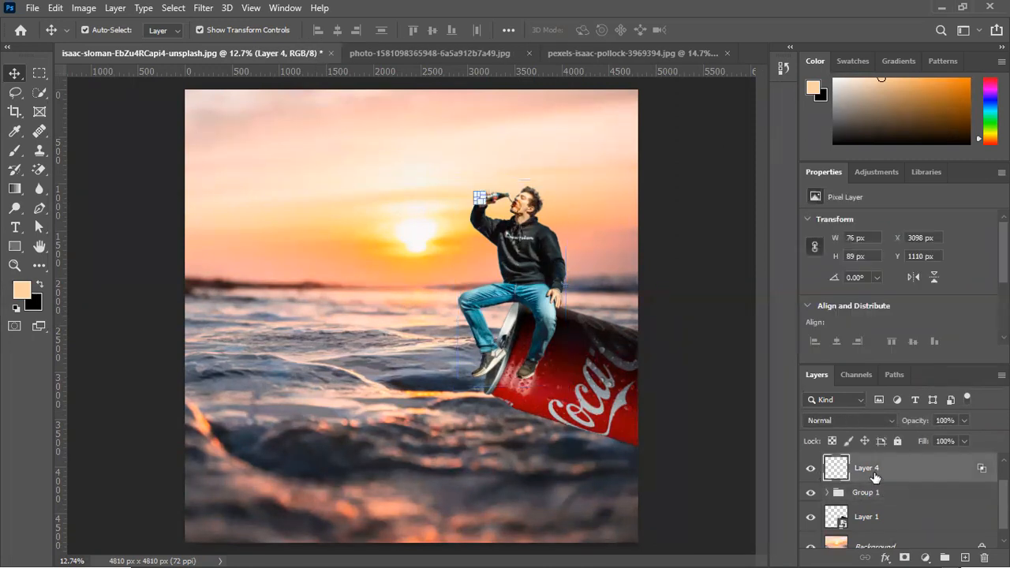
pyautogui.moveTo(851, 477); pyautogui.dragTo(874, 495)
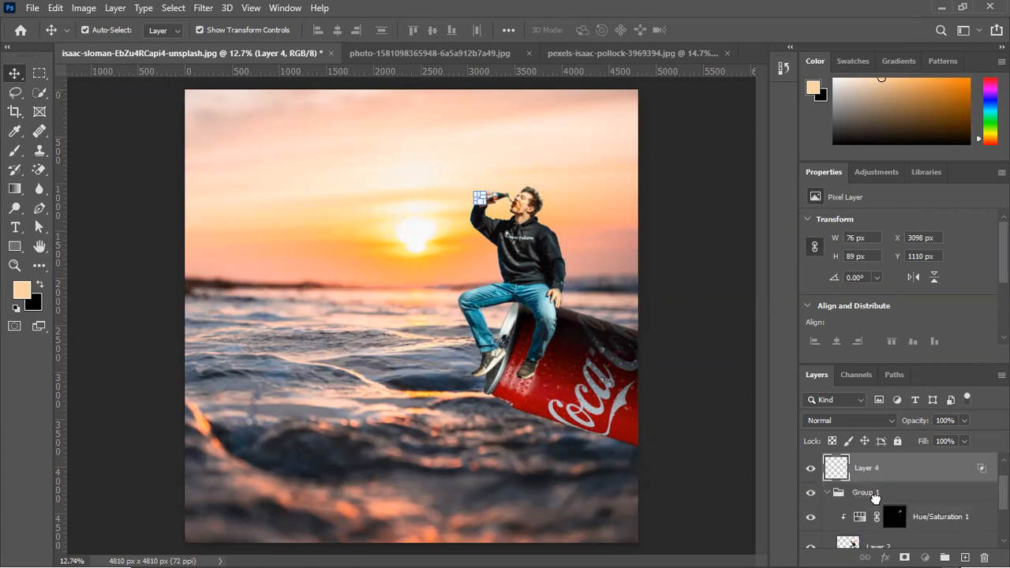
pyautogui.click(826, 469)
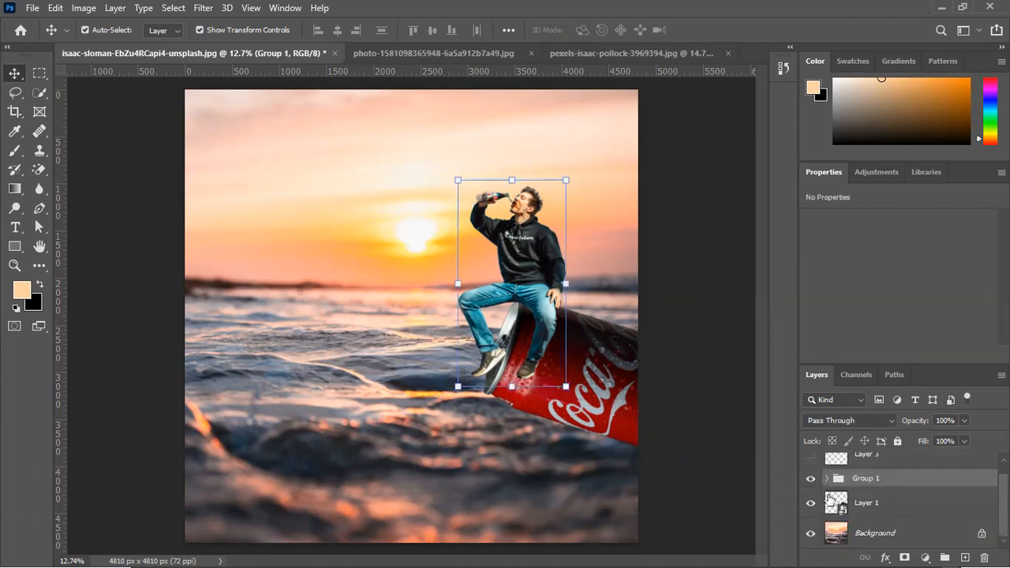
# Add a Curves adjustment layer above Group 1 and clip it to the group
pyautogui.click(925, 558)
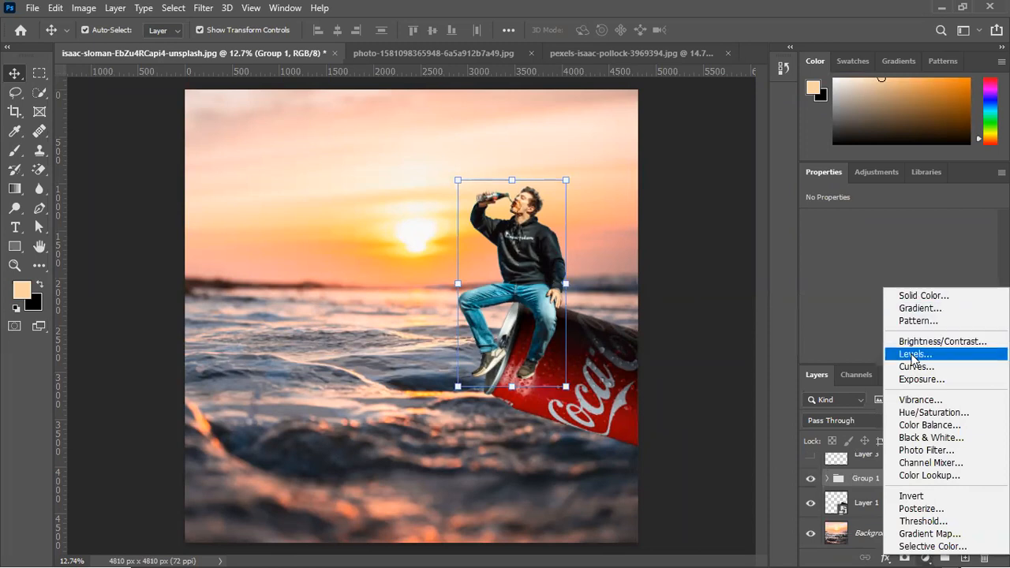
pyautogui.click(915, 367)
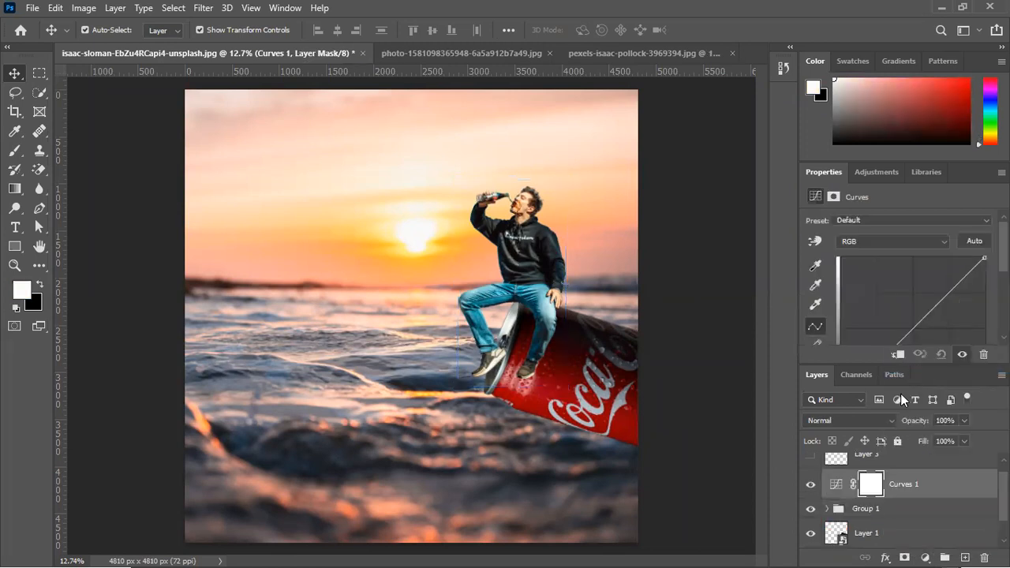
pyautogui.moveTo(823, 172); pyautogui.dragTo(710, 105)
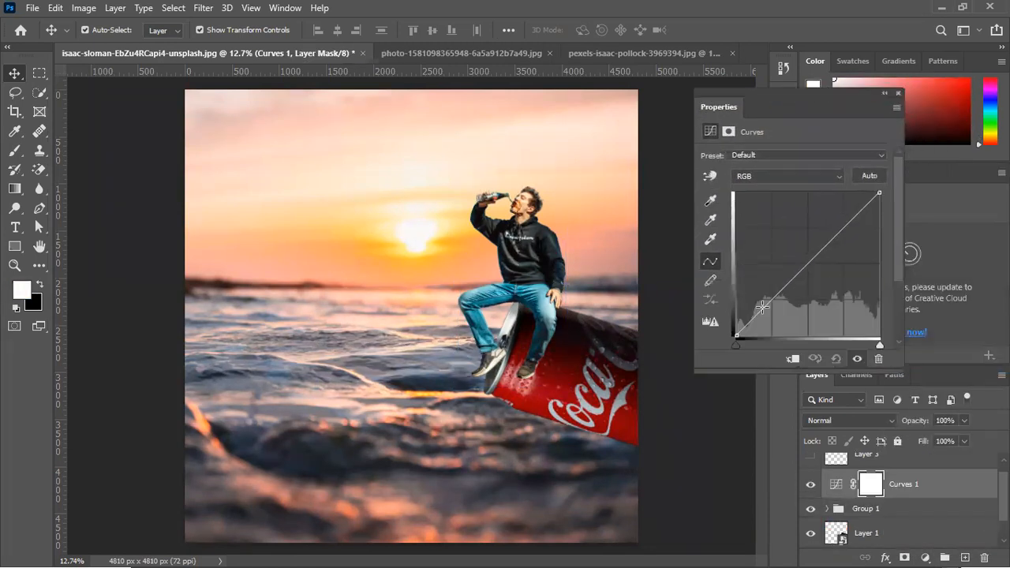
pyautogui.click(792, 359)
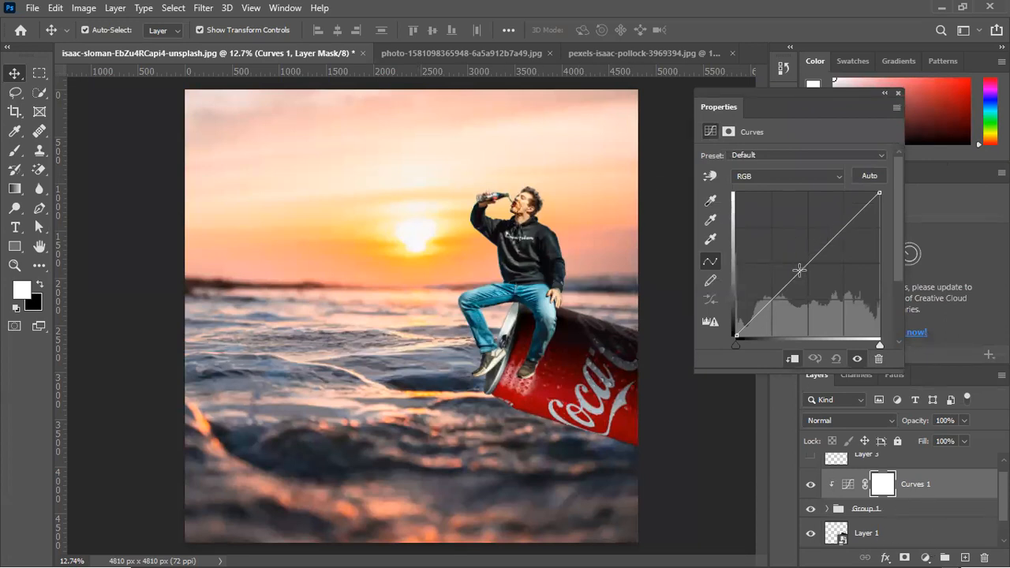
pyautogui.doubleClick(710, 201)
pyautogui.moveTo(702, 114); pyautogui.dragTo(719, 297)
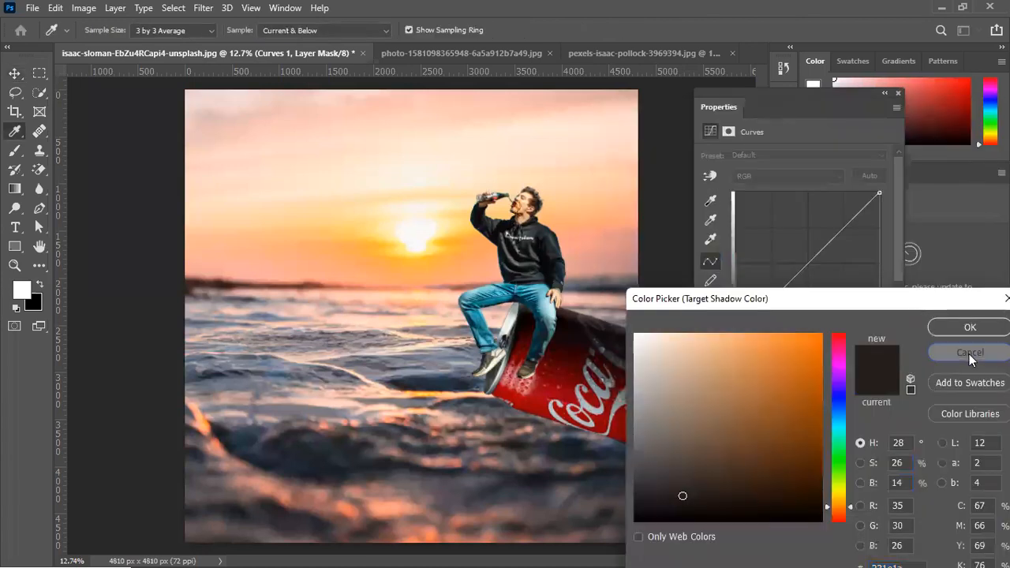
pyautogui.click(970, 353)
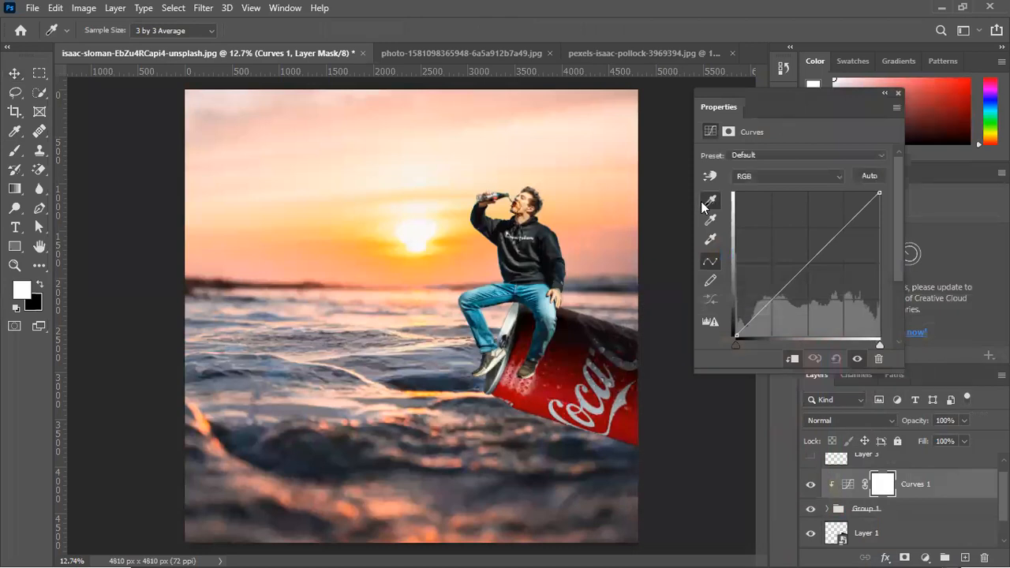
pyautogui.doubleClick(708, 203)
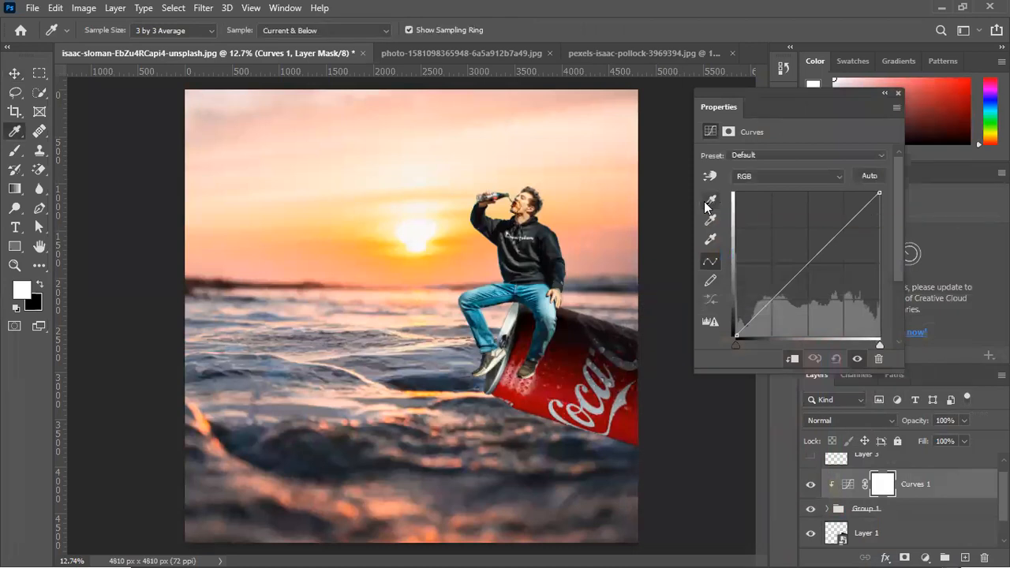
pyautogui.click(285, 447)
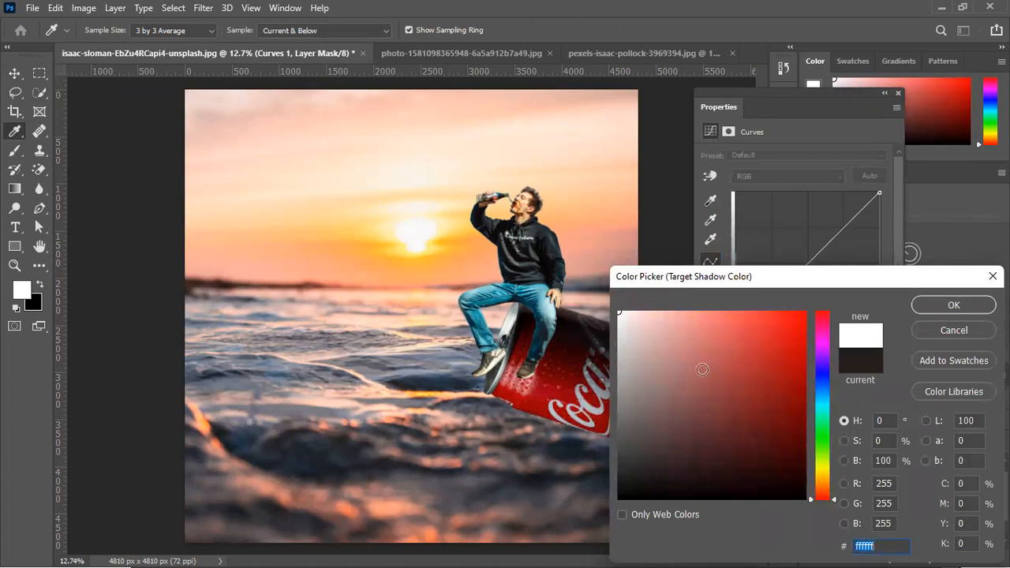
pyautogui.click(948, 332)
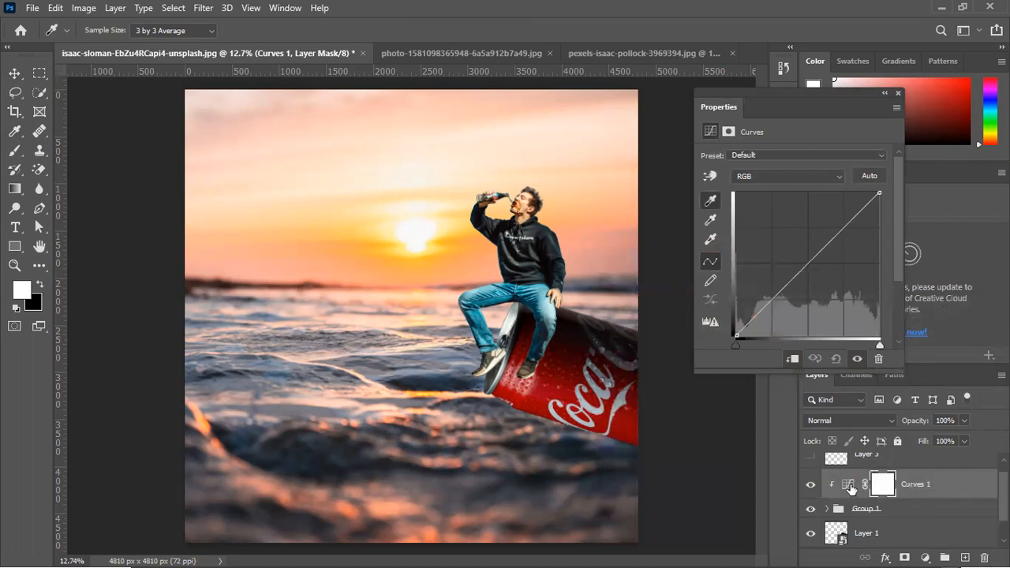
# Set the Curves target shadow color to 212226 by sampling the dark water in the foreground, without saving it as default
pyautogui.click(851, 489)
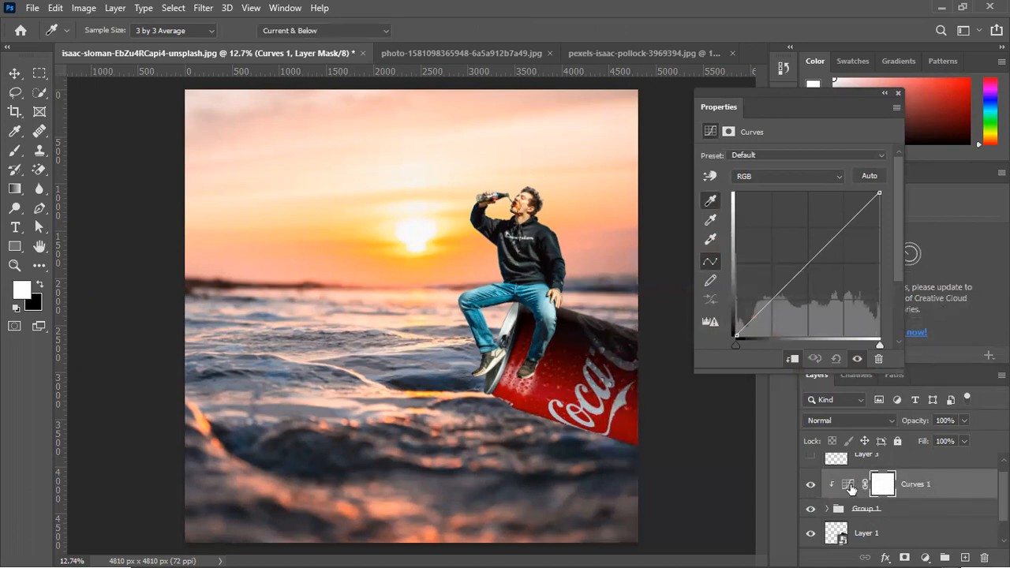
pyautogui.doubleClick(709, 203)
pyautogui.click(240, 429)
pyautogui.click(246, 449)
pyautogui.moveTo(246, 448); pyautogui.dragTo(512, 448)
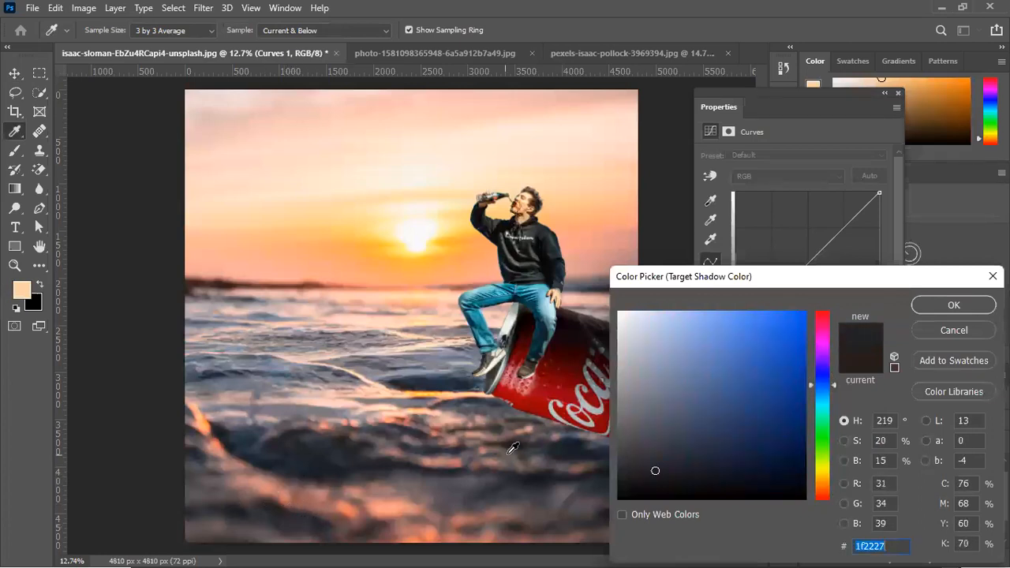
pyautogui.click(566, 444)
pyautogui.moveTo(576, 450); pyautogui.dragTo(402, 413)
pyautogui.moveTo(442, 385); pyautogui.dragTo(273, 435)
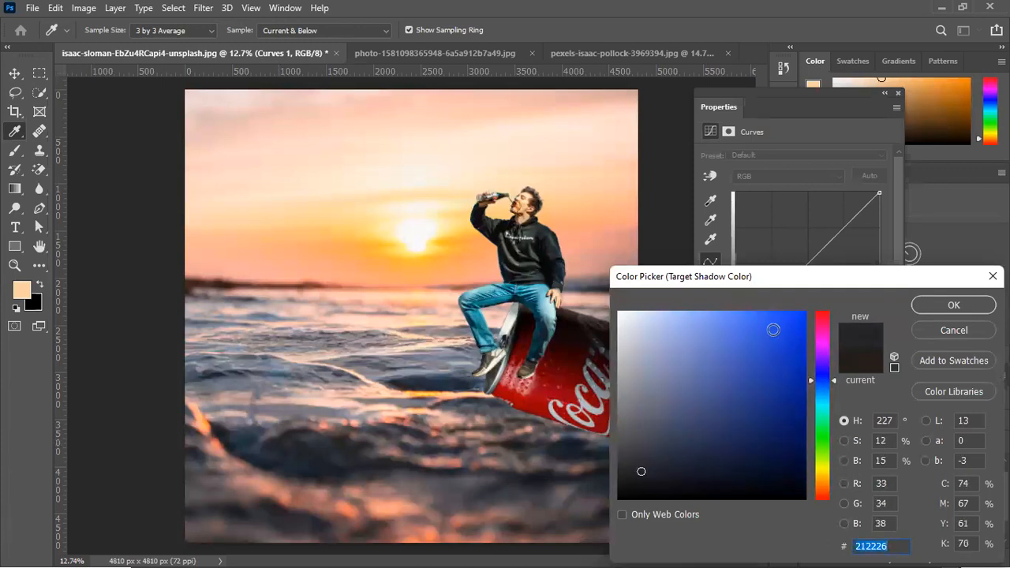
pyautogui.click(930, 303)
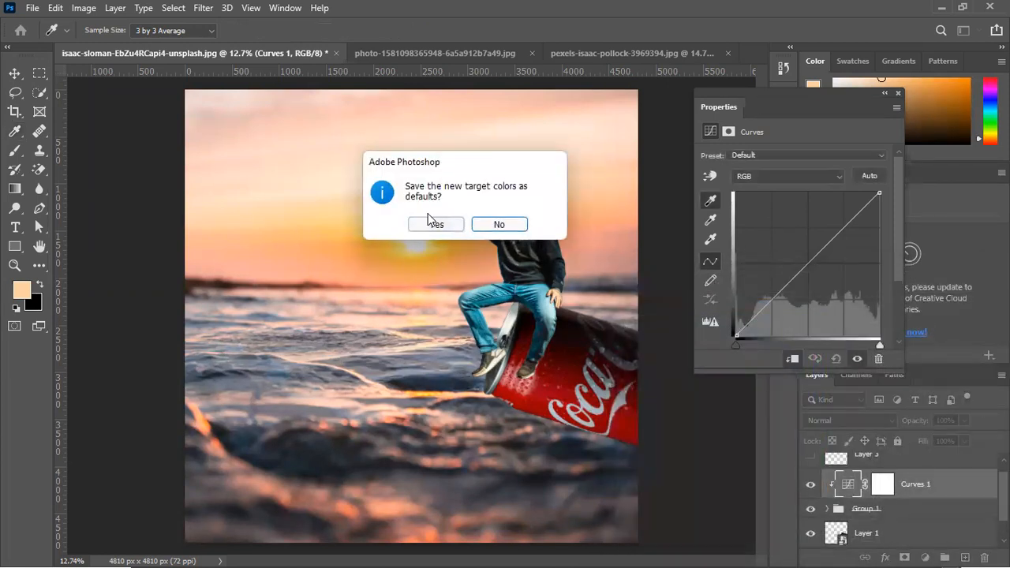
pyautogui.click(500, 224)
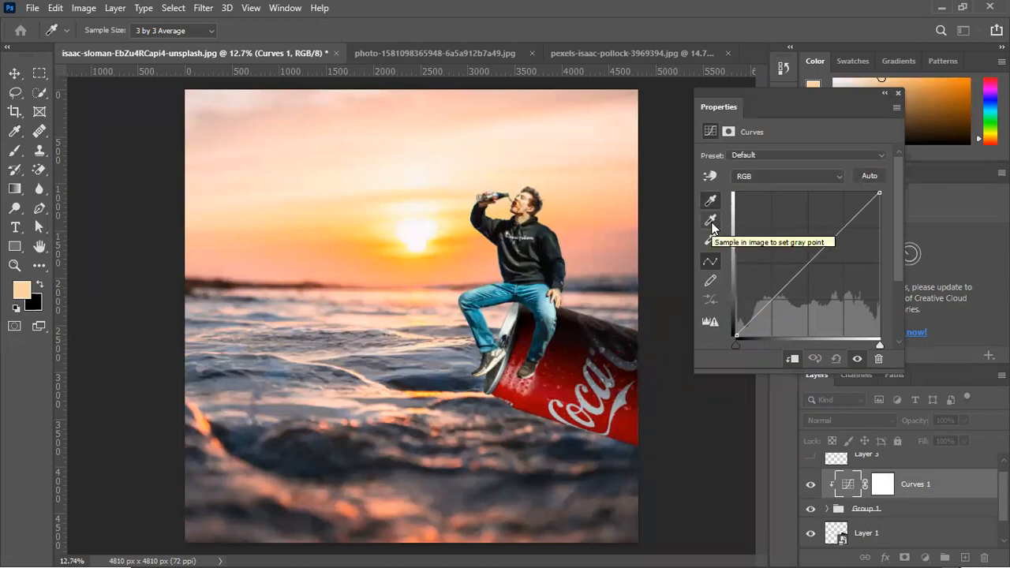
# Set the Curves target midtone color to 827d82 by sampling the mid-distance water, without saving it as default
pyautogui.doubleClick(710, 224)
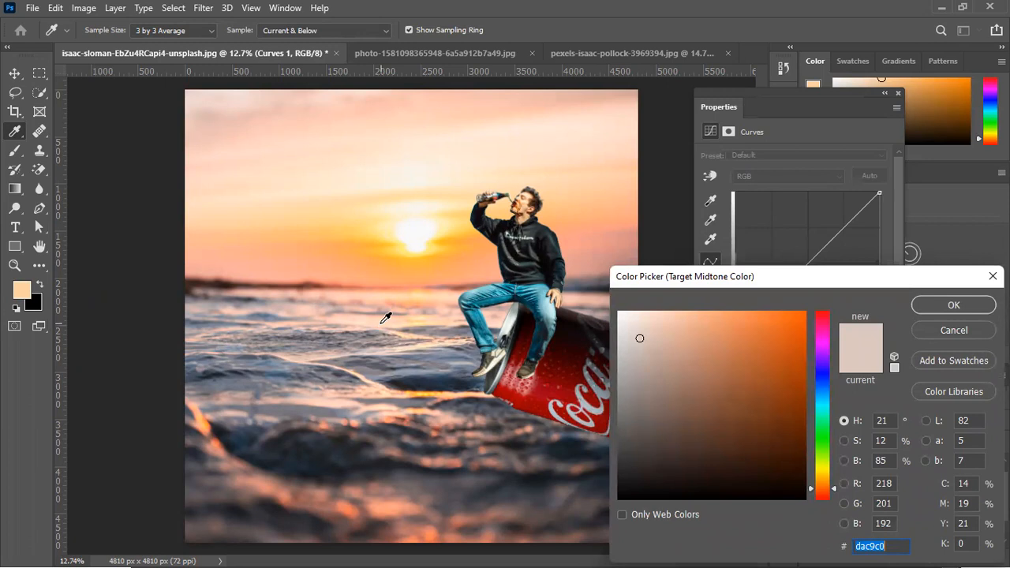
pyautogui.click(355, 347)
pyautogui.click(318, 332)
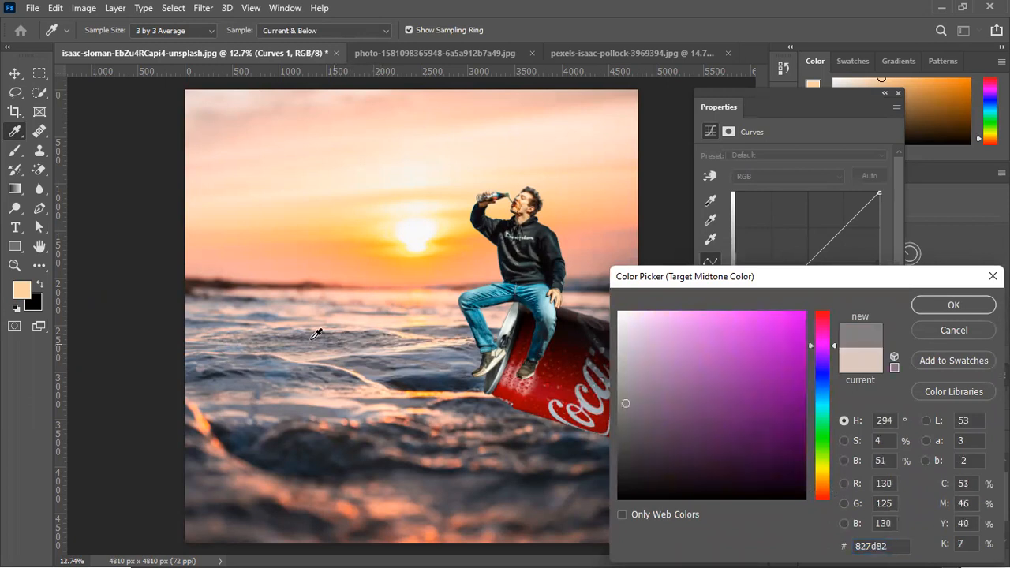
pyautogui.click(952, 305)
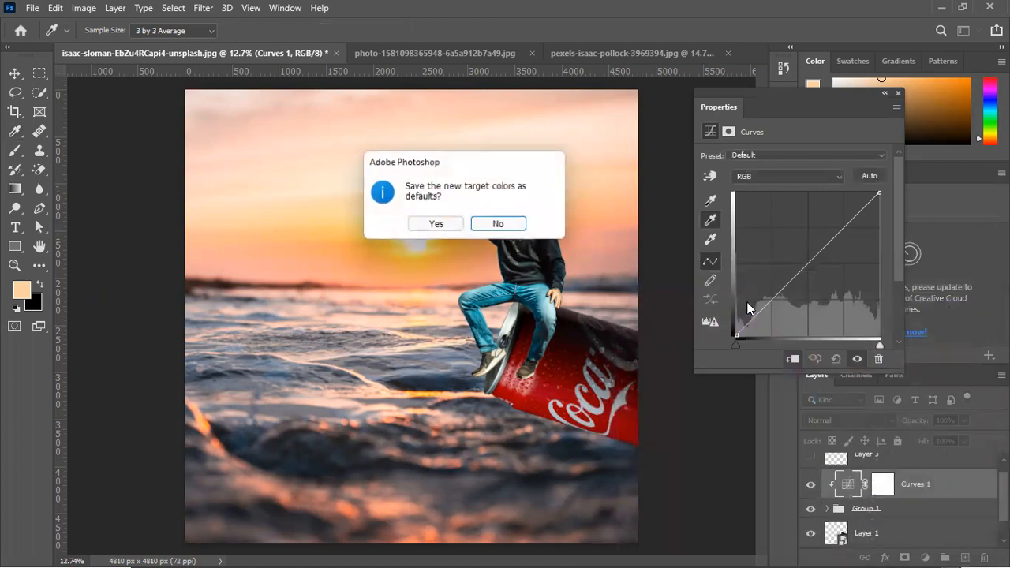
pyautogui.click(476, 224)
# Set the Curves target highlight color to fbf4e5 by sampling the bright sky above the sun, without saving it as default
pyautogui.click(713, 245)
pyautogui.doubleClick(713, 246)
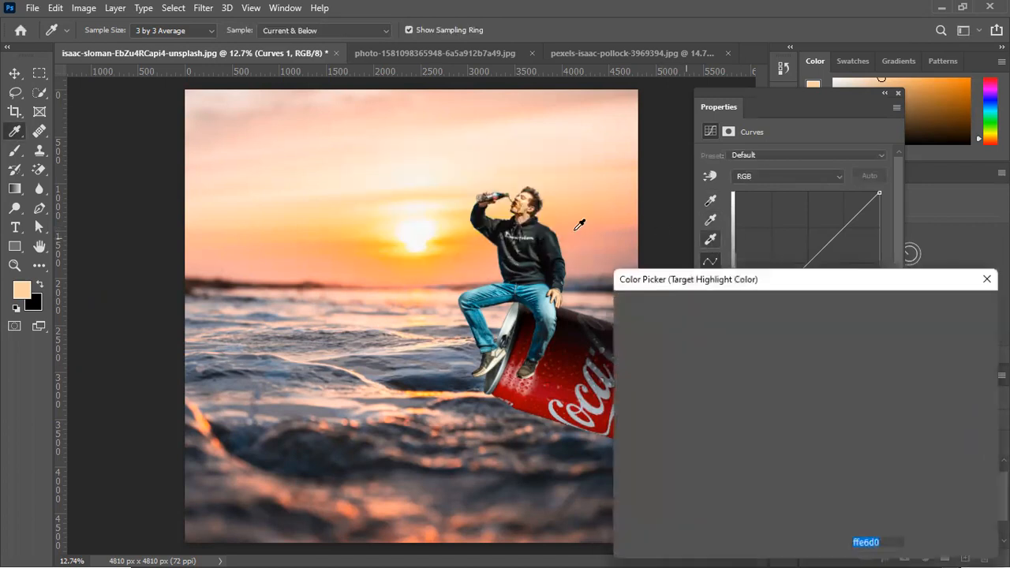
pyautogui.click(360, 141)
pyautogui.moveTo(356, 145); pyautogui.dragTo(412, 169)
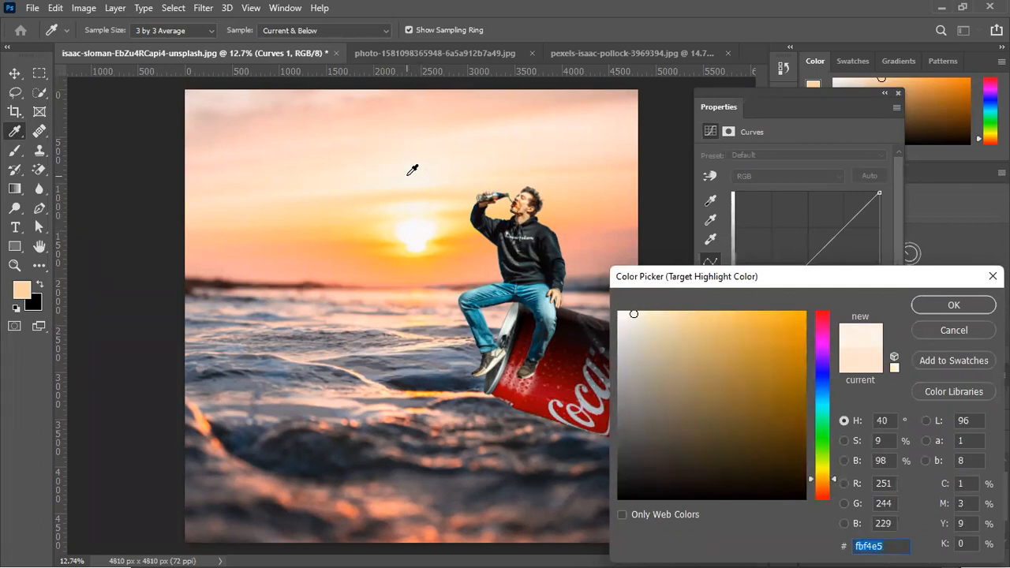
pyautogui.click(955, 306)
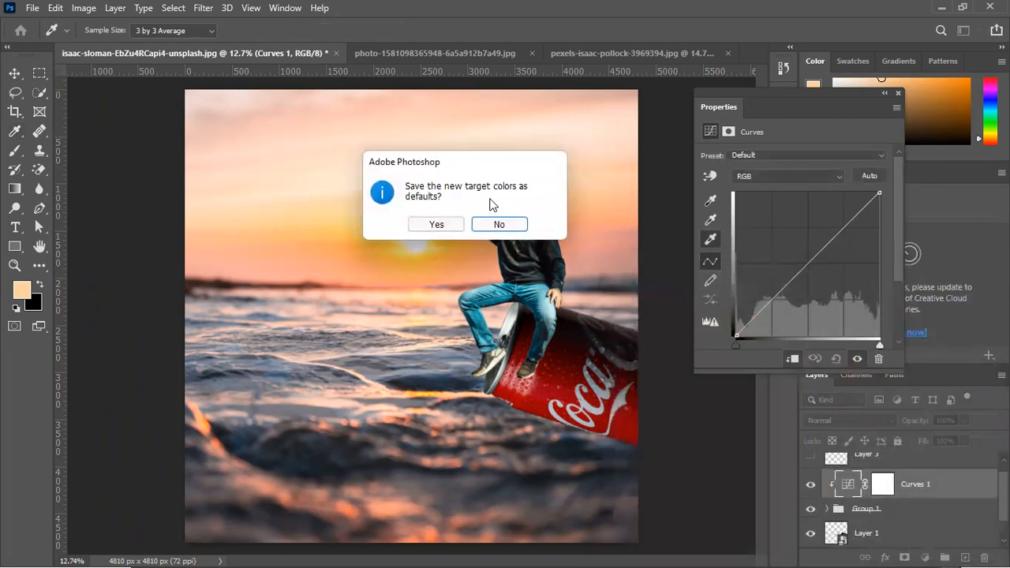
pyautogui.click(499, 225)
# Set the Curves black point by sampling a dark area on the upper chest of the man's black hoodie
pyautogui.scroll(3, 539, 226)
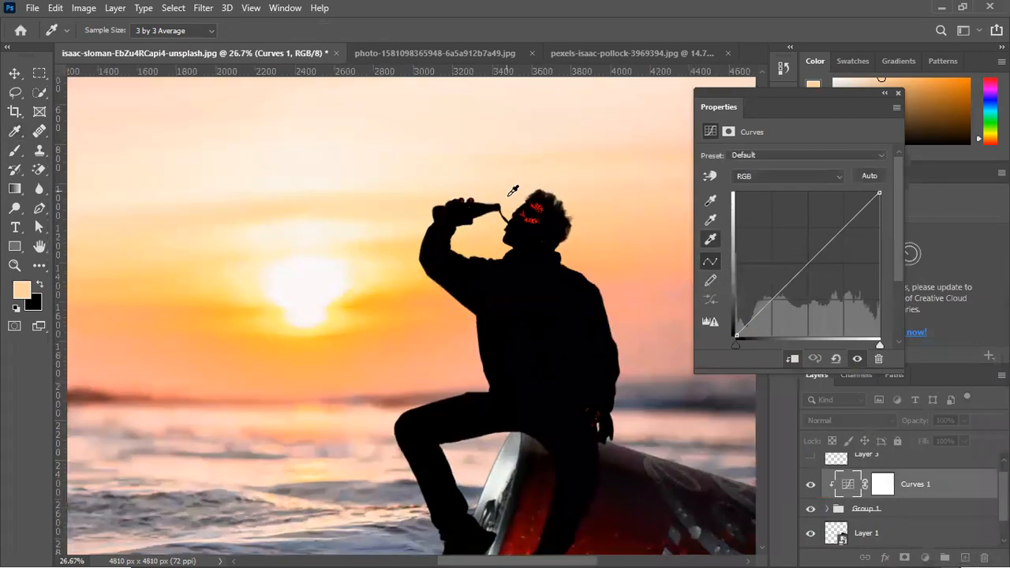
pyautogui.scroll(3, 540, 226)
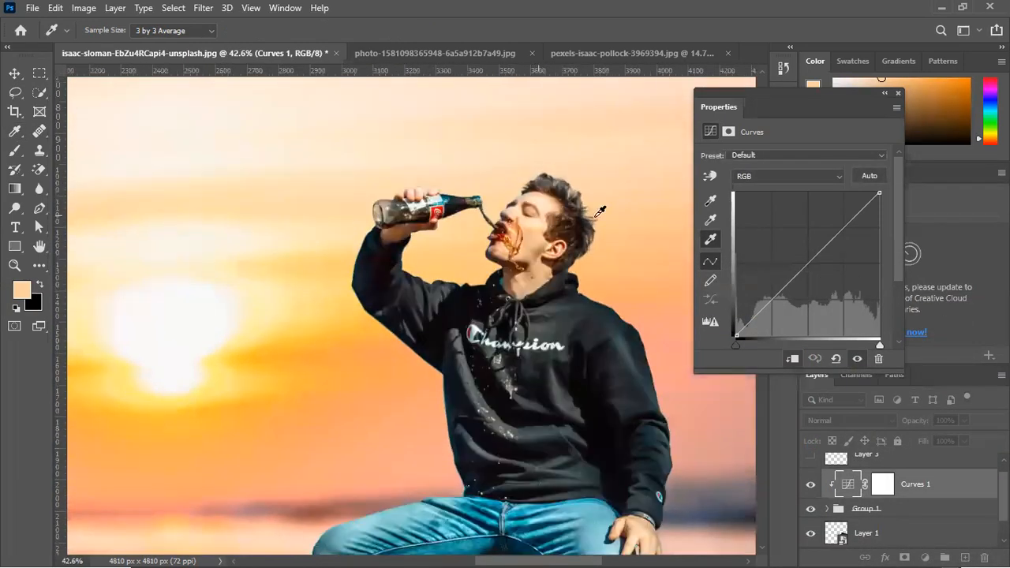
pyautogui.click(709, 204)
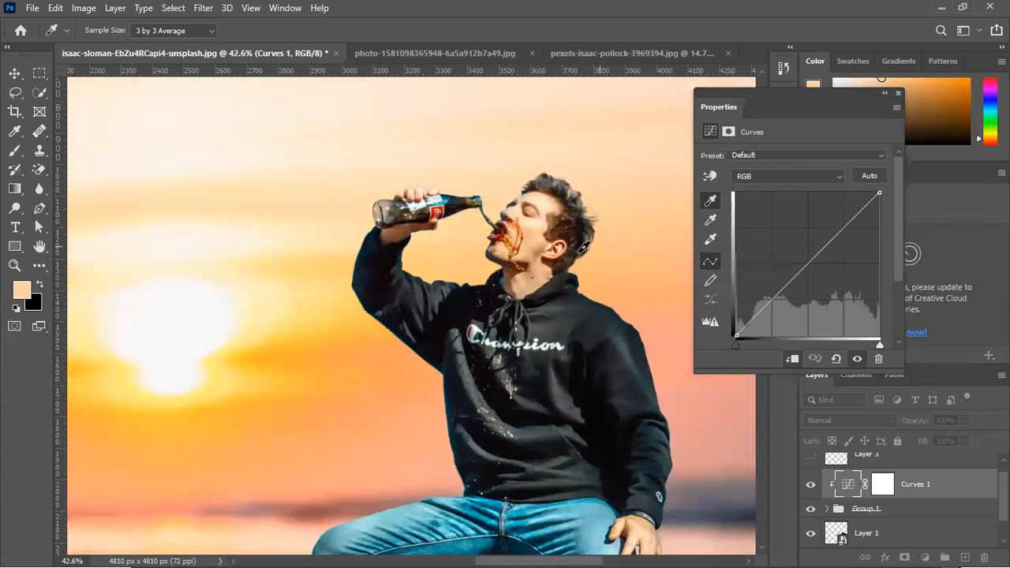
pyautogui.click(469, 303)
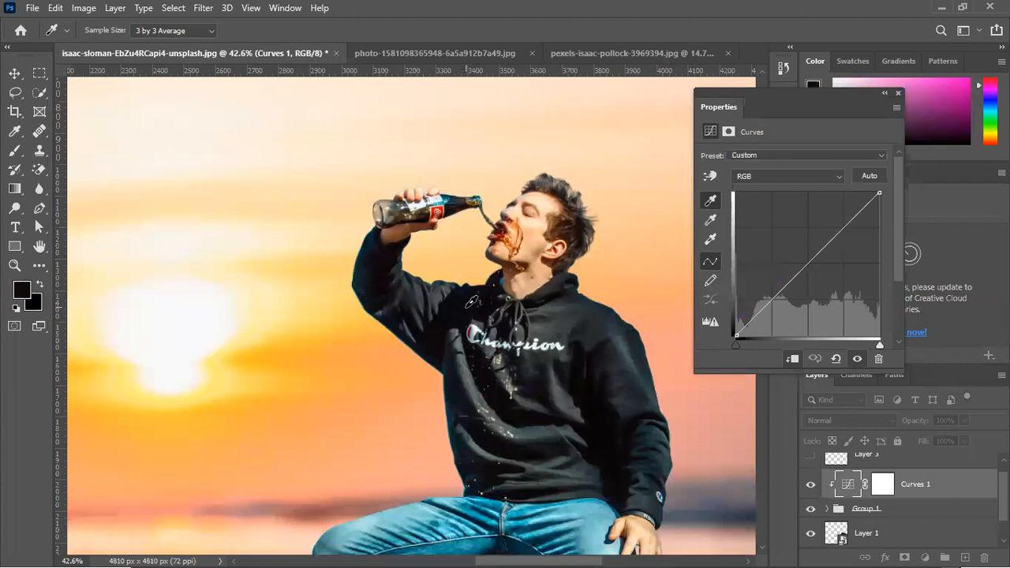
# Set the Curves gray point by sampling the man's cheek in front of the ear
pyautogui.click(714, 222)
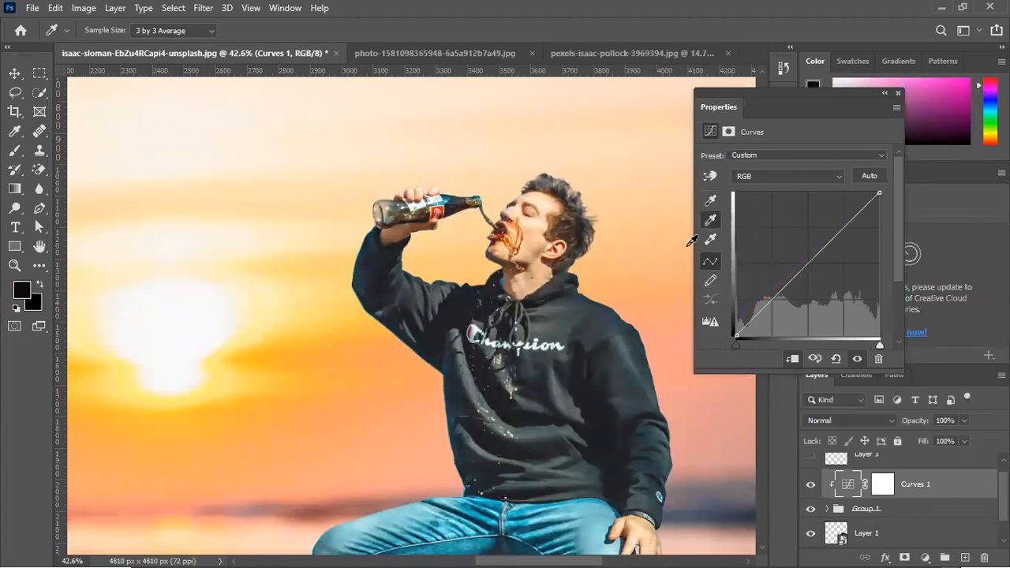
pyautogui.scroll(5, 525, 212)
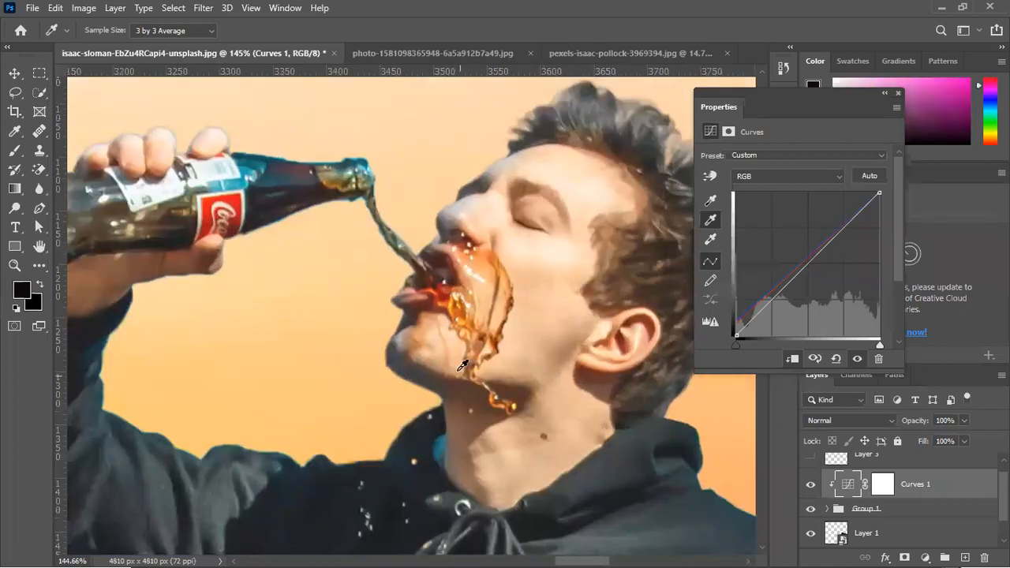
pyautogui.click(538, 305)
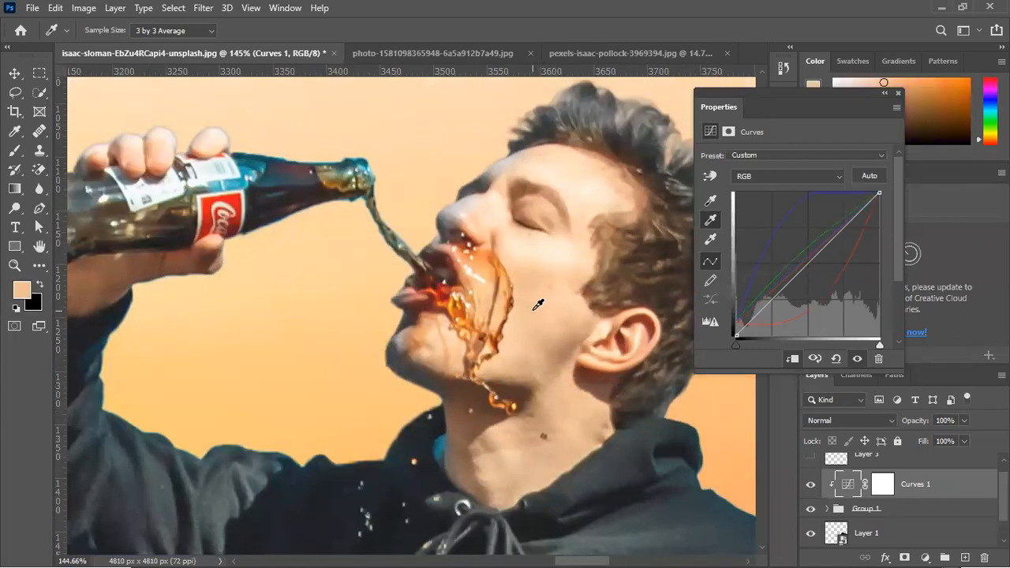
# Set the Curves white point by sampling the bright skin on the man's forehead, and close the curve settings
pyautogui.click(711, 240)
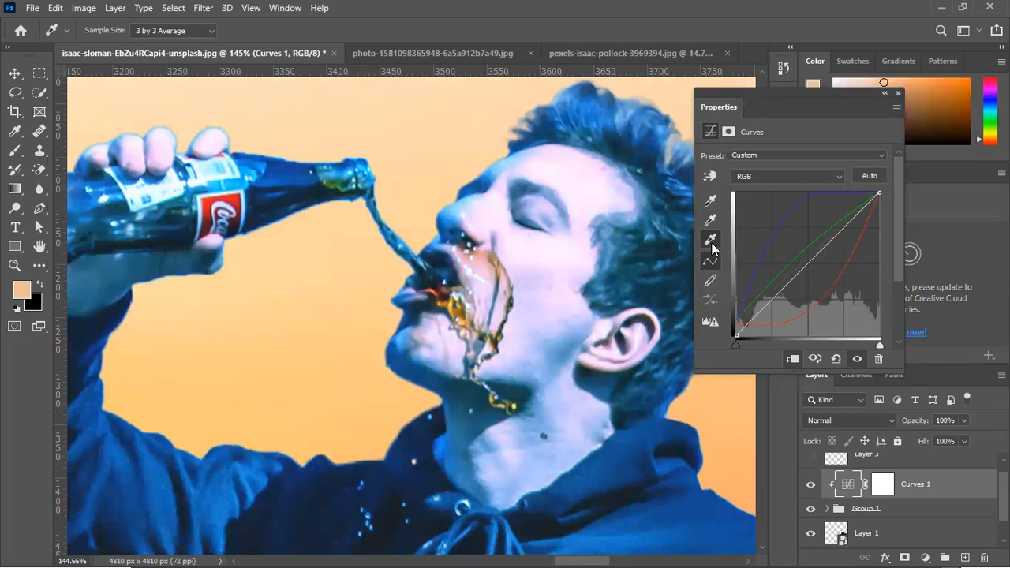
pyautogui.click(593, 183)
pyautogui.scroll(-5, 514, 234)
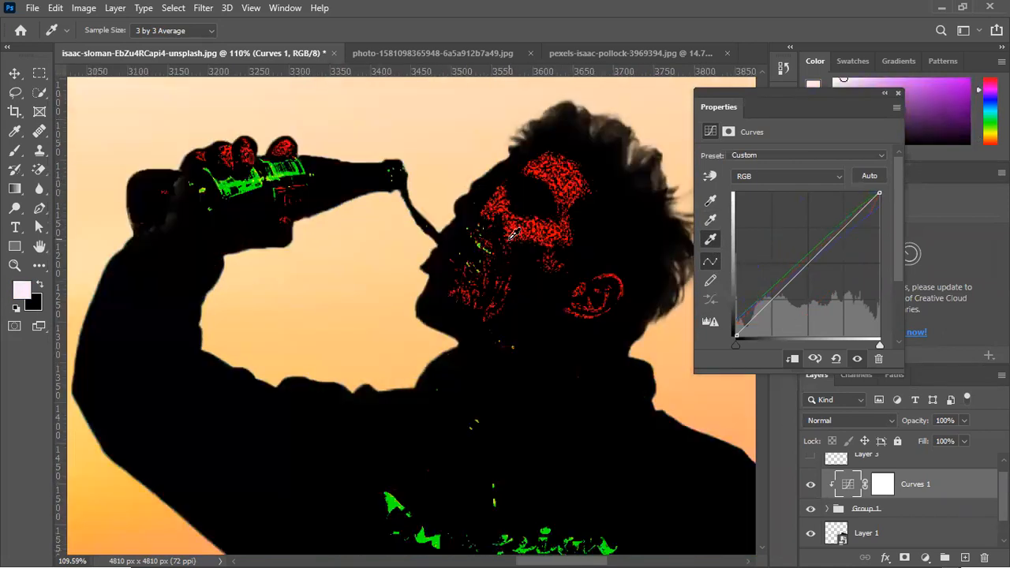
pyautogui.click(11, 75)
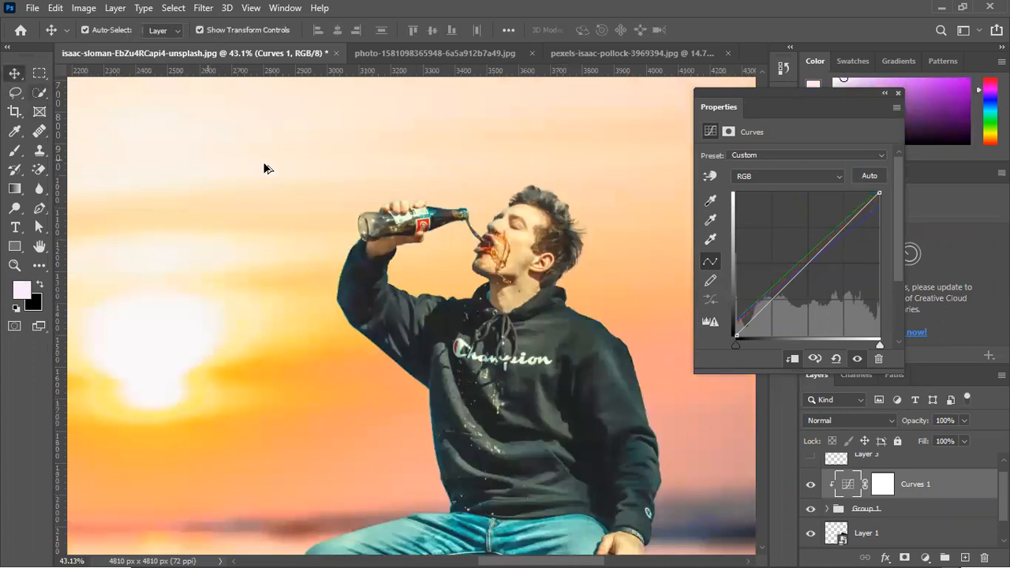
pyautogui.scroll(-4, 269, 165)
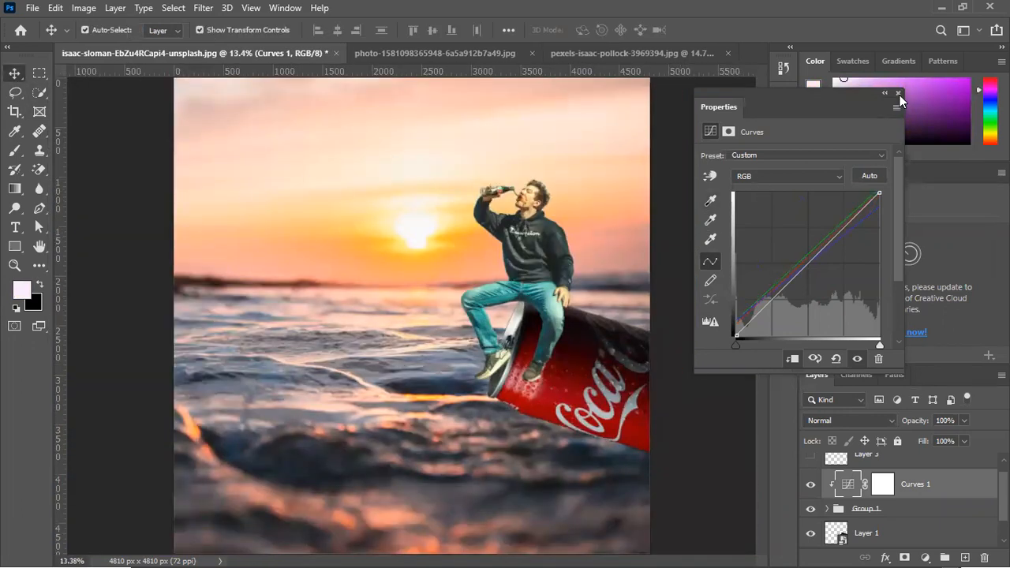
pyautogui.click(897, 93)
# Compare the man's colors with and without the Curves 1 adjustment
pyautogui.click(812, 485)
pyautogui.click(813, 485)
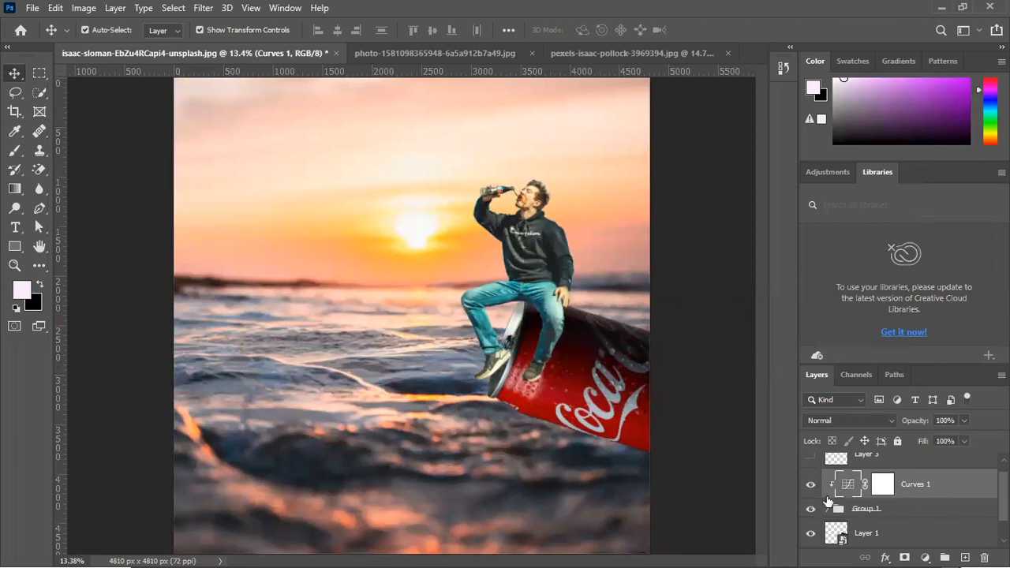
pyautogui.click(811, 486)
pyautogui.click(811, 486)
# Duplicate the Curves 1 adjustment to just above the can's Layer 1 and clip the copy to that layer
pyautogui.keyDown('ctrl'); pyautogui.click(872, 511); pyautogui.keyUp('ctrl')
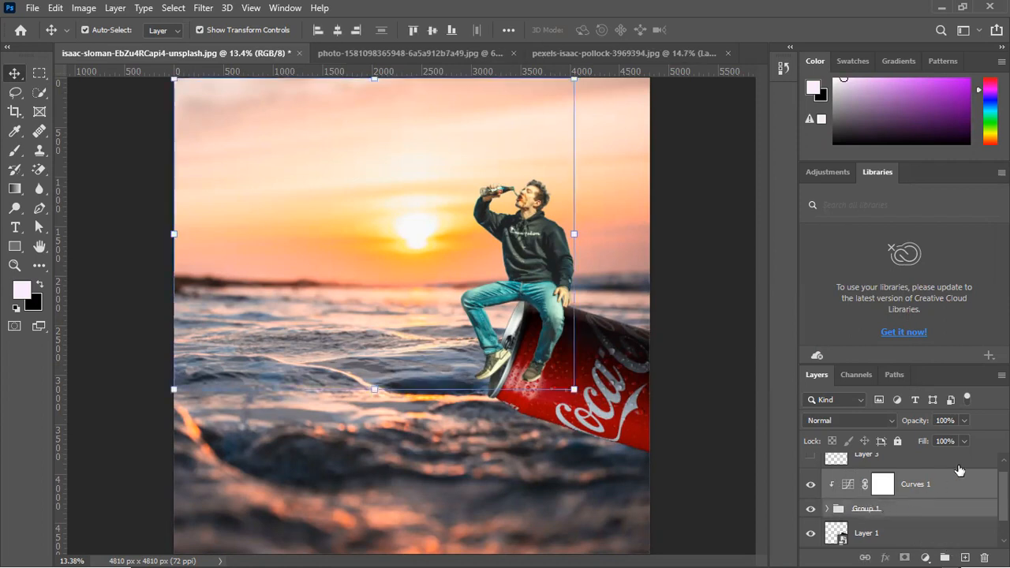
pyautogui.click(899, 532)
pyautogui.scroll(-1, 907, 508)
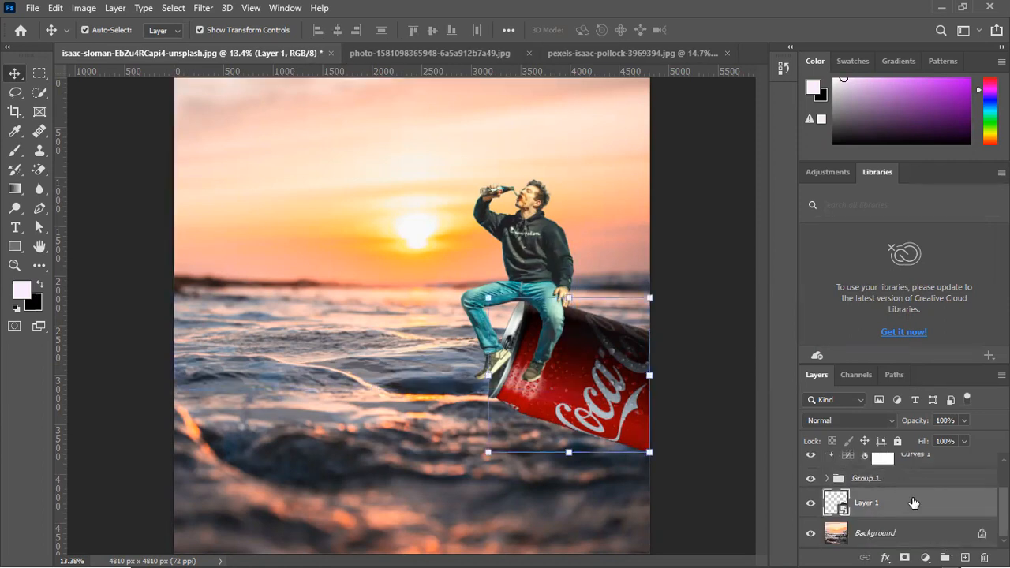
pyautogui.click(929, 464)
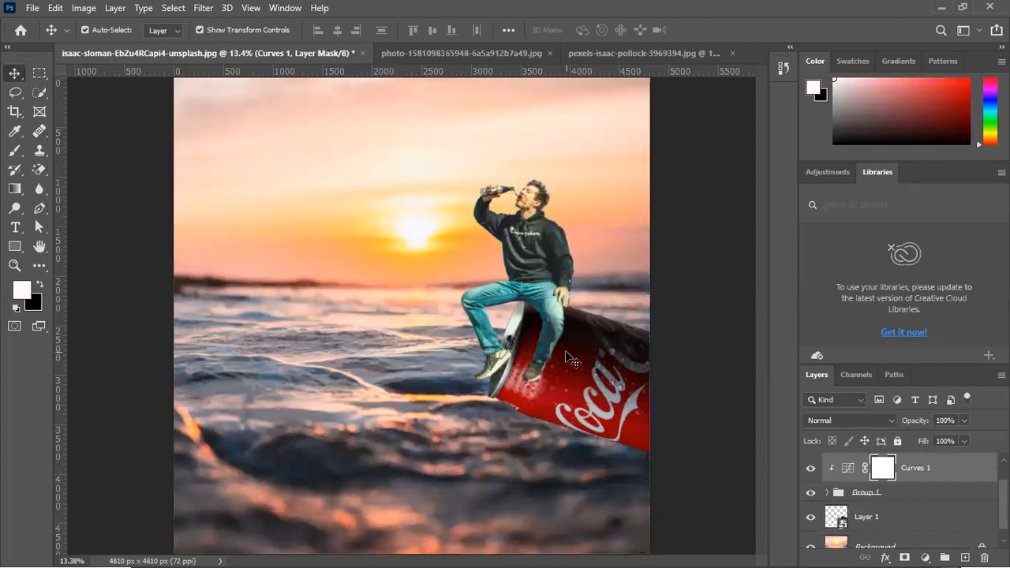
pyautogui.click(619, 416)
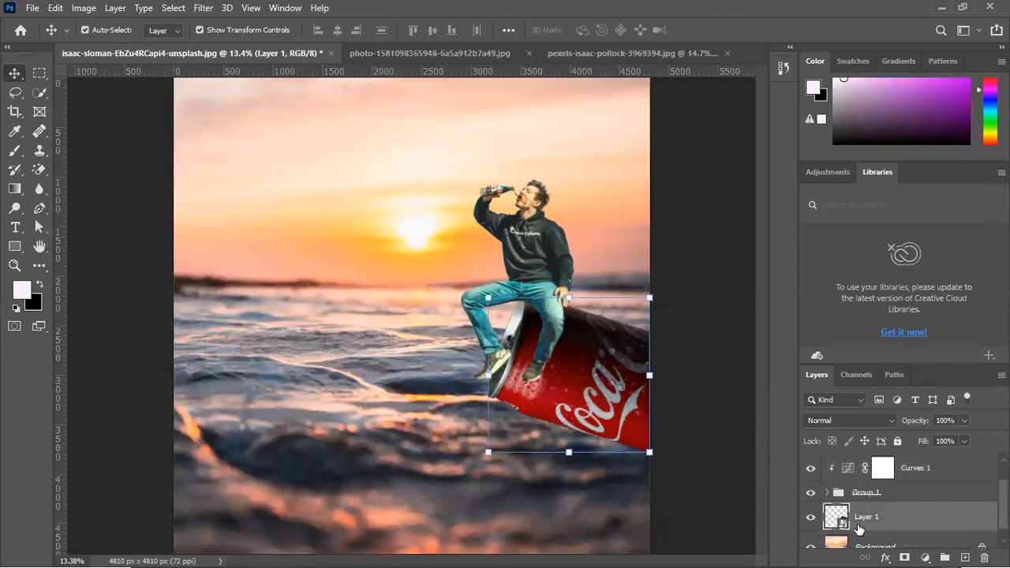
pyautogui.moveTo(930, 465); pyautogui.dragTo(913, 505)
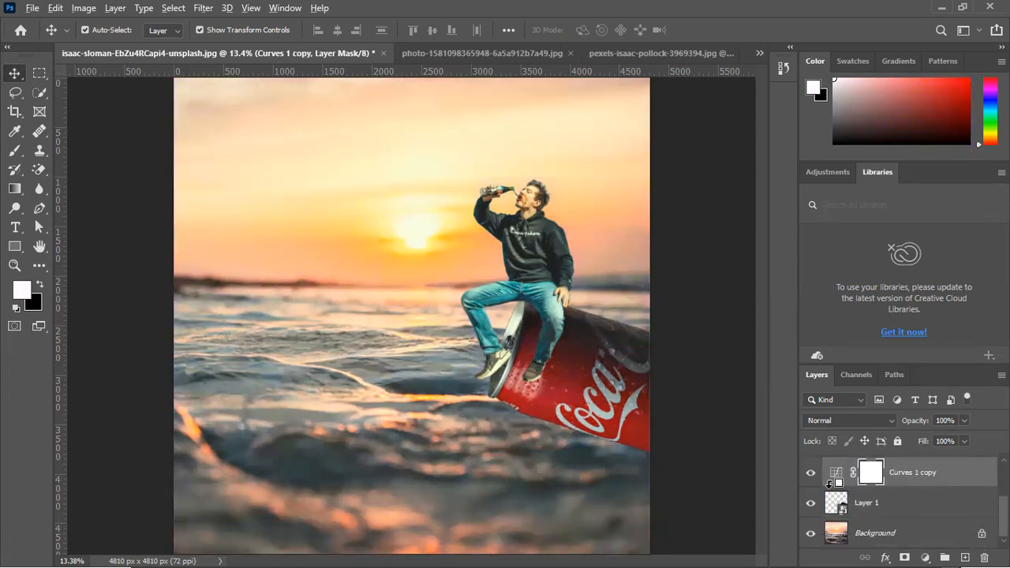
pyautogui.keyDown('alt'); pyautogui.click(832, 483); pyautogui.keyUp('alt')
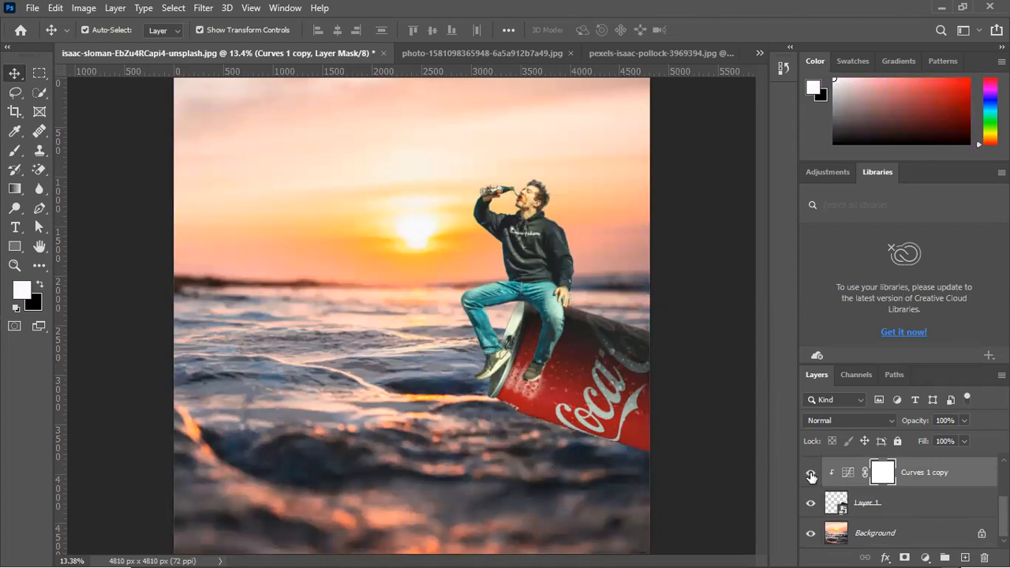
# Compare the can's colors with and without the Curves 1 copy adjustment
pyautogui.click(811, 473)
pyautogui.click(811, 475)
pyautogui.click(811, 474)
pyautogui.click(811, 474)
pyautogui.scroll(3, 869, 492)
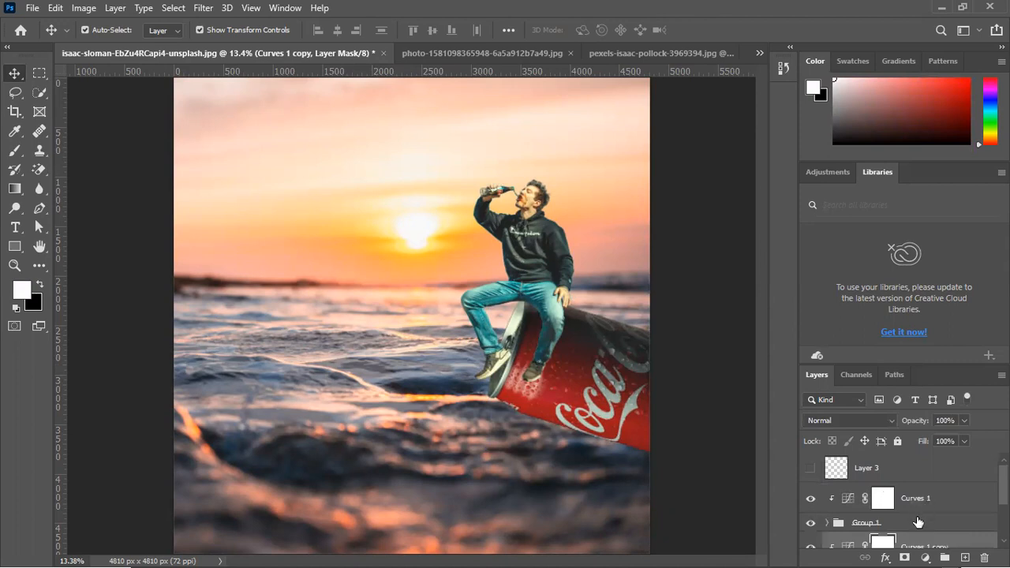
# Group all layers from Curves 1 down to Layer 1 and compare the composite with the new group hidden and shown
pyautogui.click(919, 523)
pyautogui.click(925, 509)
pyautogui.scroll(-1, 926, 504)
pyautogui.scroll(-1, 927, 504)
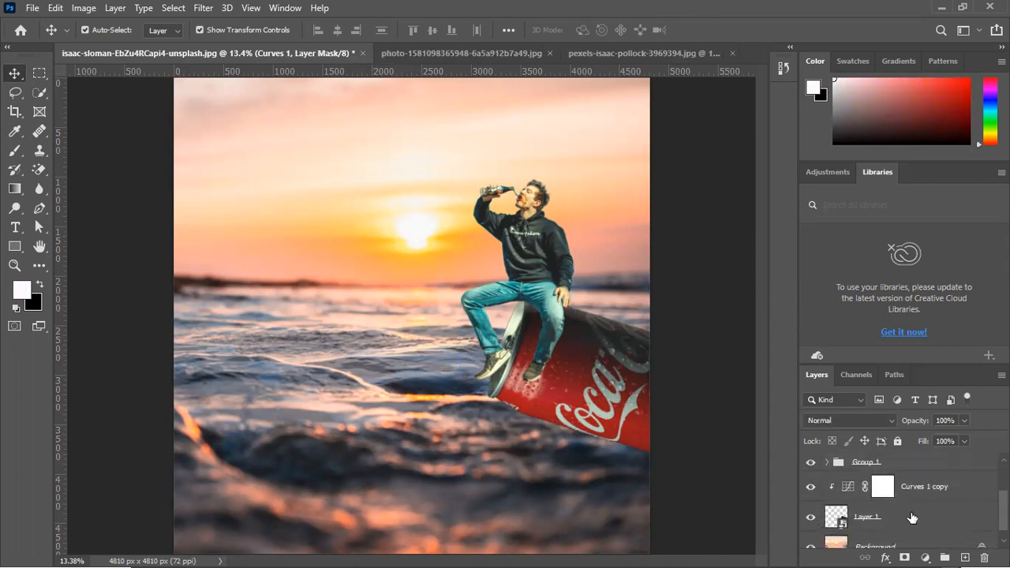
pyautogui.click(912, 517)
pyautogui.hotkey('ctrl', 'g')
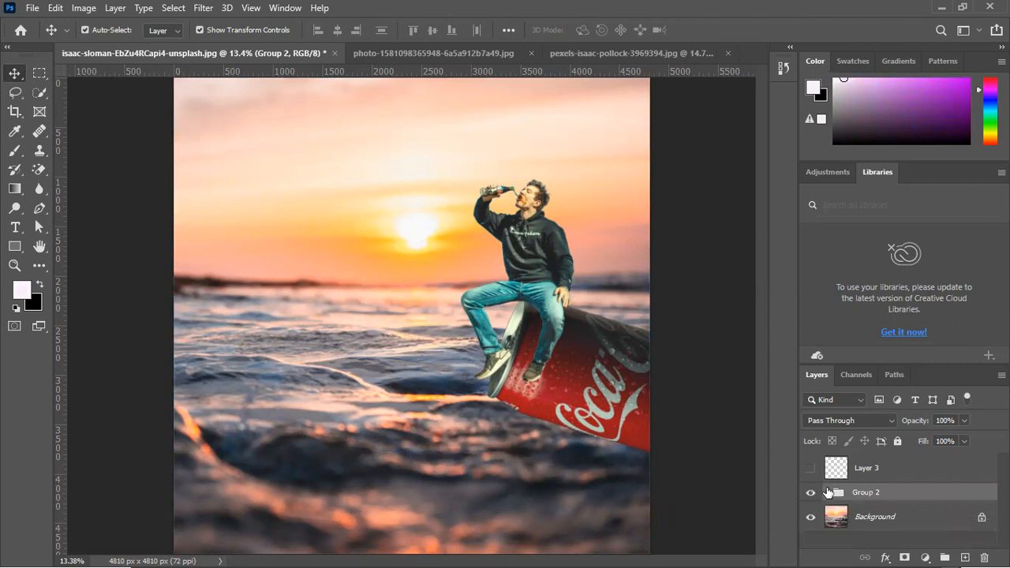
pyautogui.click(812, 493)
pyautogui.click(810, 493)
# Add a Curves adjustment clipped to Group 2, pull its midtones down to darken the man and can, and fine-tune the curve's ends
pyautogui.click(925, 557)
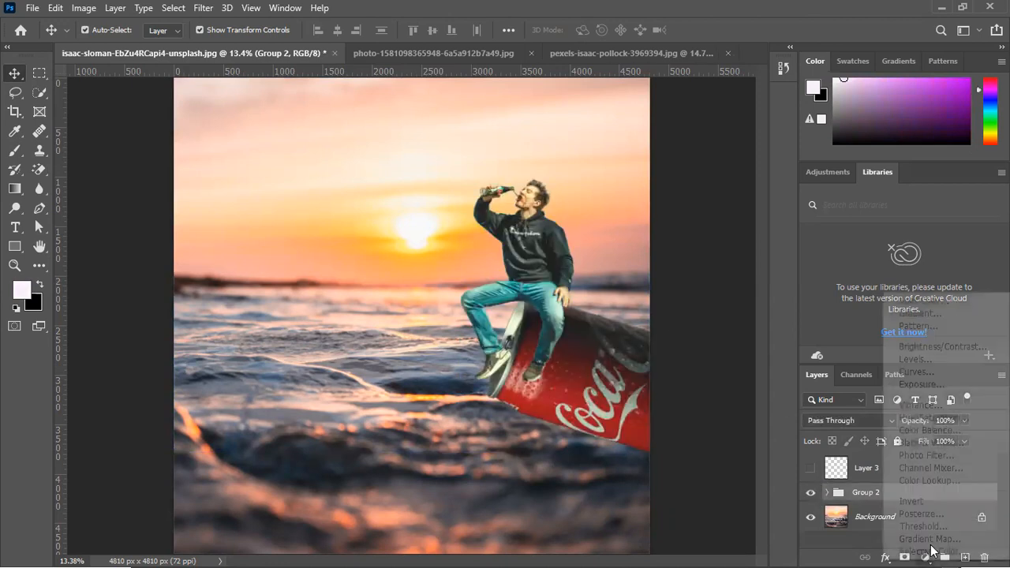
pyautogui.click(912, 373)
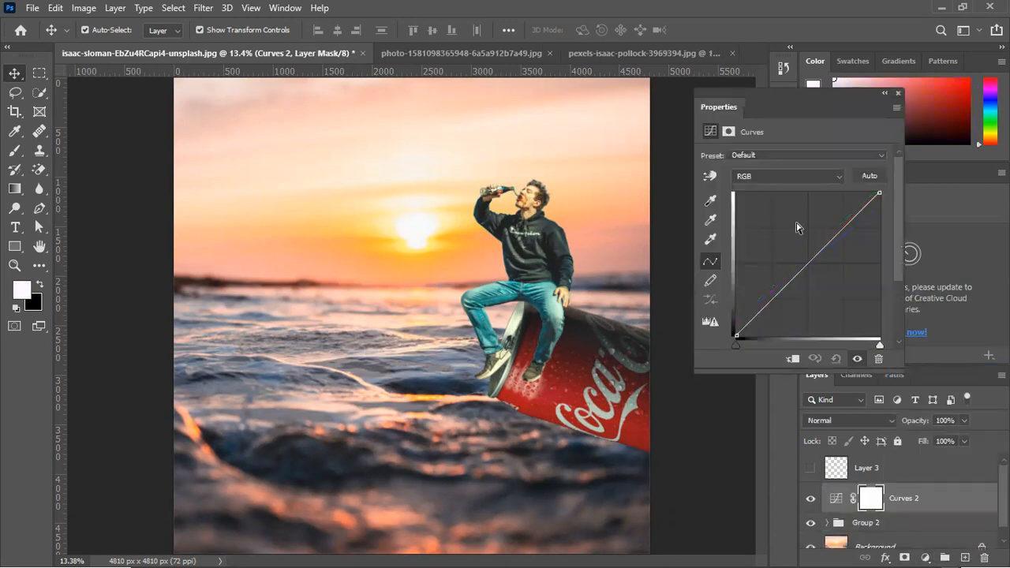
pyautogui.click(810, 264)
pyautogui.moveTo(809, 263); pyautogui.dragTo(814, 268)
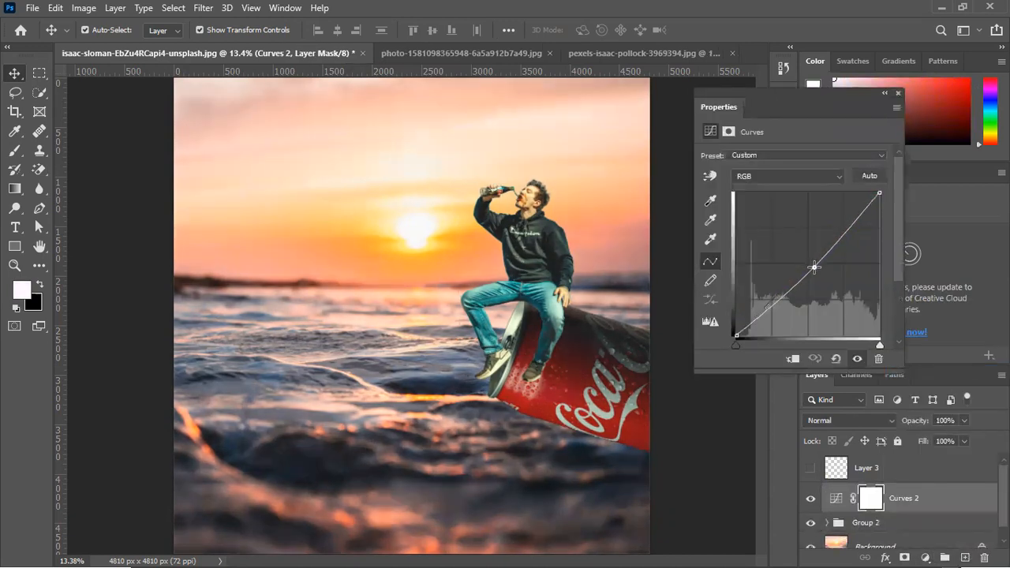
pyautogui.click(792, 357)
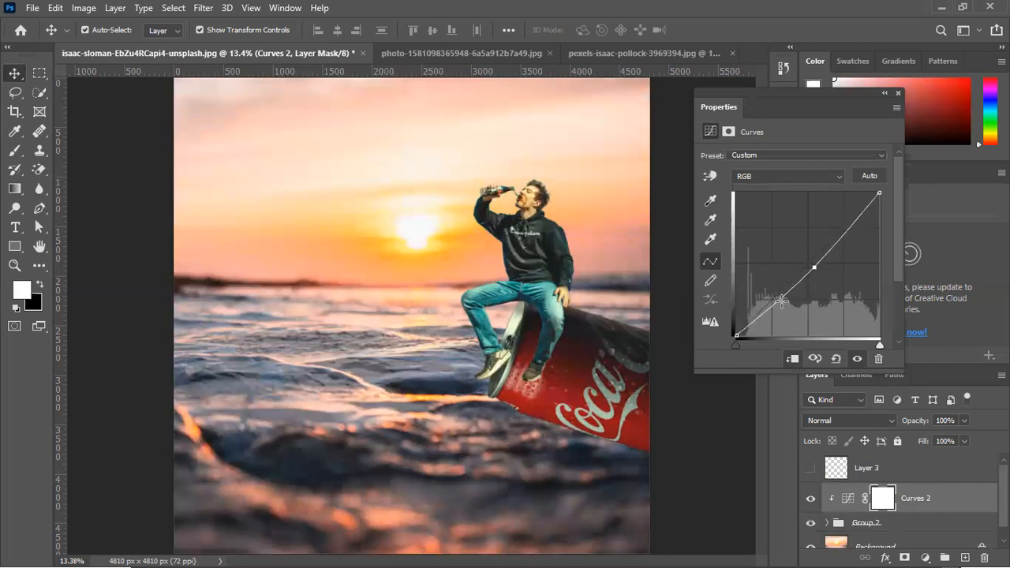
pyautogui.moveTo(816, 269); pyautogui.dragTo(818, 274)
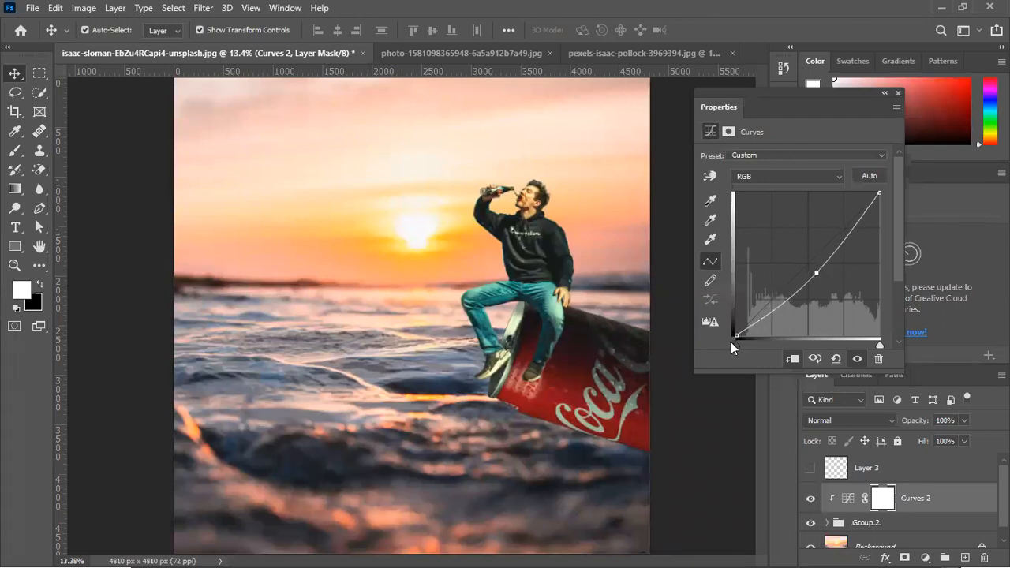
pyautogui.moveTo(738, 343)
pyautogui.mouseDown()
pyautogui.moveTo(758, 343)
pyautogui.moveTo(728, 343)
pyautogui.mouseUp()
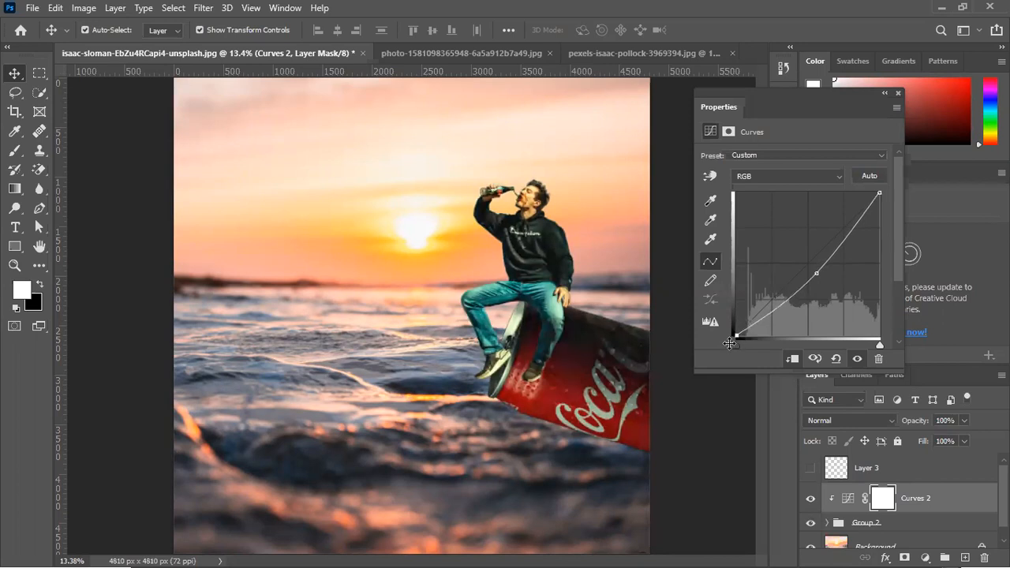
pyautogui.moveTo(877, 345)
pyautogui.mouseDown()
pyautogui.moveTo(865, 343)
pyautogui.moveTo(875, 344)
pyautogui.mouseUp()
pyautogui.click(898, 94)
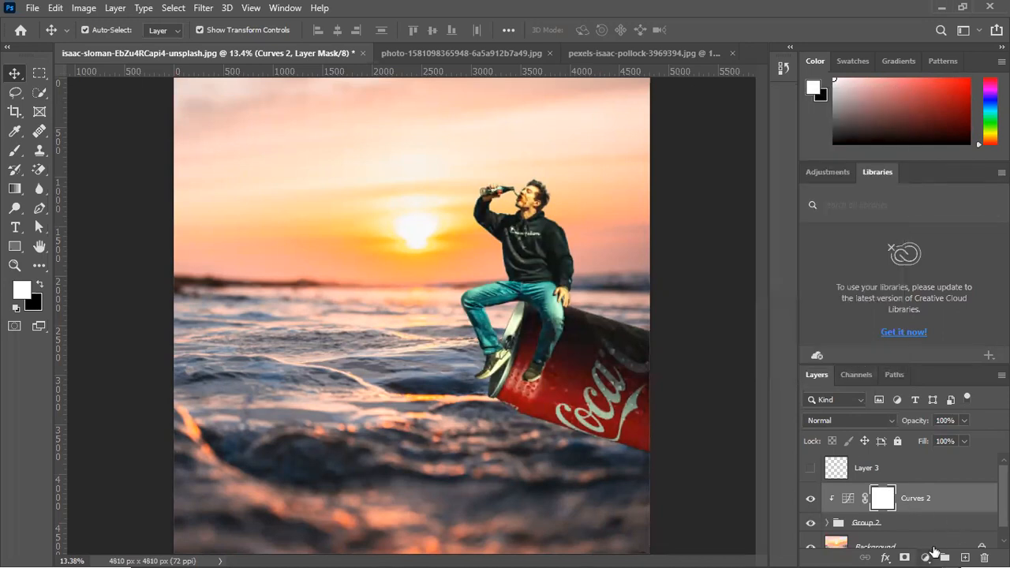
# Add a Color Lookup adjustment above Curves 2 and set its 3D LUT to LateSunset.3DL after trying 3Strip.look
pyautogui.click(926, 557)
pyautogui.click(923, 485)
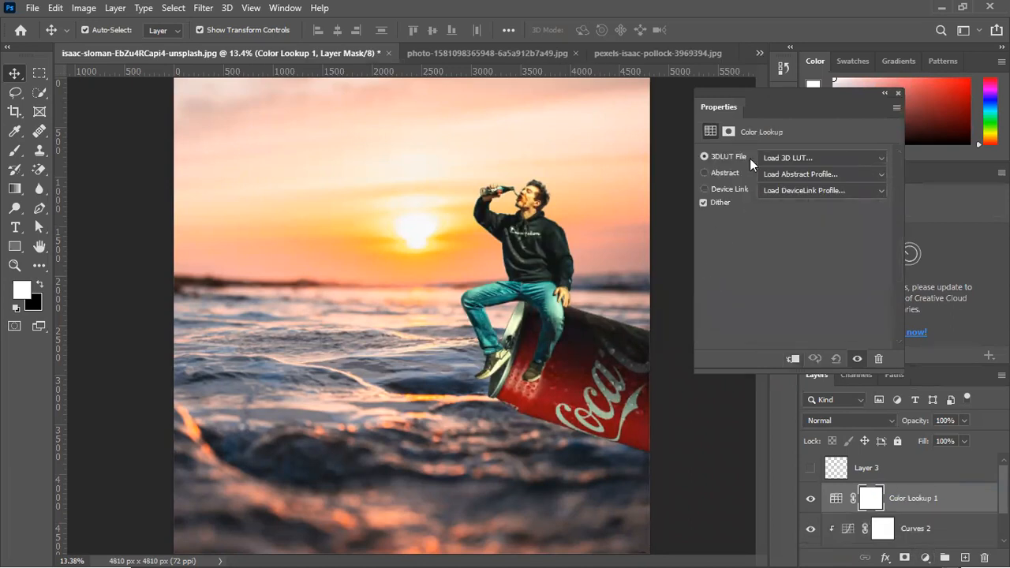
pyautogui.click(810, 154)
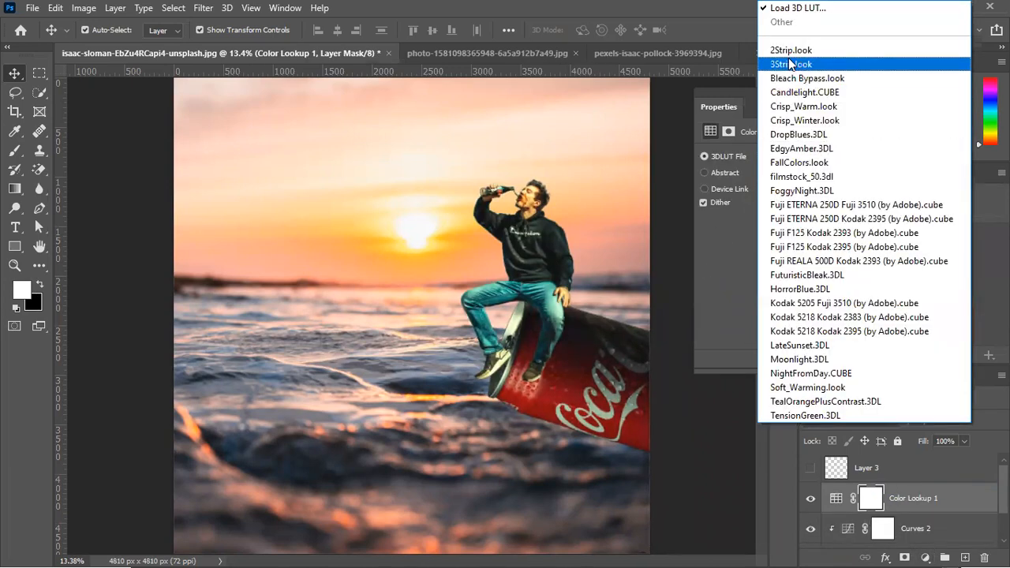
pyautogui.click(789, 61)
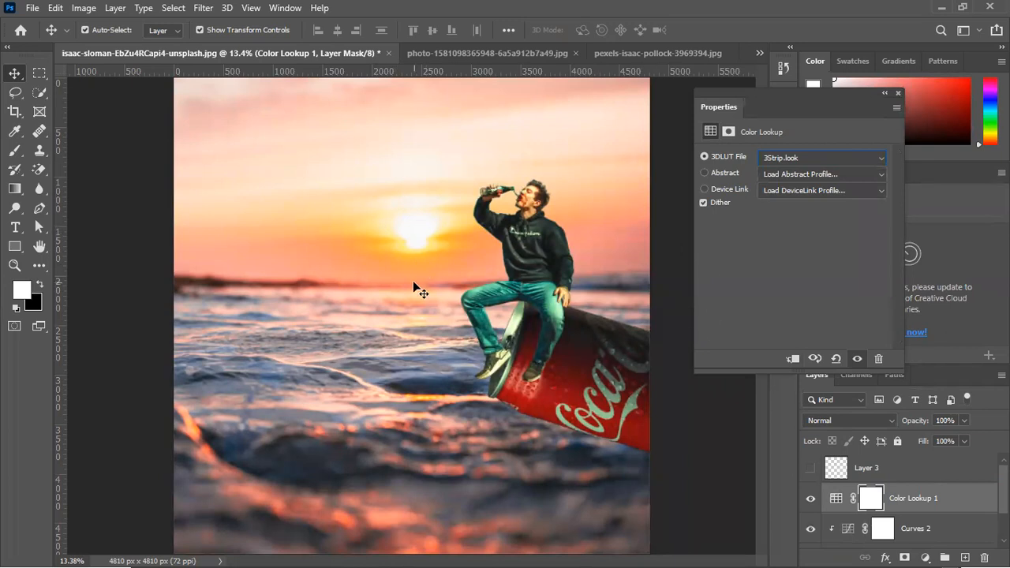
pyautogui.click(786, 158)
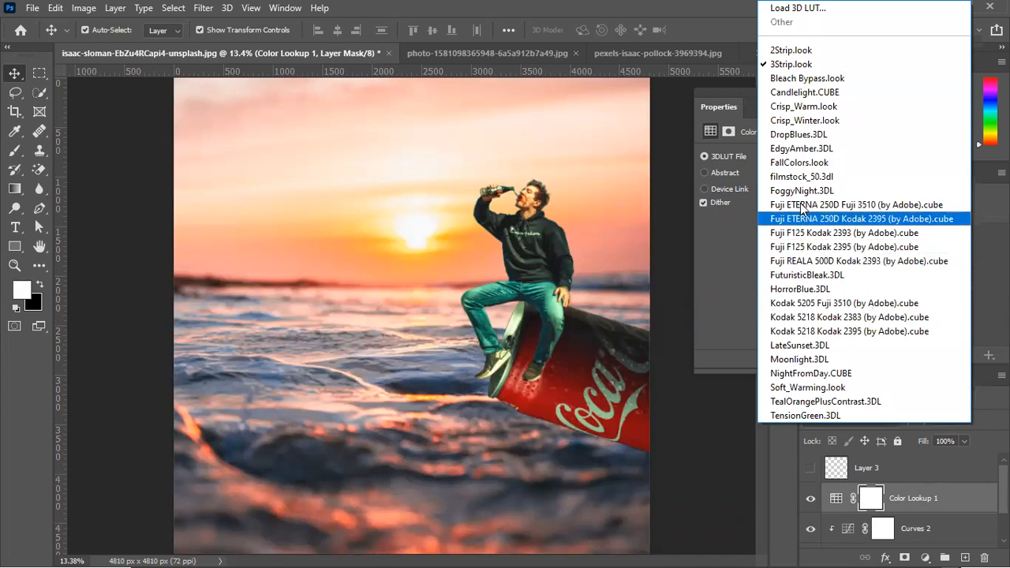
pyautogui.click(793, 347)
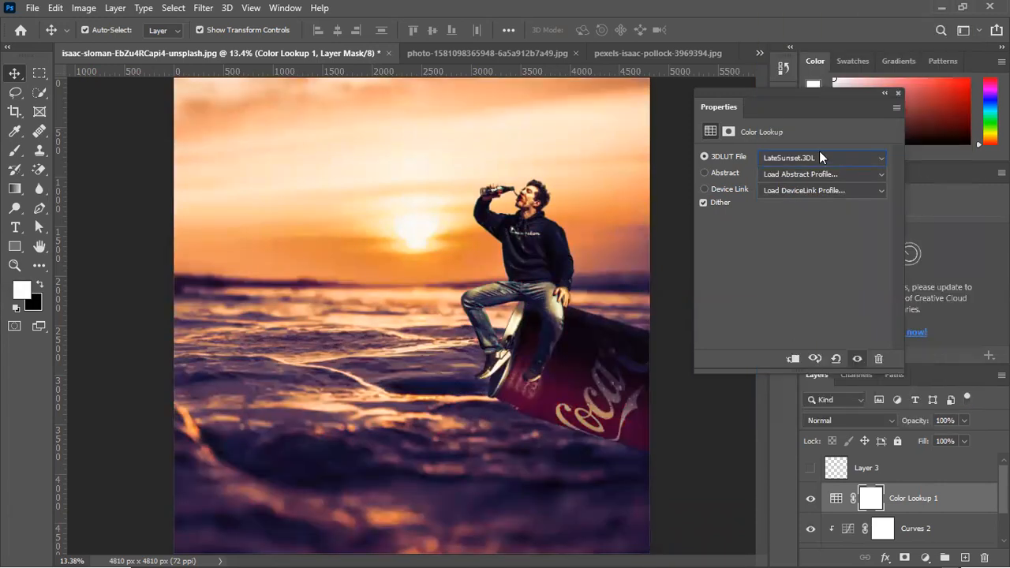
pyautogui.click(820, 154)
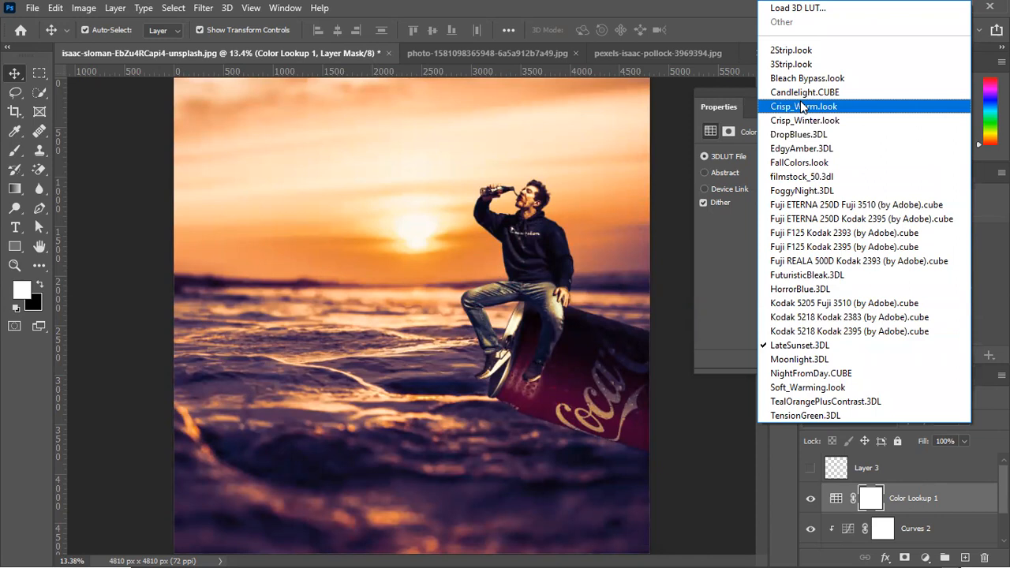
pyautogui.click(729, 92)
# Try the Lighter Color blend mode at 56% opacity on the Color Lookup 1 layer
pyautogui.click(863, 422)
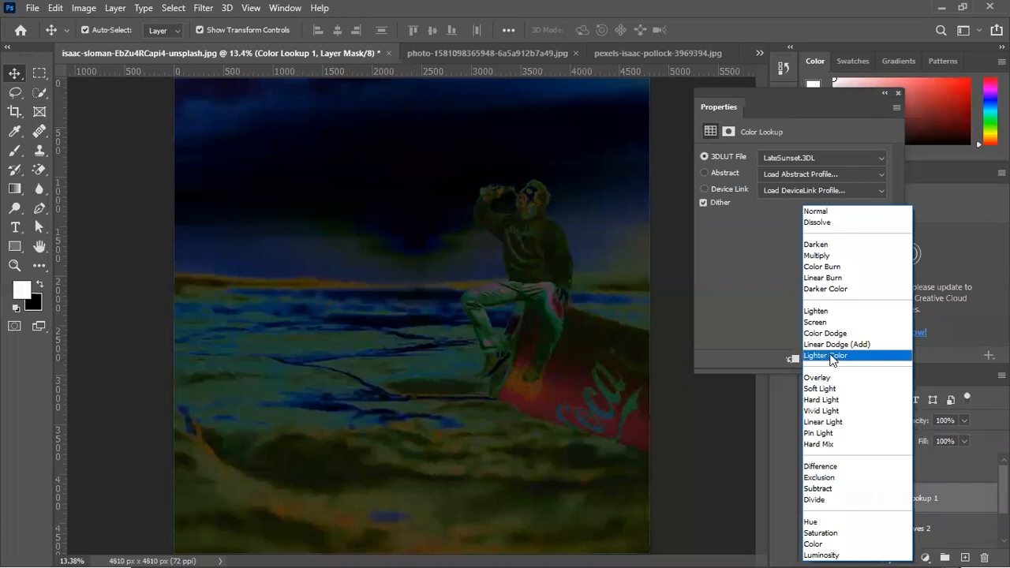
pyautogui.click(830, 356)
pyautogui.moveTo(919, 424)
pyautogui.mouseDown()
pyautogui.moveTo(894, 436)
pyautogui.moveTo(907, 425)
pyautogui.mouseUp()
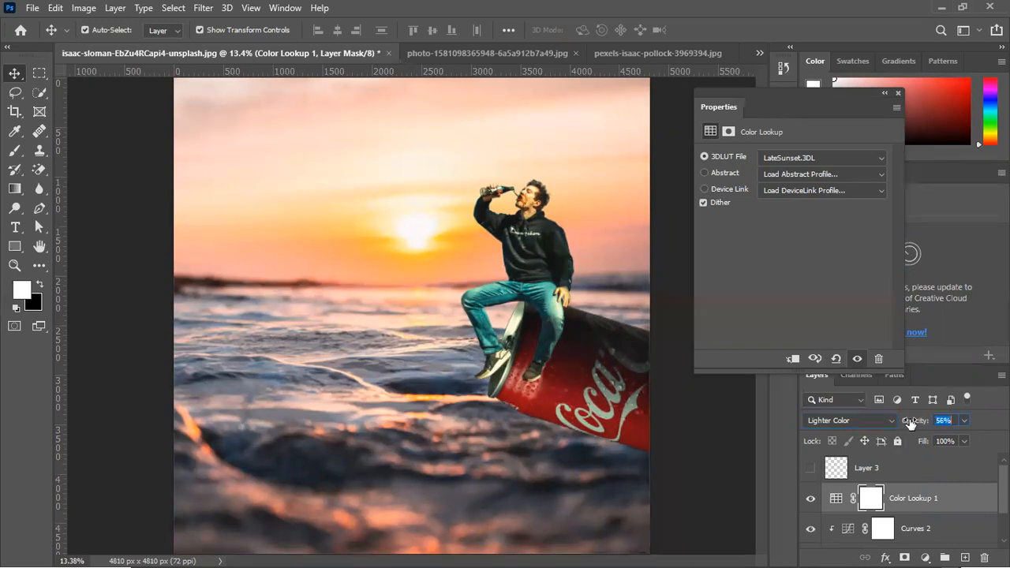
# Compare the composite with and without the Color Lookup 1 layer
pyautogui.click(810, 498)
pyautogui.click(810, 500)
pyautogui.click(810, 500)
pyautogui.click(810, 500)
pyautogui.click(810, 500)
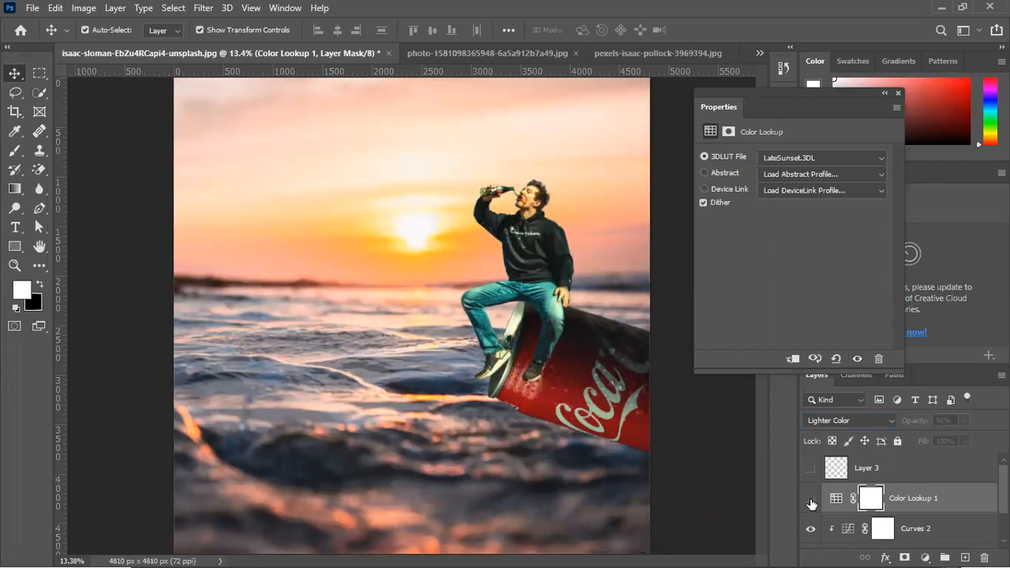
pyautogui.click(810, 500)
pyautogui.click(810, 500)
pyautogui.click(810, 500)
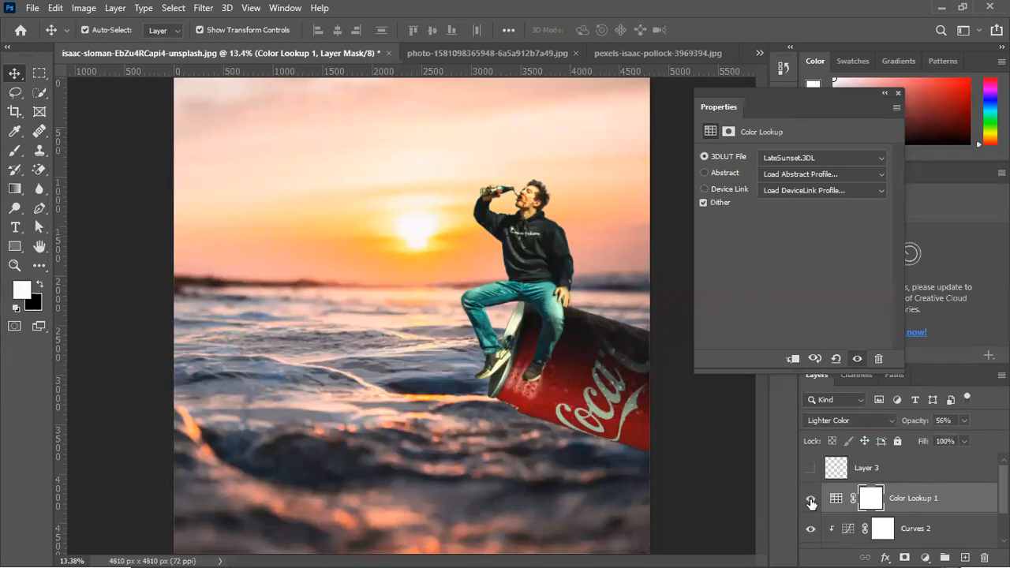
pyautogui.click(809, 500)
pyautogui.click(810, 500)
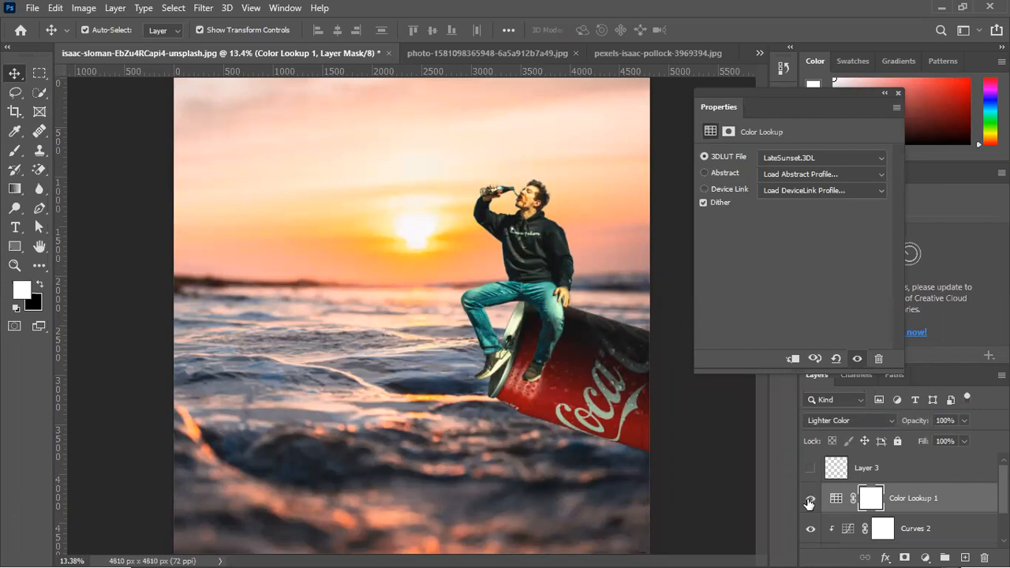
# Set Color Lookup 1 to the Multiply blend mode at 19% opacity and compare the composite with and without it
pyautogui.click(869, 419)
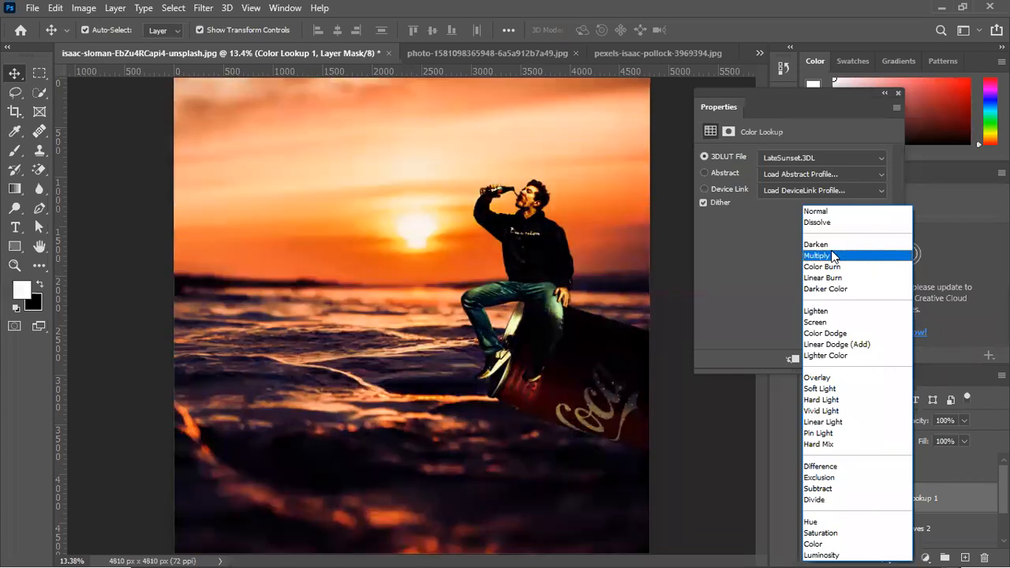
pyautogui.click(832, 256)
pyautogui.moveTo(915, 422); pyautogui.dragTo(835, 478)
pyautogui.click(812, 501)
pyautogui.click(811, 501)
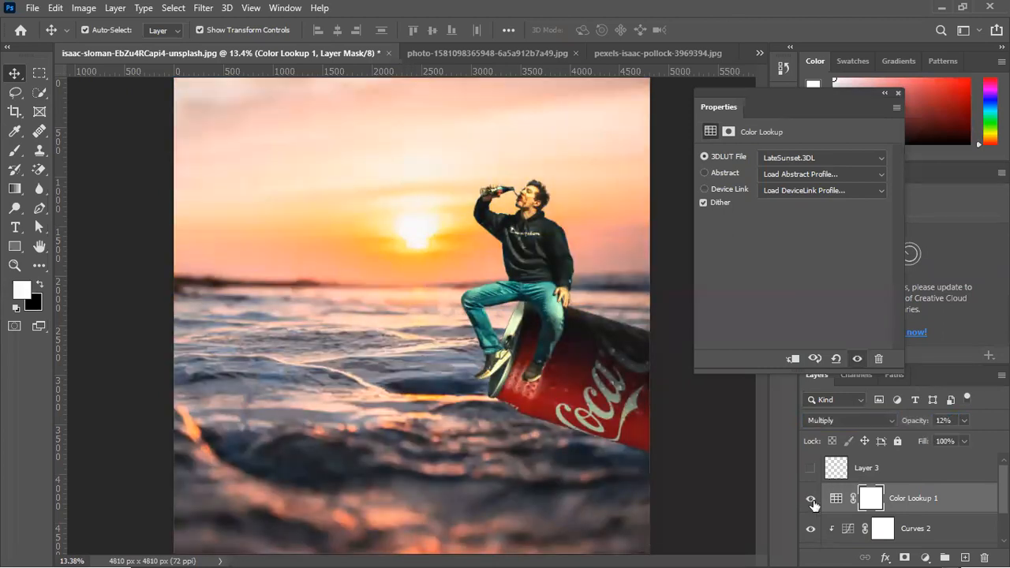
pyautogui.moveTo(907, 424)
pyautogui.mouseDown()
pyautogui.moveTo(917, 422)
pyautogui.moveTo(899, 426)
pyautogui.mouseUp()
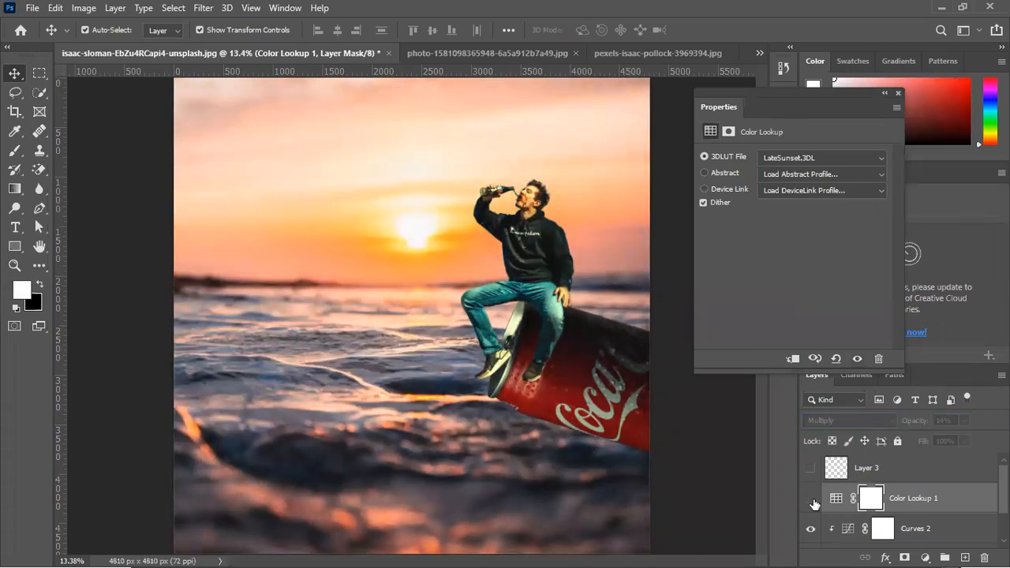
pyautogui.moveTo(908, 423); pyautogui.dragTo(912, 423)
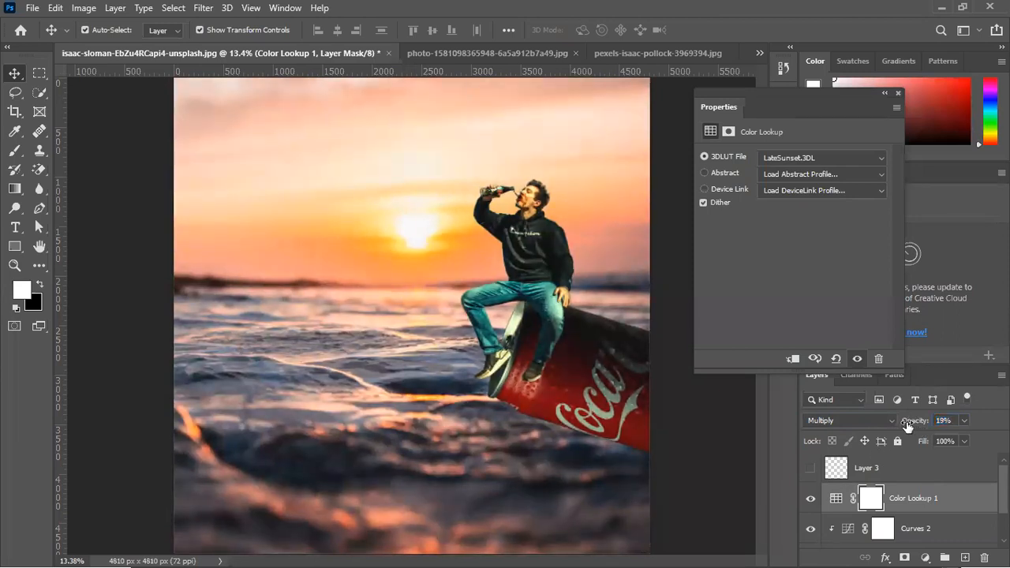
pyautogui.click(812, 500)
# Add a second Color Lookup adjustment and set its 3D LUT to 3Strip.look after trying Crisp_Warm.look and Crisp_Winter.look
pyautogui.click(925, 557)
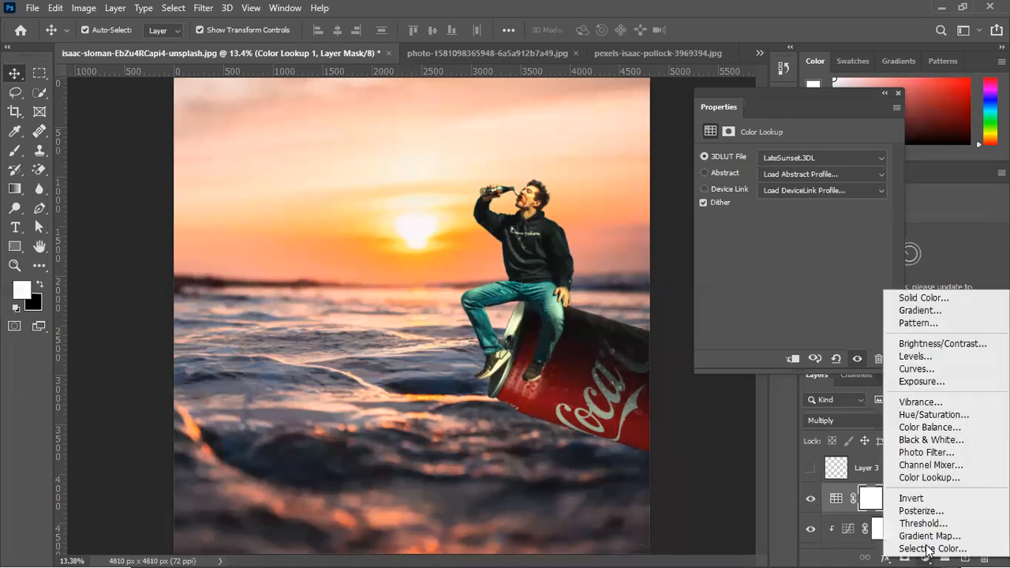
pyautogui.click(930, 478)
pyautogui.click(831, 160)
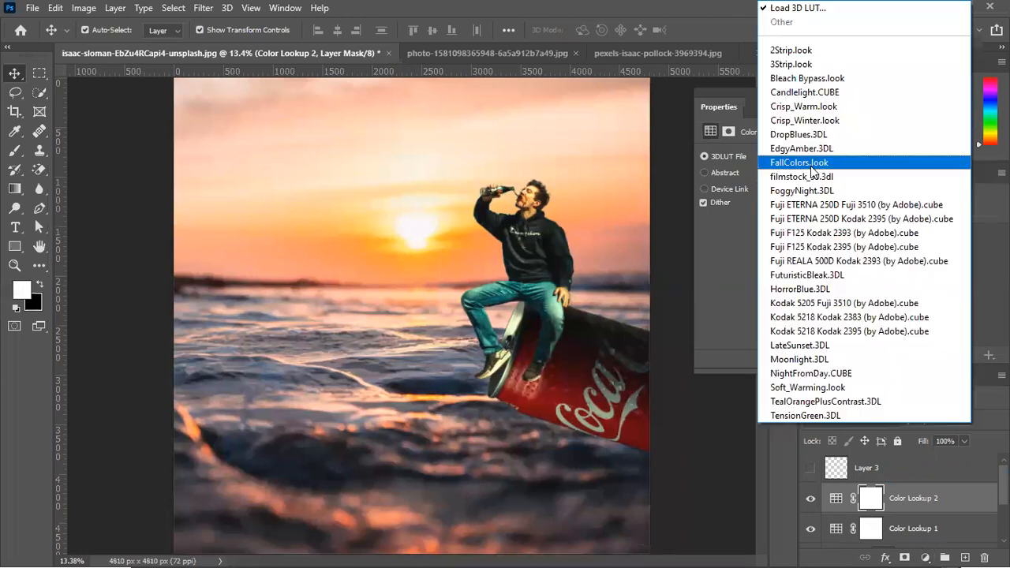
pyautogui.click(804, 106)
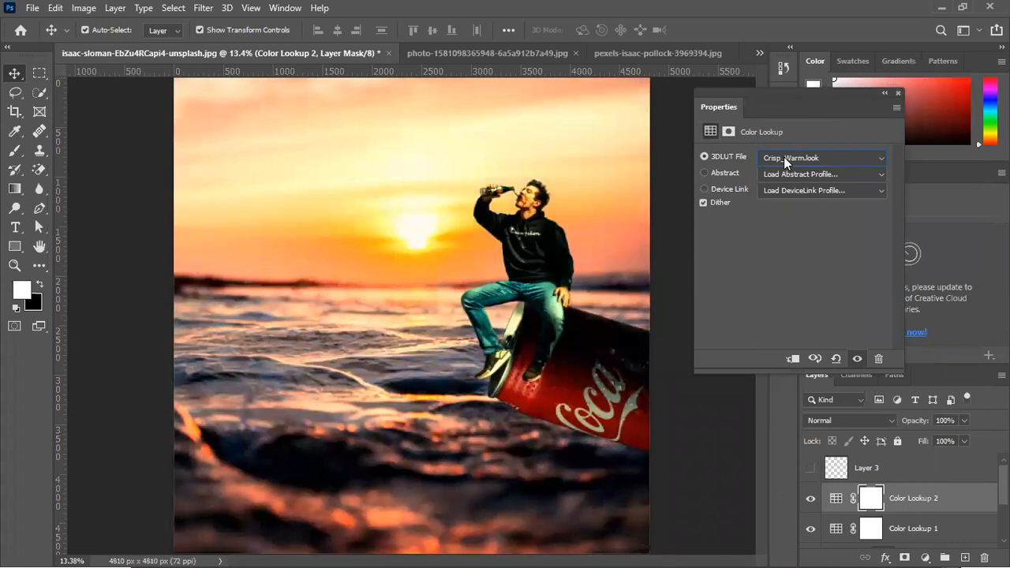
pyautogui.click(783, 157)
pyautogui.click(791, 120)
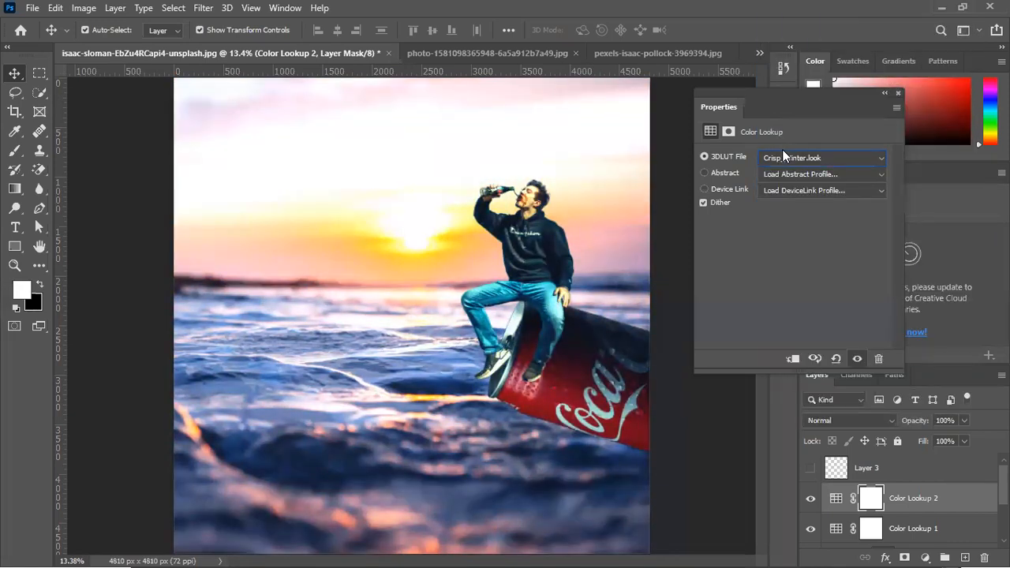
pyautogui.click(782, 149)
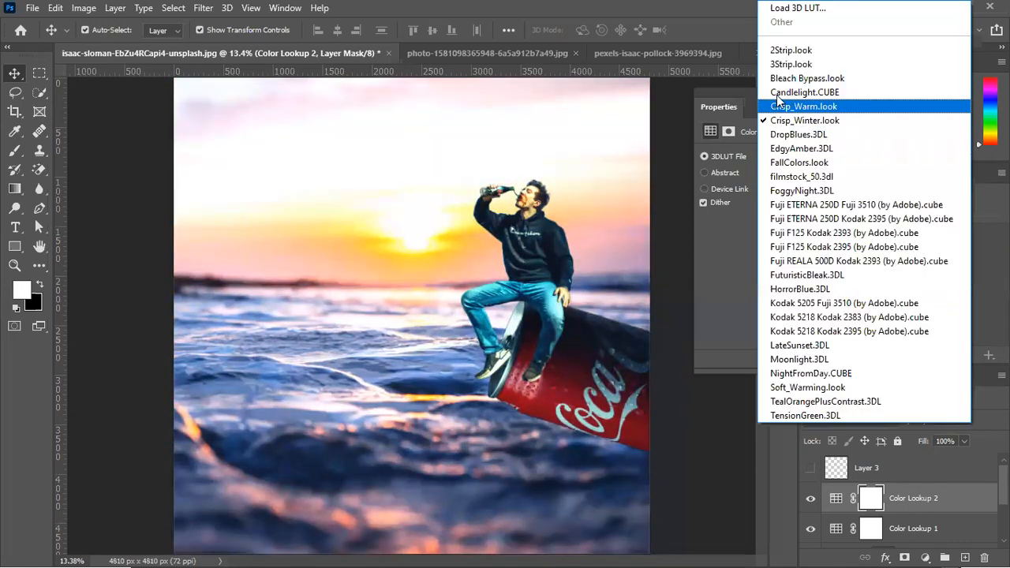
pyautogui.click(782, 65)
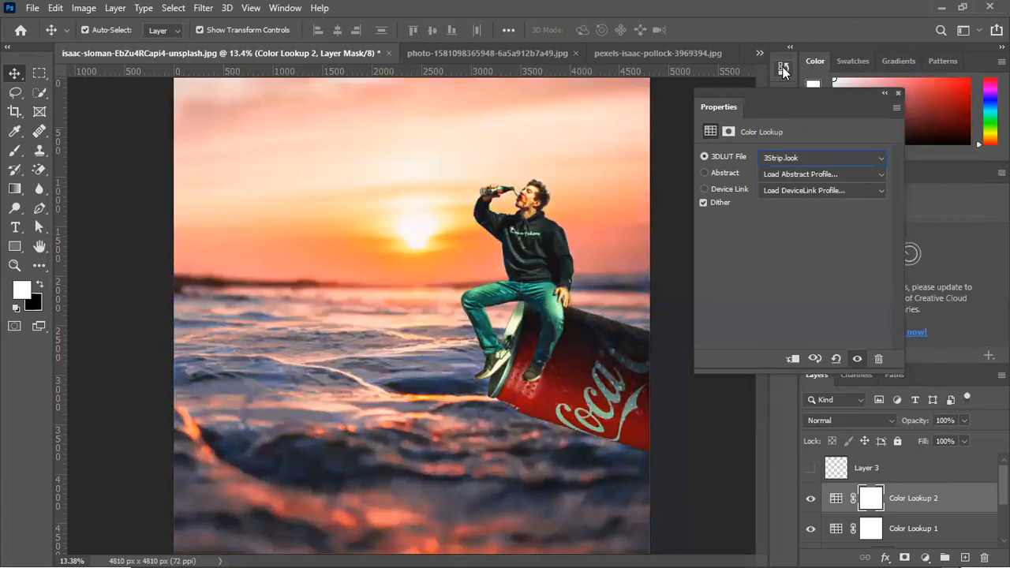
# Set the Color Lookup 2 layer to the Multiply blend mode at 20% opacity
pyautogui.click(868, 418)
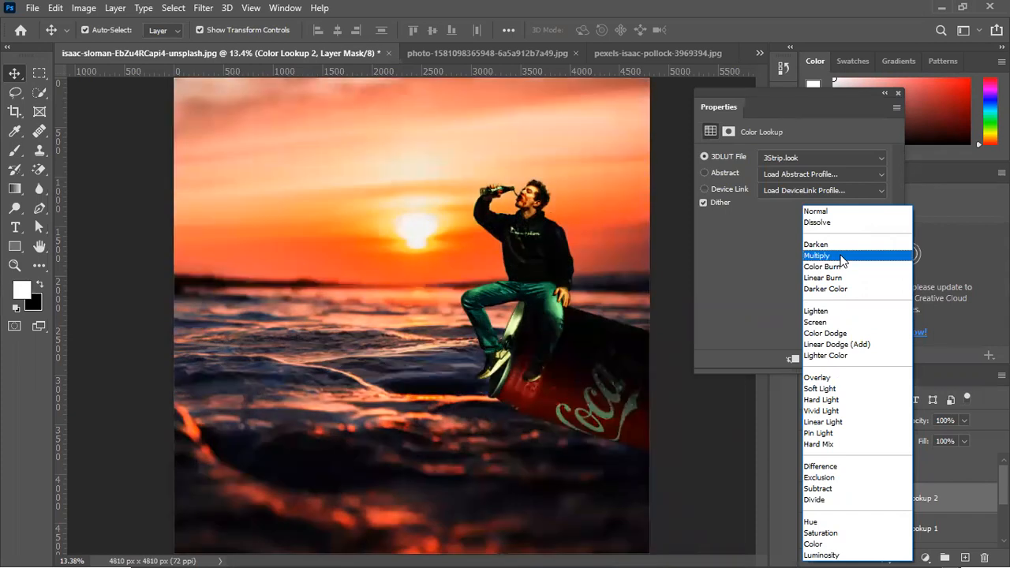
pyautogui.click(842, 258)
pyautogui.moveTo(922, 420); pyautogui.dragTo(865, 463)
pyautogui.moveTo(922, 426)
pyautogui.mouseDown()
pyautogui.moveTo(909, 424)
pyautogui.moveTo(920, 427)
pyautogui.mouseUp()
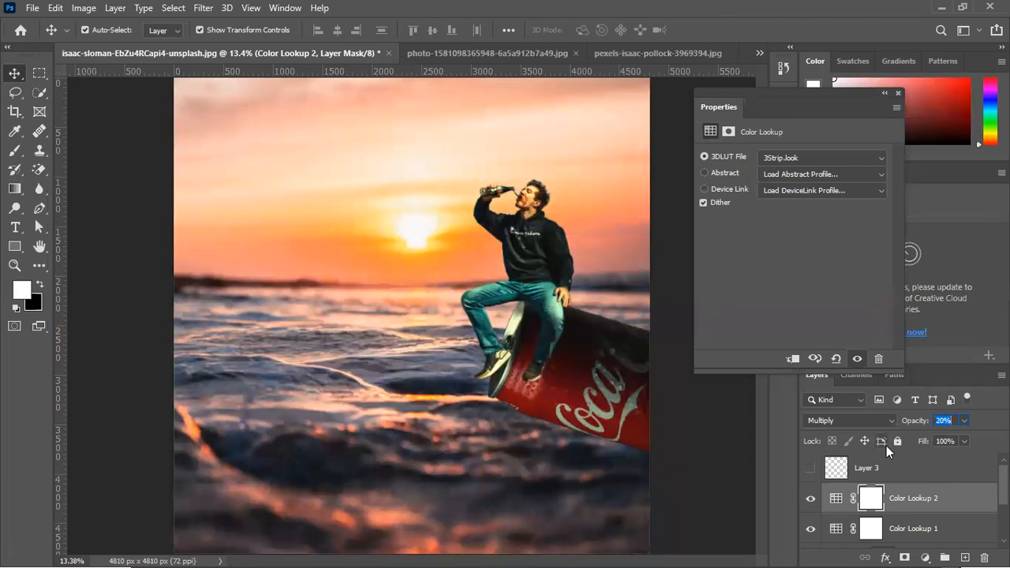
# Group both Color Lookups, Curves 2 and Group 2 together, and compare the image with and without the new group
pyautogui.scroll(-3, 897, 507)
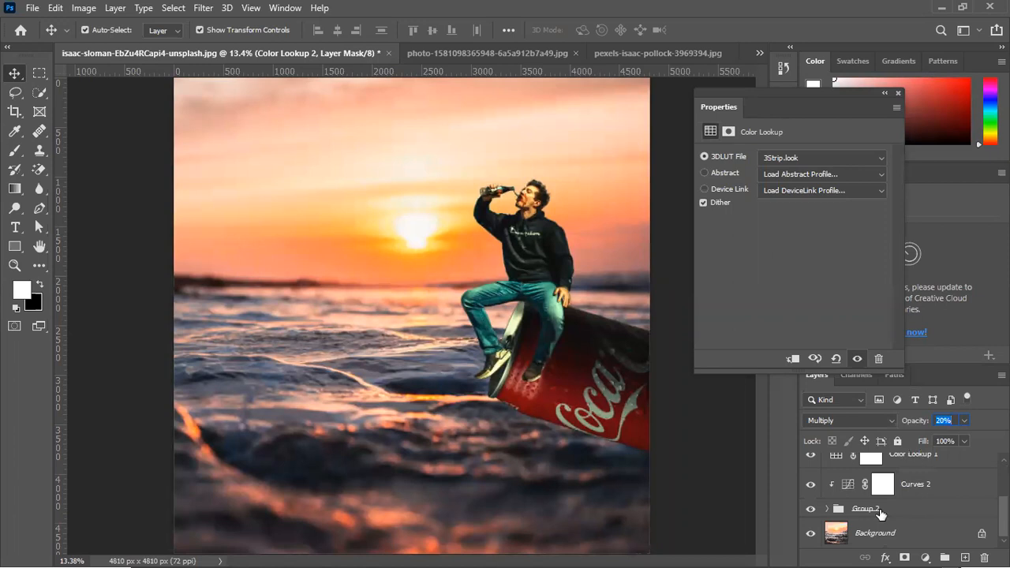
pyautogui.keyDown('shift'); pyautogui.click(881, 514); pyautogui.keyUp('shift')
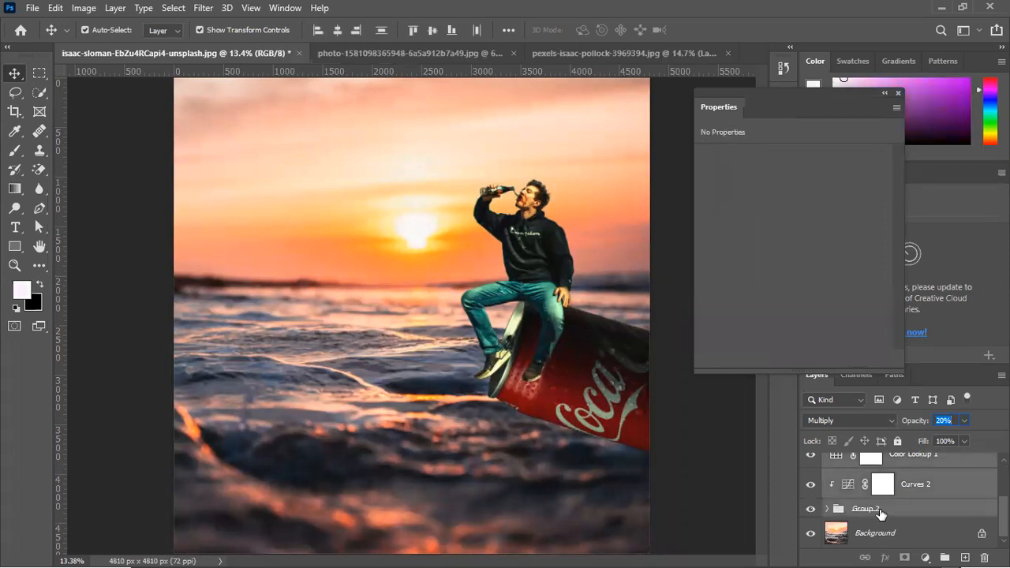
pyautogui.hotkey('ctrl', 'g')
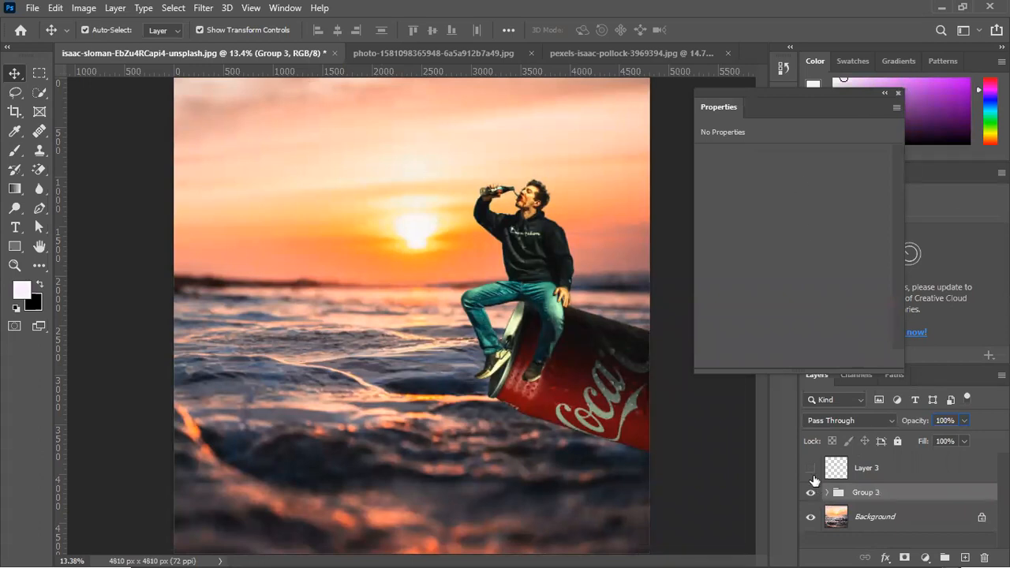
pyautogui.click(898, 91)
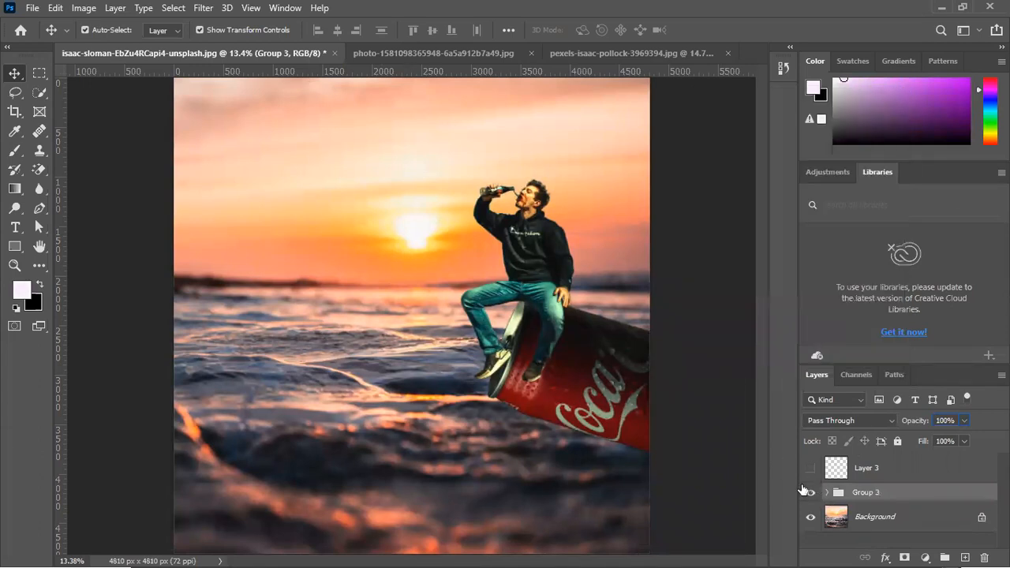
pyautogui.click(810, 493)
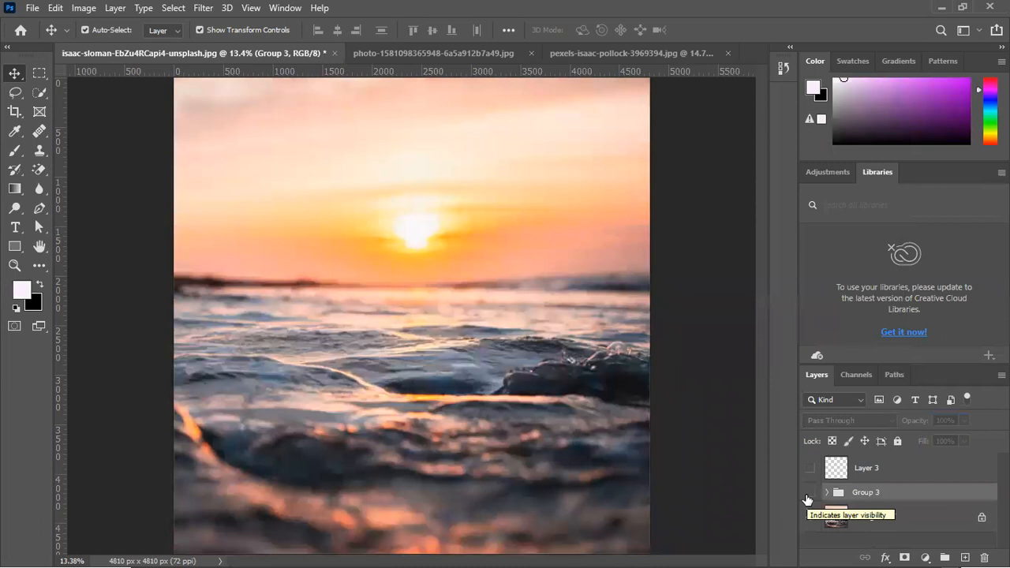
pyautogui.click(809, 496)
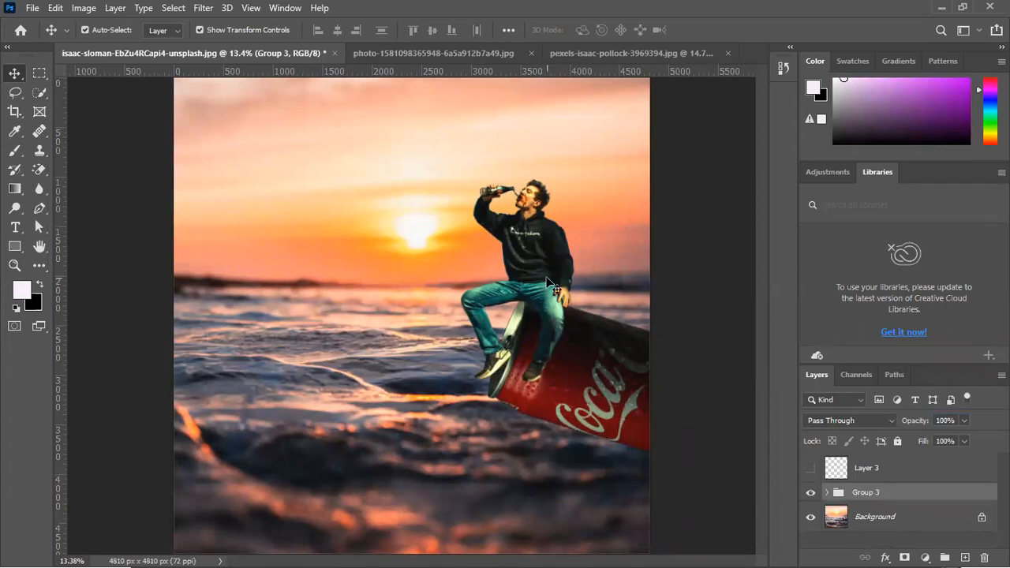
# Add an empty layer directly above Curves 1 copy, beneath the man's Layer 2, for the shoe shadows
pyautogui.scroll(5, 497, 394)
pyautogui.scroll(5, 491, 402)
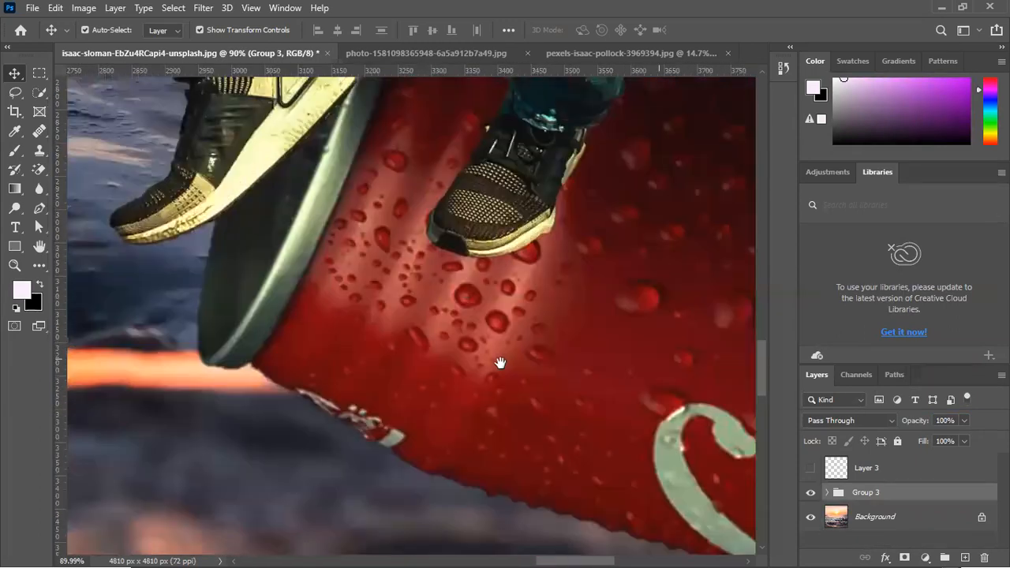
pyautogui.moveTo(500, 363); pyautogui.dragTo(473, 355)
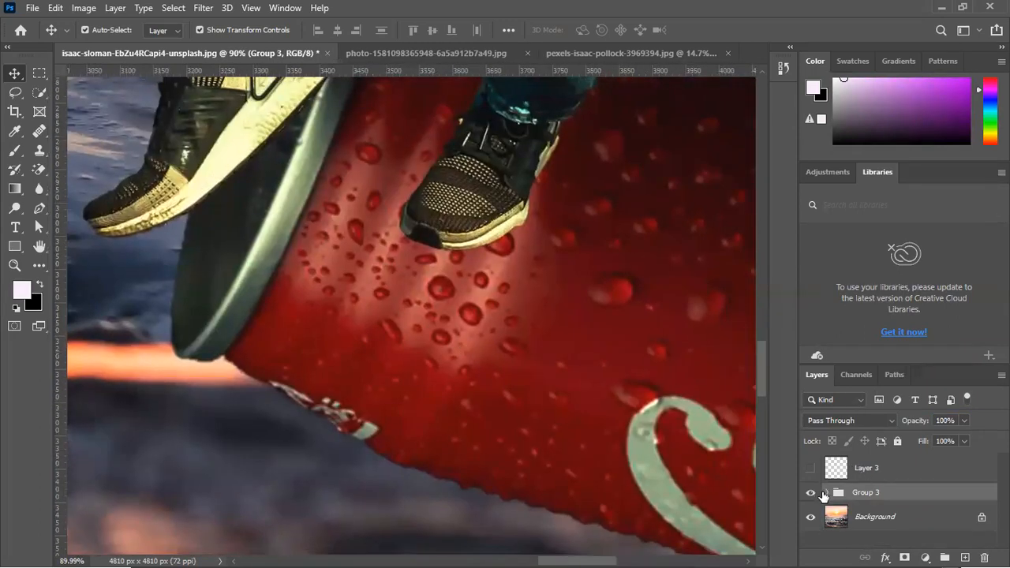
pyautogui.click(477, 158)
pyautogui.scroll(-2, 888, 502)
pyautogui.click(975, 513)
pyautogui.click(963, 550)
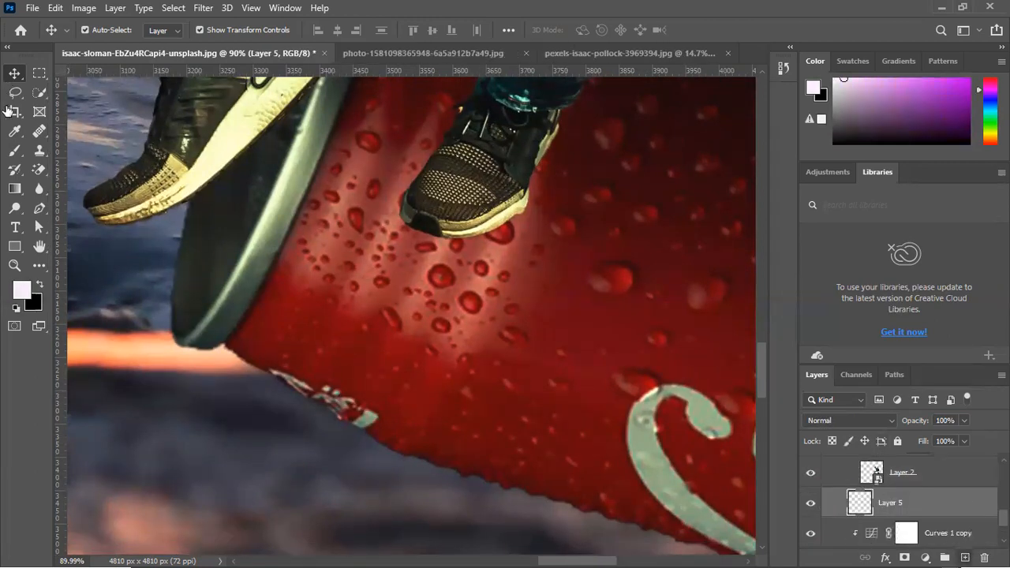
# Paint a soft black 70 px brush dab on the can's rim beside the sole of the man's raised shoe
pyautogui.click(15, 150)
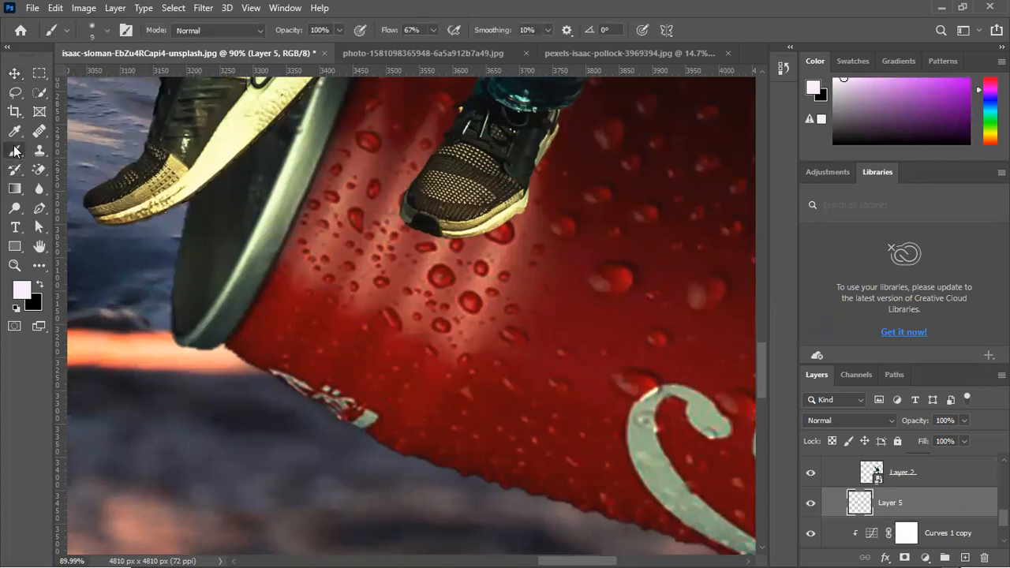
pyautogui.click(85, 155)
pyautogui.press('x')
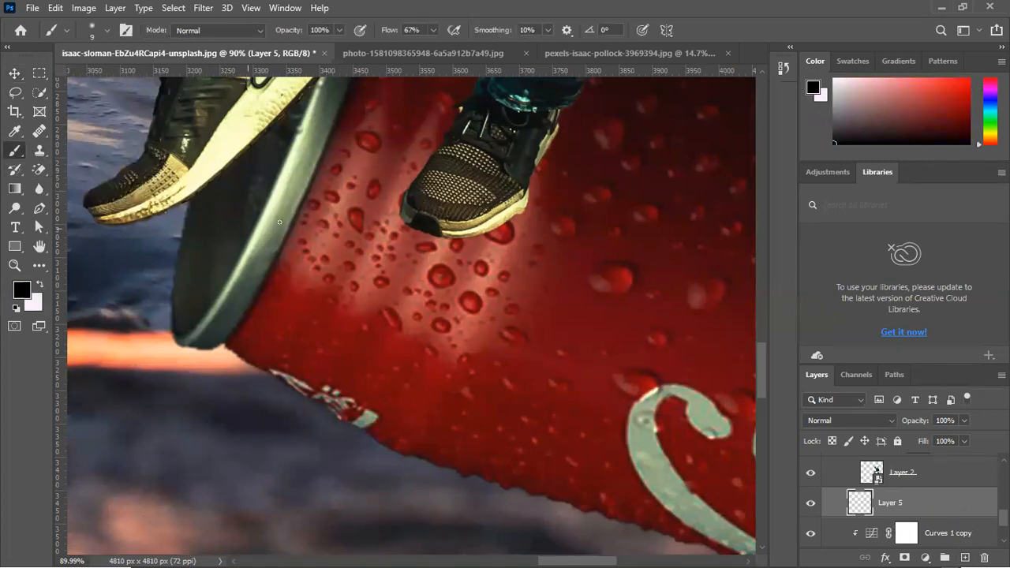
pyautogui.press(']')
pyautogui.press(']')
pyautogui.press(']')
pyautogui.press(']')
pyautogui.press(']')
pyautogui.press(']')
pyautogui.press(']')
pyautogui.scroll(2, 234, 202)
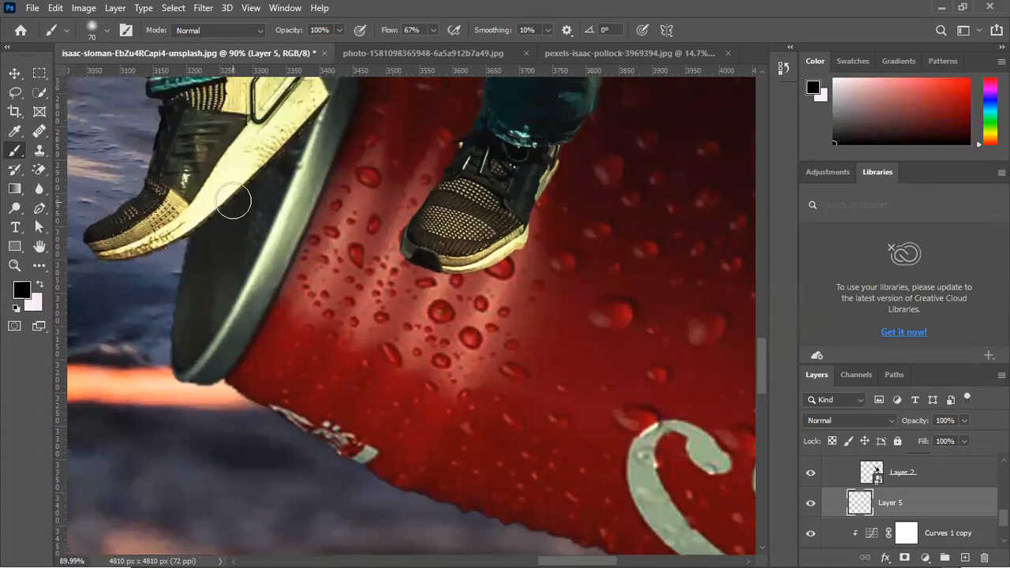
pyautogui.click(281, 164)
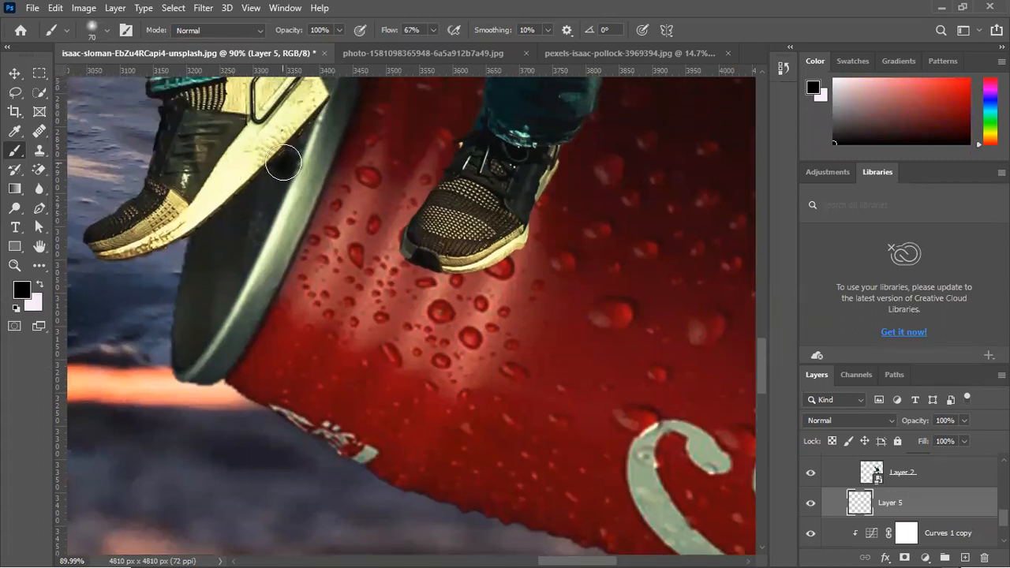
# Scale the black dab to about 220%, position it behind the raised shoe, and set Layer 5 to 66% opacity
pyautogui.click(14, 74)
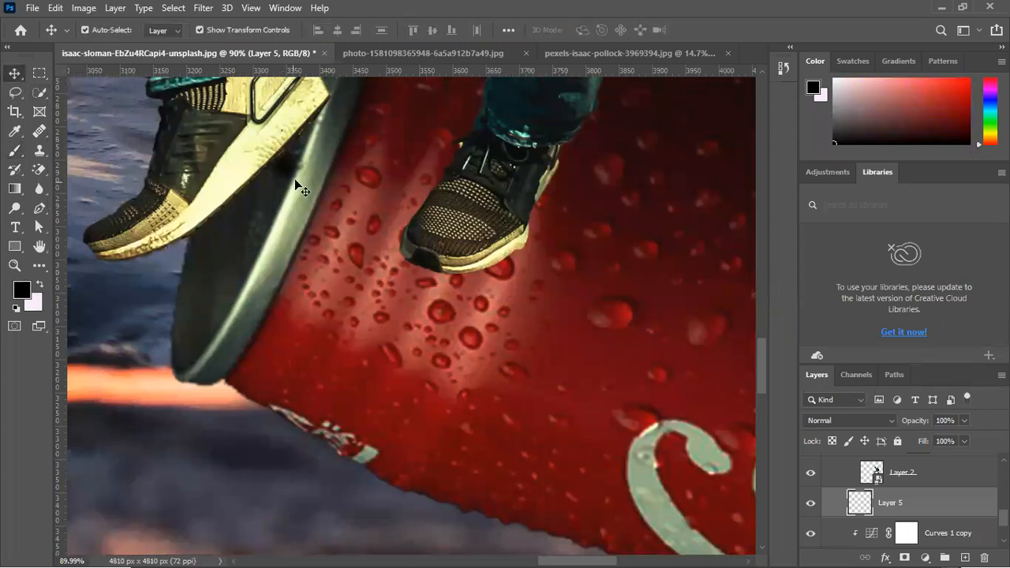
pyautogui.hotkey('ctrl', 't')
pyautogui.moveTo(255, 200)
pyautogui.mouseDown()
pyautogui.moveTo(162, 227)
pyautogui.moveTo(100, 264)
pyautogui.moveTo(126, 236)
pyautogui.moveTo(238, 204)
pyautogui.mouseUp()
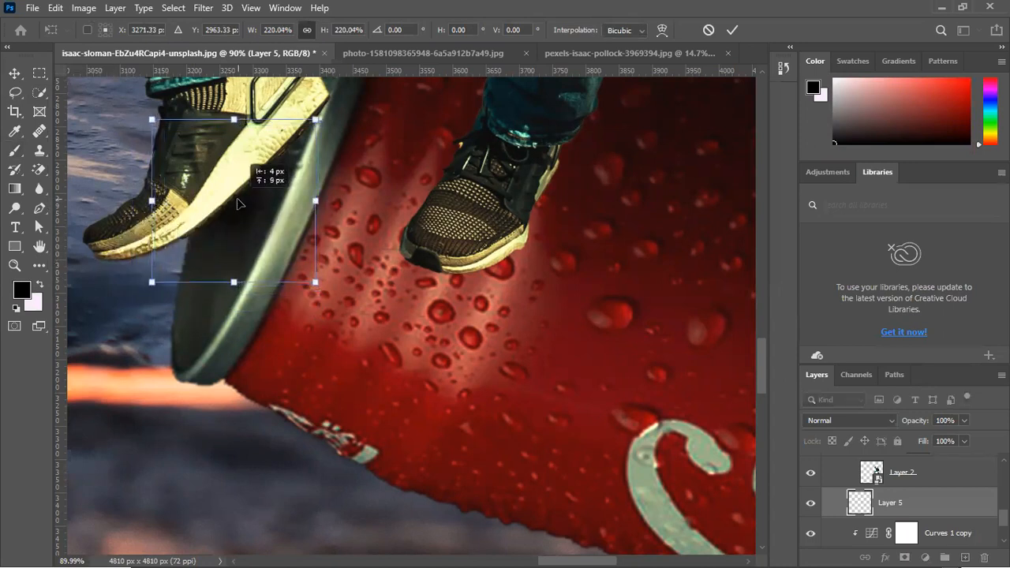
pyautogui.click(11, 76)
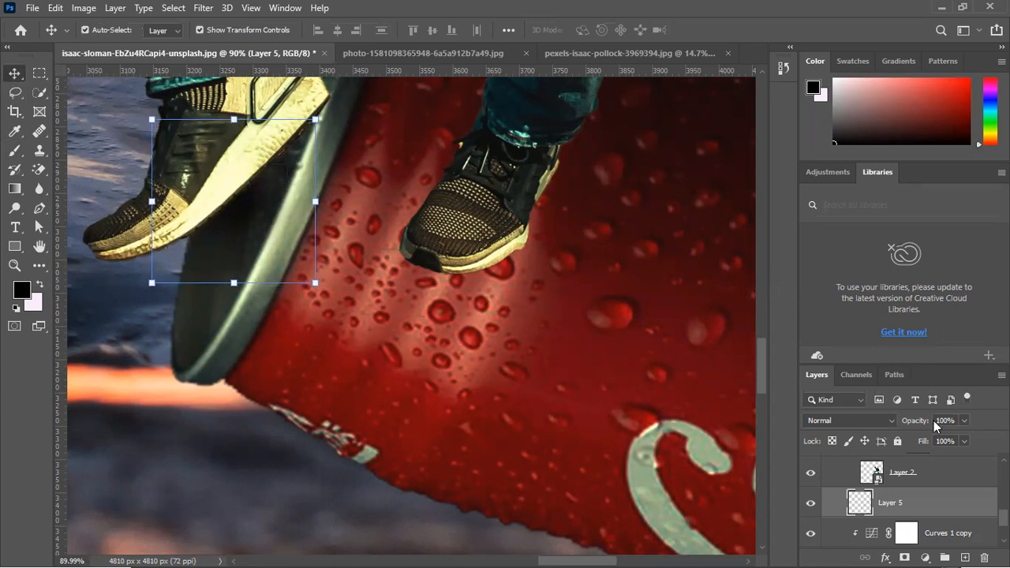
pyautogui.moveTo(916, 424); pyautogui.dragTo(890, 426)
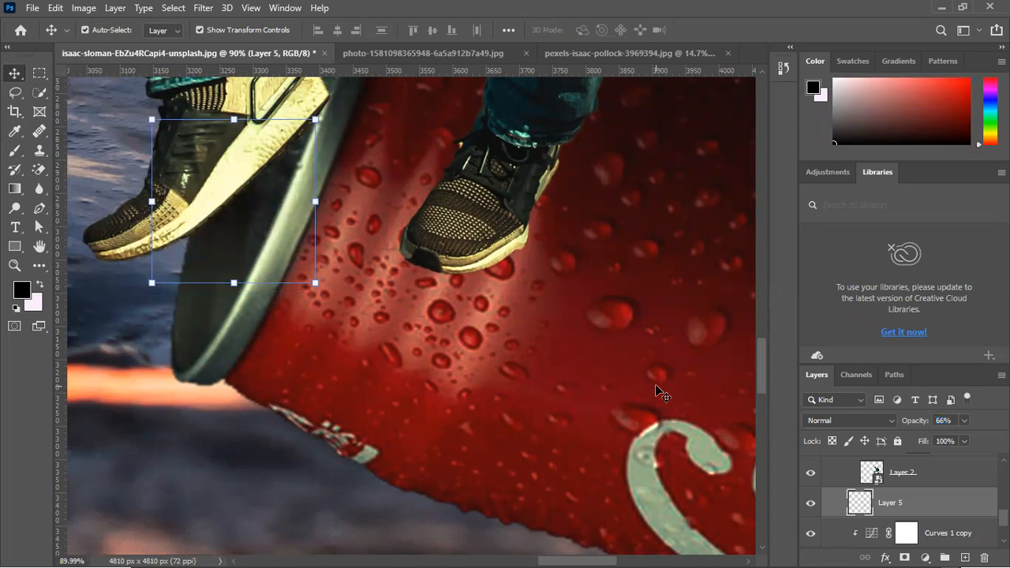
# Duplicate the shadow dab for the other shoe, then shrink, flatten and place the copy beneath its toe on the red can
pyautogui.click(382, 241)
pyautogui.moveTo(235, 205); pyautogui.dragTo(444, 261)
pyautogui.click(304, 478)
pyautogui.click(440, 280)
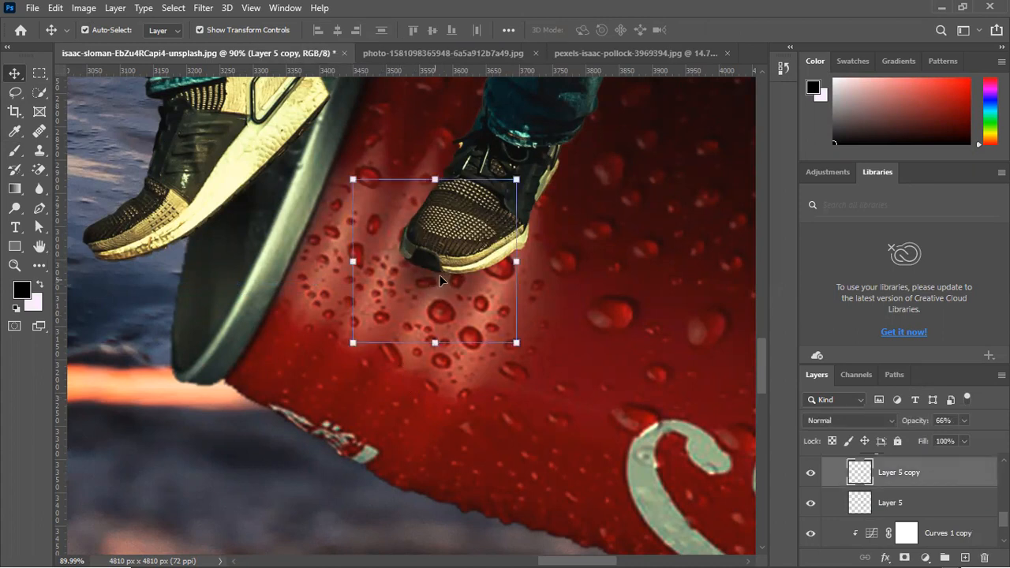
pyautogui.moveTo(515, 261); pyautogui.dragTo(476, 262)
pyautogui.moveTo(426, 291); pyautogui.dragTo(441, 287)
pyautogui.moveTo(455, 197); pyautogui.dragTo(470, 206)
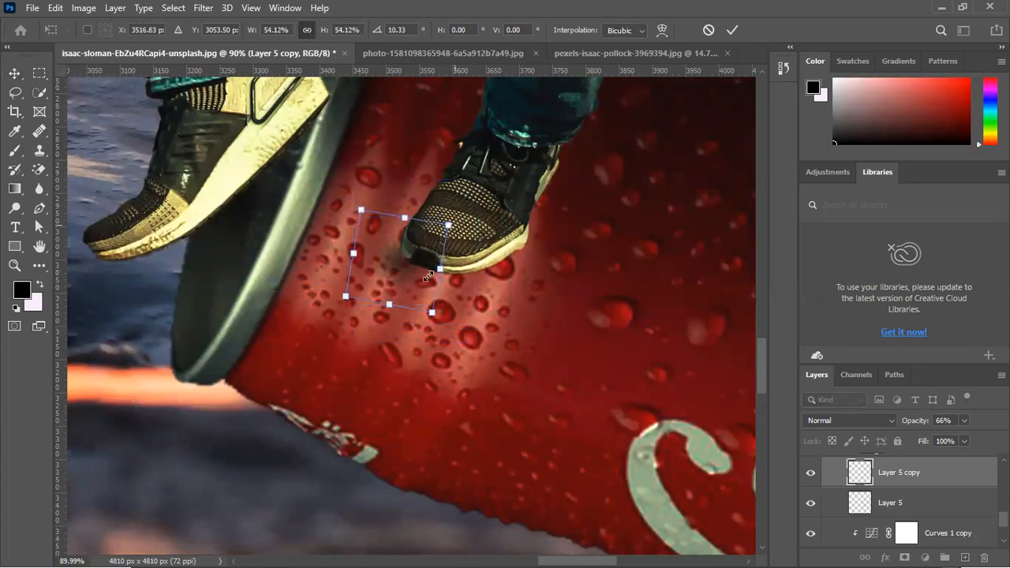
pyautogui.moveTo(438, 270); pyautogui.dragTo(424, 266)
pyautogui.moveTo(426, 309); pyautogui.dragTo(402, 317)
pyautogui.moveTo(383, 273); pyautogui.dragTo(530, 299)
pyautogui.moveTo(461, 289); pyautogui.dragTo(442, 277)
pyautogui.press('Return')
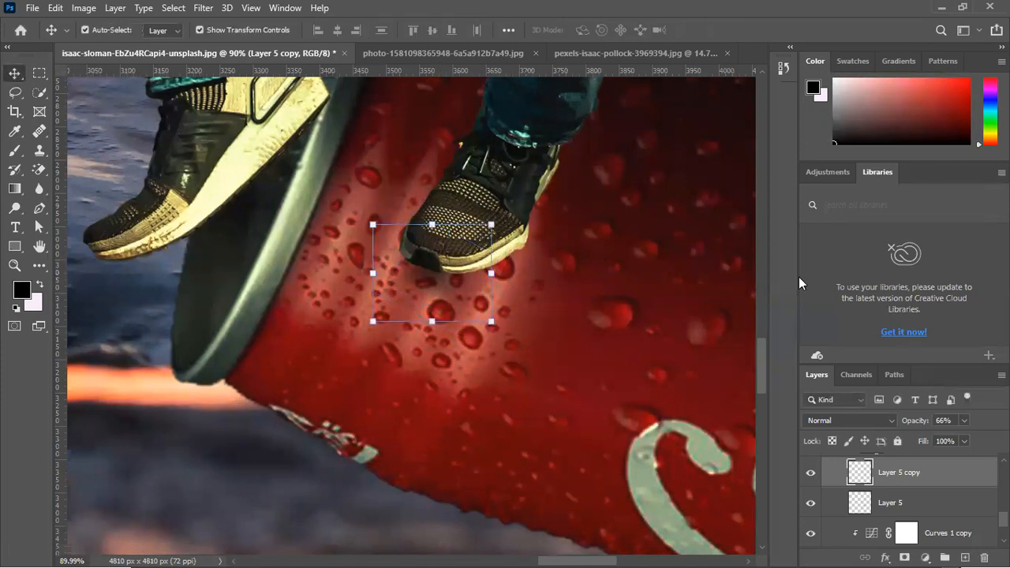
# Set the Layer 5 copy shadow to 75% opacity and nudge it five steps up and one step right
pyautogui.moveTo(922, 426); pyautogui.dragTo(929, 426)
pyautogui.press('Up')
pyautogui.press('Up')
pyautogui.press('Up')
pyautogui.press('Up')
pyautogui.press('Up')
pyautogui.press('Up')
pyautogui.press('Up')
pyautogui.press('Right')
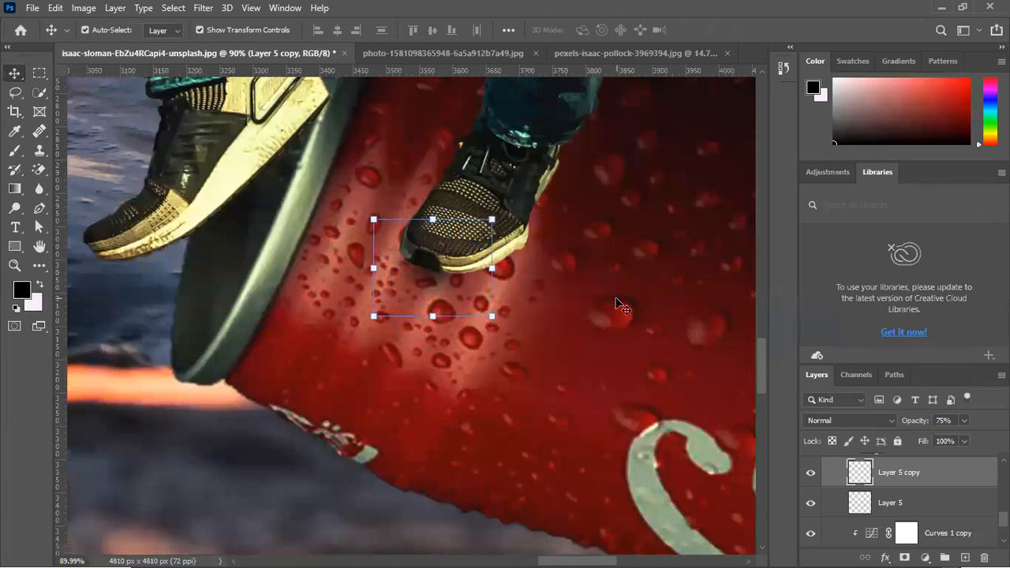
# Select the Coca-Cola can's Layer 1 and inspect the whole can with the shoe shadows against the water
pyautogui.click(616, 309)
pyautogui.scroll(-5, 615, 311)
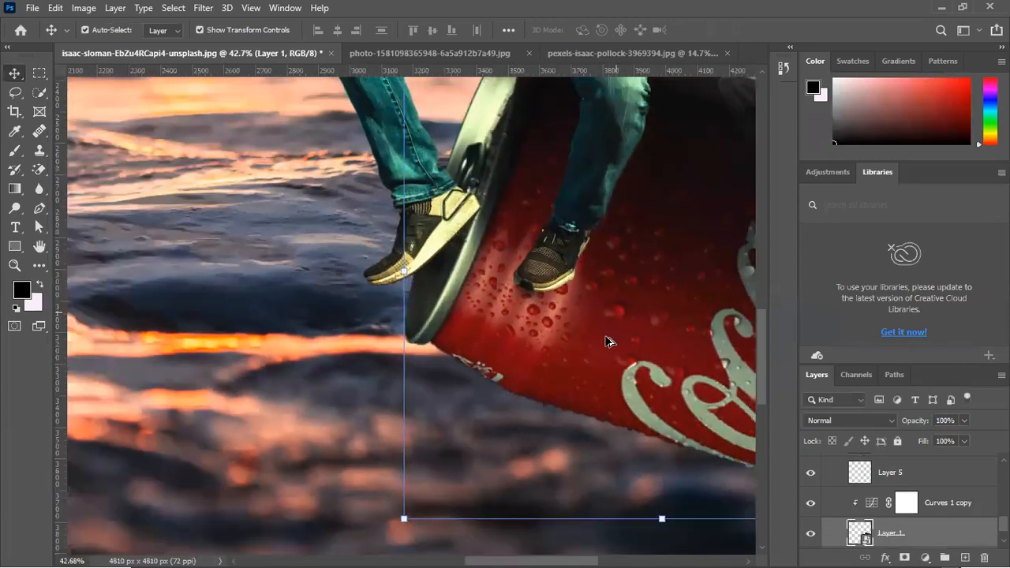
pyautogui.scroll(-2, 688, 382)
pyautogui.scroll(3, 760, 423)
pyautogui.moveTo(713, 403); pyautogui.dragTo(576, 345)
pyautogui.scroll(4, 610, 385)
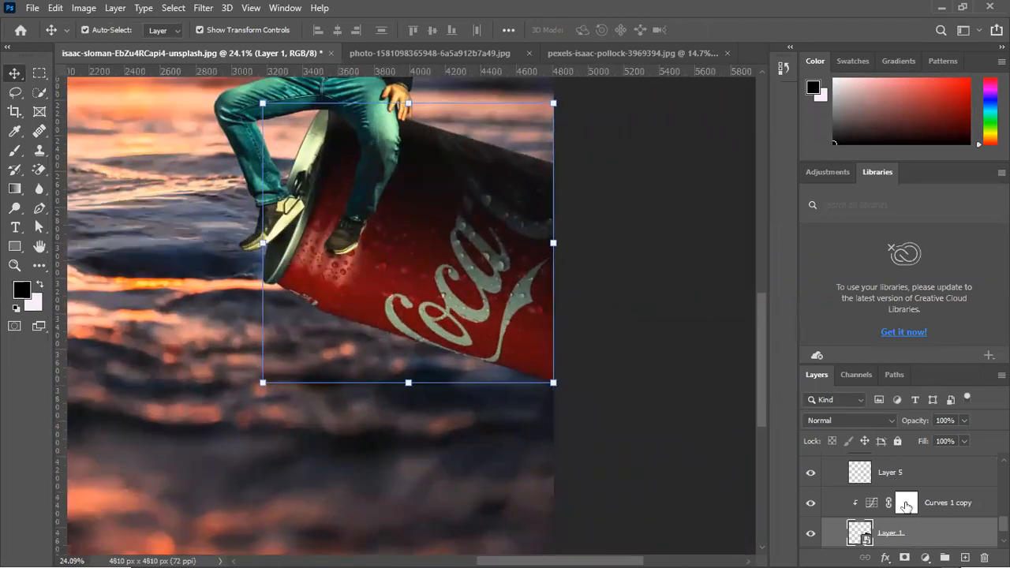
# Check which element Layer 1 holds by hiding and reshowing it, and add a layer mask to this Coca-Cola can layer
pyautogui.scroll(-1, 912, 519)
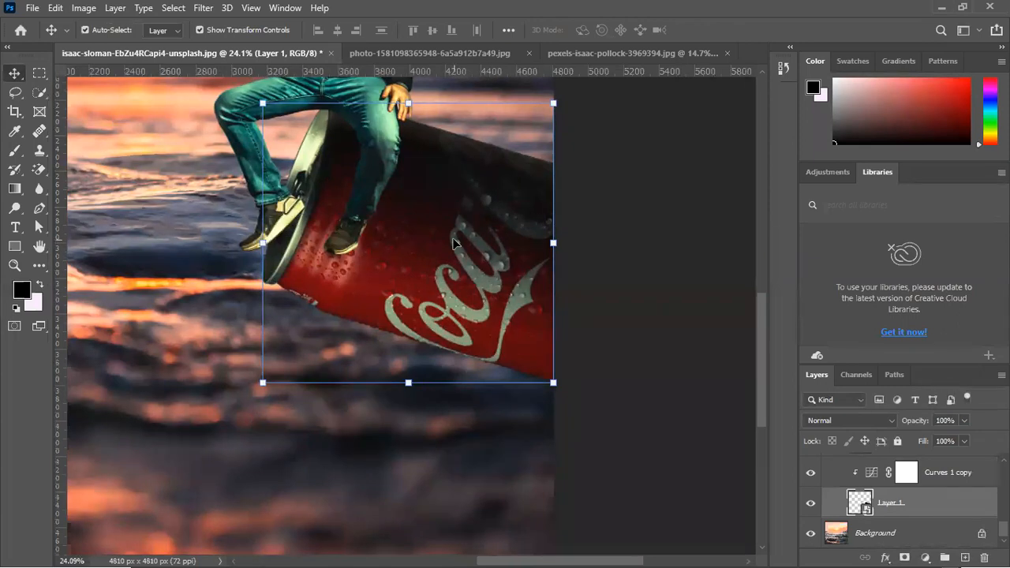
pyautogui.scroll(1, 907, 527)
pyautogui.scroll(-1, 844, 513)
pyautogui.click(810, 502)
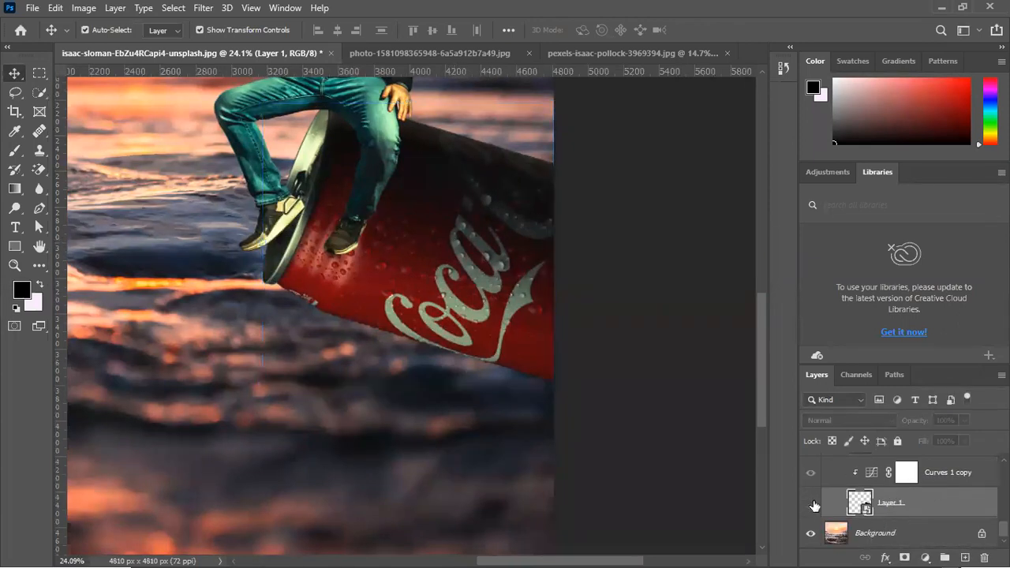
pyautogui.click(811, 504)
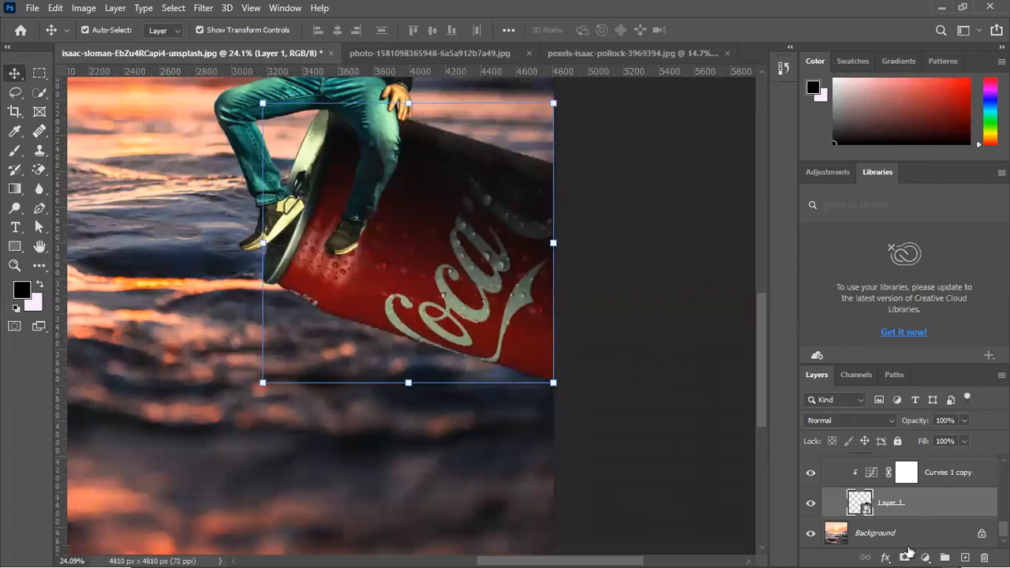
pyautogui.click(904, 557)
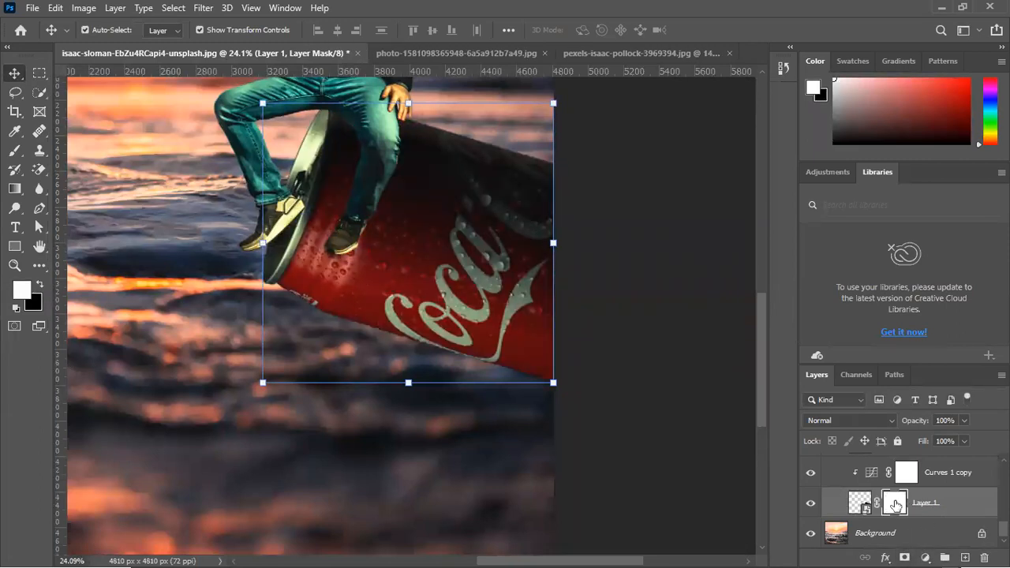
# Ready a black 500 px brush for painting on the can's layer mask
pyautogui.click(15, 151)
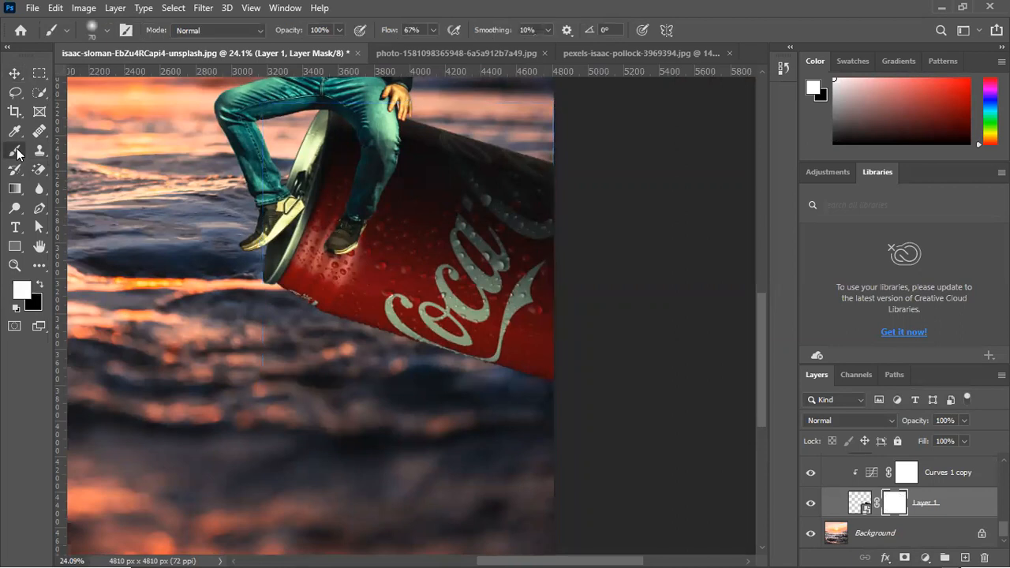
pyautogui.click(41, 286)
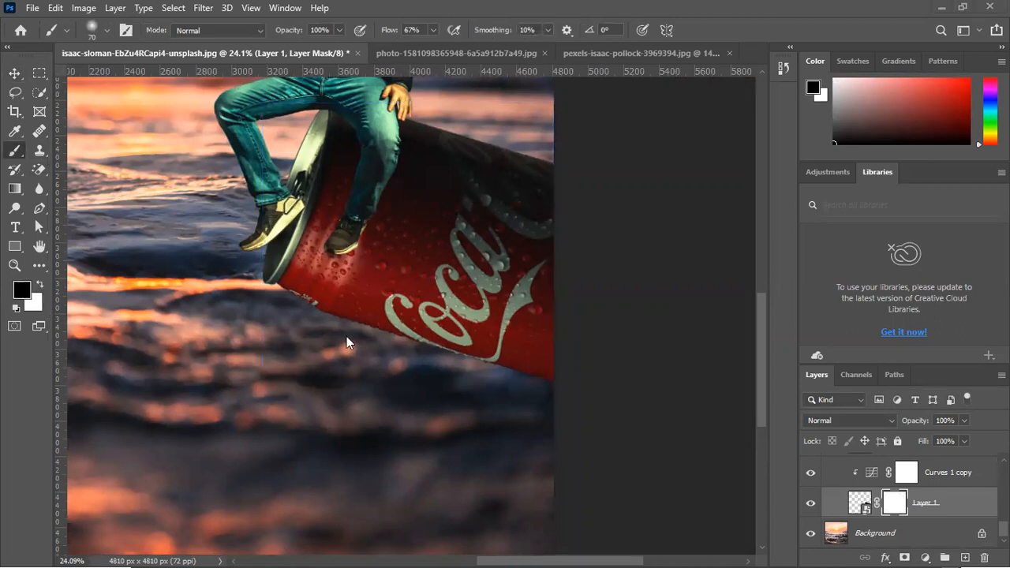
pyautogui.press(']')
pyautogui.press(']')
pyautogui.press(']')
pyautogui.press(']')
pyautogui.press(']')
pyautogui.press(']')
pyautogui.press(']')
pyautogui.press(']')
pyautogui.press(']')
pyautogui.press(']')
pyautogui.press(']')
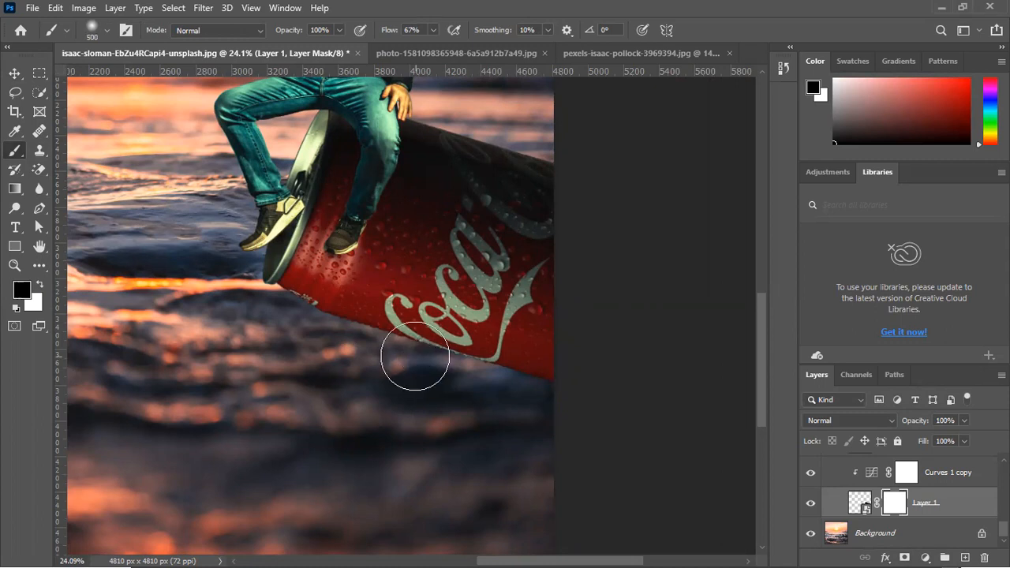
# Undo the trial mask stroke, set the brush flow to 13%, and fade the can's lower part into the waves
pyautogui.moveTo(552, 392)
pyautogui.mouseDown()
pyautogui.moveTo(316, 361)
pyautogui.moveTo(382, 354)
pyautogui.mouseUp()
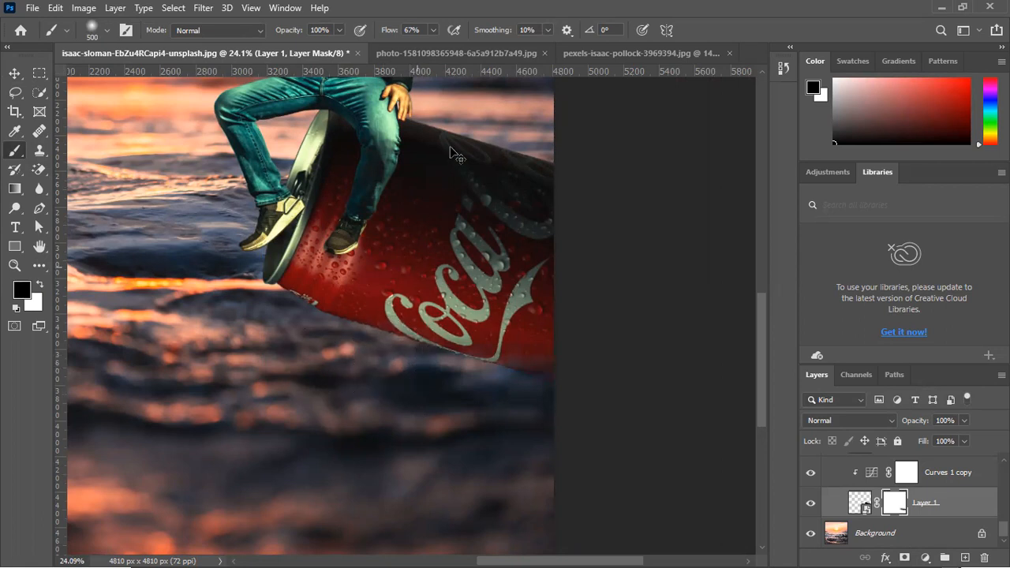
pyautogui.hotkey('ctrl', 'z')
pyautogui.click(431, 30)
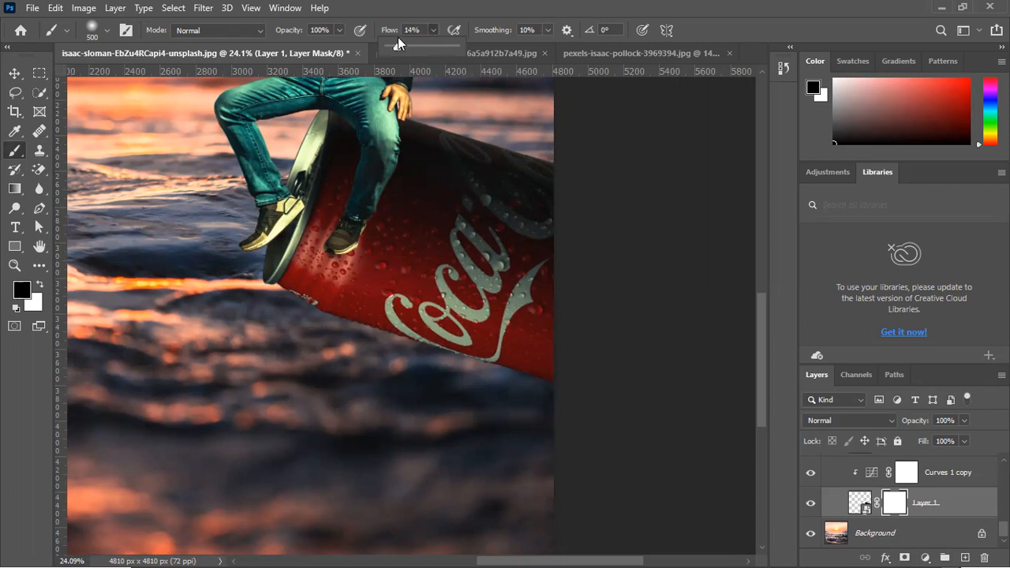
pyautogui.click(396, 35)
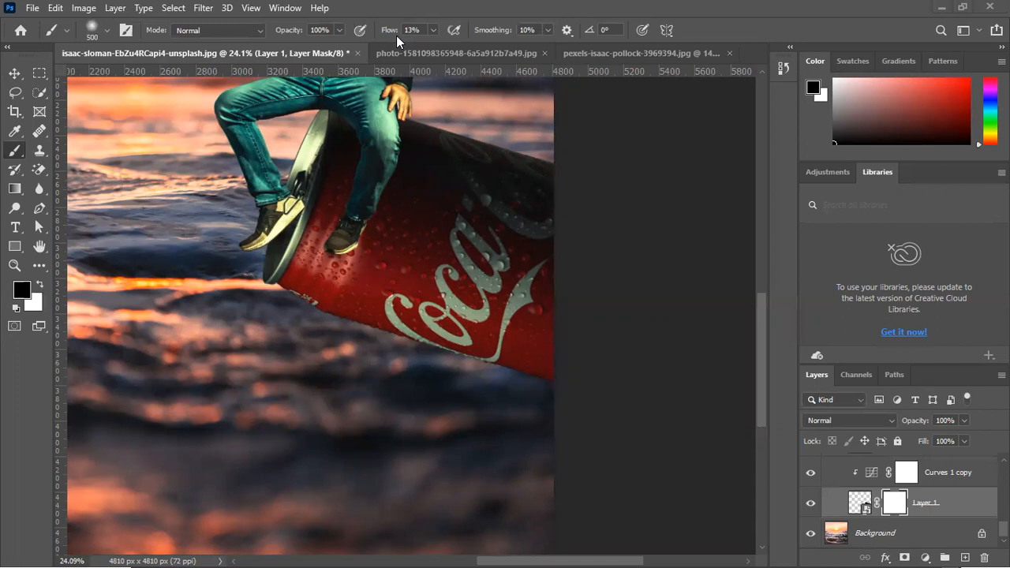
pyautogui.moveTo(479, 388)
pyautogui.mouseDown()
pyautogui.moveTo(405, 355)
pyautogui.moveTo(534, 392)
pyautogui.moveTo(493, 377)
pyautogui.moveTo(251, 346)
pyautogui.moveTo(525, 378)
pyautogui.moveTo(378, 407)
pyautogui.moveTo(607, 386)
pyautogui.moveTo(321, 386)
pyautogui.moveTo(562, 372)
pyautogui.moveTo(349, 348)
pyautogui.moveTo(311, 325)
pyautogui.moveTo(351, 342)
pyautogui.moveTo(626, 378)
pyautogui.moveTo(346, 372)
pyautogui.moveTo(615, 415)
pyautogui.moveTo(452, 387)
pyautogui.moveTo(657, 388)
pyautogui.moveTo(359, 386)
pyautogui.moveTo(615, 376)
pyautogui.moveTo(359, 375)
pyautogui.moveTo(273, 343)
pyautogui.moveTo(523, 366)
pyautogui.moveTo(292, 358)
pyautogui.moveTo(567, 355)
pyautogui.moveTo(387, 361)
pyautogui.moveTo(263, 325)
pyautogui.moveTo(417, 344)
pyautogui.moveTo(274, 338)
pyautogui.moveTo(512, 381)
pyautogui.moveTo(190, 345)
pyautogui.moveTo(586, 378)
pyautogui.moveTo(638, 402)
pyautogui.moveTo(447, 404)
pyautogui.moveTo(390, 362)
pyautogui.moveTo(449, 359)
pyautogui.moveTo(350, 351)
pyautogui.moveTo(581, 359)
pyautogui.moveTo(366, 368)
pyautogui.moveTo(616, 369)
pyautogui.moveTo(332, 381)
pyautogui.moveTo(390, 365)
pyautogui.moveTo(538, 367)
pyautogui.moveTo(295, 342)
pyautogui.moveTo(589, 353)
pyautogui.moveTo(235, 349)
pyautogui.moveTo(555, 340)
pyautogui.moveTo(423, 361)
pyautogui.moveTo(358, 341)
pyautogui.moveTo(547, 332)
pyautogui.mouseUp()
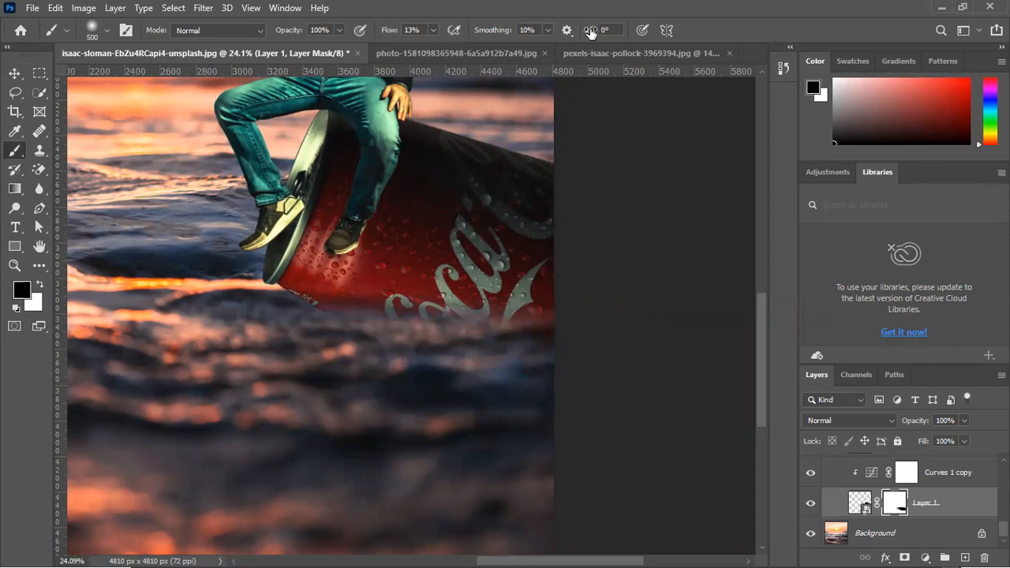
# Raise the brush flow to 100%, adjust its hardness, and mask the can's underside up to the bright wave line
pyautogui.moveTo(386, 33); pyautogui.dragTo(498, 48)
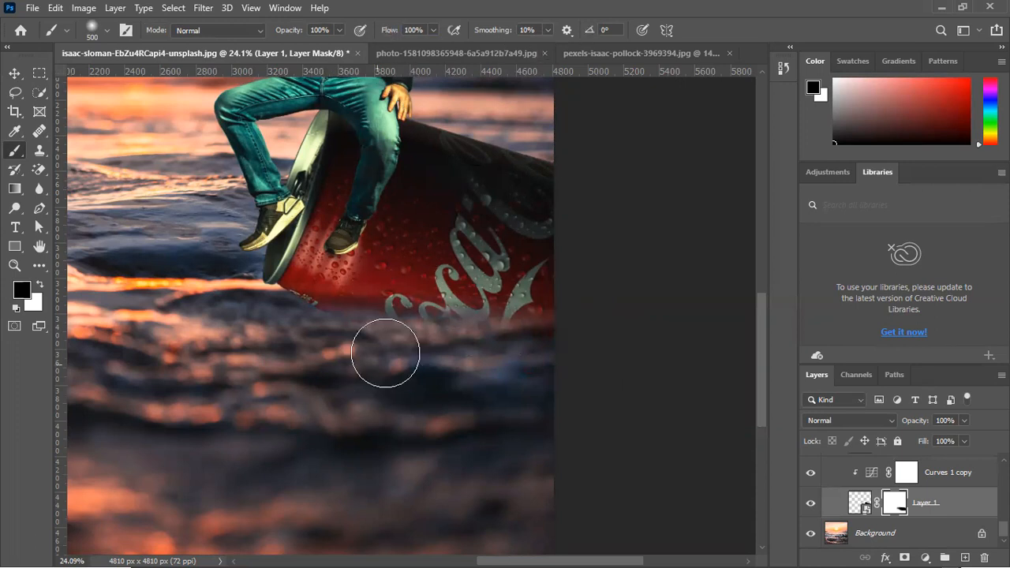
pyautogui.click(106, 30)
pyautogui.click(118, 112)
pyautogui.click(361, 345)
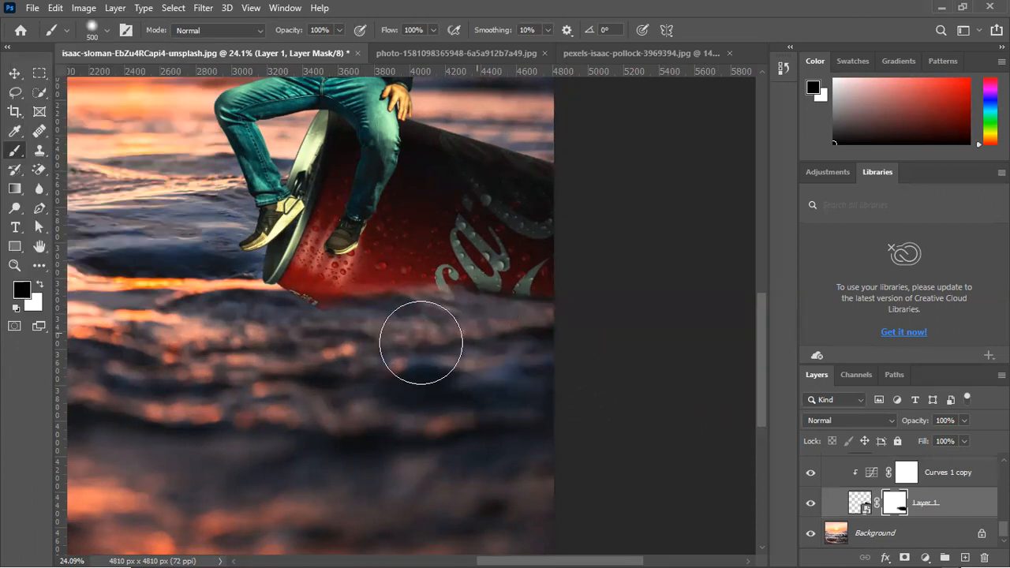
pyautogui.moveTo(324, 320); pyautogui.dragTo(406, 317)
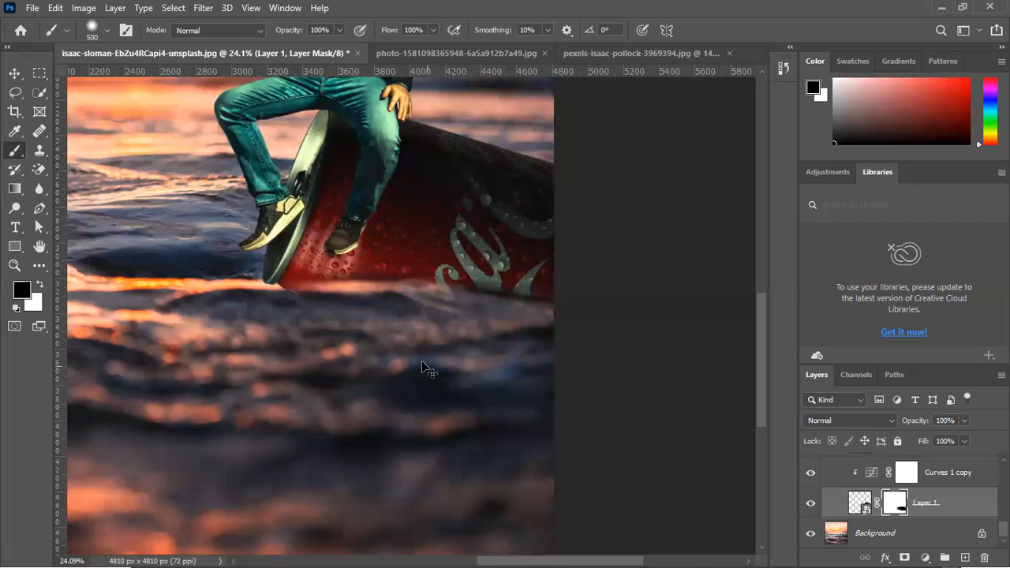
pyautogui.hotkey('ctrl', 'z')
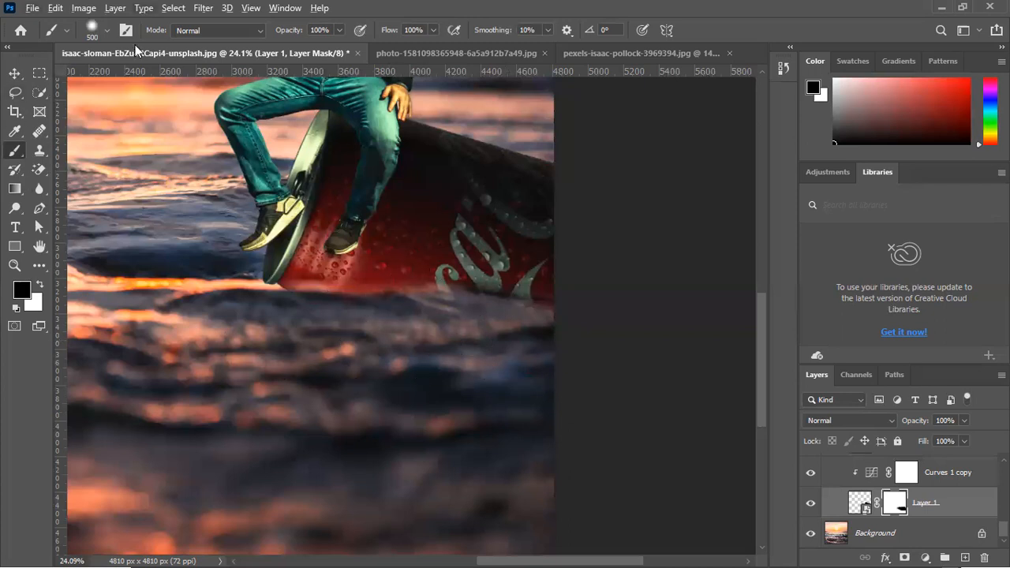
# Set the brush hardness to 0% and switch the painting colour to white for restoring masked areas
pyautogui.click(107, 30)
pyautogui.moveTo(110, 108); pyautogui.dragTo(46, 110)
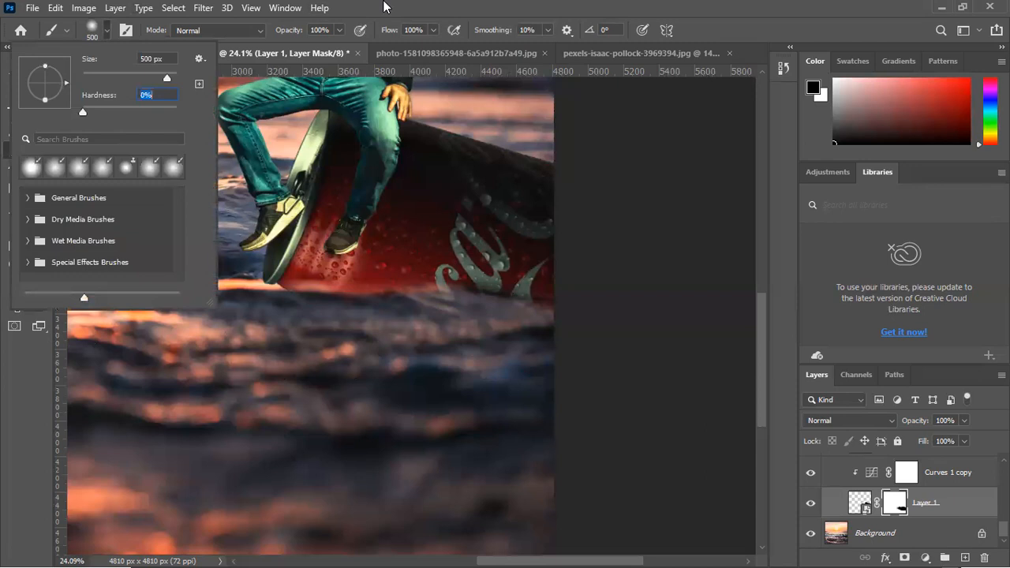
pyautogui.click(385, 5)
pyautogui.click(42, 284)
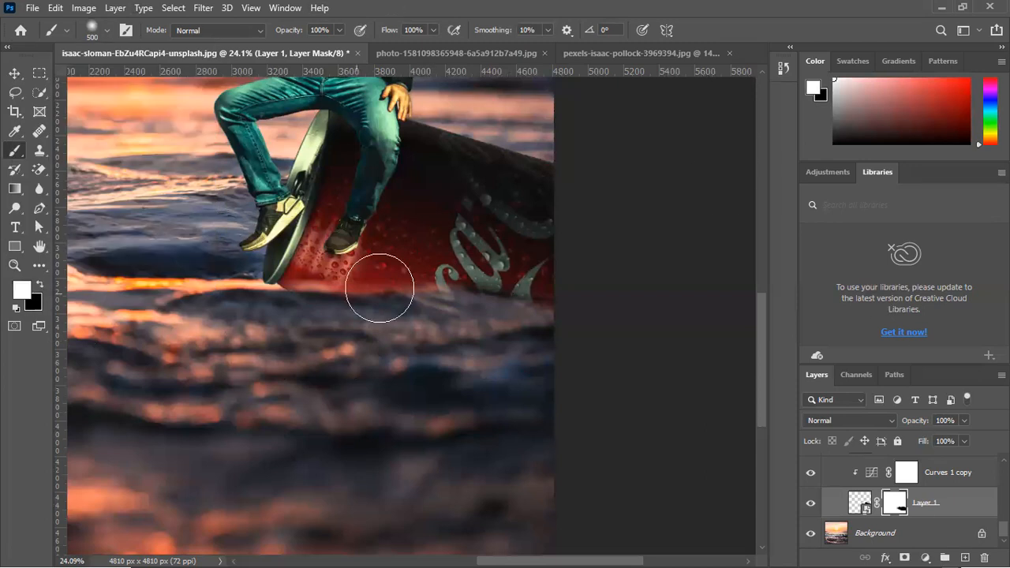
# Reduce the brush to 175 px and paint the can's lower edge back in along the waterline
pyautogui.moveTo(527, 305); pyautogui.dragTo(492, 308)
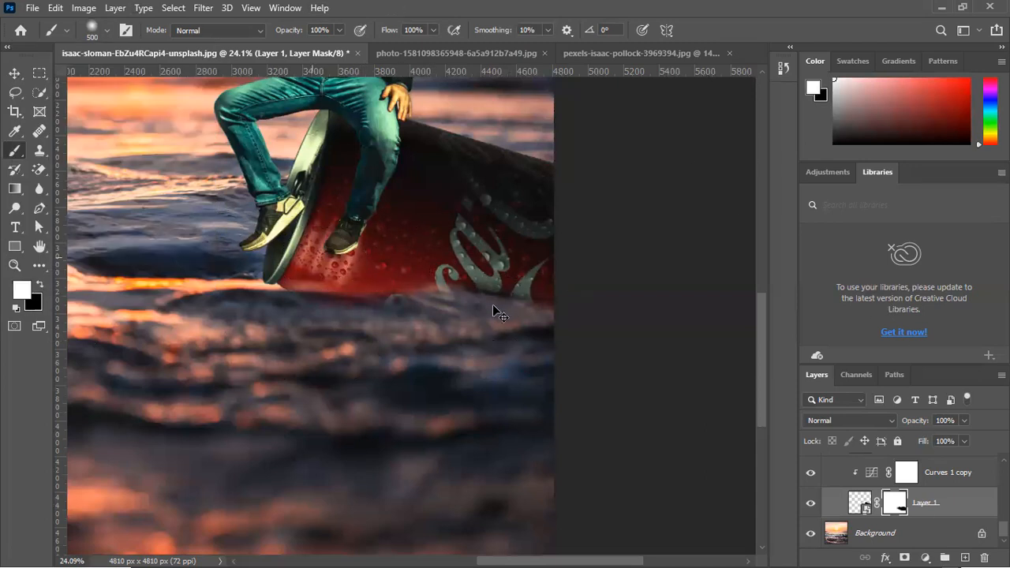
pyautogui.press('[')
pyautogui.press('[')
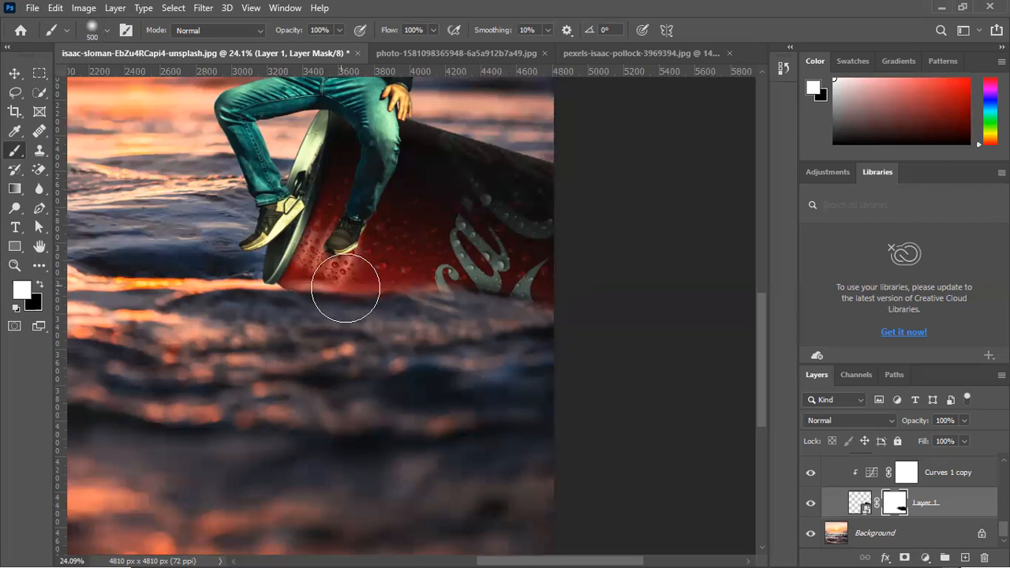
pyautogui.press('[')
pyautogui.press('[')
pyautogui.press('[')
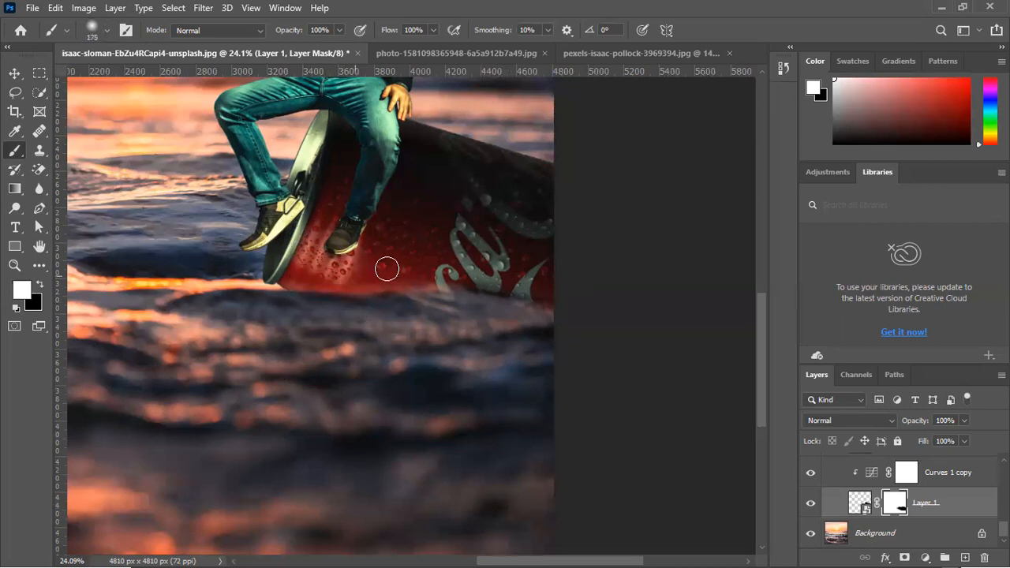
pyautogui.moveTo(382, 282); pyautogui.dragTo(594, 289)
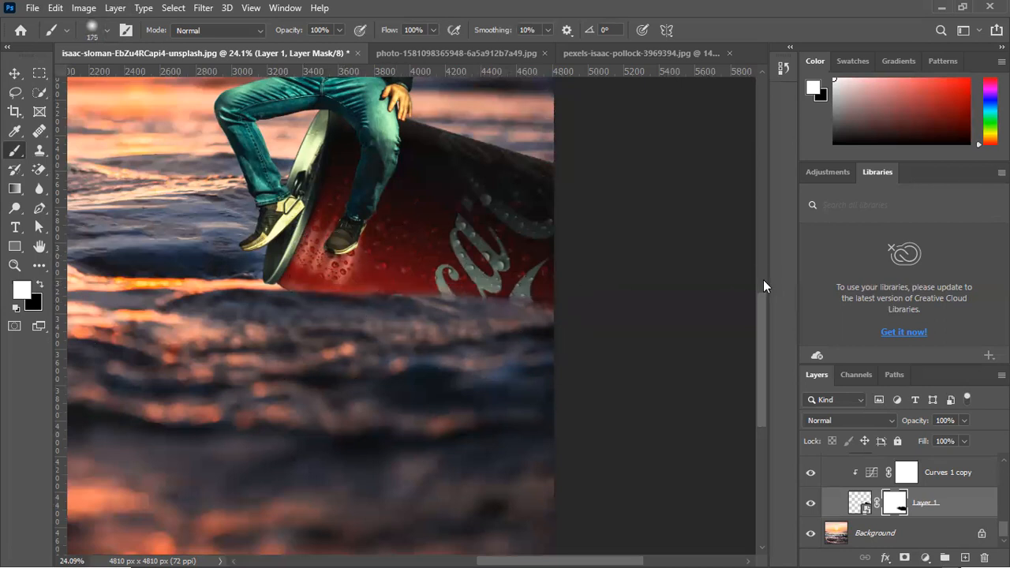
# Collapse Group 3, compare the whole image with the group hidden and shown, and inspect the drinking man up close
pyautogui.keyDown('alt'); pyautogui.scroll(-5, 359, 339); pyautogui.keyUp('alt')
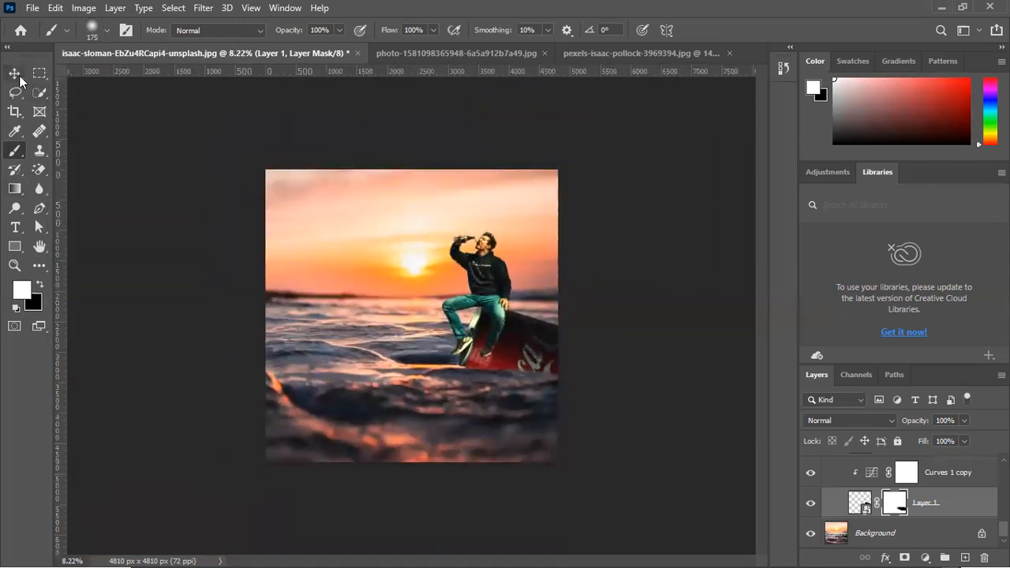
pyautogui.press('v')
pyautogui.click(683, 313)
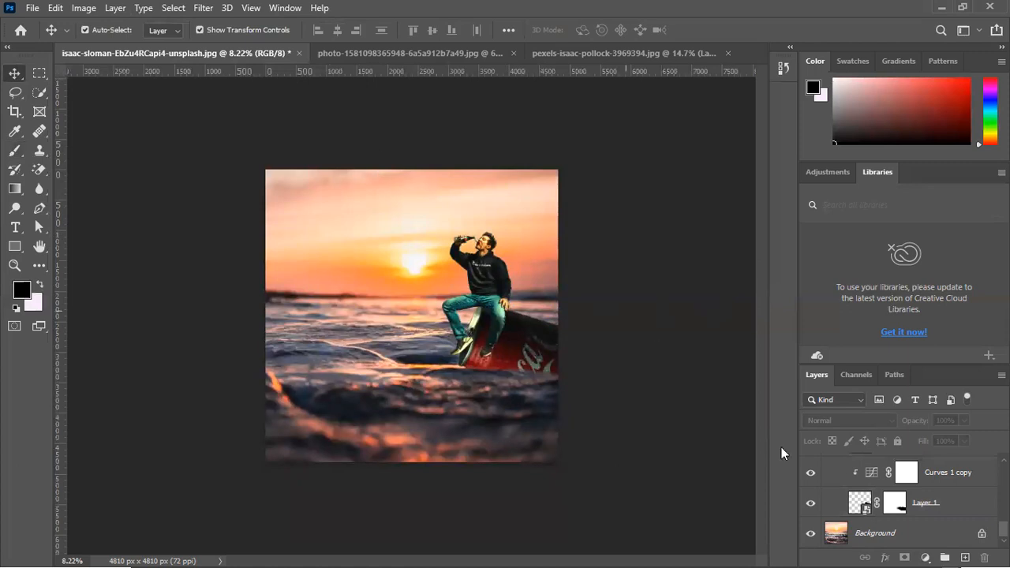
pyautogui.scroll(3, 833, 485)
pyautogui.scroll(3, 833, 484)
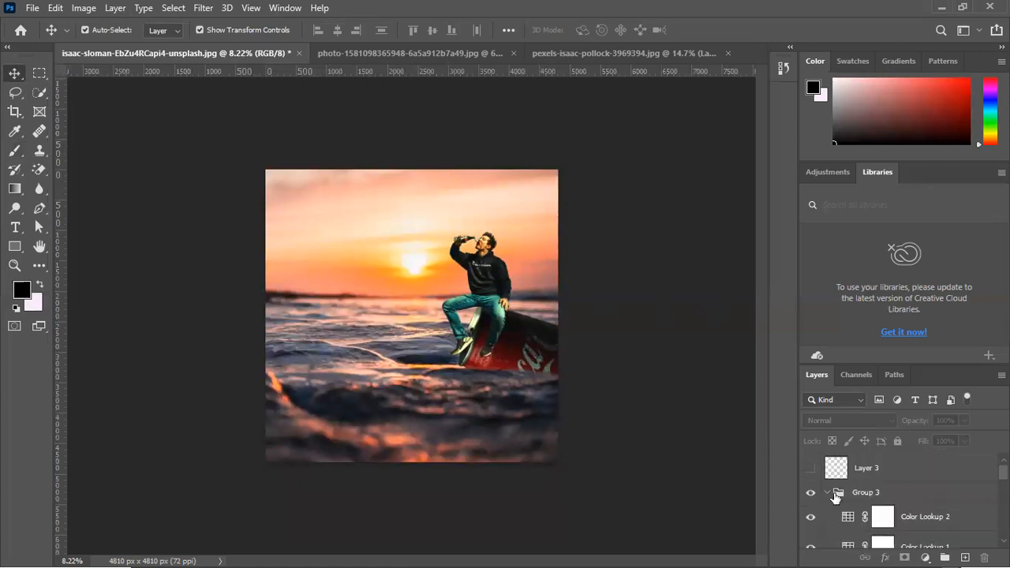
pyautogui.click(828, 492)
pyautogui.click(812, 493)
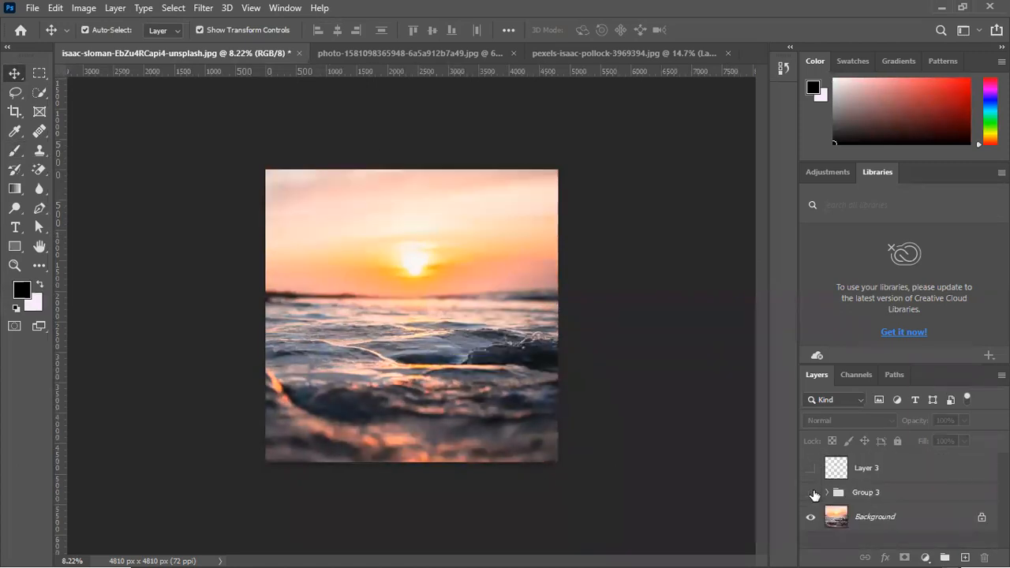
pyautogui.click(811, 492)
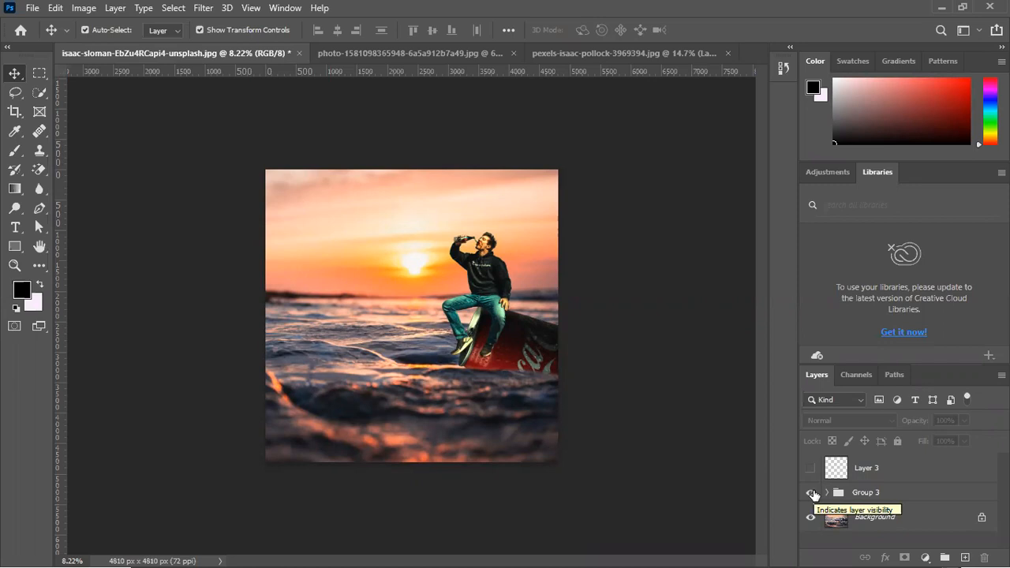
pyautogui.scroll(5, 561, 228)
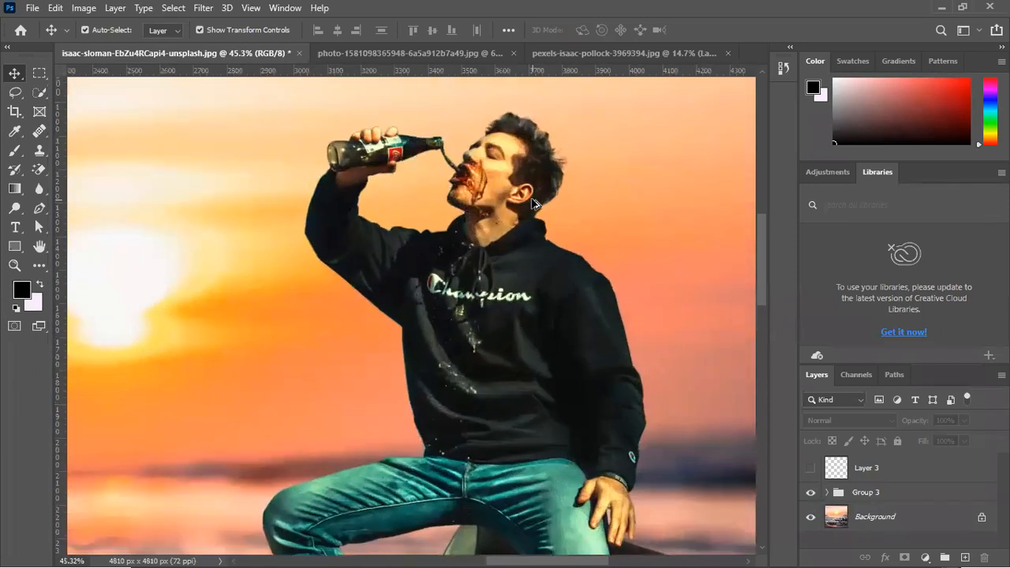
pyautogui.scroll(-3, 534, 203)
pyautogui.scroll(4, 534, 203)
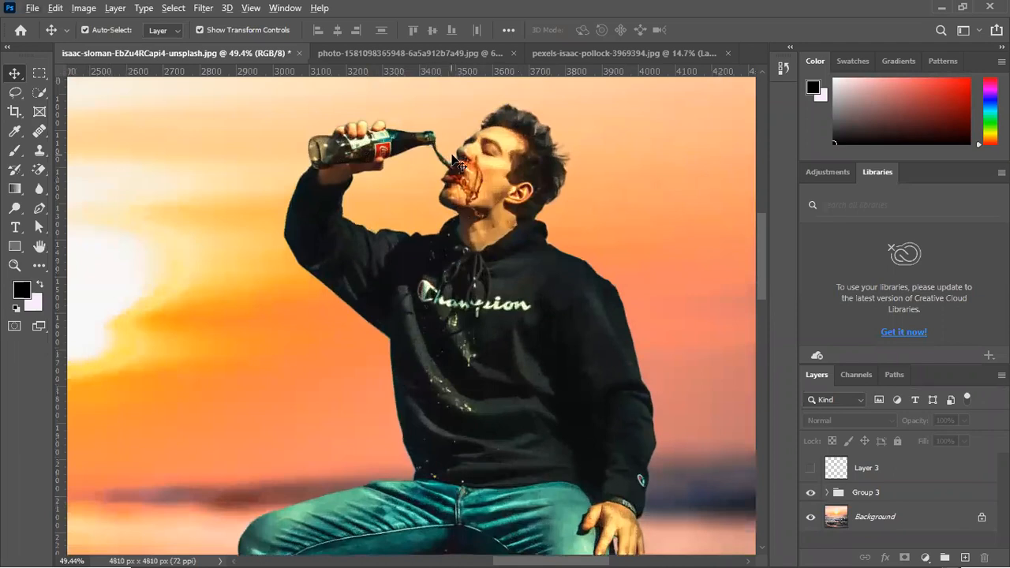
pyautogui.scroll(-6, 548, 220)
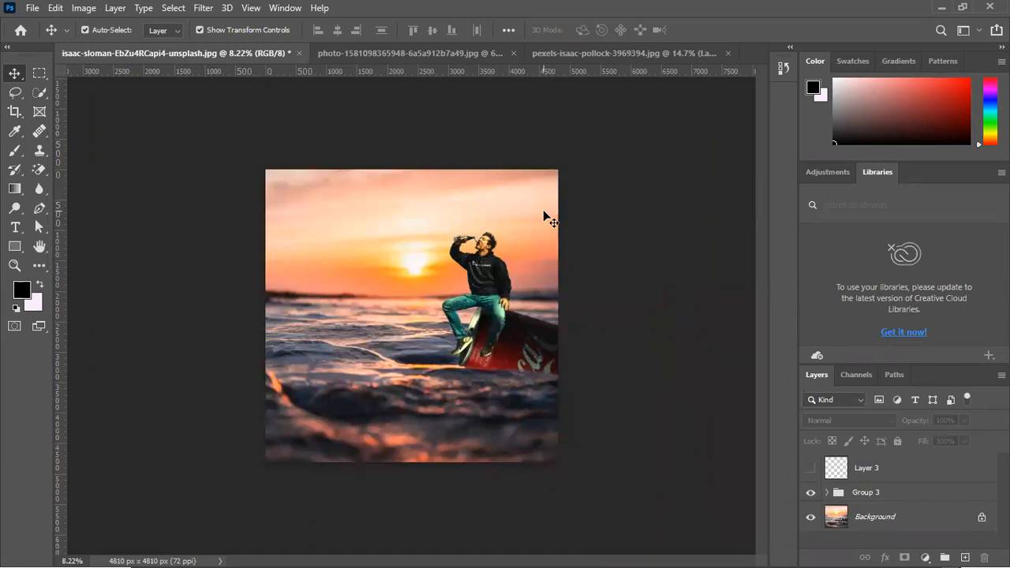
# Export the composite with Save for Web as a Maximum-quality JPEG at quality 100, replacing the existing file in Downloads
pyautogui.click(33, 8)
pyautogui.moveTo(84, 224)
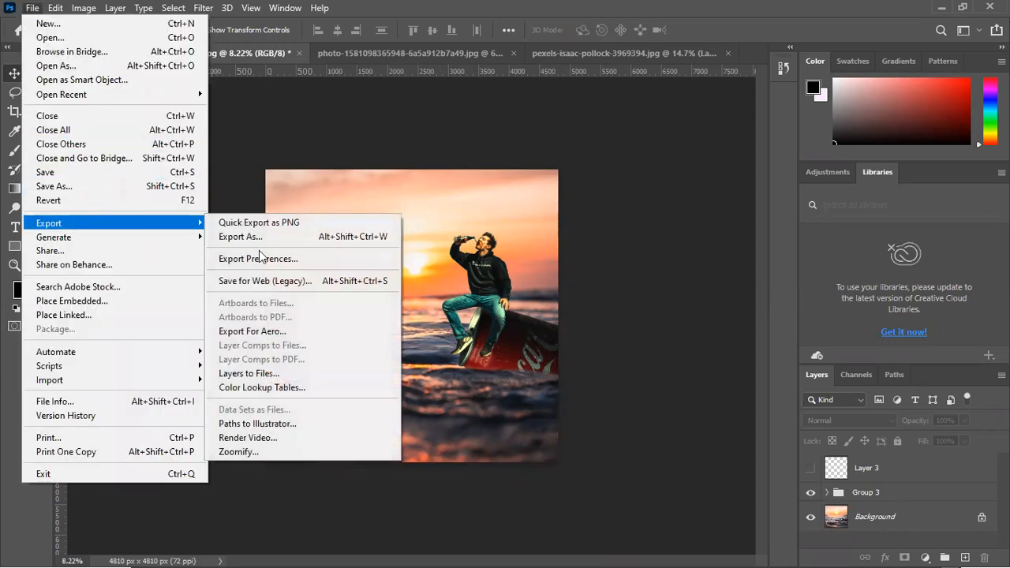
pyautogui.click(269, 281)
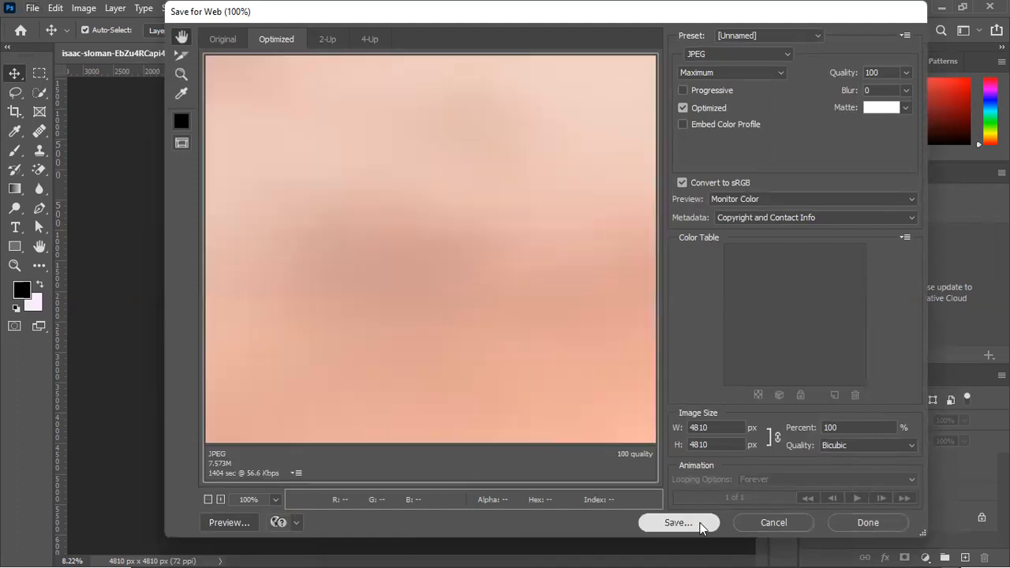
pyautogui.click(699, 524)
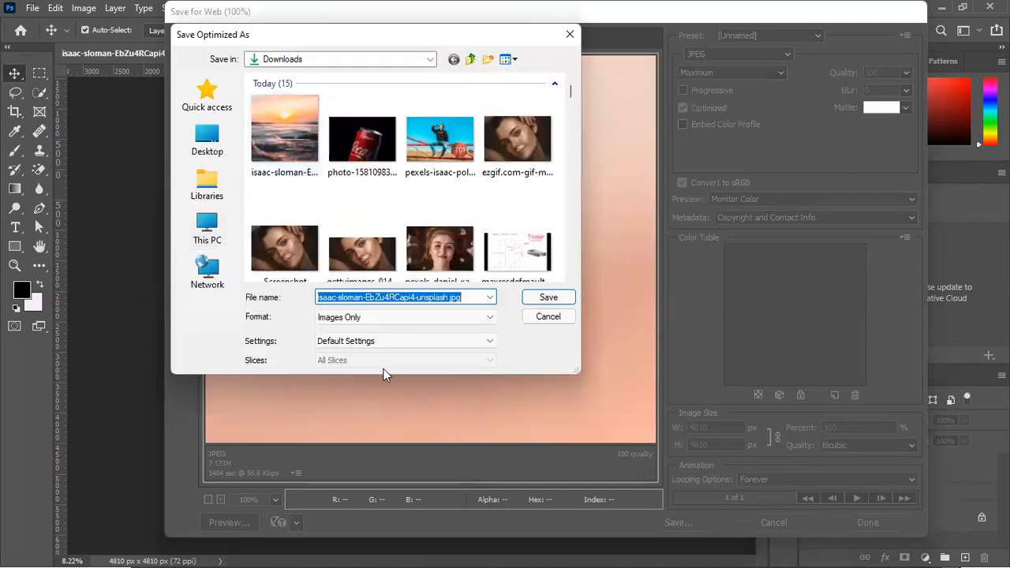
pyautogui.click(550, 300)
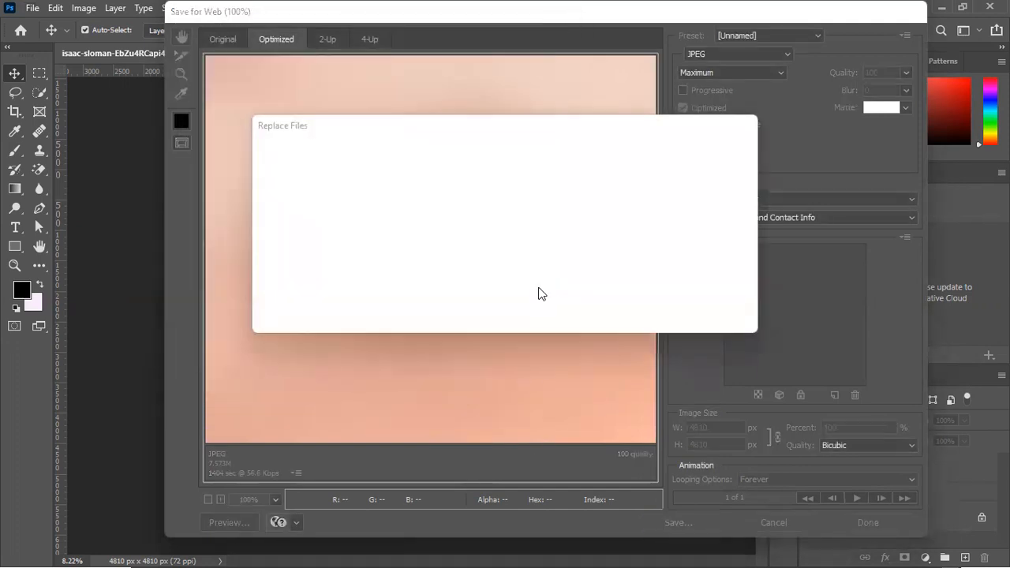
pyautogui.click(605, 310)
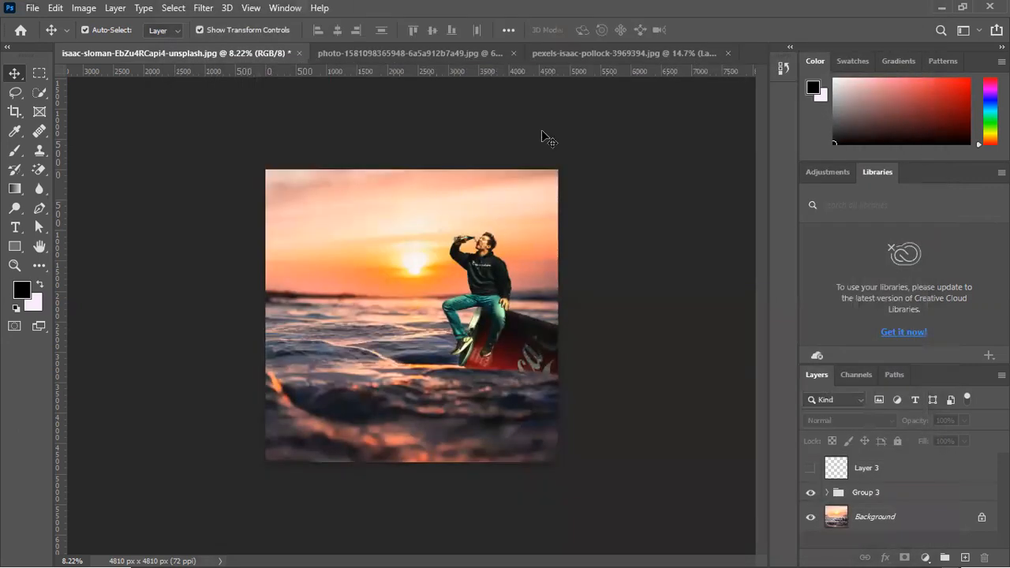
# Quit Photoshop without saving any of the open documents and view the exported sunset composite from the Downloads folder
pyautogui.click(990, 6)
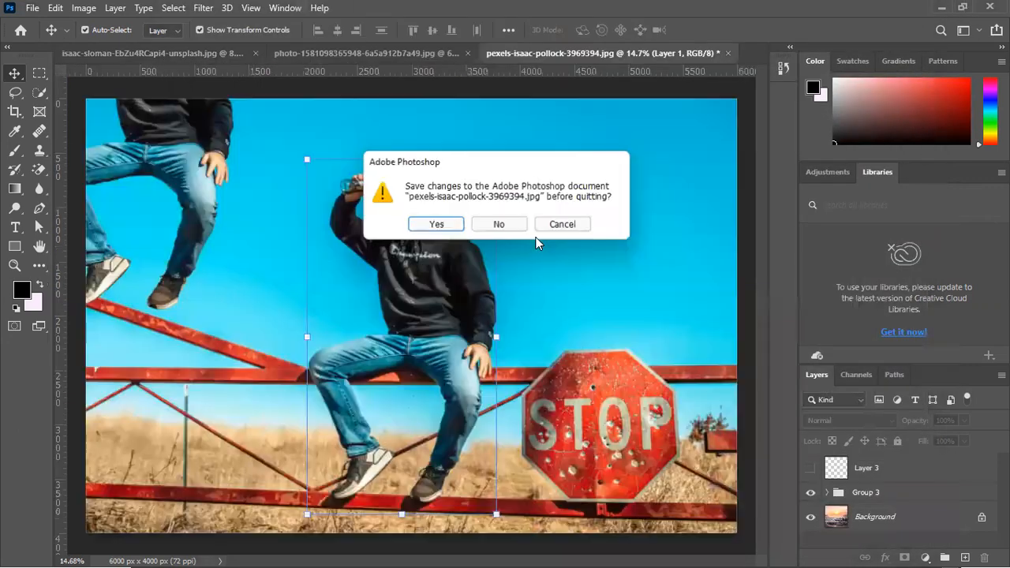
pyautogui.click(507, 226)
pyautogui.click(505, 232)
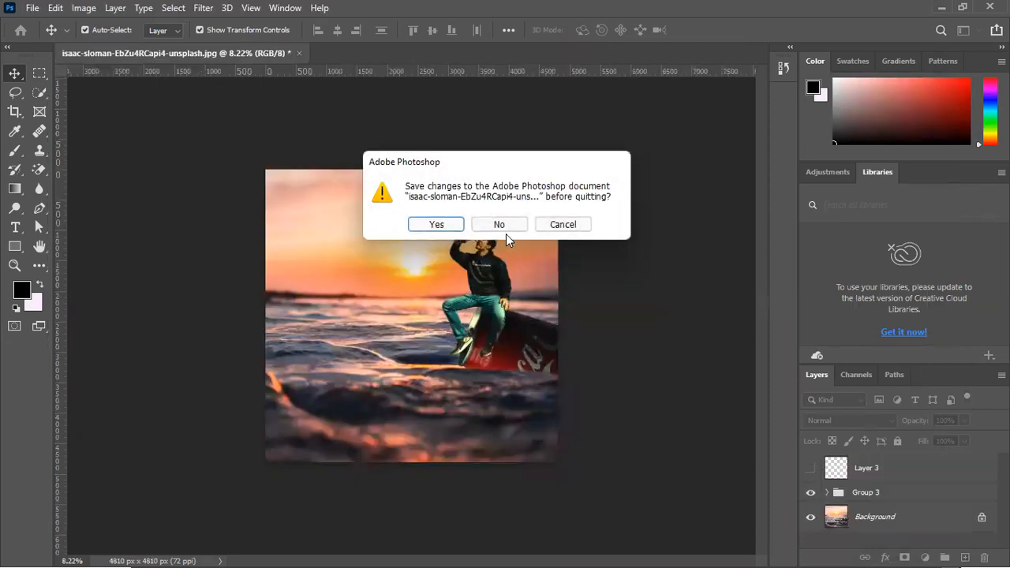
pyautogui.click(510, 226)
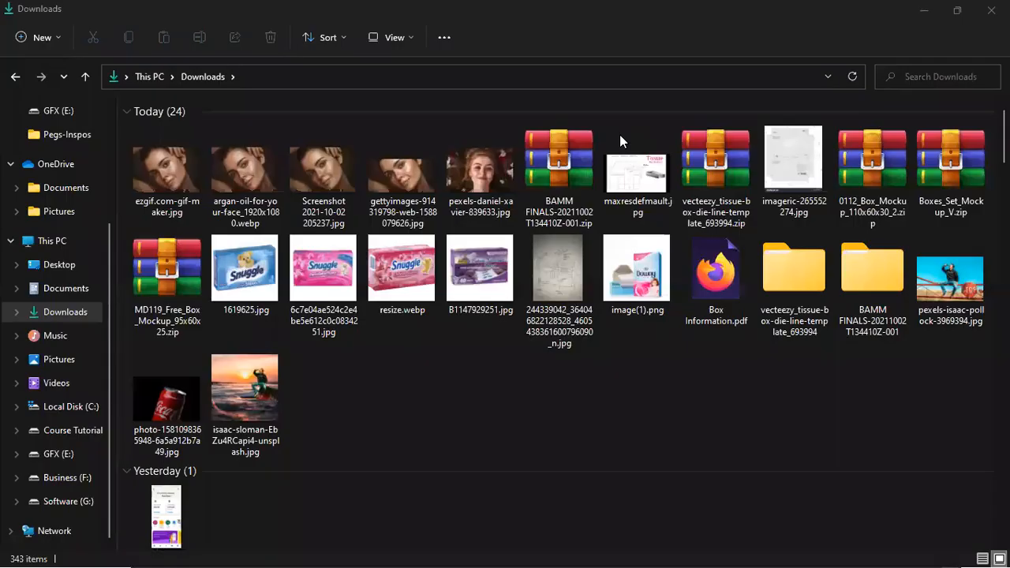
pyautogui.click(238, 387)
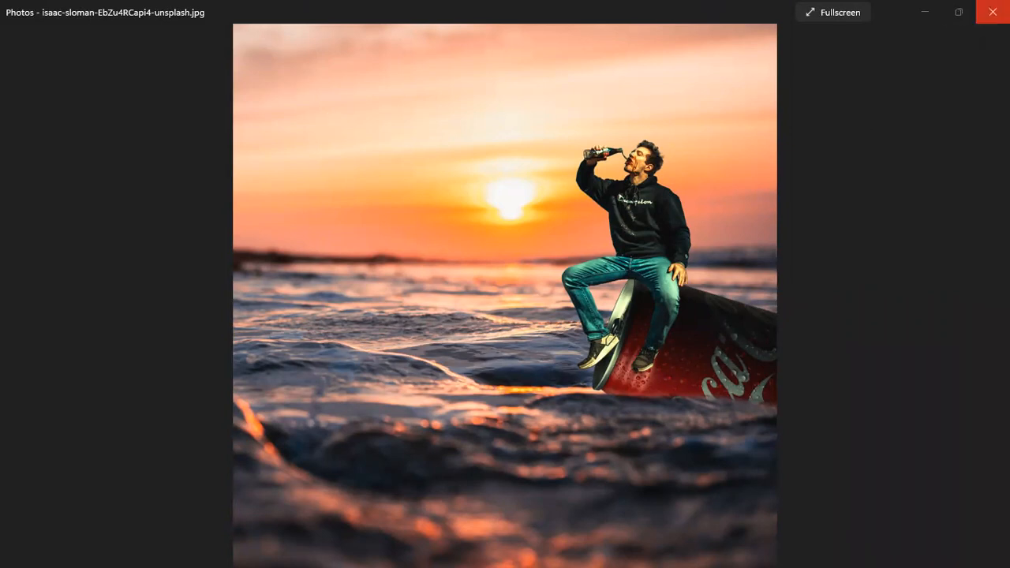
pyautogui.click(991, 12)
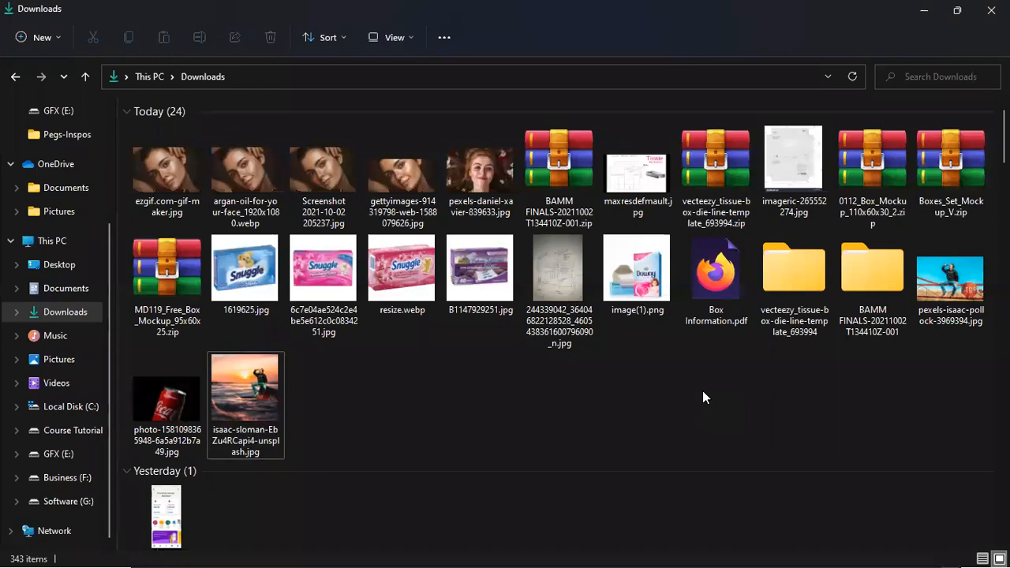
# Delete the first five portrait images in the Today group of Downloads and close the folder window
pyautogui.click(162, 181)
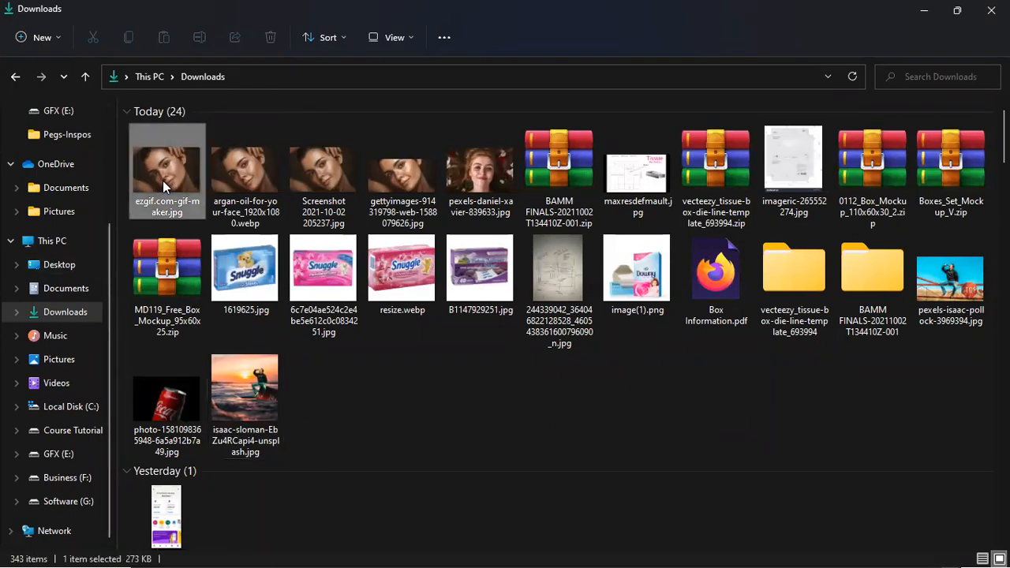
pyautogui.keyDown('shift'); pyautogui.click(474, 160); pyautogui.keyUp('shift')
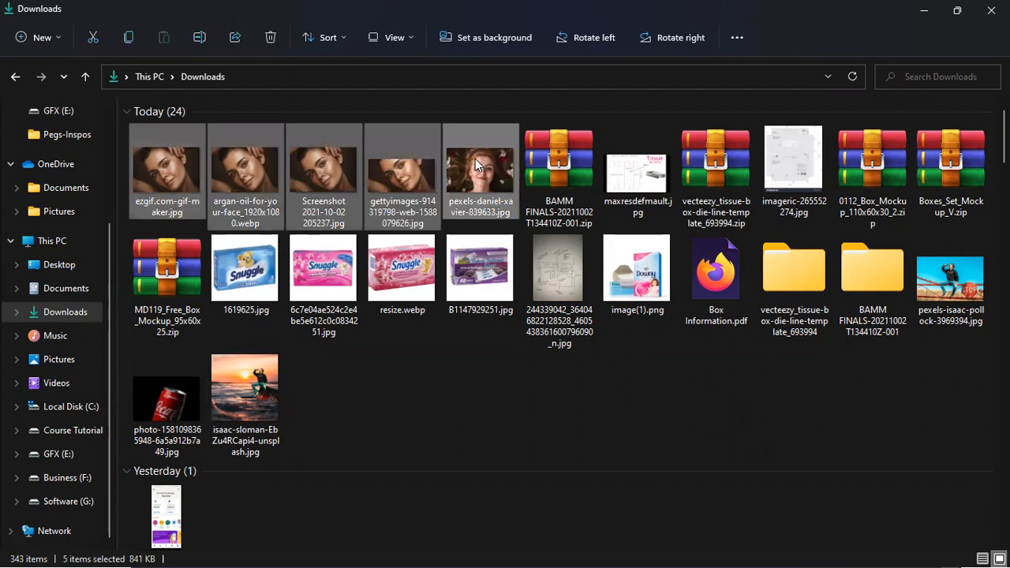
pyautogui.press('Delete')
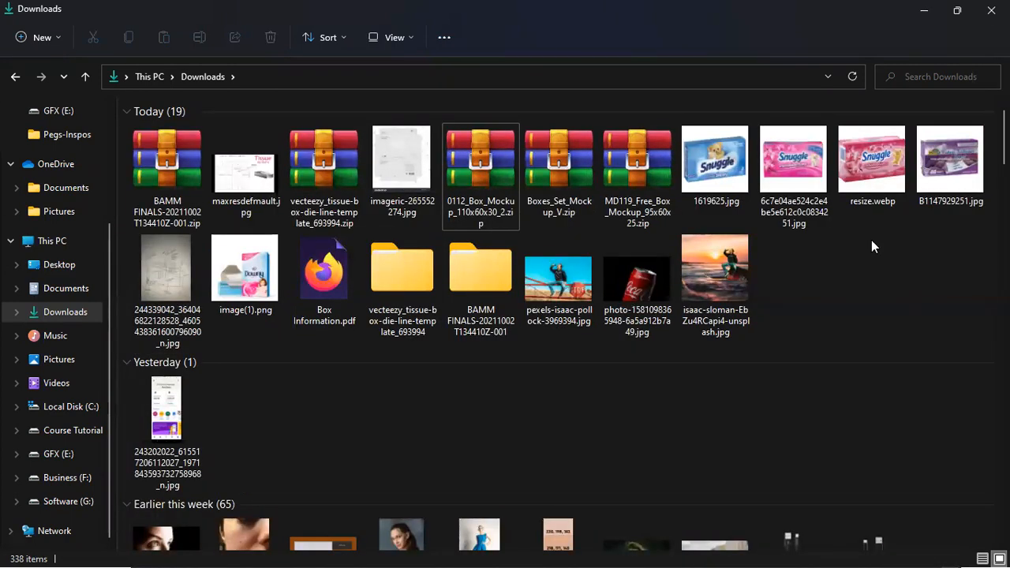
pyautogui.click(990, 10)
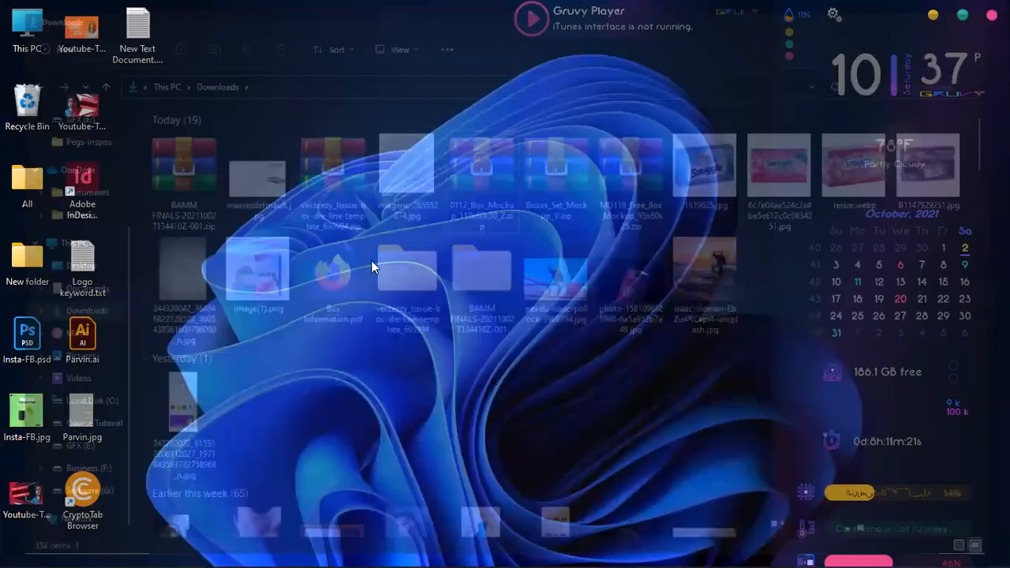
# Switch to Google Drive in the Edge browser and copy the sharing link of the COMBO-3 folder
pyautogui.moveTo(619, 550)
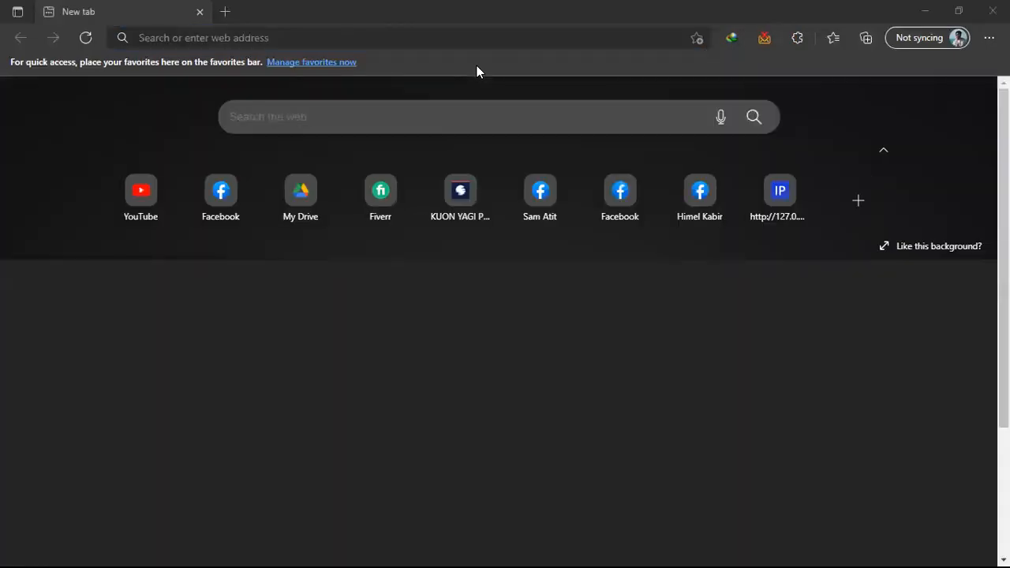
pyautogui.click(305, 197)
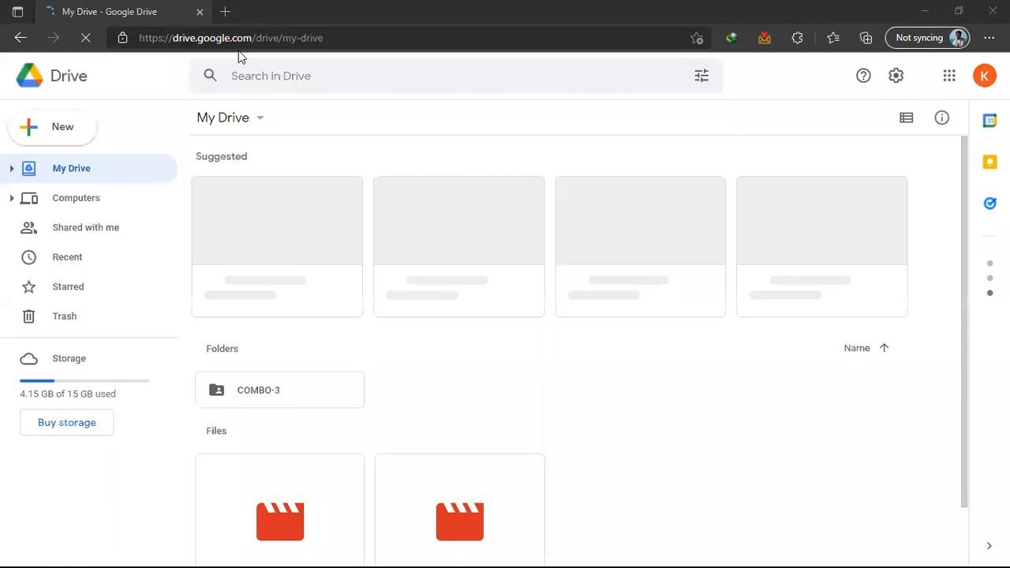
pyautogui.rightClick(292, 390)
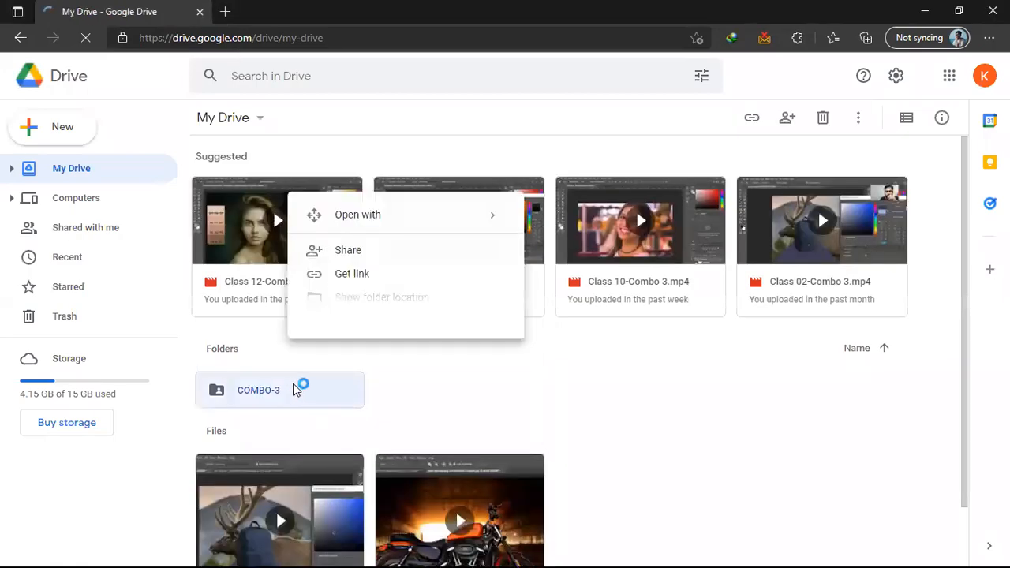
pyautogui.click(374, 288)
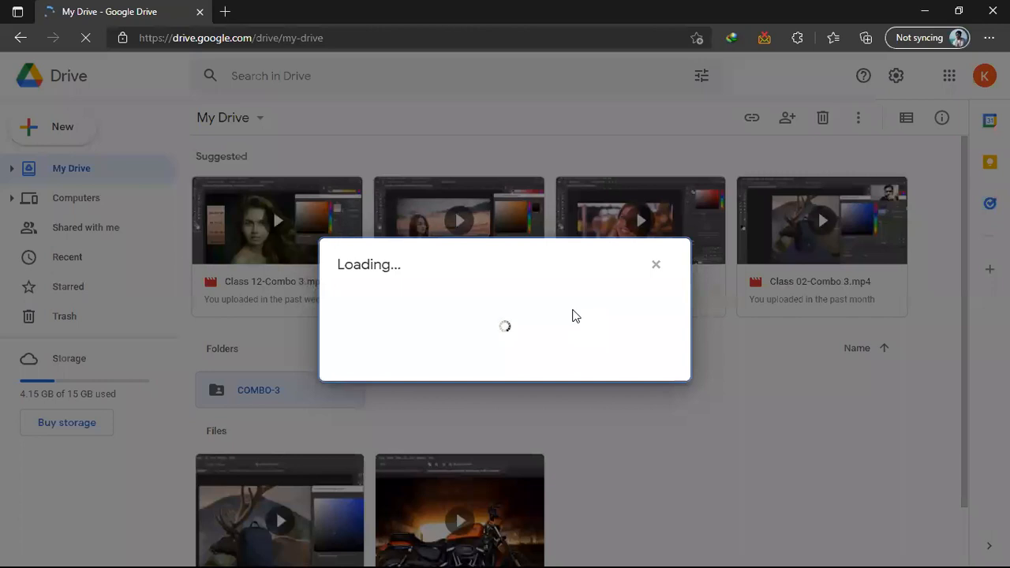
pyautogui.click(692, 340)
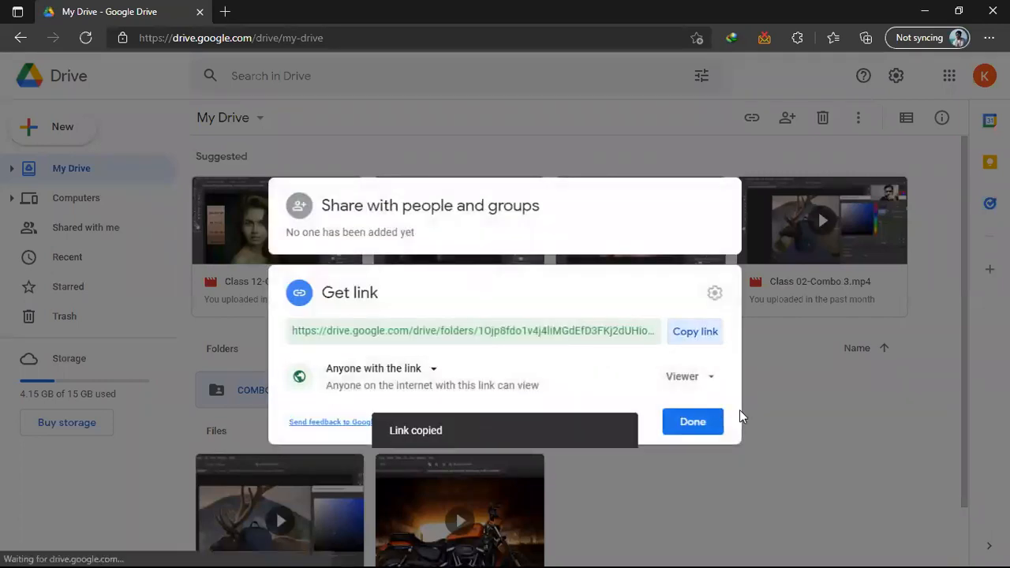
pyautogui.click(683, 418)
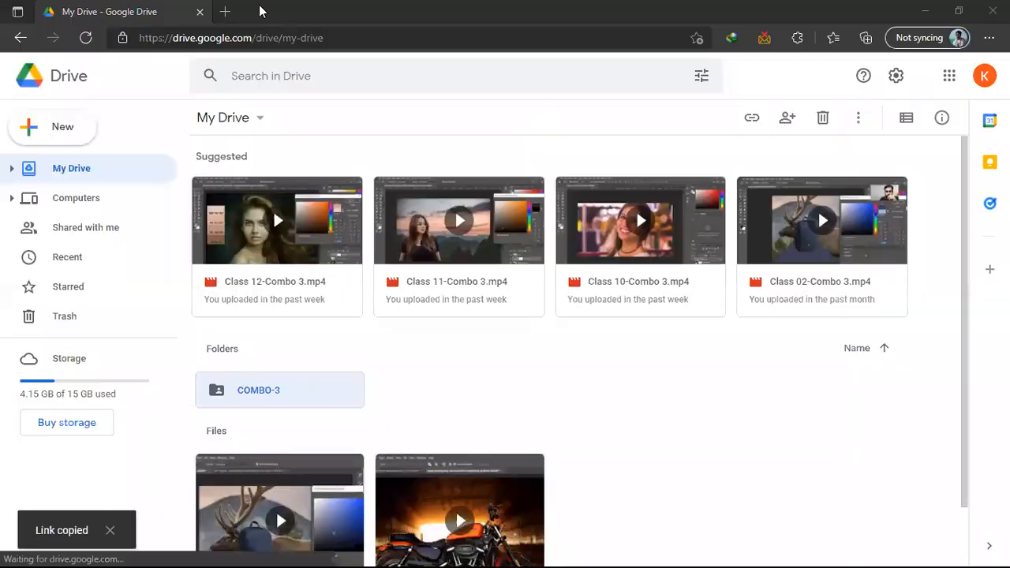
# Open the copied COMBO-3 folder link in a new browser tab
pyautogui.hotkey('ctrl', 't')
pyautogui.rightClick(259, 34)
pyautogui.click(299, 205)
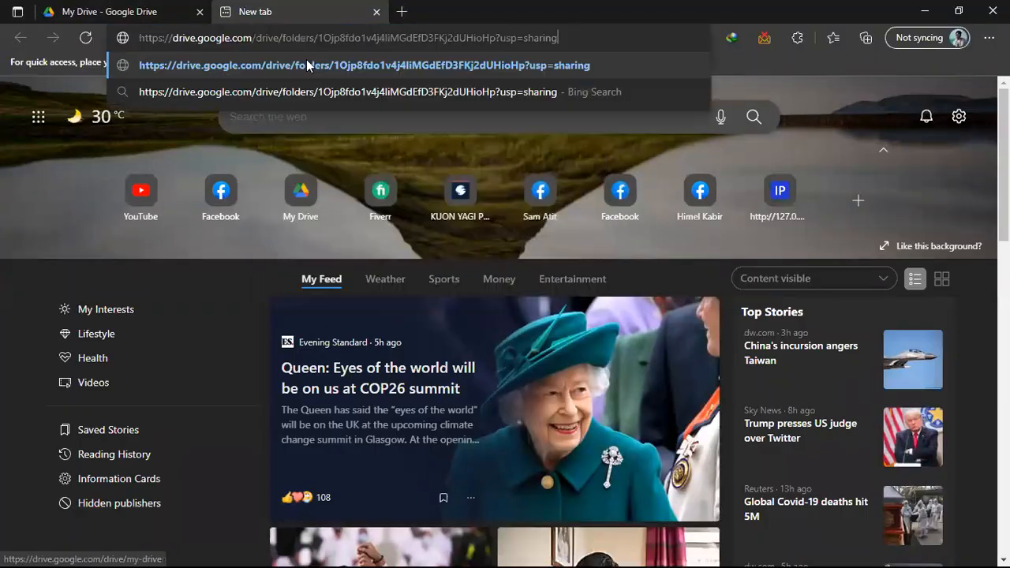
pyautogui.press('Return')
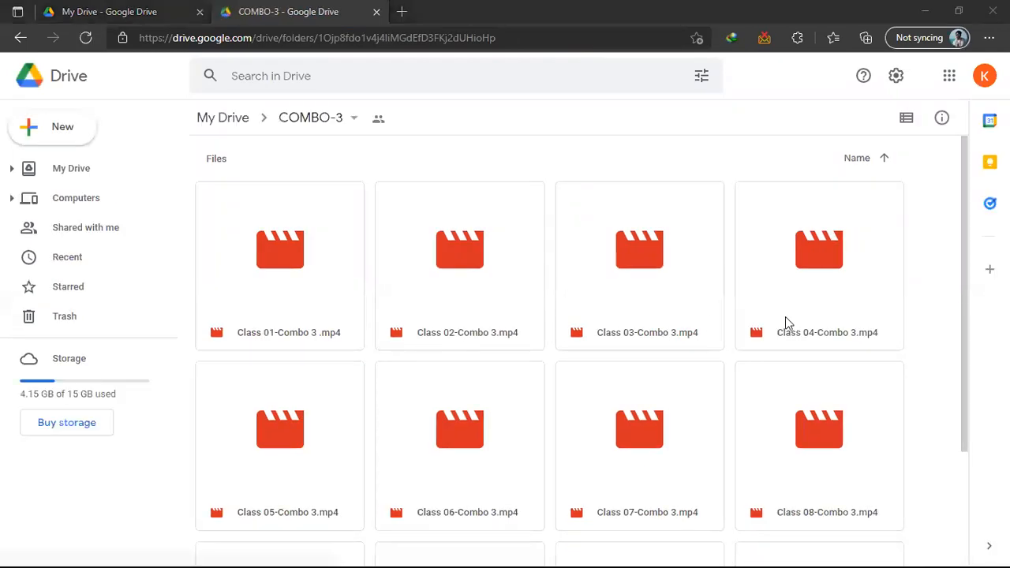
# Look through the class videos in the COMBO-3 folder and preview Class 12-Combo 3.mp4
pyautogui.scroll(-2, 787, 323)
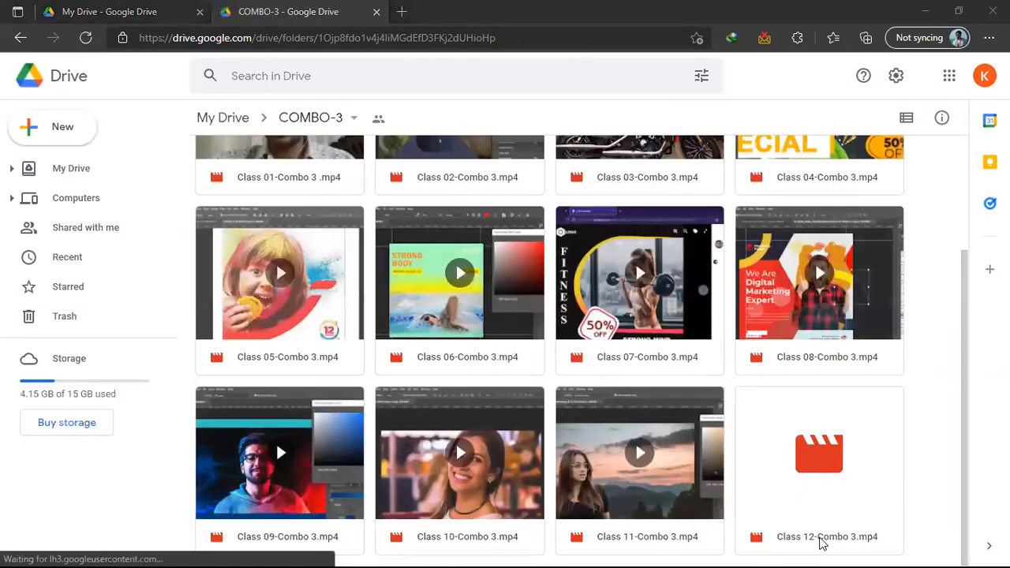
pyautogui.click(818, 540)
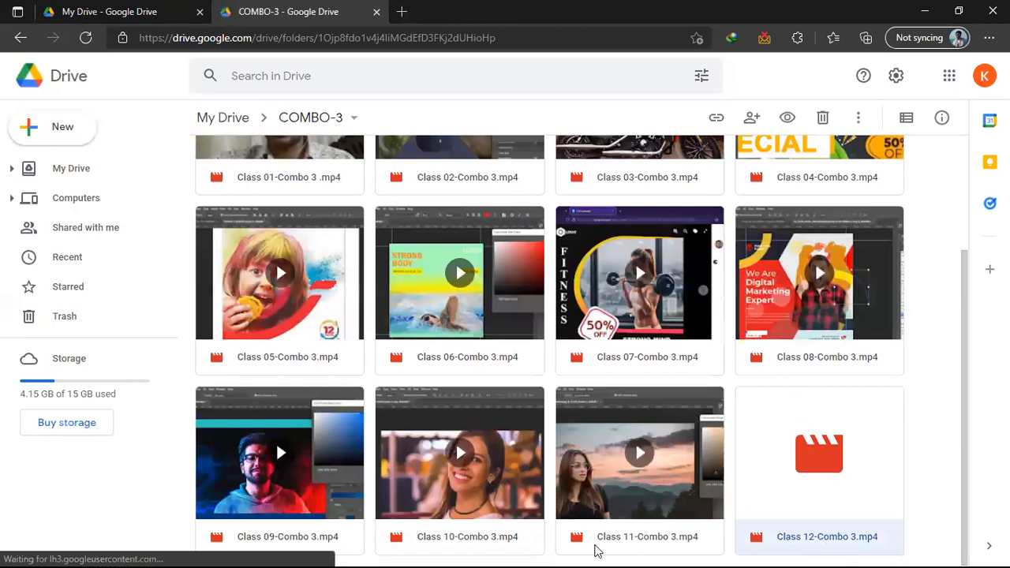
pyautogui.rightClick(842, 538)
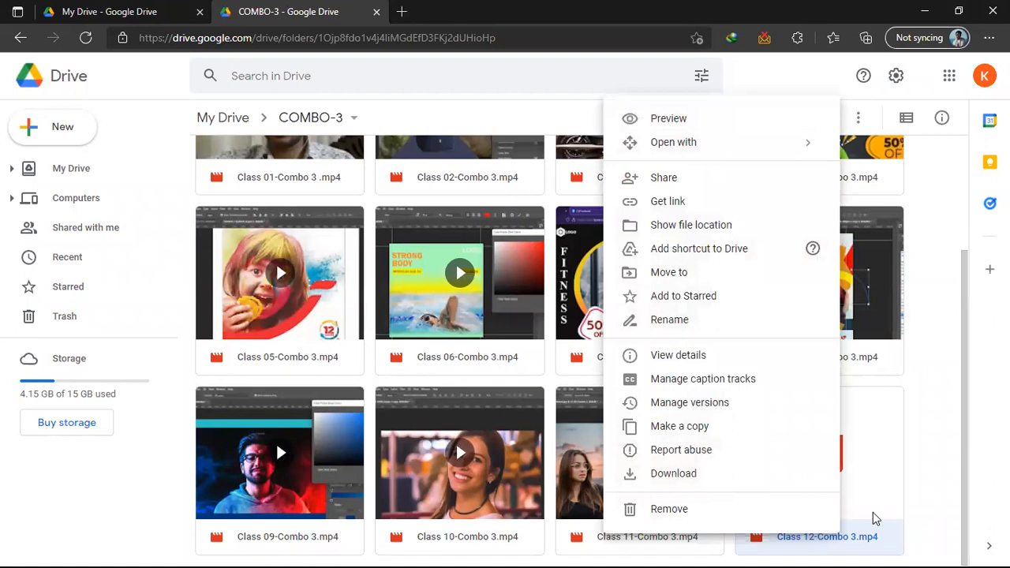
pyautogui.click(934, 461)
pyautogui.click(834, 462)
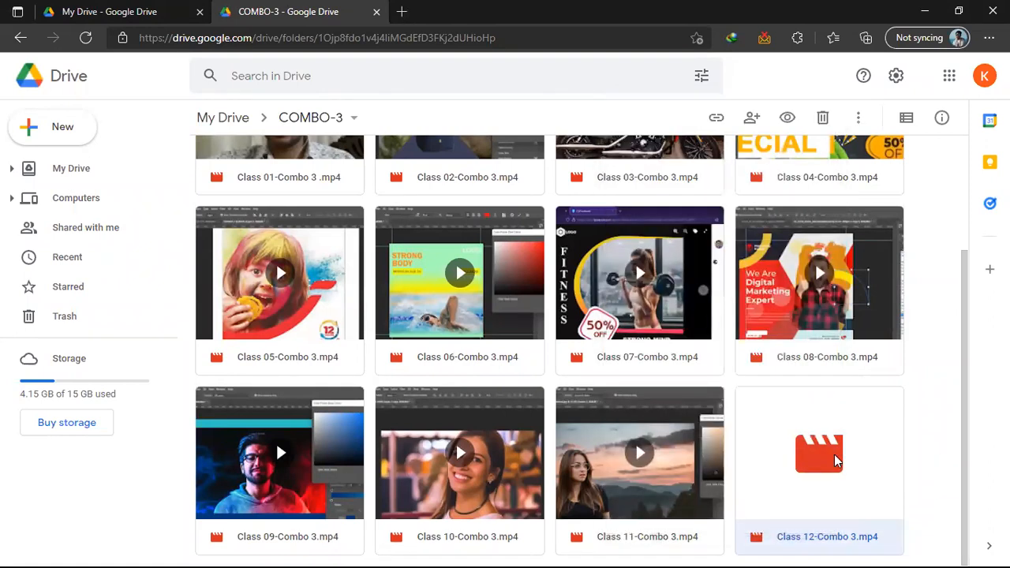
pyautogui.doubleClick(817, 497)
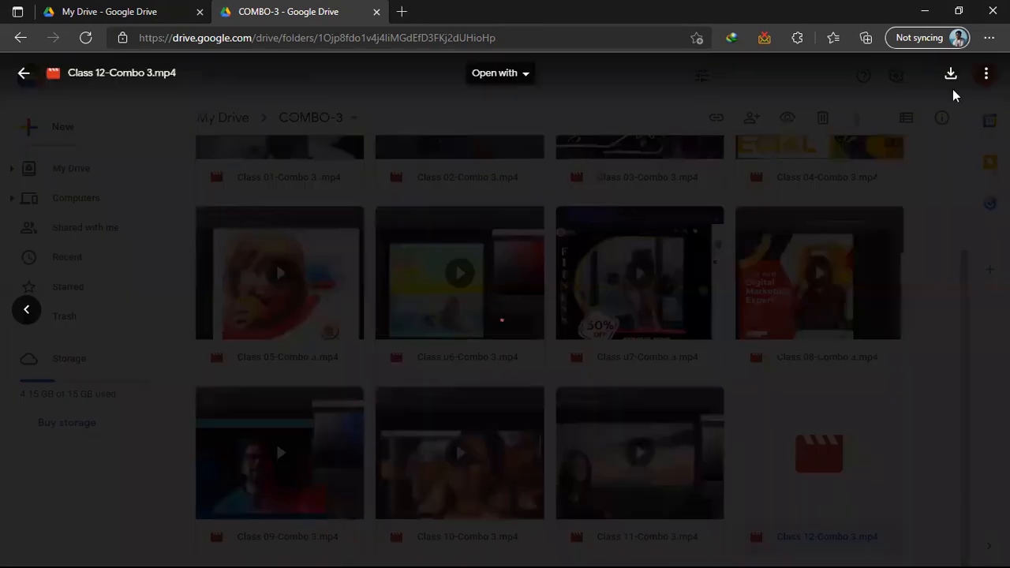
pyautogui.click(913, 144)
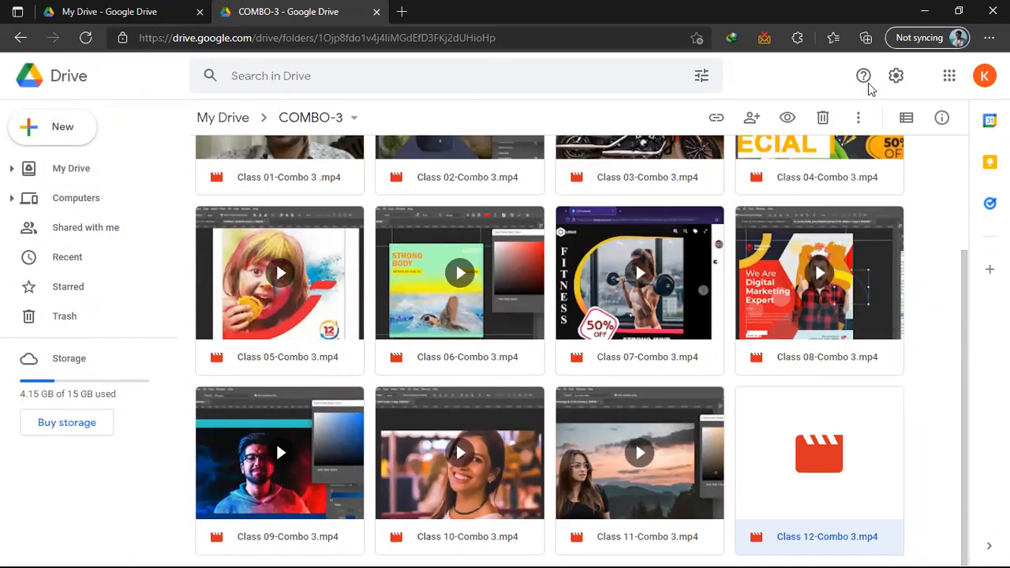
# Close the tab with the shared link, open the COMBO-3 folder from My Drive, and minimize the browser
pyautogui.click(110, 11)
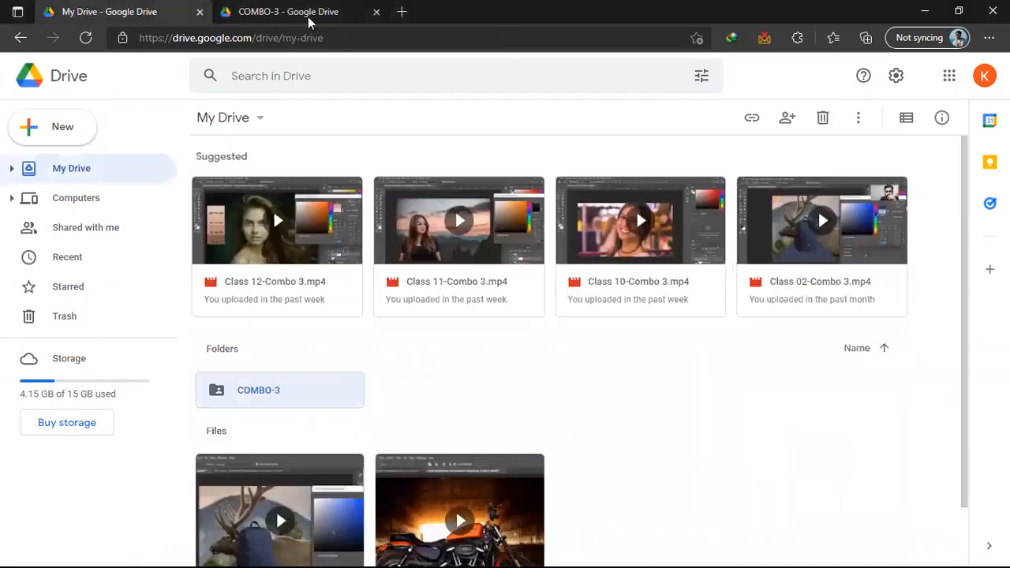
pyautogui.click(376, 11)
pyautogui.doubleClick(284, 387)
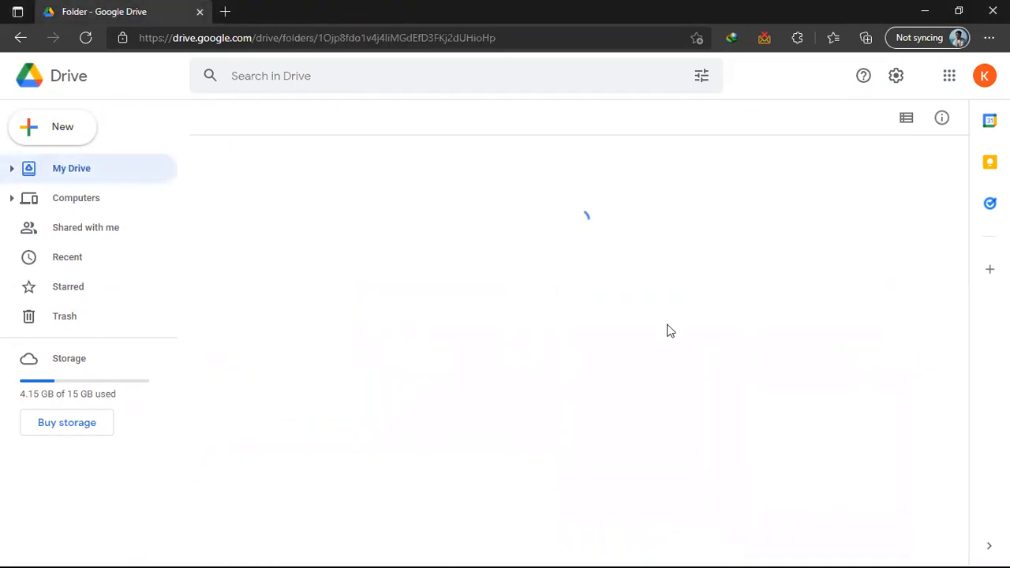
pyautogui.click(924, 11)
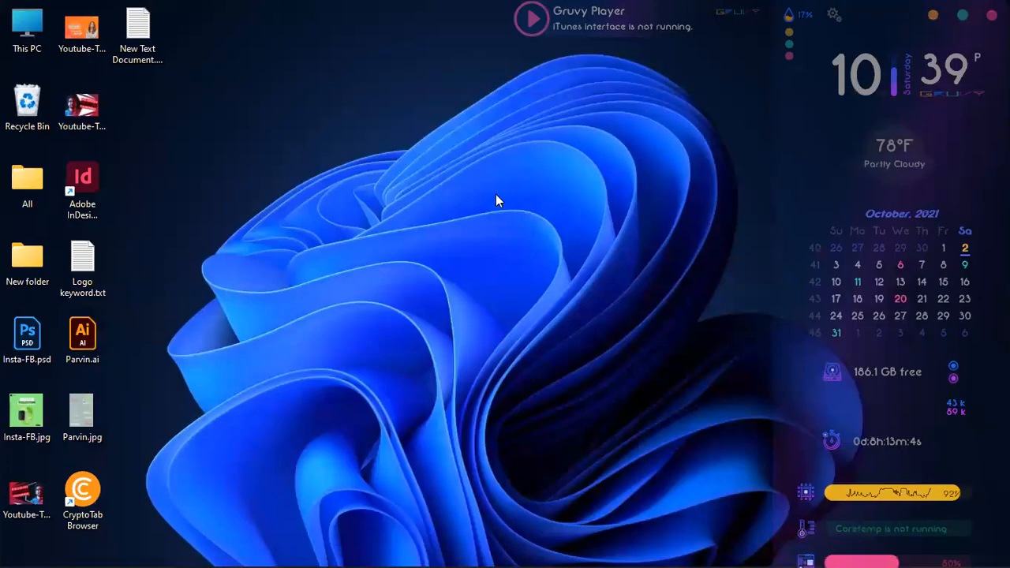